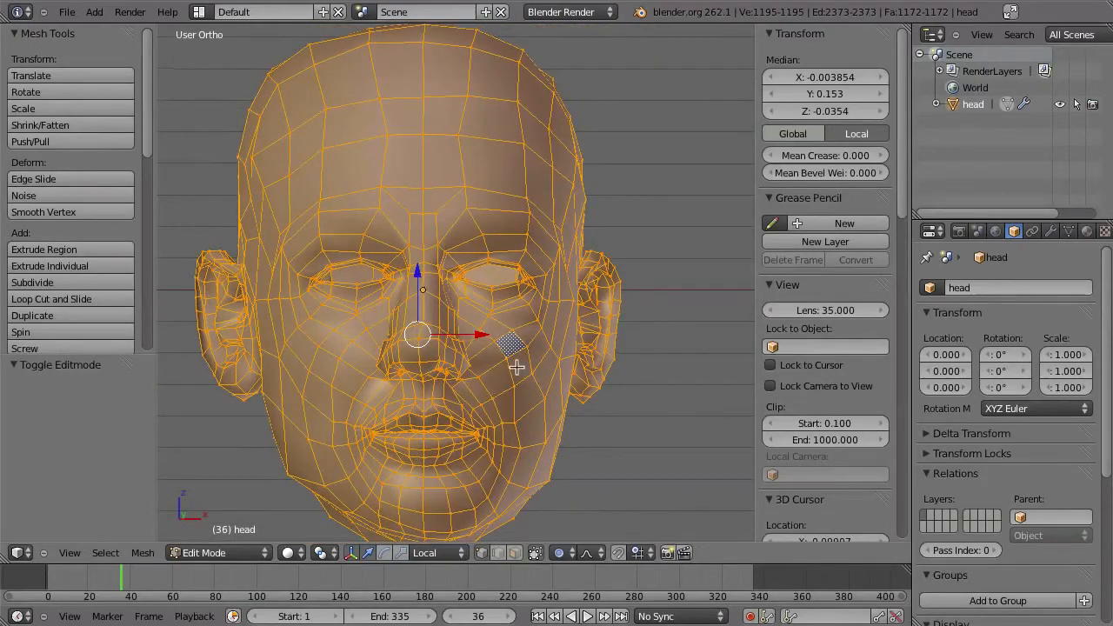
Examine the head model from the front and side, both shaded and as an editable mesh
{"action": "middle_click_drag", "start_coordinate": [649, 235], "coordinate": [536, 277]}
{"action": "key", "text": "KP_1"}
{"action": "key", "text": "Tab"}
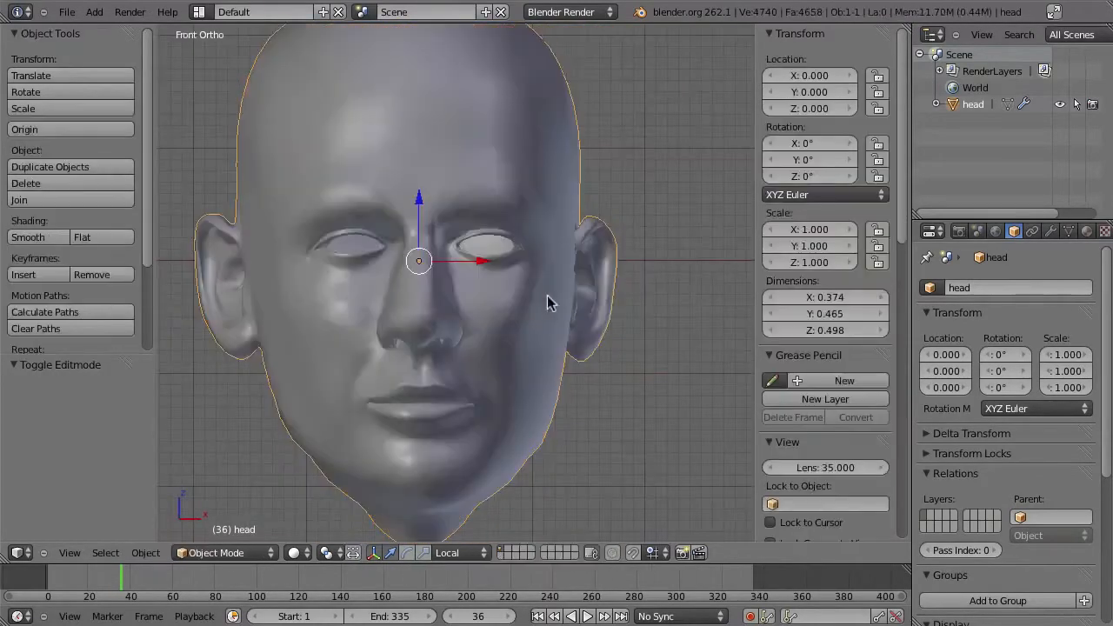
{"action": "middle_click_drag", "start_coordinate": [508, 329], "coordinate": [468, 317]}
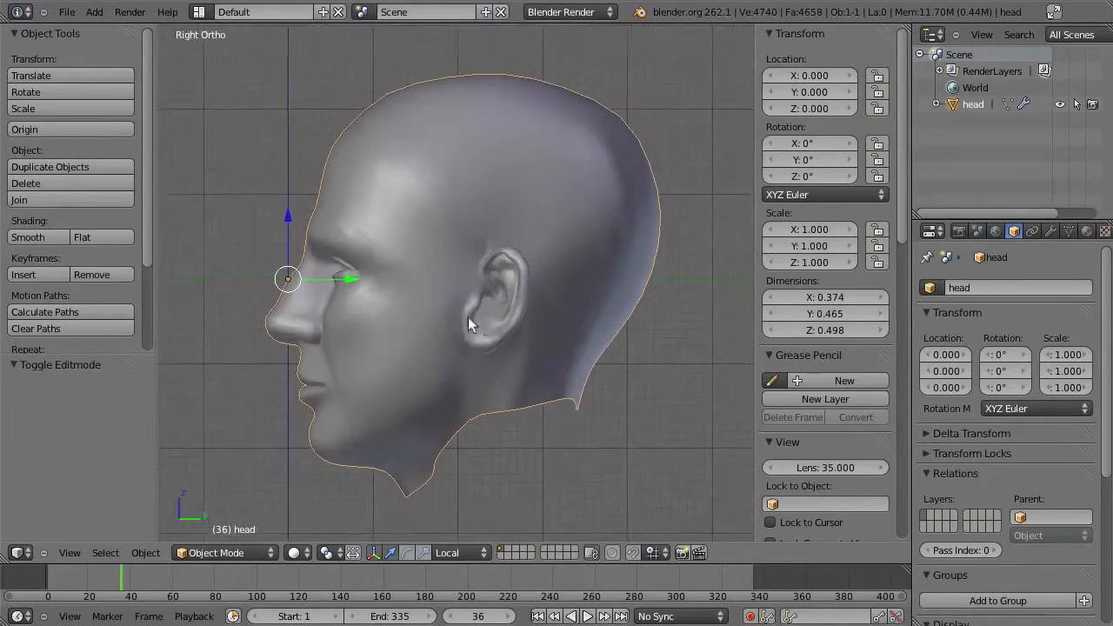
{"action": "key", "text": "KP_1"}
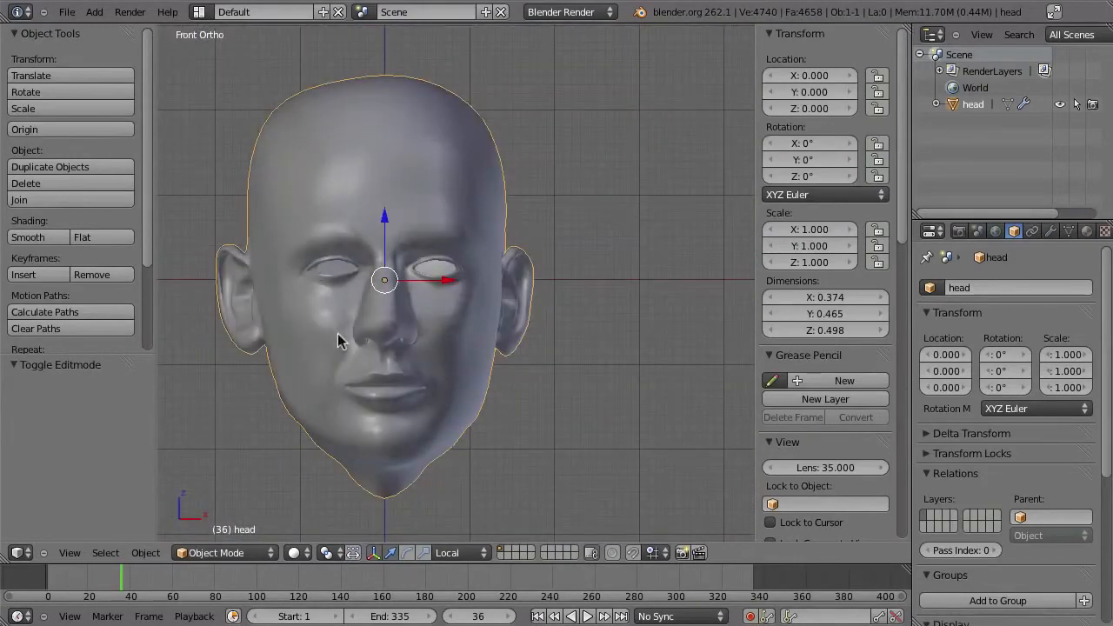
{"action": "middle_click_drag", "start_coordinate": [429, 153], "coordinate": [491, 189], "text": "shift"}
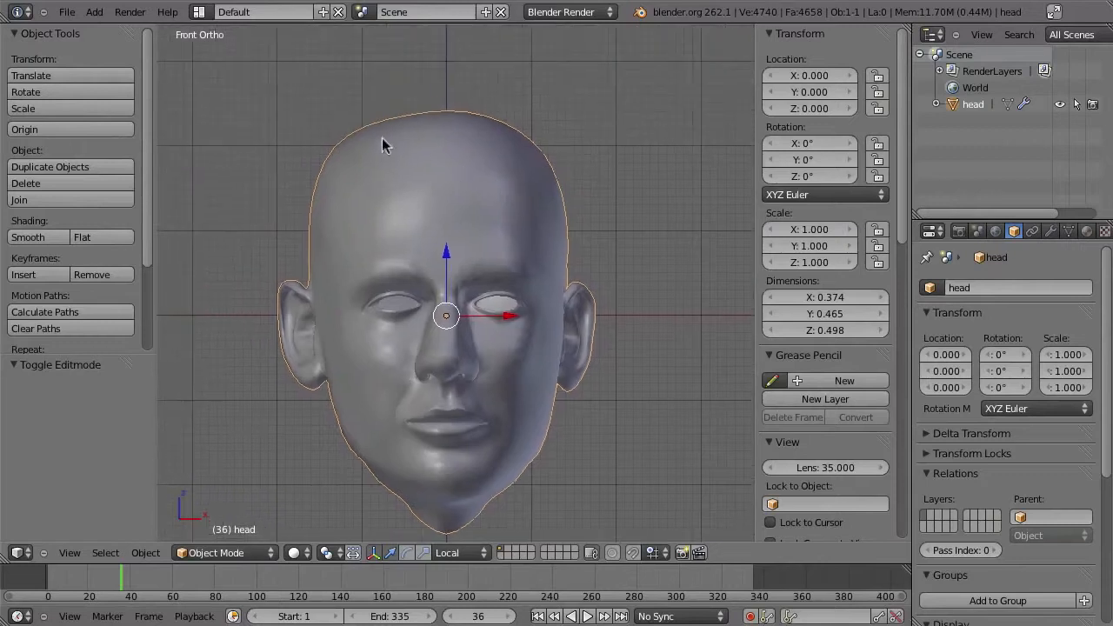
{"action": "key", "text": "Tab"}
{"action": "right_click", "coordinate": [408, 108]}
{"action": "key", "text": "Tab"}
{"action": "key", "text": "KP_3"}
{"action": "key", "text": "KP_1"}
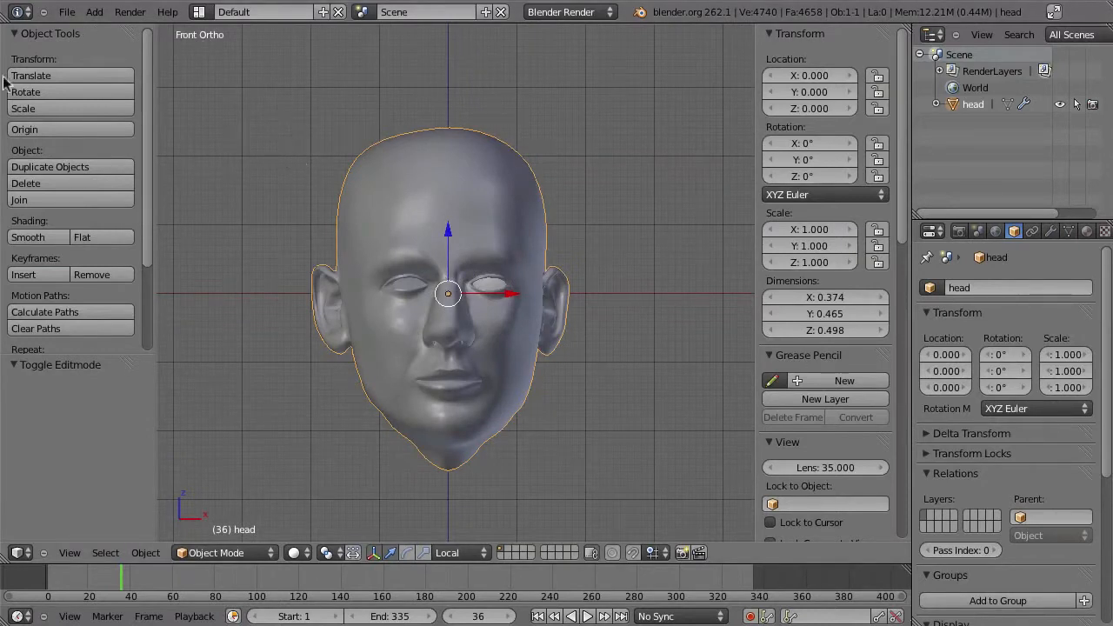
Return to the face tracking scene and play the animation to check how the Tracks mesh follows the man's head
{"action": "left_click", "coordinate": [68, 13]}
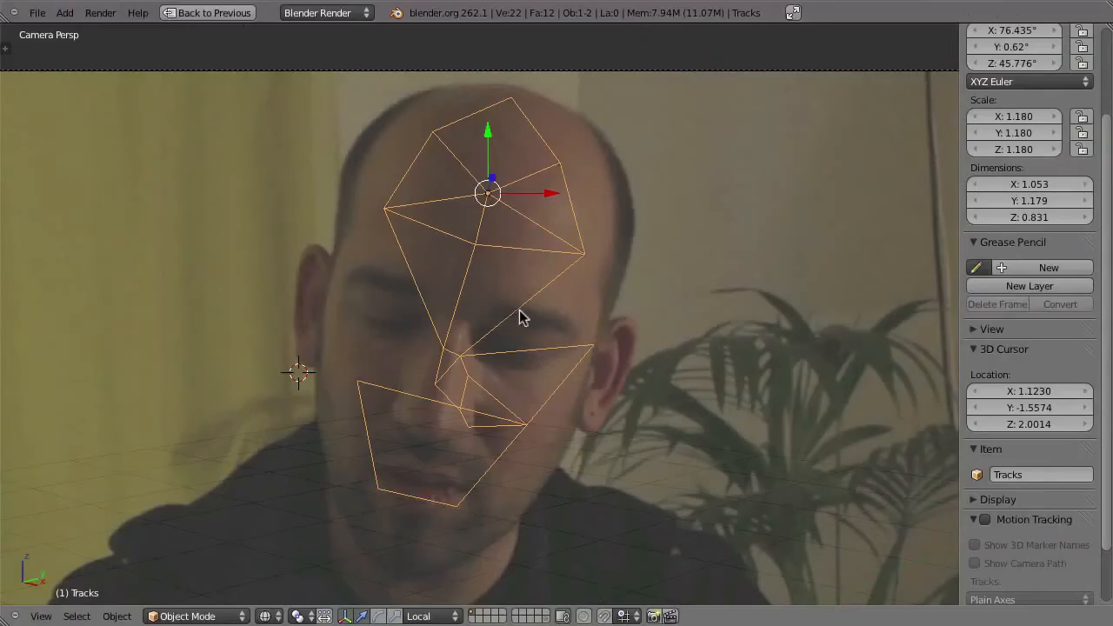
{"action": "key", "text": "alt+a"}
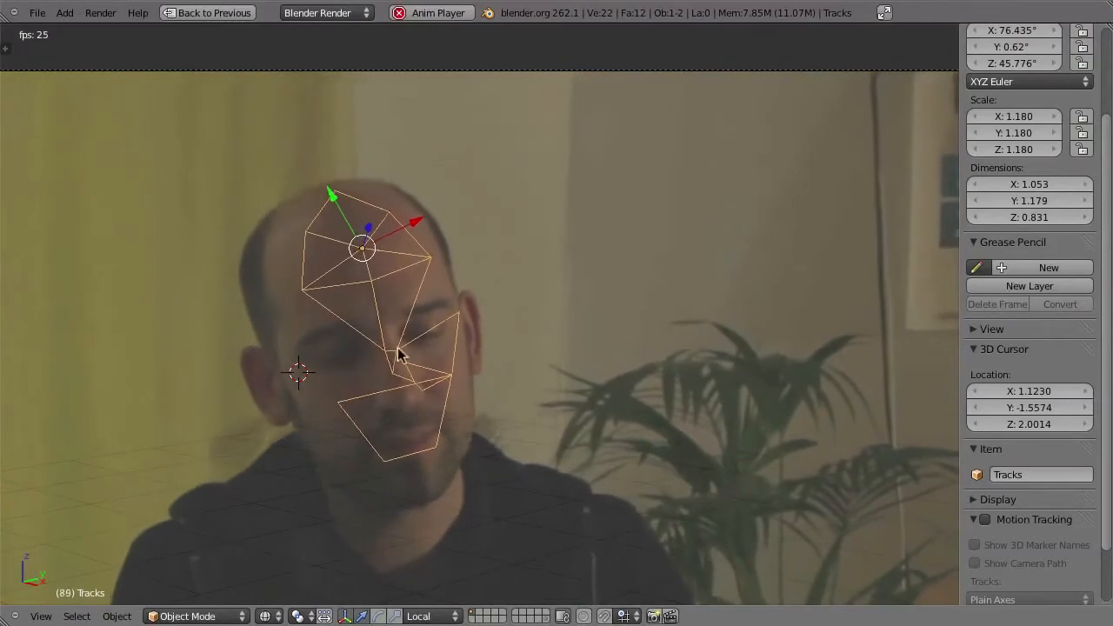
{"action": "key", "text": "Escape"}
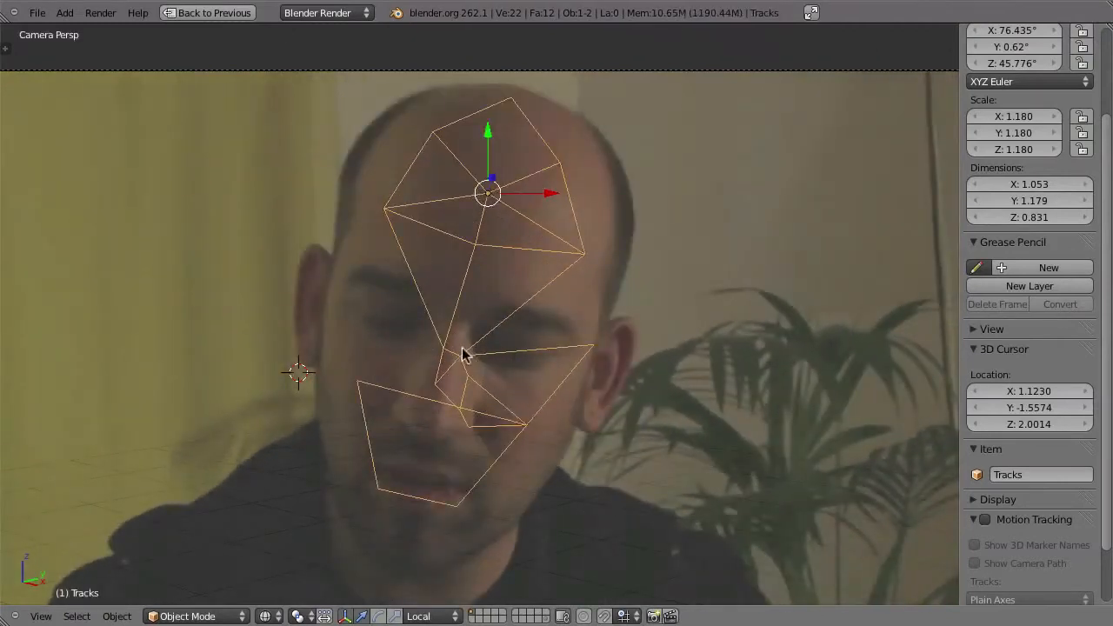
Append the object head from Object_Track/head/lib/headmesh.blend into the tracking scene
{"action": "scroll", "coordinate": [470, 361], "scroll_direction": "down", "scroll_amount": 4}
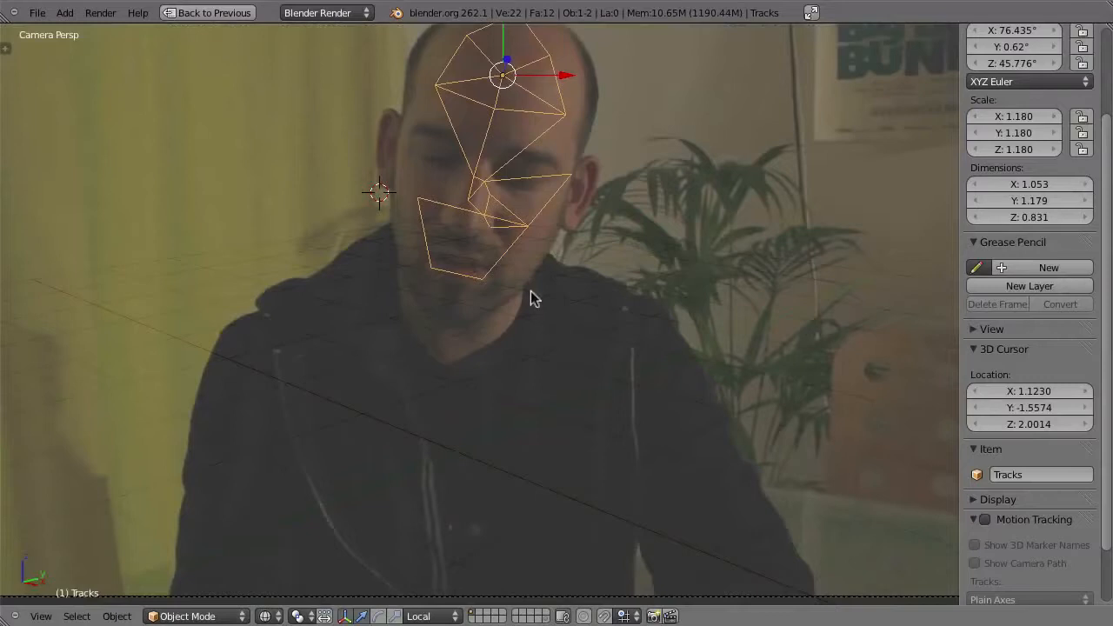
{"action": "scroll", "coordinate": [513, 298], "scroll_direction": "down", "scroll_amount": 2}
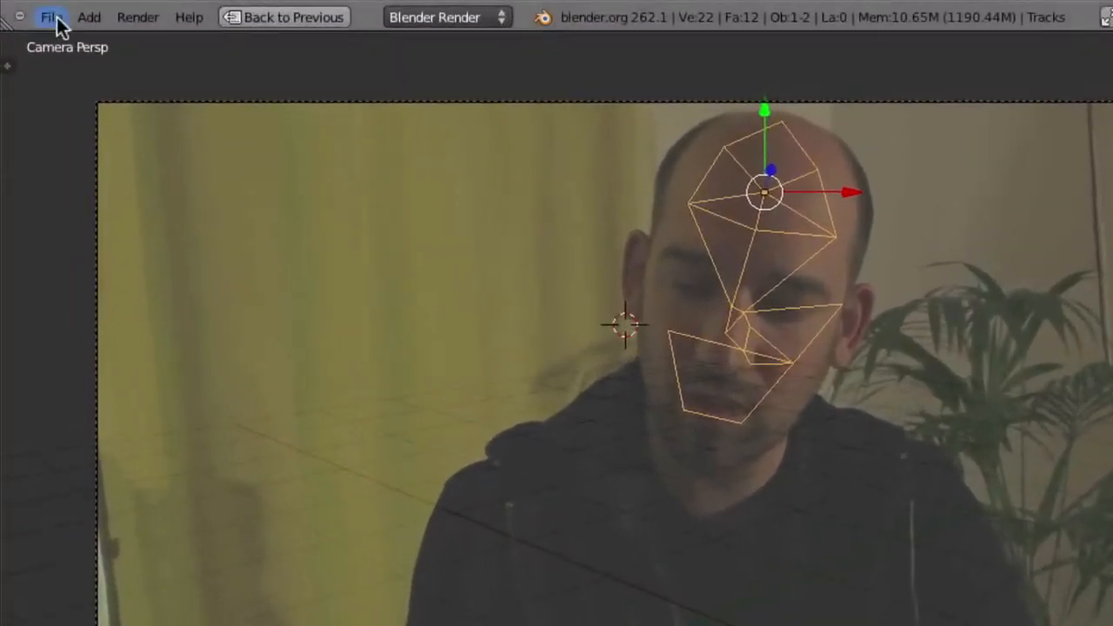
{"action": "left_click", "coordinate": [38, 13]}
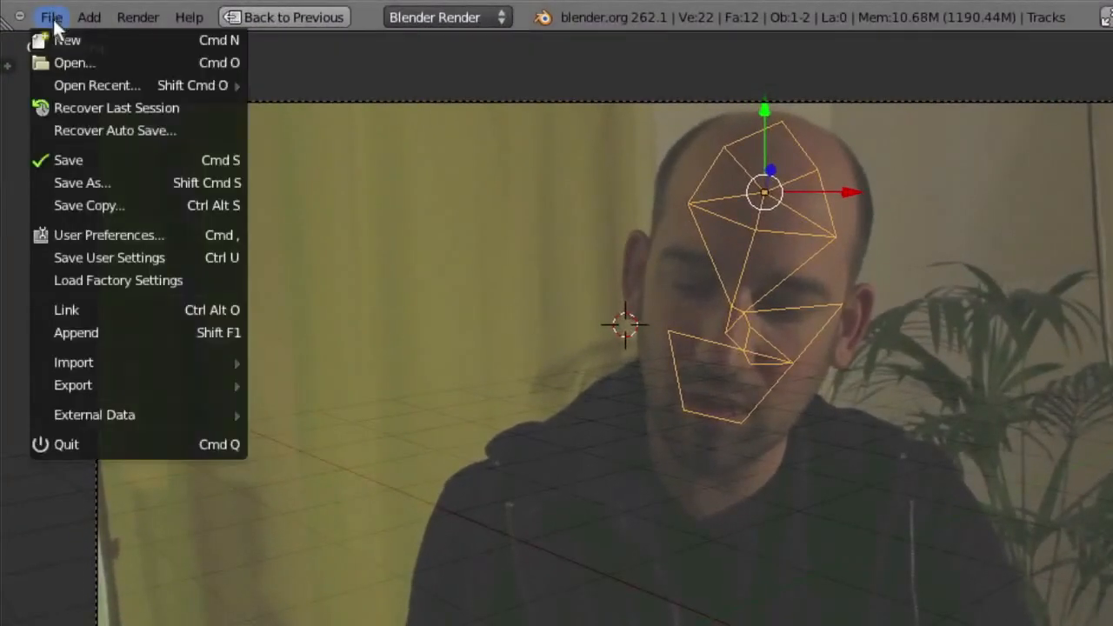
{"action": "left_click", "coordinate": [93, 335]}
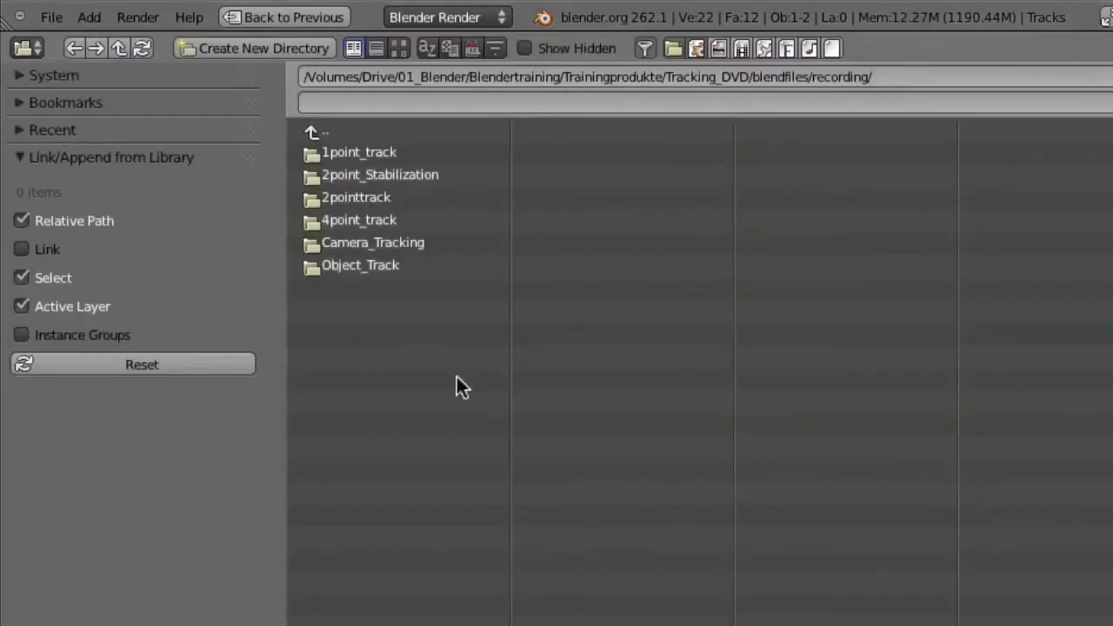
{"action": "left_click", "coordinate": [356, 267]}
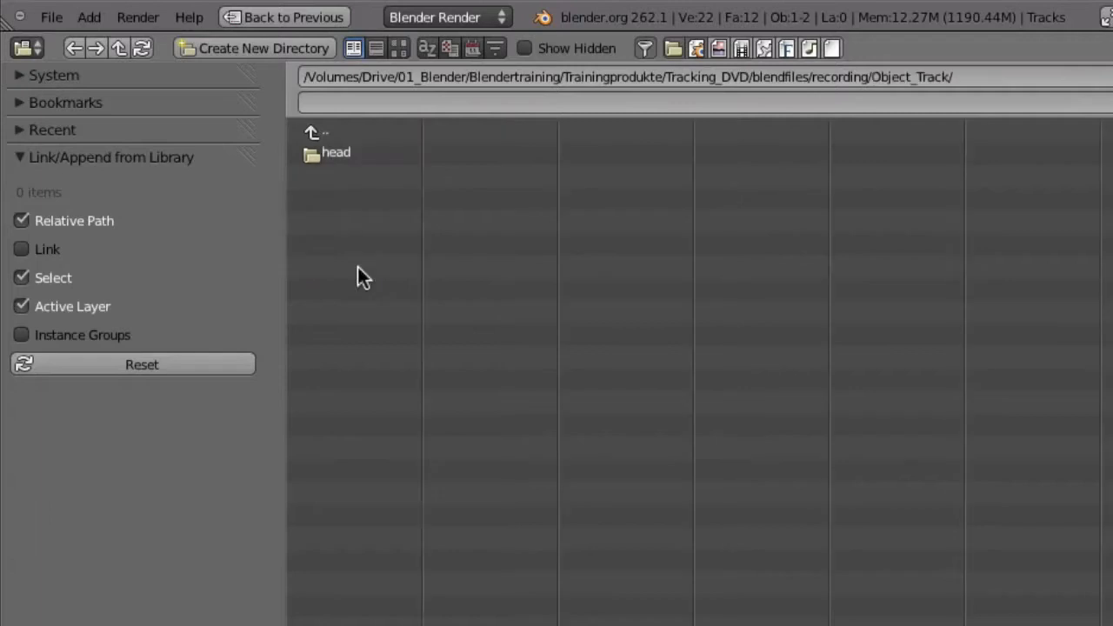
{"action": "left_click", "coordinate": [341, 157]}
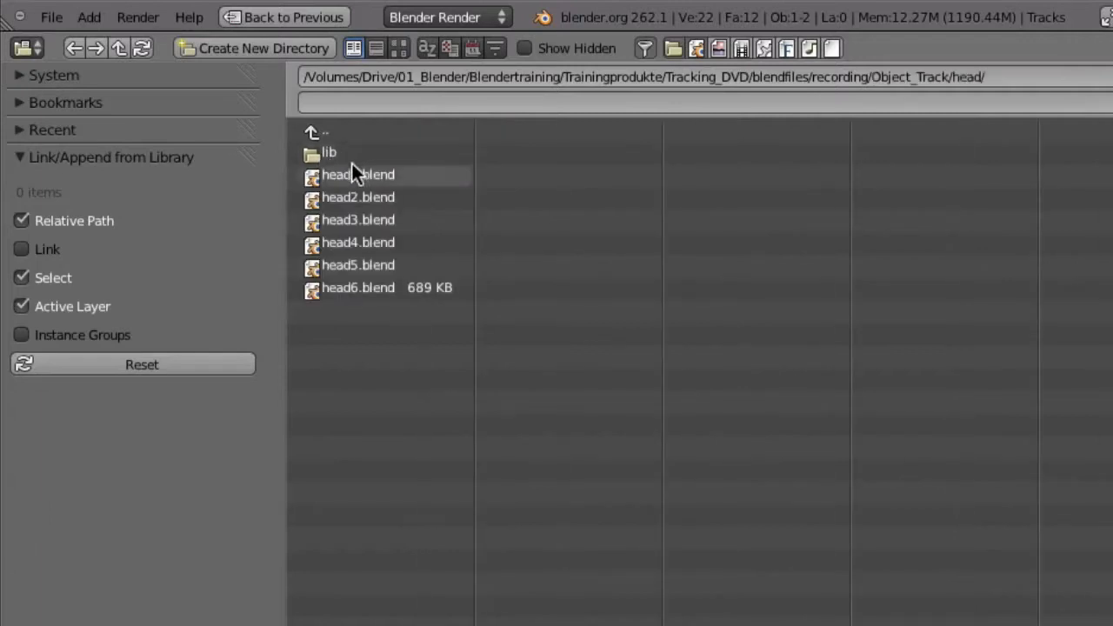
{"action": "left_click", "coordinate": [339, 154]}
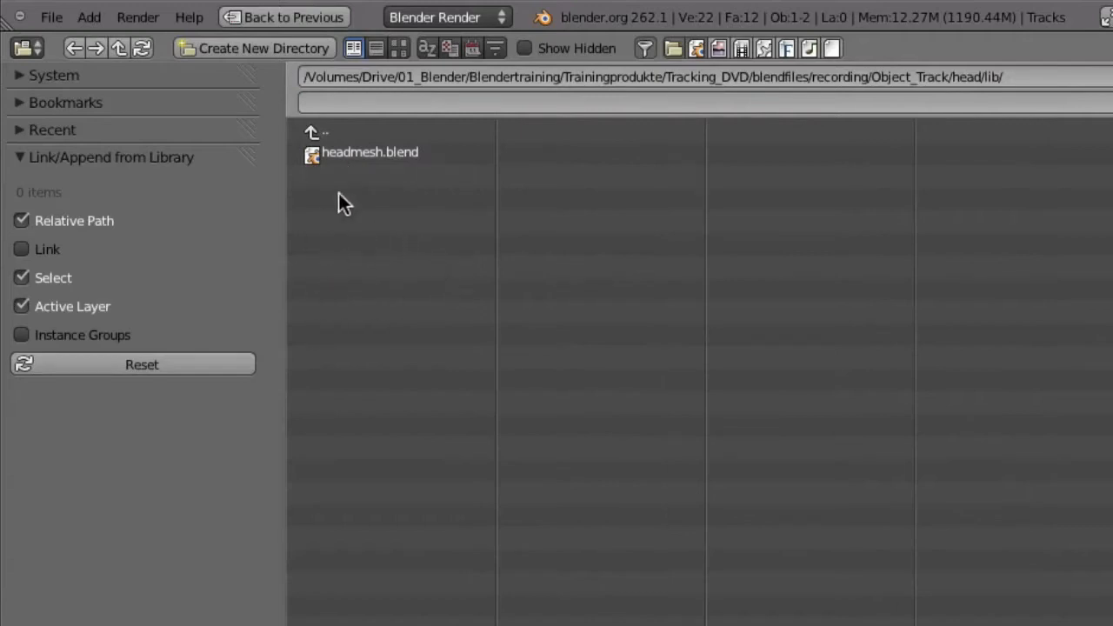
{"action": "left_click", "coordinate": [378, 152]}
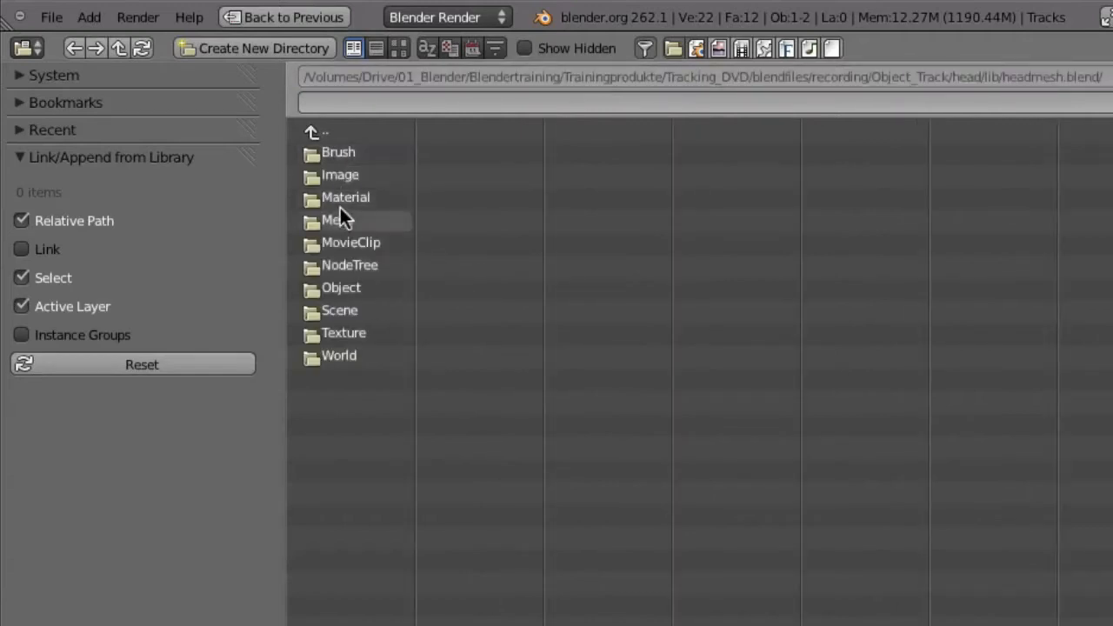
{"action": "left_click", "coordinate": [339, 289]}
{"action": "left_click", "coordinate": [330, 155]}
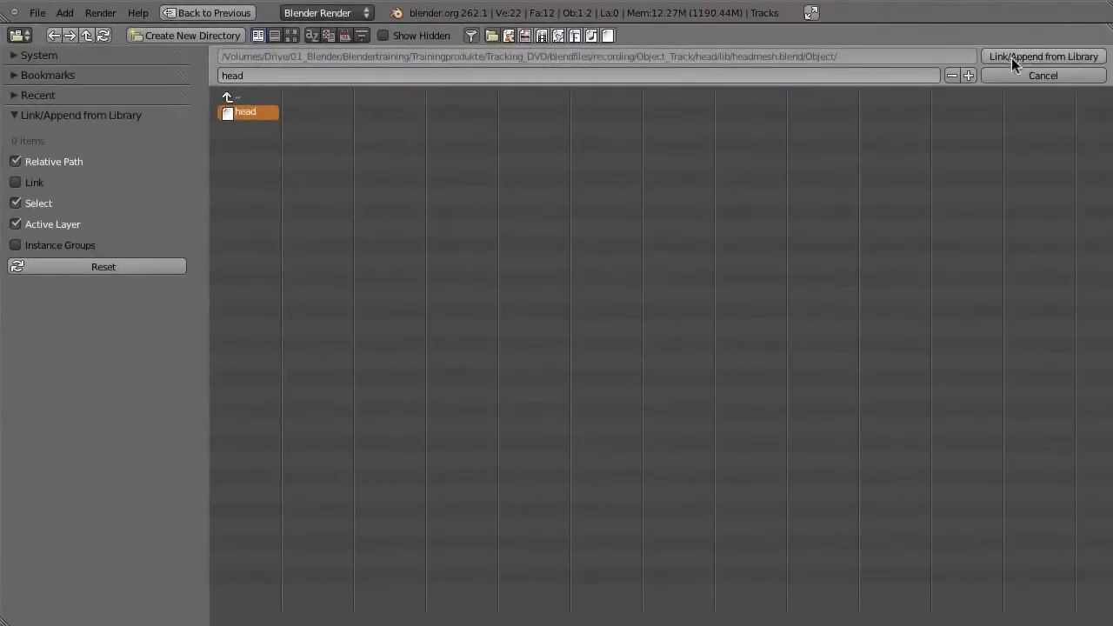
{"action": "left_click", "coordinate": [1011, 57]}
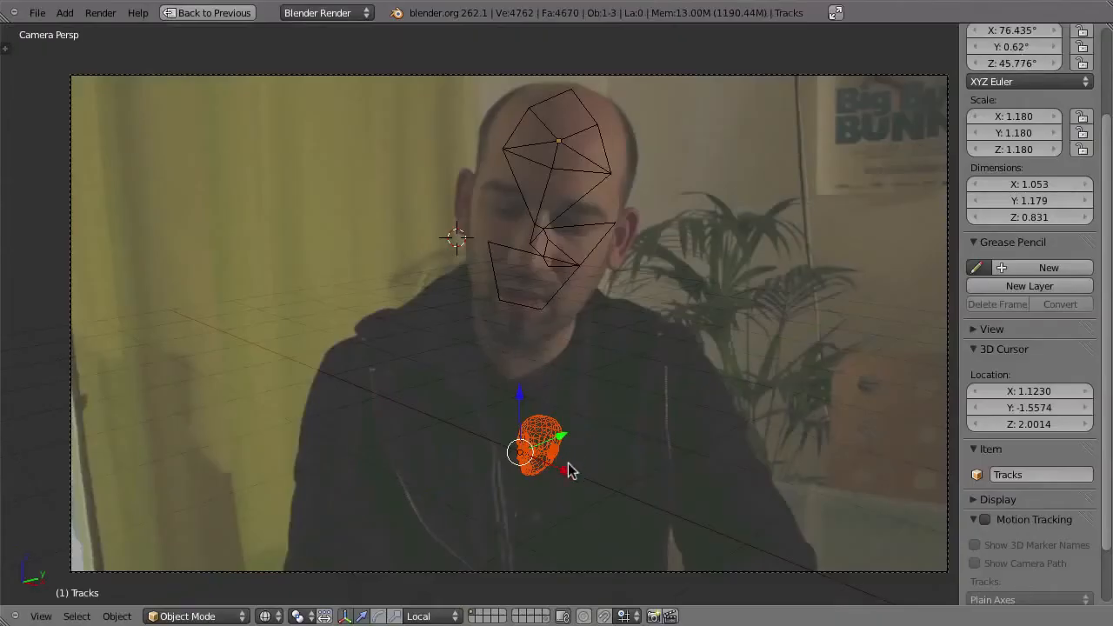
Select the Tracks mesh and examine it from the side, outside the camera view
{"action": "middle_click_drag", "start_coordinate": [720, 429], "coordinate": [529, 409]}
{"action": "middle_click_drag", "start_coordinate": [246, 416], "coordinate": [501, 389]}
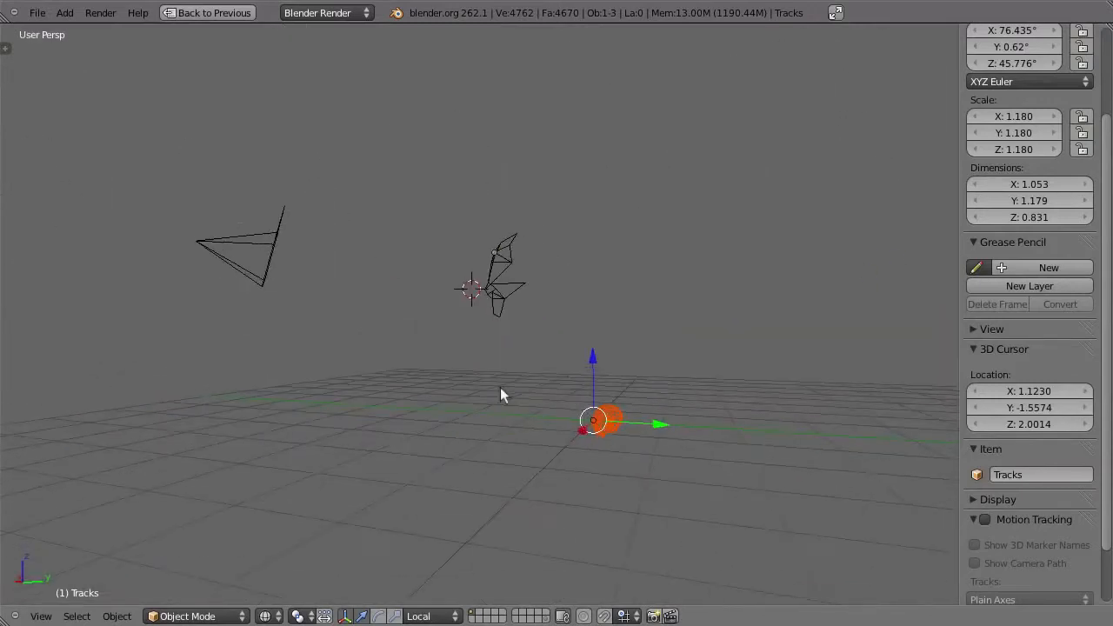
{"action": "right_click", "coordinate": [495, 265]}
{"action": "middle_click_drag", "start_coordinate": [501, 274], "coordinate": [558, 301]}
{"action": "scroll", "coordinate": [486, 271], "scroll_direction": "up", "scroll_amount": 5}
{"action": "scroll", "coordinate": [484, 282], "scroll_direction": "up", "scroll_amount": 2}
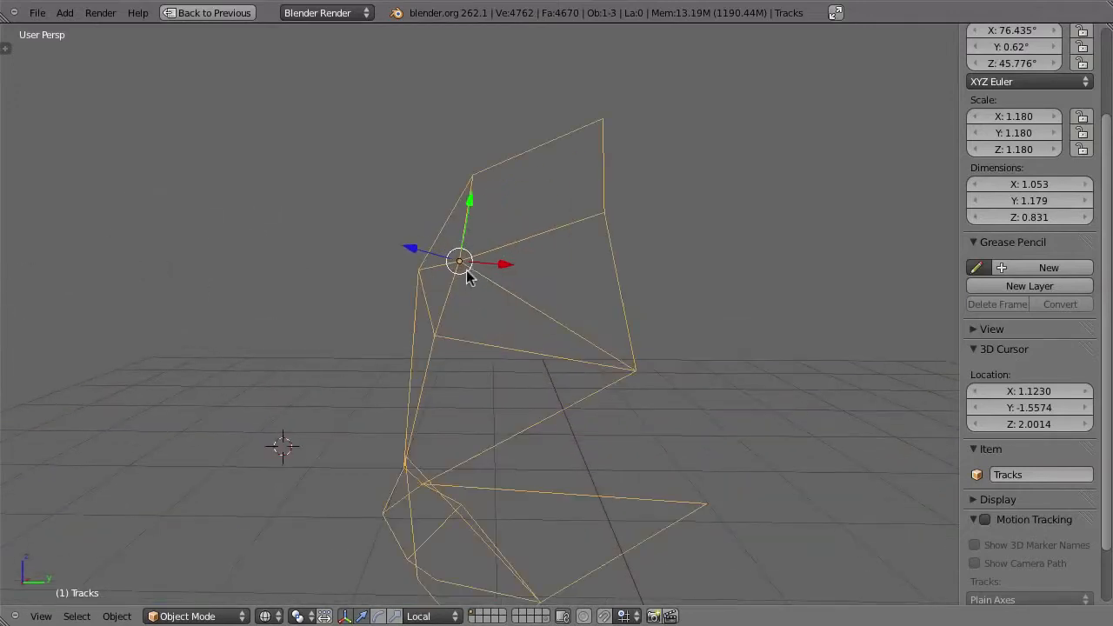
{"action": "scroll", "coordinate": [487, 280], "scroll_direction": "down", "scroll_amount": 6}
Select the tracking marker at the nose bridge in the movie clip and turn on the motion tracking display in the 3D view
{"action": "key", "text": "shift+space"}
{"action": "key", "text": "space"}
{"action": "key", "text": "Escape"}
{"action": "key", "text": "shift+space"}
{"action": "right_click", "coordinate": [475, 362]}
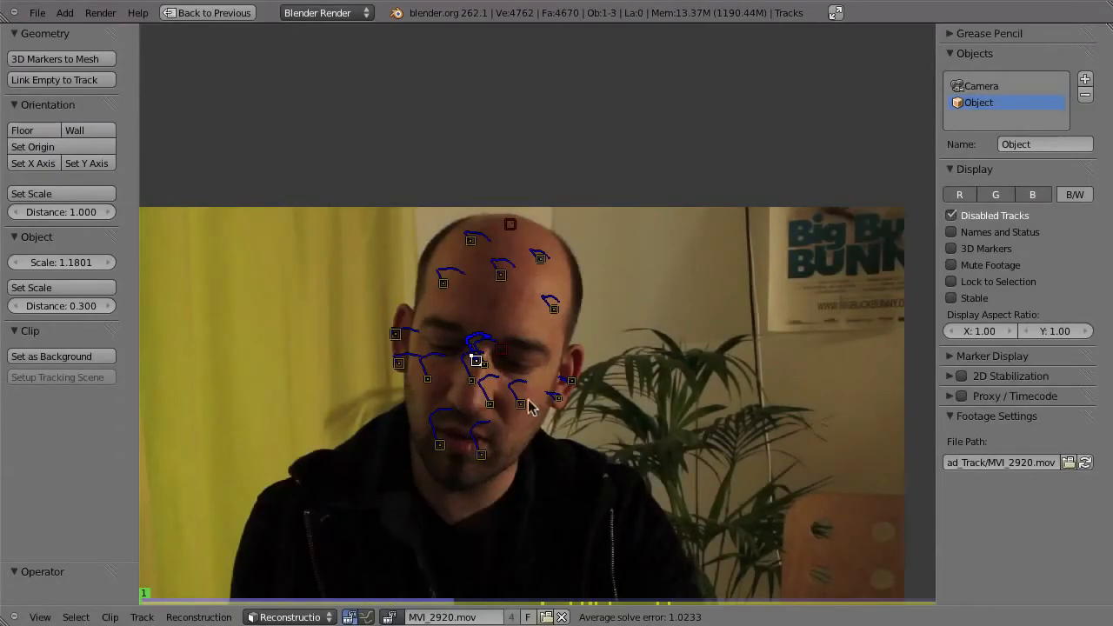
{"action": "key", "text": "shift+space"}
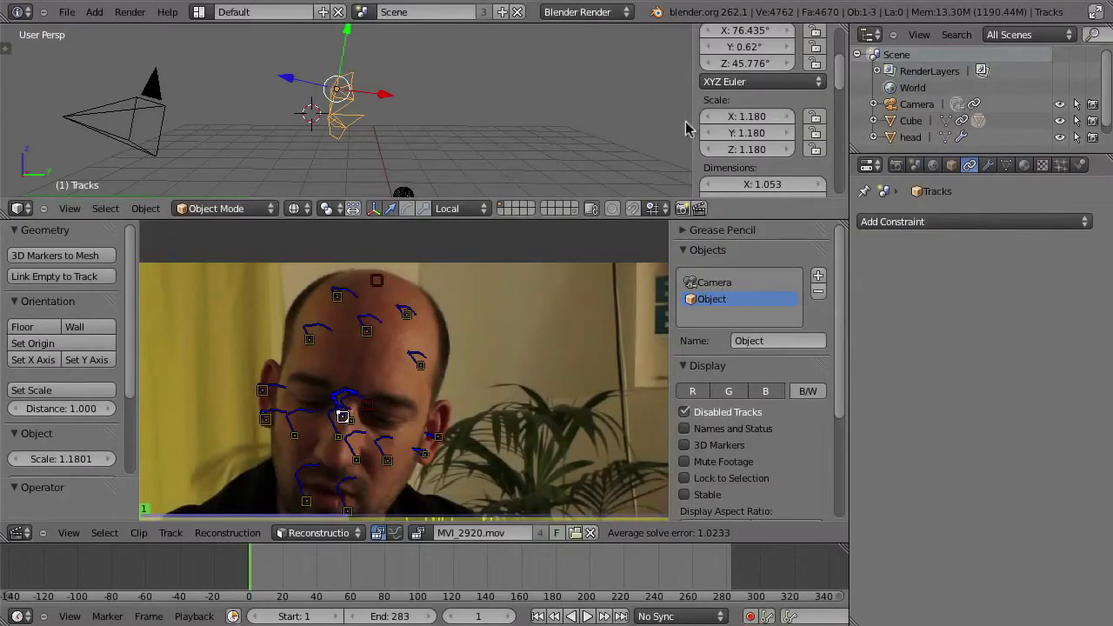
{"action": "key", "text": "shift+space"}
{"action": "left_click", "coordinate": [986, 520]}
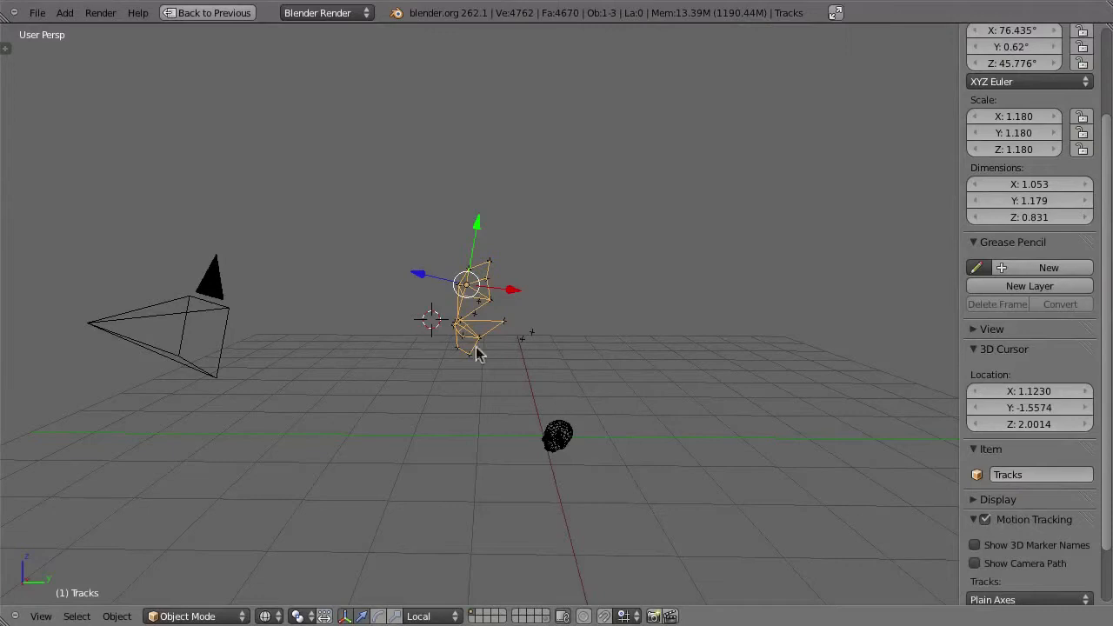
Select the nose bridge's reconstructed track in the 3D view and snap the 3D cursor to it
{"action": "middle_click_drag", "start_coordinate": [499, 316], "coordinate": [443, 321]}
{"action": "right_click", "coordinate": [184, 350]}
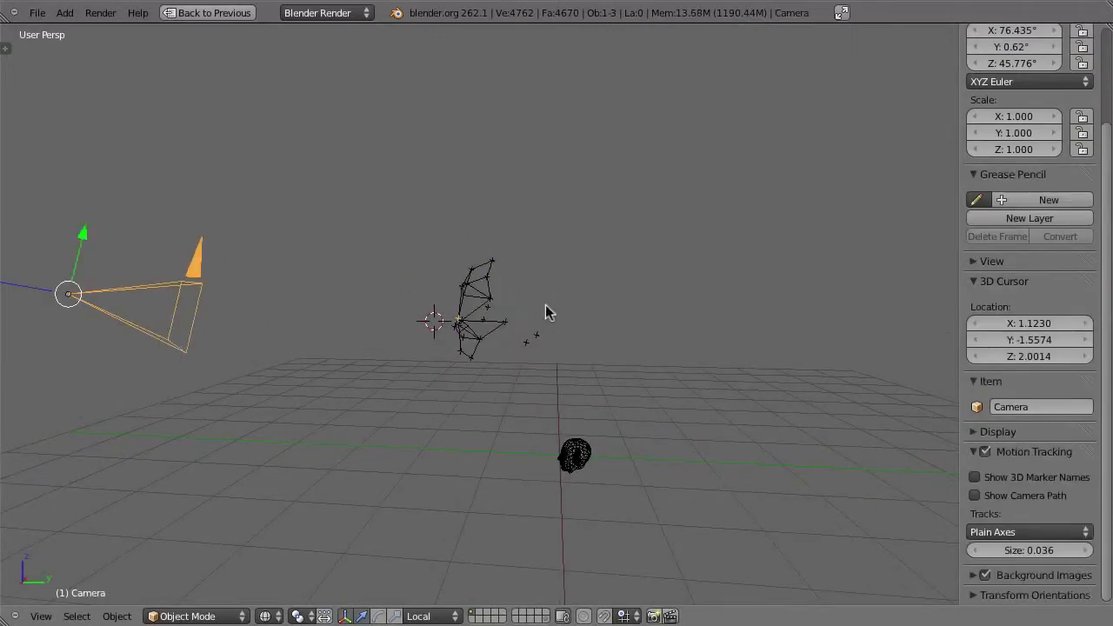
{"action": "scroll", "coordinate": [545, 305], "scroll_direction": "up", "scroll_amount": 5}
{"action": "mouse_move", "coordinate": [224, 333]}
{"action": "middle_mouse_down"}
{"action": "mouse_move", "coordinate": [203, 356]}
{"action": "mouse_move", "coordinate": [223, 336]}
{"action": "middle_mouse_up"}
{"action": "scroll", "coordinate": [248, 336], "scroll_direction": "up", "scroll_amount": 5}
{"action": "scroll", "coordinate": [253, 337], "scroll_direction": "down", "scroll_amount": 1}
{"action": "scroll", "coordinate": [286, 345], "scroll_direction": "down", "scroll_amount": 4}
{"action": "middle_click_drag", "start_coordinate": [249, 380], "coordinate": [516, 293]}
{"action": "key", "text": "shift+s"}
{"action": "key", "text": "3"}
Select the appended head and snap it to the 3D cursor at the nose bridge
{"action": "scroll", "coordinate": [562, 295], "scroll_direction": "down", "scroll_amount": 6}
{"action": "middle_click_drag", "start_coordinate": [633, 303], "coordinate": [662, 440]}
{"action": "right_click", "coordinate": [668, 438]}
{"action": "key", "text": "shift+s"}
{"action": "key", "text": "2"}
{"action": "scroll", "coordinate": [561, 305], "scroll_direction": "up", "scroll_amount": 4}
{"action": "middle_click_drag", "start_coordinate": [560, 304], "coordinate": [523, 251]}
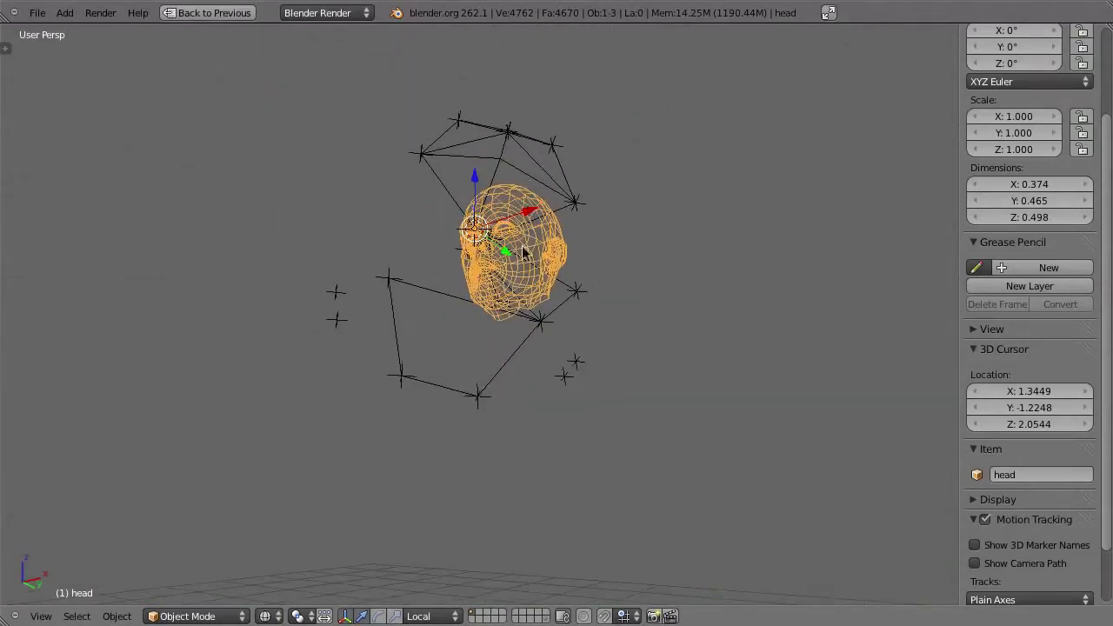
Copy the rotation of the Tracks mesh to the head
{"action": "right_click", "coordinate": [519, 374], "text": "shift"}
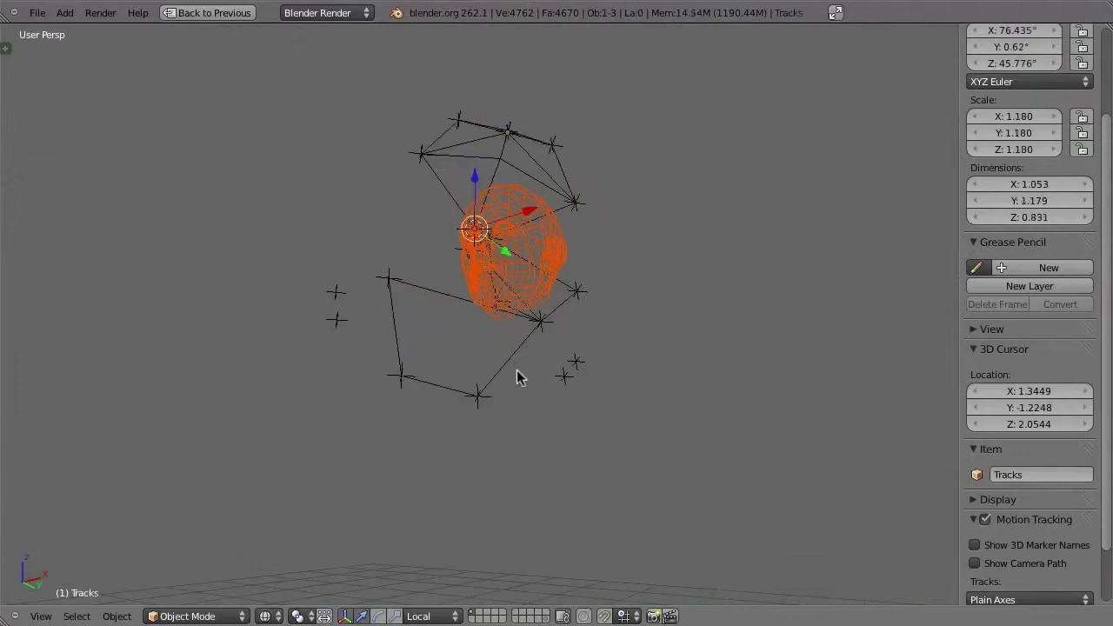
{"action": "right_click", "coordinate": [500, 309]}
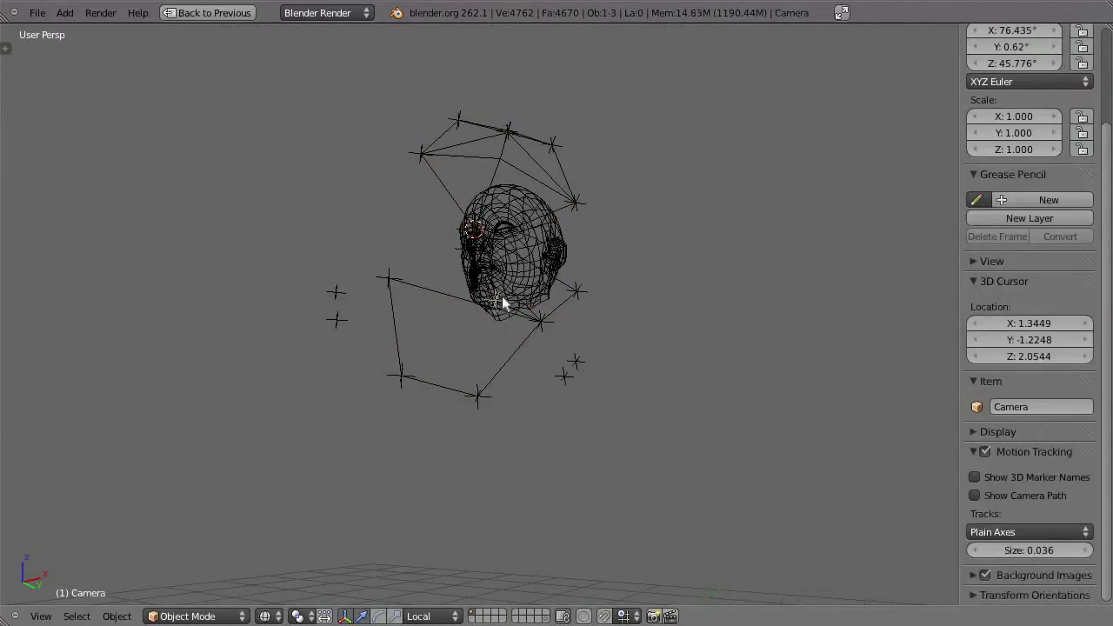
{"action": "right_click", "coordinate": [513, 285]}
{"action": "right_click", "coordinate": [497, 369], "text": "shift"}
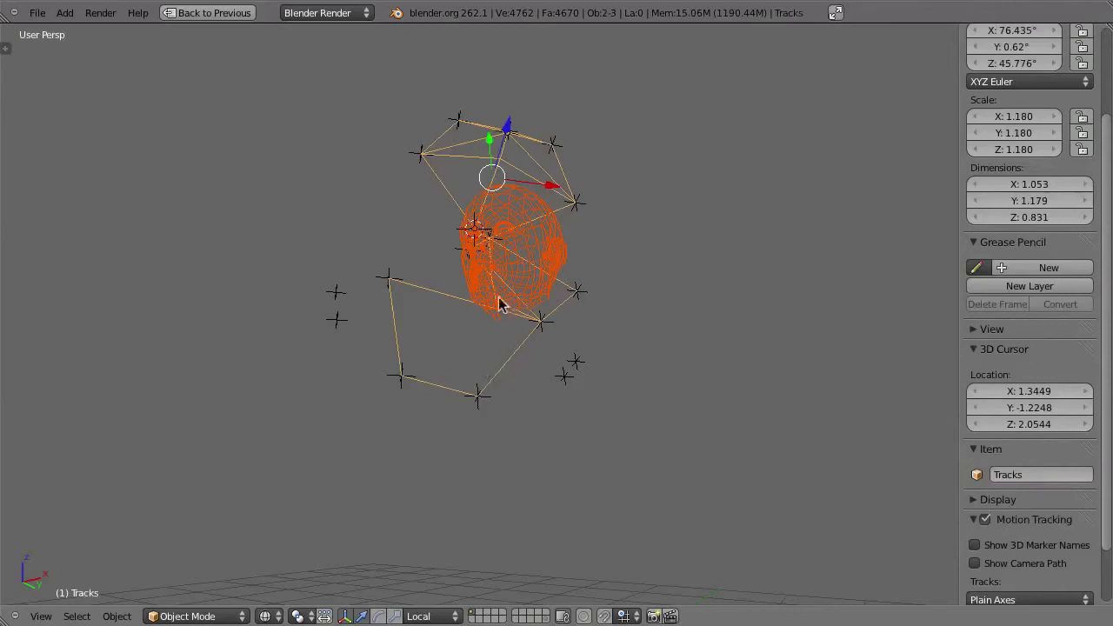
{"action": "key", "text": "ctrl+c"}
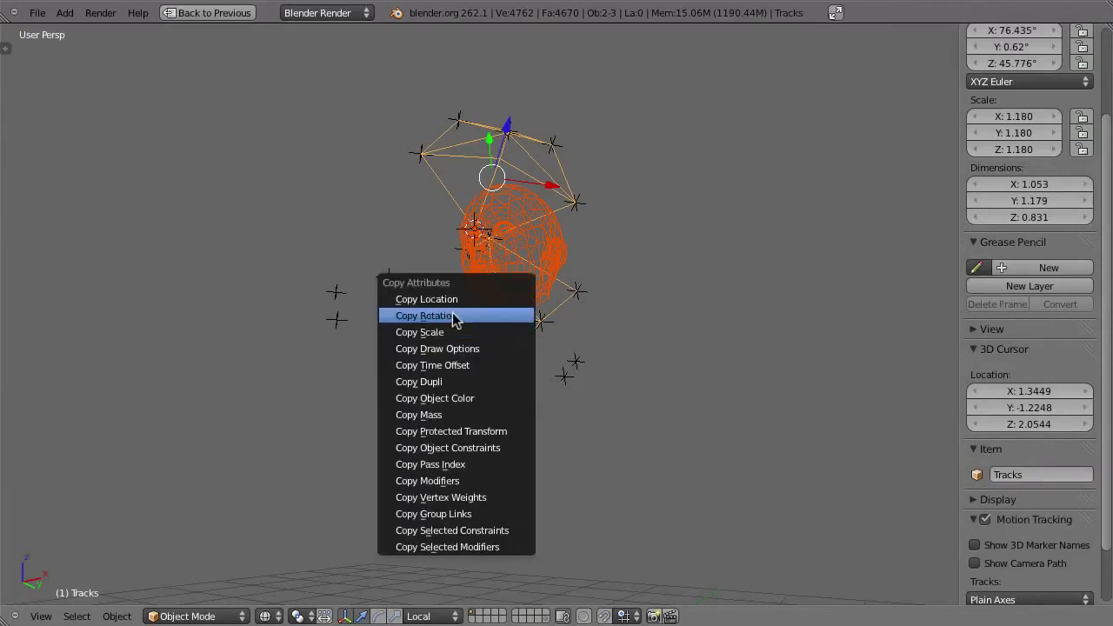
{"action": "left_click", "coordinate": [462, 321]}
Rotate the head upright about its local X axis, to an X rotation of about -0.85°
{"action": "middle_click_drag", "start_coordinate": [528, 259], "coordinate": [532, 283]}
{"action": "right_click", "coordinate": [442, 194]}
{"action": "key", "text": "r"}
{"action": "key", "text": "x"}
{"action": "key", "text": "x"}
{"action": "left_click", "coordinate": [516, 224]}
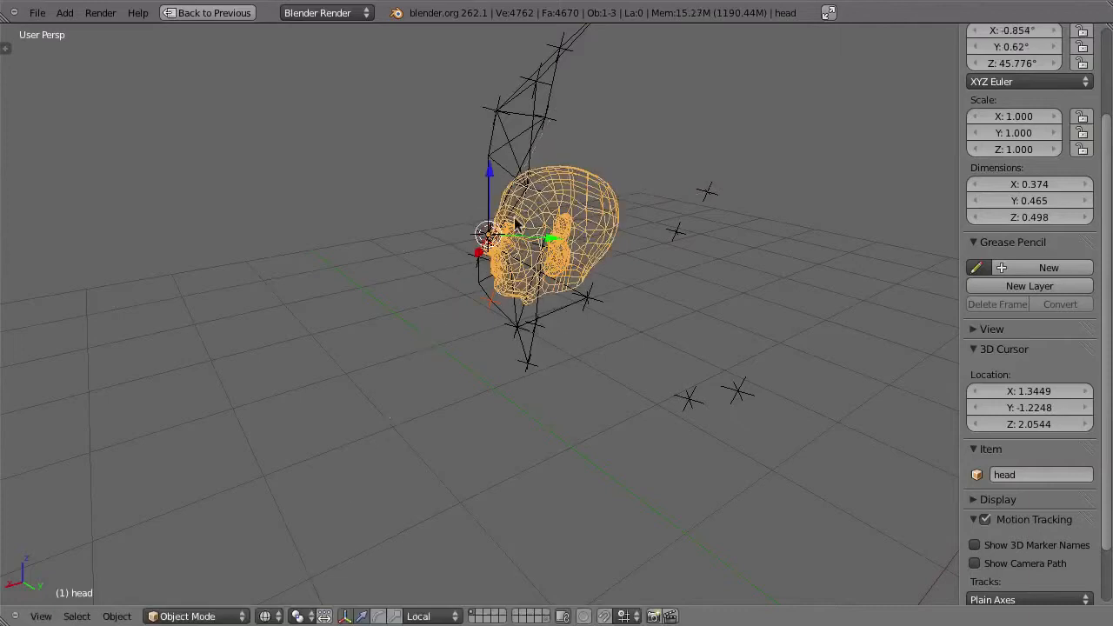
Scale the head uniformly in camera view to about 3.78 to approximate the size of the man's head
{"action": "key", "text": "KP_0"}
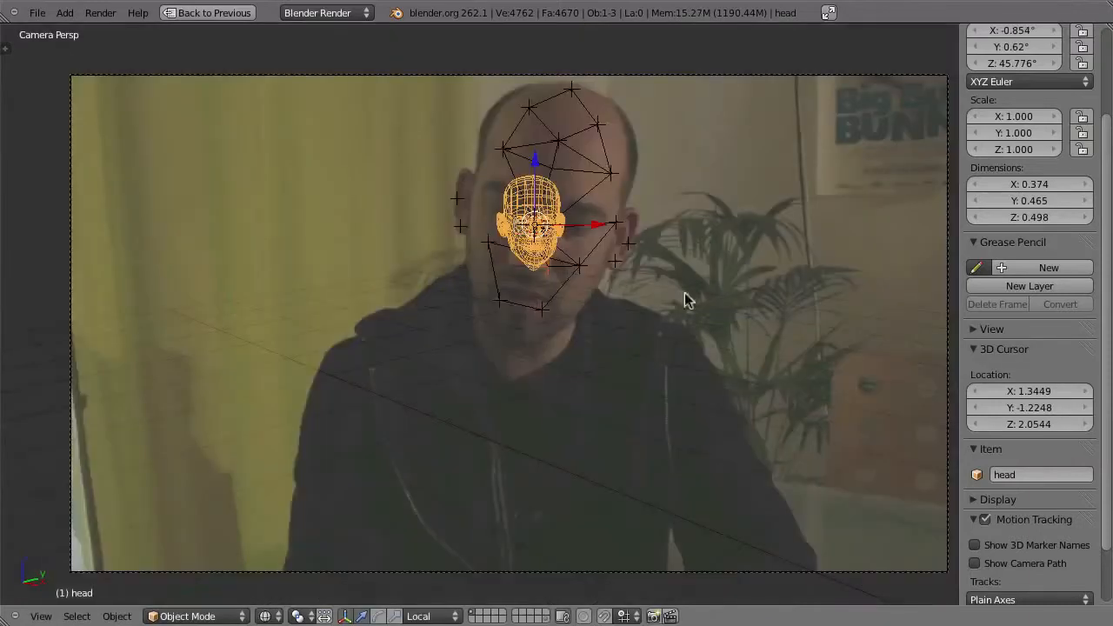
{"action": "middle_click_drag", "start_coordinate": [564, 268], "coordinate": [536, 304], "text": "shift"}
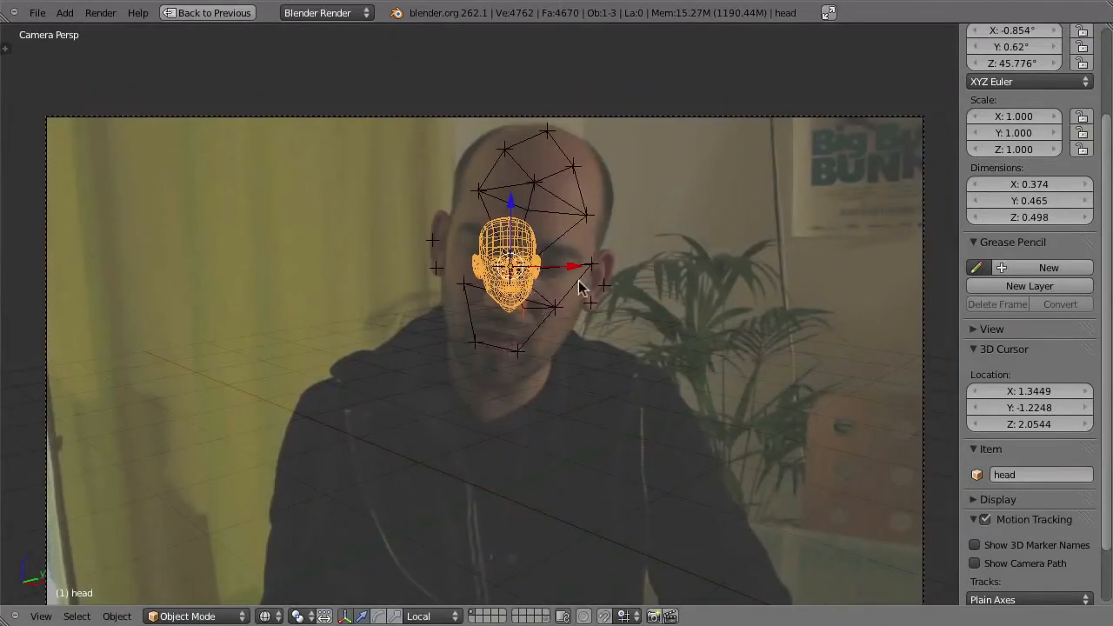
{"action": "key", "text": "s"}
{"action": "left_click", "coordinate": [653, 362]}
Trackball-rotate the head to about X 2.4°, Y 10.7°, Z 35.2° to match the tilt of the man's face
{"action": "key", "text": "r"}
{"action": "key", "text": "r"}
{"action": "left_click", "coordinate": [623, 359]}
{"action": "key", "text": "r"}
{"action": "key", "text": "r"}
{"action": "left_click", "coordinate": [674, 411]}
{"action": "key", "text": "r"}
{"action": "key", "text": "r"}
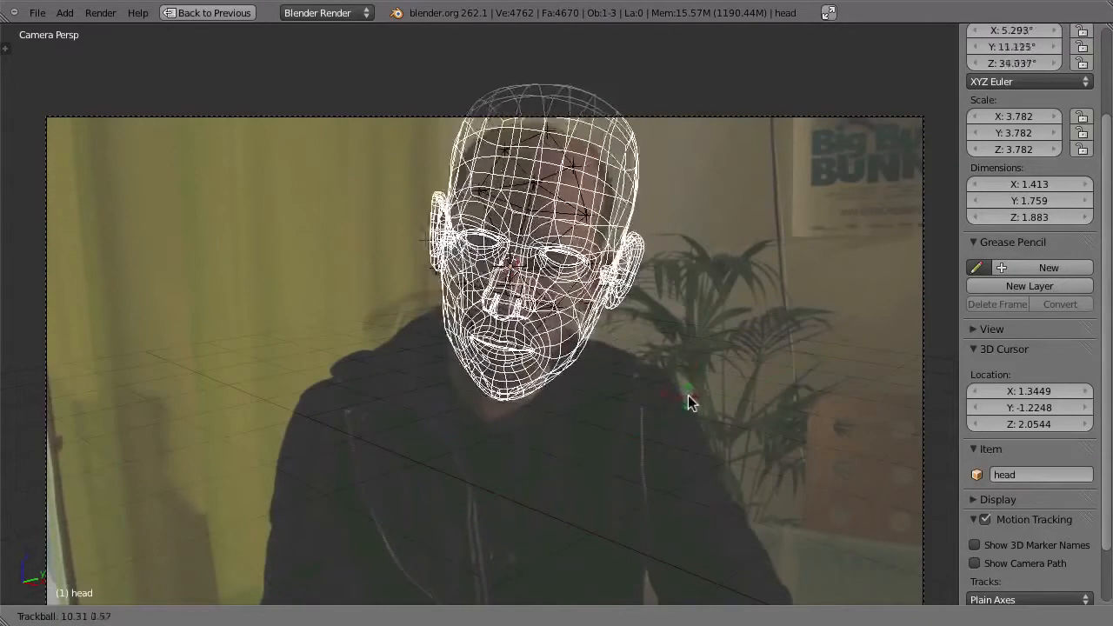
{"action": "left_click", "coordinate": [632, 408]}
Scale the head down to about 3.01 and trackball-rotate it to about X 0.2°, Y 11.3°, Z 38.2° to match the face
{"action": "key", "text": "s"}
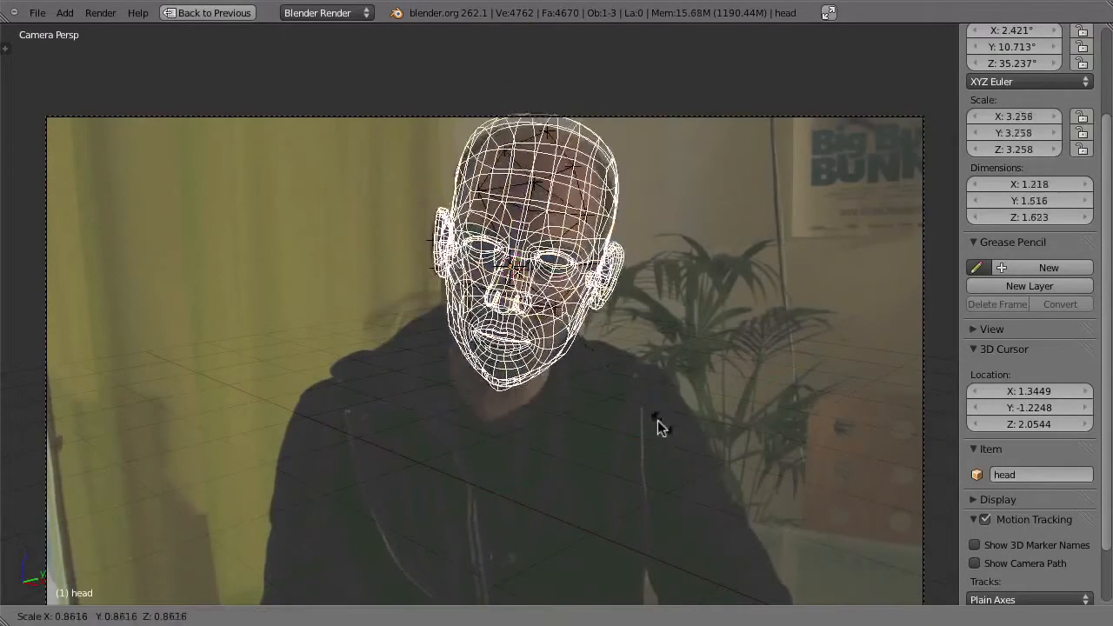
{"action": "left_click", "coordinate": [645, 407]}
{"action": "scroll", "coordinate": [600, 374], "scroll_direction": "up", "scroll_amount": 5}
{"action": "key", "text": "r"}
{"action": "key", "text": "r"}
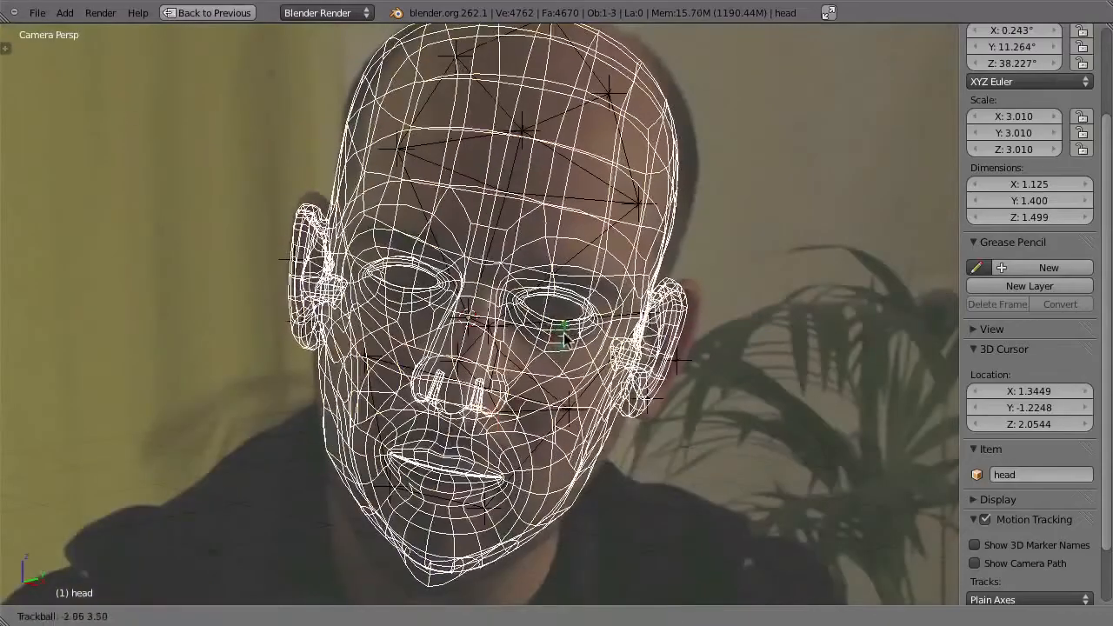
{"action": "left_click", "coordinate": [563, 341]}
Scale the head up to about 3.27 and nudge its position slightly to line up with the man's facial features
{"action": "key", "text": "s"}
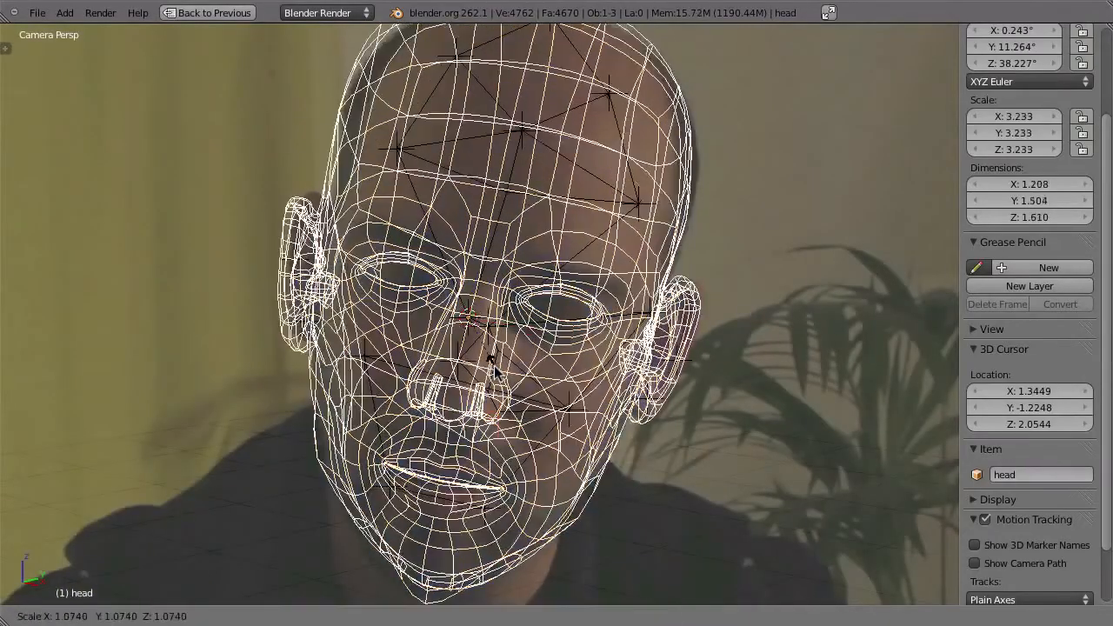
{"action": "left_click", "coordinate": [497, 367]}
{"action": "scroll", "coordinate": [513, 411], "scroll_direction": "up", "scroll_amount": 2}
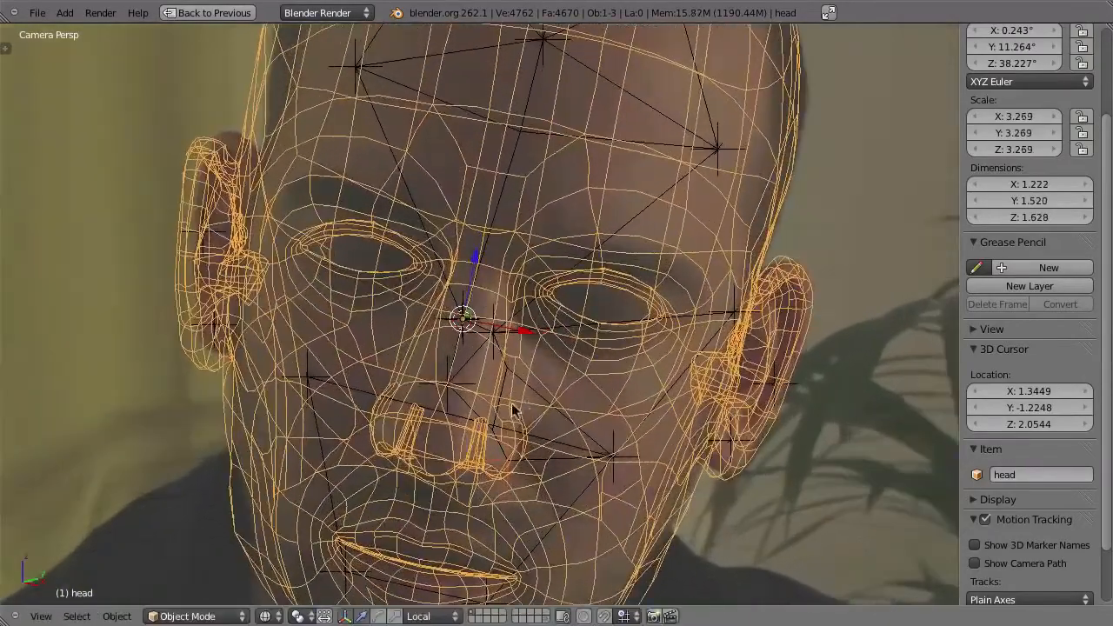
{"action": "key", "text": "g"}
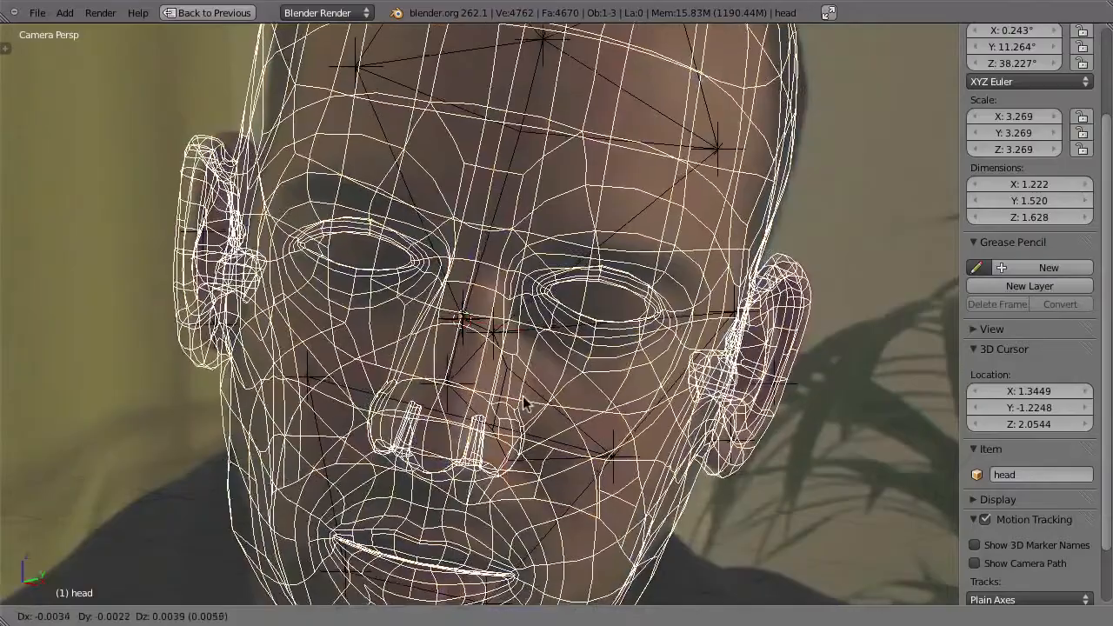
{"action": "left_click", "coordinate": [503, 367]}
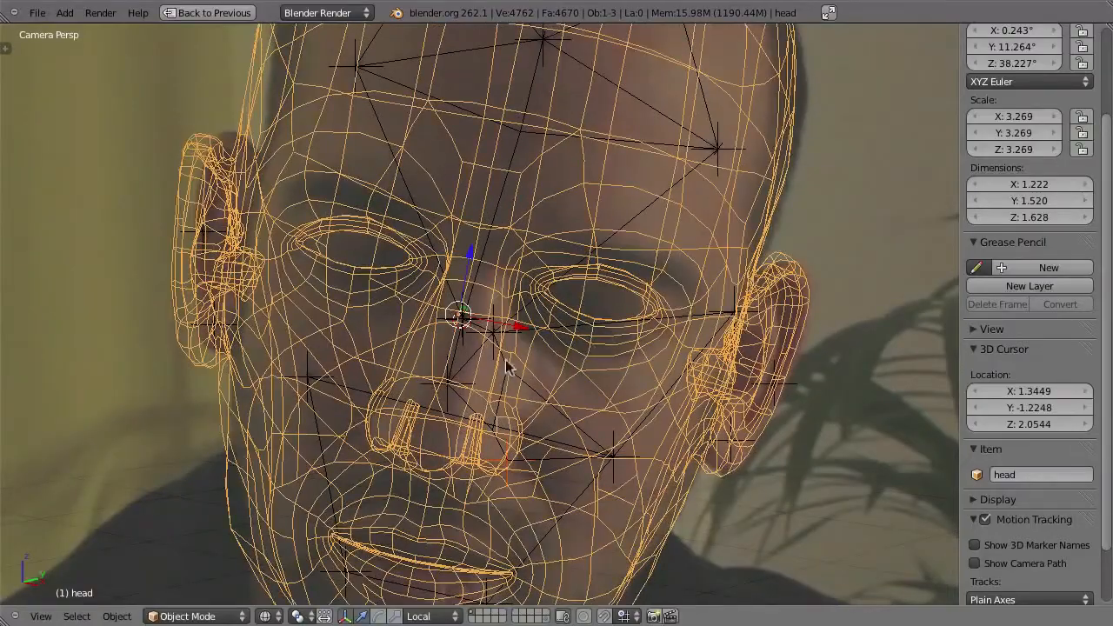
Rotate the head about its local X axis to an X rotation of about 0.26° and scale it to about 3.21
{"action": "key", "text": "r"}
{"action": "key", "text": "x"}
{"action": "key", "text": "x"}
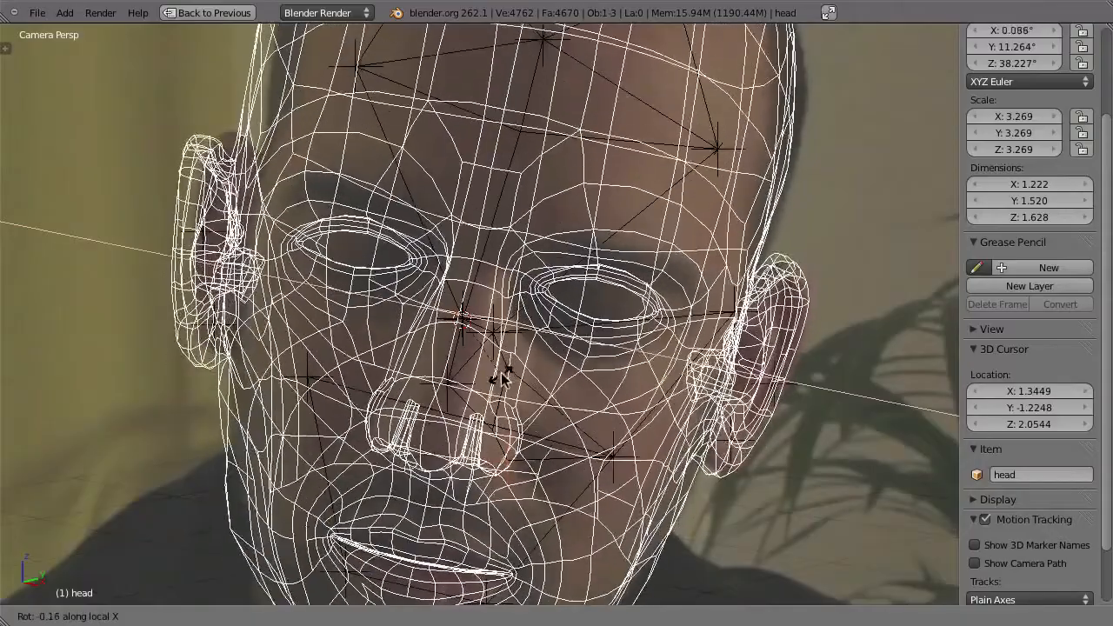
{"action": "left_click", "coordinate": [501, 373]}
{"action": "key", "text": "s"}
{"action": "left_click", "coordinate": [643, 343]}
Rotate the head about the global Z axis to a Z rotation of about 36.3° and play the animation to check it
{"action": "key", "text": "r"}
{"action": "key", "text": "z"}
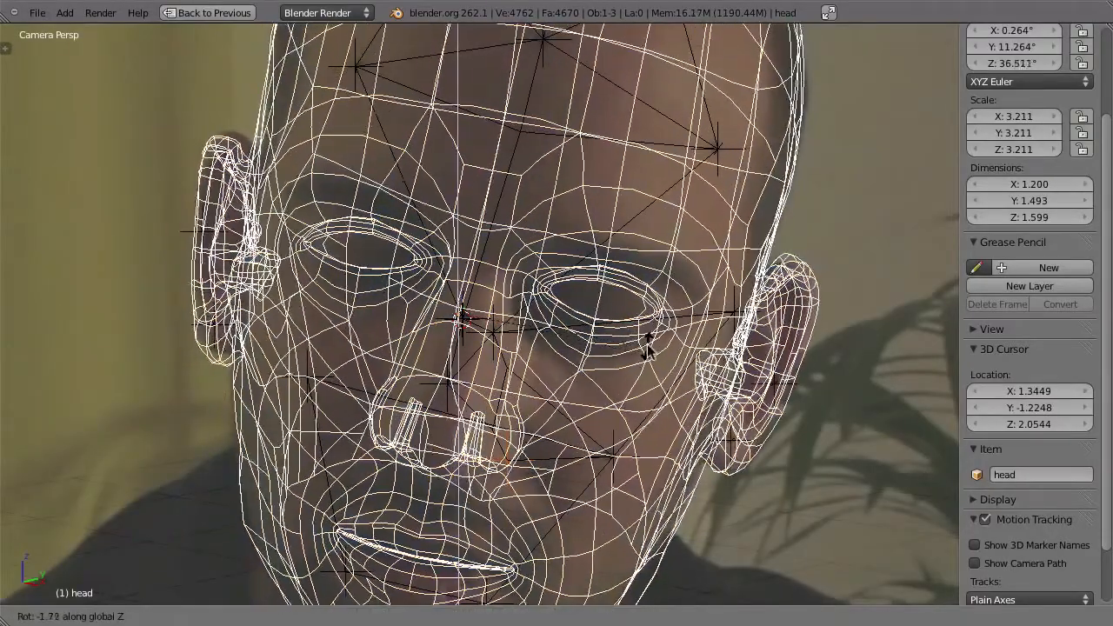
{"action": "left_click", "coordinate": [624, 383]}
{"action": "scroll", "coordinate": [627, 376], "scroll_direction": "down", "scroll_amount": 1}
{"action": "middle_click_drag", "start_coordinate": [642, 331], "coordinate": [648, 172], "text": "shift"}
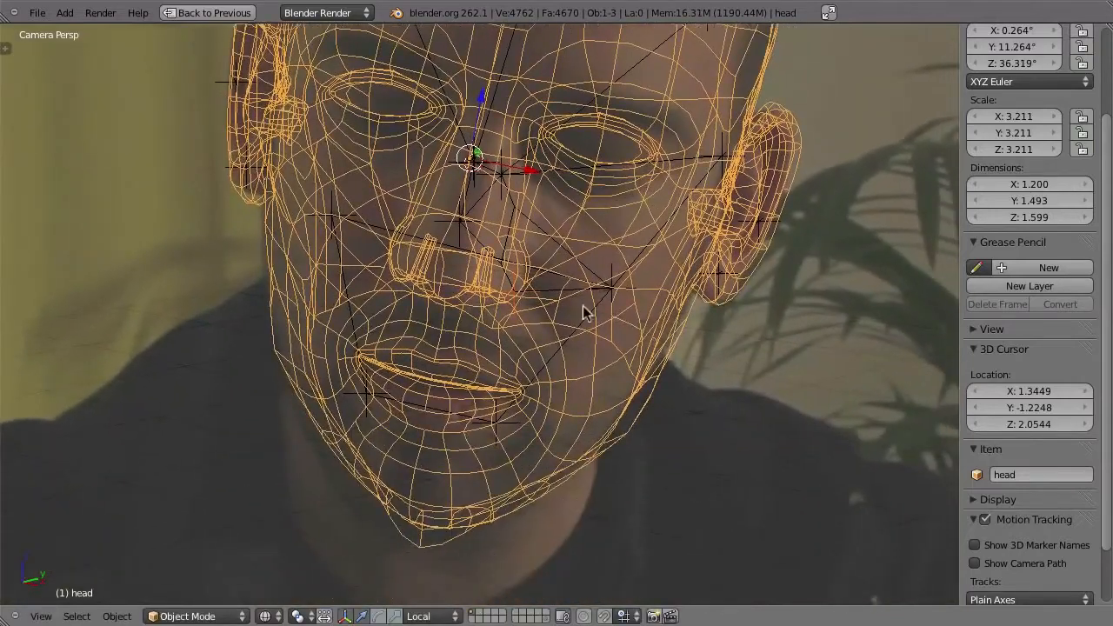
{"action": "key", "text": "alt+a"}
{"action": "key", "text": "Escape"}
Display the layer containing the tracked Cube and parent the head to the Cube as an object
{"action": "key", "text": "KP_3"}
{"action": "scroll", "coordinate": [574, 343], "scroll_direction": "down", "scroll_amount": 4}
{"action": "middle_click_drag", "start_coordinate": [583, 324], "coordinate": [470, 415], "text": "shift"}
{"action": "middle_click_drag", "start_coordinate": [513, 369], "coordinate": [514, 396]}
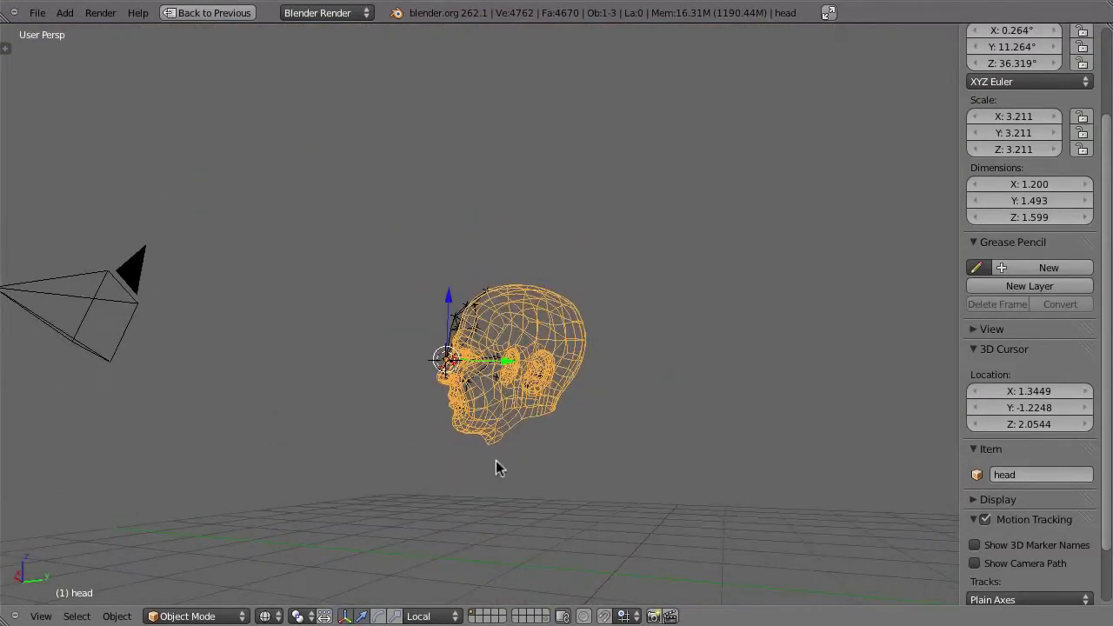
{"action": "left_click", "coordinate": [545, 616], "text": "shift"}
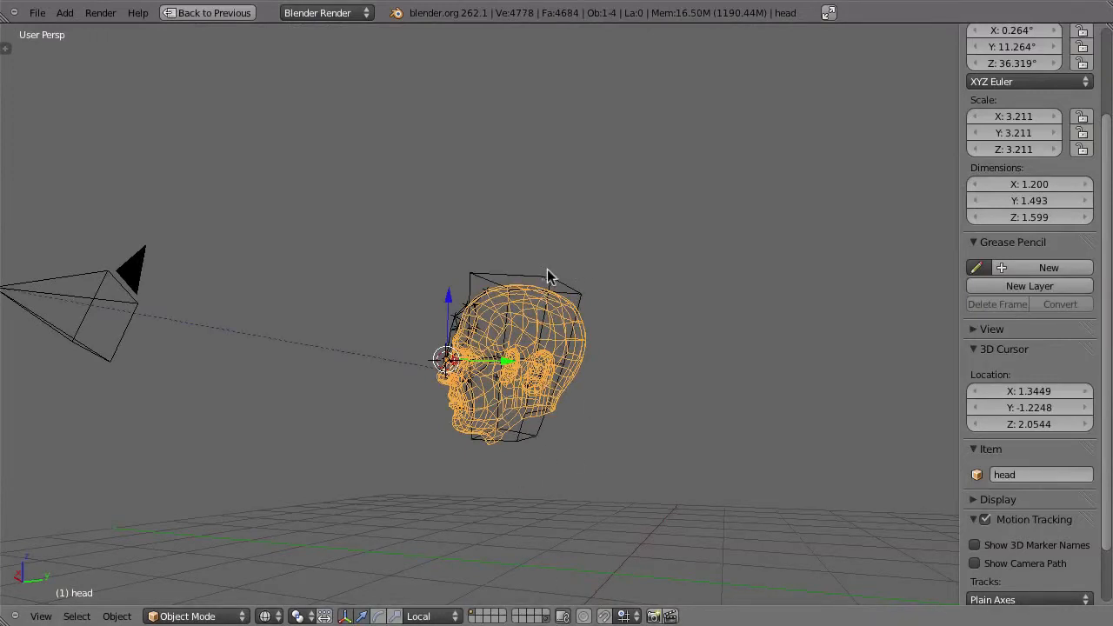
{"action": "right_click", "coordinate": [579, 289], "text": "shift"}
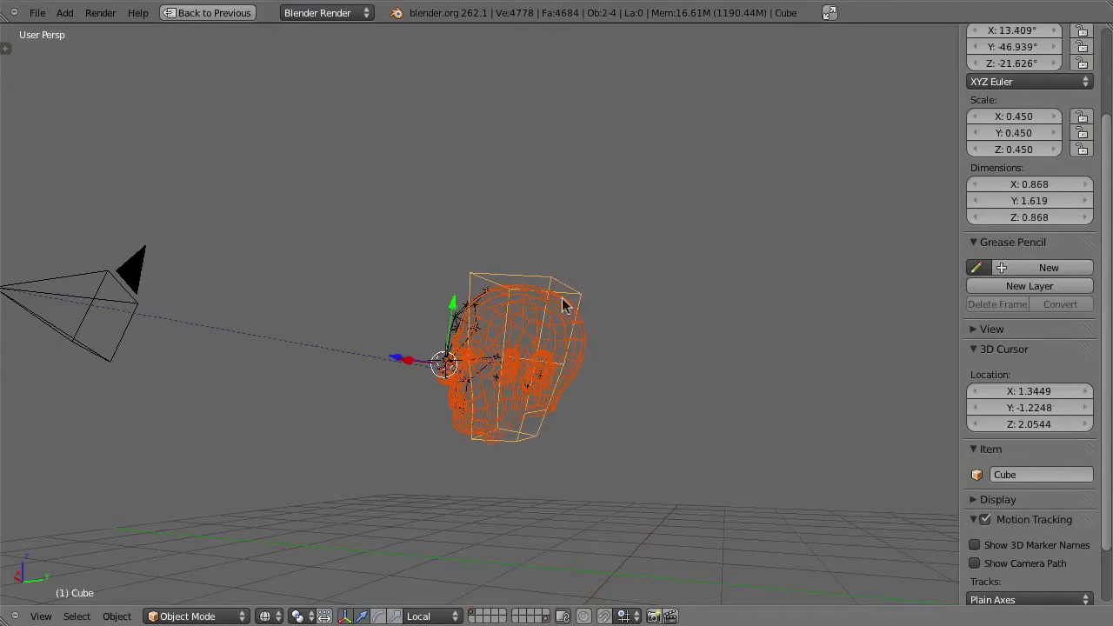
{"action": "key", "text": "ctrl+p"}
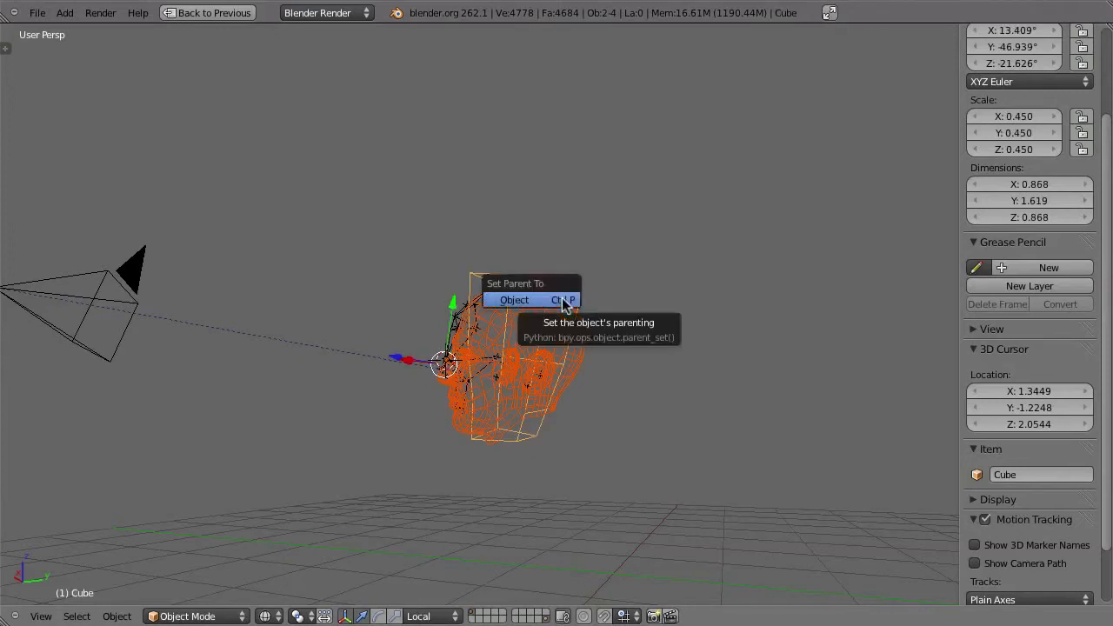
{"action": "left_click", "coordinate": [564, 302]}
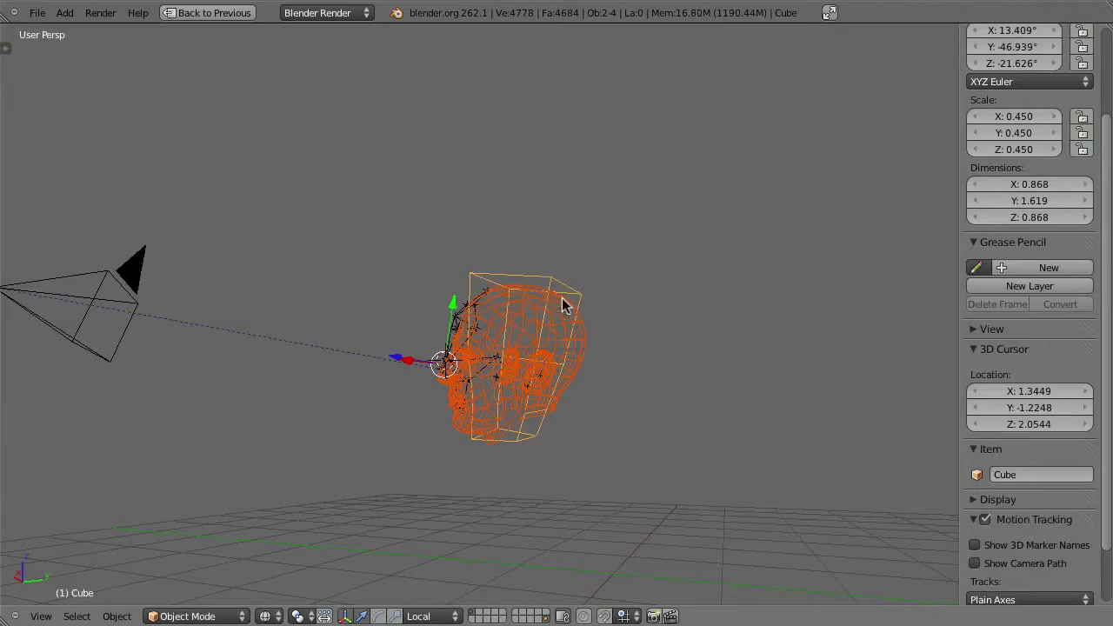
Play the animation from the side to check the parented head and hide the Cube's layer
{"action": "key", "text": "alt+a"}
{"action": "key", "text": "Escape"}
{"action": "left_click", "coordinate": [547, 619]}
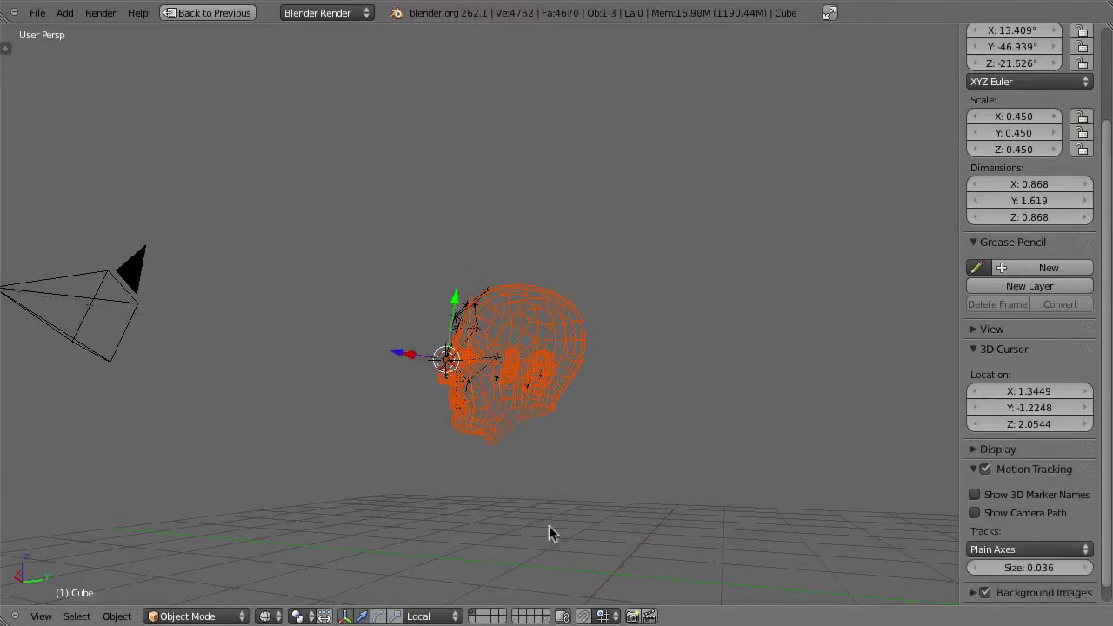
Play the animation in camera view to check how the head follows the man's face
{"action": "key", "text": "KP_0"}
{"action": "key", "text": "alt+a"}
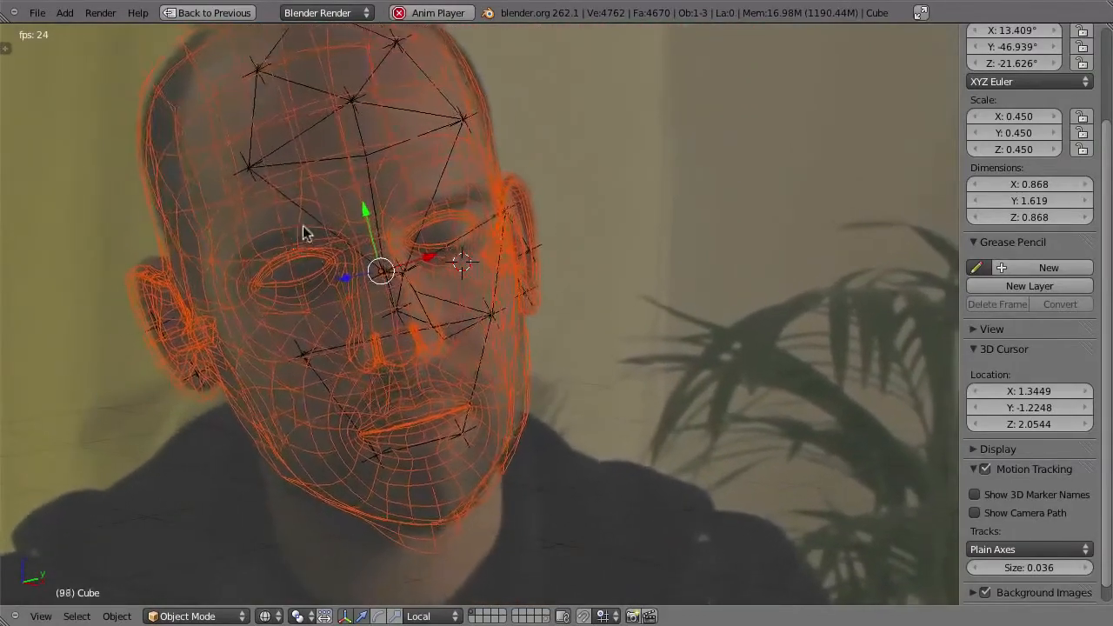
{"action": "key", "text": "Escape"}
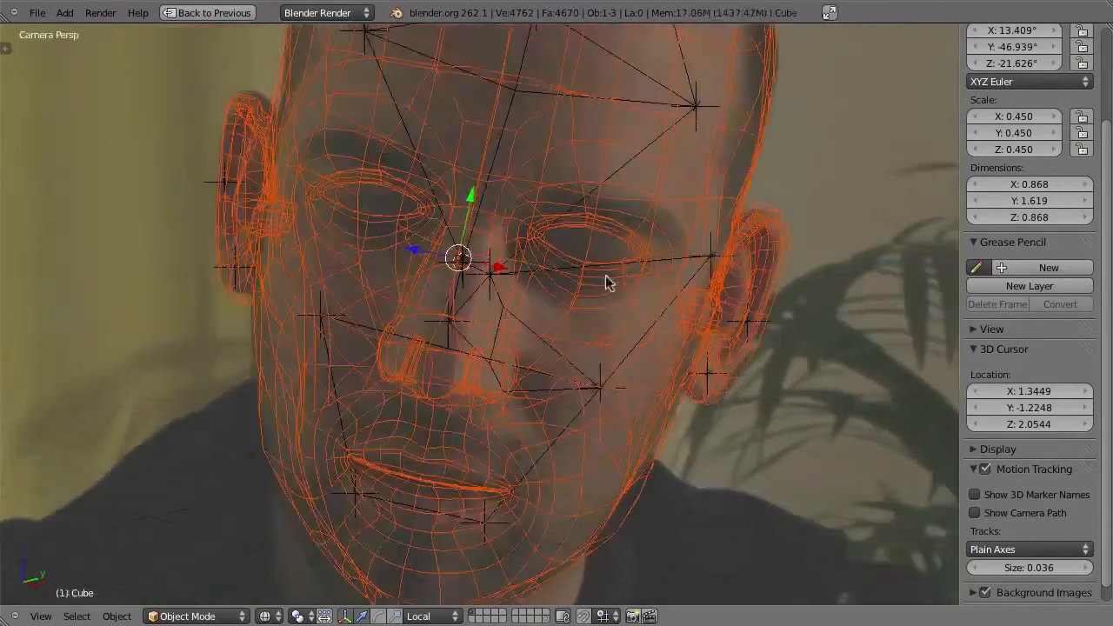
{"action": "key", "text": "alt+a"}
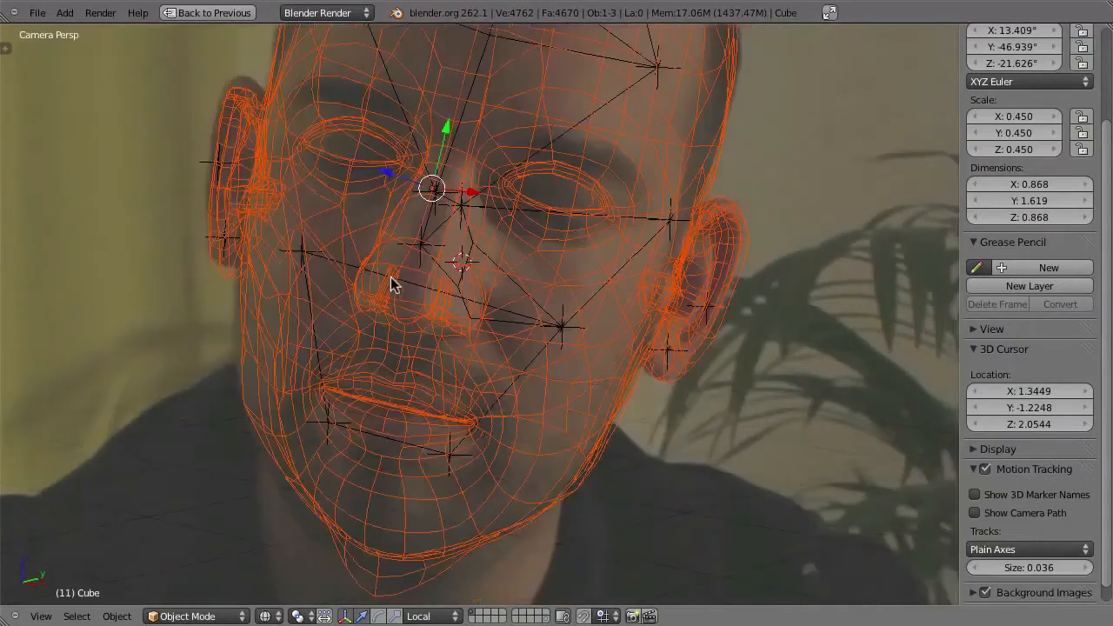
{"action": "middle_click_drag", "start_coordinate": [391, 276], "coordinate": [480, 429], "text": "shift"}
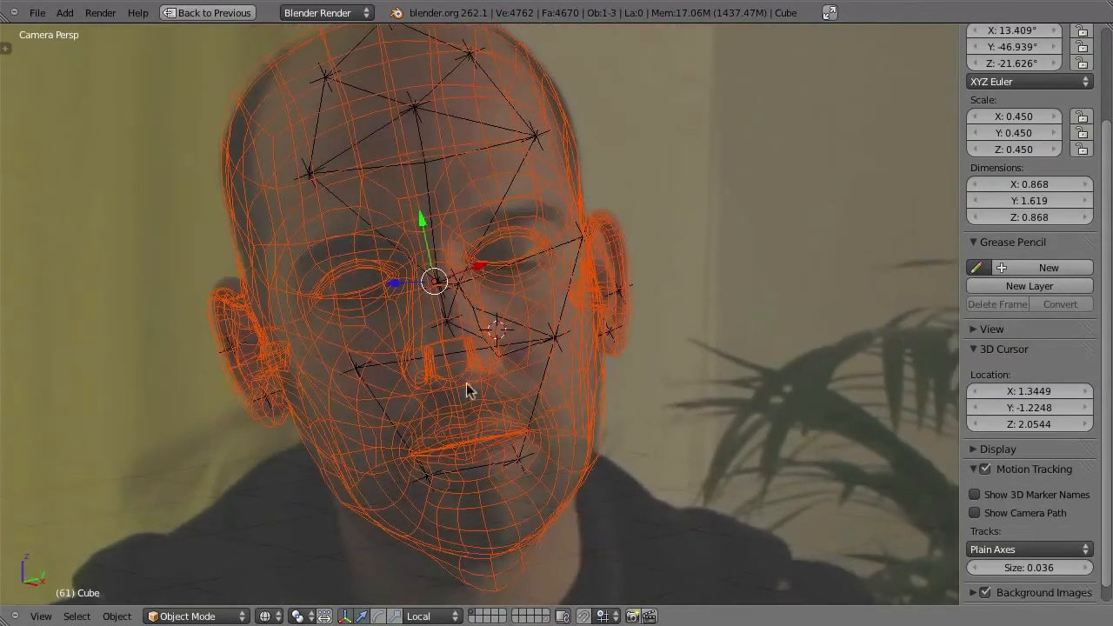
Rotate the head slightly at frame 61 to fit the tilted face in the footage
{"action": "key", "text": "r"}
{"action": "key", "text": "r"}
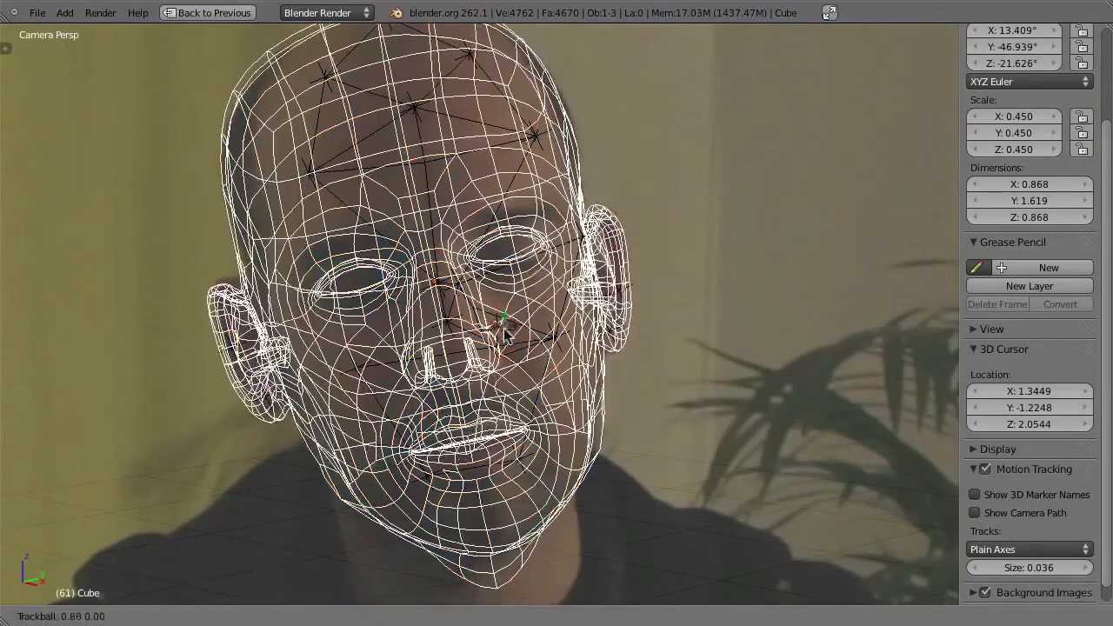
{"action": "left_click", "coordinate": [611, 299]}
{"action": "key", "text": "r"}
{"action": "key", "text": "r"}
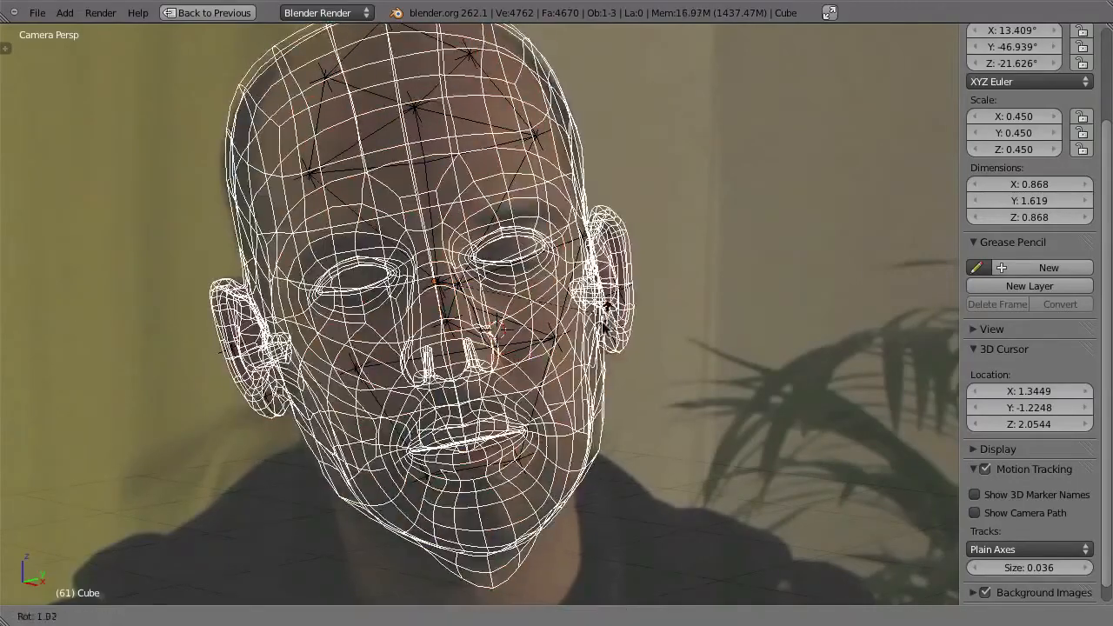
{"action": "left_click", "coordinate": [600, 300]}
{"action": "key", "text": "s"}
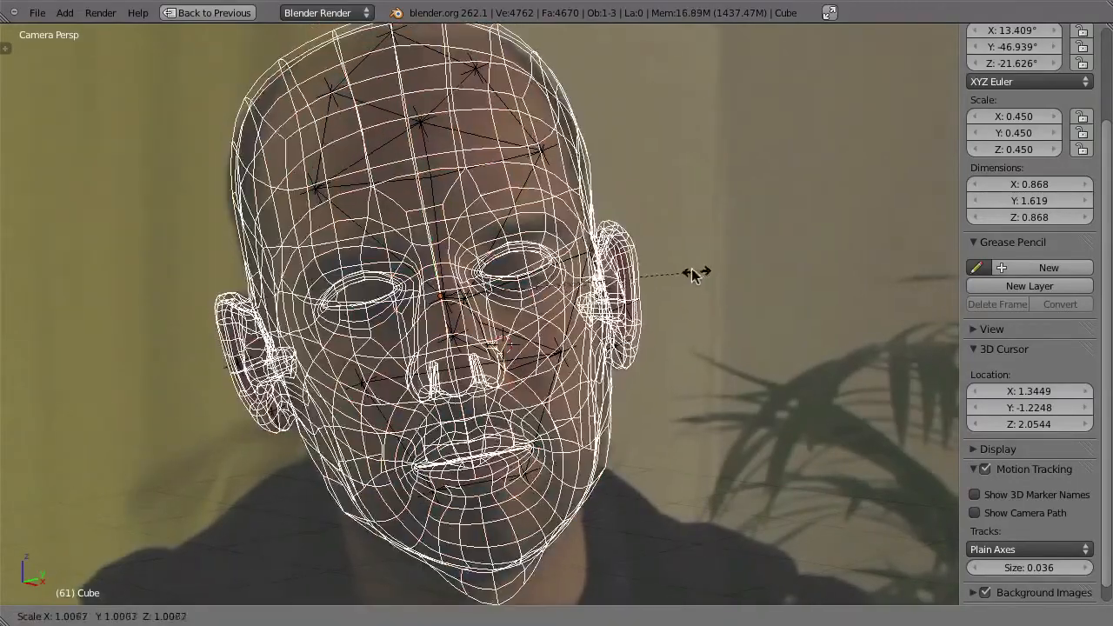
{"action": "right_click", "coordinate": [666, 249]}
At frame 31, trackball-rotate the head to about X 1.3°, Y 12.5°, Z 36.2° and check the fit by playing the animation
{"action": "key", "text": "Down"}
{"action": "key", "text": "Down"}
{"action": "key", "text": "Down"}
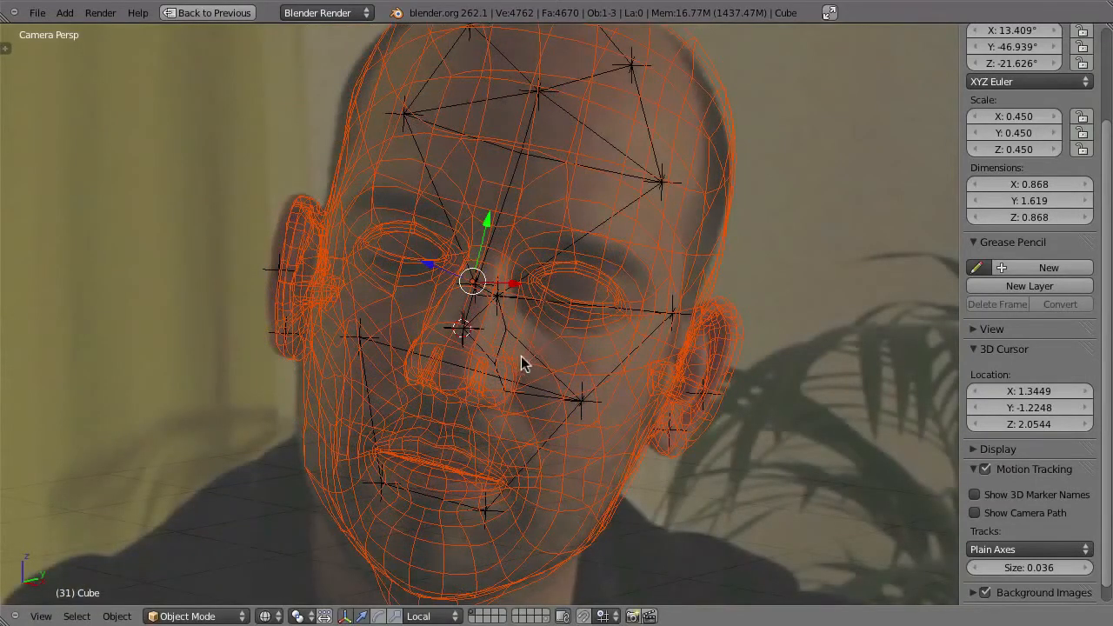
{"action": "key", "text": "r"}
{"action": "key", "text": "r"}
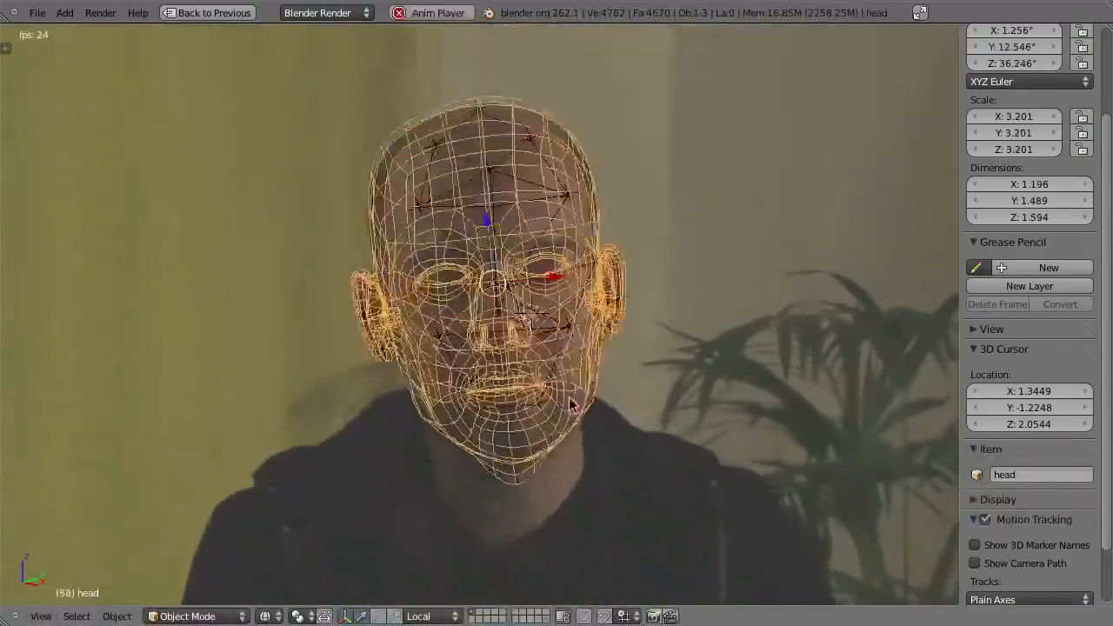
{"action": "key", "text": "Escape"}
{"action": "middle_click_drag", "start_coordinate": [715, 246], "coordinate": [532, 221]}
{"action": "scroll", "coordinate": [534, 223], "scroll_direction": "up", "scroll_amount": 5}
{"action": "middle_click_drag", "start_coordinate": [557, 263], "coordinate": [545, 424]}
{"action": "key", "text": "r"}
{"action": "key", "text": "y"}
{"action": "key", "text": "y"}
{"action": "key", "text": "Escape"}
{"action": "key", "text": "r"}
{"action": "key", "text": "y"}
{"action": "key", "text": "y"}
{"action": "right_click", "coordinate": [566, 387]}
Rotate the head about its local Z axis to a Z rotation of about 37.5° and play the animation in camera view
{"action": "key", "text": "r"}
{"action": "key", "text": "z"}
{"action": "key", "text": "z"}
{"action": "left_click", "coordinate": [670, 240]}
{"action": "middle_click_drag", "start_coordinate": [720, 233], "coordinate": [501, 278]}
{"action": "key", "text": "KP_0"}
{"action": "key", "text": "alt+a"}
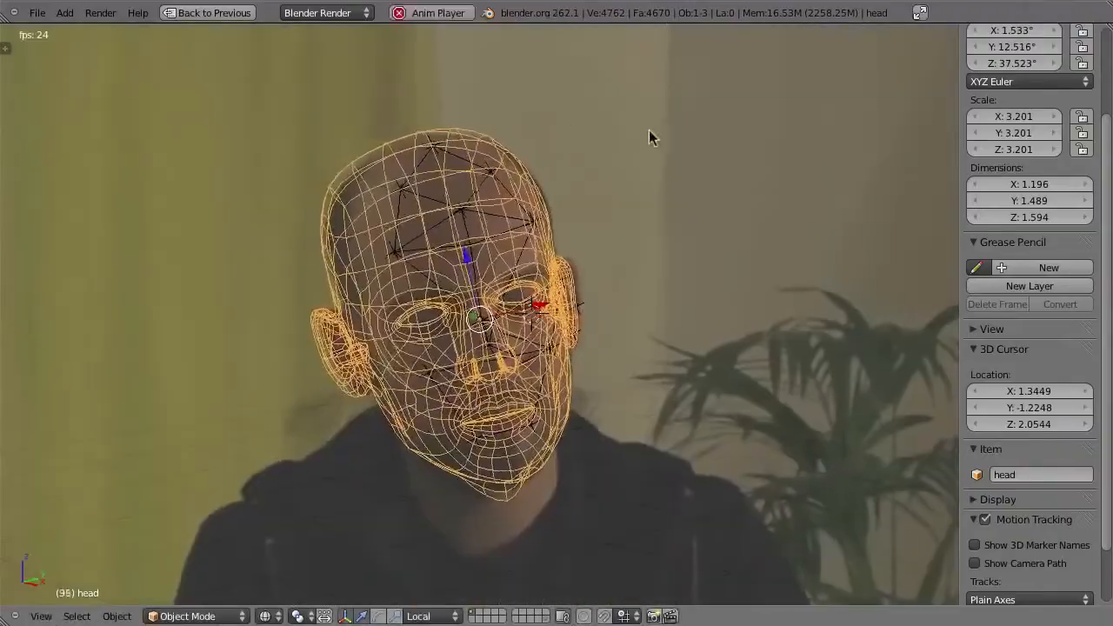
{"action": "key", "text": "Escape"}
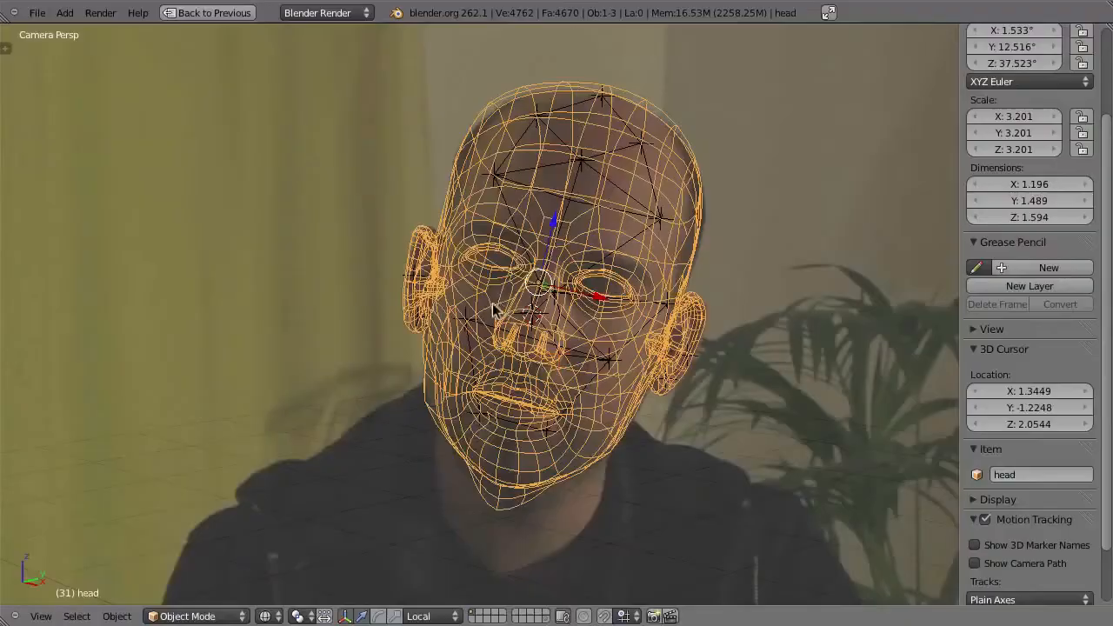
Hide the Tracks mesh that overlaps the front of the head
{"action": "key", "text": "KP_3"}
{"action": "middle_click_drag", "start_coordinate": [285, 379], "coordinate": [417, 339], "text": "shift"}
{"action": "middle_click_drag", "start_coordinate": [426, 277], "coordinate": [493, 255]}
{"action": "scroll", "coordinate": [503, 217], "scroll_direction": "up", "scroll_amount": 2}
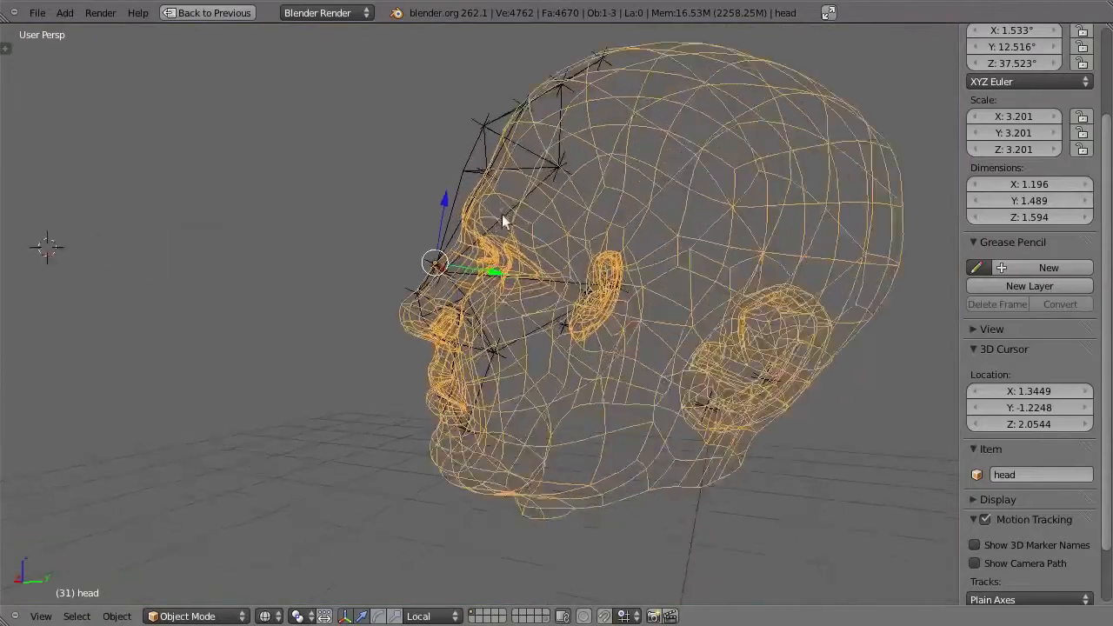
{"action": "middle_click_drag", "start_coordinate": [489, 203], "coordinate": [465, 118]}
{"action": "key", "text": "Tab"}
{"action": "right_click", "coordinate": [491, 167]}
{"action": "key", "text": "Tab"}
{"action": "right_click", "coordinate": [464, 152]}
{"action": "key", "text": "h"}
Enter Edit Mode on the head and select two connected vertices on its forehead
{"action": "right_click", "coordinate": [500, 141]}
{"action": "key", "text": "Tab"}
{"action": "middle_click_drag", "start_coordinate": [494, 156], "coordinate": [482, 140]}
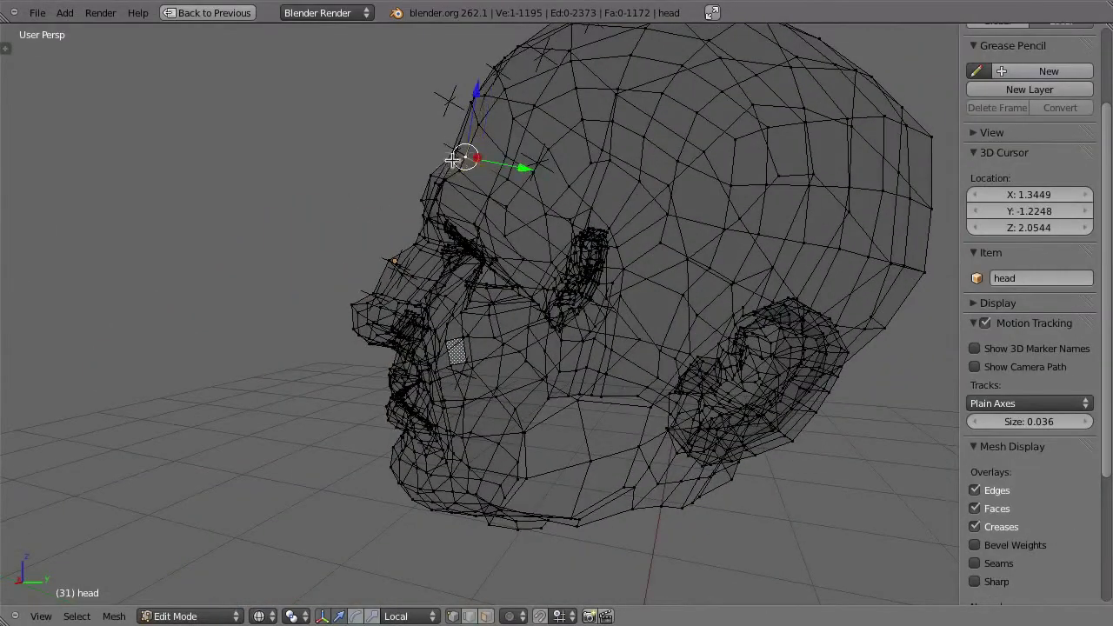
{"action": "right_click", "coordinate": [480, 100], "text": "shift"}
{"action": "middle_click_drag", "start_coordinate": [481, 100], "coordinate": [441, 84]}
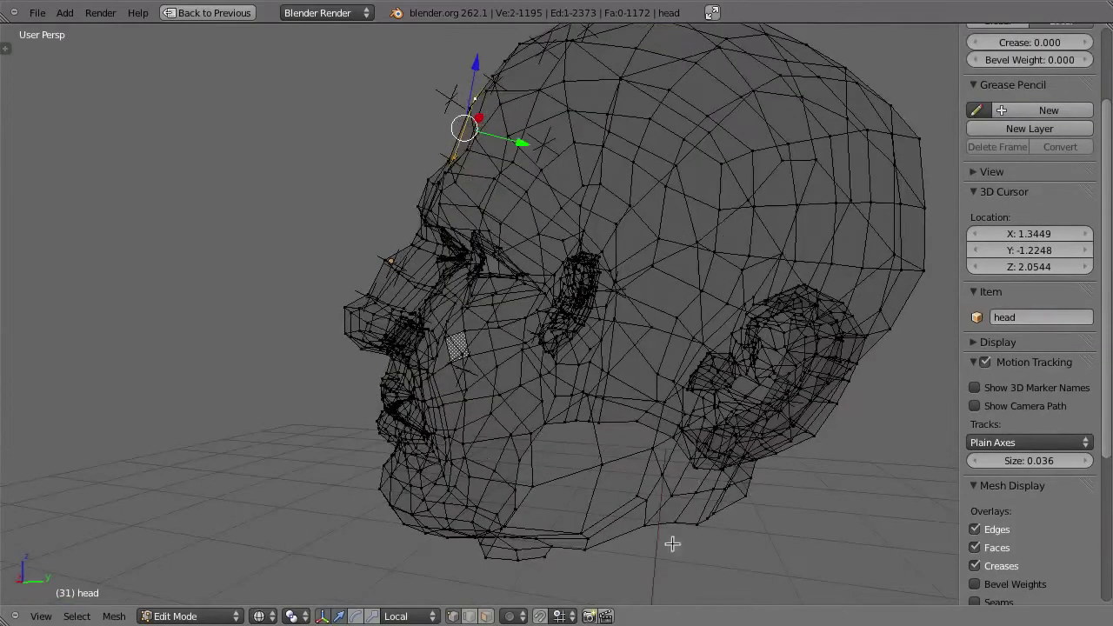
Enable proportional editing and move the selected forehead vertices slightly with a proportional size of about 0.29
{"action": "left_click", "coordinate": [510, 616]}
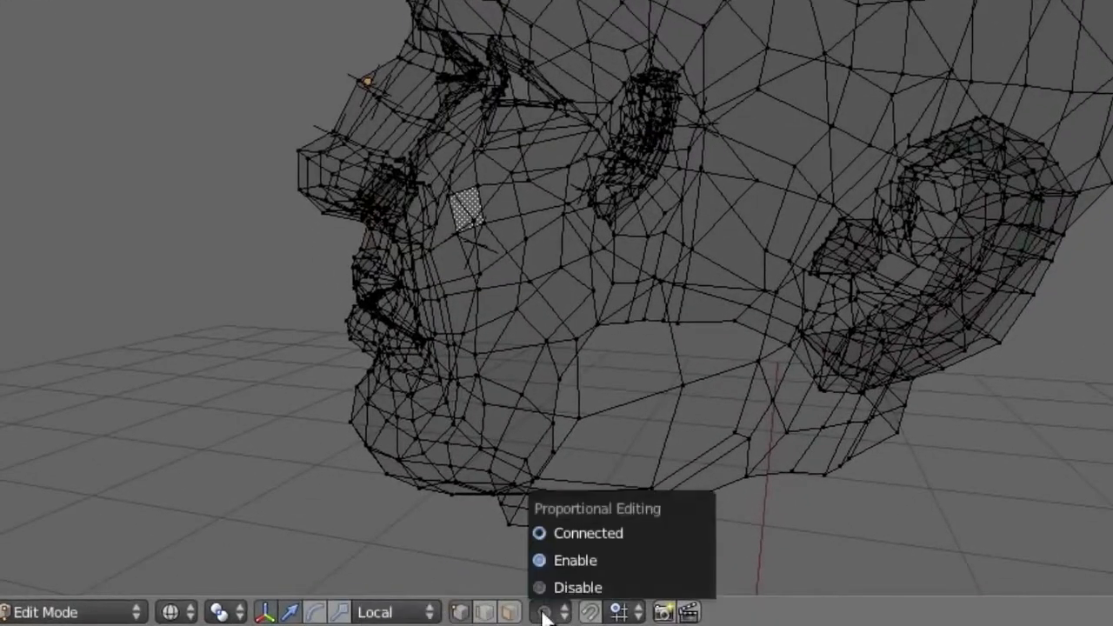
{"action": "left_click", "coordinate": [554, 561]}
{"action": "key", "text": "g"}
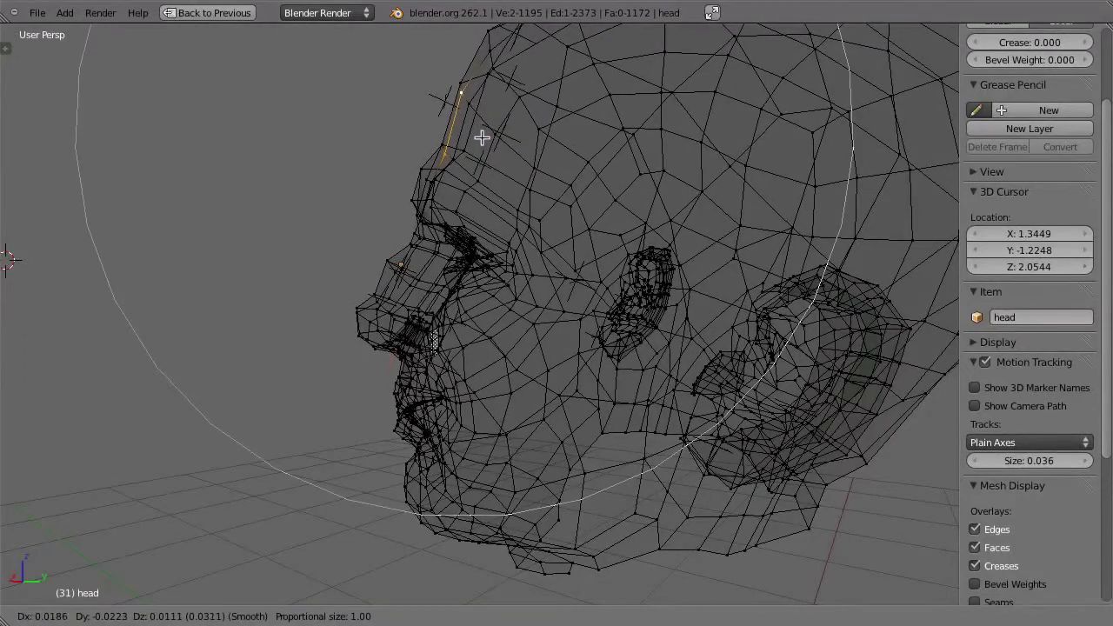
{"action": "scroll", "coordinate": [486, 139], "scroll_direction": "up", "scroll_amount": 7}
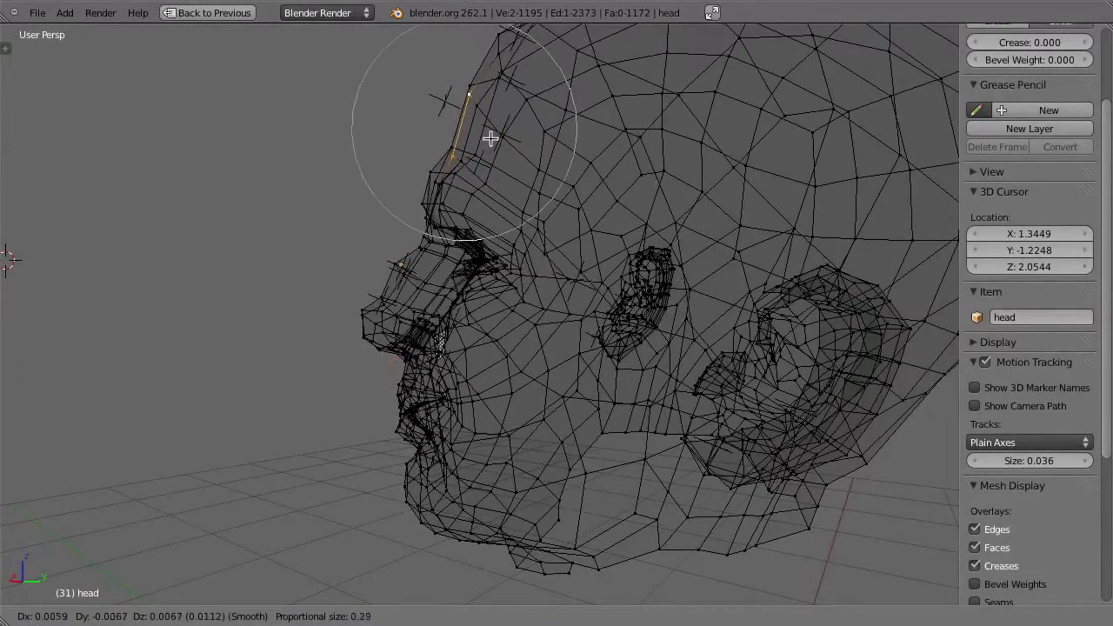
{"action": "left_click", "coordinate": [479, 133]}
Move the forehead vertices further and shift one vertex on the side of the forehead towards the track markers
{"action": "middle_click_drag", "start_coordinate": [480, 133], "coordinate": [600, 179], "text": "shift"}
{"action": "key", "text": "g"}
{"action": "left_click", "coordinate": [489, 178]}
{"action": "right_click", "coordinate": [396, 185]}
{"action": "key", "text": "g"}
{"action": "left_click", "coordinate": [396, 176]}
In camera view, proportionally move one vertex on top of the head and one on the jaw edge to fit the man's outline
{"action": "key", "text": "KP_0"}
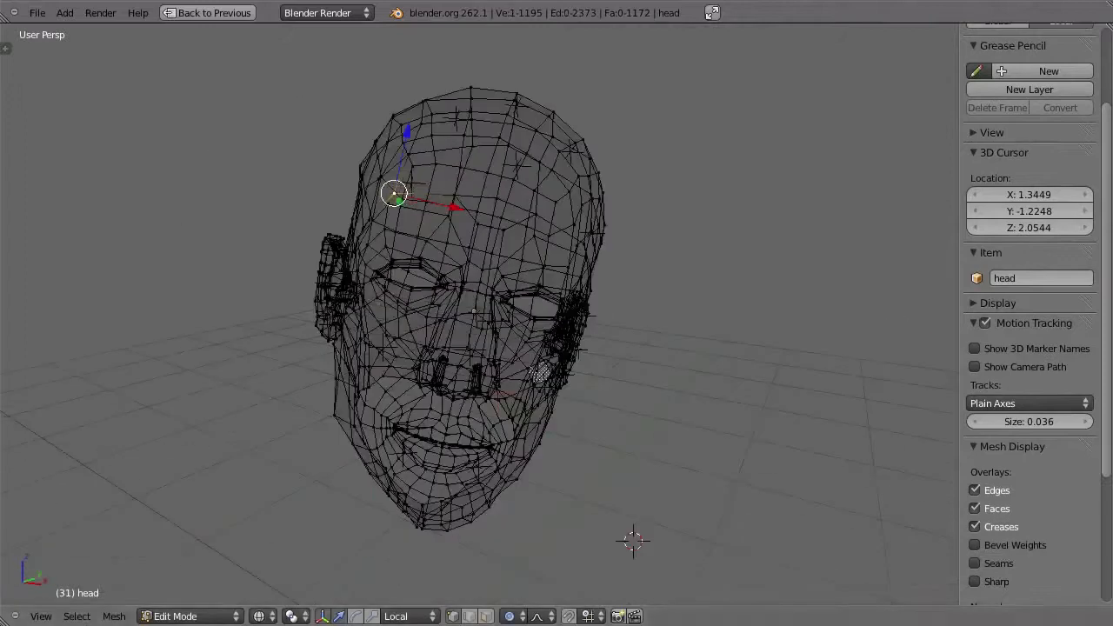
{"action": "key", "text": "g"}
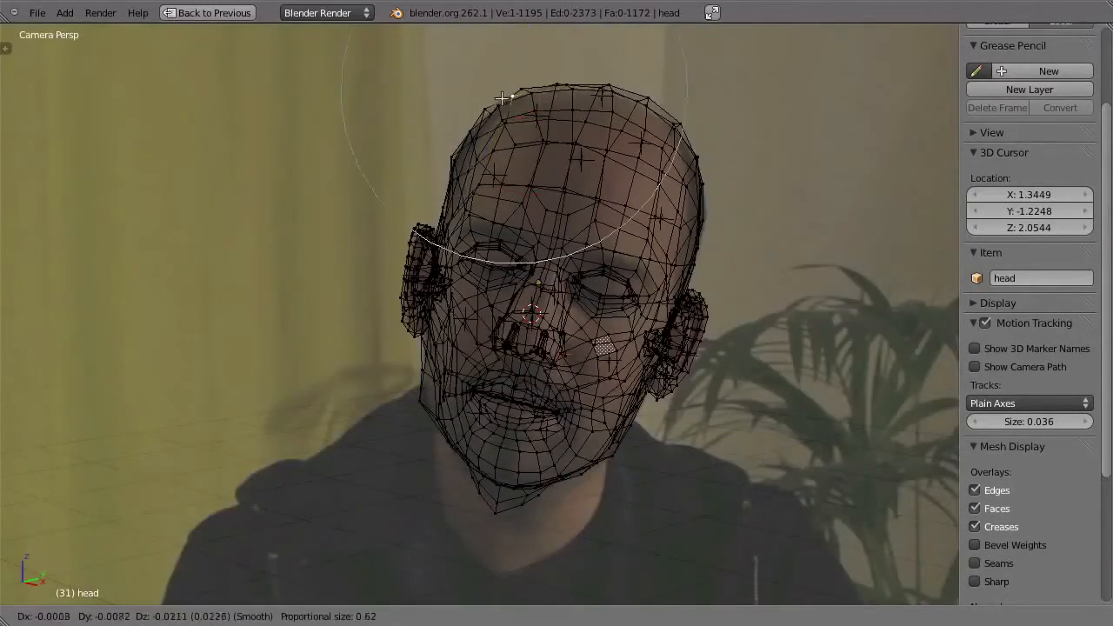
{"action": "left_click", "coordinate": [612, 94]}
{"action": "right_click", "coordinate": [417, 404]}
{"action": "key", "text": "g"}
{"action": "left_click", "coordinate": [419, 400]}
Jump forward and backward through the frames to check the reshaped head against the footage
{"action": "key", "text": "Up"}
{"action": "key", "text": "Up"}
{"action": "key", "text": "Up"}
{"action": "key", "text": "Up"}
{"action": "key", "text": "Up"}
{"action": "key", "text": "Up"}
{"action": "key", "text": "Up"}
{"action": "key", "text": "Up"}
{"action": "key", "text": "Up"}
{"action": "key", "text": "Up"}
{"action": "key", "text": "Up"}
{"action": "key", "text": "Up"}
{"action": "key", "text": "Down"}
{"action": "key", "text": "Down"}
{"action": "key", "text": "Down"}
{"action": "key", "text": "Down"}
{"action": "key", "text": "Down"}
{"action": "key", "text": "Down"}
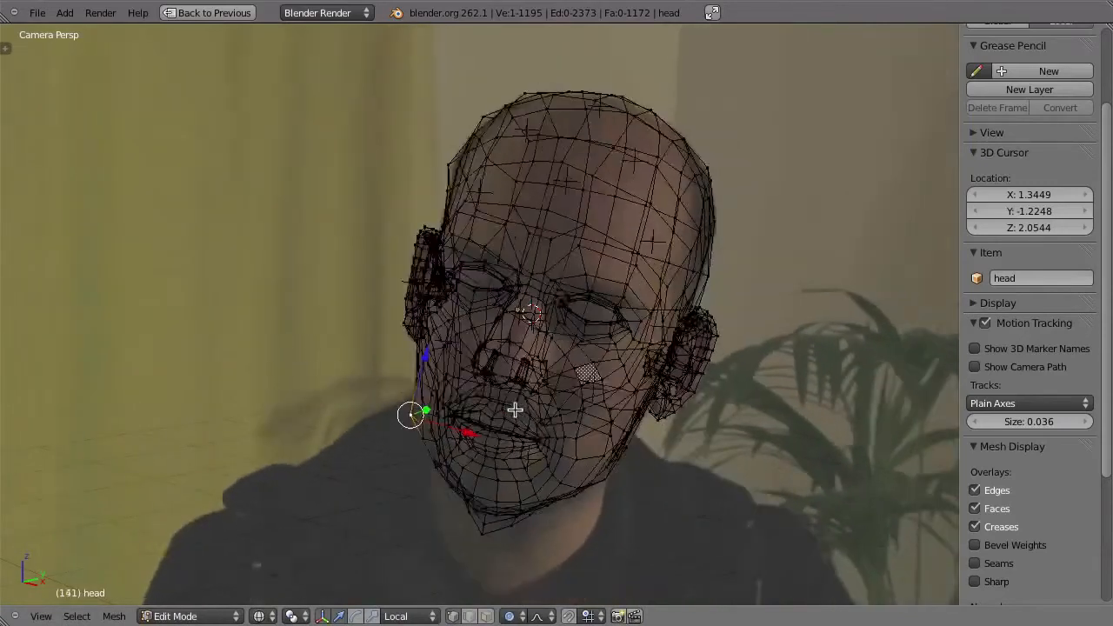
Proportionally move one vertex on the upper side of the head inward to fit the man's outline
{"action": "right_click", "coordinate": [307, 183]}
{"action": "key", "text": "g"}
{"action": "left_click", "coordinate": [333, 184]}
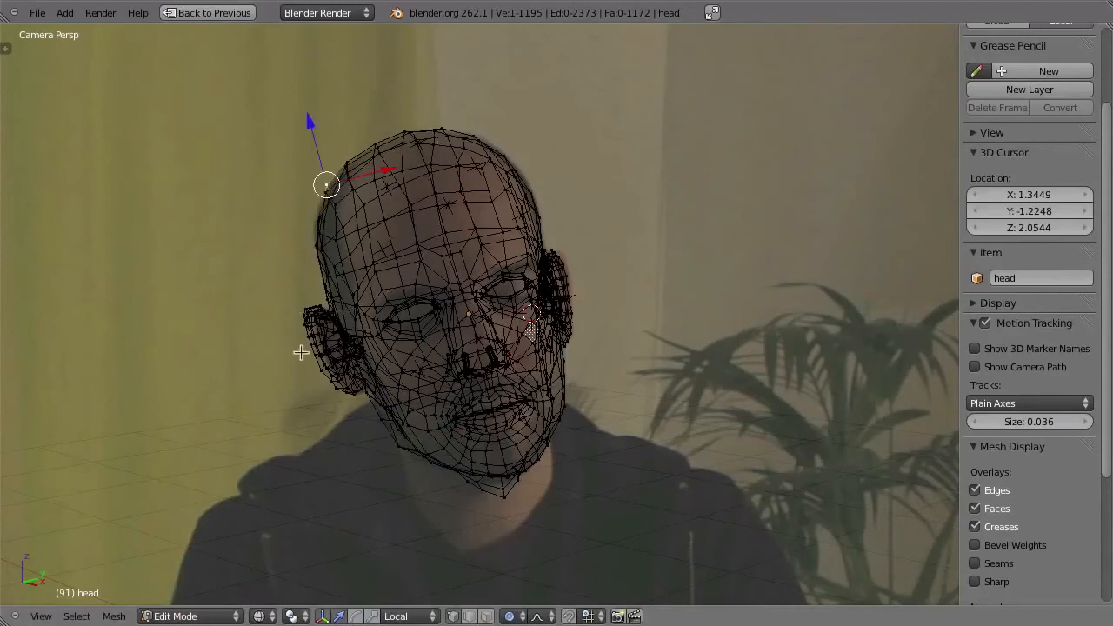
Proportionally move vertices on the edge and lobe of one ear and on the upper rim of the other ear
{"action": "key", "text": "g"}
{"action": "left_click", "coordinate": [322, 372]}
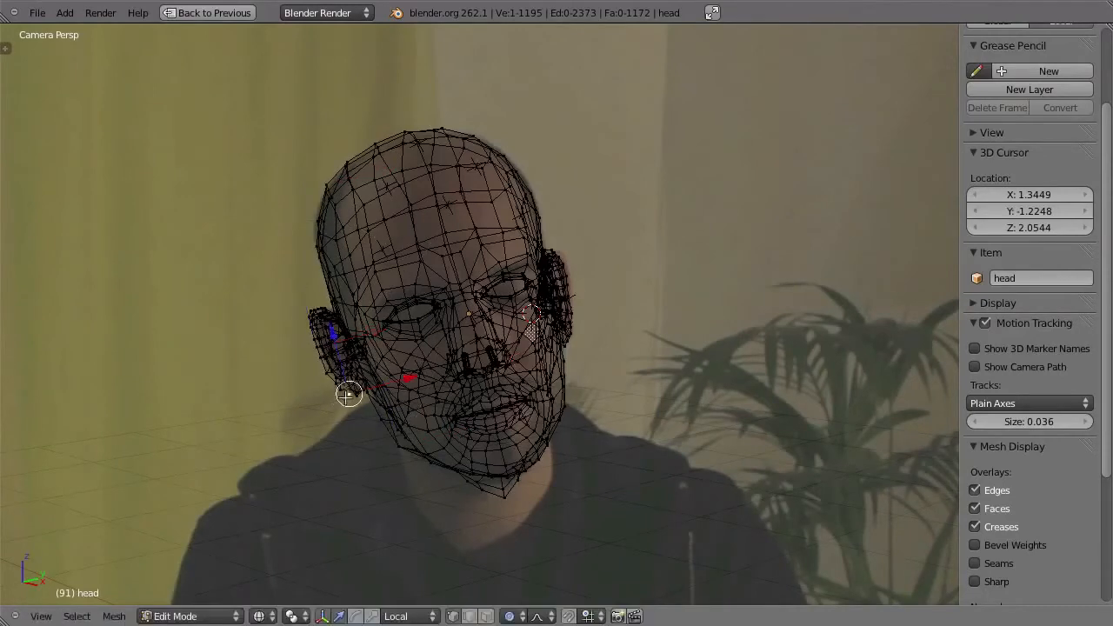
{"action": "key", "text": "g"}
{"action": "left_click", "coordinate": [351, 396]}
{"action": "key", "text": "g"}
{"action": "left_click", "coordinate": [584, 276]}
At frame 161, proportionally move outline vertices at the cheek, the brow and the top of the head to match the footage
{"action": "key", "text": "alt+a"}
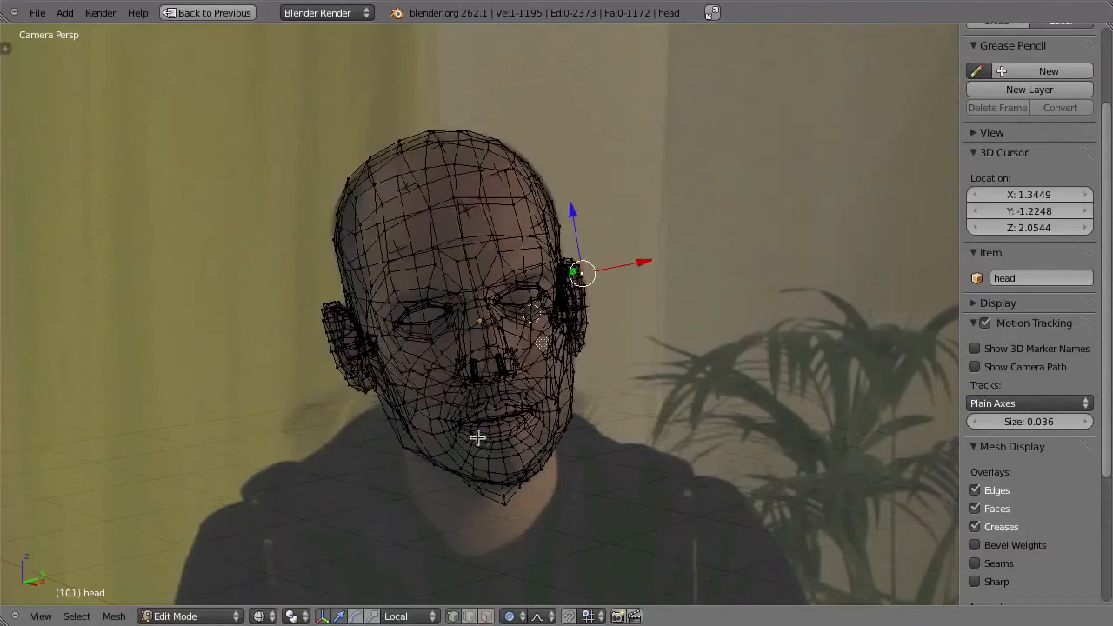
{"action": "key", "text": "Down"}
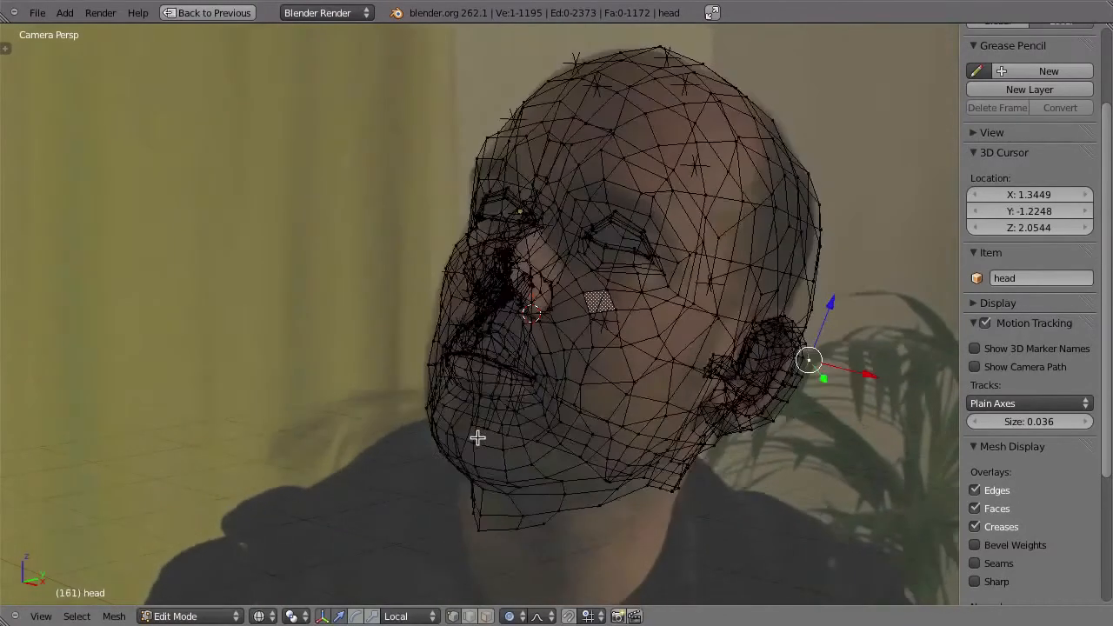
{"action": "key", "text": "g"}
{"action": "left_click", "coordinate": [437, 324]}
{"action": "key", "text": "g"}
{"action": "left_click", "coordinate": [547, 192]}
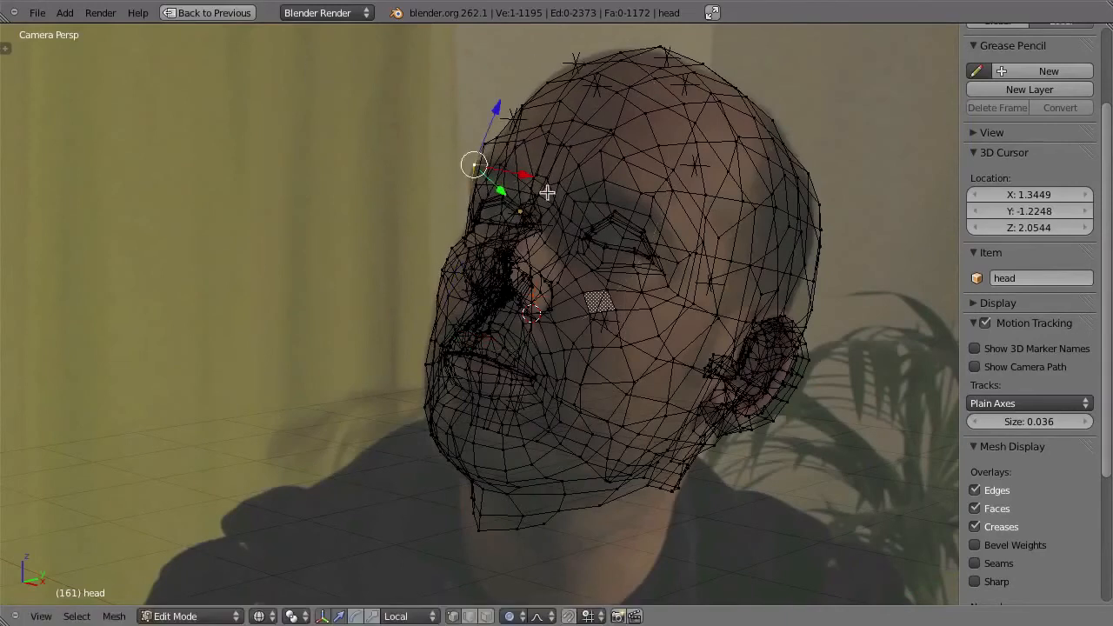
{"action": "key", "text": "g"}
{"action": "left_click", "coordinate": [581, 63]}
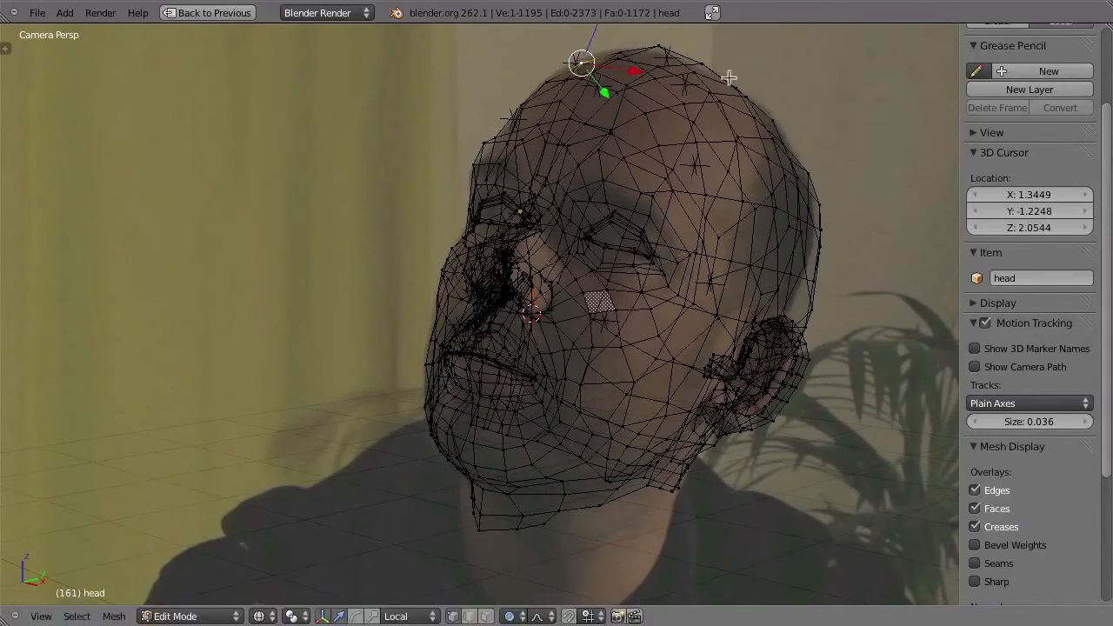
Proportionally shift one vertex on the head's outline behind the ear and one at the lower edge of that ear
{"action": "right_click", "coordinate": [812, 306]}
{"action": "key", "text": "g"}
{"action": "left_click", "coordinate": [807, 319]}
{"action": "right_click", "coordinate": [762, 425]}
{"action": "key", "text": "g"}
{"action": "left_click", "coordinate": [749, 416]}
At frame 251, proportionally move outline vertices on both upper sides of the head to follow the man's skull
{"action": "key", "text": "Up"}
{"action": "key", "text": "Up"}
{"action": "key", "text": "Up"}
{"action": "key", "text": "Up"}
{"action": "key", "text": "Up"}
{"action": "key", "text": "Up"}
{"action": "key", "text": "Up"}
{"action": "key", "text": "Up"}
{"action": "key", "text": "Up"}
{"action": "right_click", "coordinate": [607, 180]}
{"action": "key", "text": "g"}
{"action": "left_click", "coordinate": [619, 181]}
{"action": "right_click", "coordinate": [290, 170]}
{"action": "key", "text": "g"}
{"action": "left_click", "coordinate": [672, 382]}
Fit the ear's outer edge to the footage at frames 251 and 1 by proportionally moving vertices, ending with a proportional size of 0.56
{"action": "middle_click_drag", "start_coordinate": [544, 583], "coordinate": [568, 409], "text": "shift"}
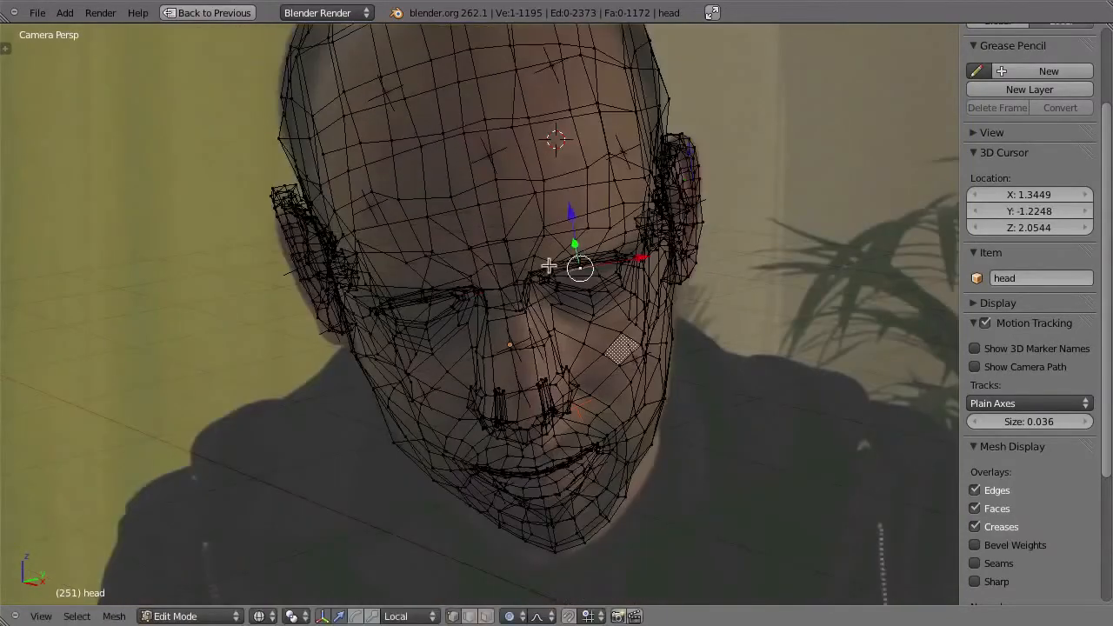
{"action": "key", "text": "z"}
{"action": "key", "text": "z"}
{"action": "right_click", "coordinate": [287, 252]}
{"action": "key", "text": "g"}
{"action": "left_click", "coordinate": [285, 259]}
{"action": "key", "text": "Up"}
{"action": "key", "text": "Up"}
{"action": "key", "text": "g"}
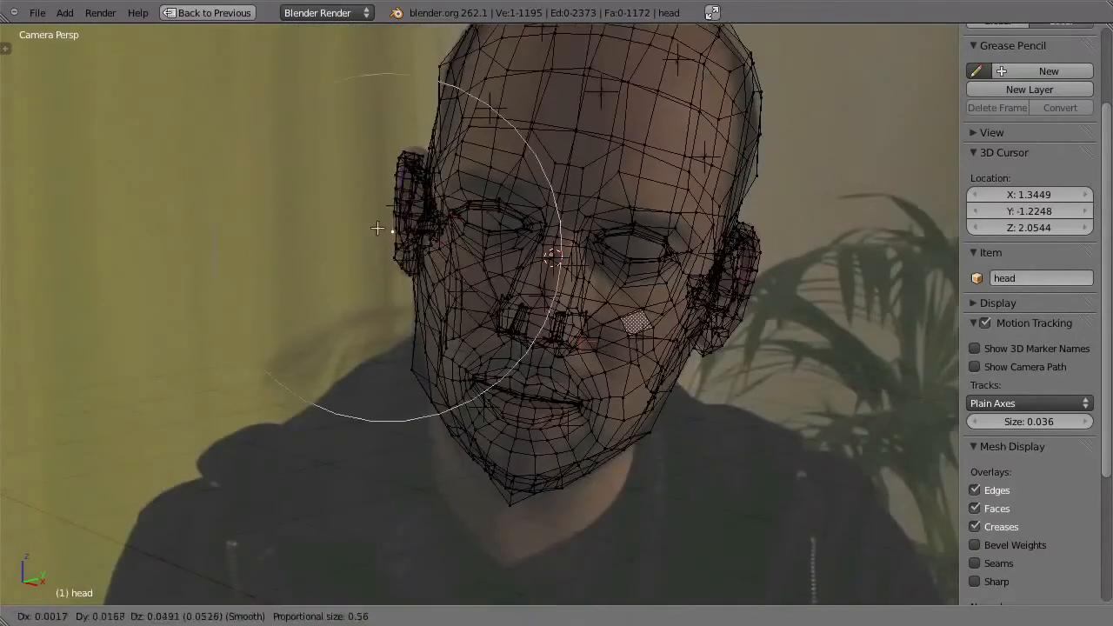
{"action": "left_click", "coordinate": [385, 232]}
At frame 250, nudge one vertex on the upper side of the skull with a proportional size of 0.56
{"action": "key", "text": "Up"}
{"action": "key", "text": "Down"}
{"action": "key", "text": "Down"}
{"action": "key", "text": "Down"}
{"action": "right_click", "coordinate": [592, 79]}
{"action": "key", "text": "g"}
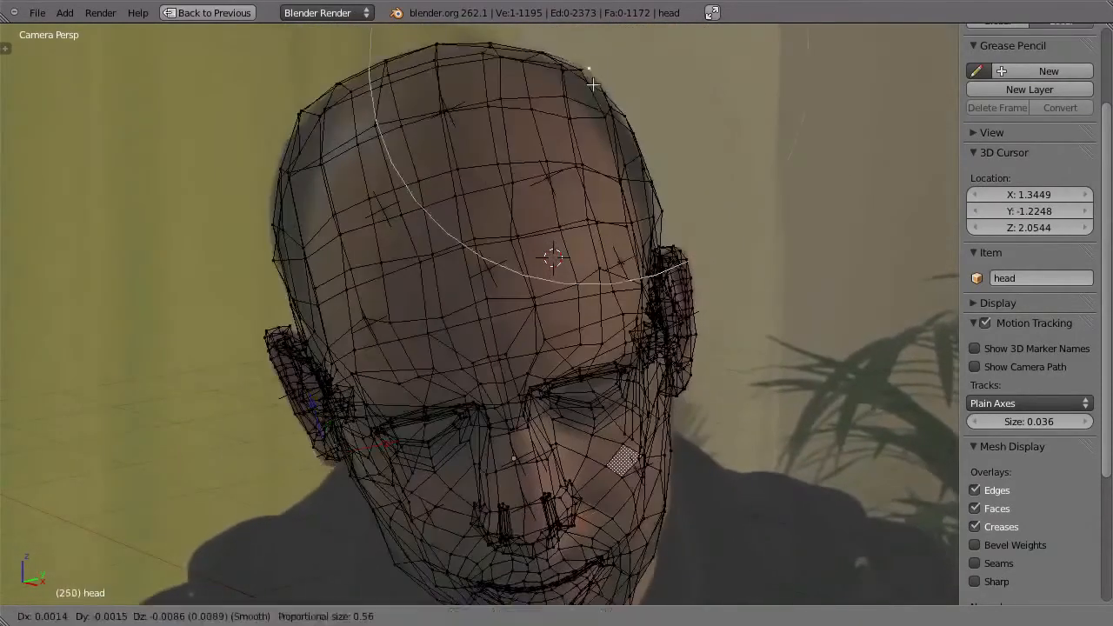
{"action": "left_click", "coordinate": [593, 83]}
Proportionally move the vertex at the tip of the chin and check it at frame 11
{"action": "middle_click_drag", "start_coordinate": [565, 565], "coordinate": [551, 440], "text": "shift"}
{"action": "right_click", "coordinate": [545, 541]}
{"action": "key", "text": "g"}
{"action": "key", "text": "Down"}
{"action": "middle_click_drag", "start_coordinate": [538, 60], "coordinate": [504, 183], "text": "shift"}
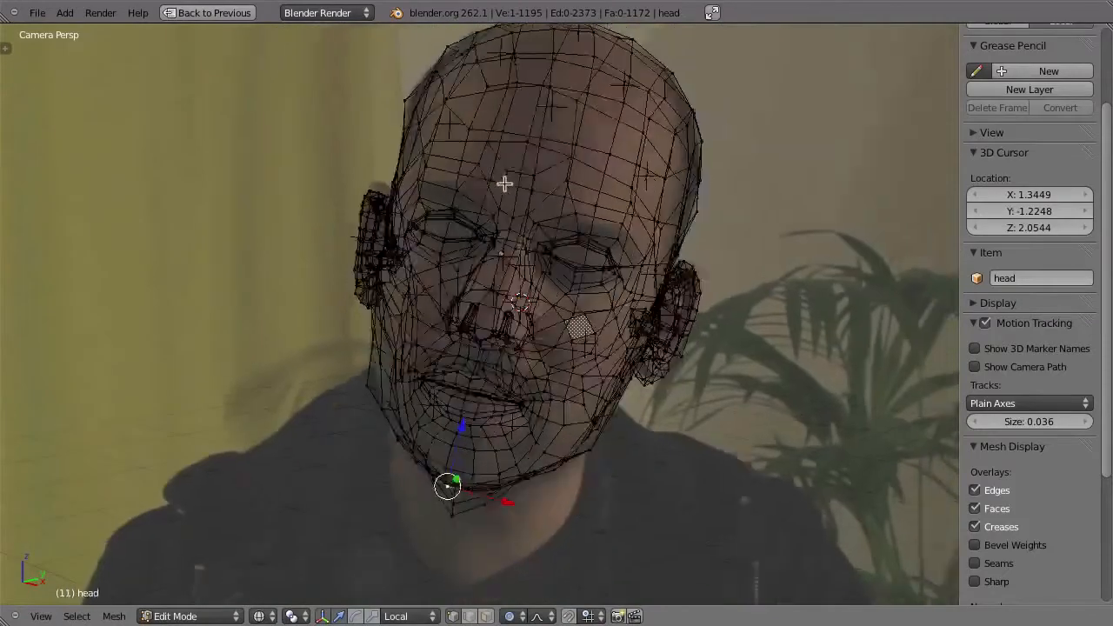
Check the ear areas at other frames and move a vertex at the earlobe to fit the man's ear
{"action": "key", "text": "Down"}
{"action": "right_click", "coordinate": [413, 238]}
{"action": "right_click", "coordinate": [678, 339]}
{"action": "key", "text": "Up"}
{"action": "key", "text": "Up"}
{"action": "right_click", "coordinate": [290, 495]}
{"action": "key", "text": "g"}
{"action": "left_click", "coordinate": [288, 502]}
Finish editing the head mesh and return it to Object Mode in solid shading
{"action": "right_click", "coordinate": [643, 287]}
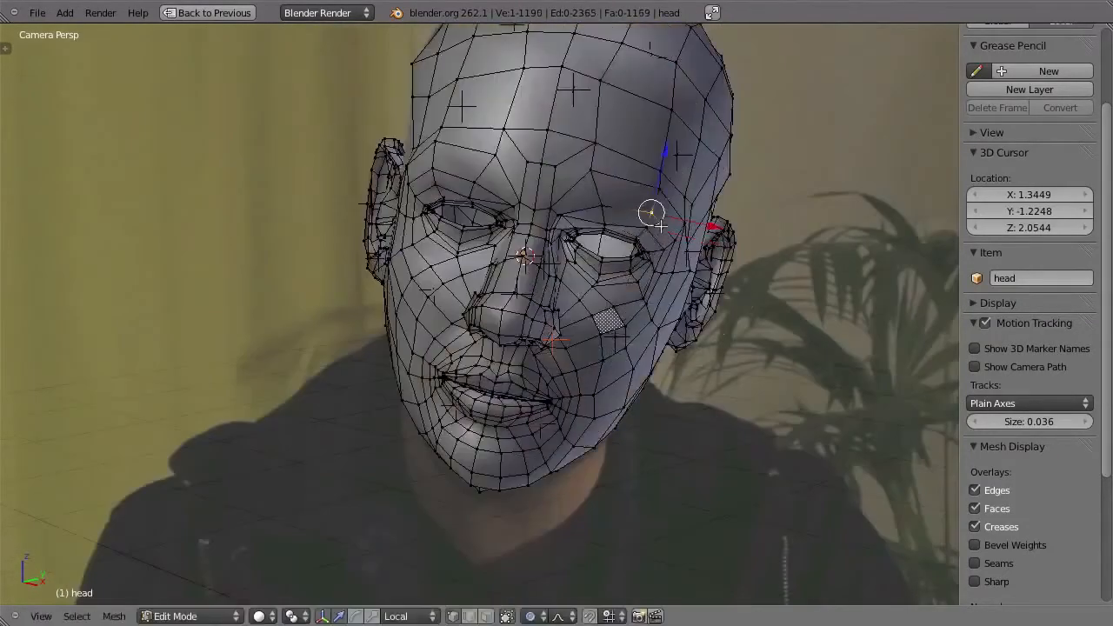
{"action": "left_click", "coordinate": [585, 267]}
{"action": "key", "text": "Tab"}
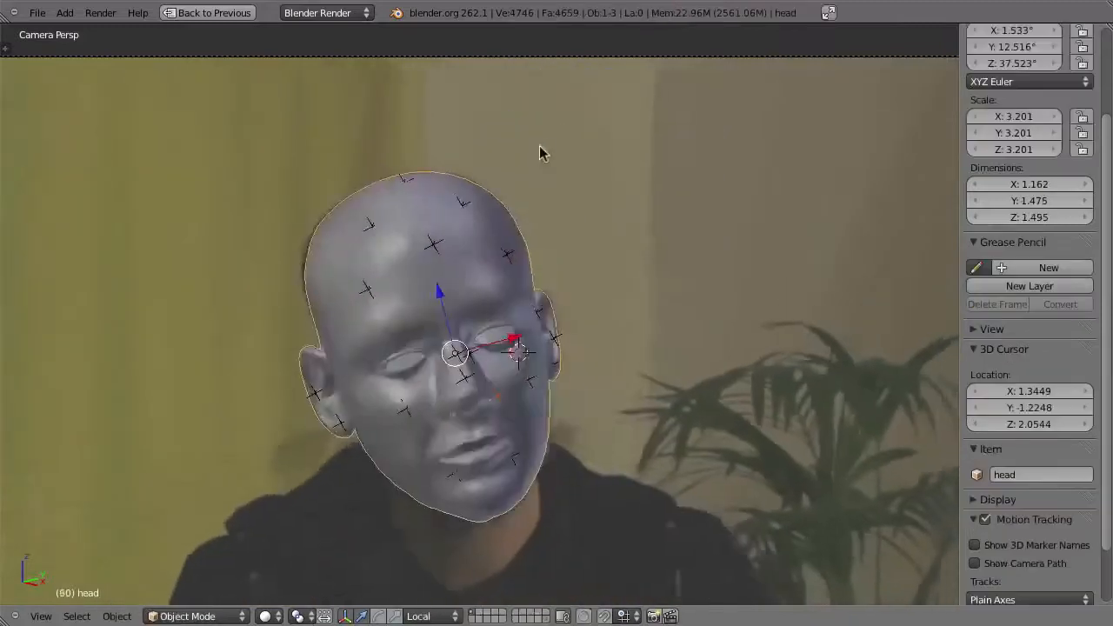
Play back the footage through the camera with the solid head, and orbit around it to check the head's motion
{"action": "key", "text": "alt+a"}
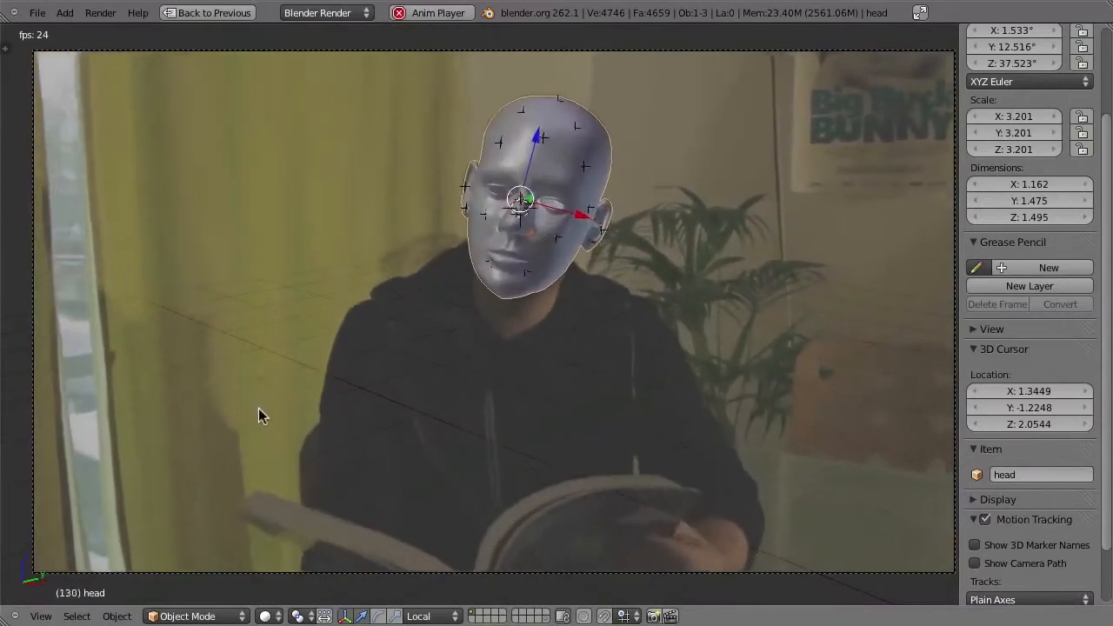
{"action": "key", "text": "Escape"}
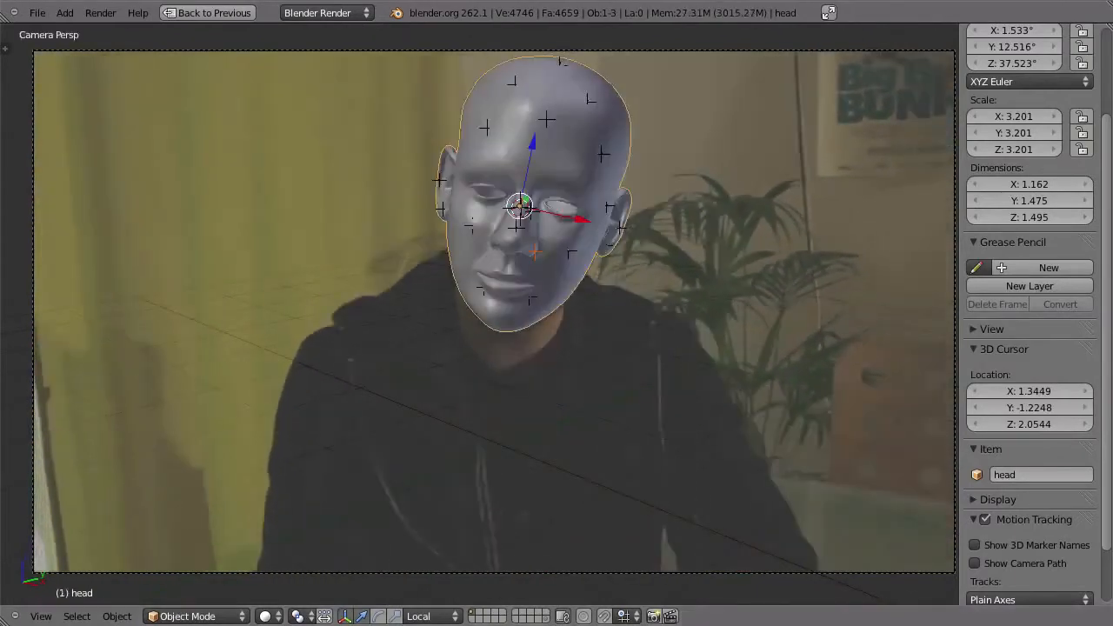
{"action": "key", "text": "alt+a"}
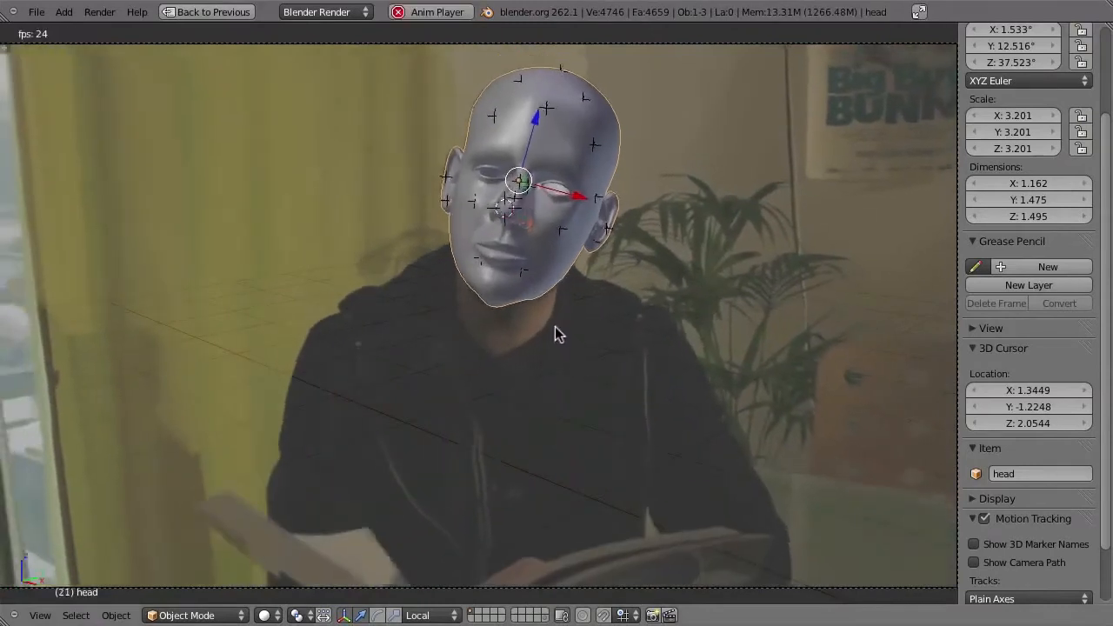
{"action": "key", "text": "Escape"}
{"action": "middle_click_drag", "start_coordinate": [572, 215], "coordinate": [623, 263]}
{"action": "scroll", "coordinate": [553, 215], "scroll_direction": "up", "scroll_amount": 3}
{"action": "key", "text": "KP_0"}
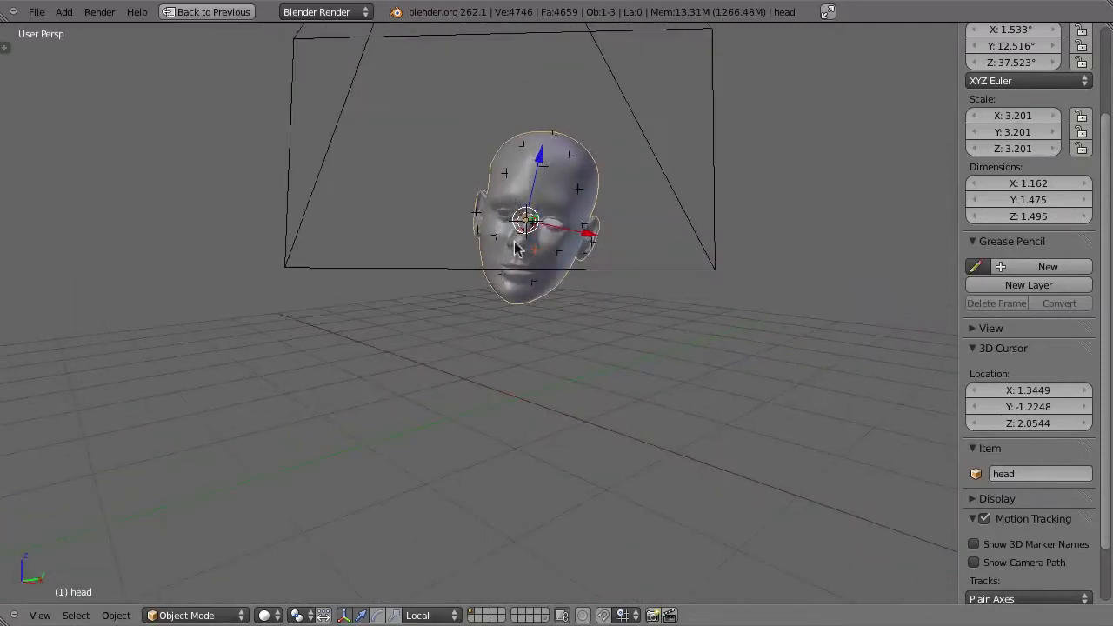
Play back the footage with the head in wireframe to compare it with the man's face, and inspect the solid head from another angle
{"action": "key", "text": "alt+a"}
{"action": "key", "text": "z"}
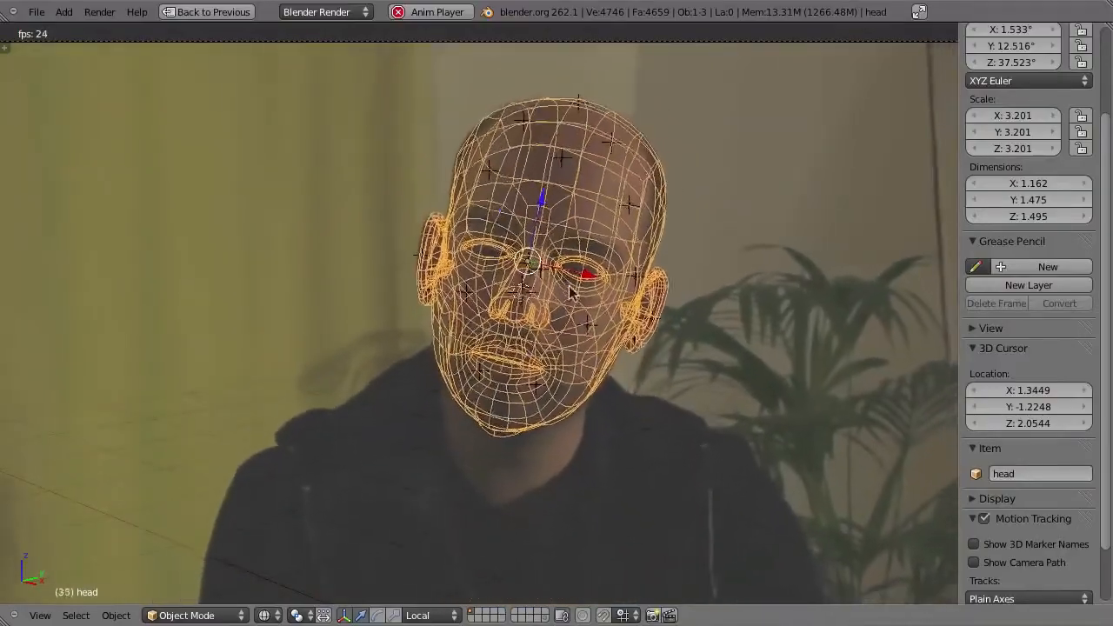
{"action": "key", "text": "Escape"}
{"action": "key", "text": "z"}
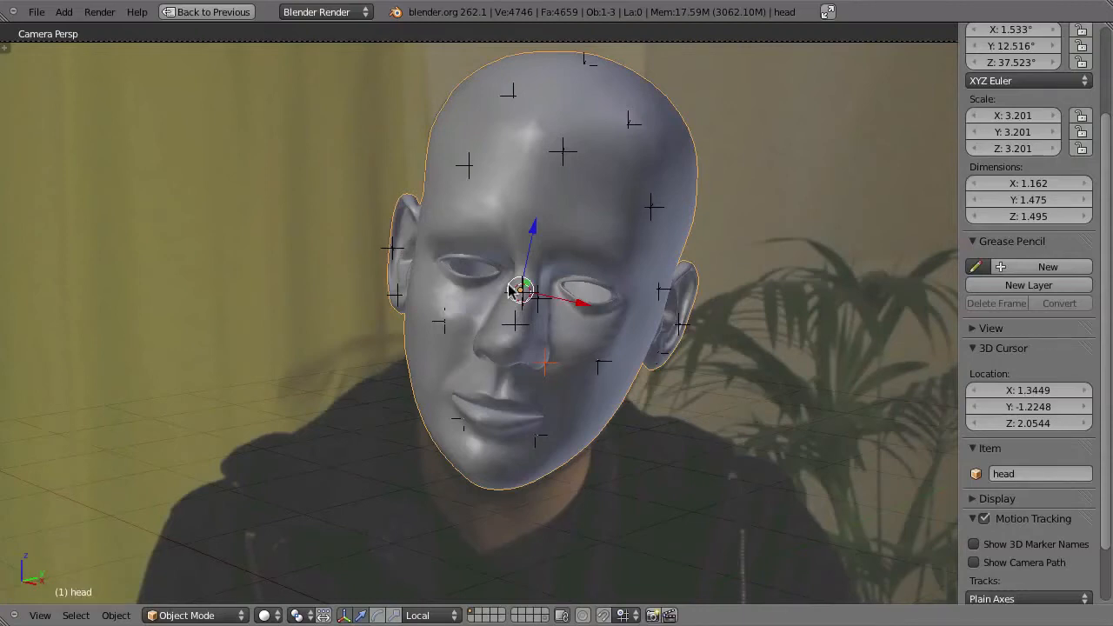
{"action": "middle_click_drag", "start_coordinate": [265, 207], "coordinate": [510, 233]}
{"action": "key", "text": "KP_0"}
{"action": "middle_click_drag", "start_coordinate": [484, 296], "coordinate": [439, 299], "text": "shift"}
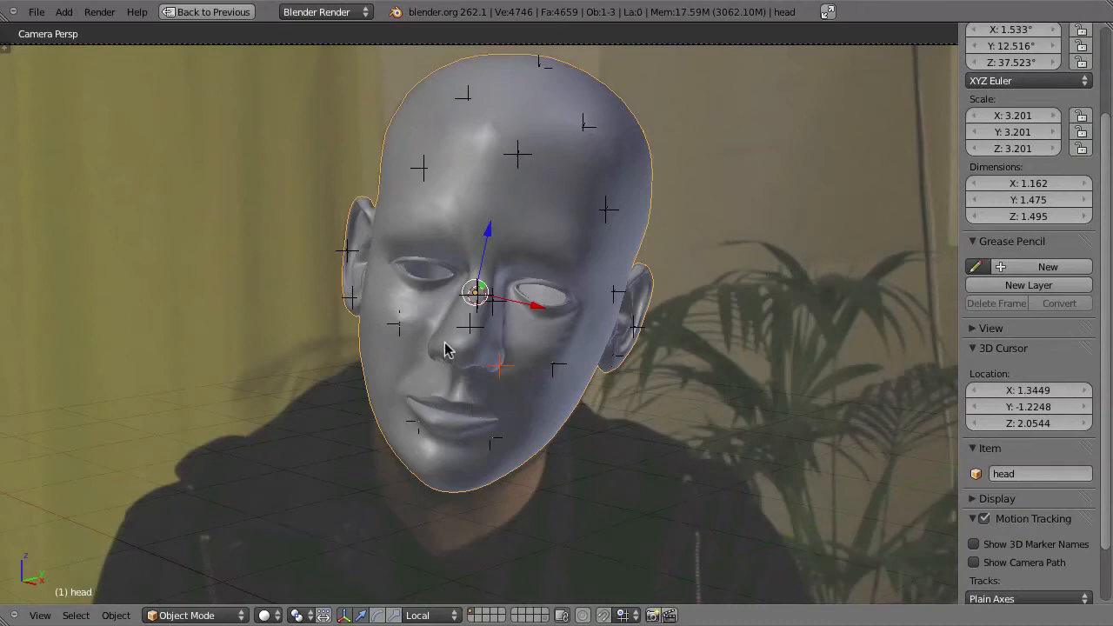
Save the scene as a new version named head9.blend in the head folder
{"action": "key", "text": "ctrl+shift+s"}
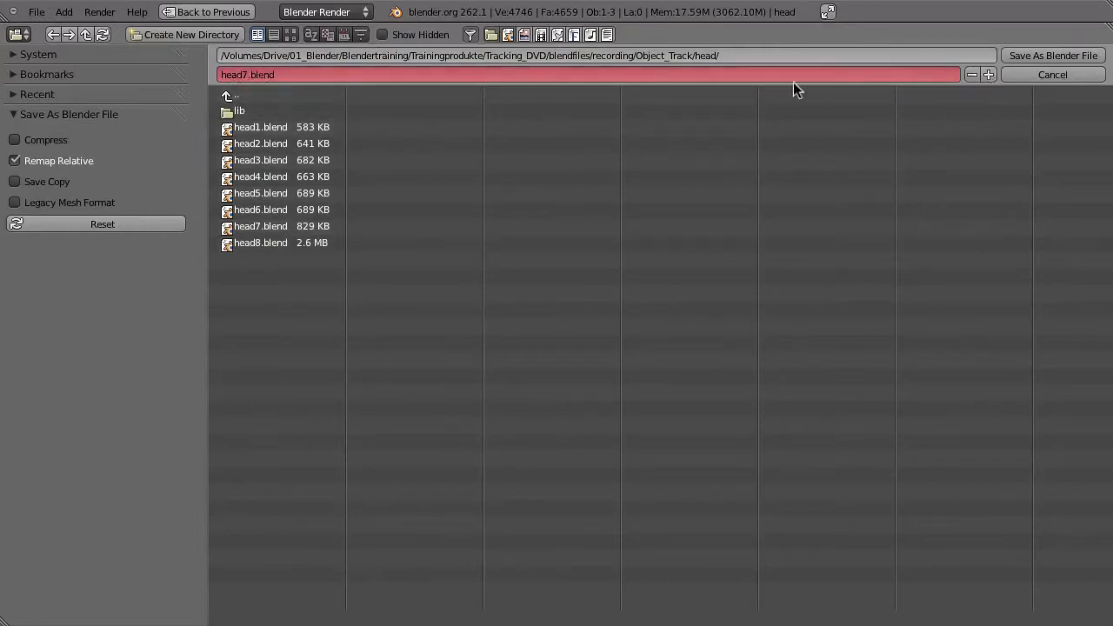
{"action": "left_click", "coordinate": [989, 74]}
{"action": "left_click", "coordinate": [989, 75]}
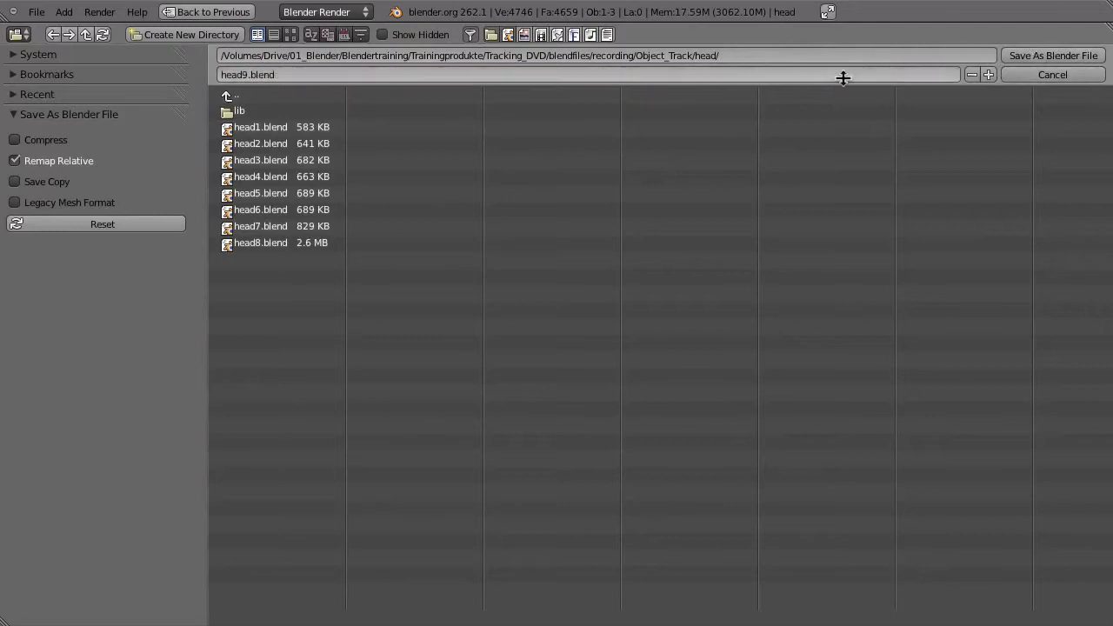
{"action": "left_click", "coordinate": [1035, 56]}
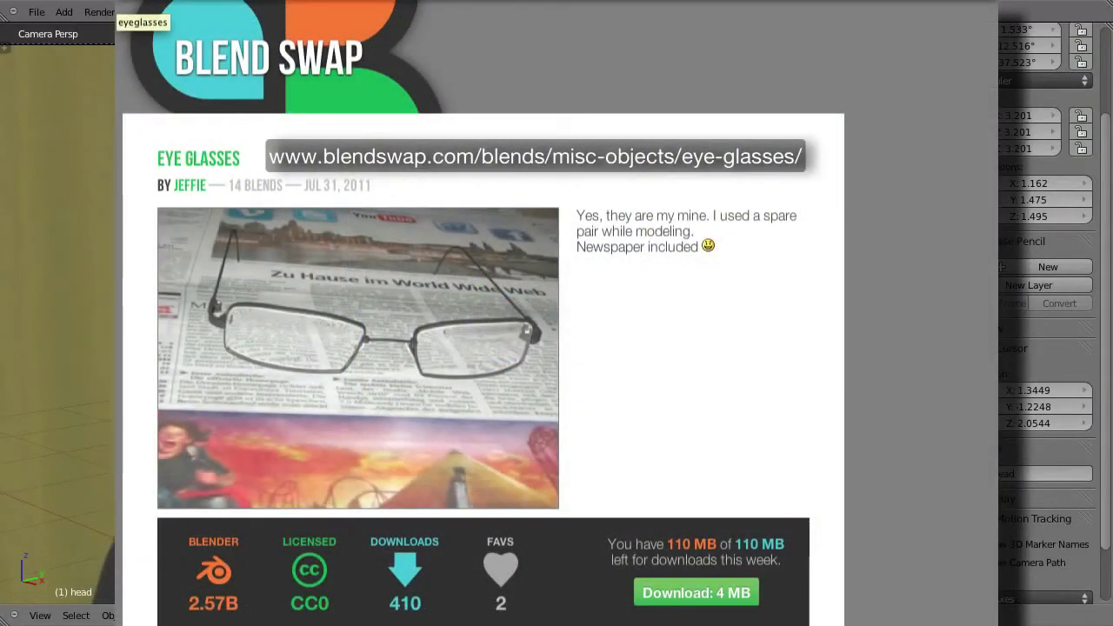
Open eyeglasses.blend from the lib folder to inspect the glasses model
{"action": "key", "text": "ctrl+o"}
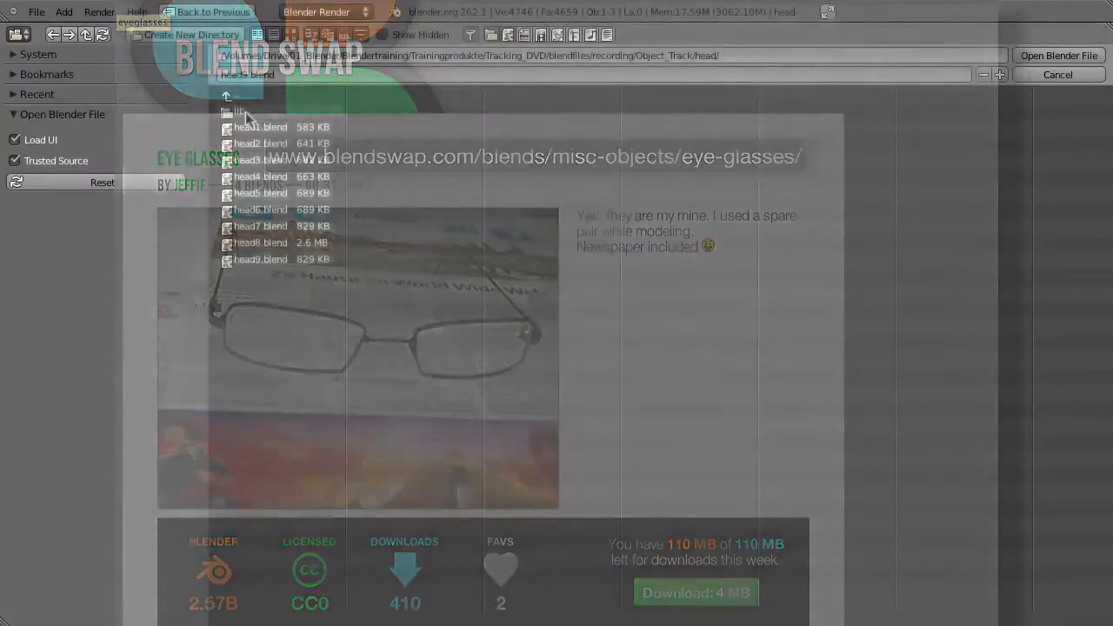
{"action": "left_click", "coordinate": [250, 109]}
{"action": "left_click", "coordinate": [246, 110]}
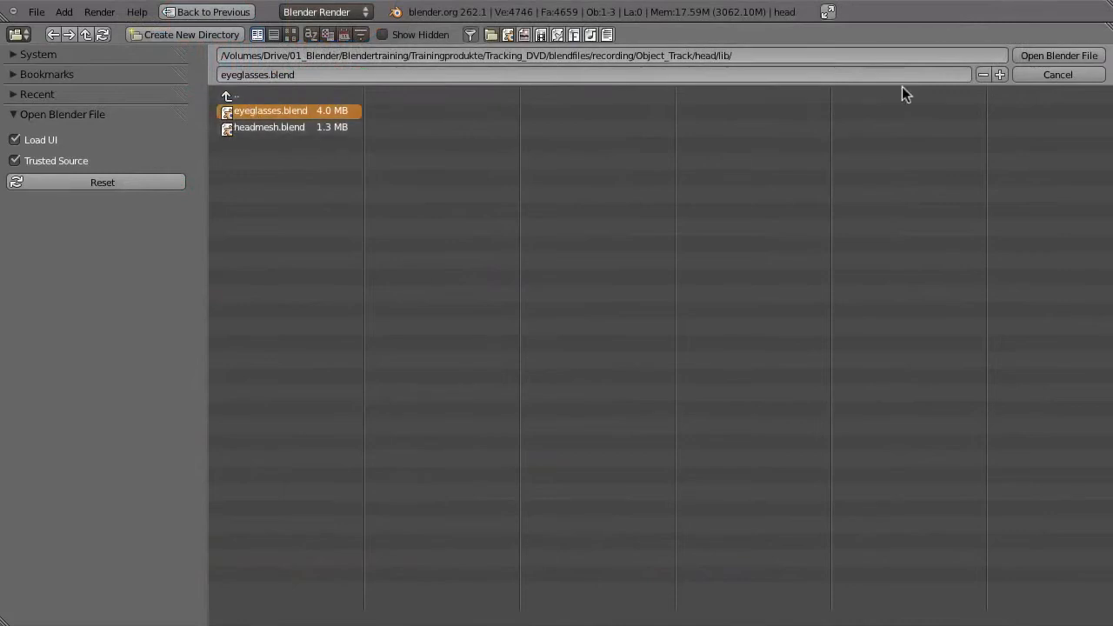
{"action": "left_click", "coordinate": [1051, 55]}
Examine how the glasses are built, test-rotating the ears.003 temple arm without keeping it and selecting the frame
{"action": "mouse_move", "coordinate": [489, 271]}
{"action": "middle_mouse_down", "text": "shift"}
{"action": "mouse_move", "coordinate": [437, 244]}
{"action": "mouse_move", "coordinate": [488, 261]}
{"action": "middle_mouse_up", "text": "shift"}
{"action": "middle_click_drag", "start_coordinate": [522, 296], "coordinate": [536, 199], "text": "shift"}
{"action": "right_click", "coordinate": [546, 260]}
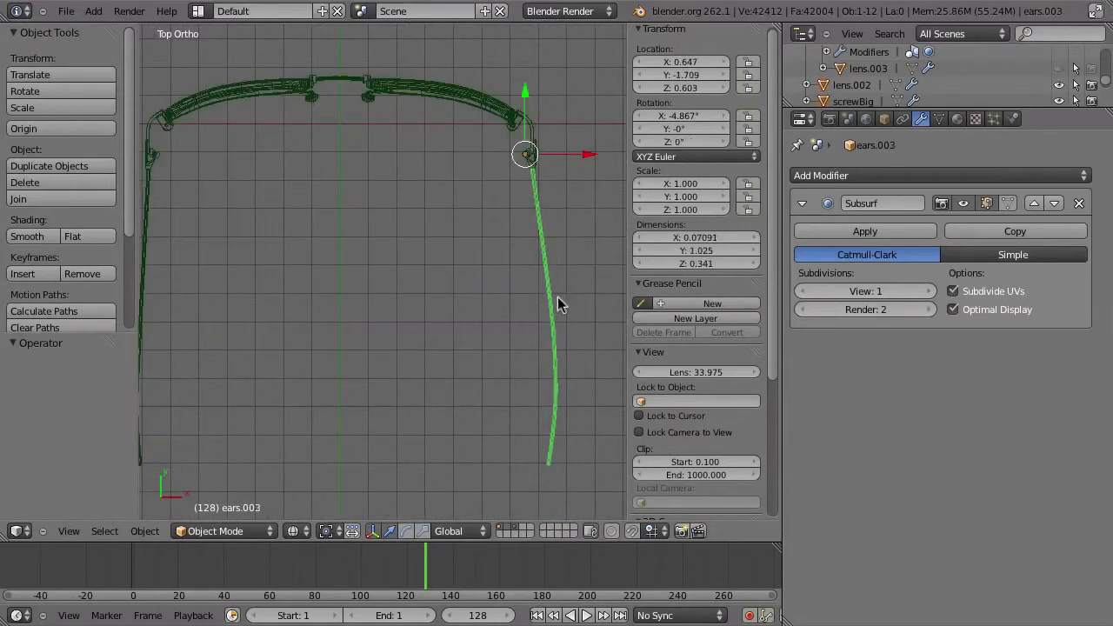
{"action": "key", "text": "r"}
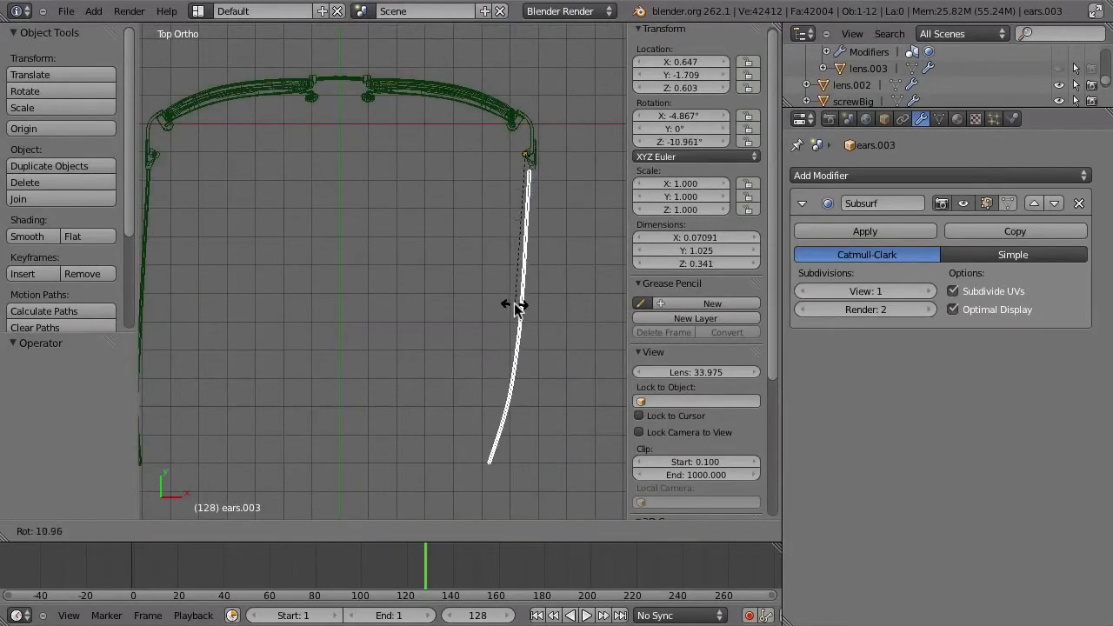
{"action": "right_click", "coordinate": [516, 300]}
{"action": "middle_click_drag", "start_coordinate": [474, 202], "coordinate": [387, 313], "text": "shift"}
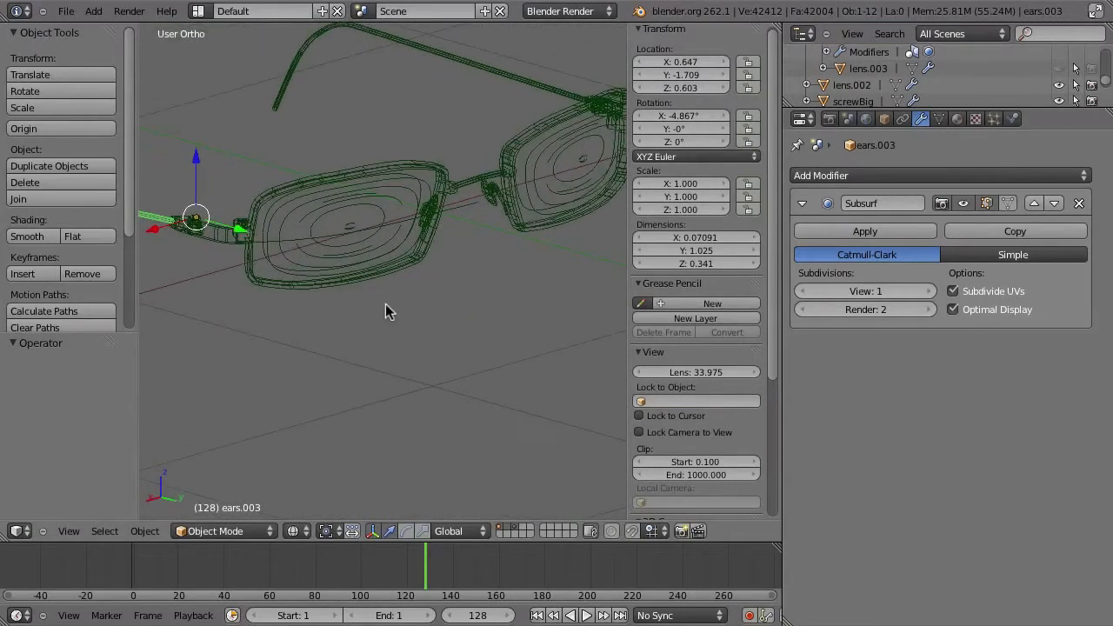
{"action": "right_click", "coordinate": [429, 275]}
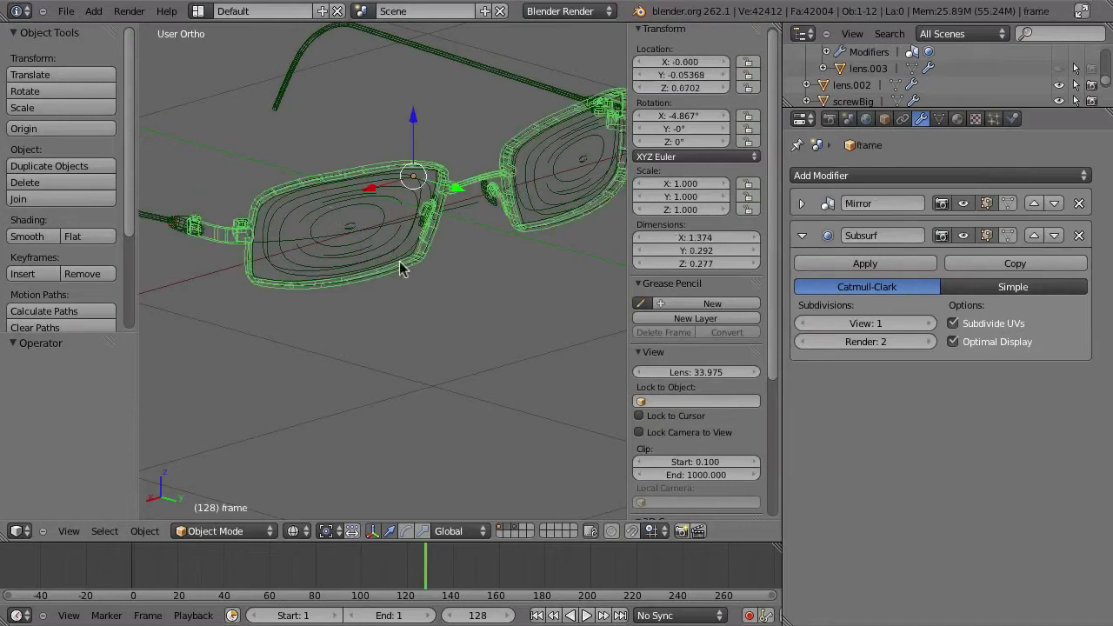
Reopen the recent file head9.blend
{"action": "left_click", "coordinate": [65, 11]}
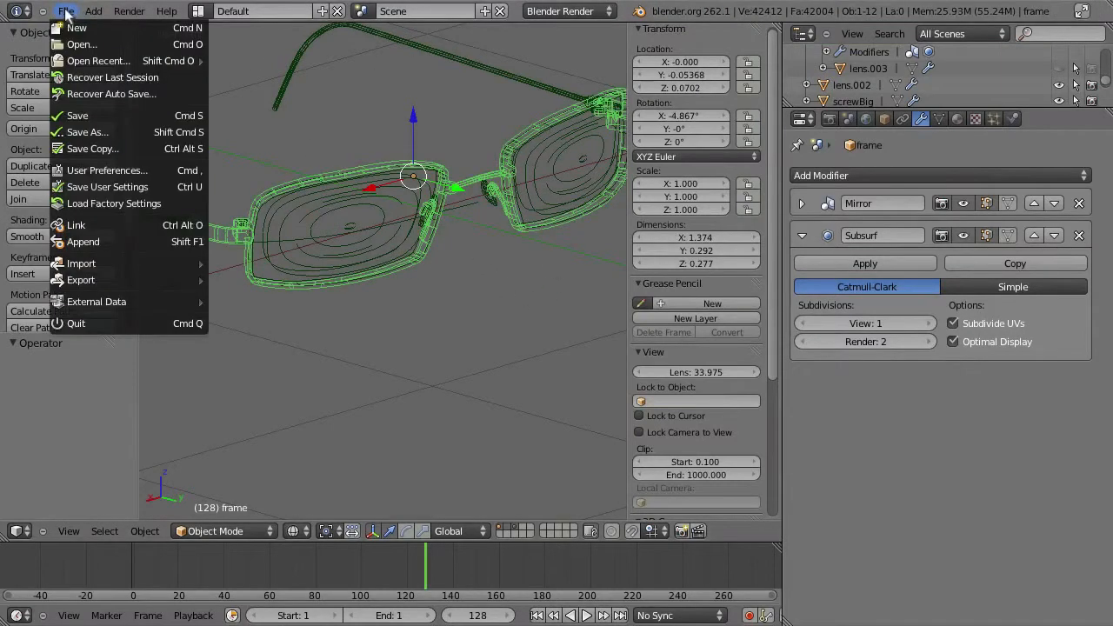
{"action": "mouse_move", "coordinate": [89, 62]}
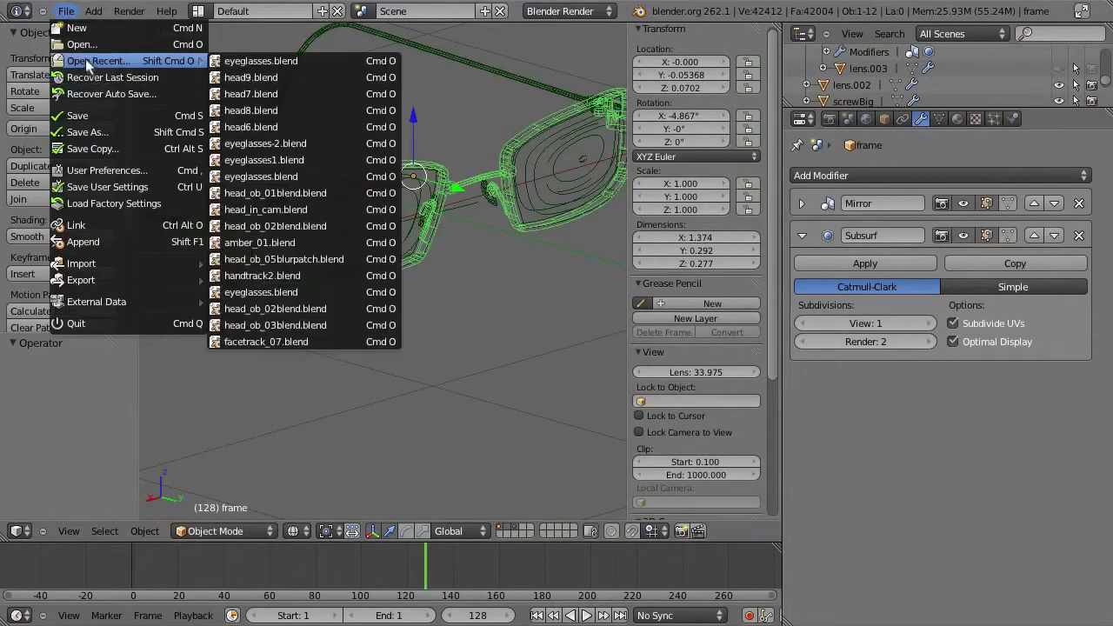
{"action": "left_click", "coordinate": [308, 76]}
Link the glasses group from lib/eyeglasses.blend into the head scene and view it beside the head
{"action": "left_click", "coordinate": [36, 11]}
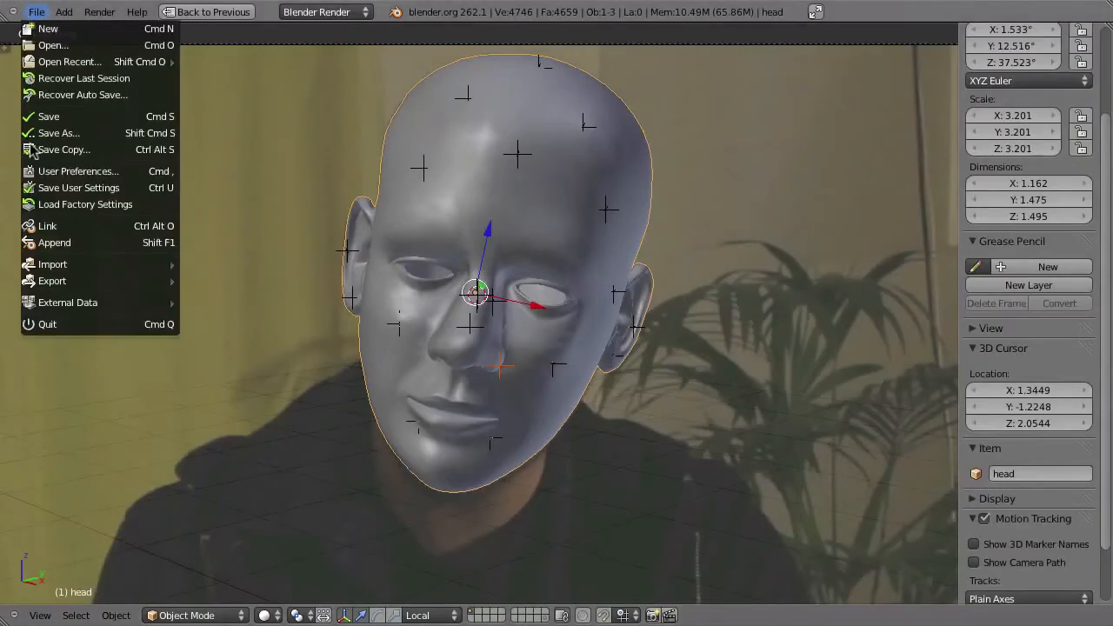
{"action": "left_click", "coordinate": [48, 226]}
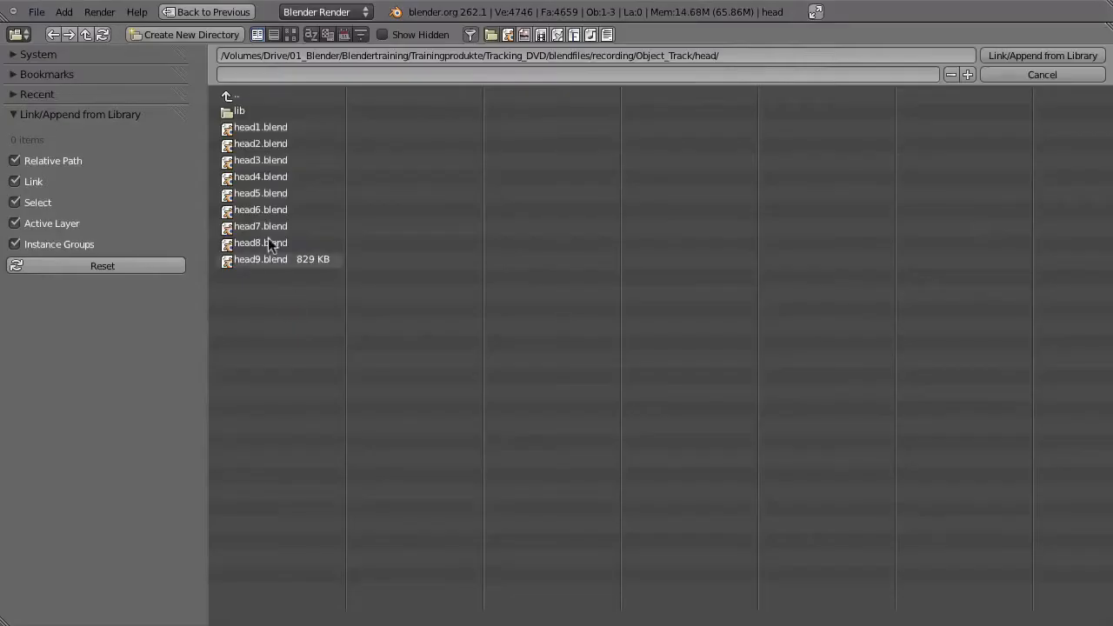
{"action": "left_click", "coordinate": [246, 108]}
{"action": "left_click", "coordinate": [273, 113]}
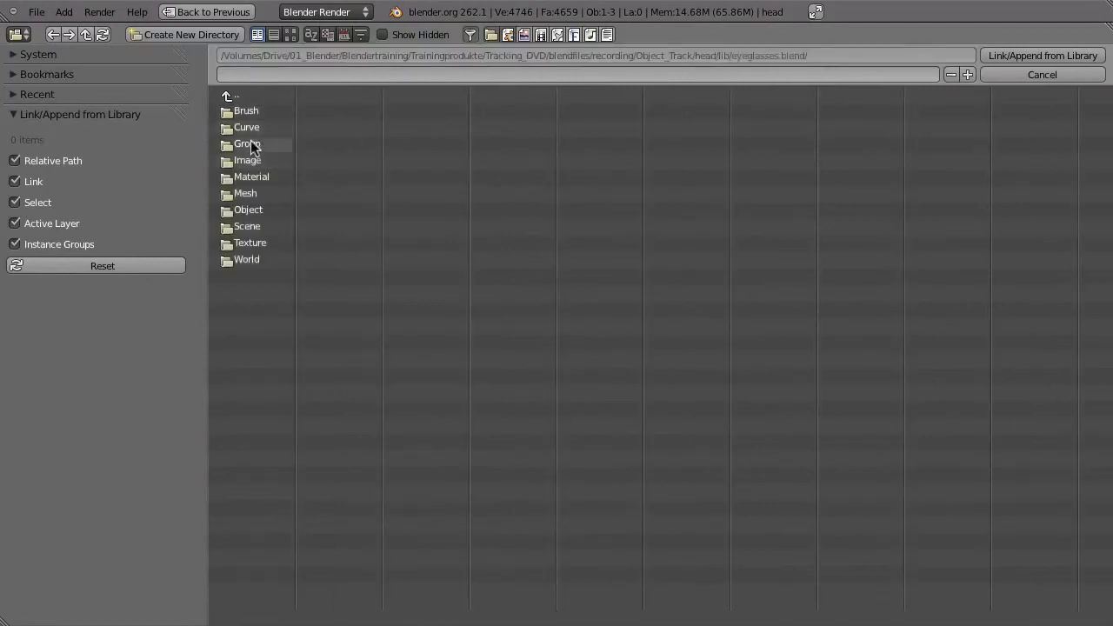
{"action": "left_click", "coordinate": [251, 144]}
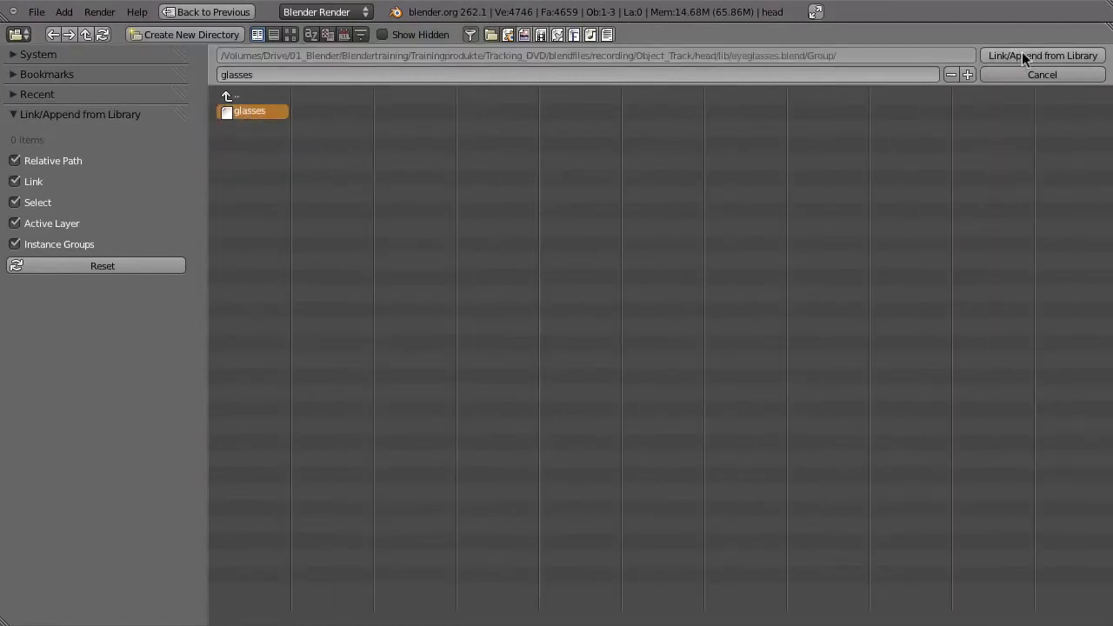
{"action": "left_click", "coordinate": [1022, 54]}
{"action": "middle_click_drag", "start_coordinate": [648, 276], "coordinate": [426, 297]}
{"action": "scroll", "coordinate": [513, 337], "scroll_direction": "up", "scroll_amount": 5}
{"action": "scroll", "coordinate": [513, 338], "scroll_direction": "down", "scroll_amount": 5}
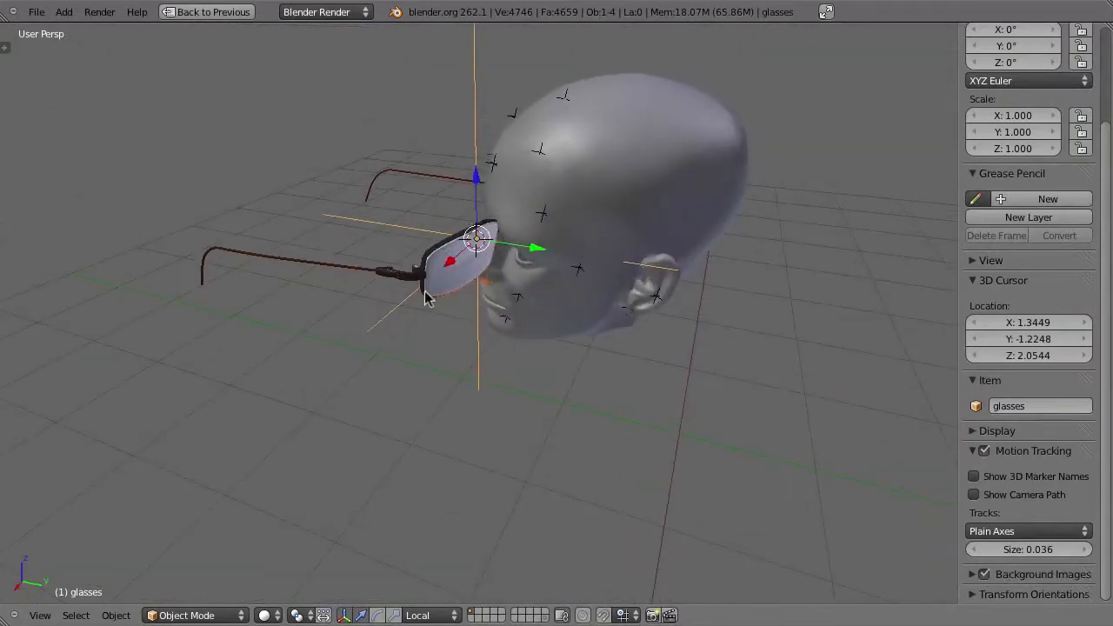
Check that the 3D View: Copy Attributes Menu add-on is enabled, and copy the head's rotation to the glasses
{"action": "right_click", "coordinate": [589, 335]}
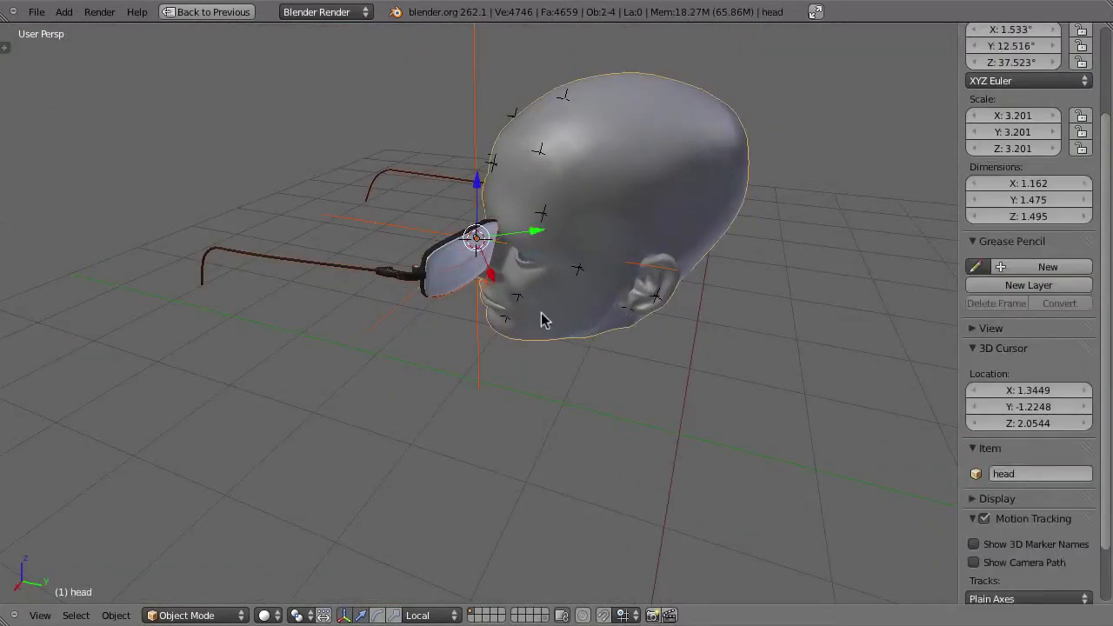
{"action": "left_click", "coordinate": [37, 12]}
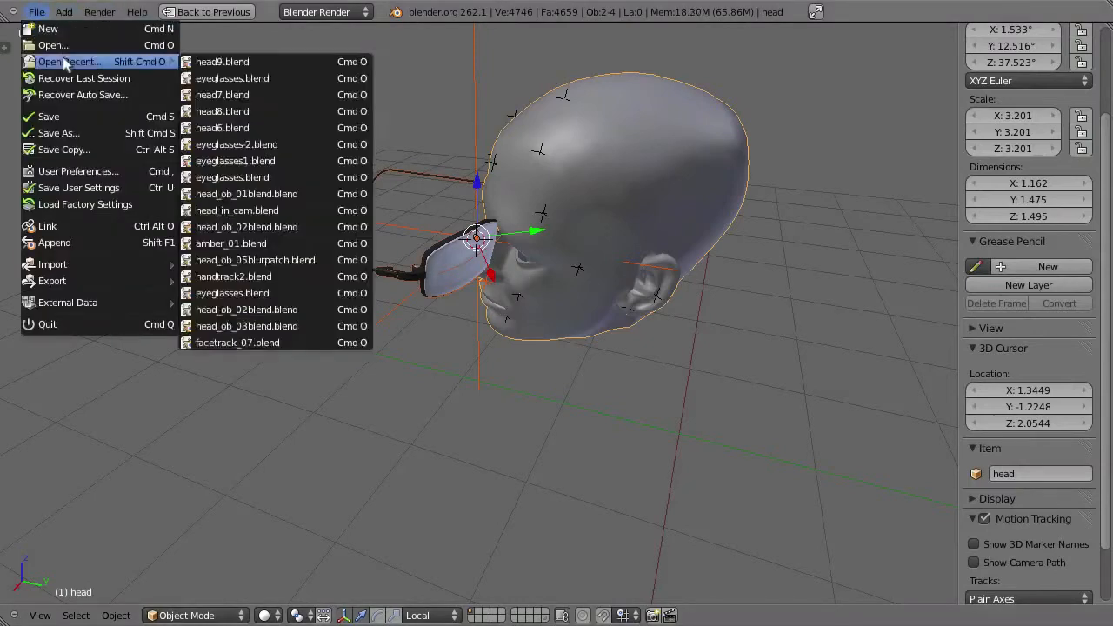
{"action": "left_click", "coordinate": [69, 172]}
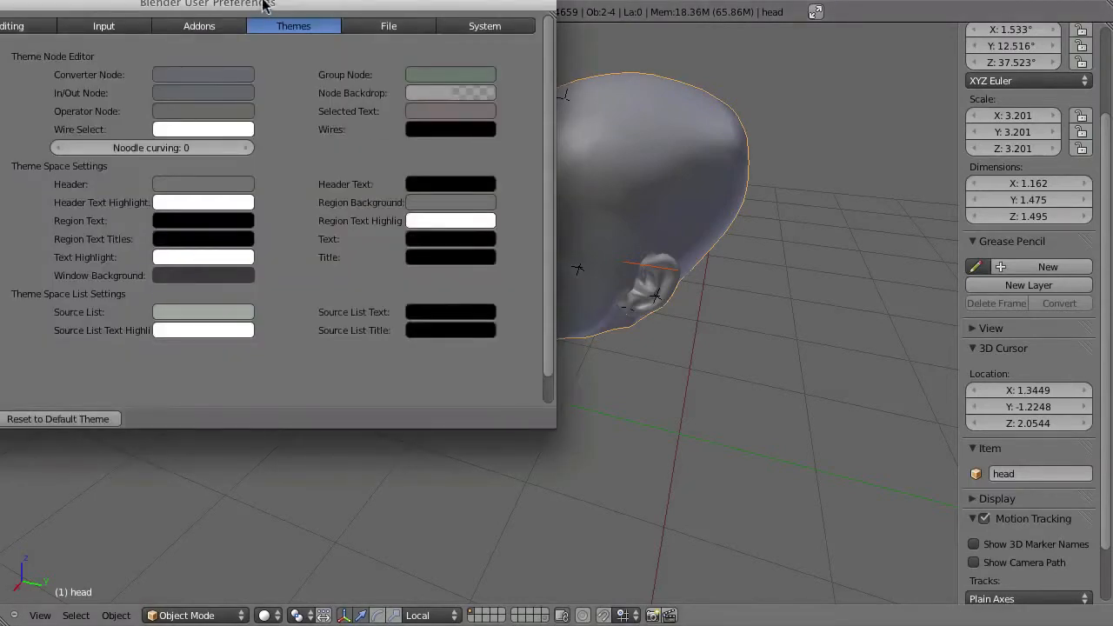
{"action": "left_click_drag", "start_coordinate": [265, 7], "coordinate": [683, 157]}
{"action": "left_click", "coordinate": [592, 180]}
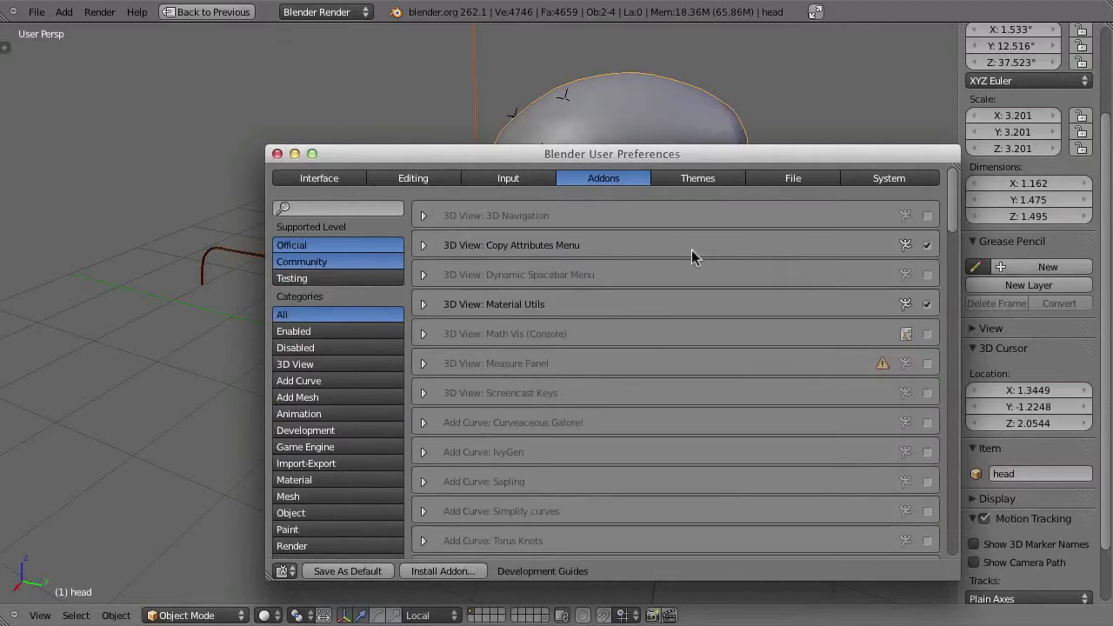
{"action": "left_click", "coordinate": [278, 154]}
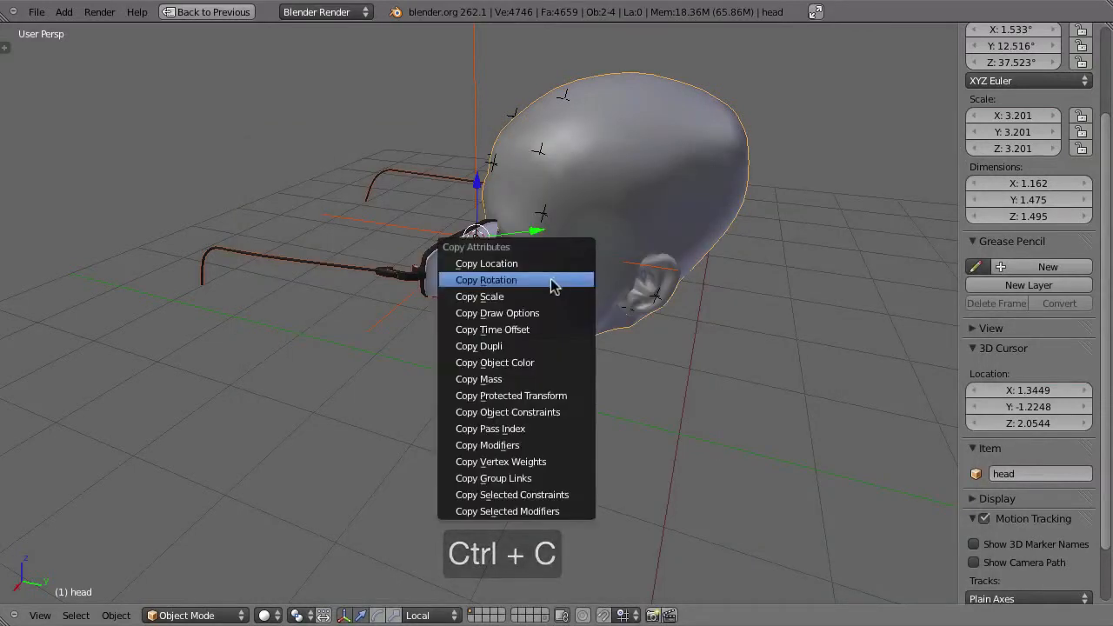
{"action": "key", "text": "ctrl+c"}
{"action": "left_click", "coordinate": [499, 279]}
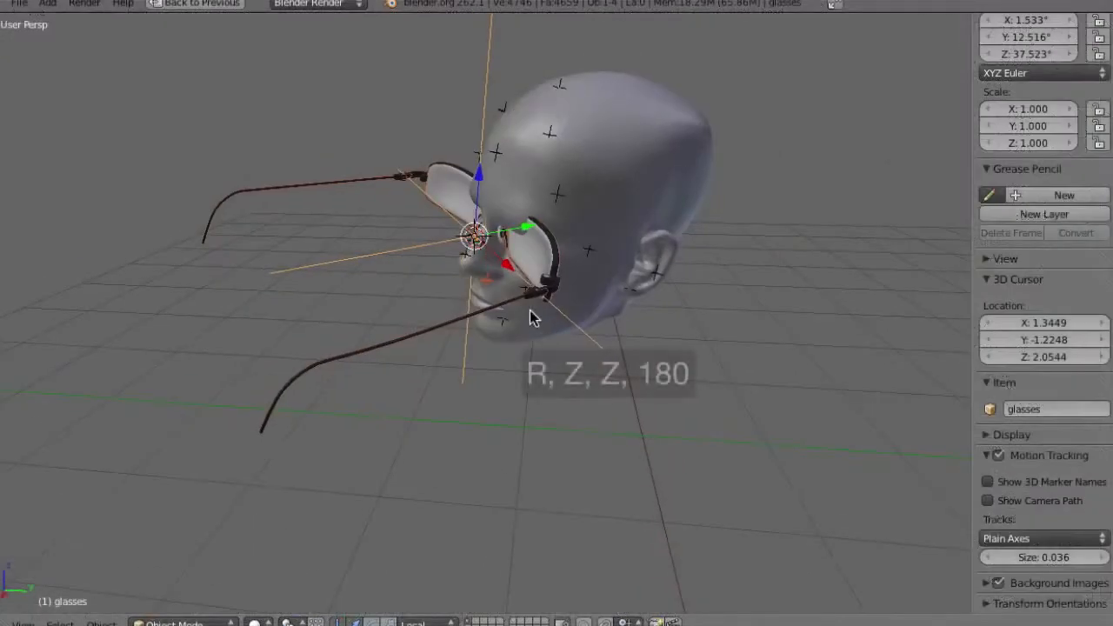
Rotate the glasses 180° about their local Z axis so the temple arms point back toward the ears
{"action": "key", "text": "r"}
{"action": "key", "text": "z"}
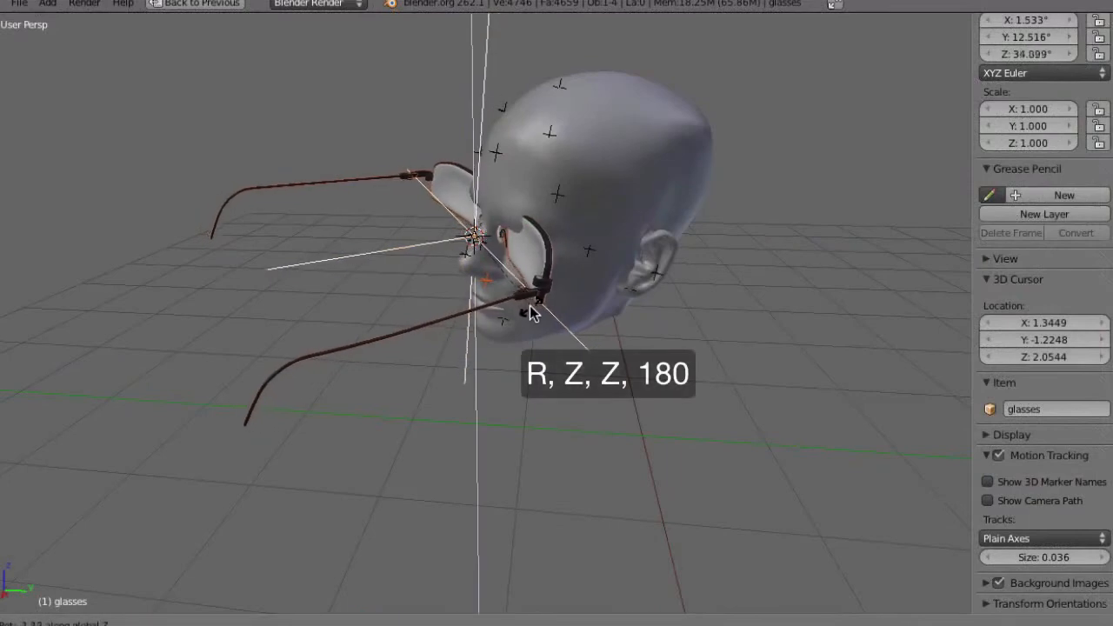
{"action": "key", "text": "z"}
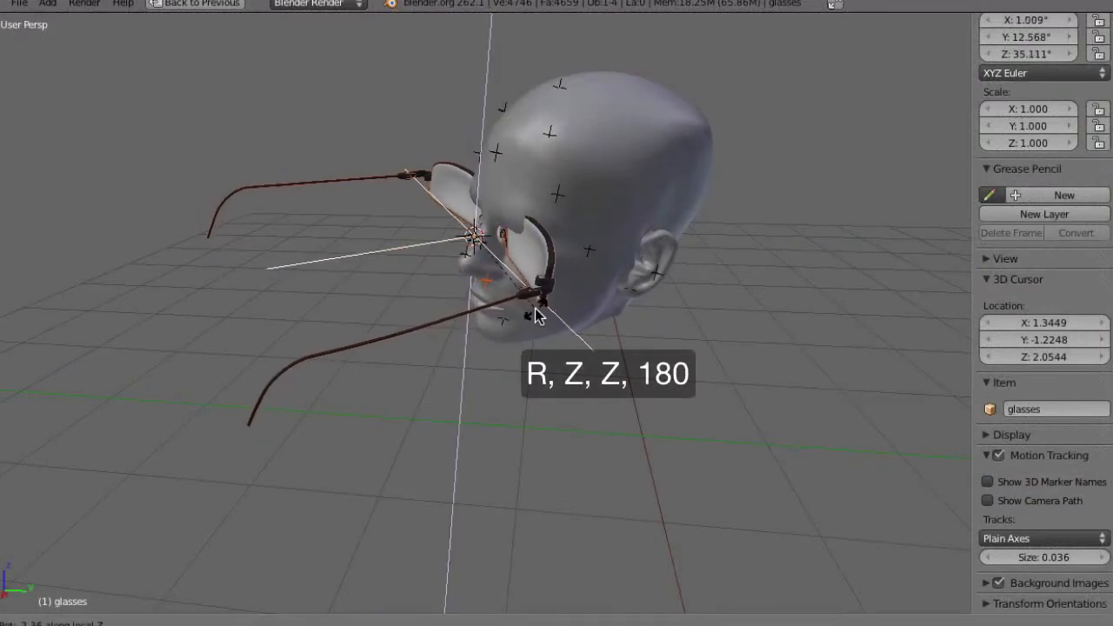
{"action": "type", "text": "180"}
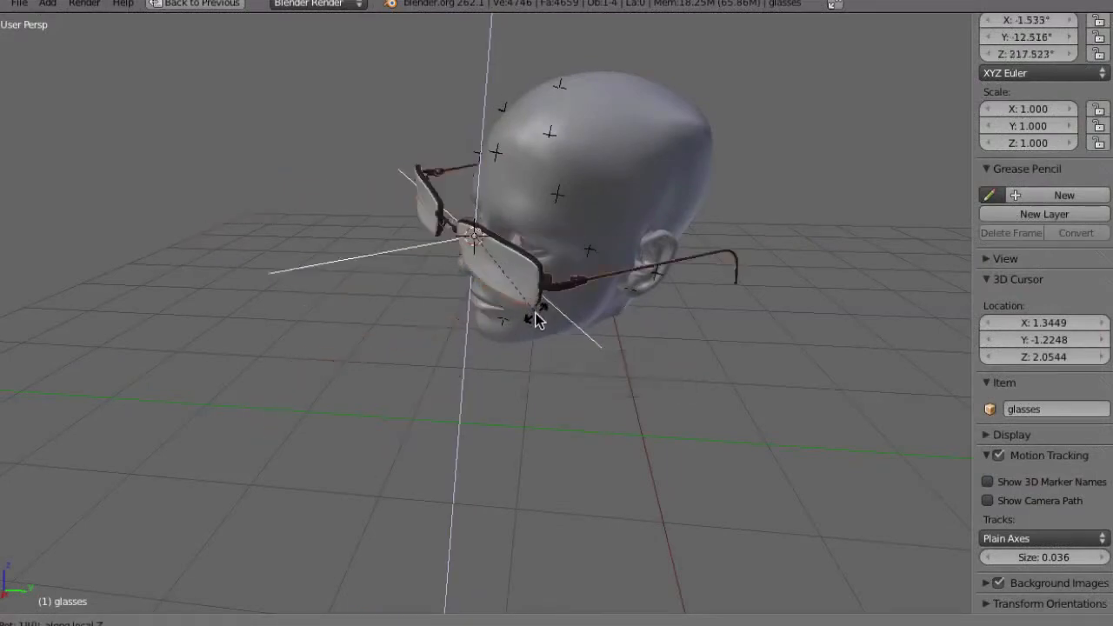
{"action": "key", "text": "Return"}
{"action": "middle_click_drag", "start_coordinate": [548, 332], "coordinate": [544, 304]}
Nudge the glasses in front of the eyes and scale them down to about 0.596
{"action": "mouse_move", "coordinate": [458, 263]}
{"action": "left_mouse_down"}
{"action": "mouse_move", "coordinate": [466, 252]}
{"action": "mouse_move", "coordinate": [452, 264]}
{"action": "left_mouse_up"}
{"action": "middle_click_drag", "start_coordinate": [475, 274], "coordinate": [646, 204]}
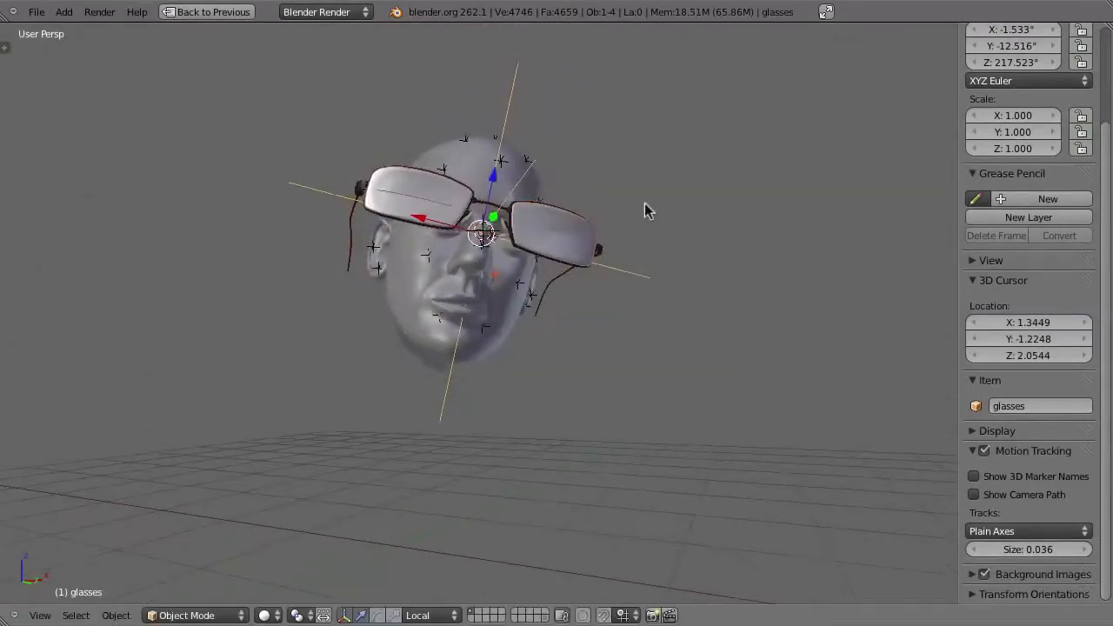
{"action": "key", "text": "s"}
{"action": "left_click", "coordinate": [599, 242]}
{"action": "middle_click_drag", "start_coordinate": [599, 241], "coordinate": [652, 139]}
{"action": "scroll", "coordinate": [535, 234], "scroll_direction": "up", "scroll_amount": 6}
Shift the glasses along their local Z axis onto the nose bridge and scale them to about 0.639
{"action": "middle_click_drag", "start_coordinate": [532, 237], "coordinate": [411, 255]}
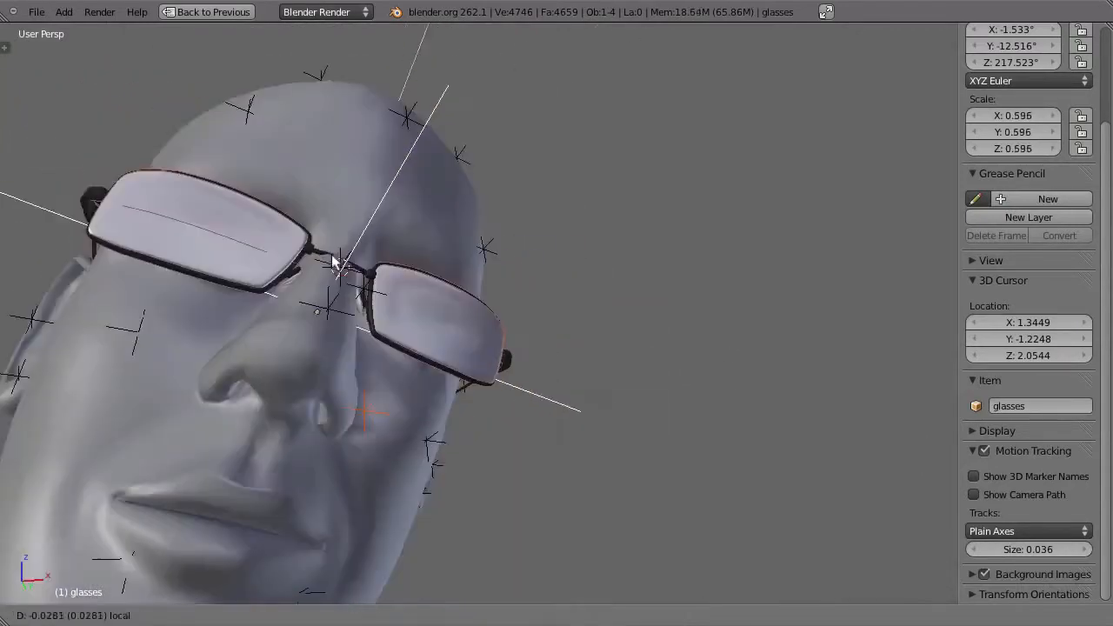
{"action": "left_click_drag", "start_coordinate": [331, 257], "coordinate": [333, 261]}
{"action": "middle_click_drag", "start_coordinate": [337, 262], "coordinate": [658, 432]}
{"action": "scroll", "coordinate": [533, 373], "scroll_direction": "down", "scroll_amount": 5}
{"action": "middle_click_drag", "start_coordinate": [534, 372], "coordinate": [489, 388]}
{"action": "key", "text": "s"}
{"action": "left_click", "coordinate": [578, 405]}
{"action": "scroll", "coordinate": [541, 429], "scroll_direction": "up", "scroll_amount": 3}
Tilt the glasses about their local X axis to about -11.4° and turn them slightly to level them on the face
{"action": "middle_click_drag", "start_coordinate": [542, 429], "coordinate": [574, 436]}
{"action": "key", "text": "r"}
{"action": "key", "text": "x"}
{"action": "key", "text": "x"}
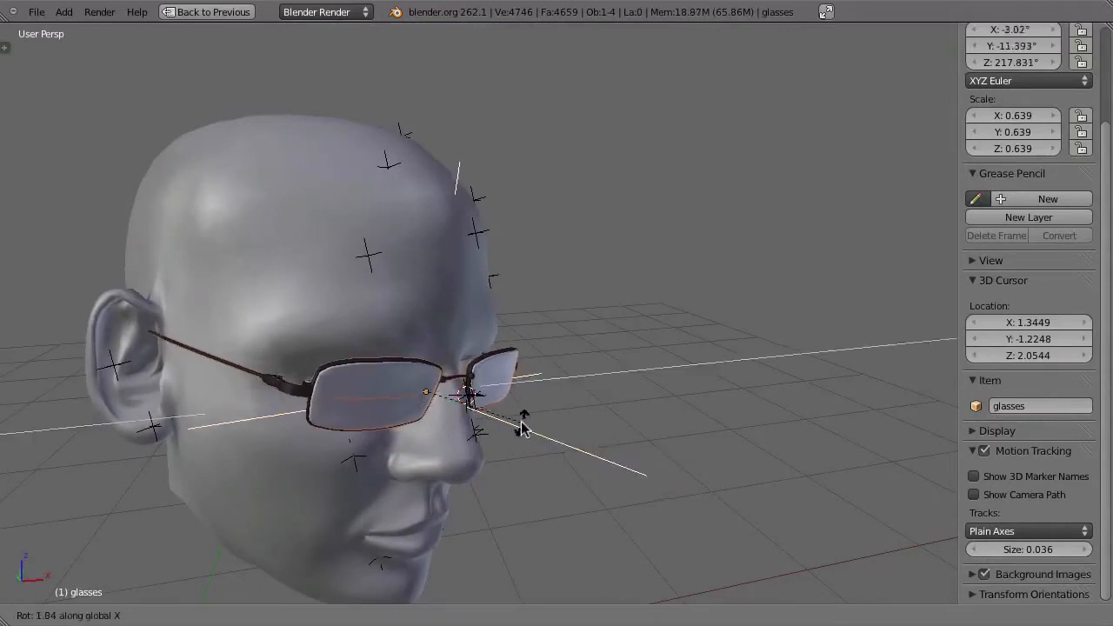
{"action": "left_click", "coordinate": [517, 476]}
{"action": "middle_click_drag", "start_coordinate": [461, 403], "coordinate": [502, 415]}
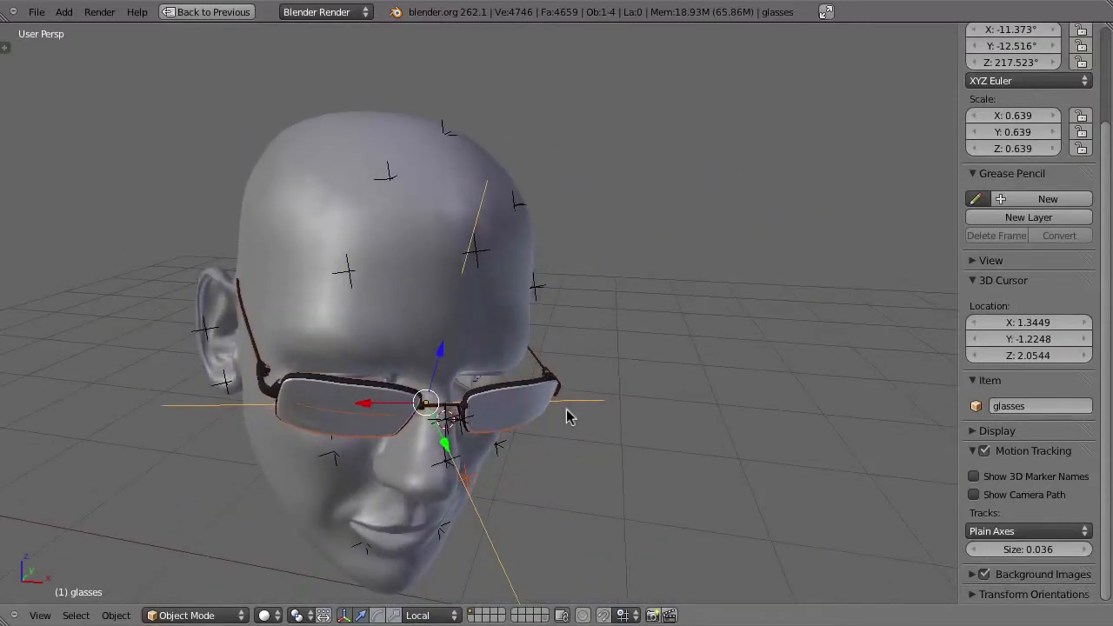
{"action": "key", "text": "r"}
{"action": "left_click", "coordinate": [576, 439]}
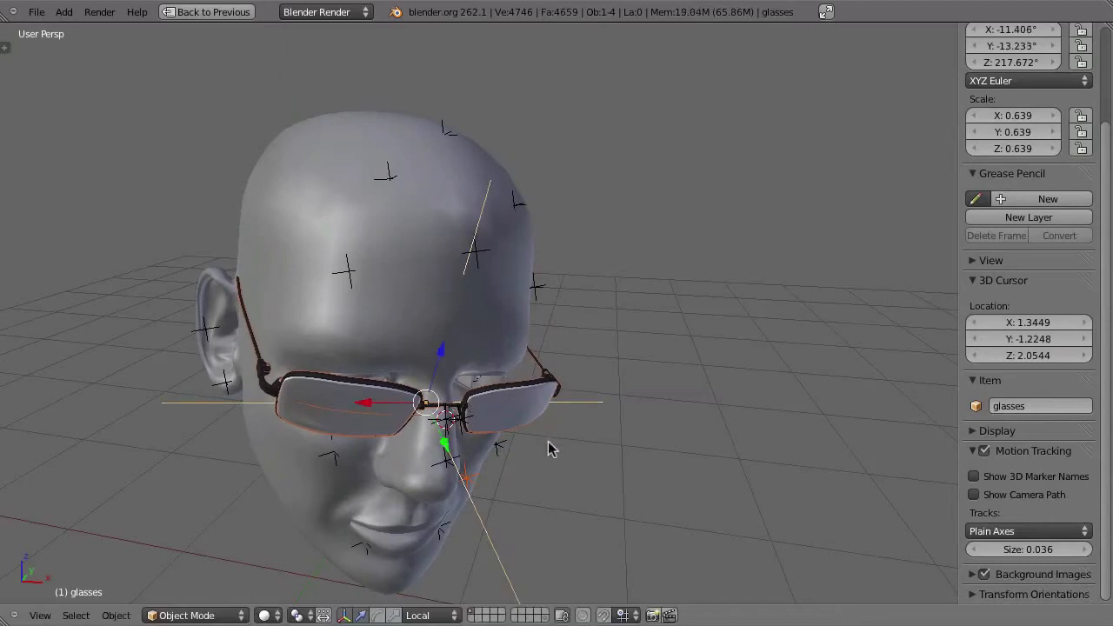
Refine the glasses' rotation with the rotation manipulator to about -11.6°, -13.0°, 218.5°, and fine-tune their size to 0.649 and their position on the nose
{"action": "left_click", "coordinate": [377, 615]}
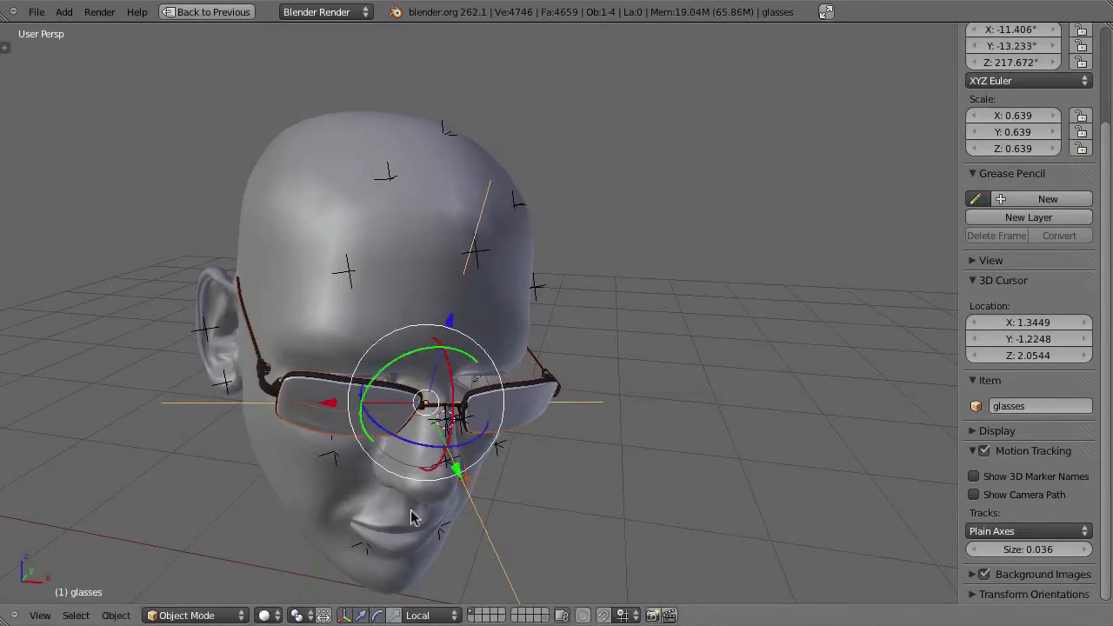
{"action": "left_click_drag", "start_coordinate": [411, 359], "coordinate": [476, 370]}
{"action": "left_click_drag", "start_coordinate": [475, 446], "coordinate": [485, 444]}
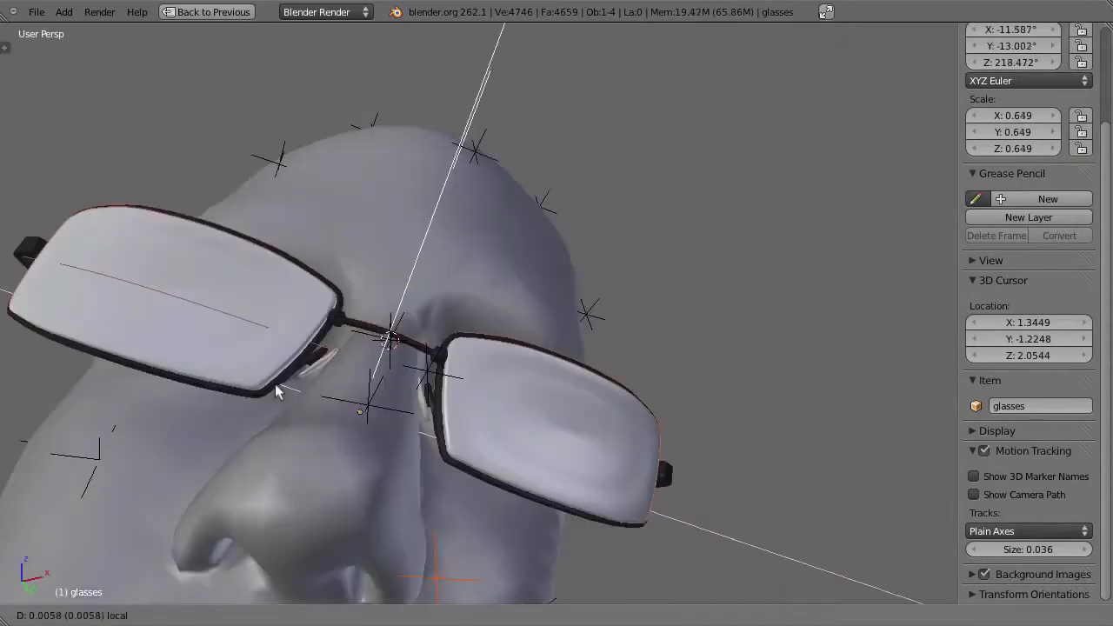
{"action": "left_click_drag", "start_coordinate": [278, 389], "coordinate": [285, 393]}
{"action": "middle_click_drag", "start_coordinate": [412, 440], "coordinate": [346, 261]}
{"action": "scroll", "coordinate": [440, 384], "scroll_direction": "down", "scroll_amount": 4}
Parent the glasses to the head and play the animation in camera view to check that they follow it
{"action": "key", "text": "KP_0"}
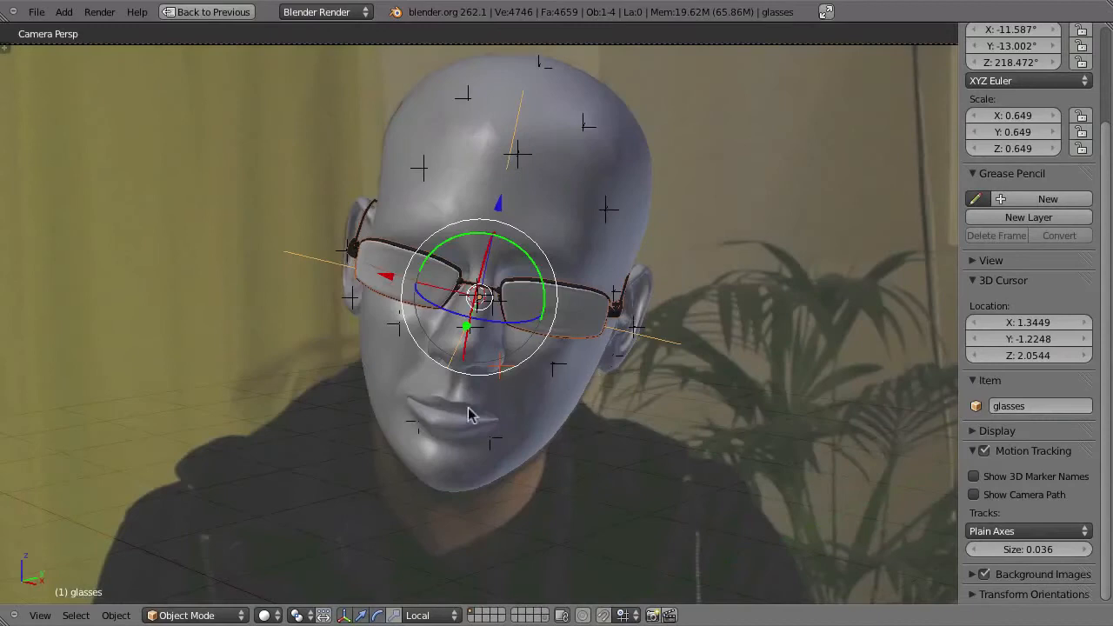
{"action": "right_click", "coordinate": [556, 435]}
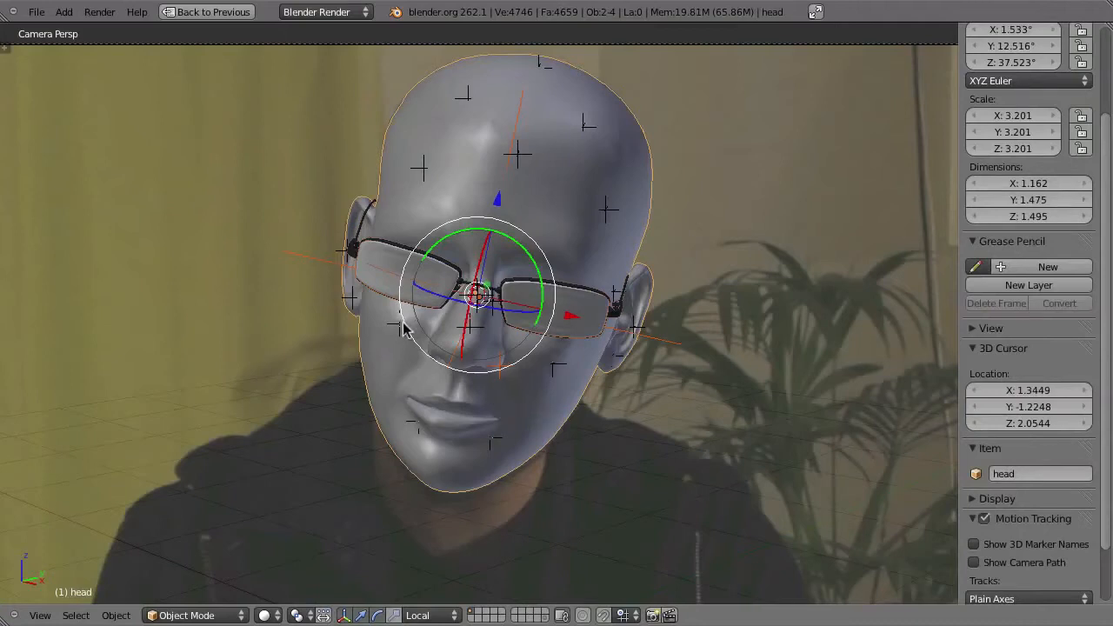
{"action": "key", "text": "ctrl+p"}
{"action": "left_click", "coordinate": [367, 348]}
{"action": "key", "text": "alt+a"}
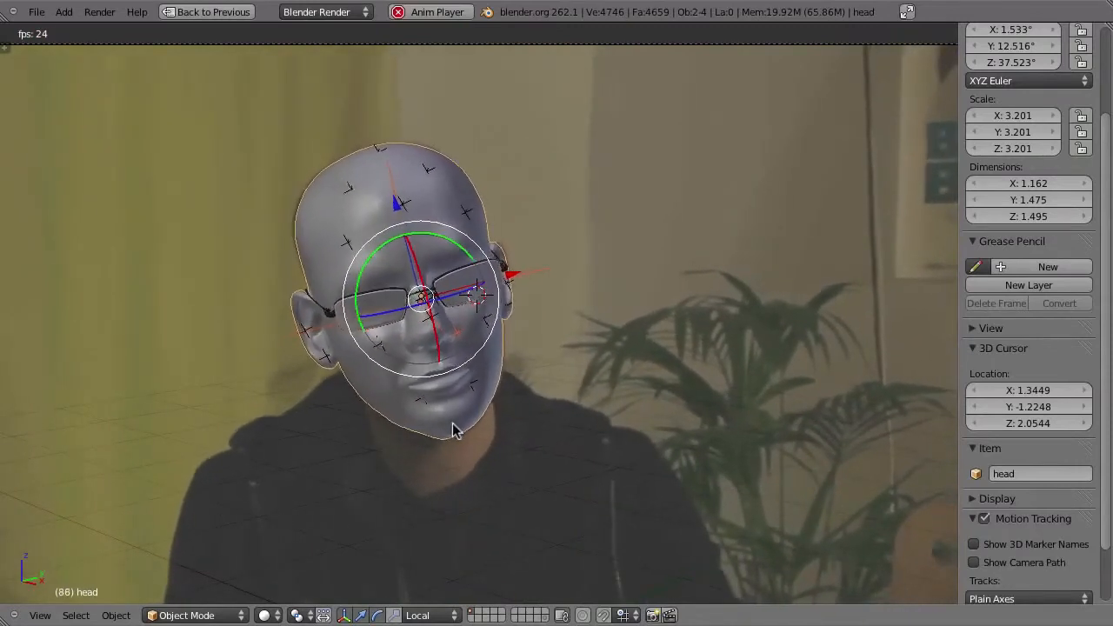
{"action": "key", "text": "Escape"}
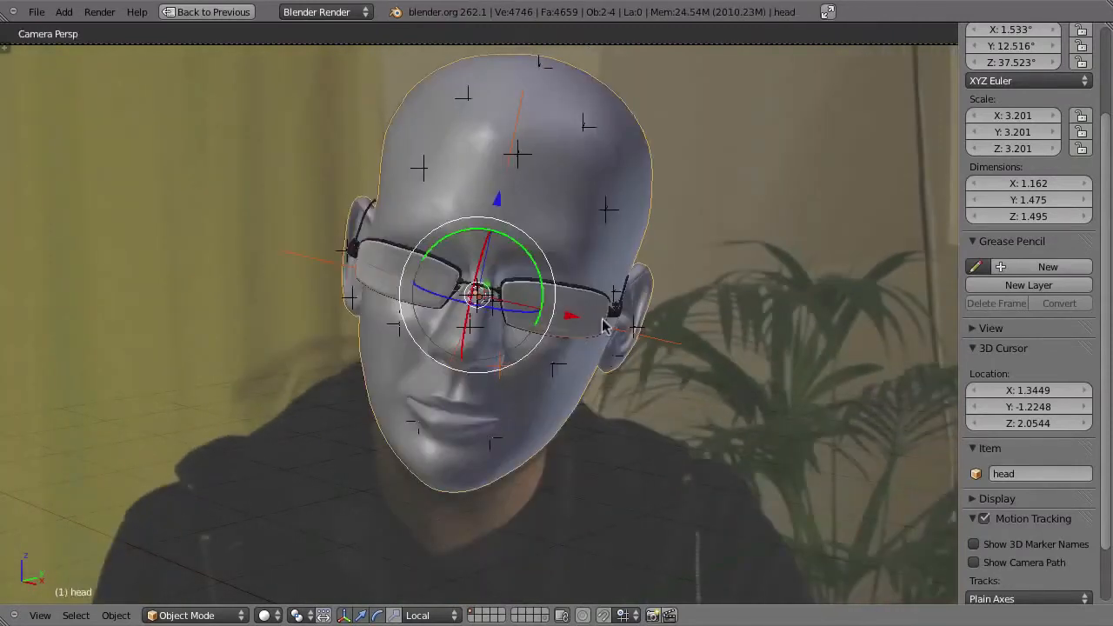
Select the head mesh vertices just above the ear and move them inward so the temple arm clears the skin
{"action": "middle_click_drag", "start_coordinate": [711, 341], "coordinate": [609, 168]}
{"action": "scroll", "coordinate": [587, 265], "scroll_direction": "up", "scroll_amount": 9}
{"action": "scroll", "coordinate": [591, 235], "scroll_direction": "down", "scroll_amount": 3}
{"action": "key", "text": "Tab"}
{"action": "right_click", "coordinate": [611, 170]}
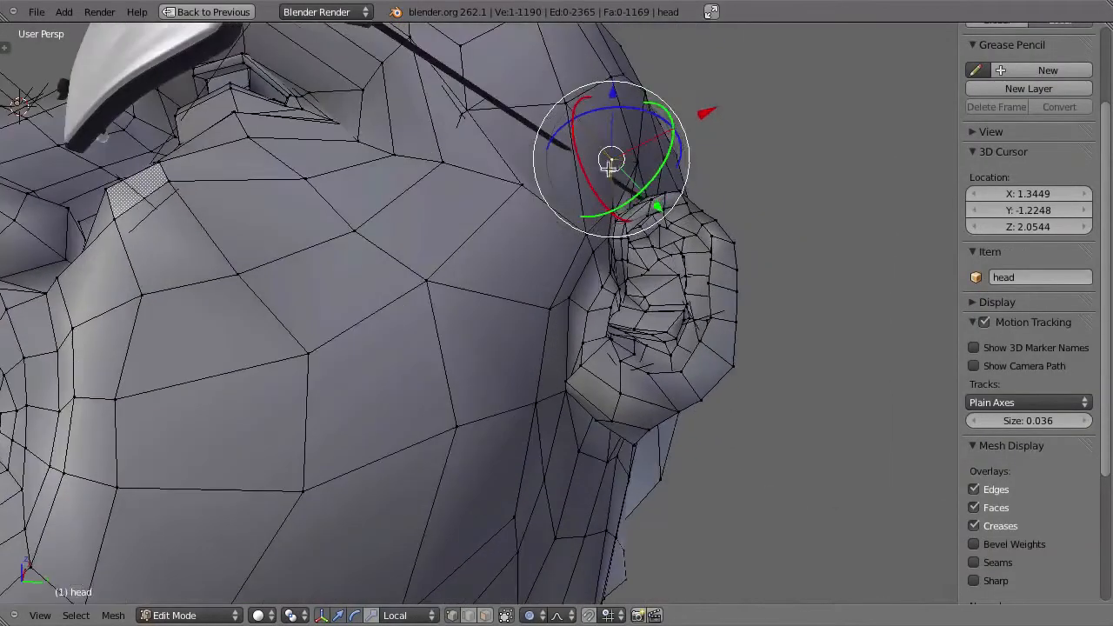
{"action": "right_click", "coordinate": [571, 108], "text": "shift"}
{"action": "right_click", "coordinate": [582, 231], "text": "shift"}
{"action": "left_click_drag", "start_coordinate": [678, 117], "coordinate": [573, 146]}
{"action": "key", "text": "Tab"}
Play the animation outside the camera view and inspect how the glasses sit on the head from several angles
{"action": "middle_click_drag", "start_coordinate": [633, 182], "coordinate": [652, 317]}
{"action": "scroll", "coordinate": [586, 254], "scroll_direction": "down", "scroll_amount": 10}
{"action": "middle_click_drag", "start_coordinate": [581, 249], "coordinate": [687, 310]}
{"action": "key", "text": "alt+a"}
{"action": "middle_click_drag", "start_coordinate": [615, 271], "coordinate": [498, 284]}
{"action": "key", "text": "Escape"}
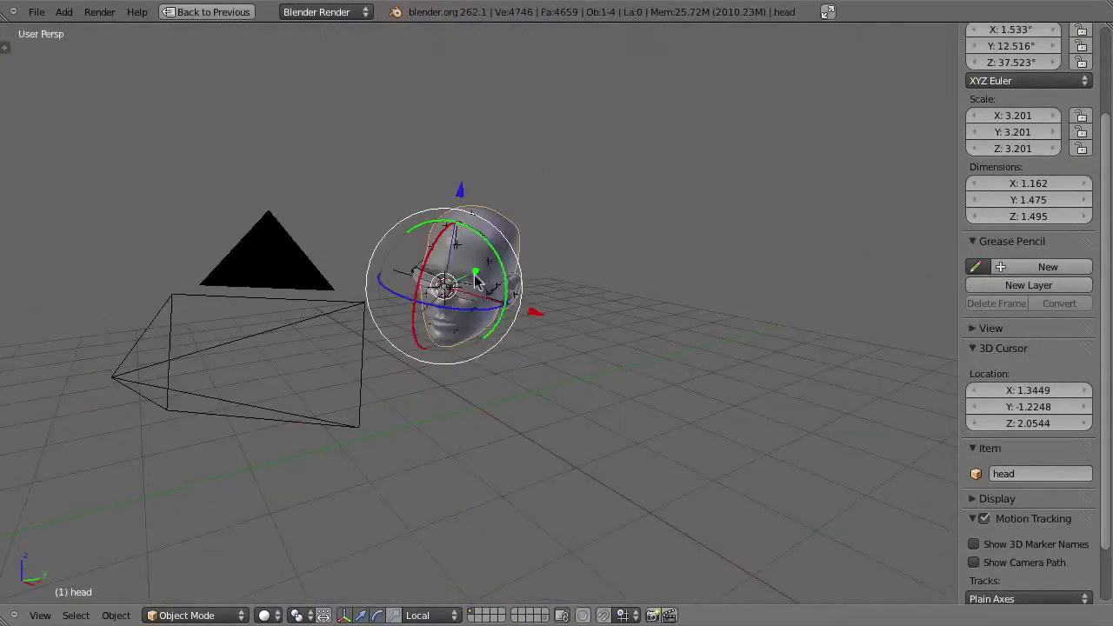
{"action": "scroll", "coordinate": [474, 278], "scroll_direction": "up", "scroll_amount": 8}
{"action": "scroll", "coordinate": [453, 341], "scroll_direction": "down", "scroll_amount": 6}
{"action": "middle_click_drag", "start_coordinate": [468, 396], "coordinate": [457, 499]}
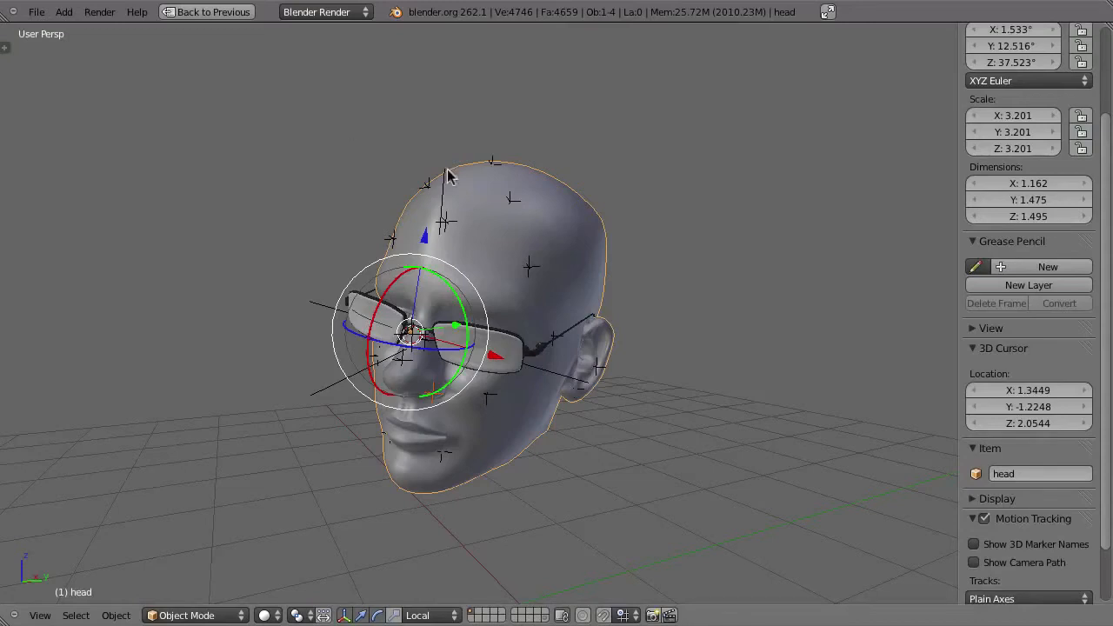
Move the head to the first layer of the lower row and test-render frame 1
{"action": "key", "text": "m"}
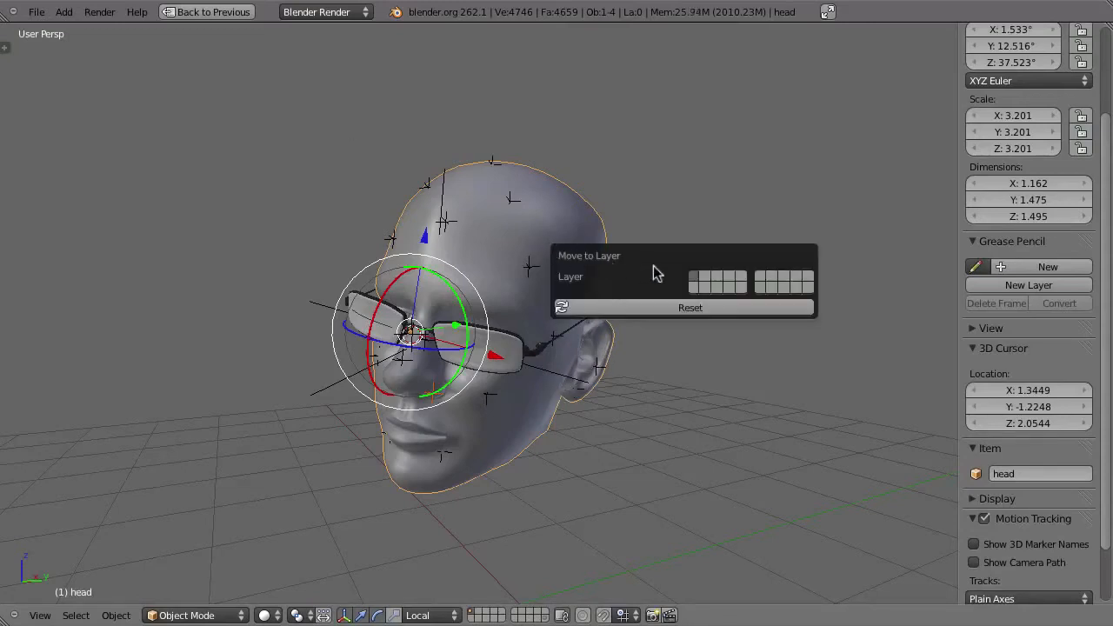
{"action": "left_click", "coordinate": [690, 286]}
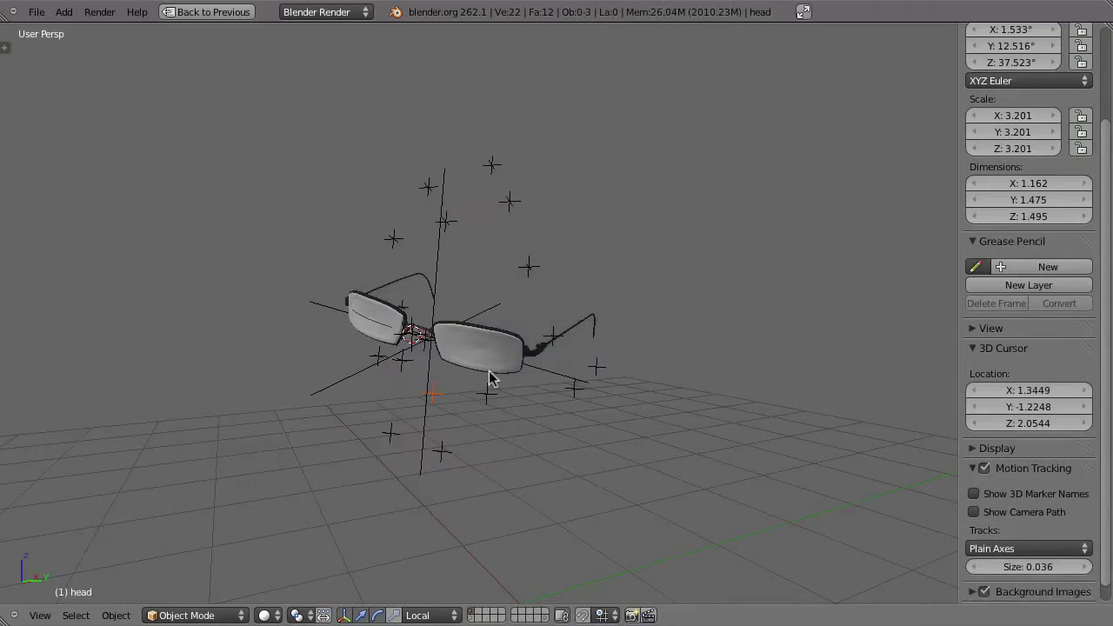
{"action": "key", "text": "F12"}
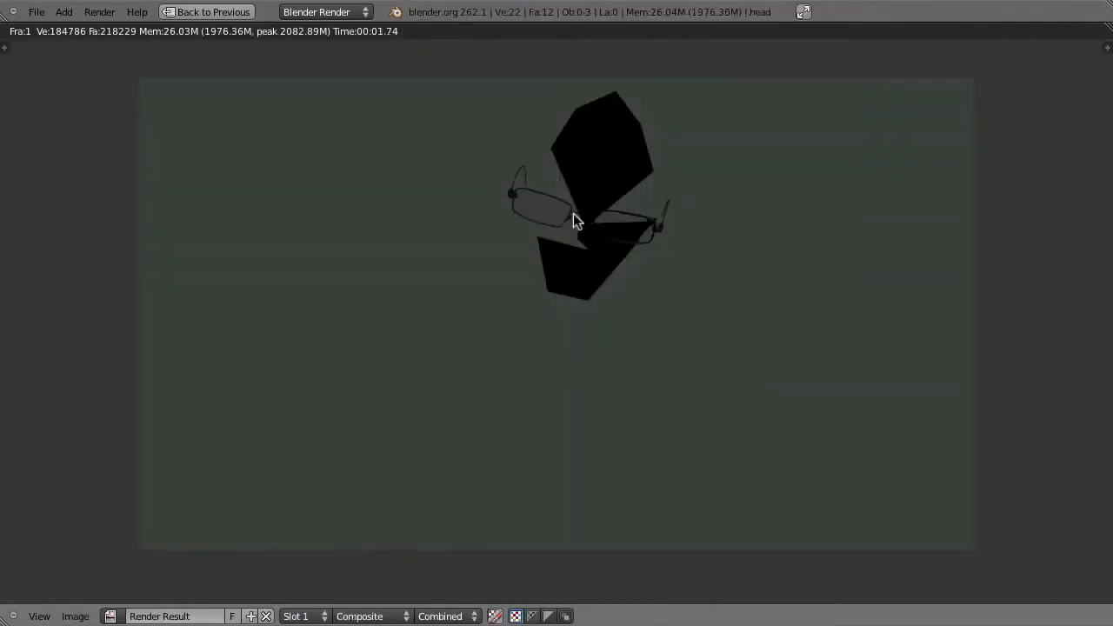
{"action": "key", "text": "Escape"}
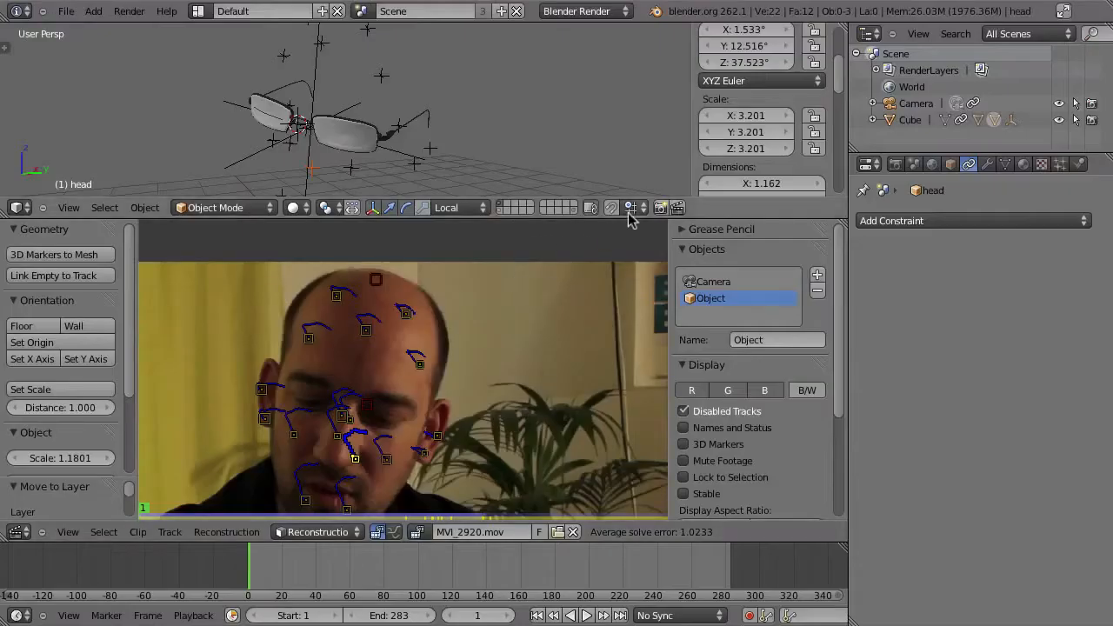
Unhide the Tracks mesh, move it to another layer, and render frame 1 again with only the glasses
{"action": "key", "text": "alt+h"}
{"action": "right_click", "coordinate": [321, 180]}
{"action": "right_click", "coordinate": [321, 180]}
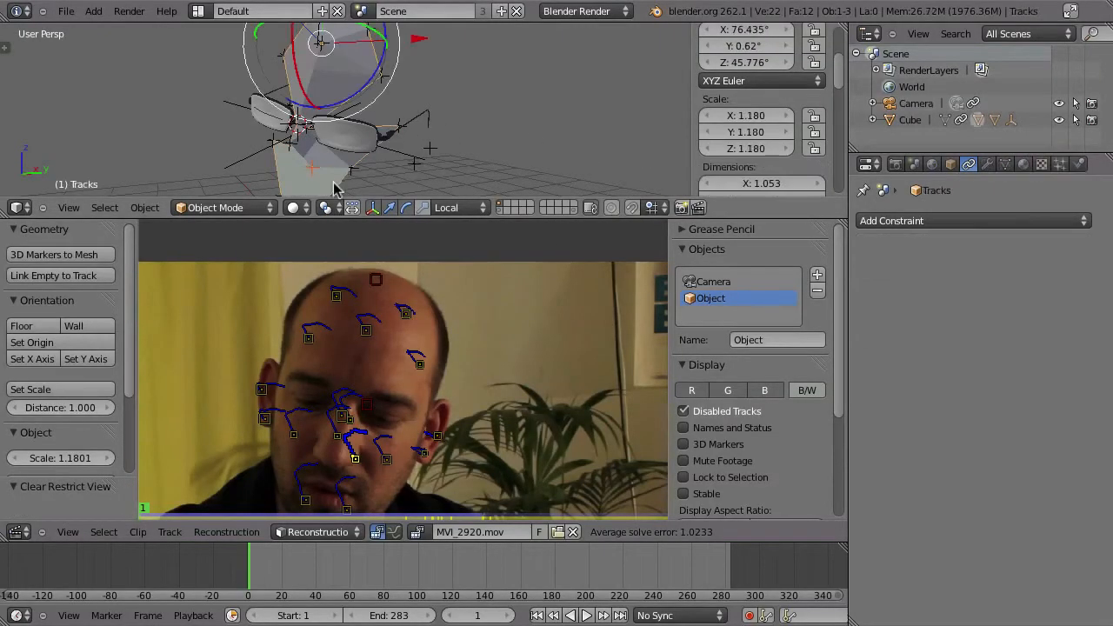
{"action": "key", "text": "m"}
{"action": "left_click", "coordinate": [601, 185]}
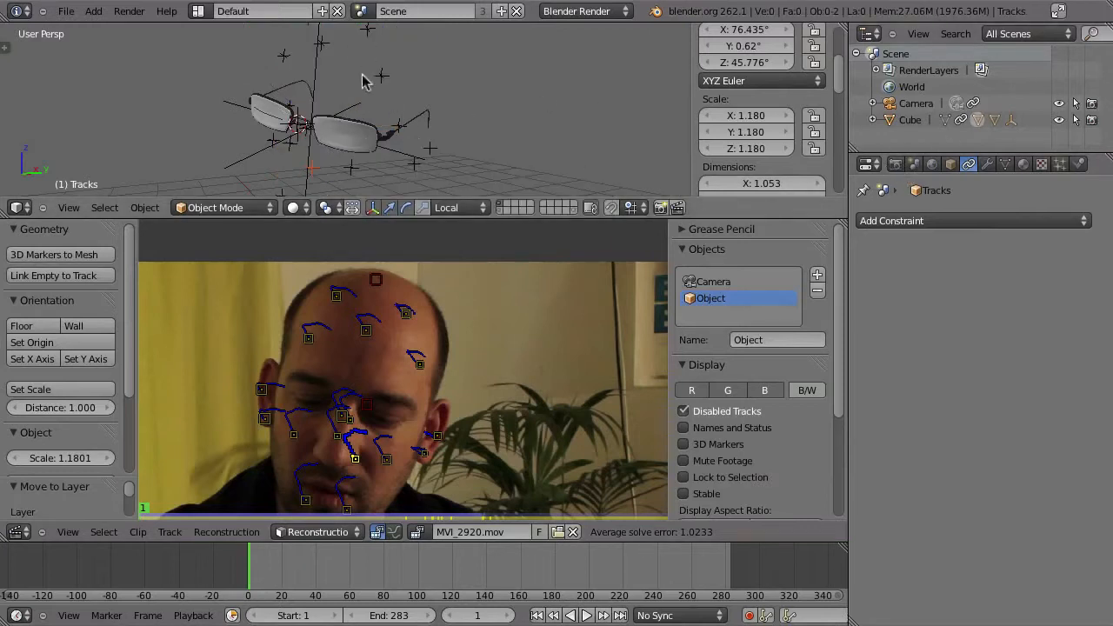
{"action": "key", "text": "F12"}
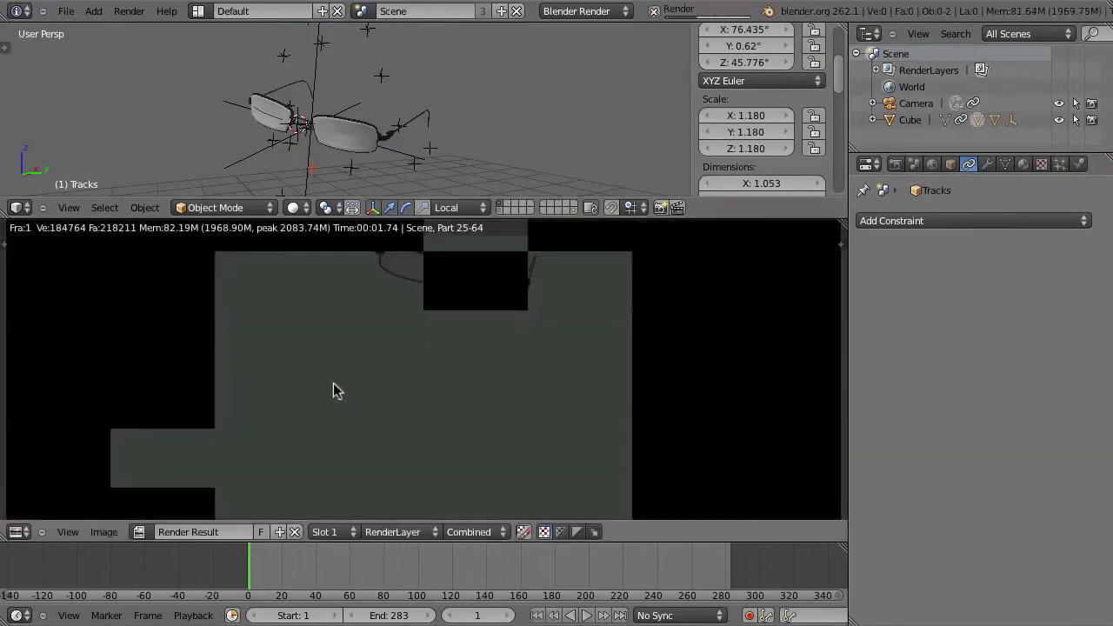
{"action": "middle_click_drag", "start_coordinate": [494, 323], "coordinate": [477, 398]}
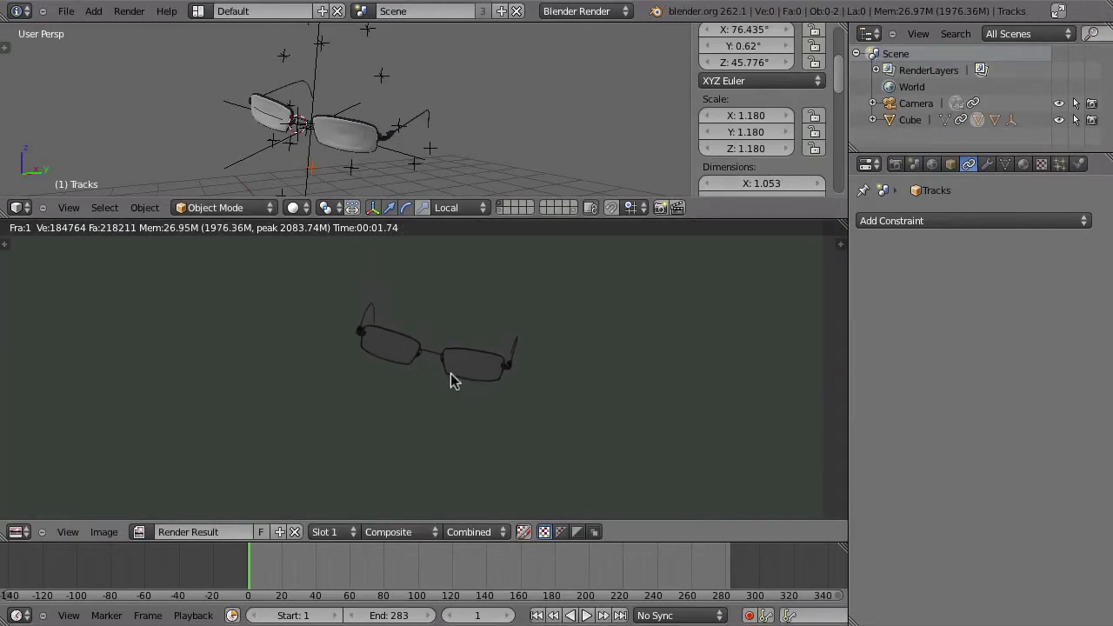
Switch to the Compositing screen layout and maximize the node editor, making room beside the Render Layers node
{"action": "left_click", "coordinate": [247, 11]}
{"action": "left_click", "coordinate": [217, 68]}
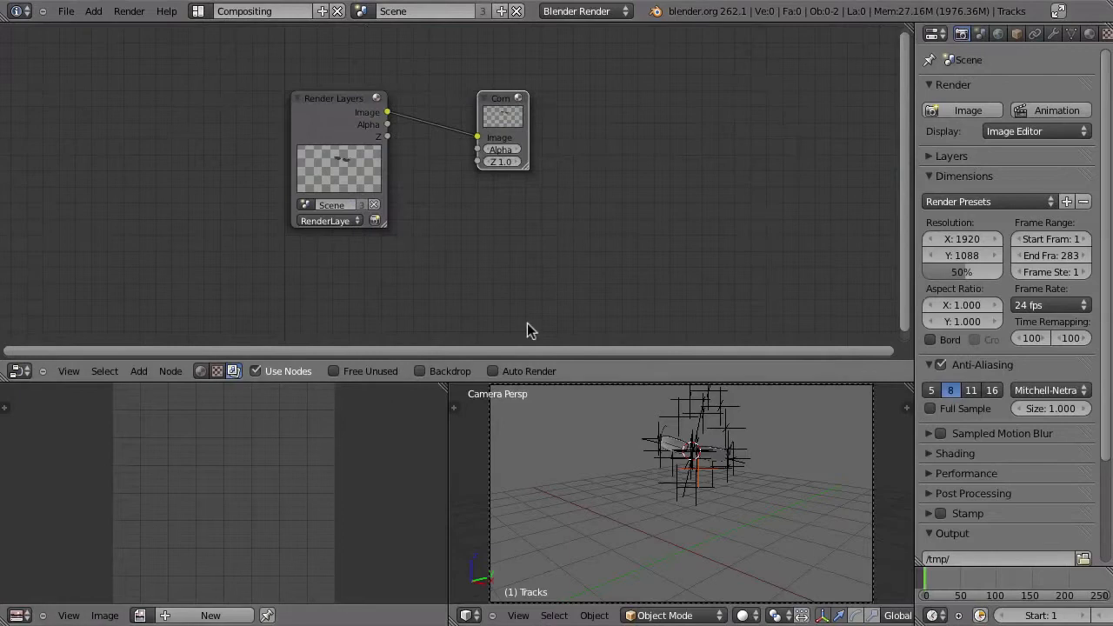
{"action": "key", "text": "ctrl+Up"}
{"action": "middle_click_drag", "start_coordinate": [514, 197], "coordinate": [458, 339]}
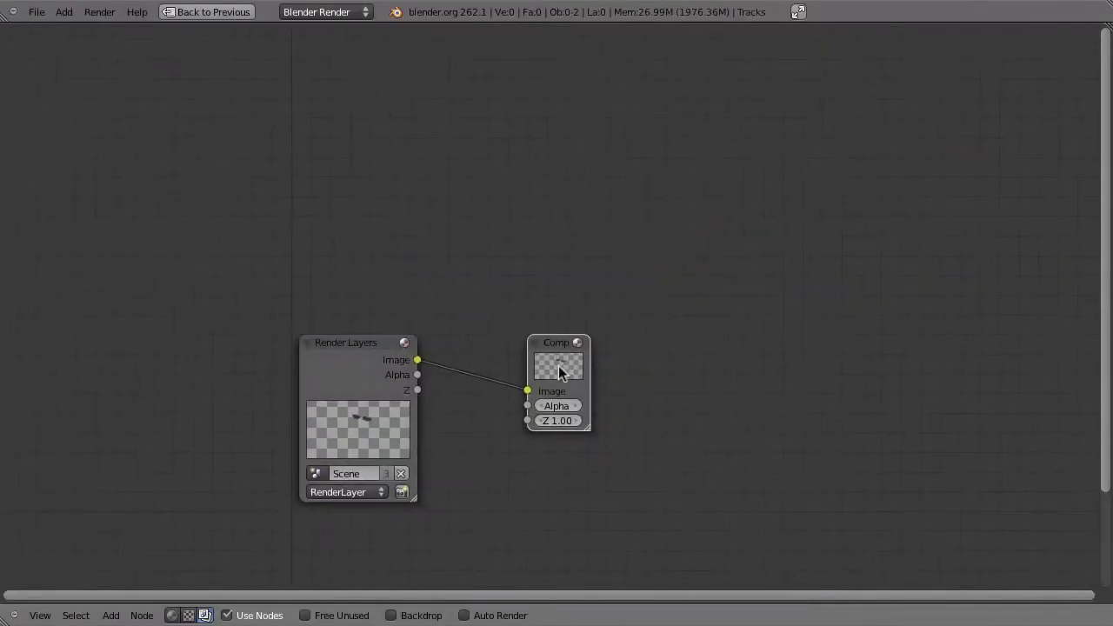
{"action": "middle_click_drag", "start_coordinate": [559, 366], "coordinate": [784, 391]}
Add a Movie Clip input node above and before the Render Layers node
{"action": "key", "text": "shift+a"}
{"action": "mouse_move", "coordinate": [156, 126]}
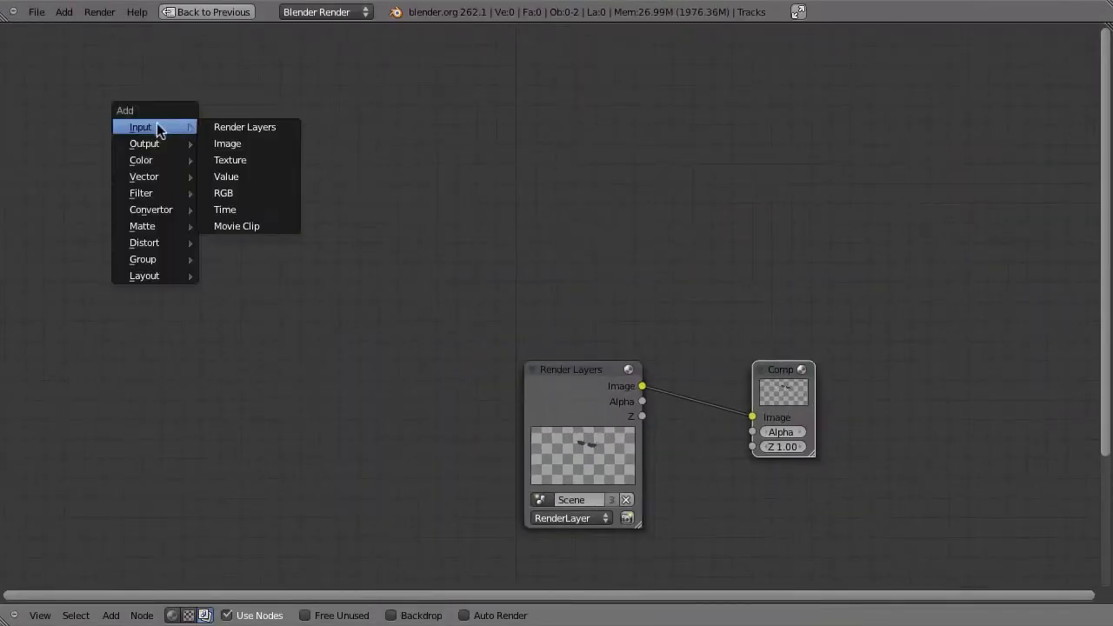
{"action": "left_click", "coordinate": [238, 226]}
{"action": "left_click", "coordinate": [359, 95]}
Add a Scale node set to Render Size after the Movie Clip node and connect the footage through it to a Viewer node
{"action": "key", "text": "shift+a"}
{"action": "mouse_move", "coordinate": [487, 271]}
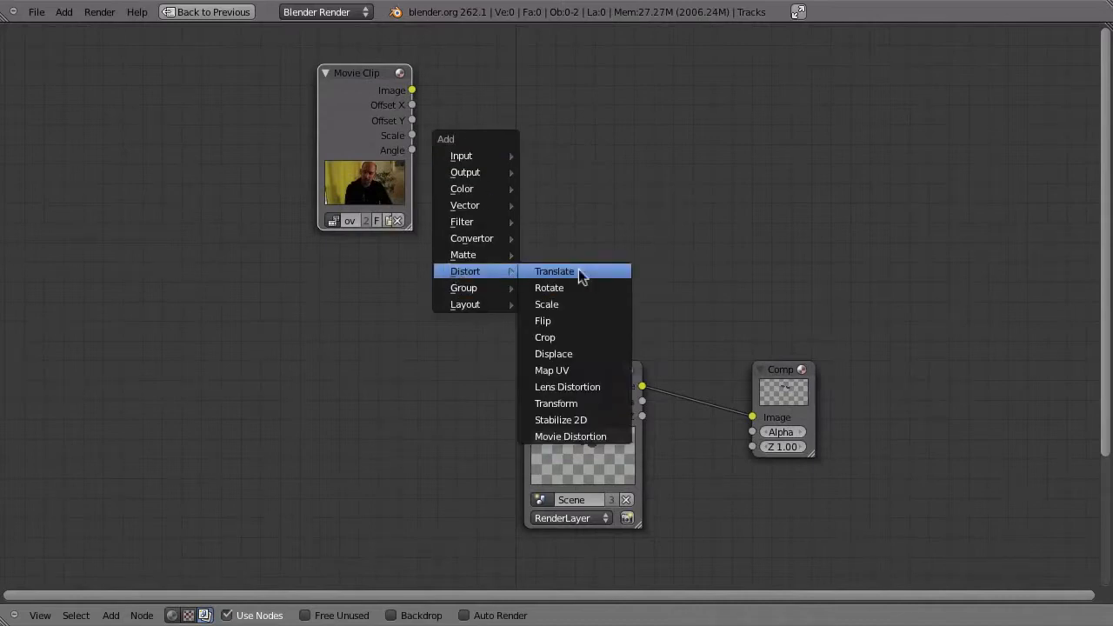
{"action": "left_click", "coordinate": [601, 305]}
{"action": "left_click", "coordinate": [514, 110]}
{"action": "left_click", "coordinate": [574, 140]}
{"action": "left_click", "coordinate": [590, 78]}
{"action": "left_click", "coordinate": [365, 109], "text": "ctrl+shift"}
{"action": "left_click_drag", "start_coordinate": [519, 63], "coordinate": [830, 110]}
{"action": "left_click_drag", "start_coordinate": [582, 107], "coordinate": [515, 82]}
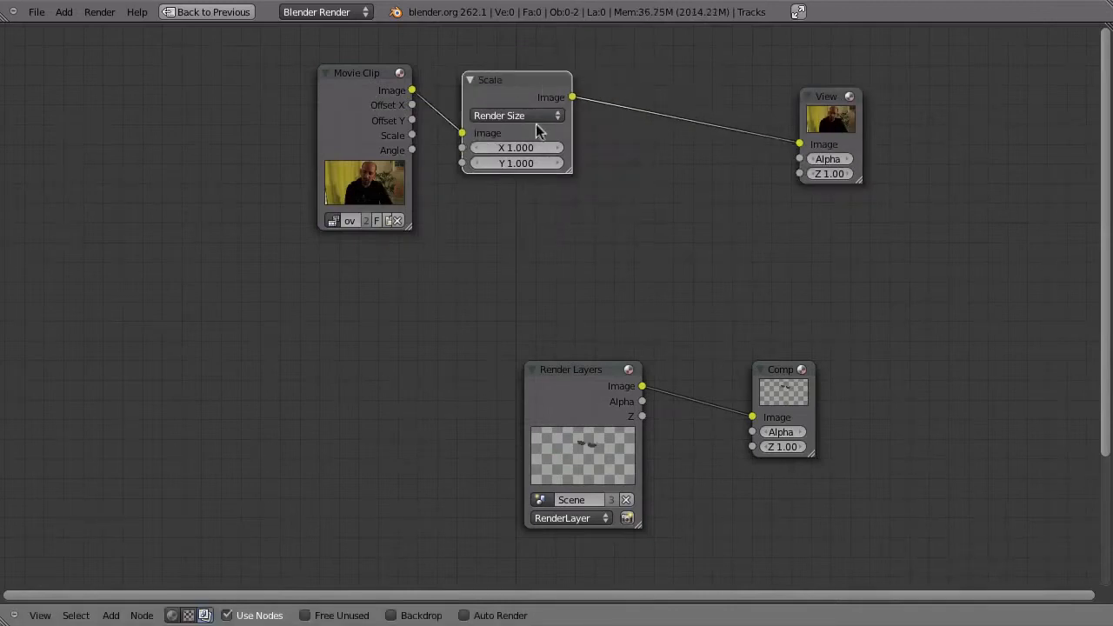
Insert an Alpha Over node between the Scale and Viewer nodes and feed the Render Layers image into its second image input
{"action": "middle_click_drag", "start_coordinate": [536, 127], "coordinate": [581, 105]}
{"action": "left_click_drag", "start_coordinate": [589, 368], "coordinate": [181, 433]}
{"action": "key", "text": "shift+a"}
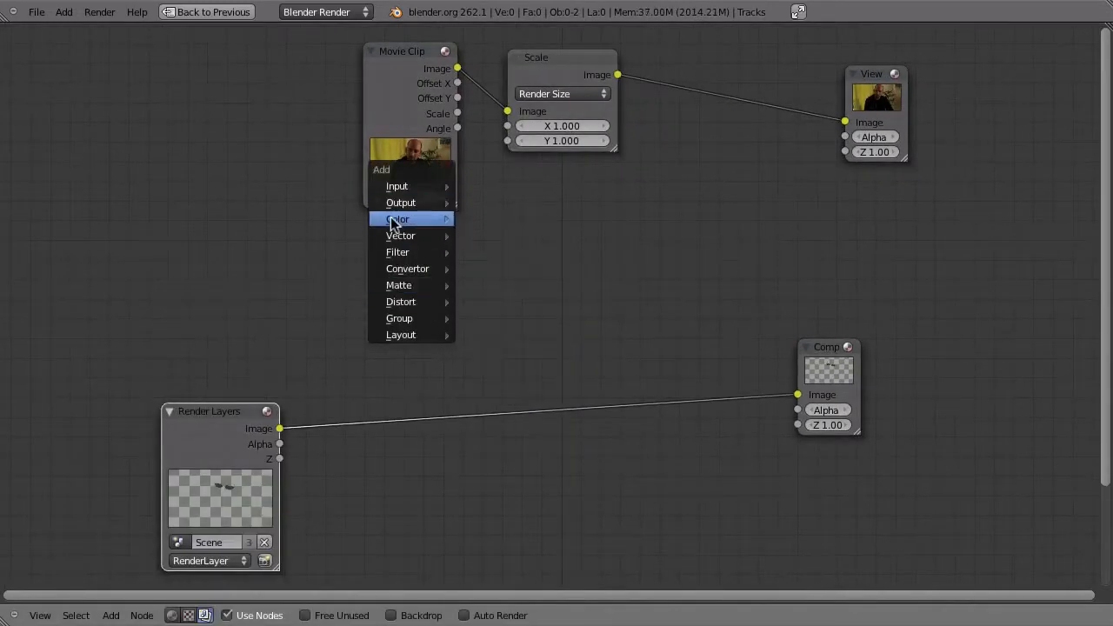
{"action": "mouse_move", "coordinate": [398, 219]}
{"action": "left_click", "coordinate": [510, 316]}
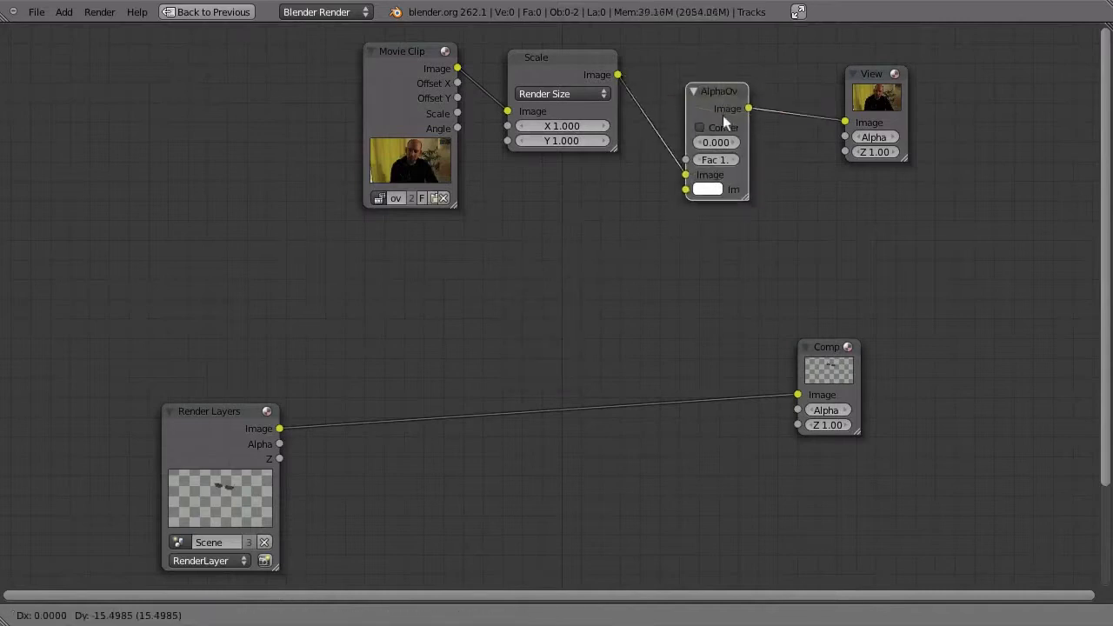
{"action": "left_click", "coordinate": [766, 136]}
{"action": "left_click_drag", "start_coordinate": [279, 428], "coordinate": [648, 291]}
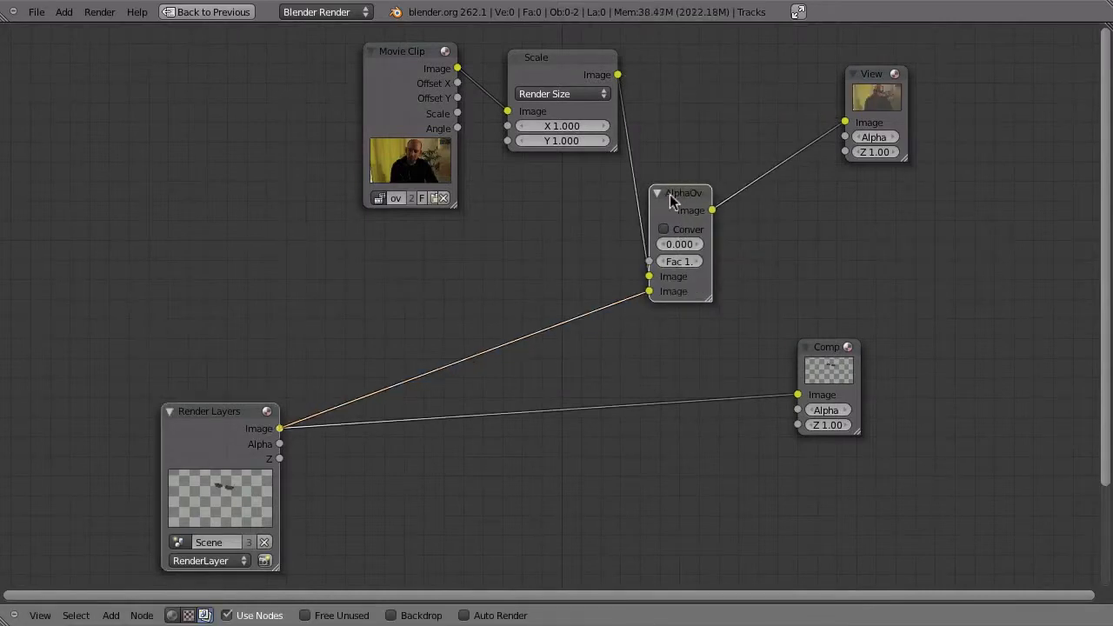
{"action": "left_click_drag", "start_coordinate": [674, 193], "coordinate": [741, 253]}
Show the composite as the node editor's backdrop and enable Convert Premul on the Alpha Over node
{"action": "left_click", "coordinate": [417, 616]}
{"action": "middle_click_drag", "start_coordinate": [732, 409], "coordinate": [584, 434]}
{"action": "left_click", "coordinate": [592, 317]}
{"action": "middle_click_drag", "start_coordinate": [718, 341], "coordinate": [543, 235]}
{"action": "scroll", "coordinate": [580, 196], "scroll_direction": "down", "scroll_amount": 3}
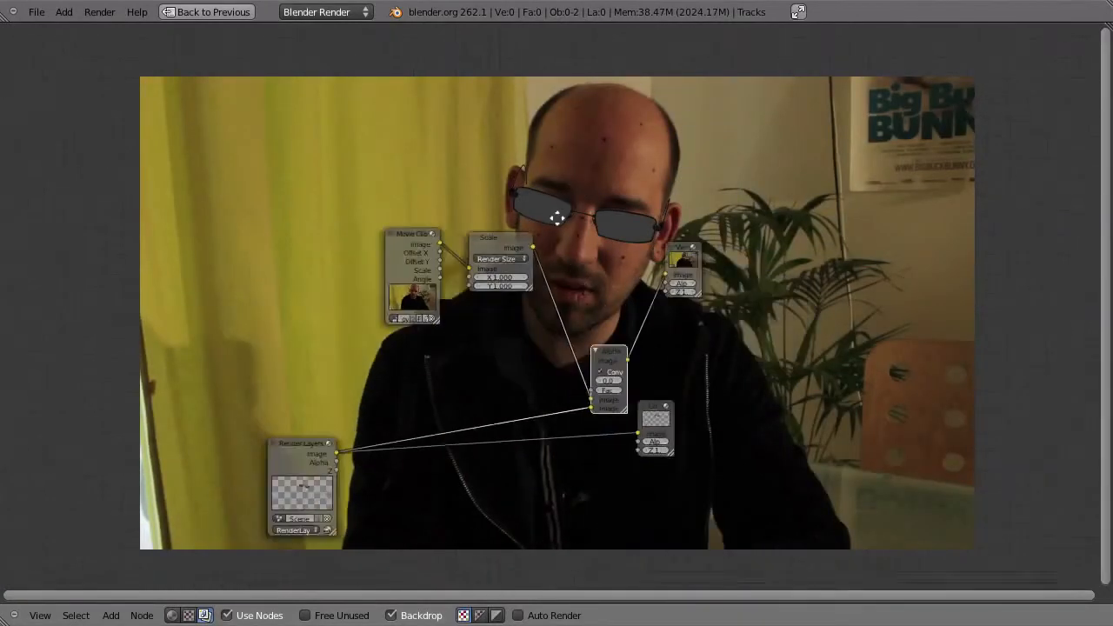
{"action": "scroll", "coordinate": [592, 195], "scroll_direction": "up", "scroll_amount": 4}
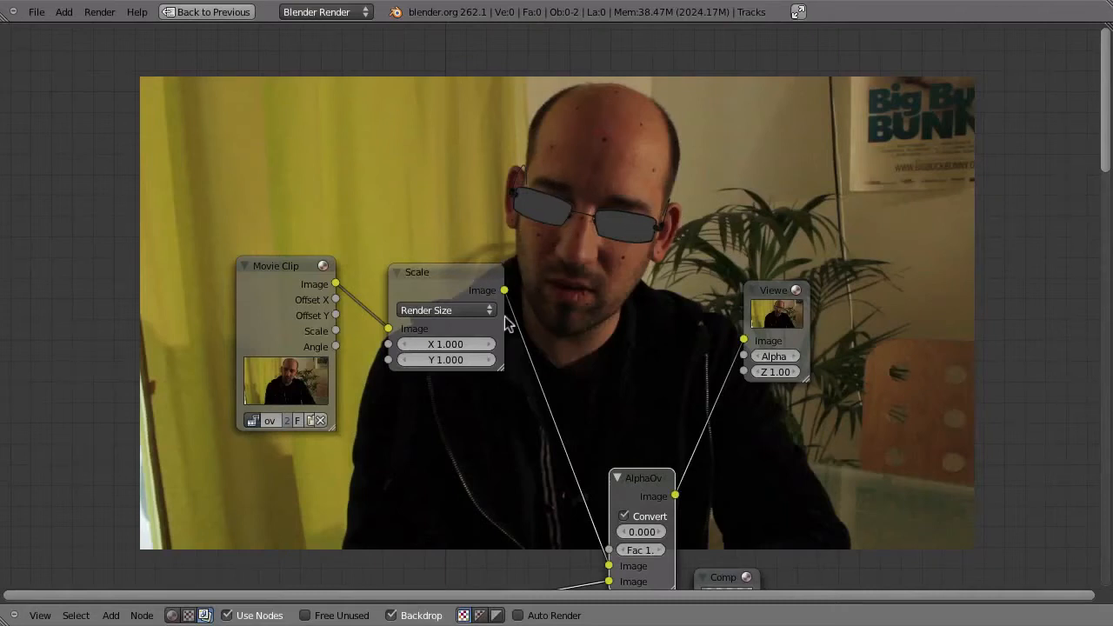
{"action": "middle_click_drag", "start_coordinate": [605, 286], "coordinate": [488, 184]}
Restore the multi-area layout, widen the properties area, and enable the world's Ambient Occlusion with Multiply blending
{"action": "key", "text": "shift+space"}
{"action": "middle_click_drag", "start_coordinate": [457, 141], "coordinate": [408, 165]}
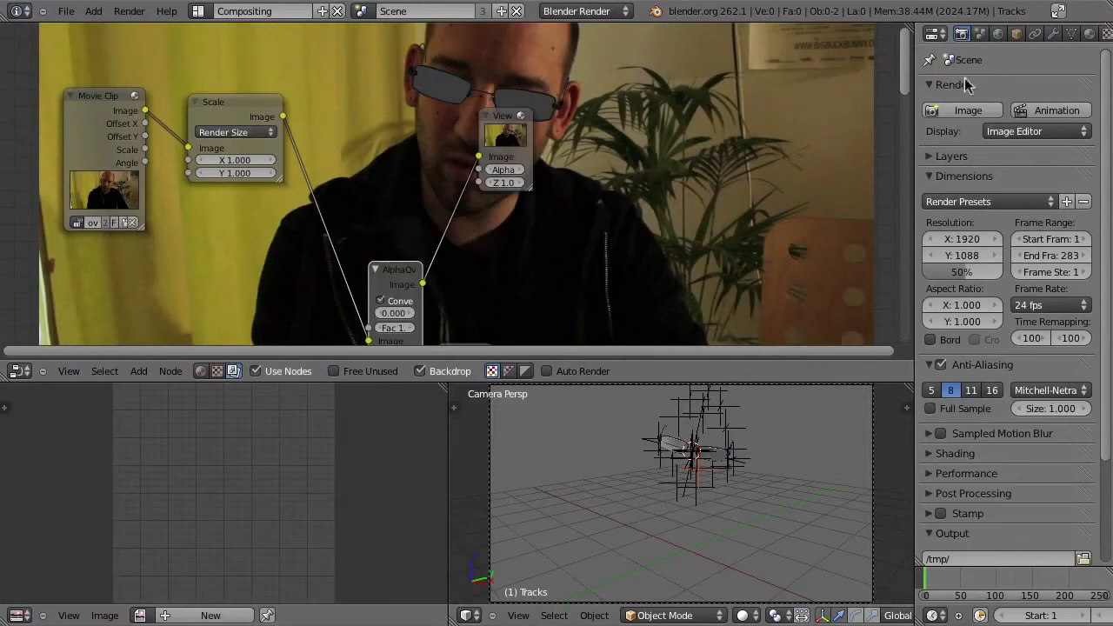
{"action": "left_click", "coordinate": [997, 33]}
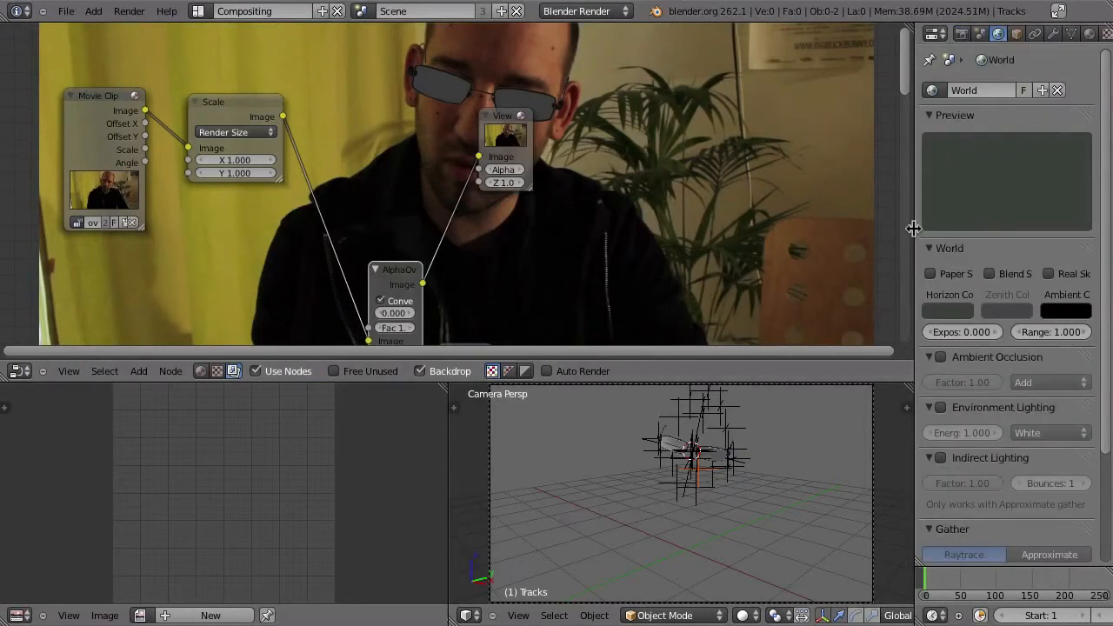
{"action": "left_click_drag", "start_coordinate": [914, 228], "coordinate": [810, 235]}
{"action": "left_click", "coordinate": [832, 357]}
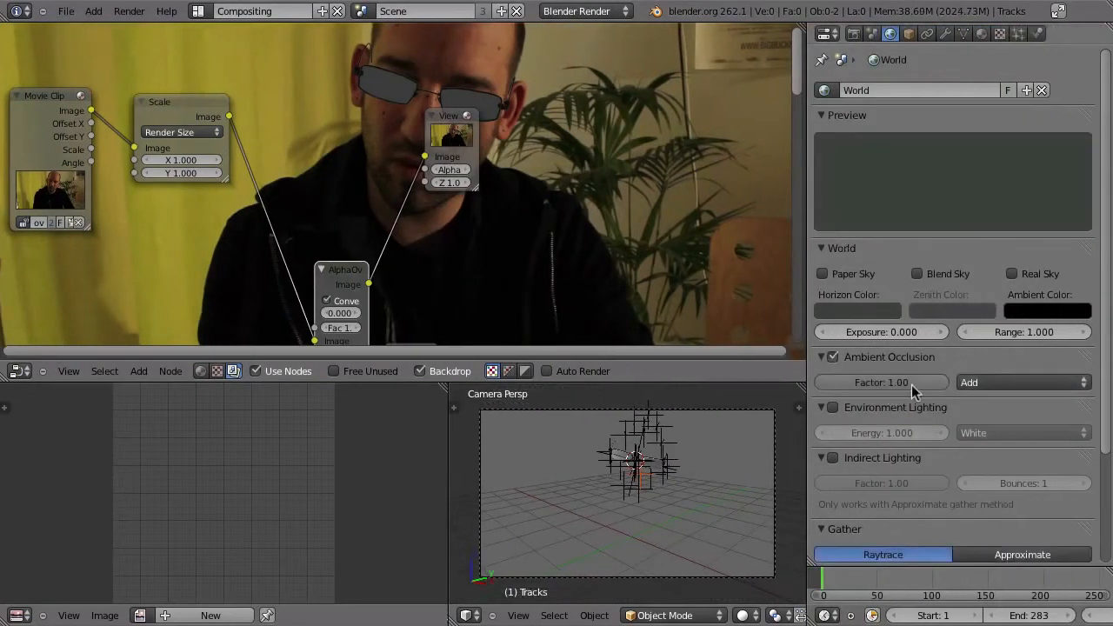
{"action": "left_click", "coordinate": [991, 382]}
{"action": "left_click", "coordinate": [985, 364]}
Enable the world's Environment Lighting with an energy of 0.3
{"action": "left_click", "coordinate": [833, 407]}
{"action": "left_click", "coordinate": [875, 433]}
{"action": "type", "text": "3"}
{"action": "key", "text": "Return"}
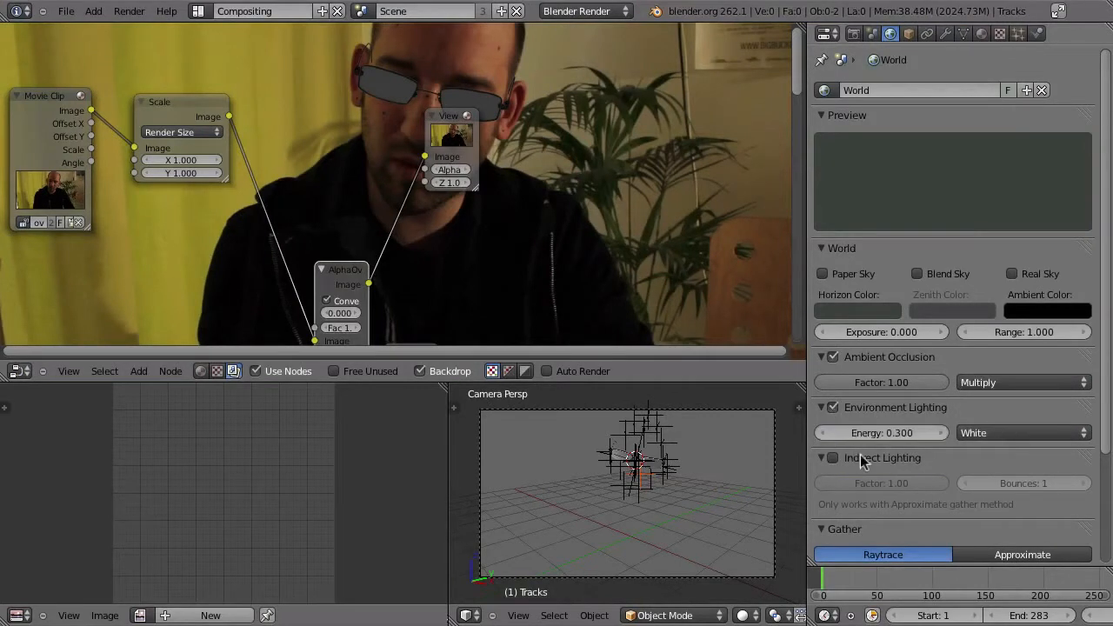
Set the world's Gather distance to 2 and its sampling to Adaptive QMC with 7 samples
{"action": "scroll", "coordinate": [920, 480], "scroll_direction": "down", "scroll_amount": 4}
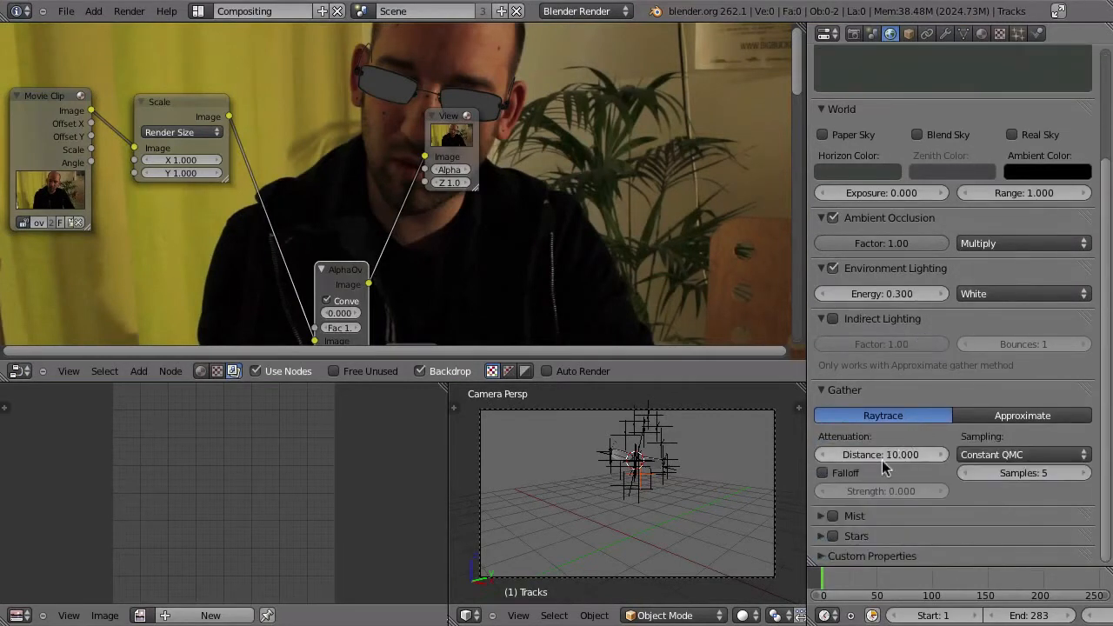
{"action": "left_click", "coordinate": [880, 453]}
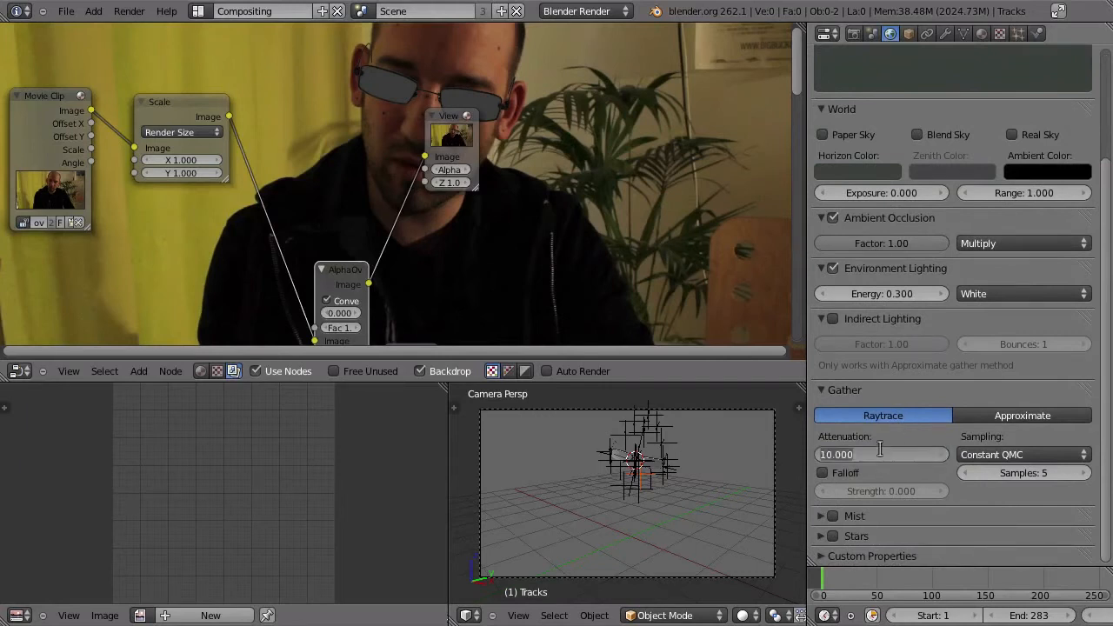
{"action": "type", "text": "2"}
{"action": "key", "text": "Return"}
{"action": "left_click", "coordinate": [1007, 452]}
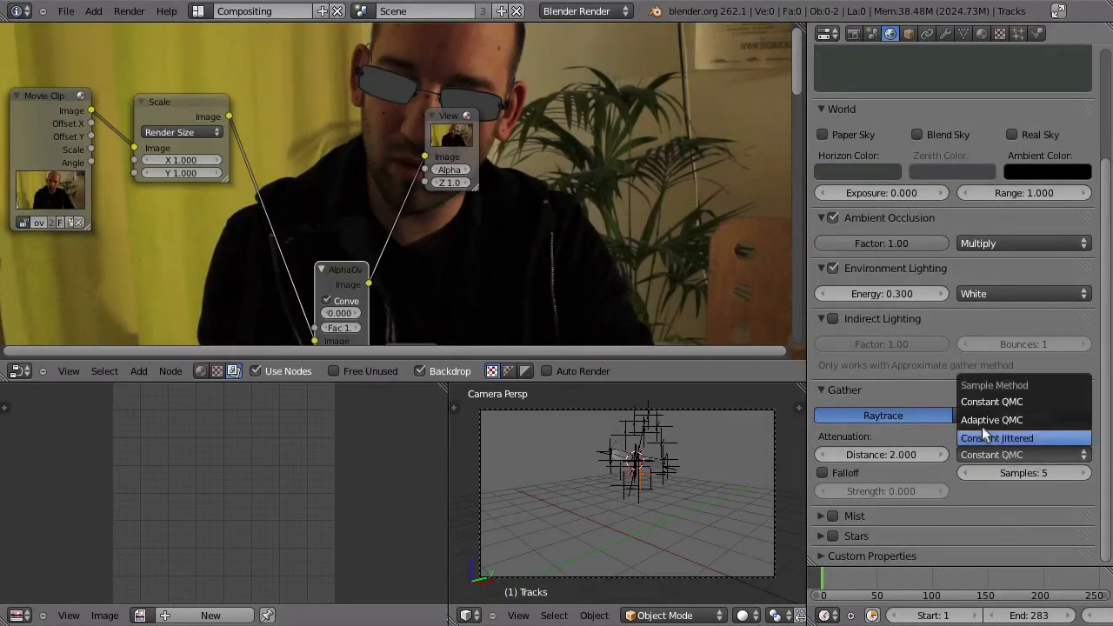
{"action": "left_click", "coordinate": [961, 420]}
{"action": "left_click", "coordinate": [1078, 473]}
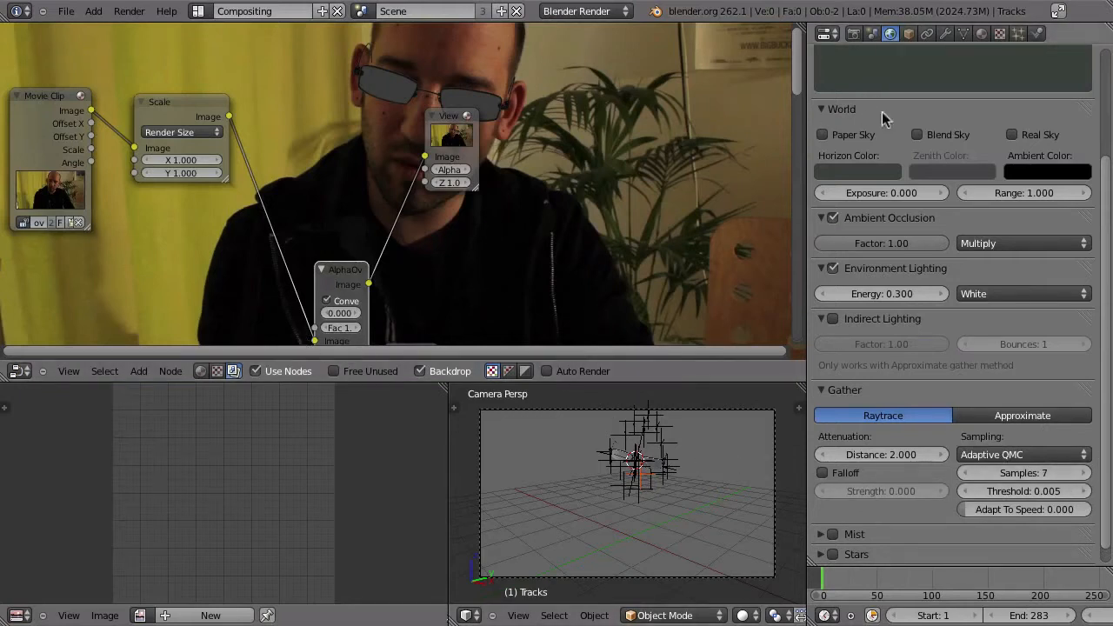
Make the head's scene layer visible as well and rename the existing render layer to fg
{"action": "scroll", "coordinate": [881, 120], "scroll_direction": "up", "scroll_amount": 4}
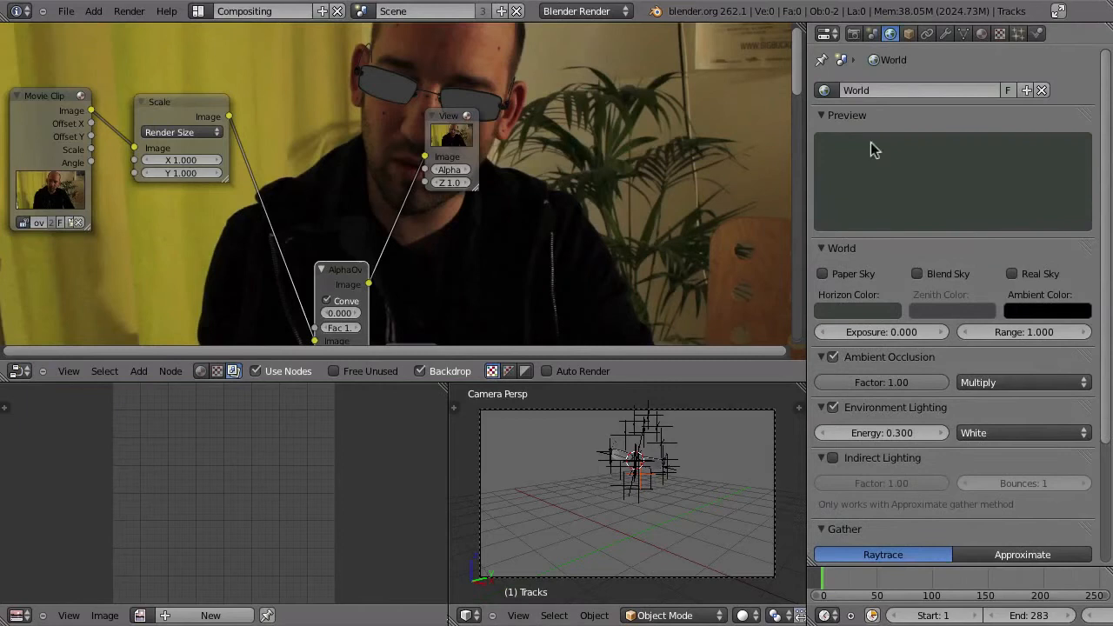
{"action": "left_click", "coordinate": [854, 34]}
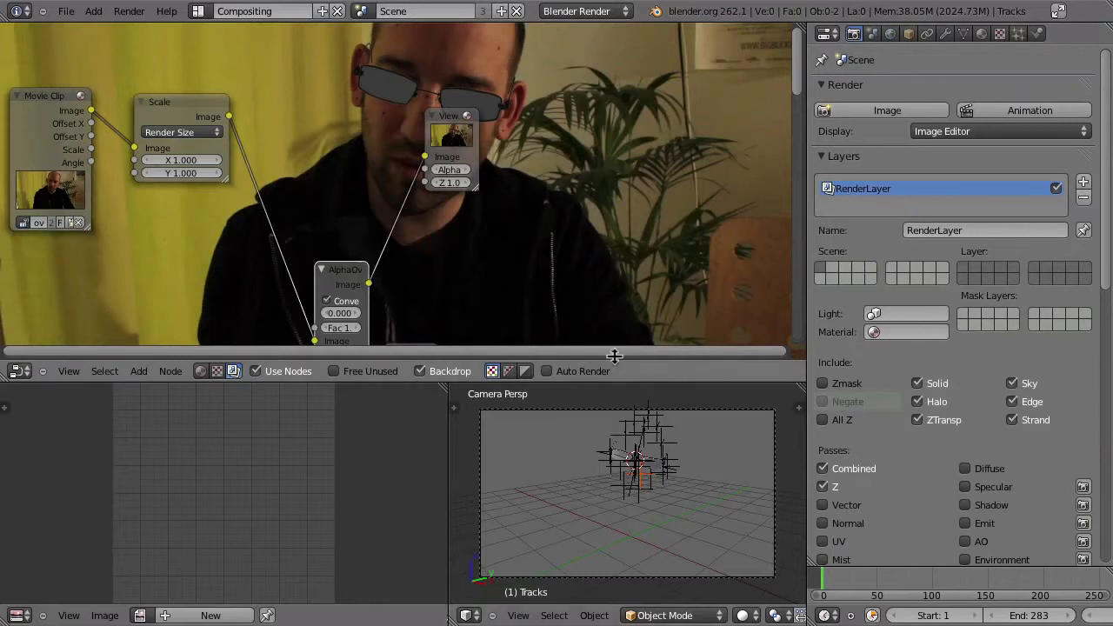
{"action": "left_click", "coordinate": [819, 278]}
{"action": "left_click", "coordinate": [980, 230]}
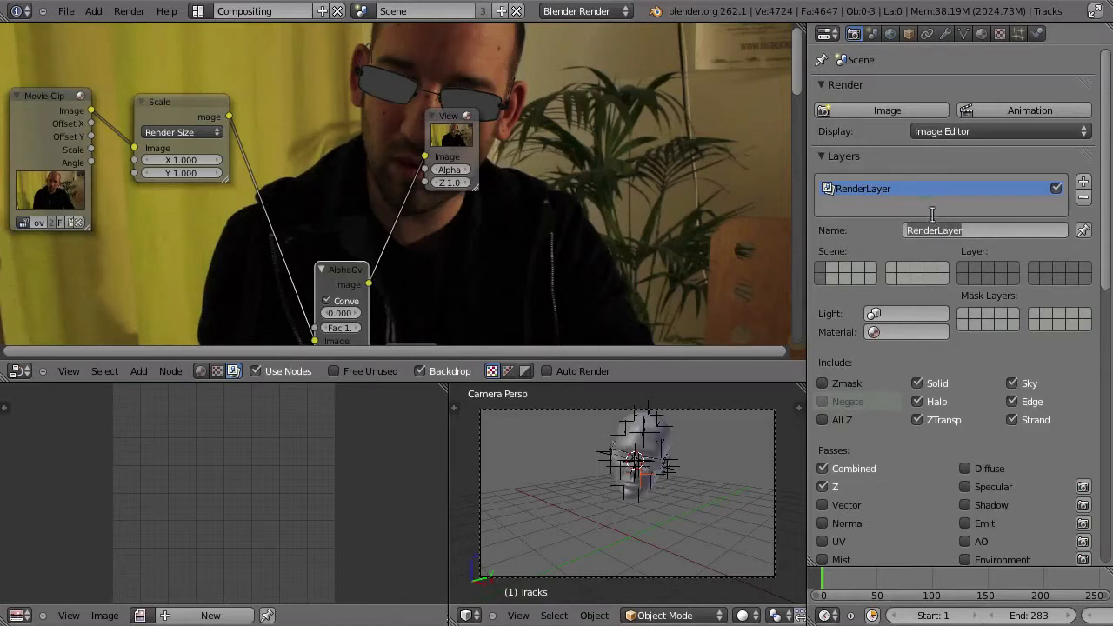
{"action": "type", "text": "fg"}
{"action": "key", "text": "Return"}
Add a second render layer named bg
{"action": "left_click", "coordinate": [1084, 182]}
{"action": "left_click", "coordinate": [958, 230]}
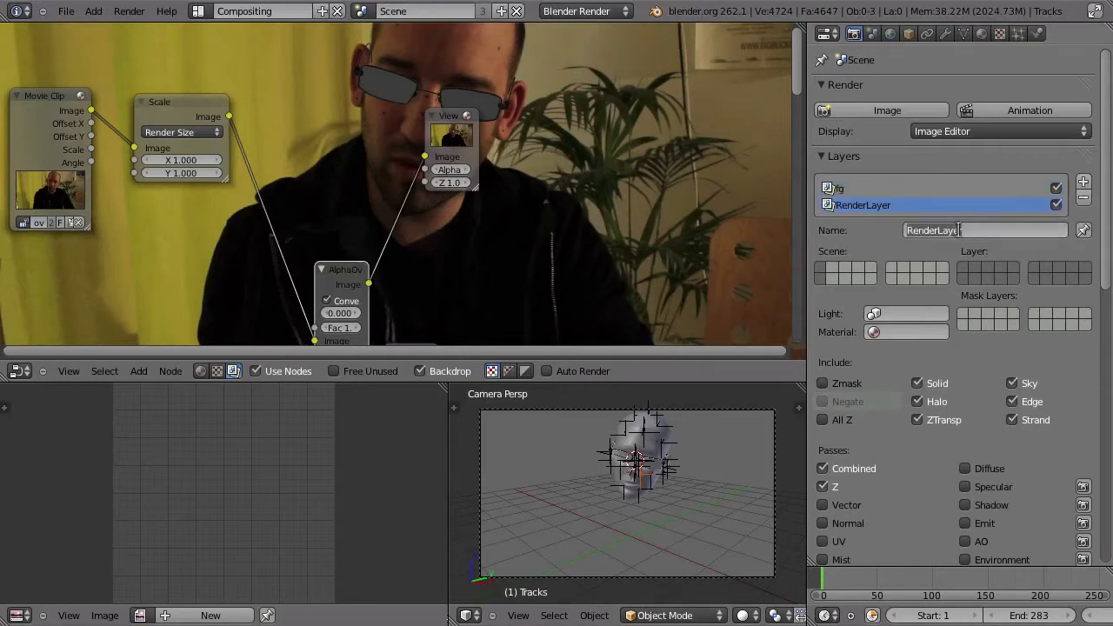
{"action": "type", "text": "bg"}
{"action": "key", "text": "Return"}
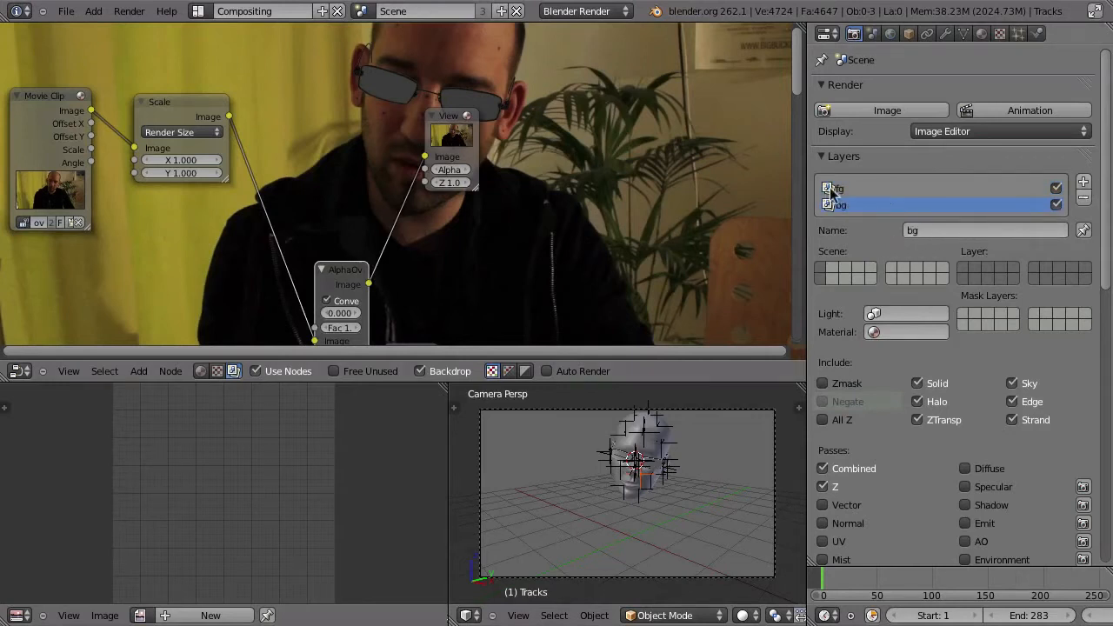
Assign the first upper-row layer and the Vector pass to fg, and the first lower-row layer with Shadow and AO passes to bg
{"action": "left_click", "coordinate": [962, 274]}
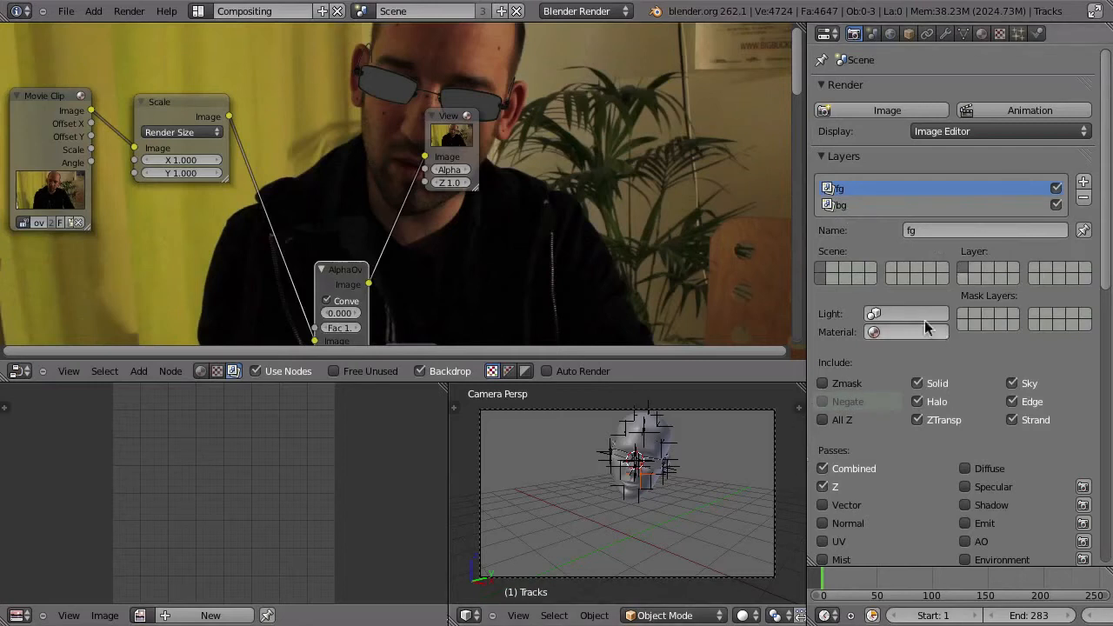
{"action": "left_click", "coordinate": [823, 506]}
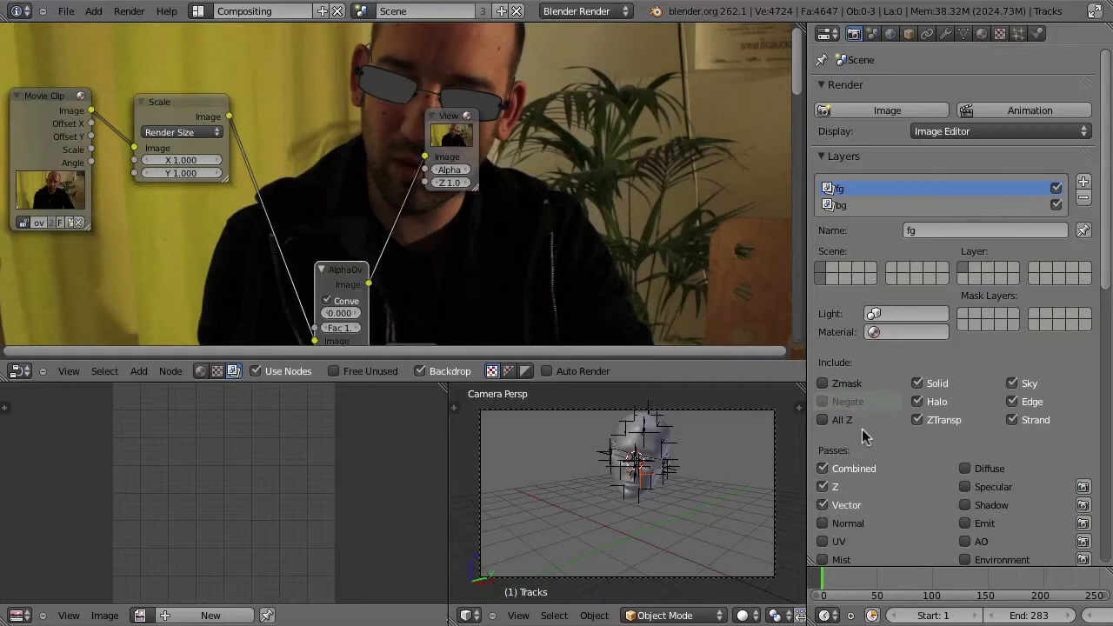
{"action": "left_click", "coordinate": [857, 207]}
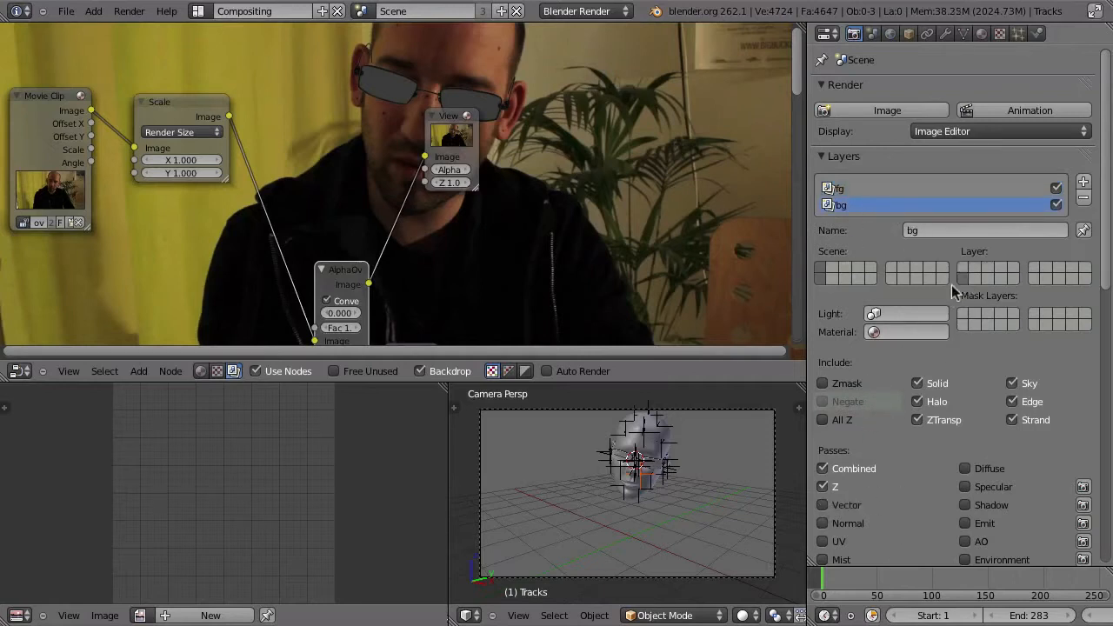
{"action": "scroll", "coordinate": [978, 535], "scroll_direction": "down", "scroll_amount": 4}
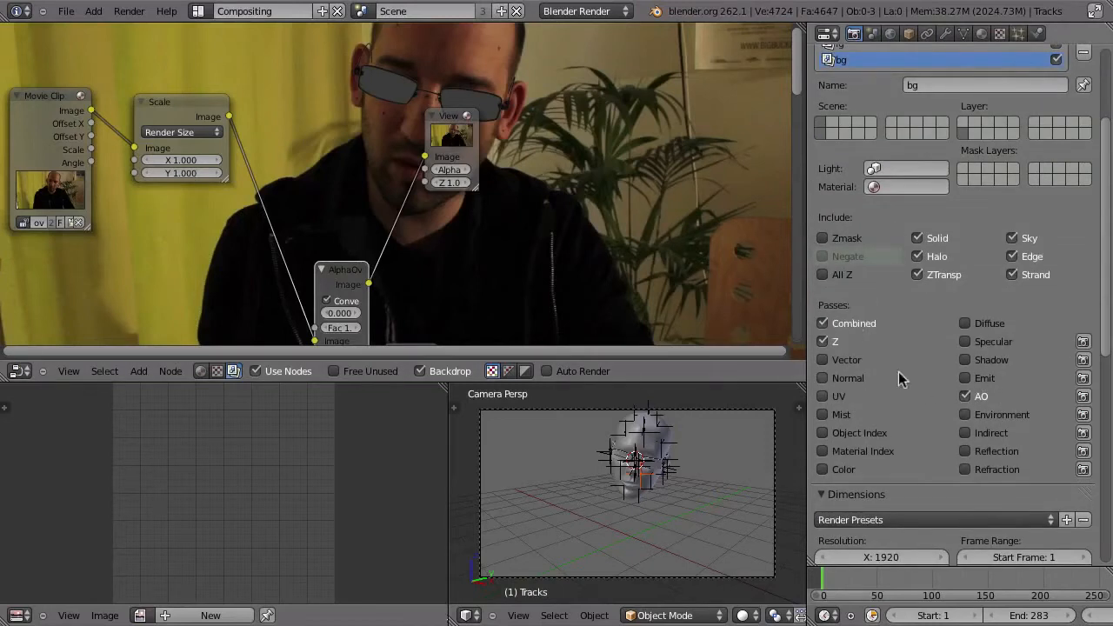
{"action": "left_click", "coordinate": [965, 359]}
{"action": "scroll", "coordinate": [909, 484], "scroll_direction": "down", "scroll_amount": 4}
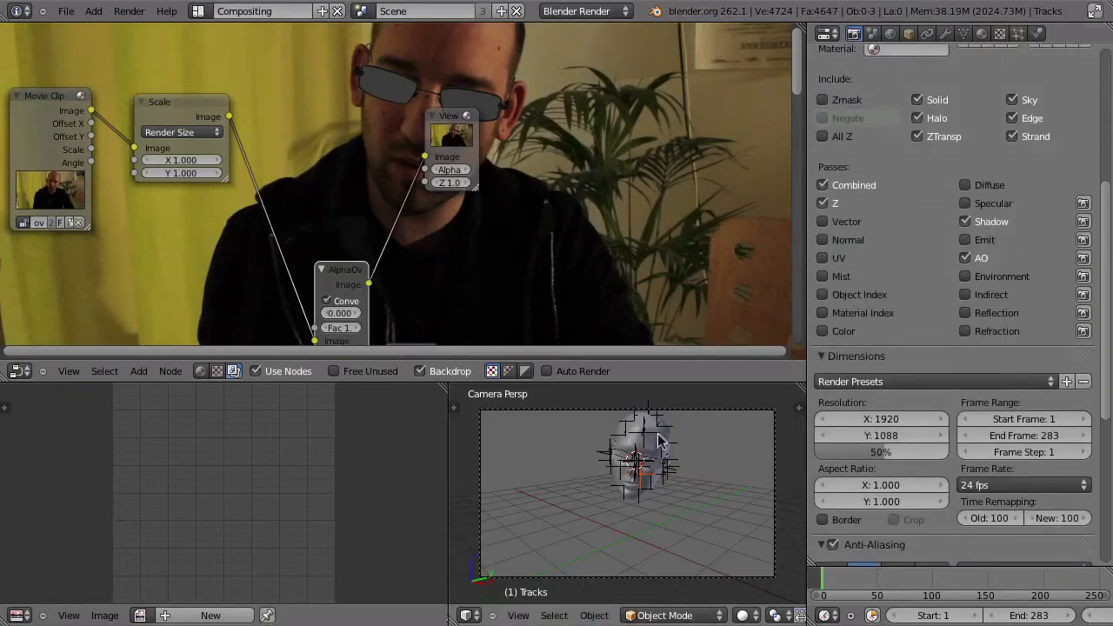
Maximize the 3D view, zoom out from the head and camera, and add an Area lamp
{"action": "key", "text": "shift+space"}
{"action": "middle_click_drag", "start_coordinate": [661, 438], "coordinate": [725, 456]}
{"action": "scroll", "coordinate": [687, 407], "scroll_direction": "down", "scroll_amount": 1}
{"action": "scroll", "coordinate": [687, 411], "scroll_direction": "down", "scroll_amount": 5}
{"action": "middle_click_drag", "start_coordinate": [708, 345], "coordinate": [501, 357]}
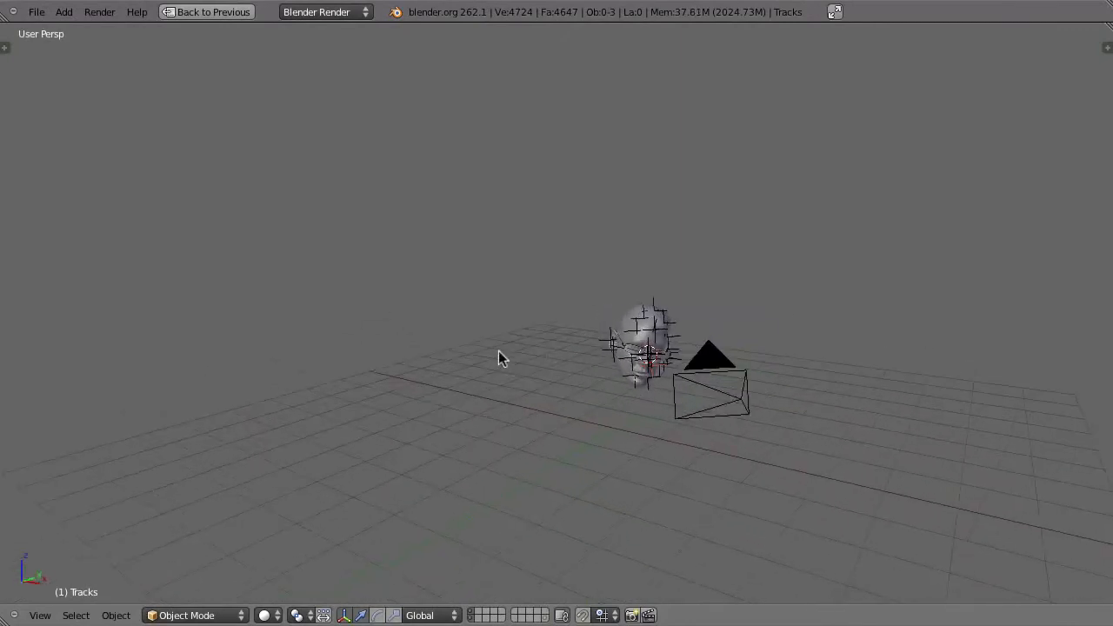
{"action": "key", "text": "shift+a"}
{"action": "mouse_move", "coordinate": [490, 541]}
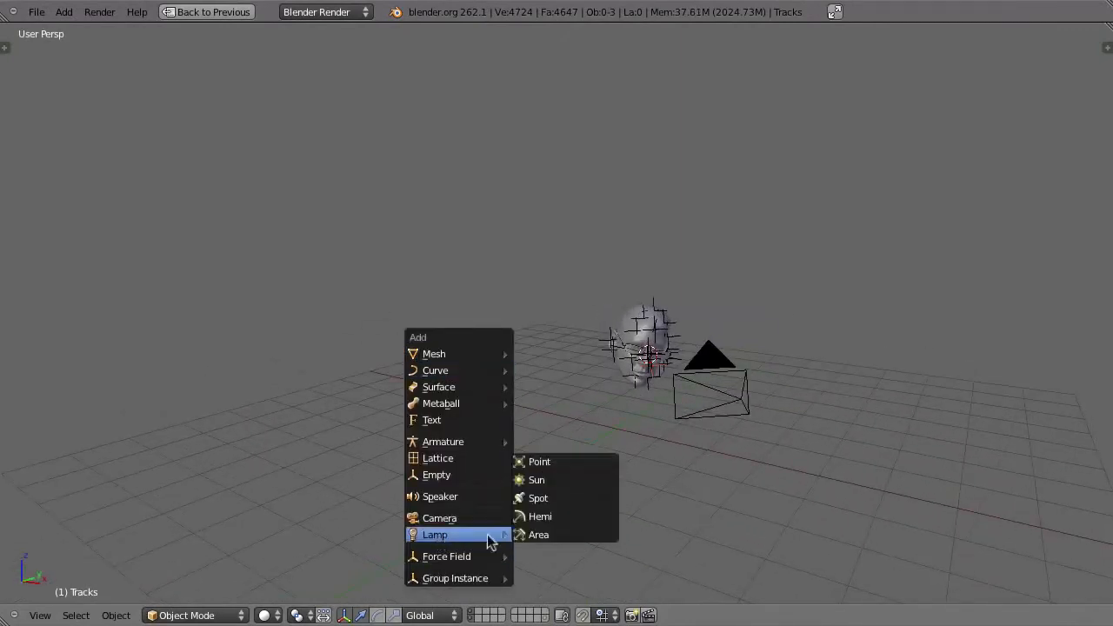
{"action": "left_click", "coordinate": [538, 533]}
{"action": "middle_click_drag", "start_coordinate": [642, 447], "coordinate": [686, 396]}
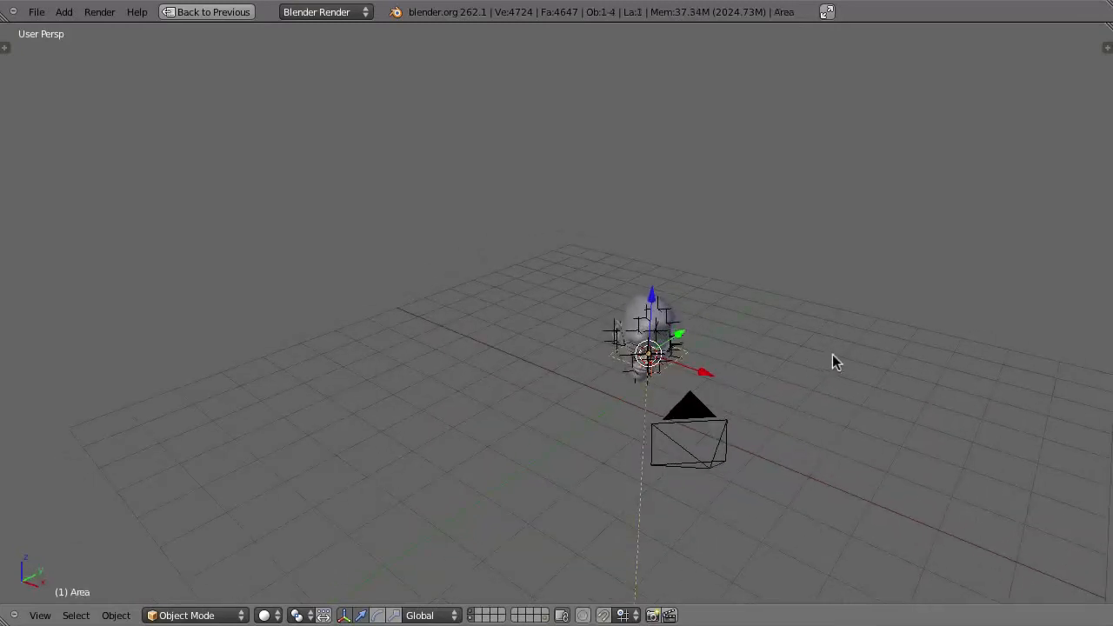
Rotate the area lamp to aim at the head and move it away to the head's side
{"action": "key", "text": "r"}
{"action": "key", "text": "r"}
{"action": "left_click", "coordinate": [603, 199]}
{"action": "key", "text": "r"}
{"action": "key", "text": "r"}
{"action": "left_click", "coordinate": [902, 244]}
{"action": "key", "text": "g"}
{"action": "left_click", "coordinate": [521, 196]}
{"action": "middle_click_drag", "start_coordinate": [677, 302], "coordinate": [785, 343]}
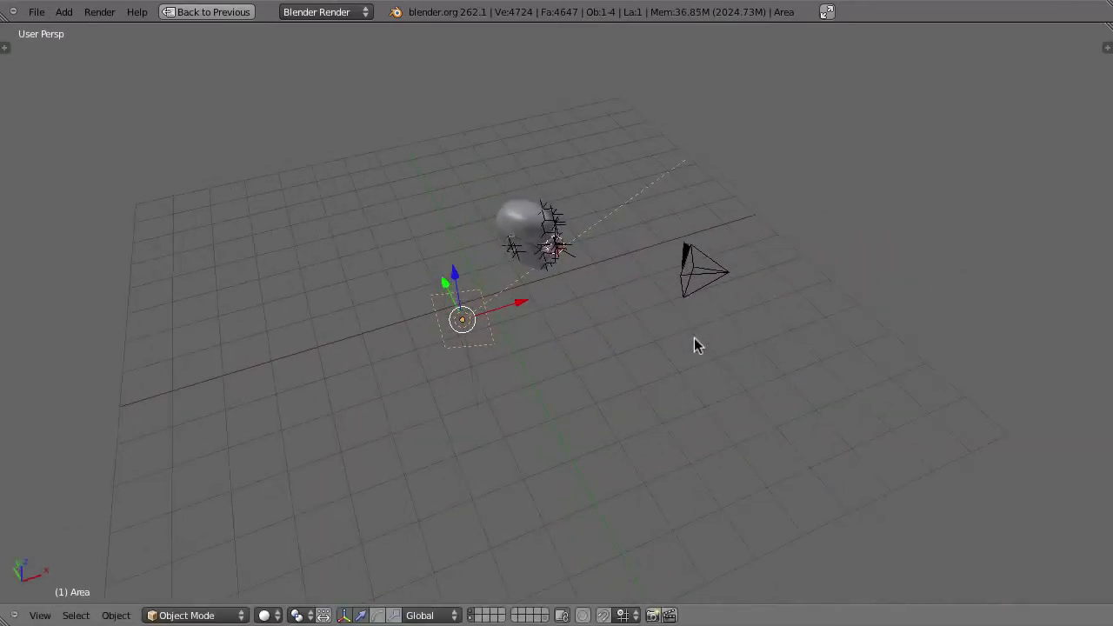
Set the area lamp's size to 3 and its distance to 2
{"action": "key", "text": "ctrl+Up"}
{"action": "left_click", "coordinate": [946, 33]}
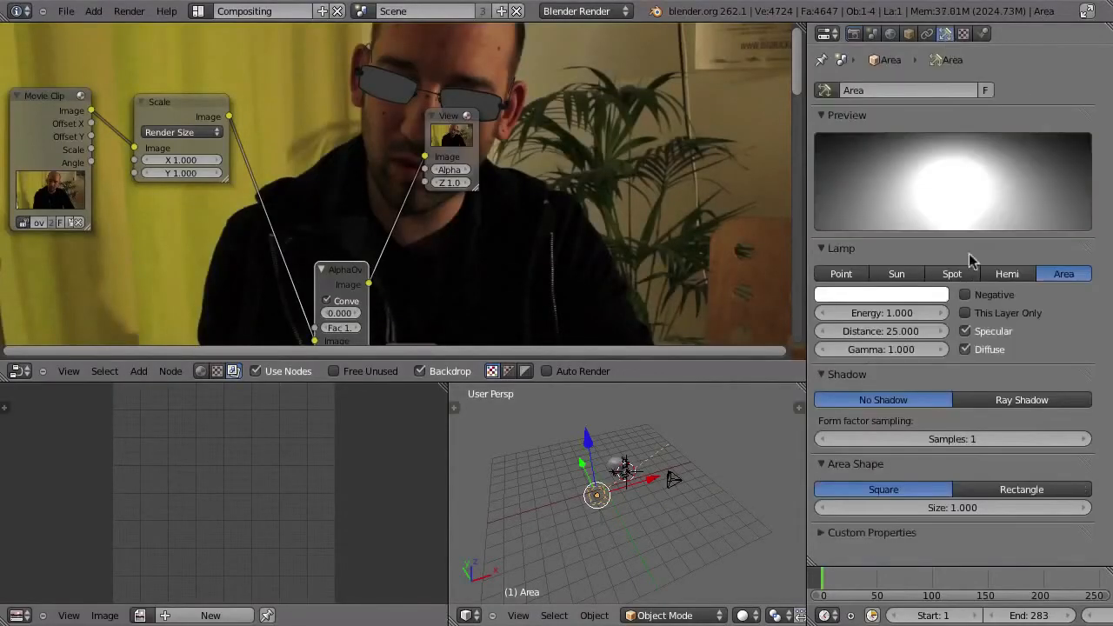
{"action": "left_click", "coordinate": [948, 510]}
{"action": "type", "text": "3"}
{"action": "key", "text": "Return"}
{"action": "middle_click_drag", "start_coordinate": [740, 390], "coordinate": [752, 409]}
{"action": "left_click", "coordinate": [883, 331]}
{"action": "type", "text": "2"}
{"action": "key", "text": "Return"}
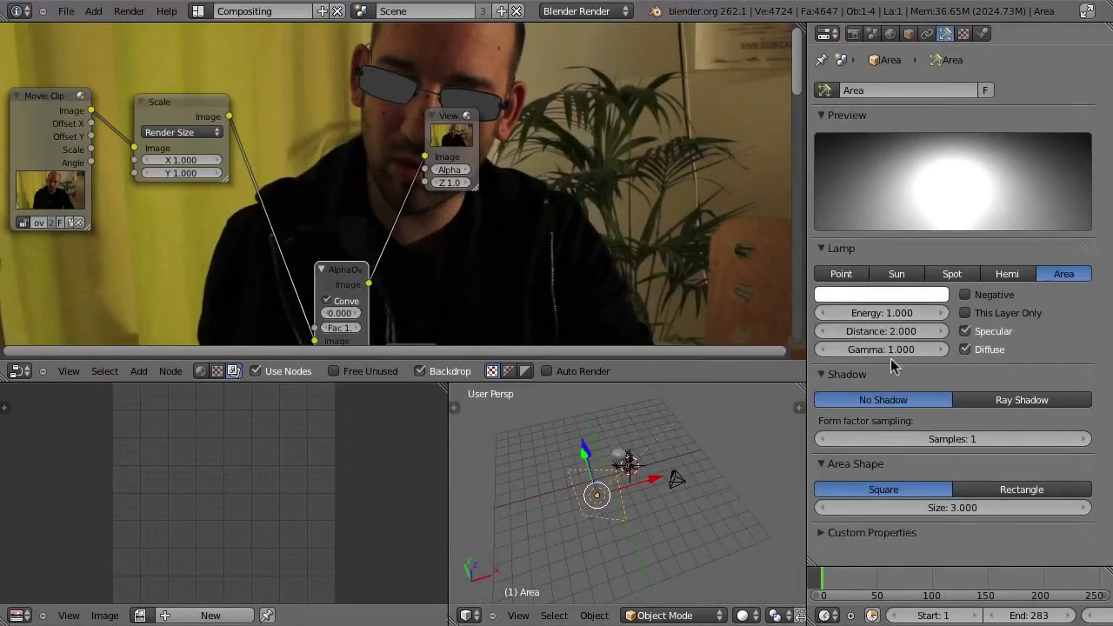
Give the area lamp a pale yellow colour and assign it to the first layer of the lower row
{"action": "left_click", "coordinate": [886, 294]}
{"action": "mouse_move", "coordinate": [852, 114]}
{"action": "left_mouse_down"}
{"action": "mouse_move", "coordinate": [848, 139]}
{"action": "mouse_move", "coordinate": [830, 144]}
{"action": "left_mouse_up"}
{"action": "middle_click_drag", "start_coordinate": [662, 472], "coordinate": [543, 532]}
{"action": "key", "text": "m"}
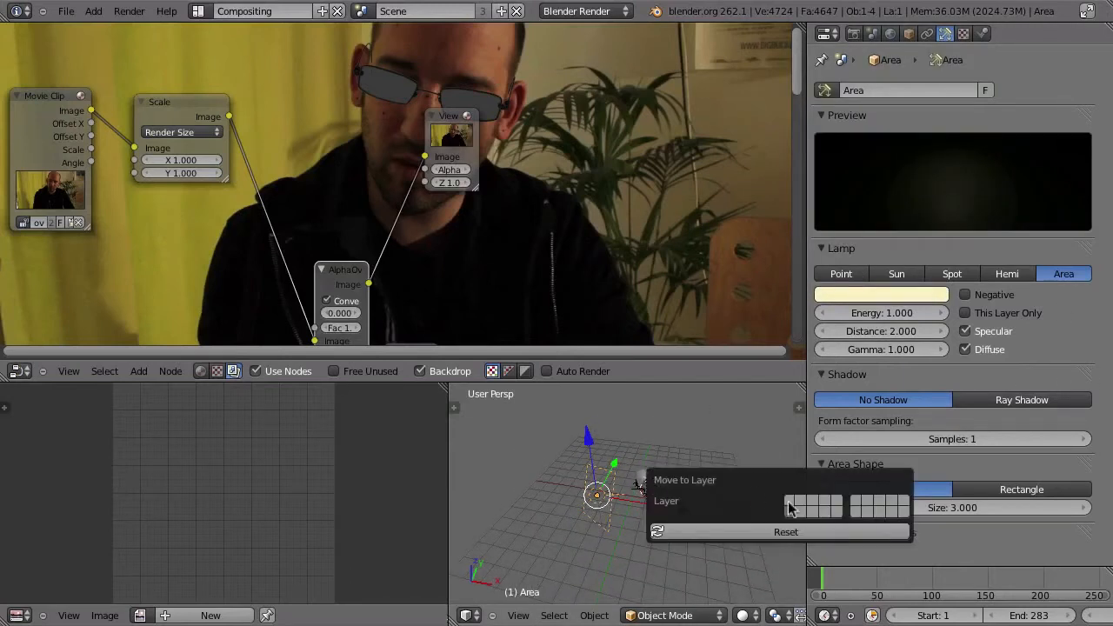
{"action": "left_click", "coordinate": [791, 509]}
Render frame 1 with both render layers and view the updated composite in the maximized node editor
{"action": "left_click", "coordinate": [854, 33]}
{"action": "scroll", "coordinate": [868, 213], "scroll_direction": "up", "scroll_amount": 8}
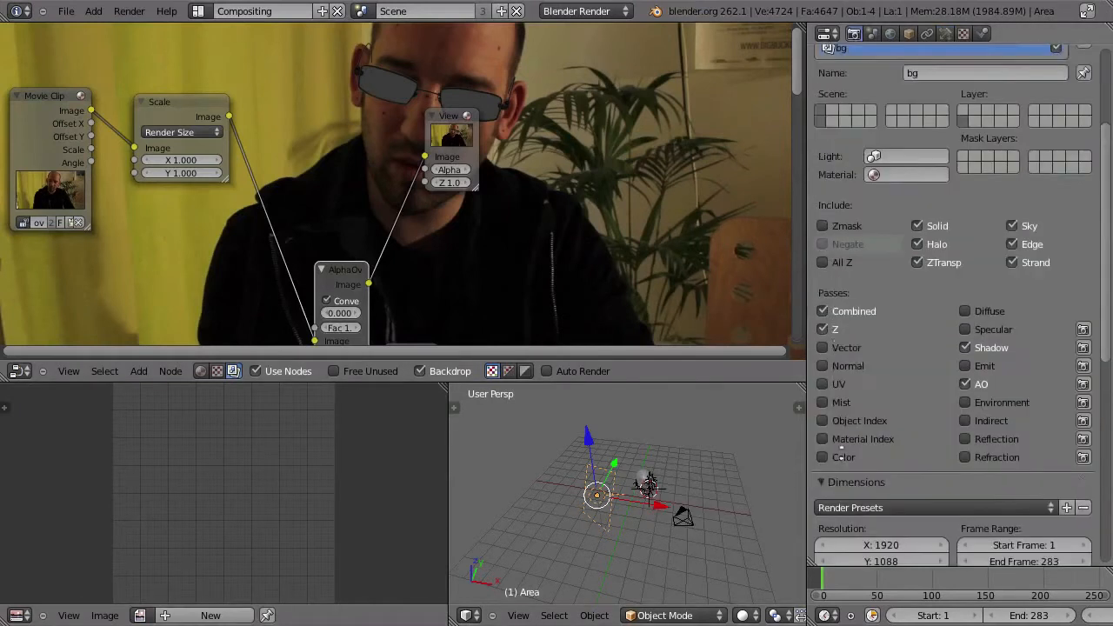
{"action": "left_click", "coordinate": [887, 110]}
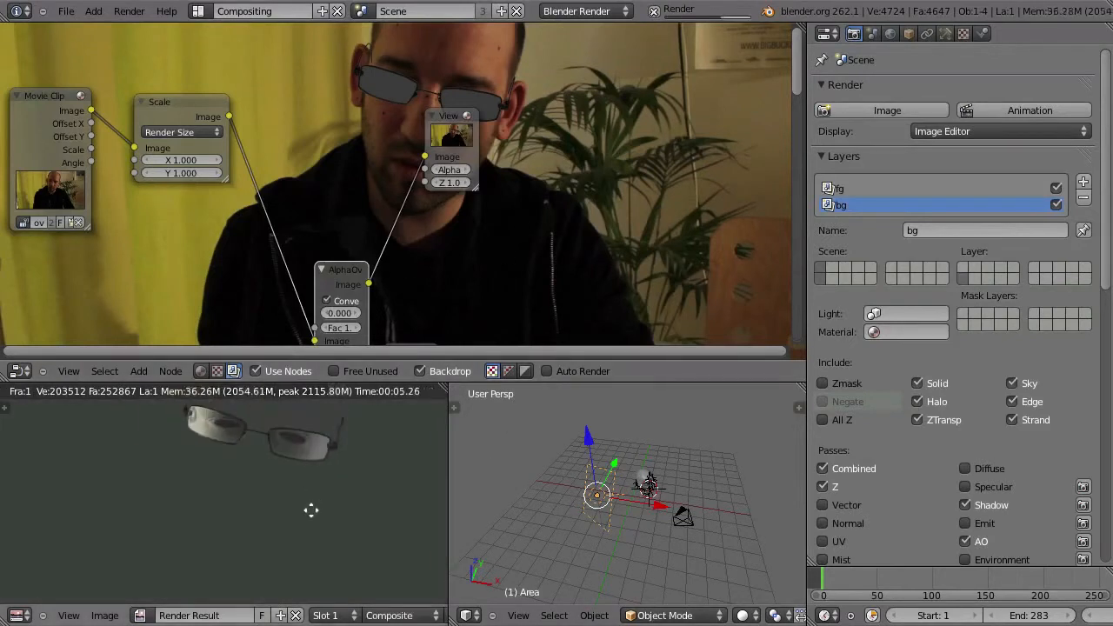
{"action": "key", "text": "ctrl+Up"}
{"action": "middle_click_drag", "start_coordinate": [561, 224], "coordinate": [538, 377]}
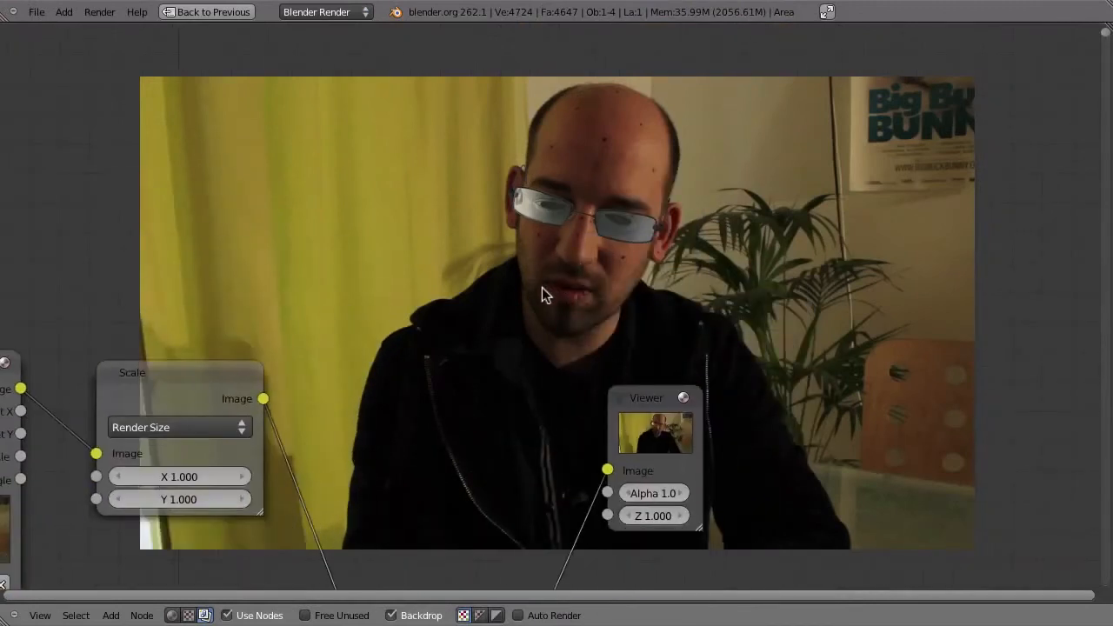
Render frame 1 again and maximize the node editor around the compositing nodes
{"action": "key", "text": "ctrl+Up"}
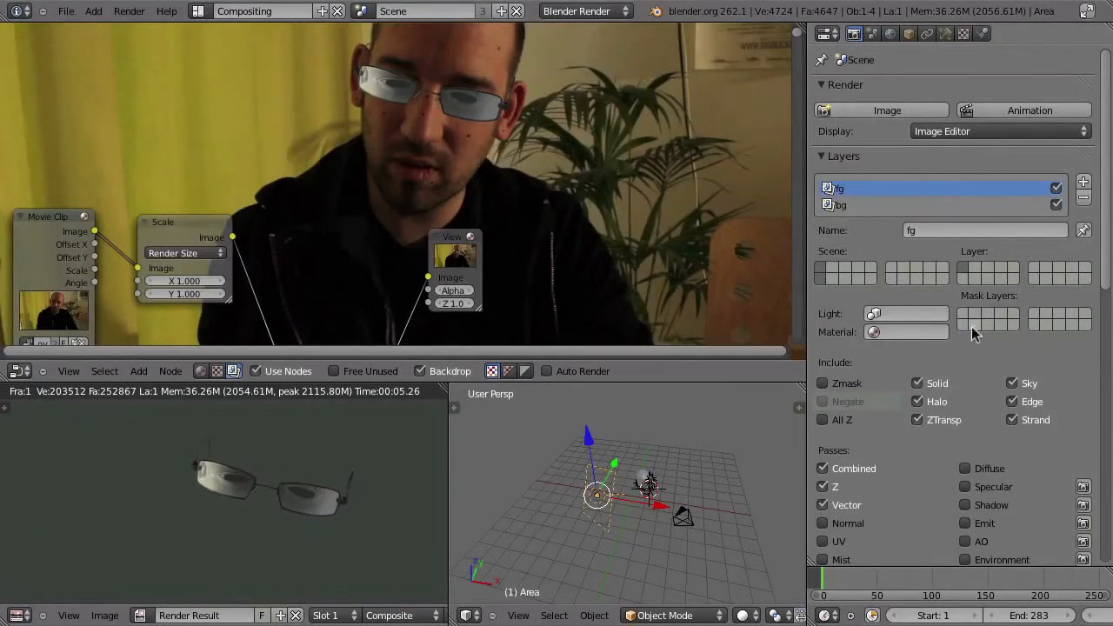
{"action": "left_click", "coordinate": [869, 109]}
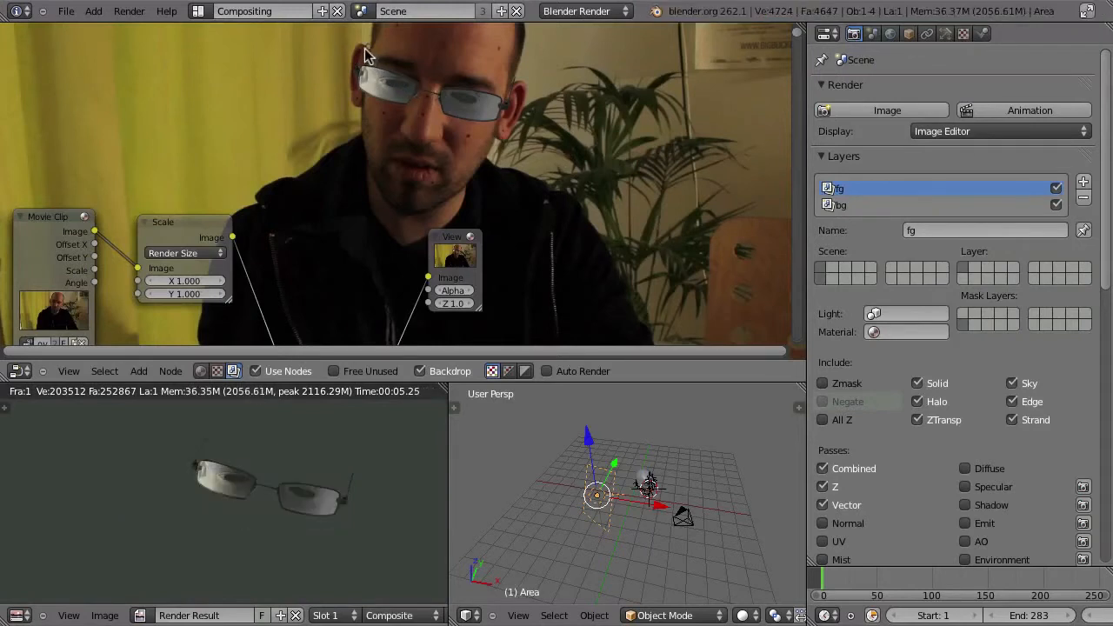
{"action": "middle_click_drag", "start_coordinate": [440, 105], "coordinate": [403, 69]}
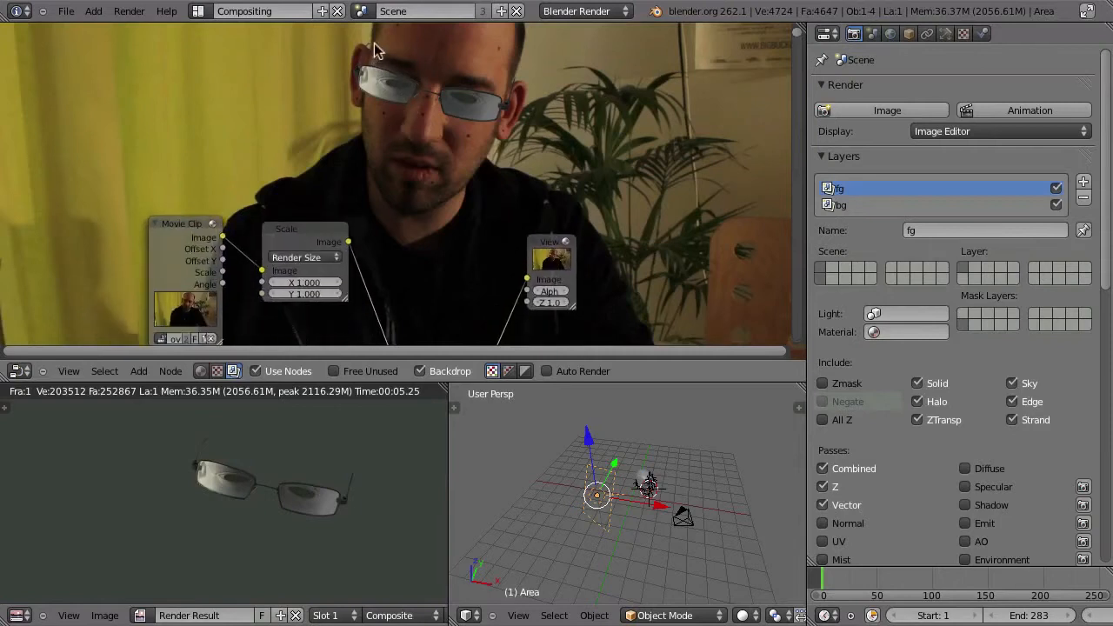
{"action": "middle_click_drag", "start_coordinate": [437, 176], "coordinate": [425, 30]}
{"action": "middle_click_drag", "start_coordinate": [429, 136], "coordinate": [547, 35]}
{"action": "key", "text": "ctrl+Up"}
{"action": "middle_click_drag", "start_coordinate": [540, 178], "coordinate": [610, 136]}
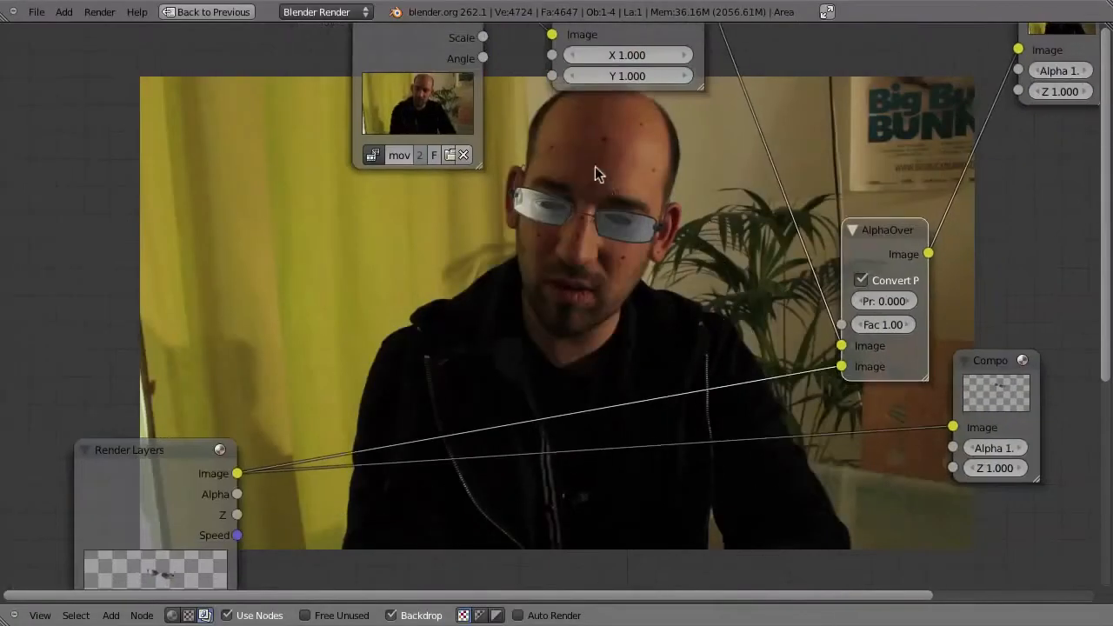
Rearrange the AlphaOver, Movie Clip and Scale nodes to make room for more nodes
{"action": "scroll", "coordinate": [600, 195], "scroll_direction": "down", "scroll_amount": 5}
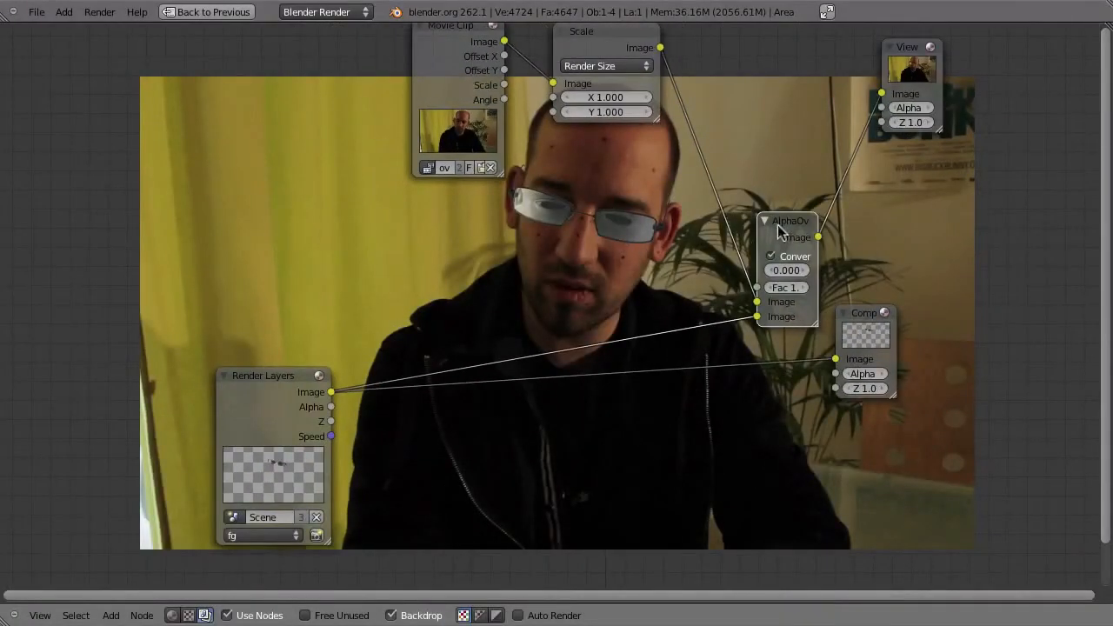
{"action": "left_click_drag", "start_coordinate": [789, 220], "coordinate": [801, 281]}
{"action": "middle_click_drag", "start_coordinate": [579, 232], "coordinate": [596, 344]}
{"action": "left_click_drag", "start_coordinate": [474, 141], "coordinate": [336, 68]}
{"action": "left_click_drag", "start_coordinate": [616, 144], "coordinate": [478, 58]}
Add a second Render Layers node, set it to the bg layer, and preview its output
{"action": "middle_click_drag", "start_coordinate": [501, 250], "coordinate": [490, 140]}
{"action": "key", "text": "shift+a"}
{"action": "mouse_move", "coordinate": [275, 193]}
{"action": "left_click", "coordinate": [334, 193]}
{"action": "left_click_drag", "start_coordinate": [368, 172], "coordinate": [150, 219]}
{"action": "left_click", "coordinate": [236, 318]}
{"action": "left_click", "coordinate": [238, 290]}
{"action": "left_click", "coordinate": [154, 228], "text": "ctrl+shift"}
Add an Invert node beside the bg Render Layers node and feed it the layer's Alpha output
{"action": "middle_click_drag", "start_coordinate": [554, 256], "coordinate": [593, 235]}
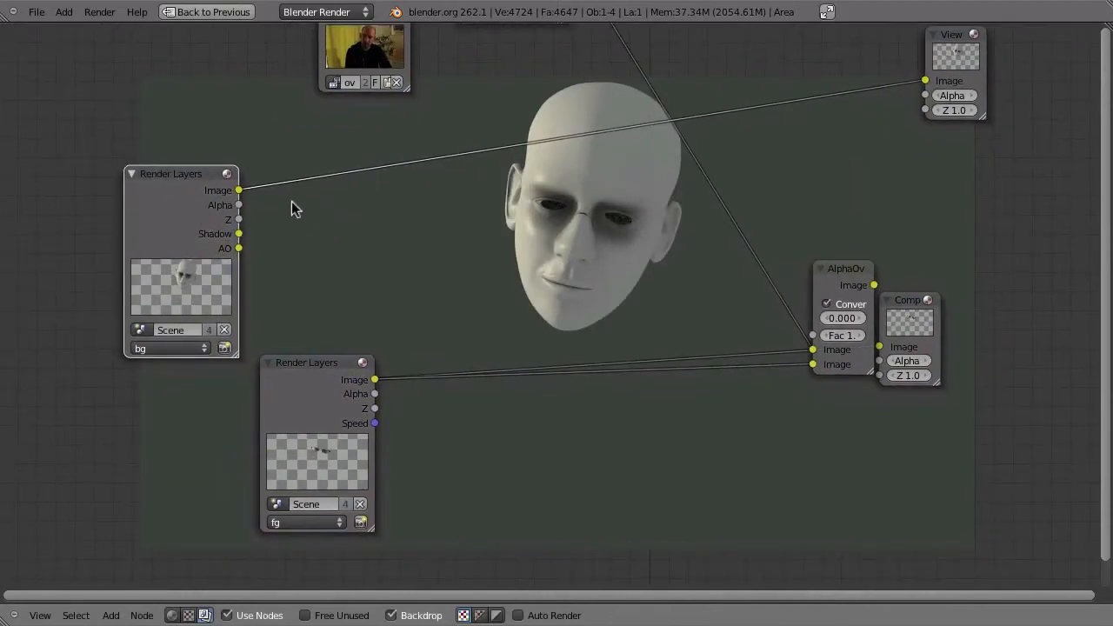
{"action": "key", "text": "shift+a"}
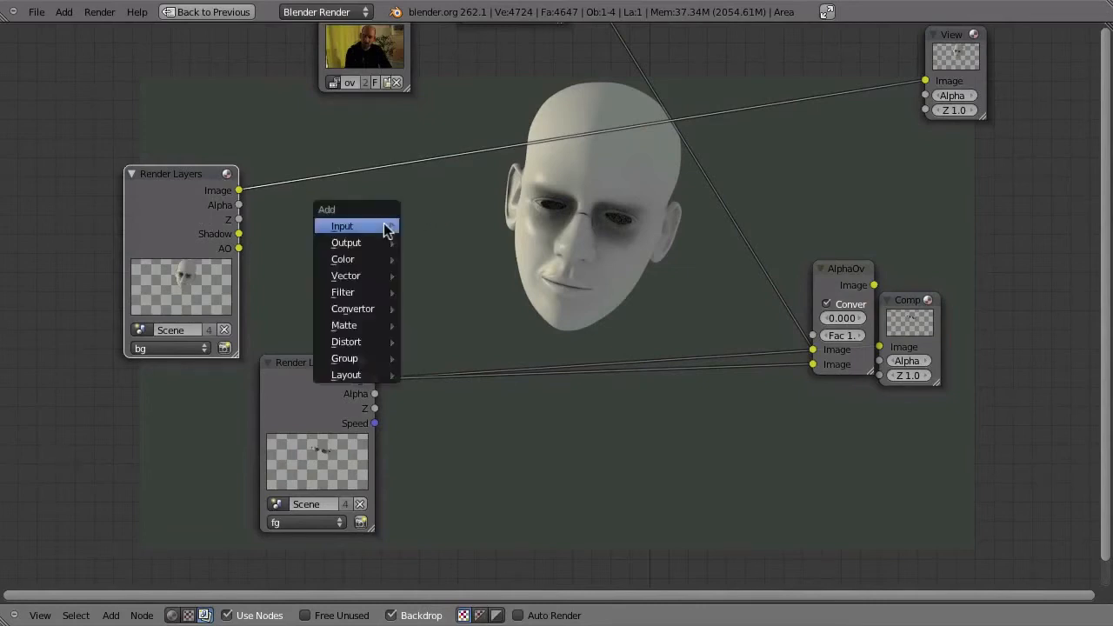
{"action": "mouse_move", "coordinate": [360, 259]}
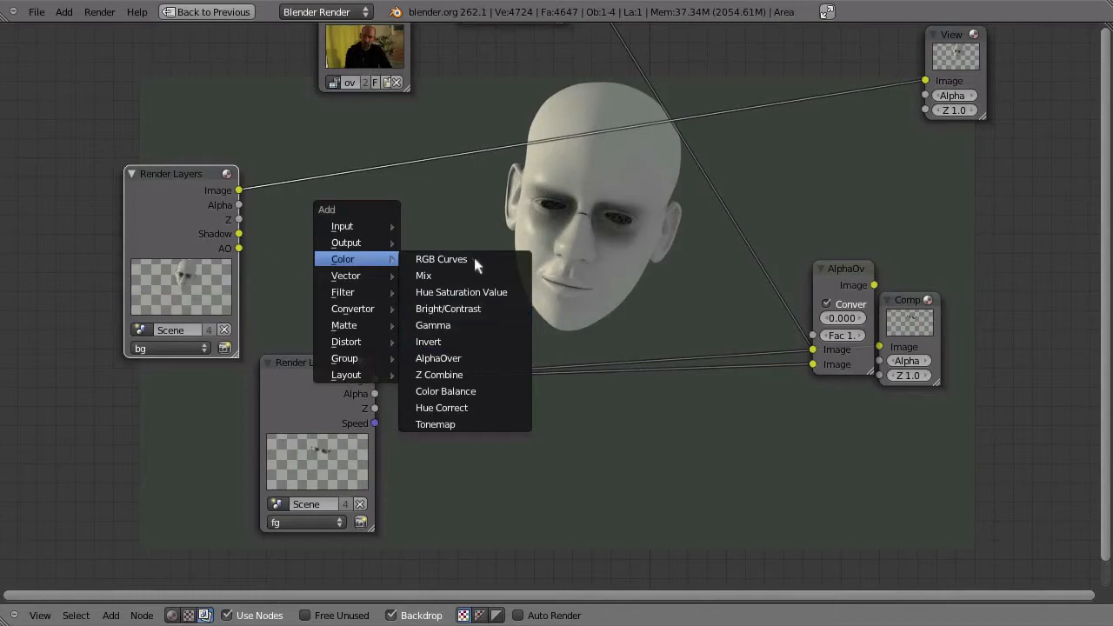
{"action": "left_click", "coordinate": [433, 341]}
{"action": "left_click", "coordinate": [365, 188]}
{"action": "left_click_drag", "start_coordinate": [239, 205], "coordinate": [348, 289]}
{"action": "left_click_drag", "start_coordinate": [388, 199], "coordinate": [368, 167]}
Add a Mix node in Add mode combining the inverted alpha with the bg layer's AO pass, and preview it
{"action": "key", "text": "shift+a"}
{"action": "mouse_move", "coordinate": [509, 214]}
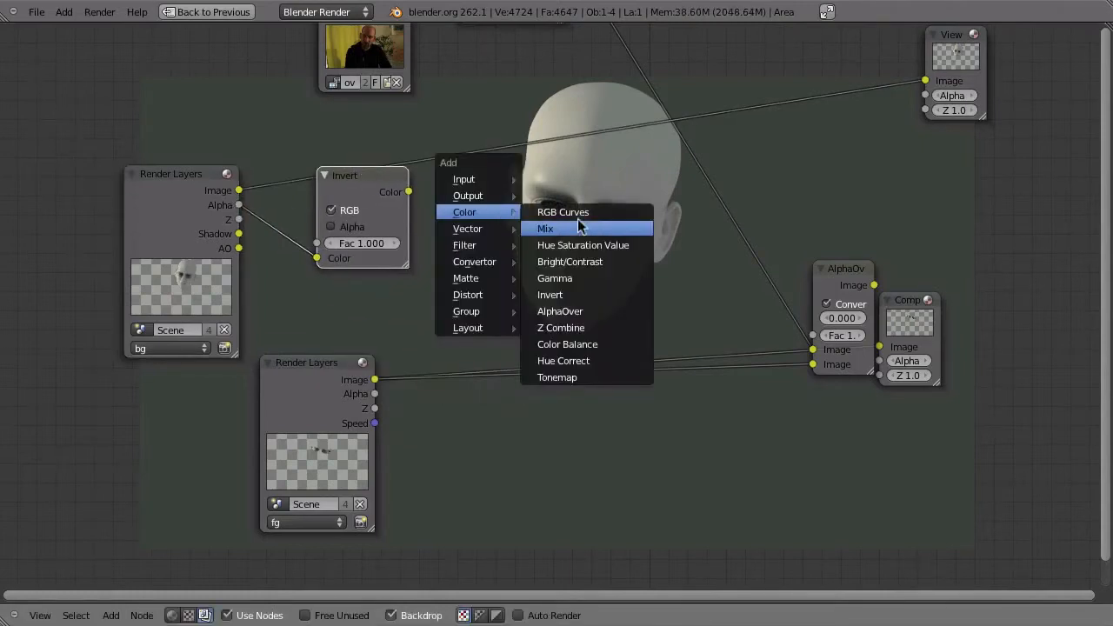
{"action": "left_click", "coordinate": [587, 227]}
{"action": "left_click_drag", "start_coordinate": [607, 225], "coordinate": [534, 213]}
{"action": "left_click_drag", "start_coordinate": [418, 192], "coordinate": [500, 284]}
{"action": "left_click", "coordinate": [524, 251]}
{"action": "left_click", "coordinate": [532, 278]}
{"action": "left_click_drag", "start_coordinate": [540, 210], "coordinate": [516, 201]}
{"action": "left_click_drag", "start_coordinate": [239, 248], "coordinate": [479, 286]}
{"action": "left_click_drag", "start_coordinate": [511, 174], "coordinate": [506, 186]}
{"action": "left_click", "coordinate": [507, 186], "text": "ctrl+shift"}
Insert a Mix node in Multiply mode between Scale and AlphaOver, feed it the Add node's result, and preview it
{"action": "middle_click_drag", "start_coordinate": [628, 273], "coordinate": [451, 423]}
{"action": "left_click_drag", "start_coordinate": [779, 202], "coordinate": [916, 182]}
{"action": "middle_click_drag", "start_coordinate": [571, 256], "coordinate": [587, 278]}
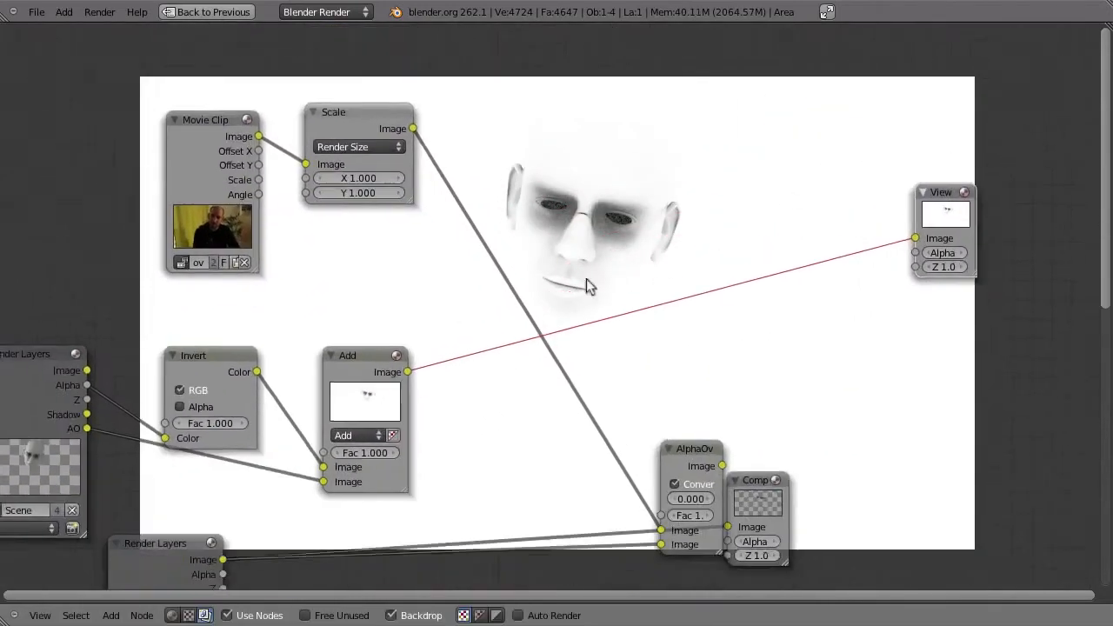
{"action": "key", "text": "shift+a"}
{"action": "mouse_move", "coordinate": [563, 213]}
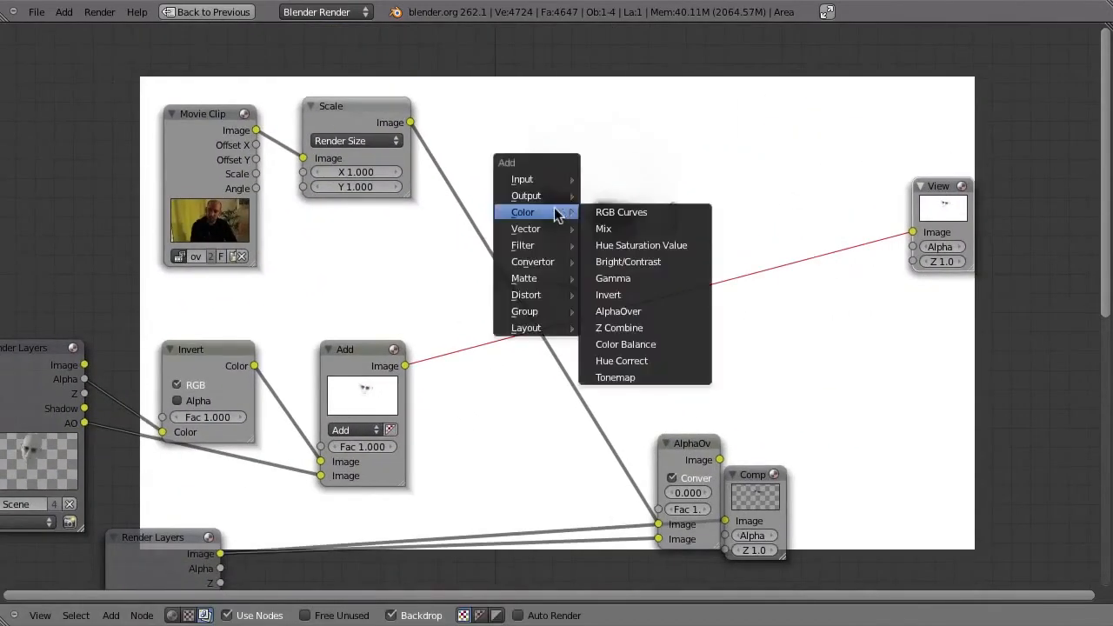
{"action": "left_click", "coordinate": [646, 224]}
{"action": "left_click", "coordinate": [576, 159]}
{"action": "left_click", "coordinate": [591, 227]}
{"action": "left_click", "coordinate": [578, 269]}
{"action": "left_click_drag", "start_coordinate": [413, 364], "coordinate": [585, 277]}
{"action": "left_click_drag", "start_coordinate": [635, 163], "coordinate": [512, 279]}
{"action": "left_click", "coordinate": [520, 285], "text": "ctrl+shift"}
Examine the multiplied footage around the head and preview the Add node's output for comparison
{"action": "middle_click_drag", "start_coordinate": [538, 307], "coordinate": [318, 489]}
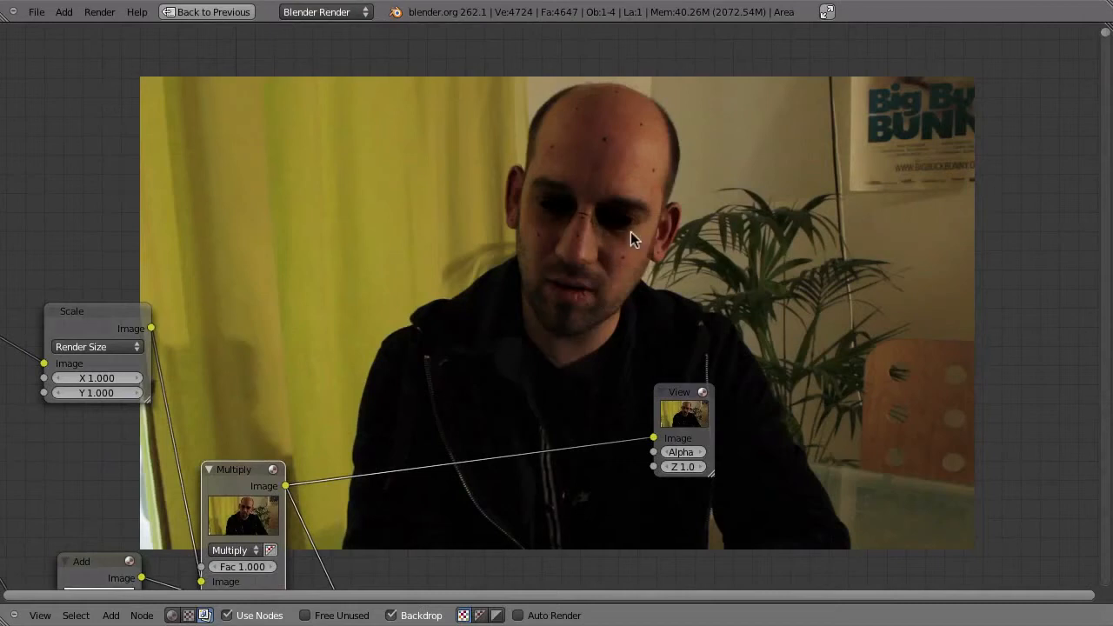
{"action": "middle_click_drag", "start_coordinate": [628, 303], "coordinate": [599, 278]}
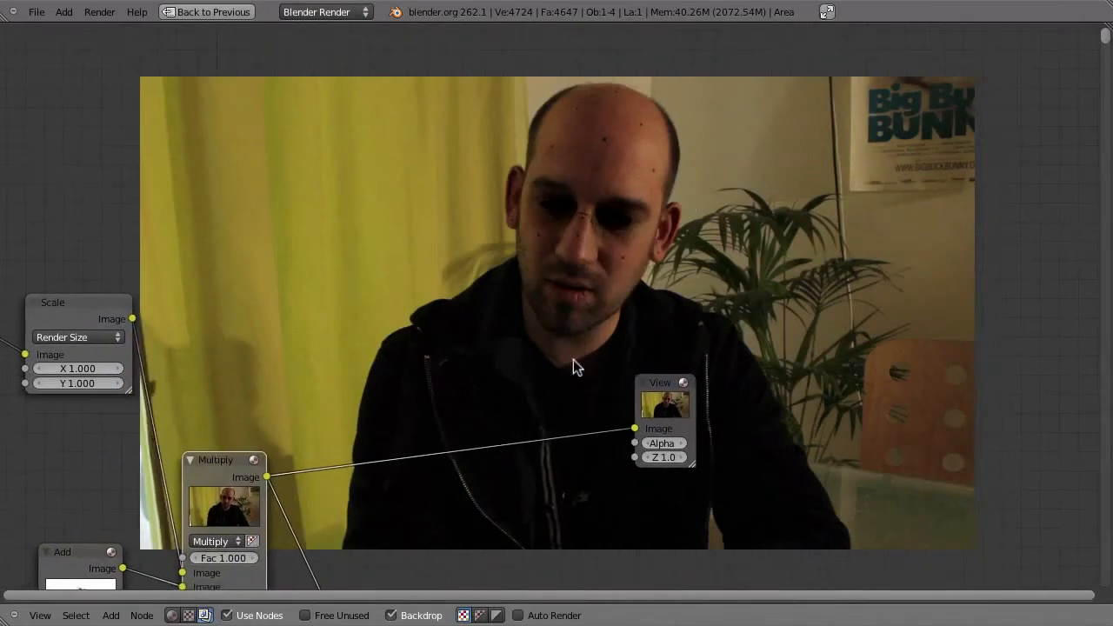
{"action": "middle_click_drag", "start_coordinate": [573, 360], "coordinate": [645, 215]}
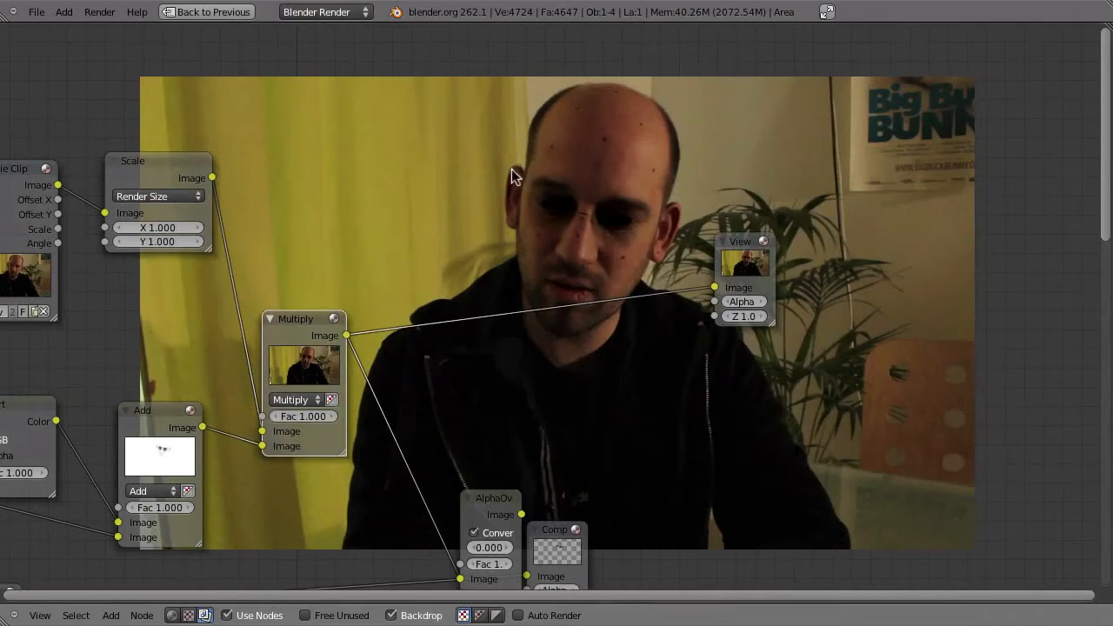
{"action": "left_click", "coordinate": [160, 413], "text": "ctrl+shift"}
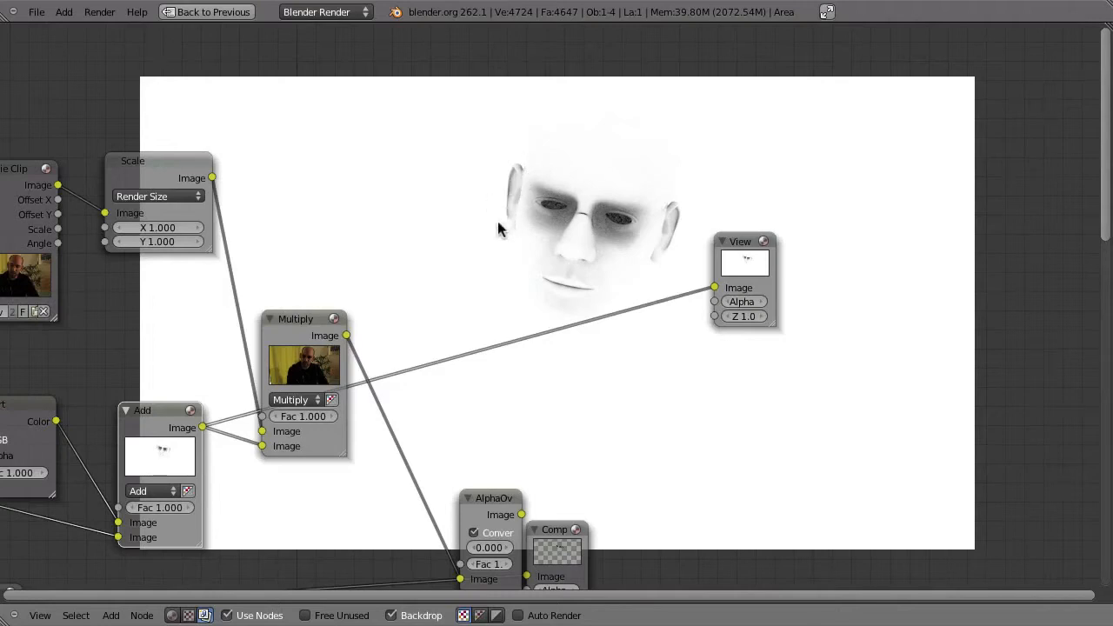
Move the Composite and AlphaOver nodes apart and preview the AlphaOver output over the footage
{"action": "middle_click_drag", "start_coordinate": [501, 513], "coordinate": [509, 318]}
{"action": "left_click_drag", "start_coordinate": [587, 361], "coordinate": [1028, 474]}
{"action": "left_click_drag", "start_coordinate": [528, 322], "coordinate": [569, 330]}
{"action": "left_click_drag", "start_coordinate": [526, 330], "coordinate": [665, 341]}
{"action": "left_click", "coordinate": [632, 322], "text": "ctrl+shift"}
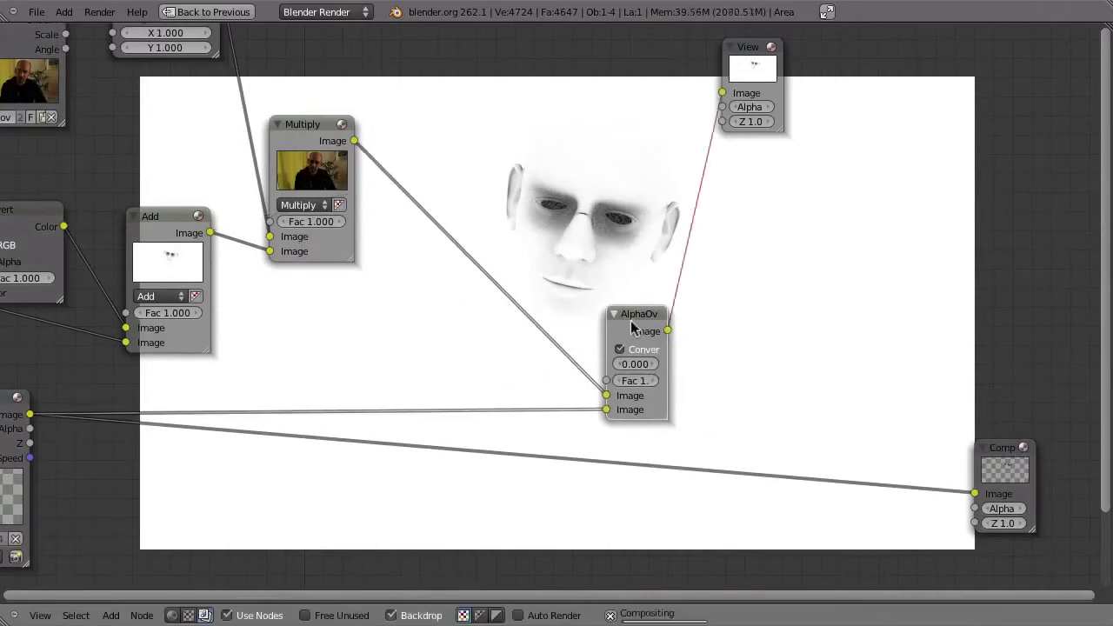
{"action": "middle_click_drag", "start_coordinate": [702, 396], "coordinate": [773, 427]}
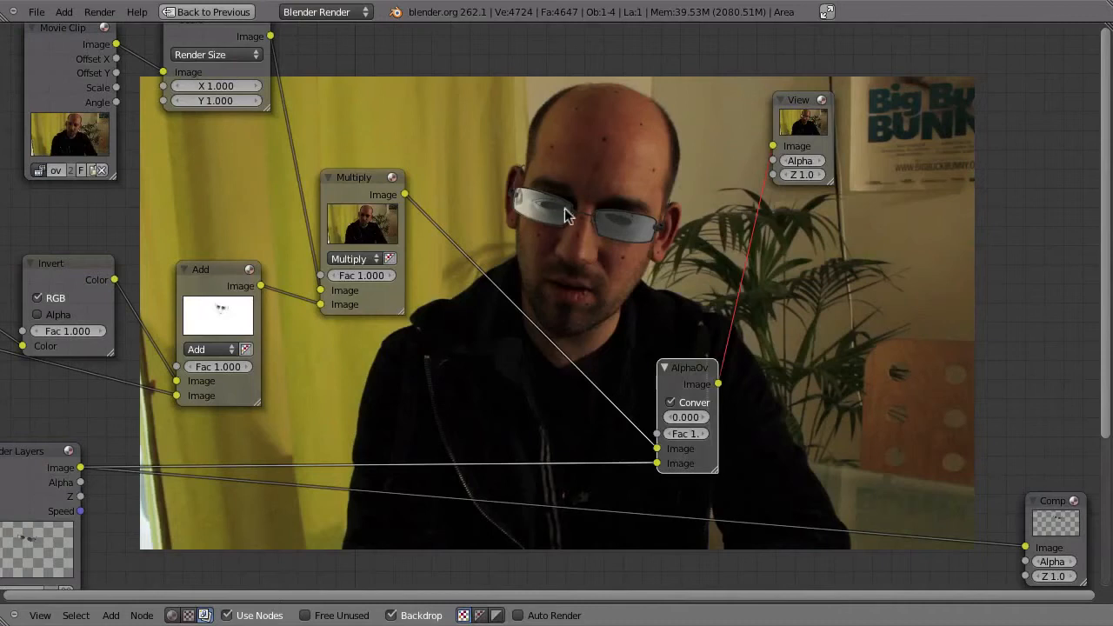
{"action": "middle_click_drag", "start_coordinate": [656, 287], "coordinate": [626, 293]}
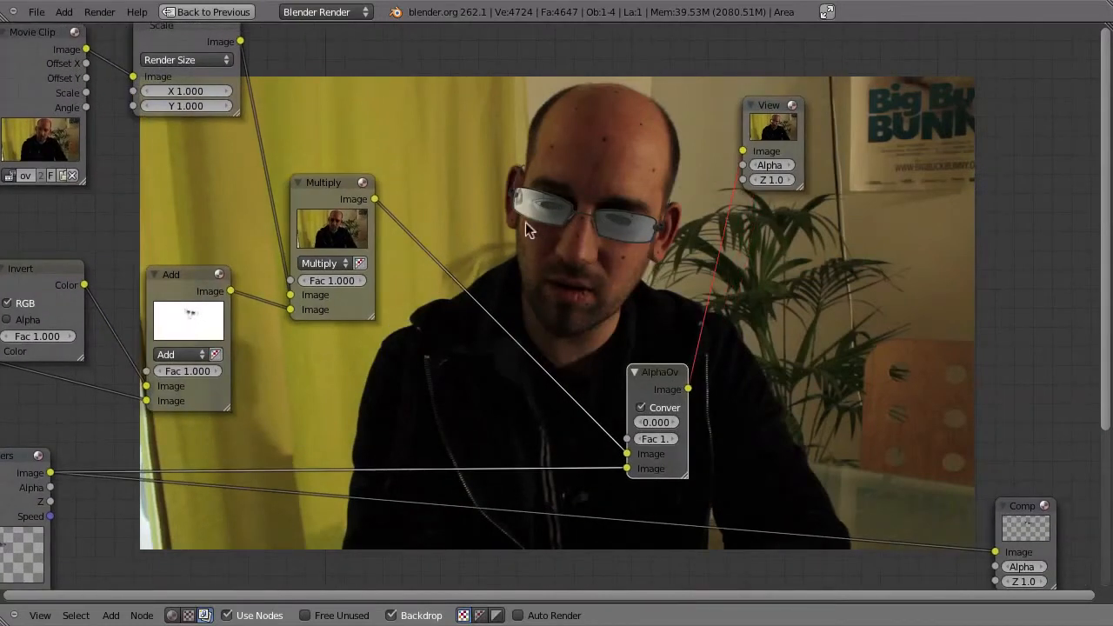
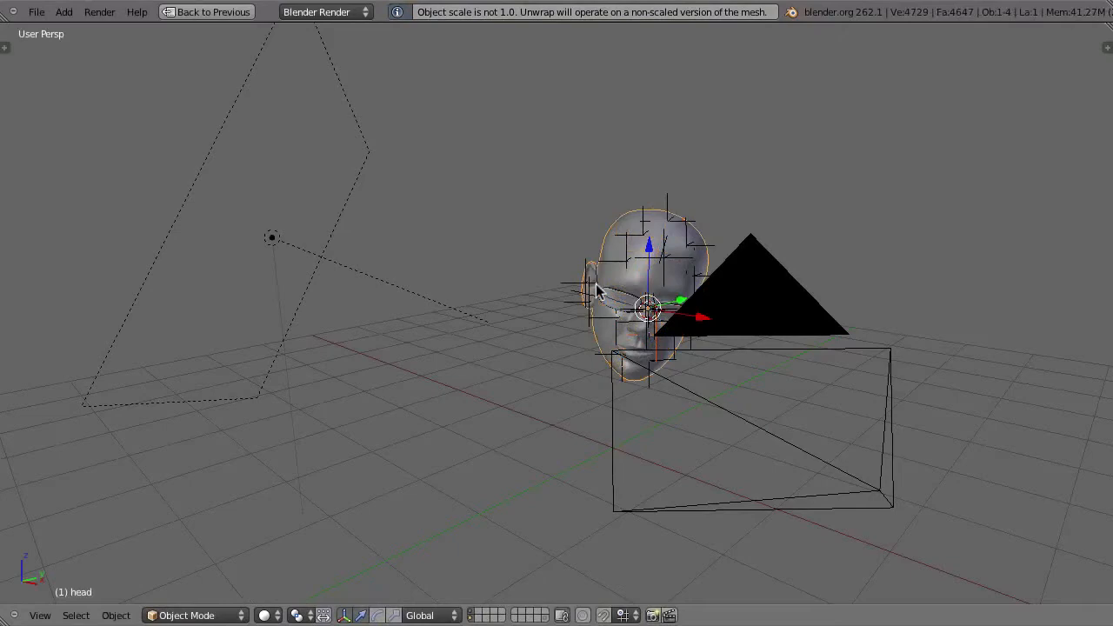
Return to the multi-editor layout and add a UV Project modifier to the head
{"action": "key", "text": "ctrl+Up"}
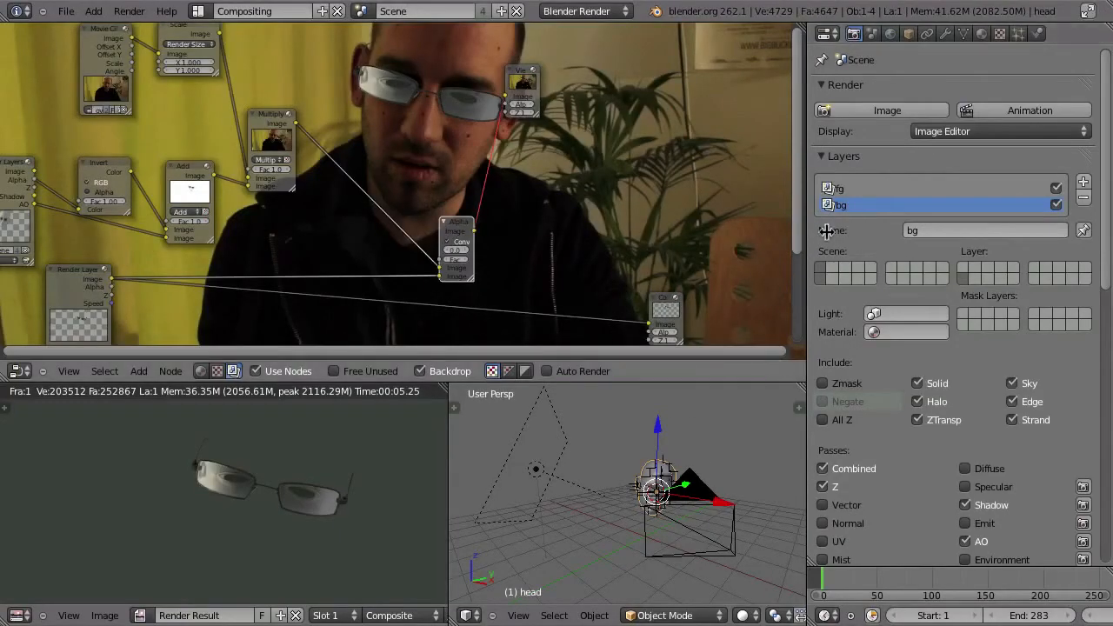
{"action": "left_click", "coordinate": [945, 34]}
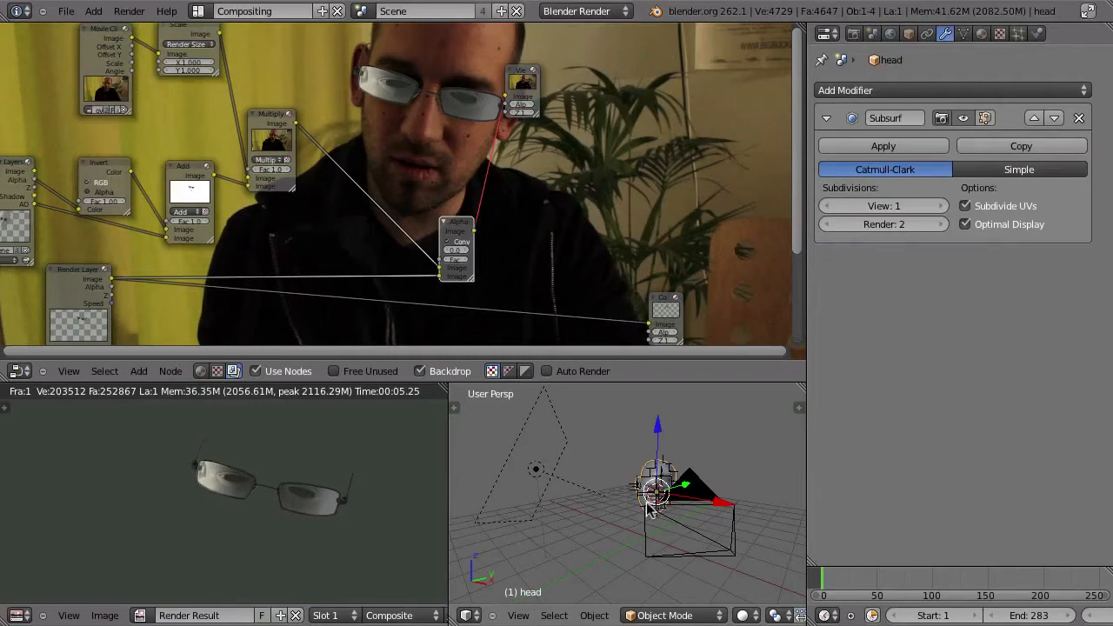
{"action": "left_click", "coordinate": [885, 91]}
{"action": "left_click", "coordinate": [863, 90]}
{"action": "left_click", "coordinate": [848, 90]}
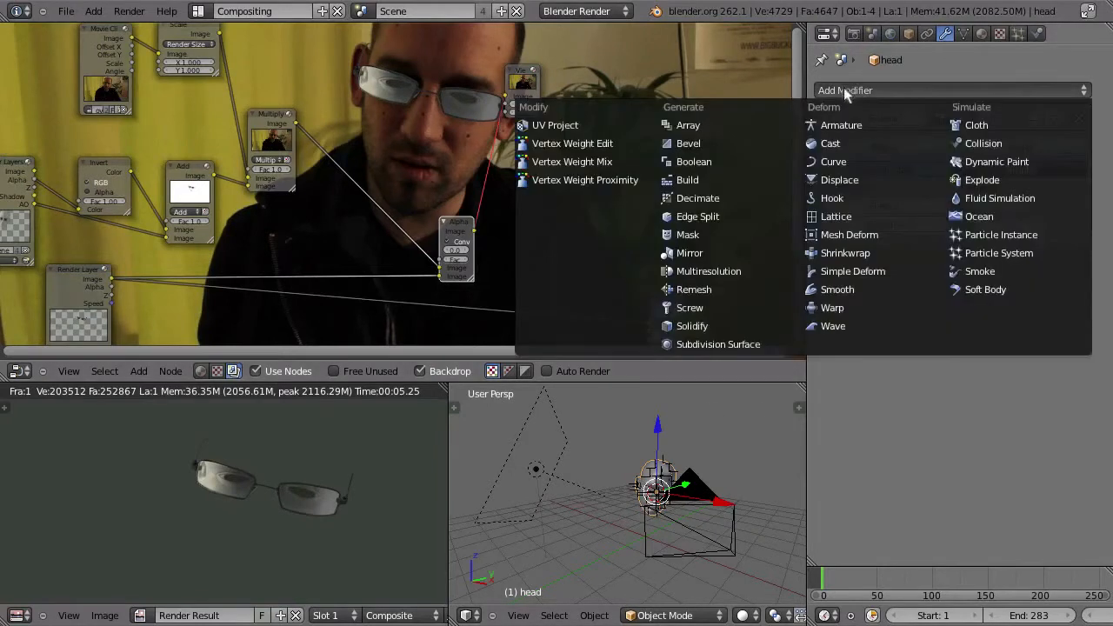
{"action": "left_click", "coordinate": [555, 125]}
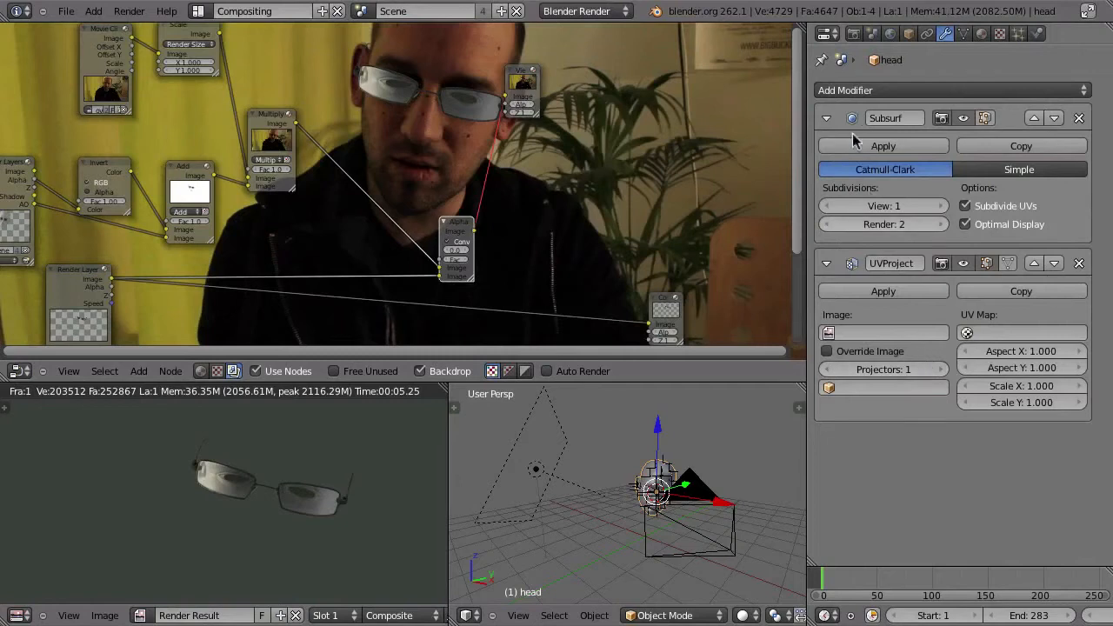
Configure the UV Project modifier with Camera as projector, UVMap as UV map and Aspect X of 1920/1088
{"action": "left_click", "coordinate": [860, 398]}
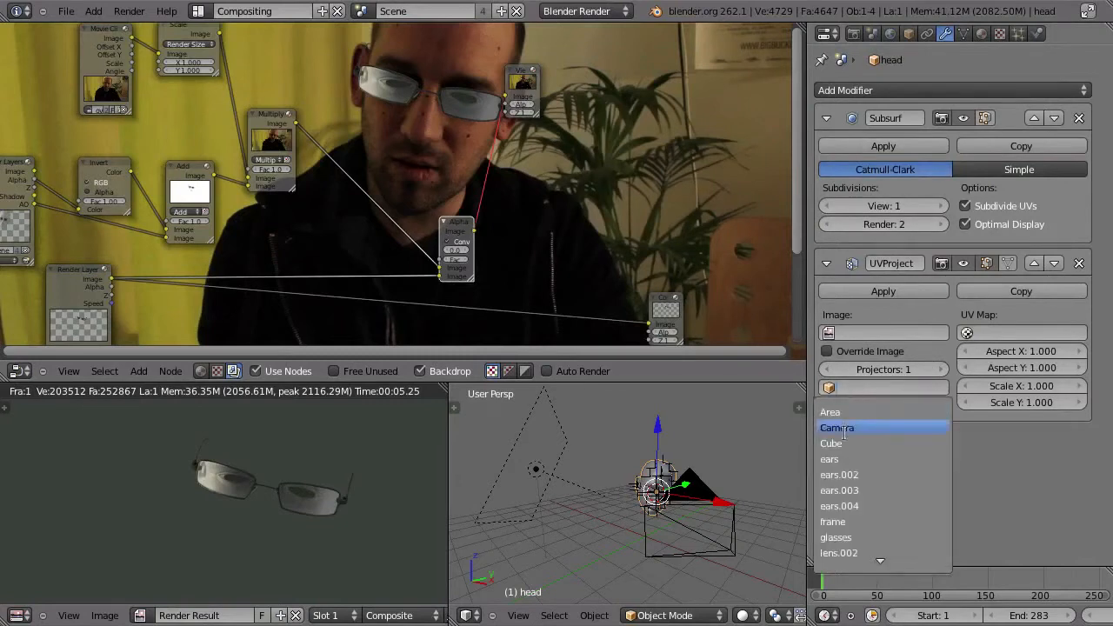
{"action": "left_click", "coordinate": [843, 427]}
{"action": "left_click", "coordinate": [1002, 333]}
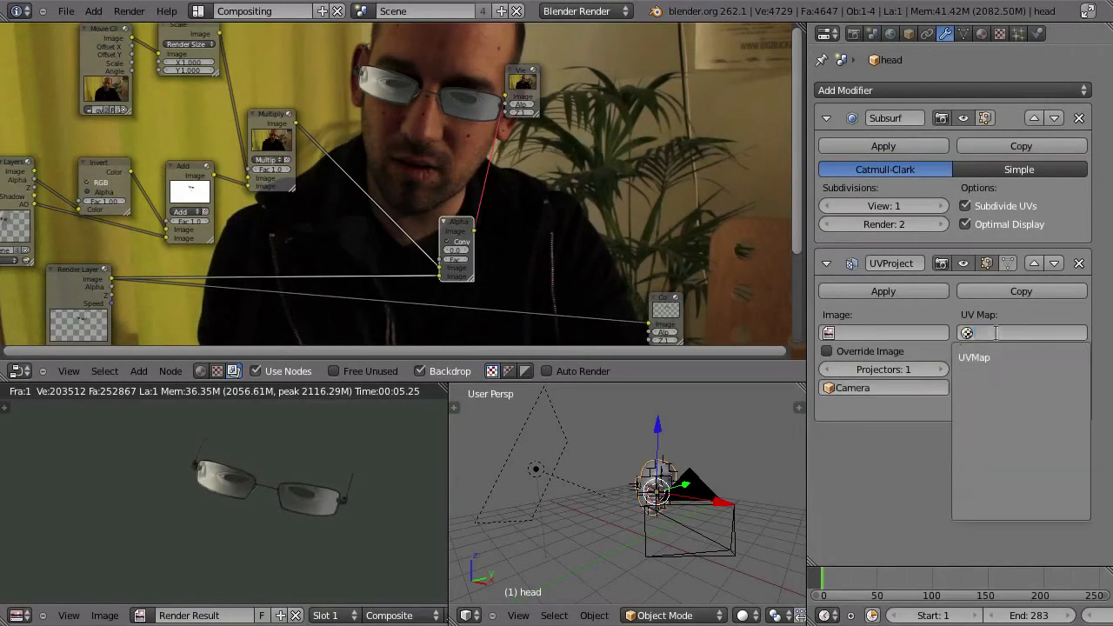
{"action": "left_click", "coordinate": [1019, 357]}
{"action": "left_click", "coordinate": [1009, 352]}
{"action": "type", "text": "1920/1088"}
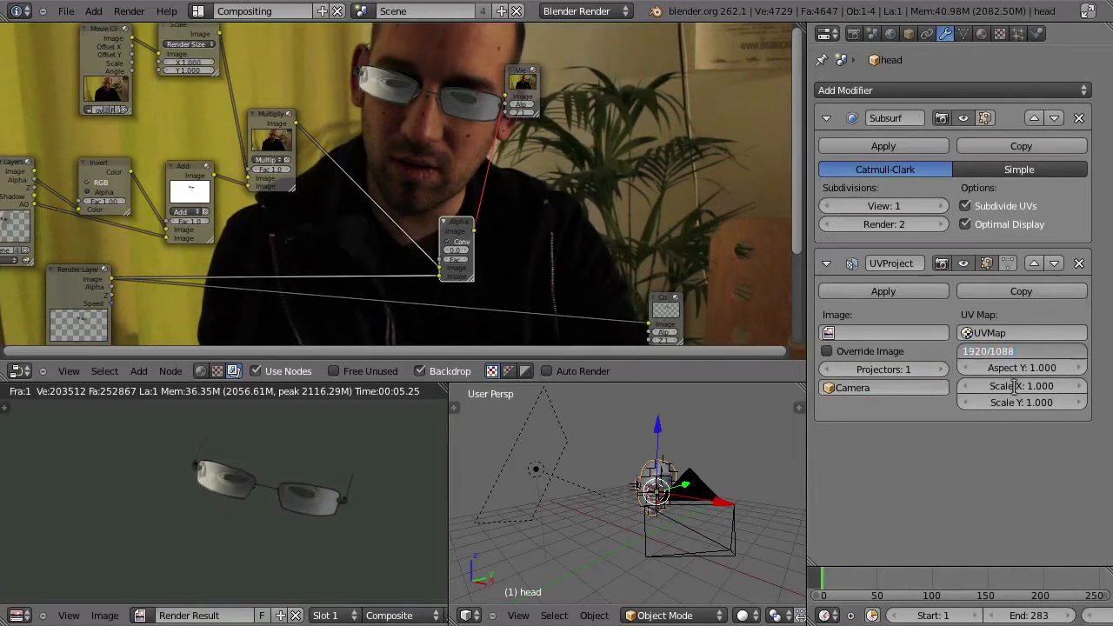
{"action": "key", "text": "Return"}
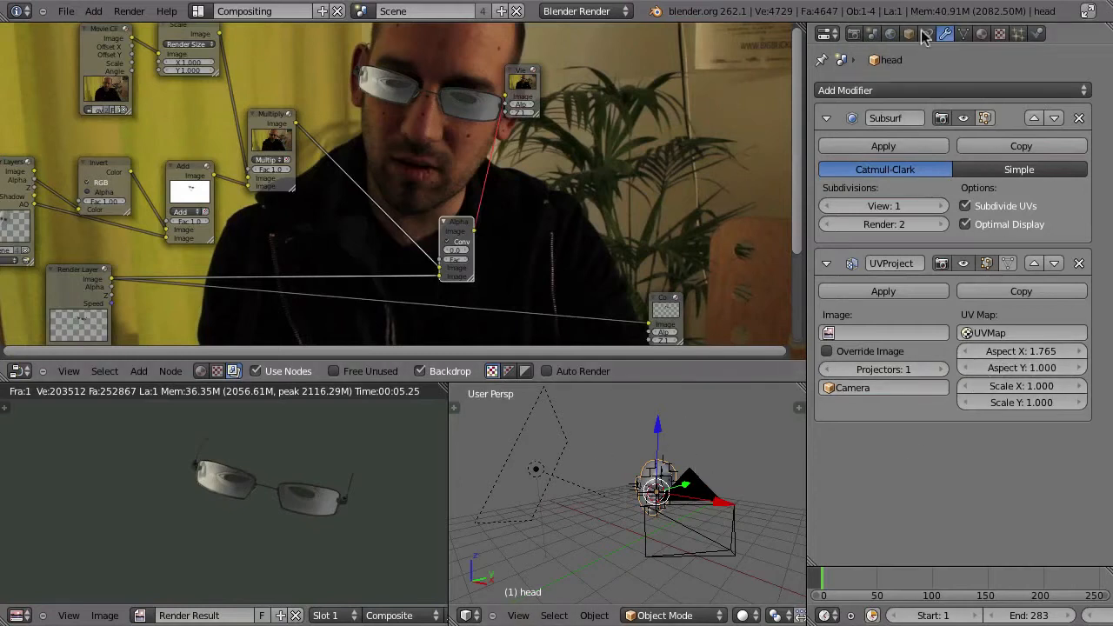
Create a new shadeless material for the head and name it projection
{"action": "left_click", "coordinate": [983, 34]}
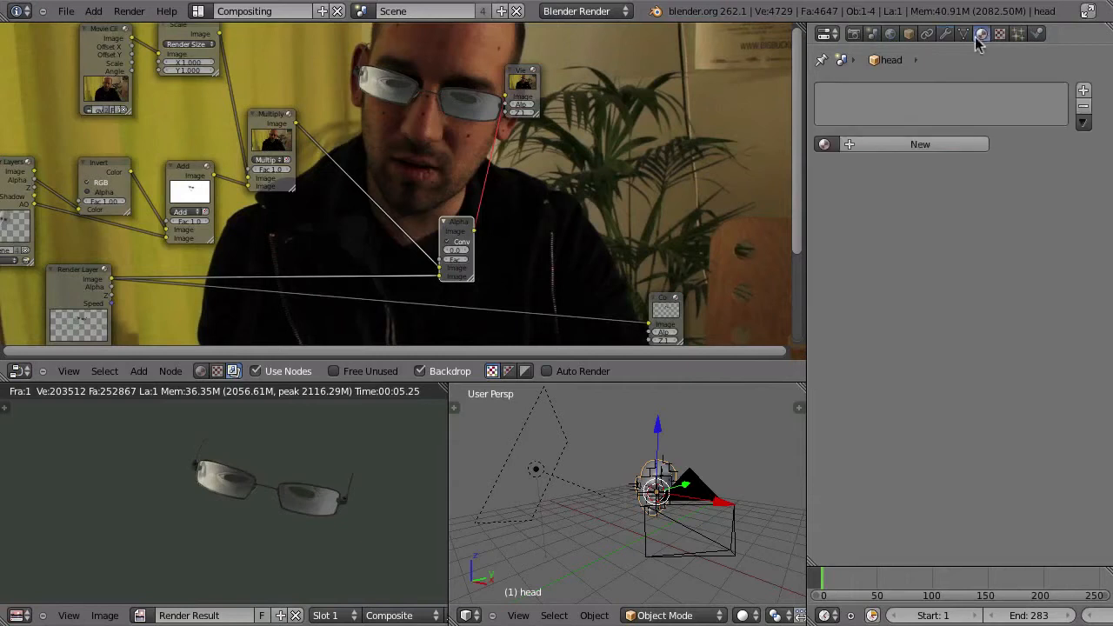
{"action": "left_click", "coordinate": [915, 139]}
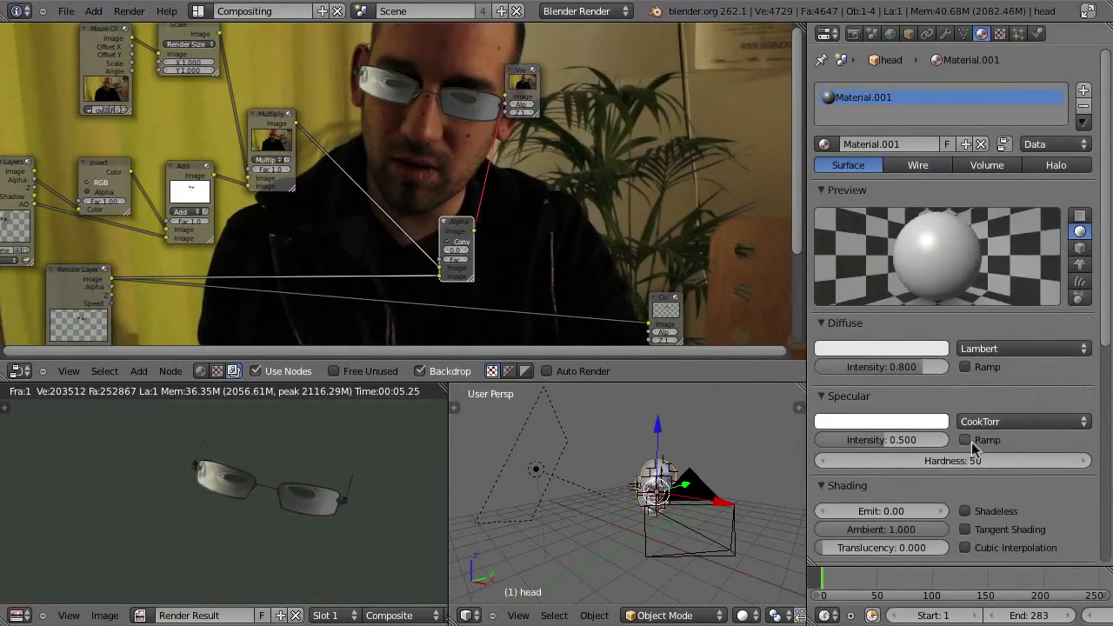
{"action": "left_click", "coordinate": [965, 511]}
{"action": "left_click", "coordinate": [895, 150]}
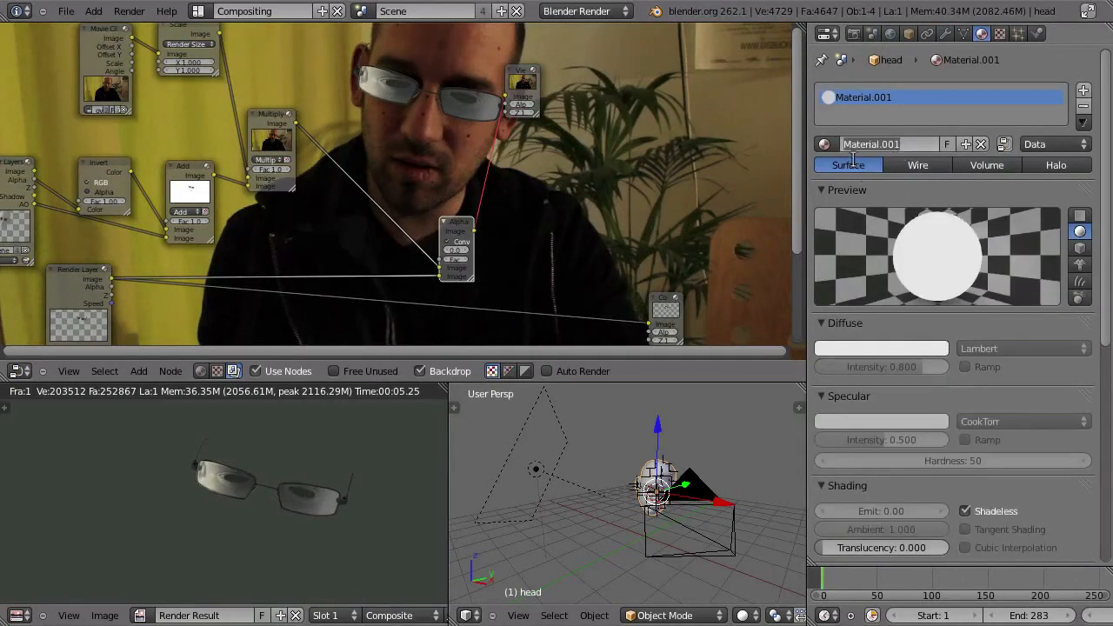
{"action": "type", "text": "g"}
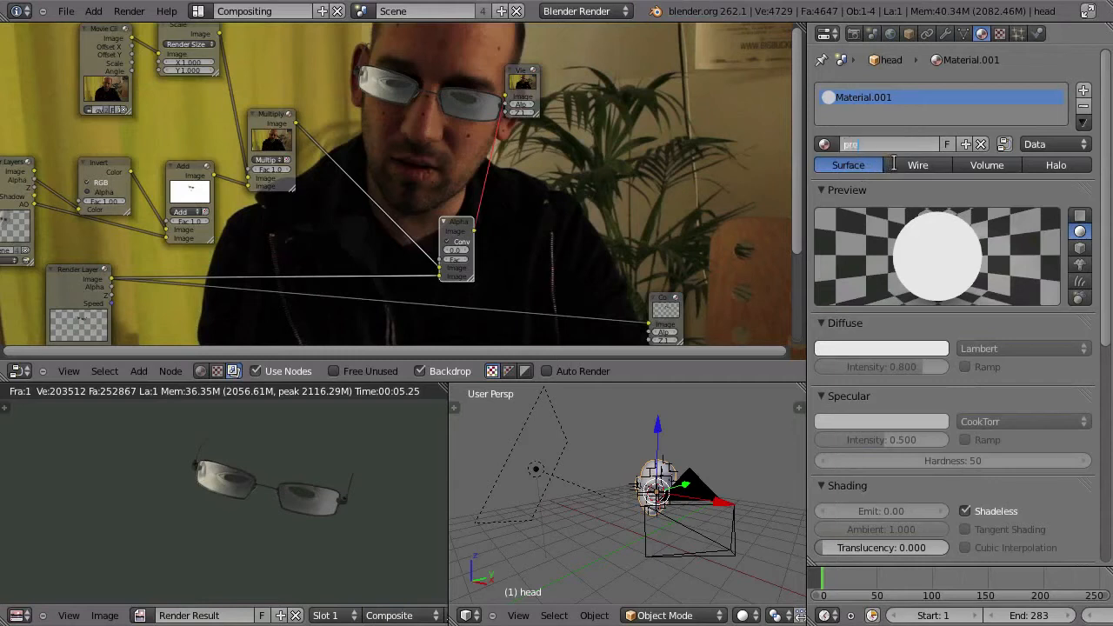
{"action": "type", "text": "rojection"}
{"action": "key", "text": "Return"}
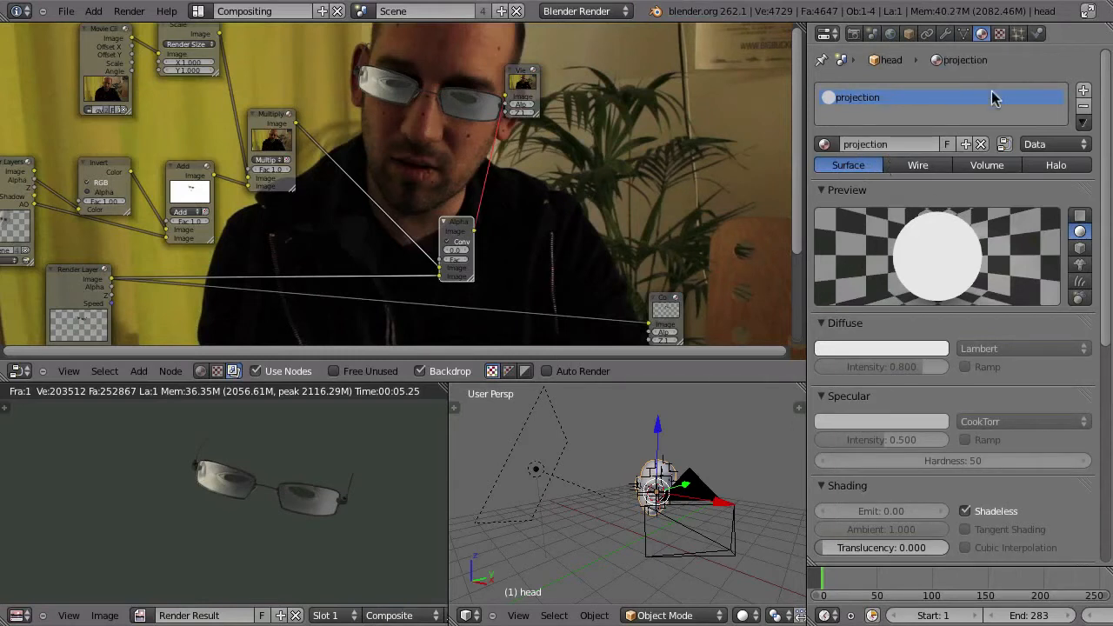
Add a new texture to the projection material and set its type to Image or Movie
{"action": "left_click", "coordinate": [1001, 33]}
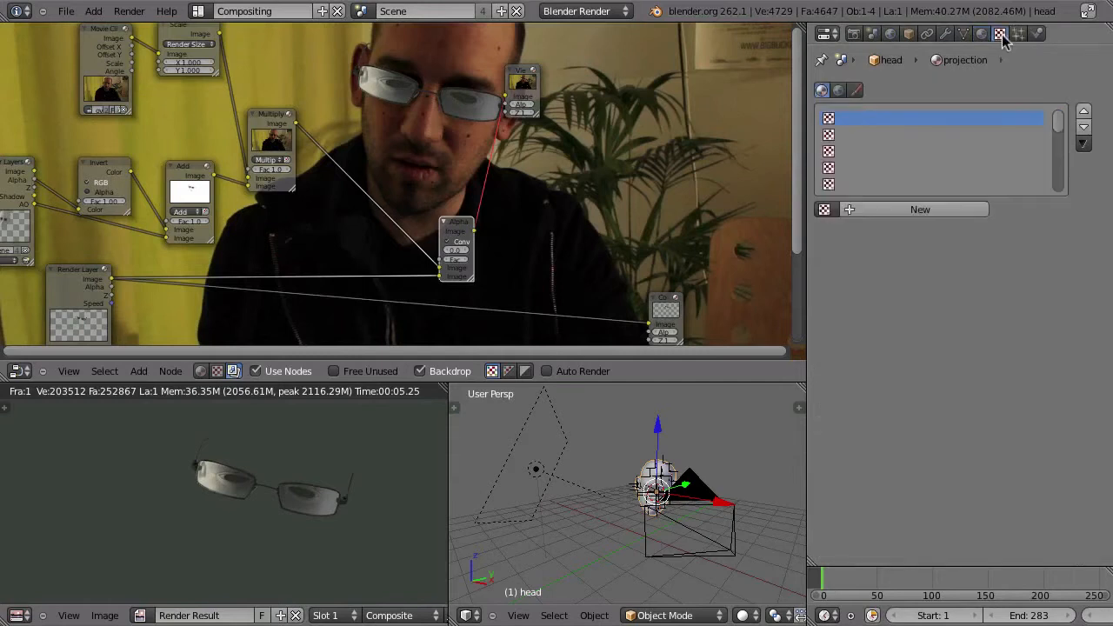
{"action": "left_click", "coordinate": [932, 210]}
{"action": "left_click", "coordinate": [926, 230]}
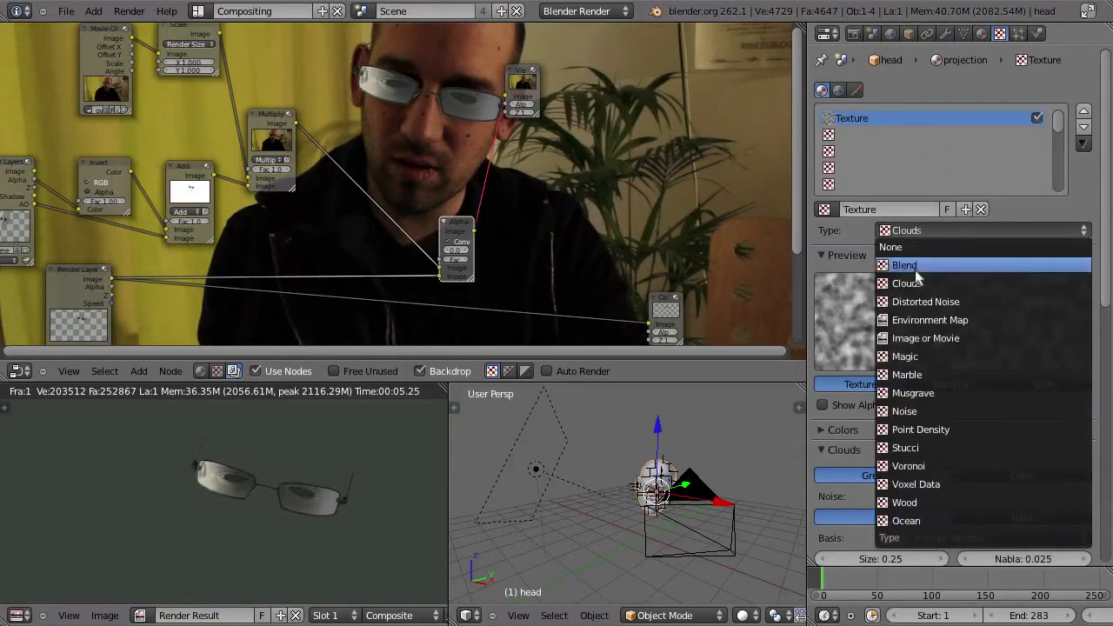
{"action": "left_click", "coordinate": [909, 337]}
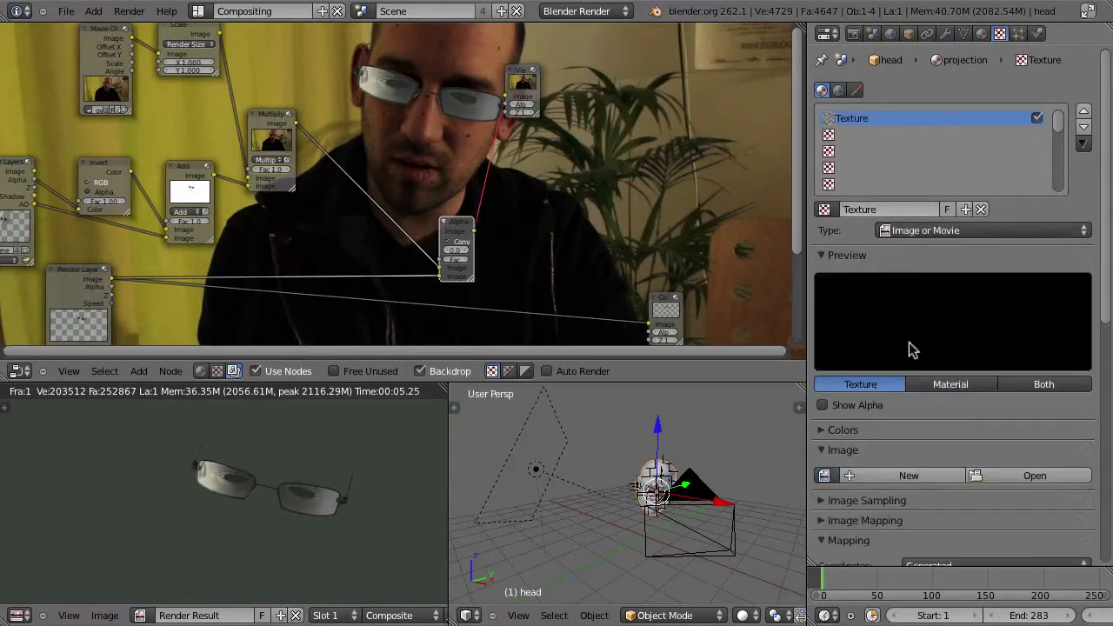
Load MVI_2920.mov from the Object_Tracking/Head_Track footage folder as the projection texture's image
{"action": "left_click", "coordinate": [1026, 478]}
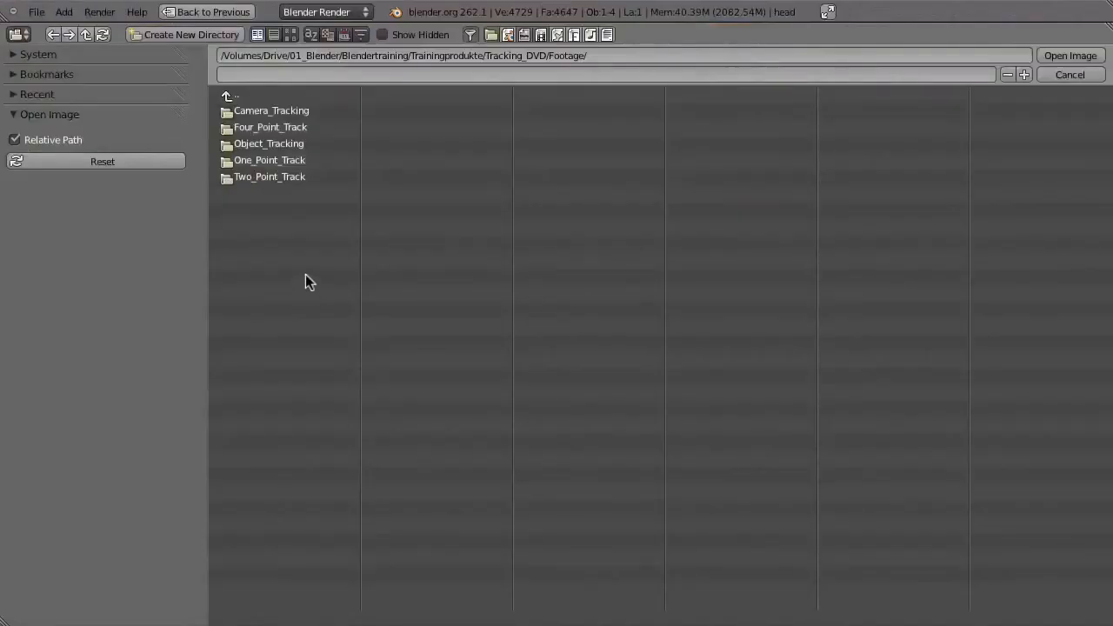
{"action": "left_click", "coordinate": [248, 144]}
{"action": "left_click", "coordinate": [247, 113]}
{"action": "left_click", "coordinate": [277, 110]}
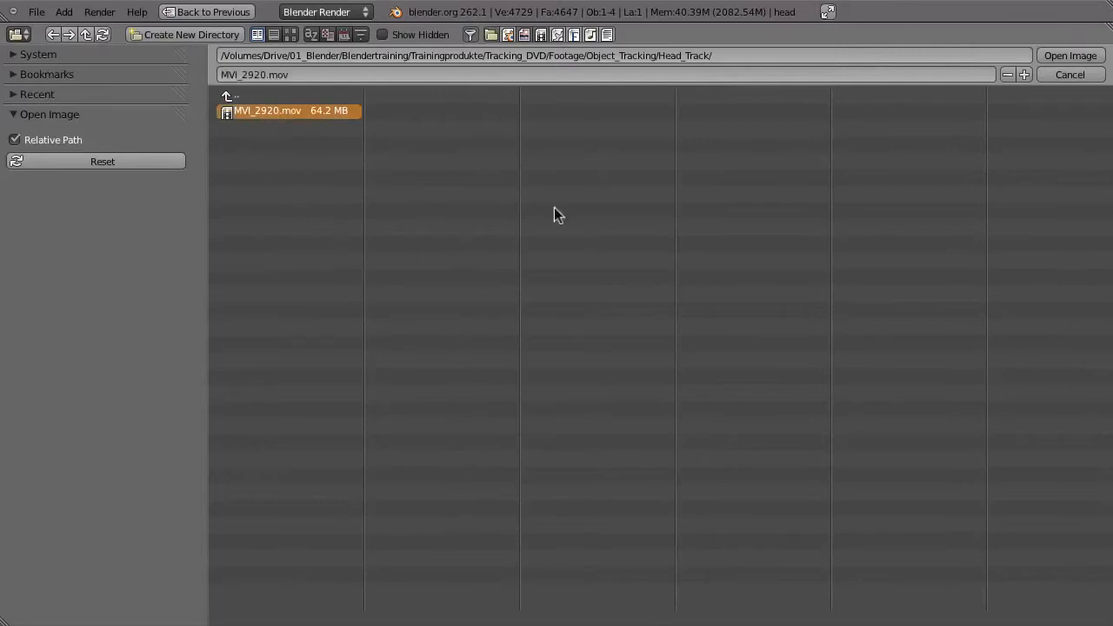
{"action": "left_click", "coordinate": [1070, 56]}
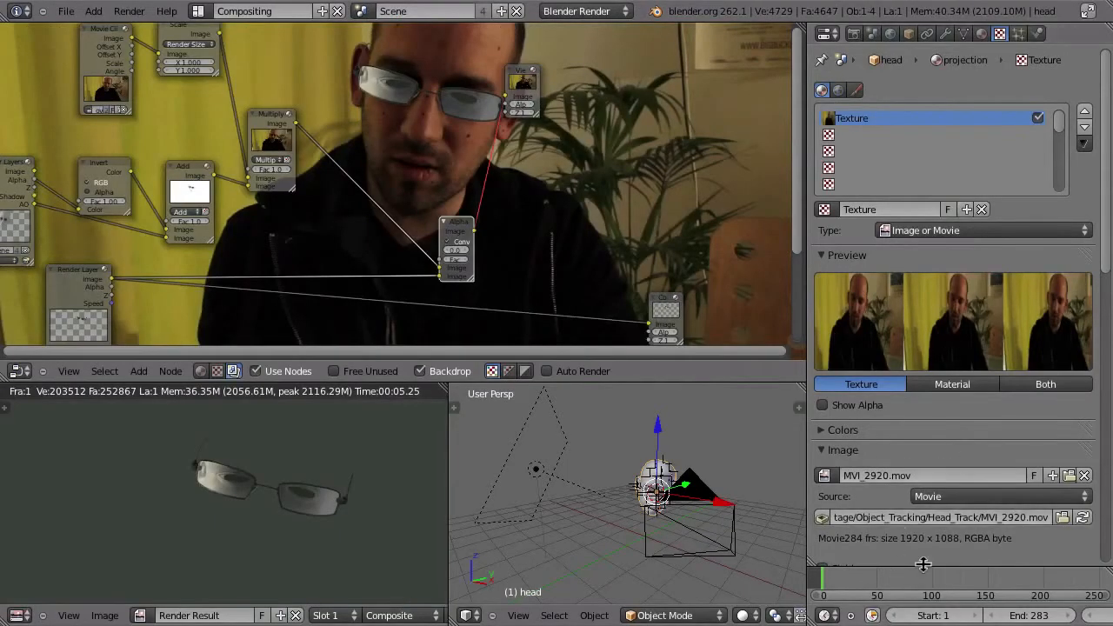
Match the texture's frame count to the movie length and enable Auto Refresh
{"action": "scroll", "coordinate": [961, 452], "scroll_direction": "down", "scroll_amount": 8}
{"action": "left_click", "coordinate": [878, 373]}
{"action": "left_click", "coordinate": [967, 372]}
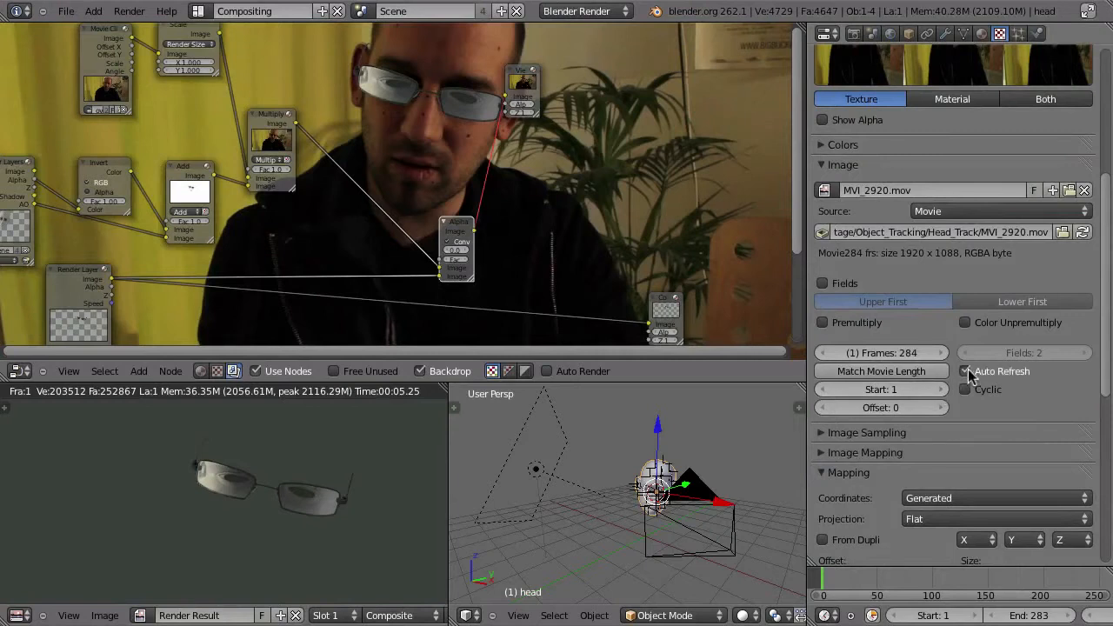
Set the texture's mapping coordinates to UV and choose UVMap as its map
{"action": "left_click", "coordinate": [939, 505]}
{"action": "left_click", "coordinate": [924, 428]}
{"action": "left_click", "coordinate": [948, 519]}
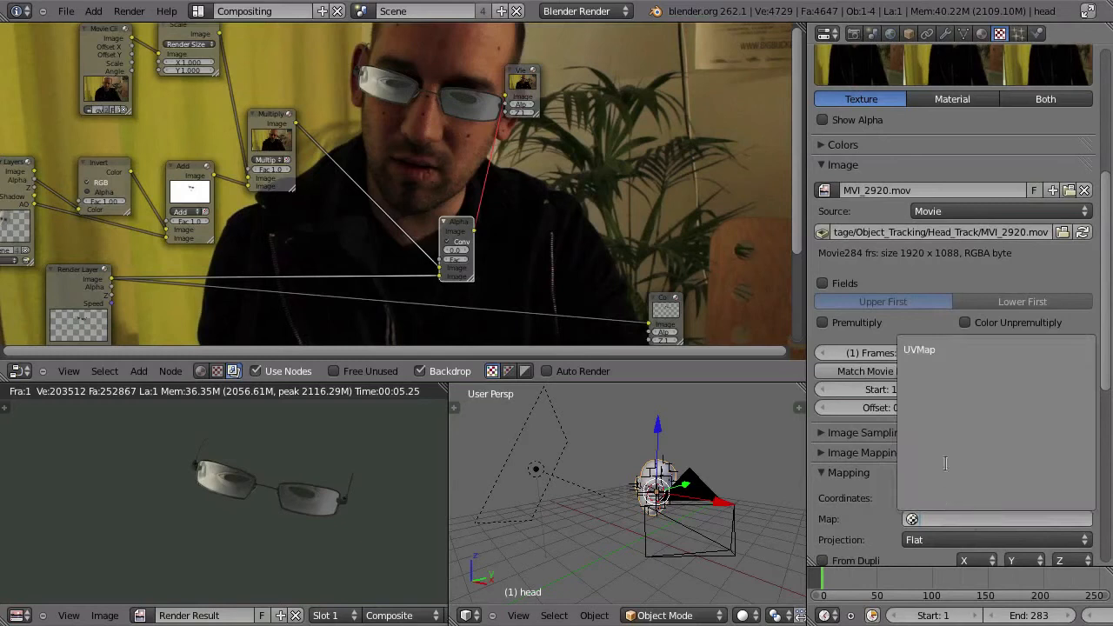
{"action": "left_click", "coordinate": [929, 350]}
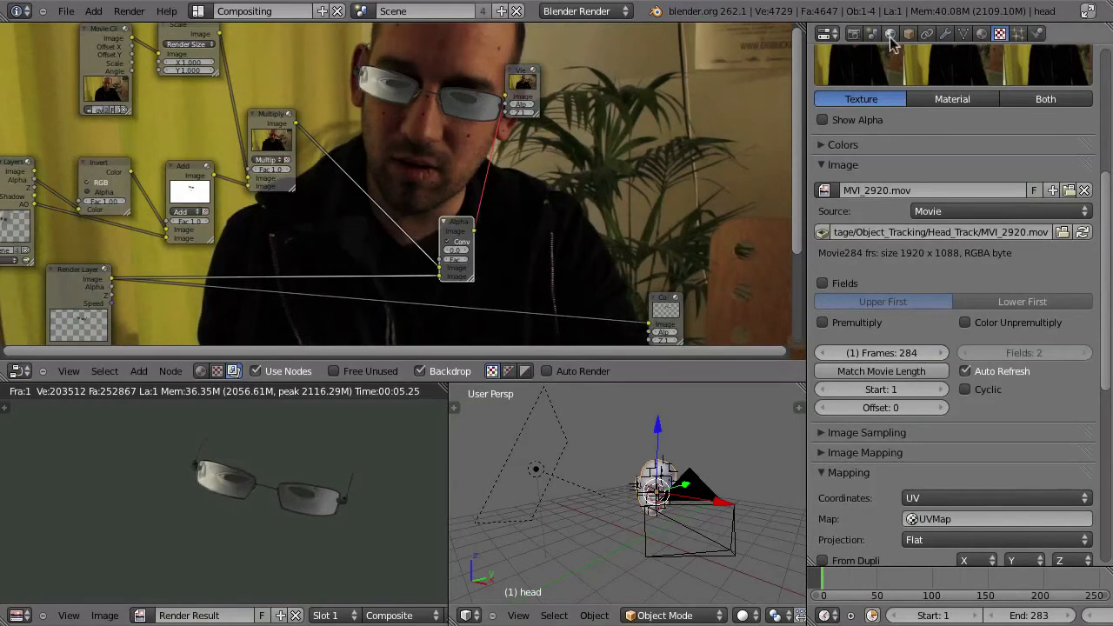
Render the current frame to check the projected footage reflected in the glasses, and close the render view
{"action": "left_click", "coordinate": [853, 33]}
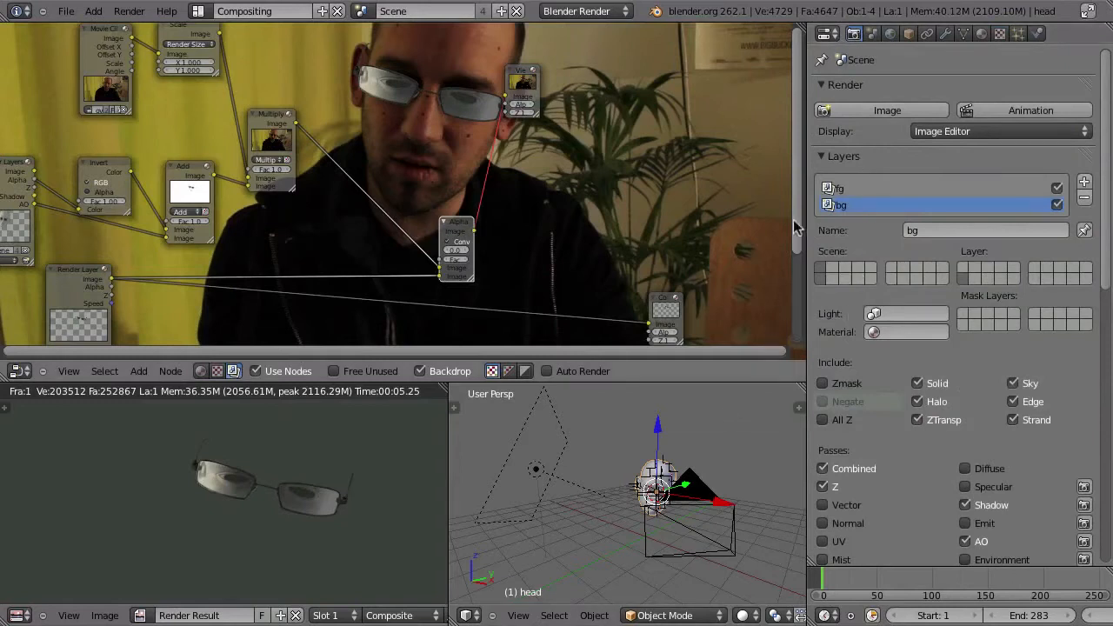
{"action": "left_click", "coordinate": [868, 114]}
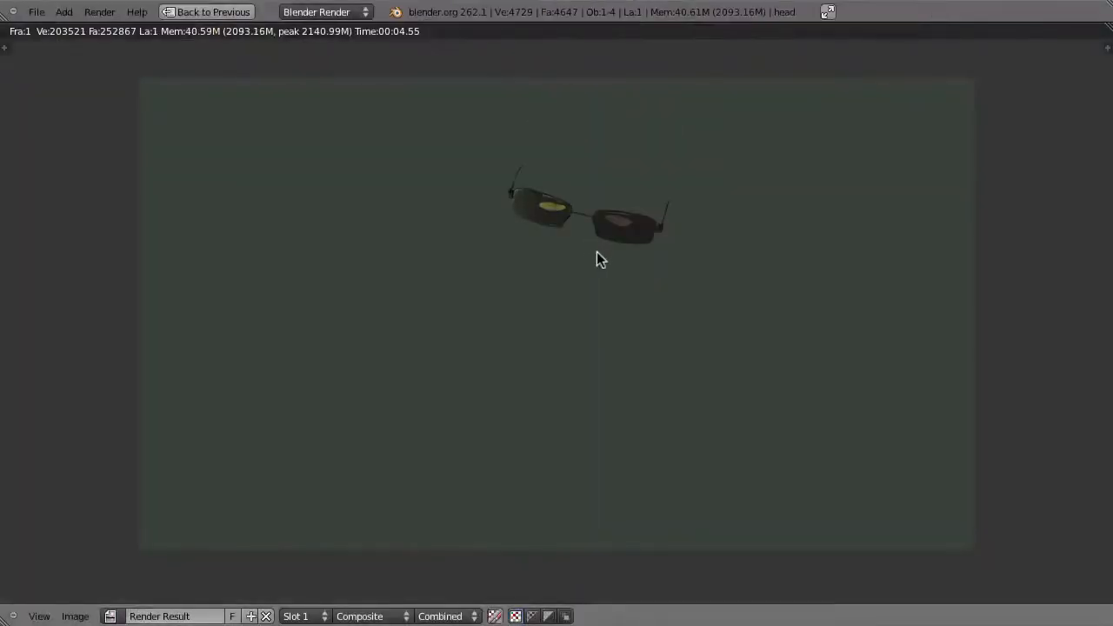
{"action": "key", "text": "Escape"}
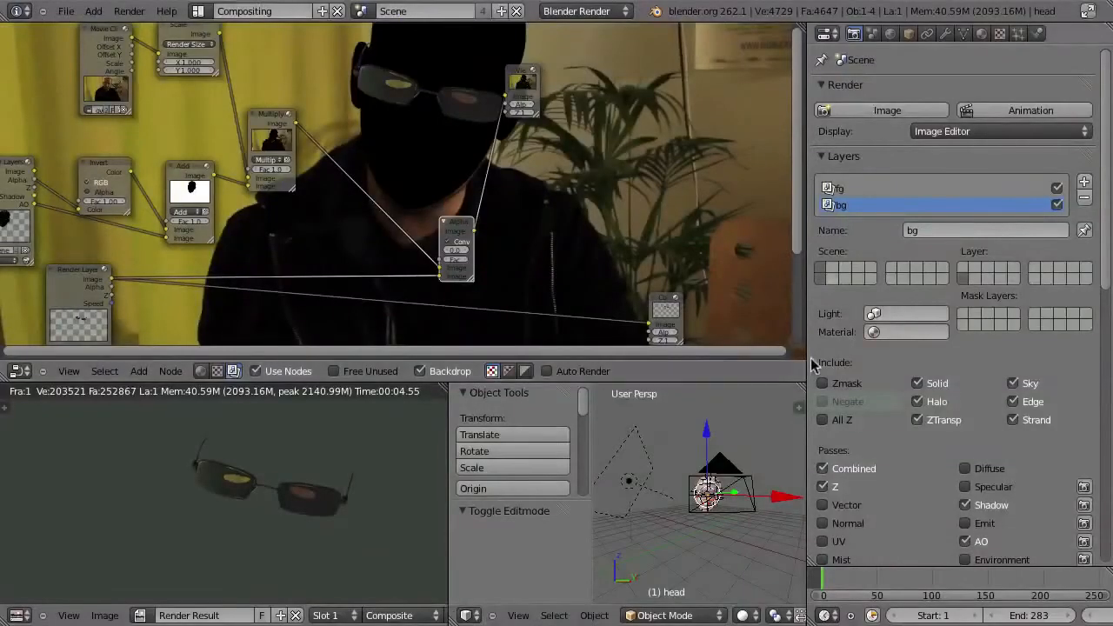
Apply the head's Subsurf modifier so only UVProject remains, and render the frame again
{"action": "left_click", "coordinate": [949, 33]}
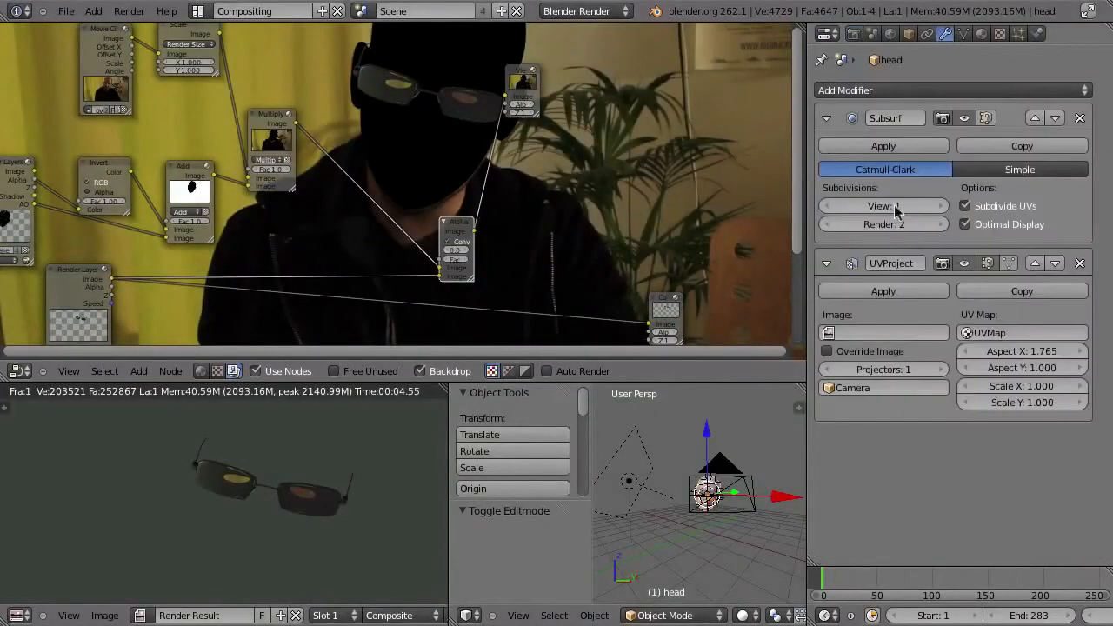
{"action": "left_click", "coordinate": [883, 146]}
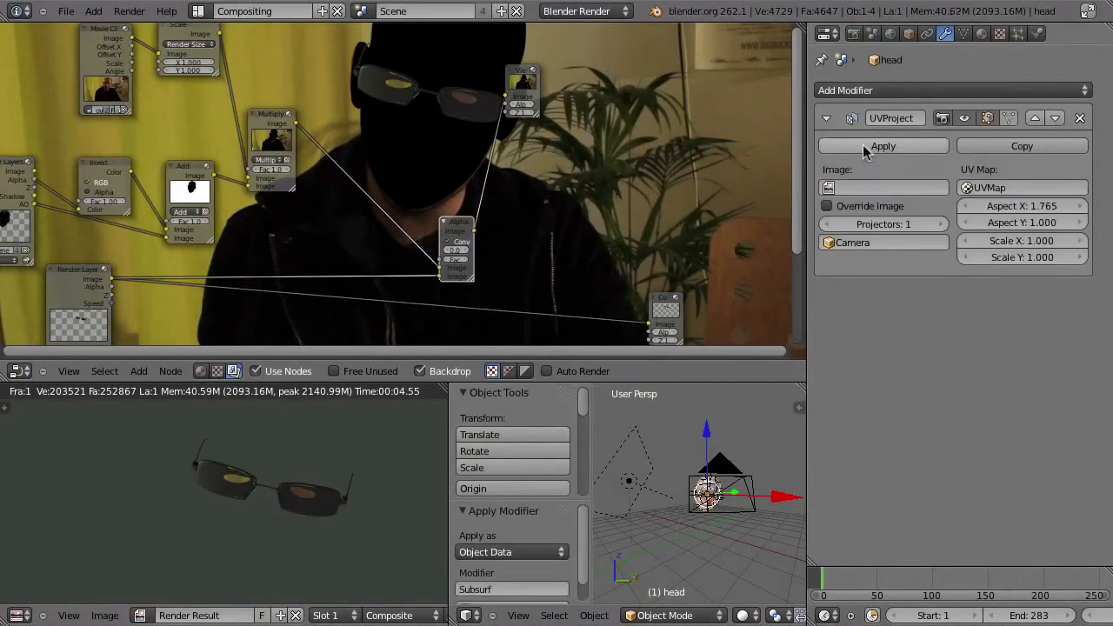
{"action": "key", "text": "F12"}
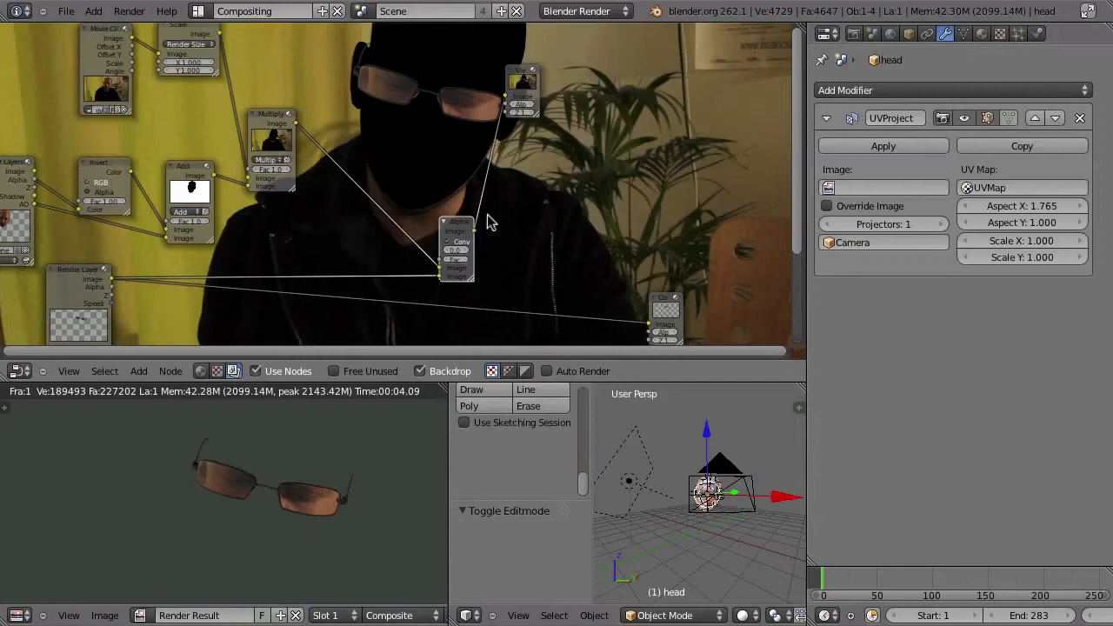
Examine the head's mesh density in Edit Mode from several angles in an enlarged 3D view, and return to the full layout
{"action": "key", "text": "ctrl+Up"}
{"action": "middle_click_drag", "start_coordinate": [675, 324], "coordinate": [730, 297]}
{"action": "key", "text": "Tab"}
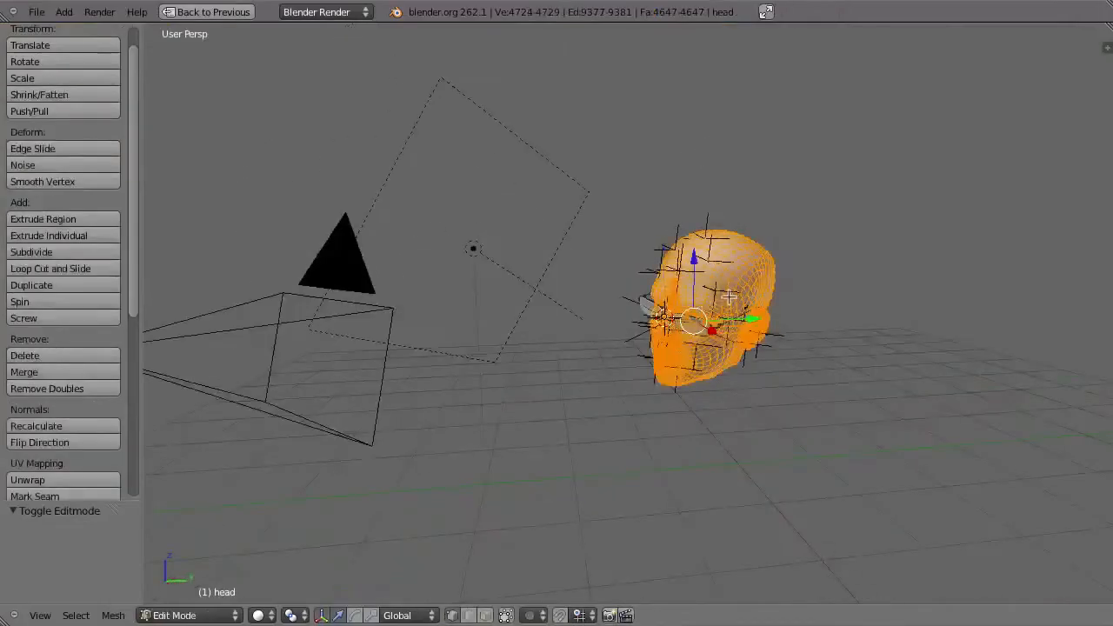
{"action": "scroll", "coordinate": [699, 312], "scroll_direction": "up", "scroll_amount": 5}
{"action": "middle_click_drag", "start_coordinate": [667, 339], "coordinate": [746, 237]}
{"action": "middle_click_drag", "start_coordinate": [696, 265], "coordinate": [643, 287]}
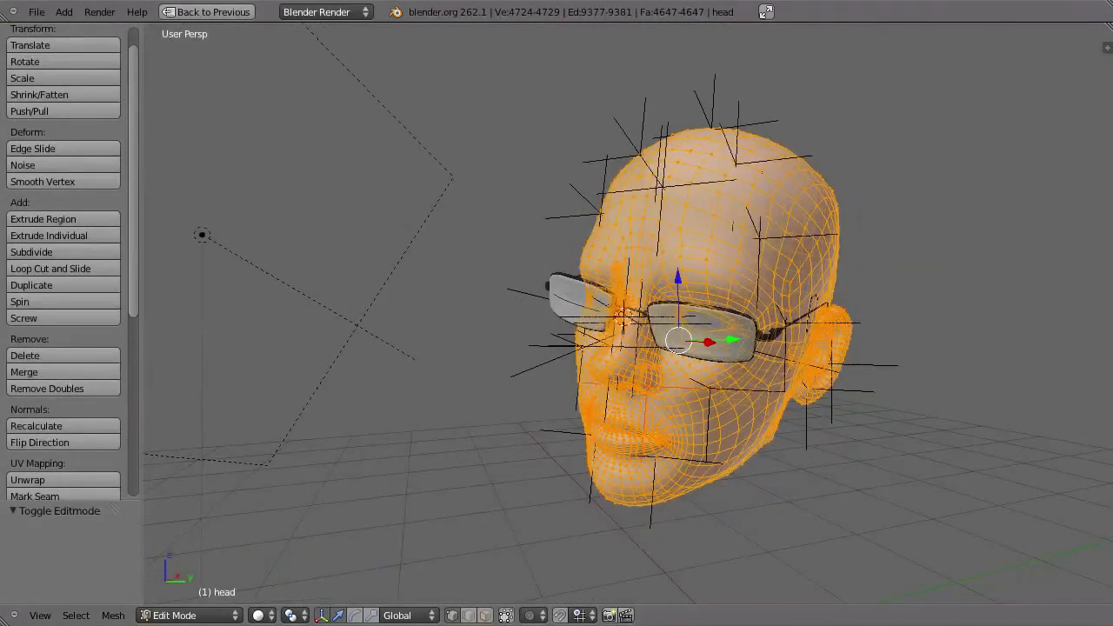
{"action": "middle_click_drag", "start_coordinate": [538, 217], "coordinate": [637, 400]}
{"action": "key", "text": "Tab"}
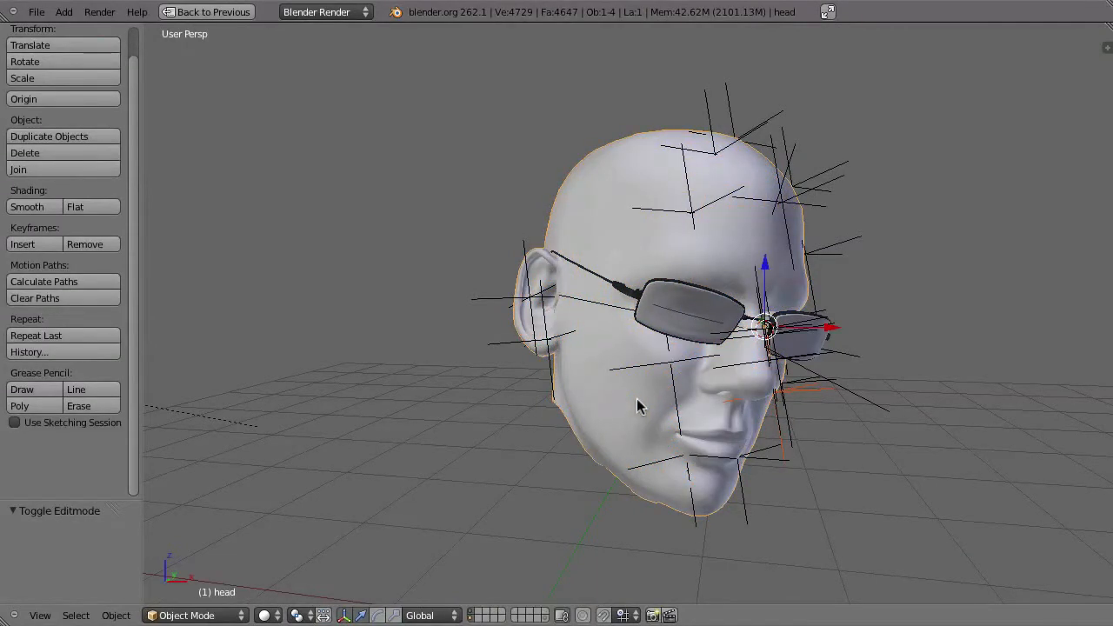
{"action": "key", "text": "ctrl+Up"}
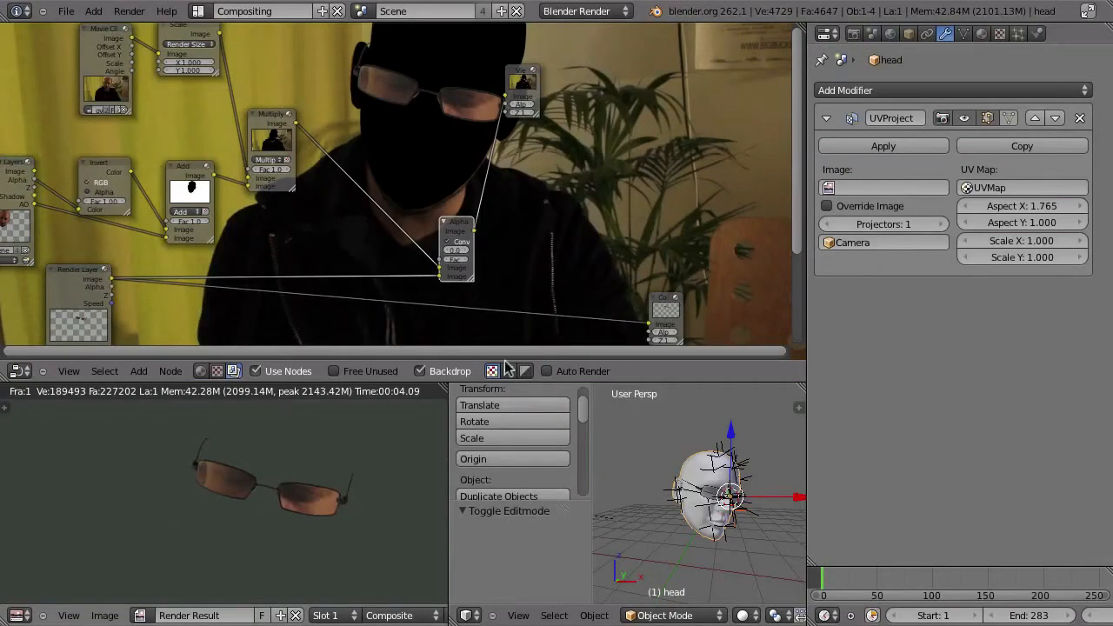
Set the render shading's Alpha mode to Premultiplied
{"action": "left_click", "coordinate": [853, 33]}
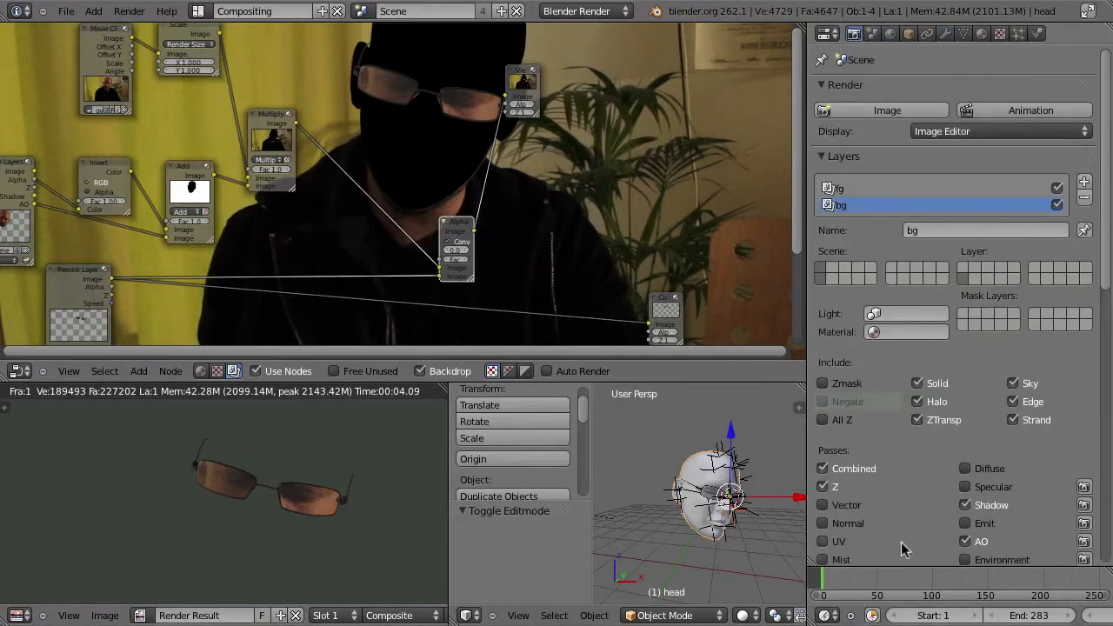
{"action": "scroll", "coordinate": [902, 548], "scroll_direction": "down", "scroll_amount": 15}
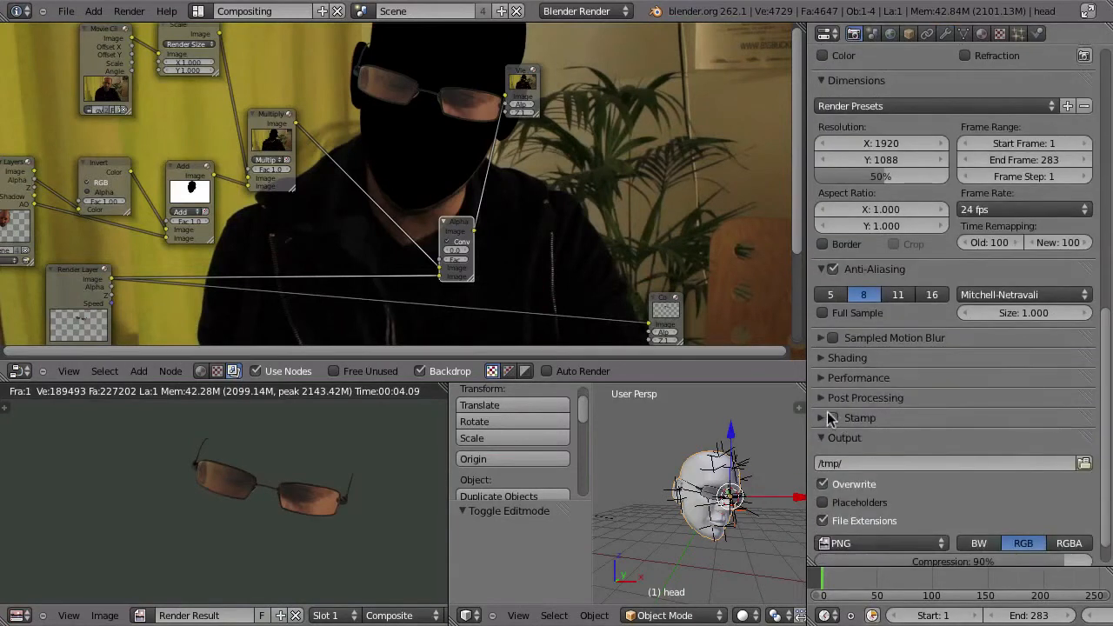
{"action": "left_click", "coordinate": [827, 357]}
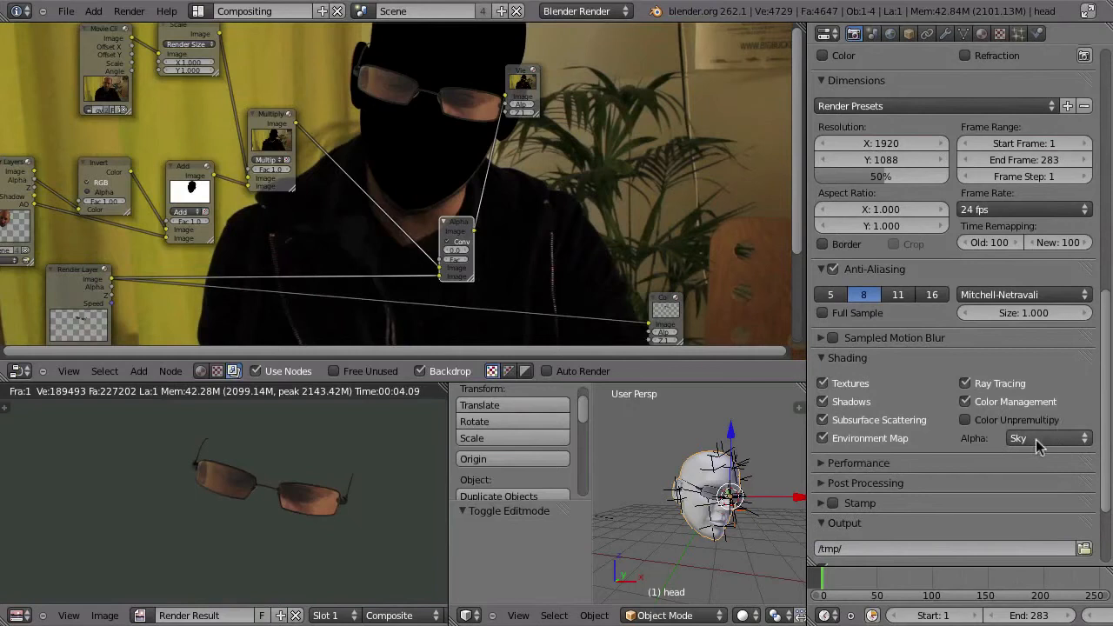
{"action": "left_click", "coordinate": [1037, 443]}
{"action": "left_click", "coordinate": [1013, 405]}
Re-render the frame and examine the composite's head and glasses area in the enlarged node editor backdrop
{"action": "key", "text": "F12"}
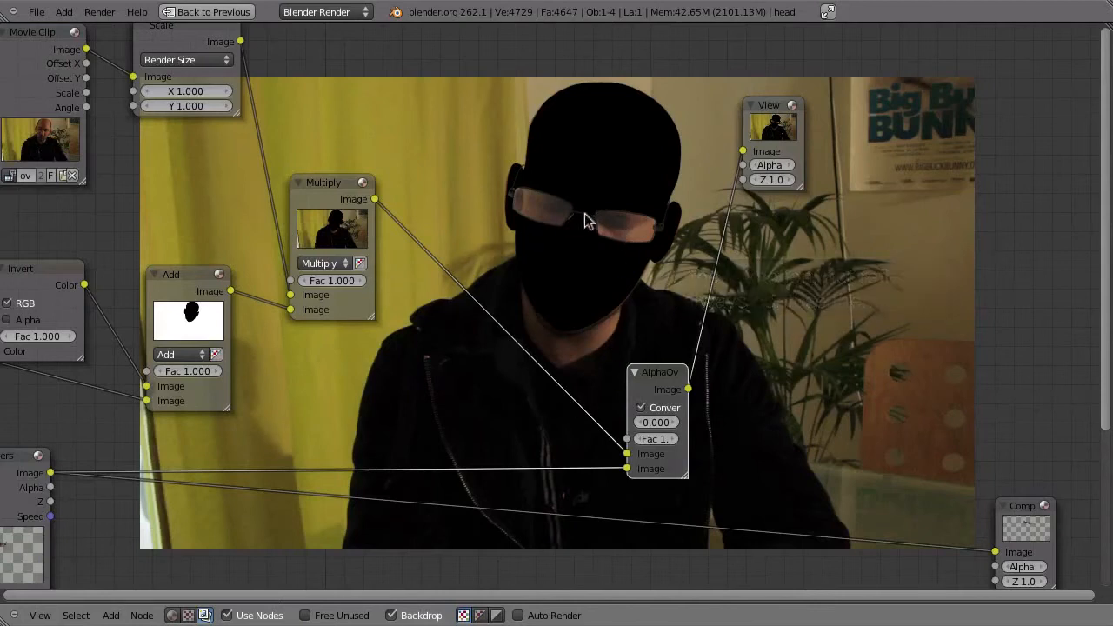
{"action": "middle_click_drag", "start_coordinate": [287, 341], "coordinate": [400, 398], "text": "alt"}
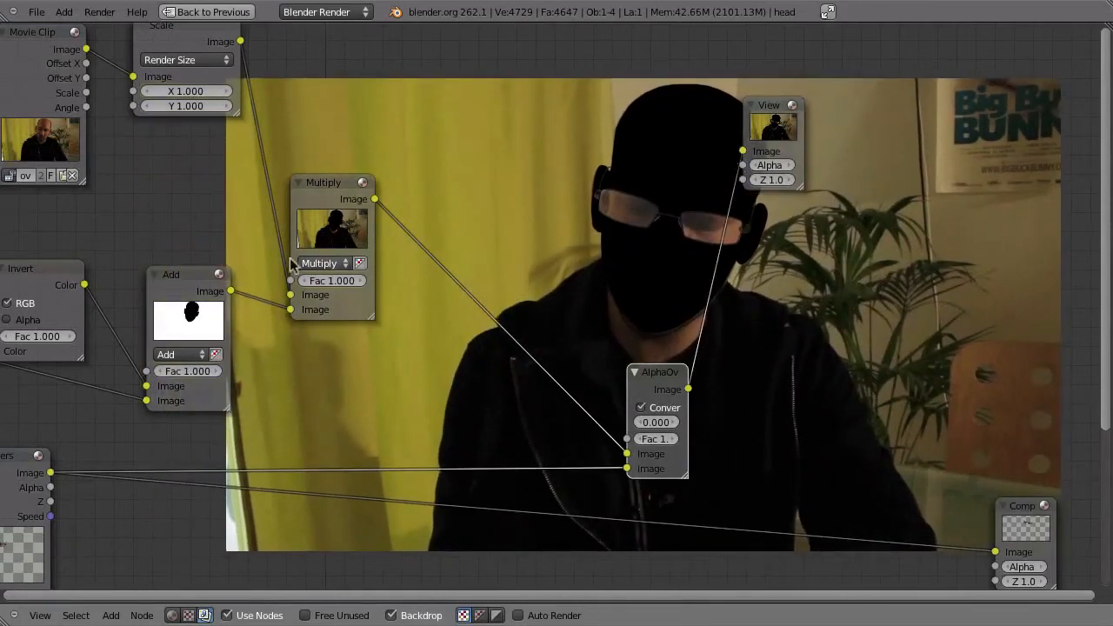
{"action": "middle_click_drag", "start_coordinate": [241, 384], "coordinate": [179, 355], "text": "alt"}
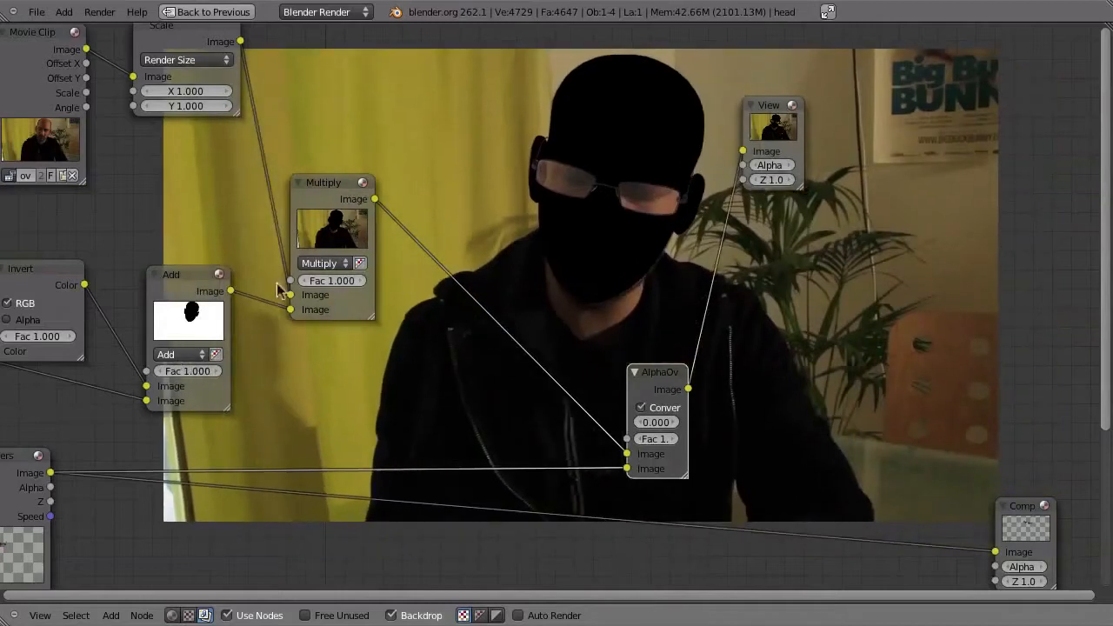
{"action": "key", "text": "ctrl+Up"}
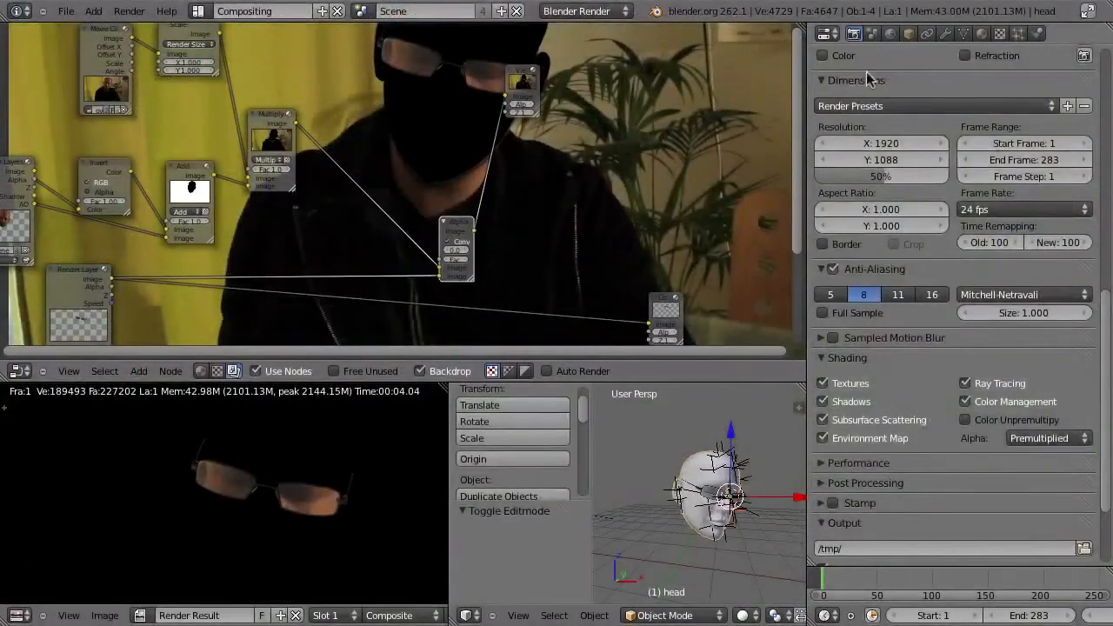
Add a second material slot to the head with a new material named shadow
{"action": "scroll", "coordinate": [885, 329], "scroll_direction": "up", "scroll_amount": 10}
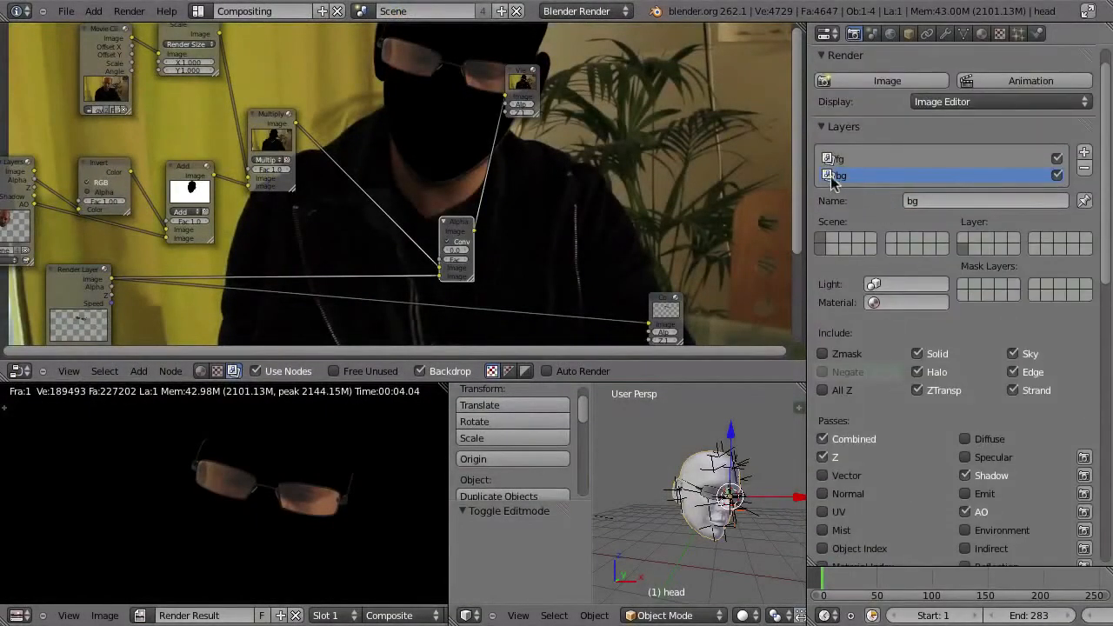
{"action": "mouse_move", "coordinate": [724, 517]}
{"action": "middle_mouse_down"}
{"action": "mouse_move", "coordinate": [711, 515]}
{"action": "mouse_move", "coordinate": [742, 515]}
{"action": "middle_mouse_up"}
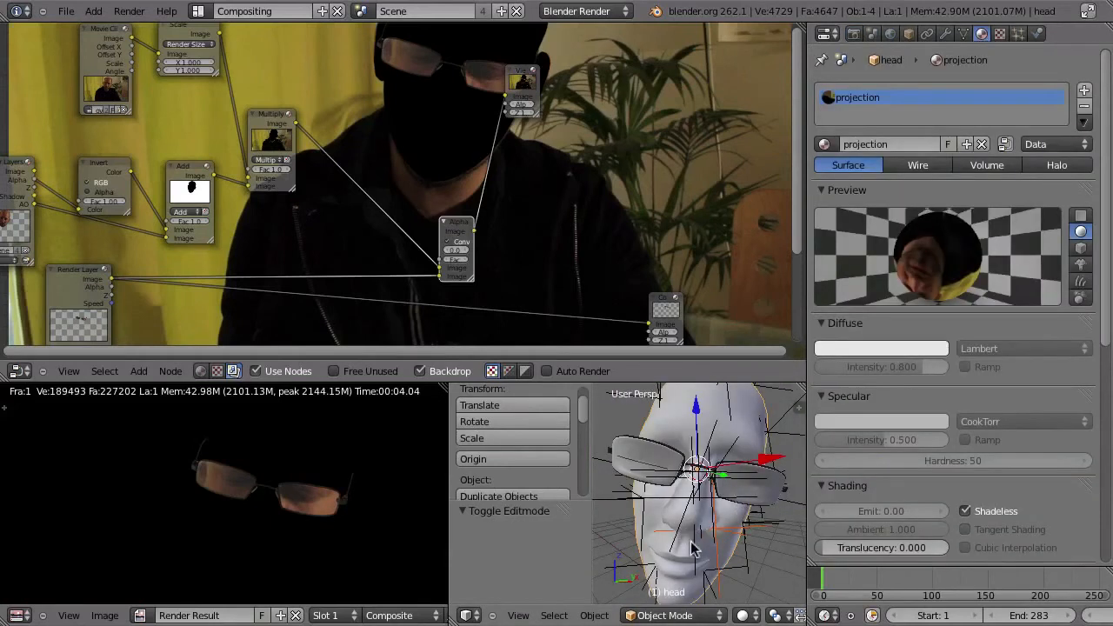
{"action": "left_click", "coordinate": [1084, 90]}
{"action": "left_click", "coordinate": [904, 144]}
{"action": "left_click", "coordinate": [902, 145]}
{"action": "type", "text": "s"}
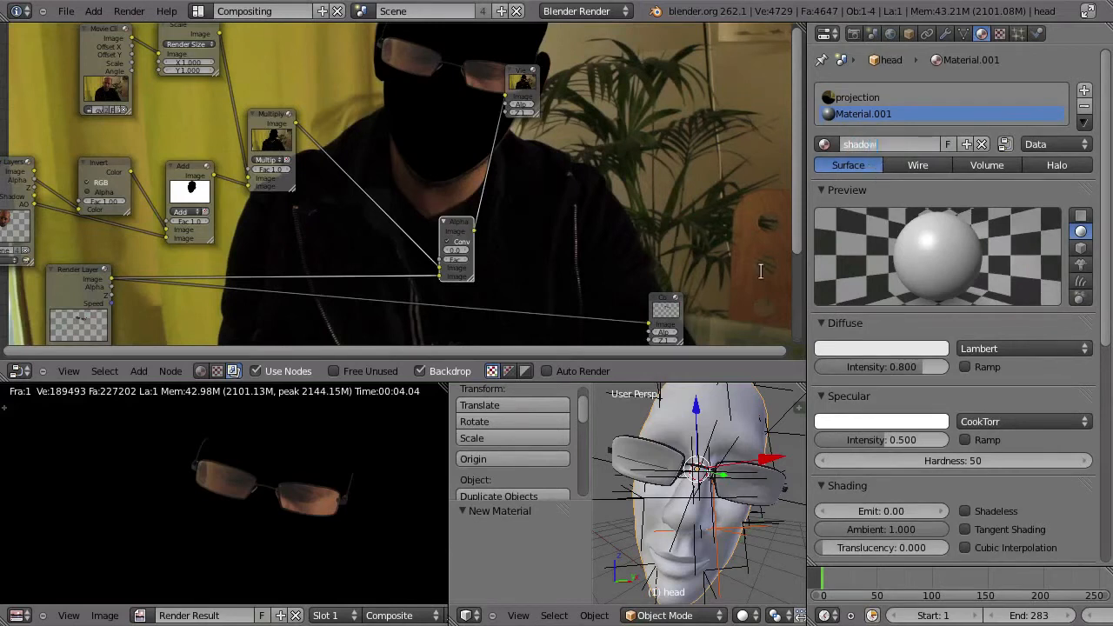
{"action": "type", "text": "hadow"}
{"action": "key", "text": "Return"}
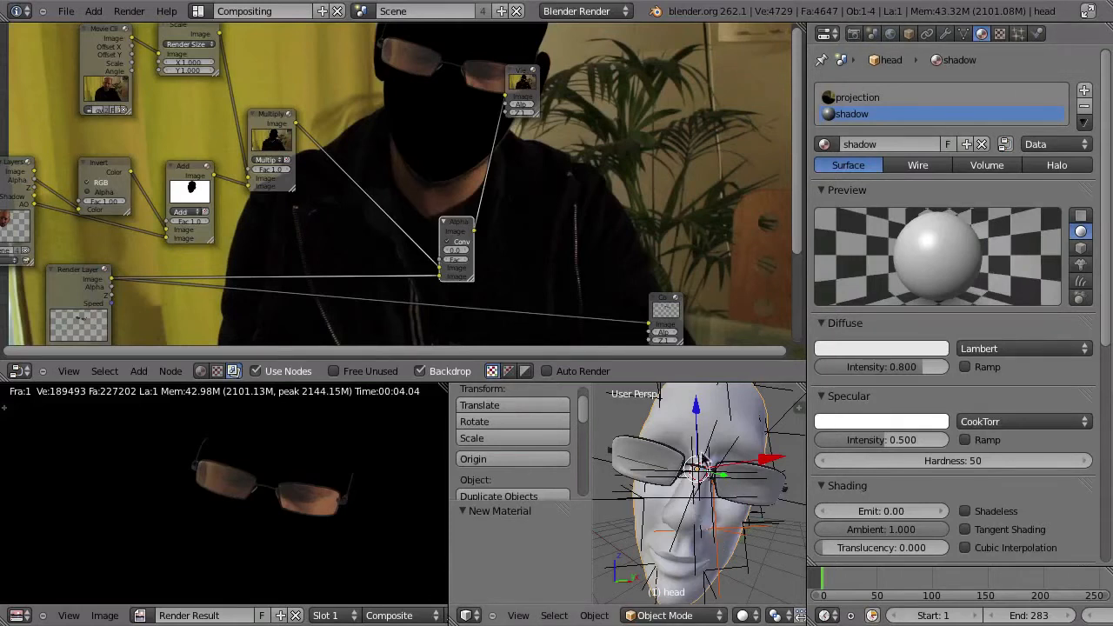
Set shadow as the material override of the bg render layer and re-render the frame
{"action": "left_click", "coordinate": [853, 33]}
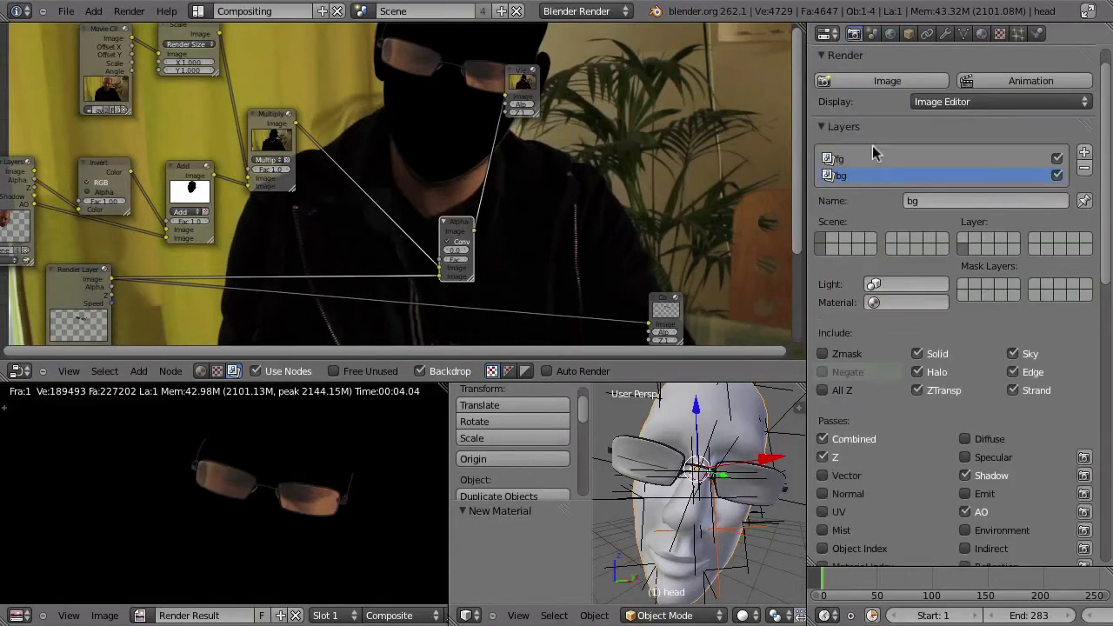
{"action": "left_click", "coordinate": [894, 303]}
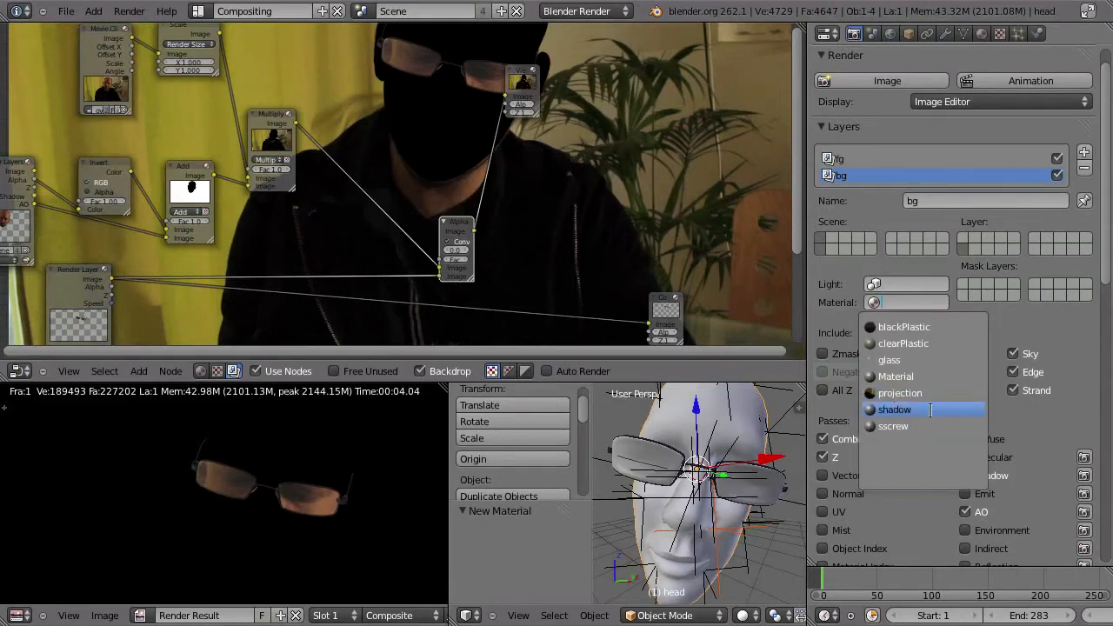
{"action": "left_click", "coordinate": [894, 410]}
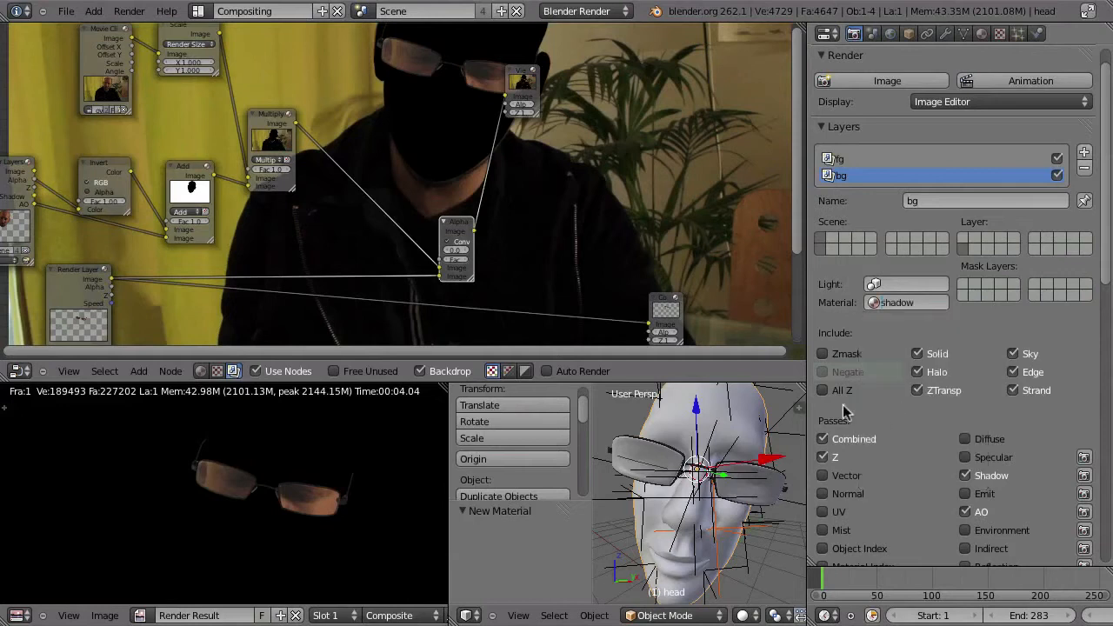
{"action": "left_click", "coordinate": [871, 85]}
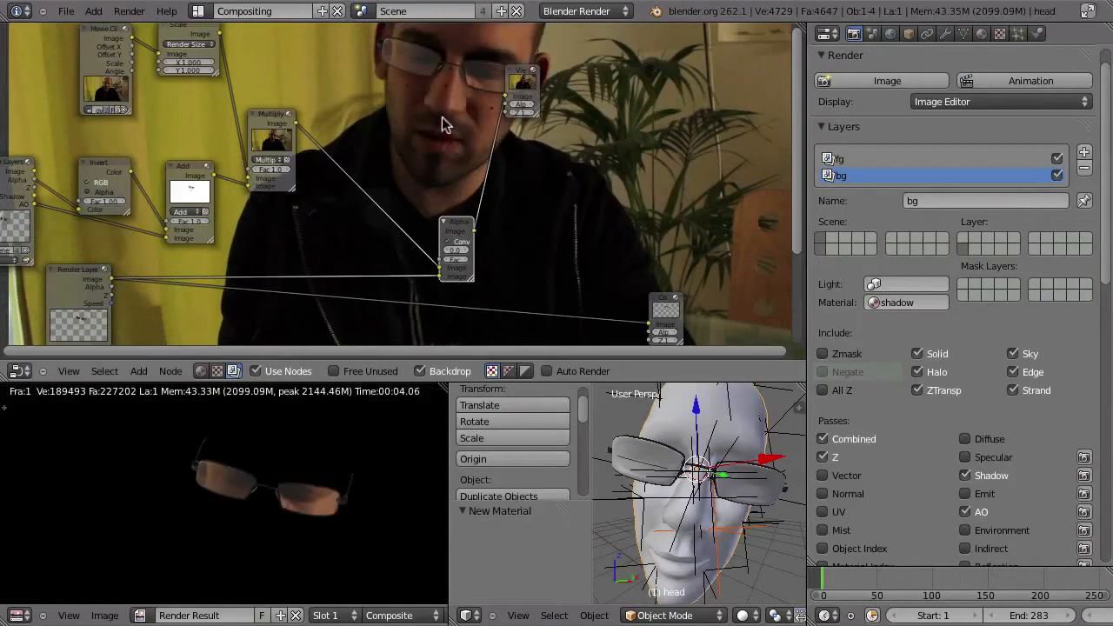
Enlarge the node editor and examine the composited glasses and face in the backdrop
{"action": "key", "text": "ctrl+Up"}
{"action": "middle_click_drag", "start_coordinate": [587, 185], "coordinate": [637, 252]}
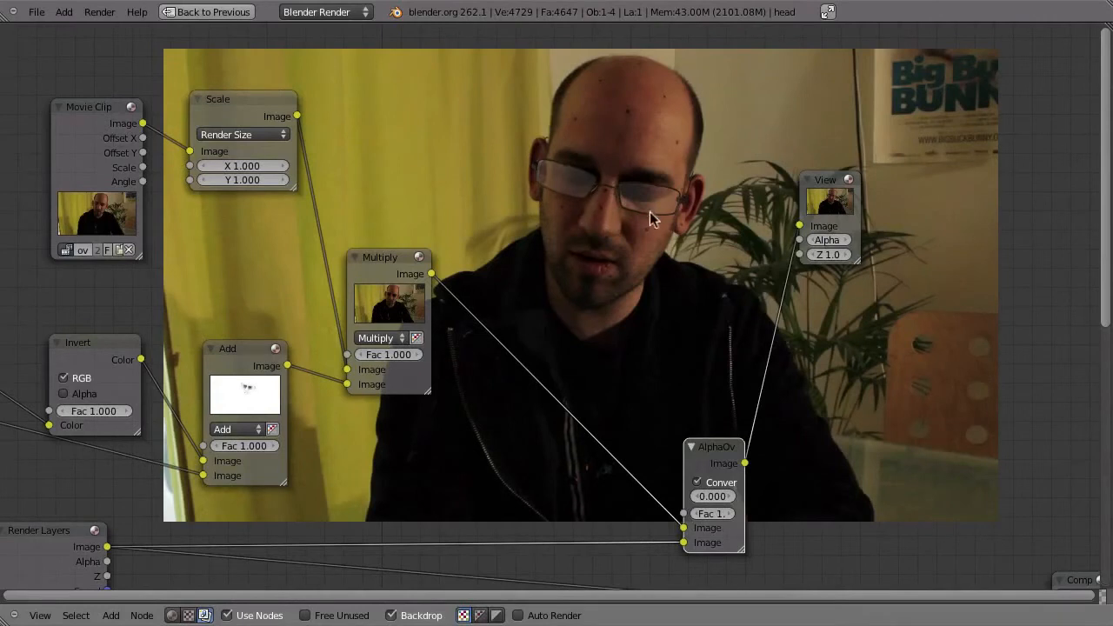
{"action": "middle_click_drag", "start_coordinate": [525, 294], "coordinate": [653, 363]}
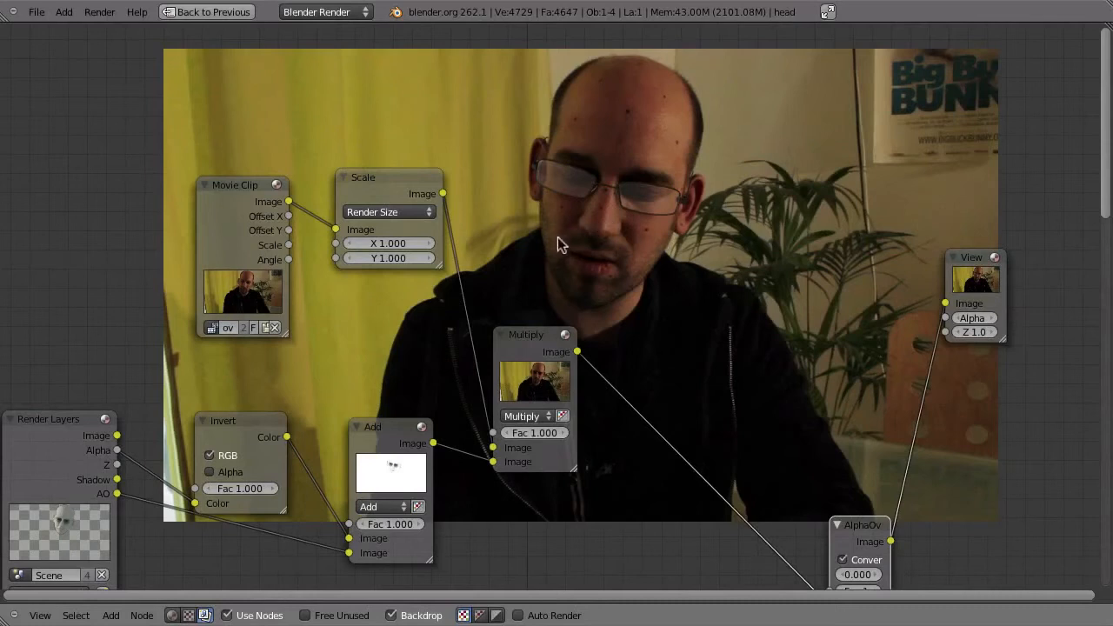
{"action": "middle_click_drag", "start_coordinate": [677, 264], "coordinate": [738, 155]}
Preview the Add node's output and the fg render layer's image in the backdrop
{"action": "left_click", "coordinate": [472, 322], "text": "ctrl+shift"}
{"action": "middle_click_drag", "start_coordinate": [665, 229], "coordinate": [662, 263]}
{"action": "middle_click_drag", "start_coordinate": [677, 383], "coordinate": [609, 158]}
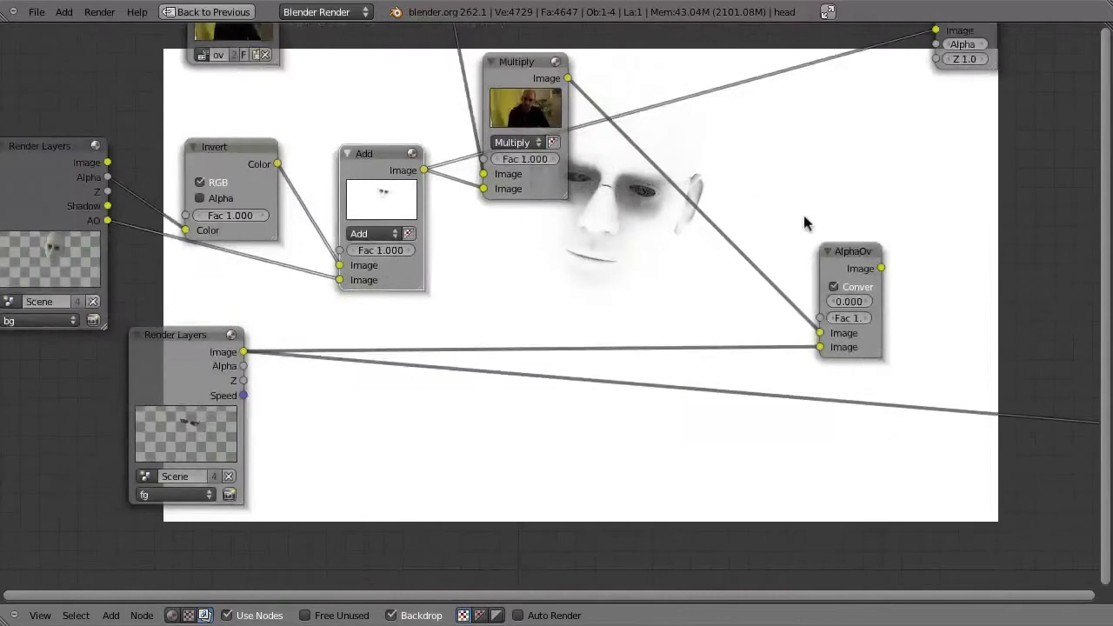
{"action": "left_click", "coordinate": [155, 357], "text": "ctrl+shift"}
{"action": "middle_click_drag", "start_coordinate": [470, 310], "coordinate": [473, 396]}
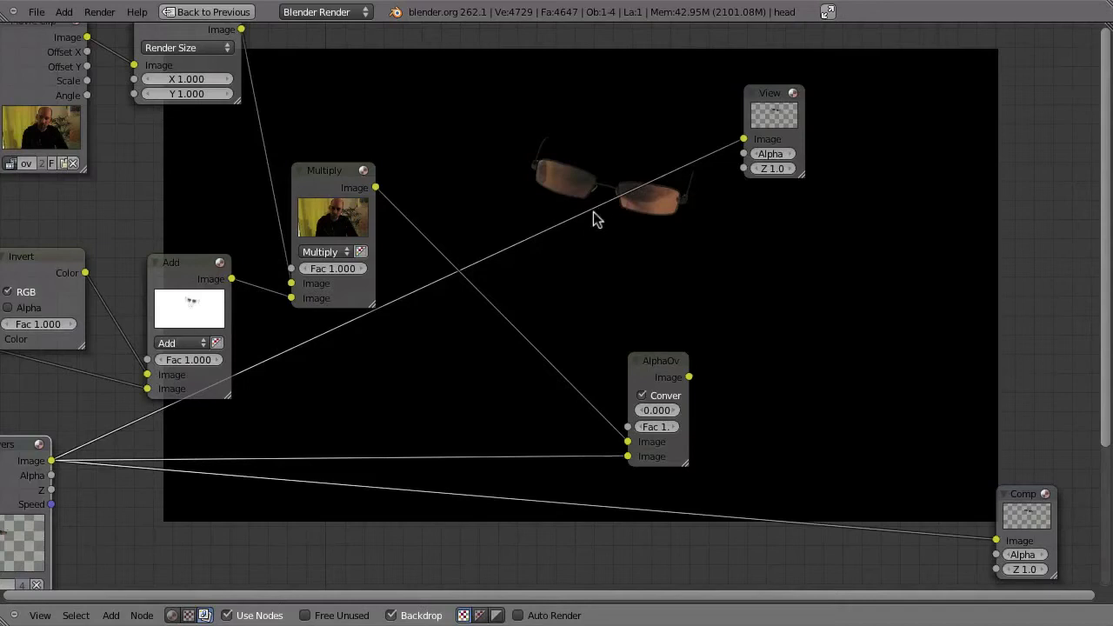
Preview the AlphaOver composite in the backdrop and move the Multiply node farther from the Add node
{"action": "left_click", "coordinate": [663, 369], "text": "ctrl+shift"}
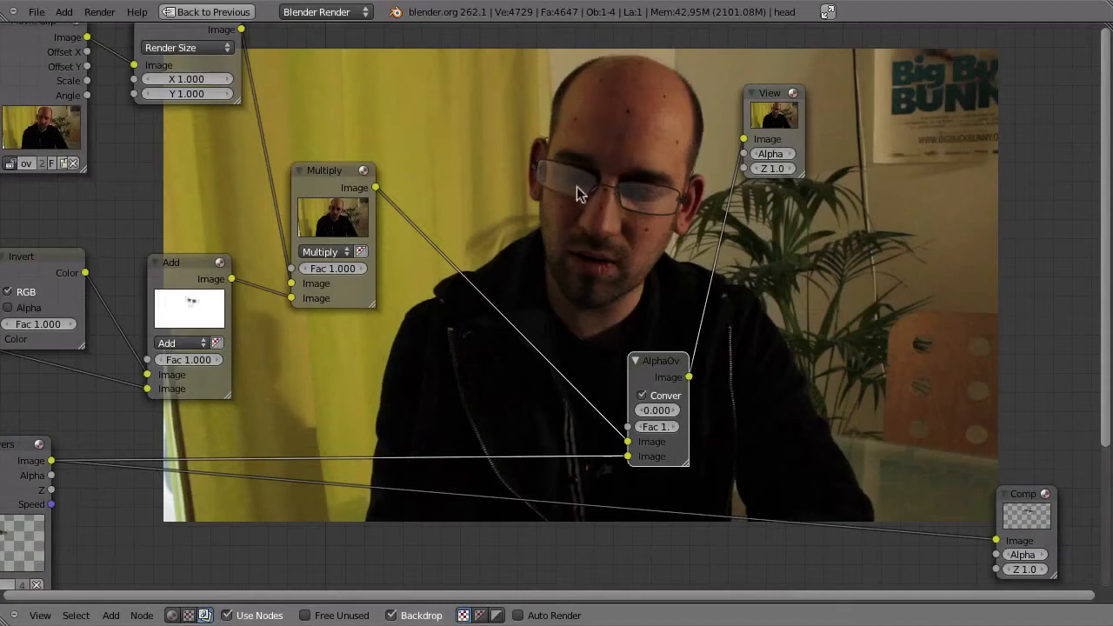
{"action": "middle_click_drag", "start_coordinate": [606, 244], "coordinate": [567, 459]}
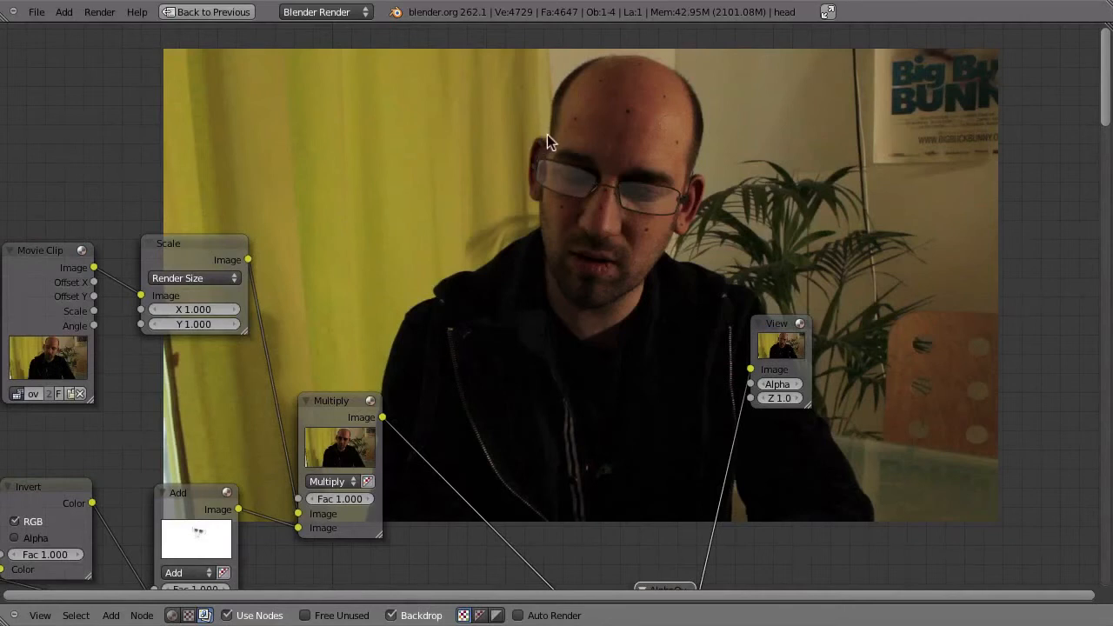
{"action": "middle_click_drag", "start_coordinate": [530, 291], "coordinate": [500, 207]}
{"action": "left_click_drag", "start_coordinate": [500, 207], "coordinate": [644, 189]}
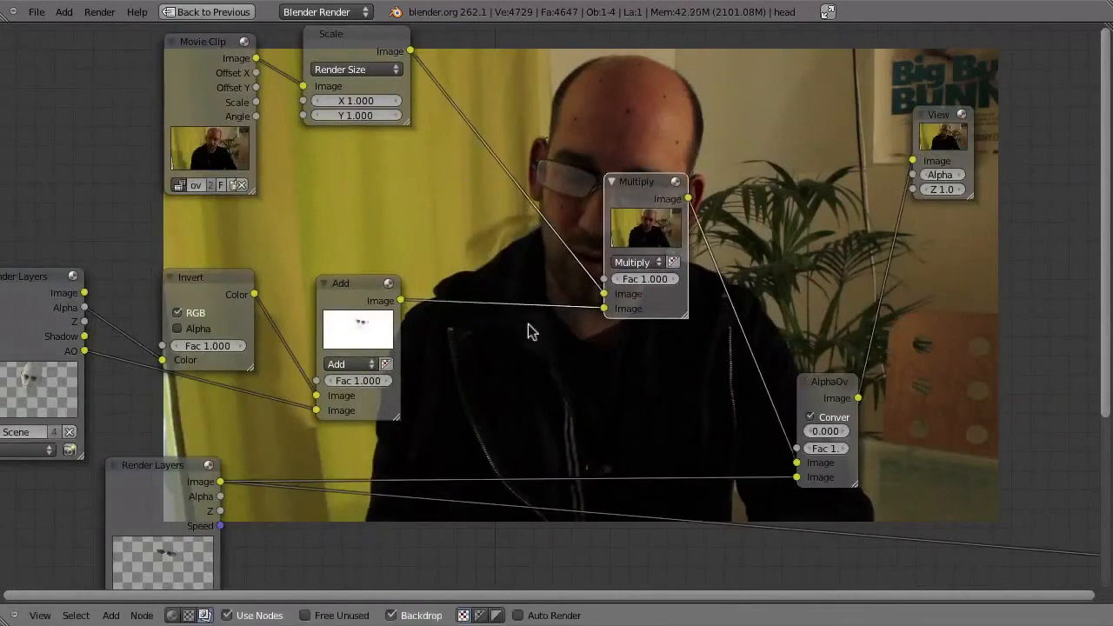
Compare the Add node's ambient occlusion output with the fg render layer's image in the backdrop
{"action": "middle_click_drag", "start_coordinate": [393, 315], "coordinate": [483, 309]}
{"action": "left_click", "coordinate": [445, 285], "text": "ctrl+shift"}
{"action": "middle_click_drag", "start_coordinate": [548, 187], "coordinate": [489, 378]}
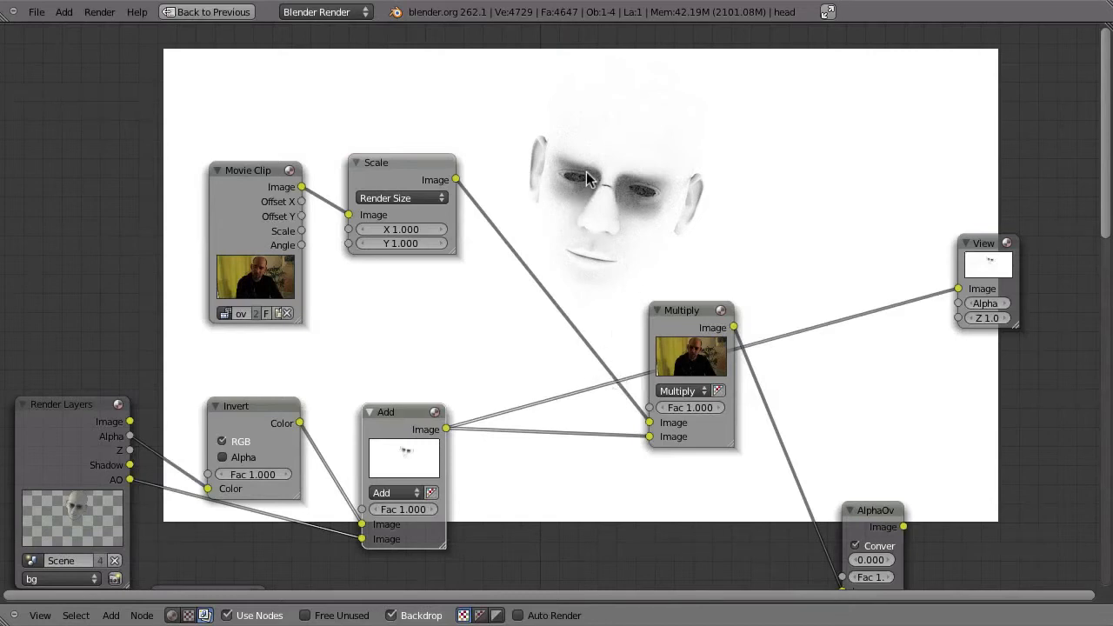
{"action": "middle_click_drag", "start_coordinate": [713, 402], "coordinate": [642, 129]}
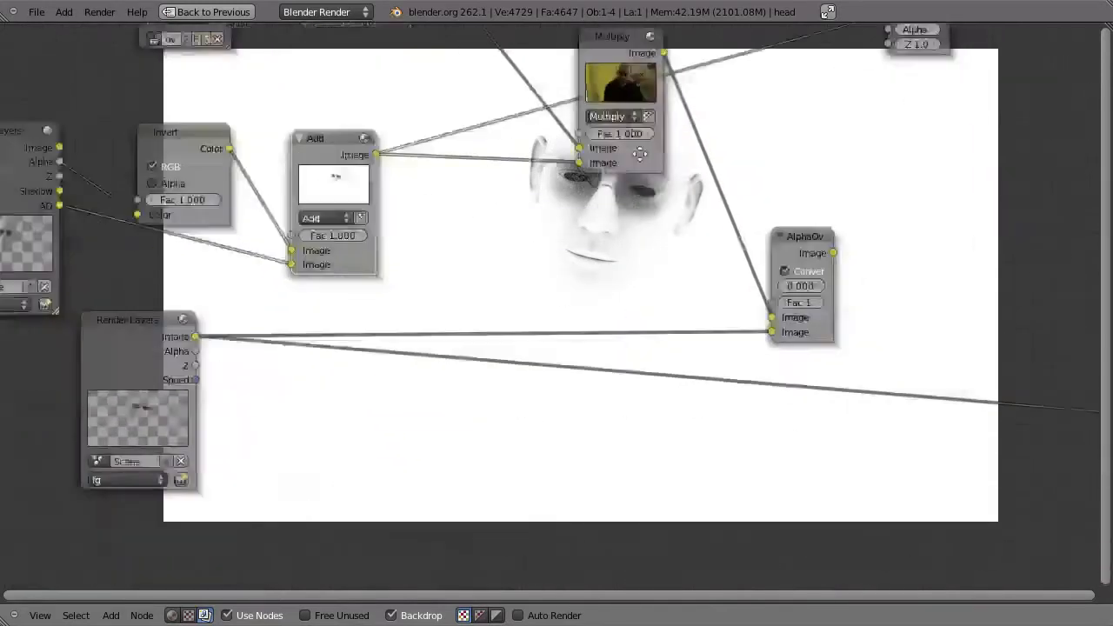
{"action": "middle_click_drag", "start_coordinate": [117, 326], "coordinate": [285, 393]}
{"action": "left_click", "coordinate": [285, 392], "text": "ctrl+shift"}
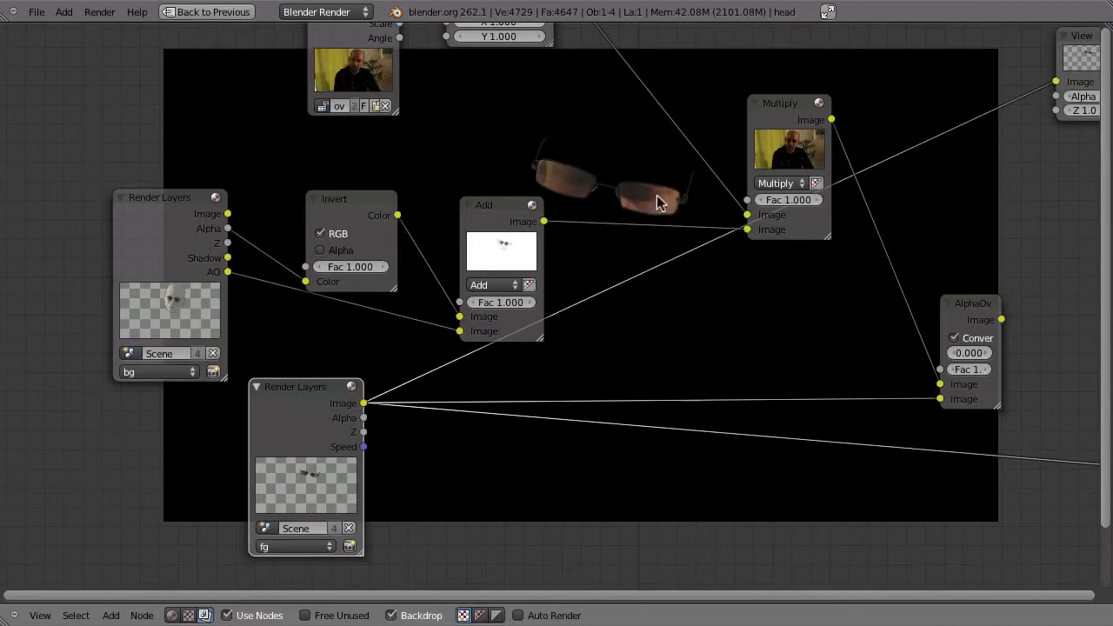
Hide the glasses in the 3D view and examine the head's eye openings alongside the fg render
{"action": "key", "text": "ctrl+Up"}
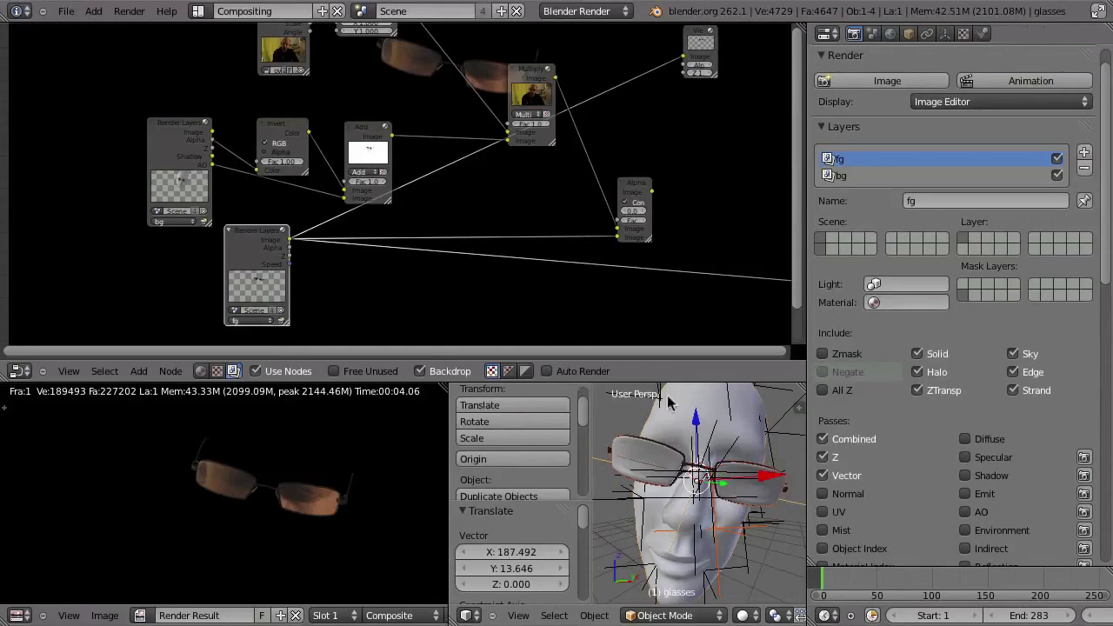
{"action": "key", "text": "h"}
{"action": "key", "text": "ctrl+Up"}
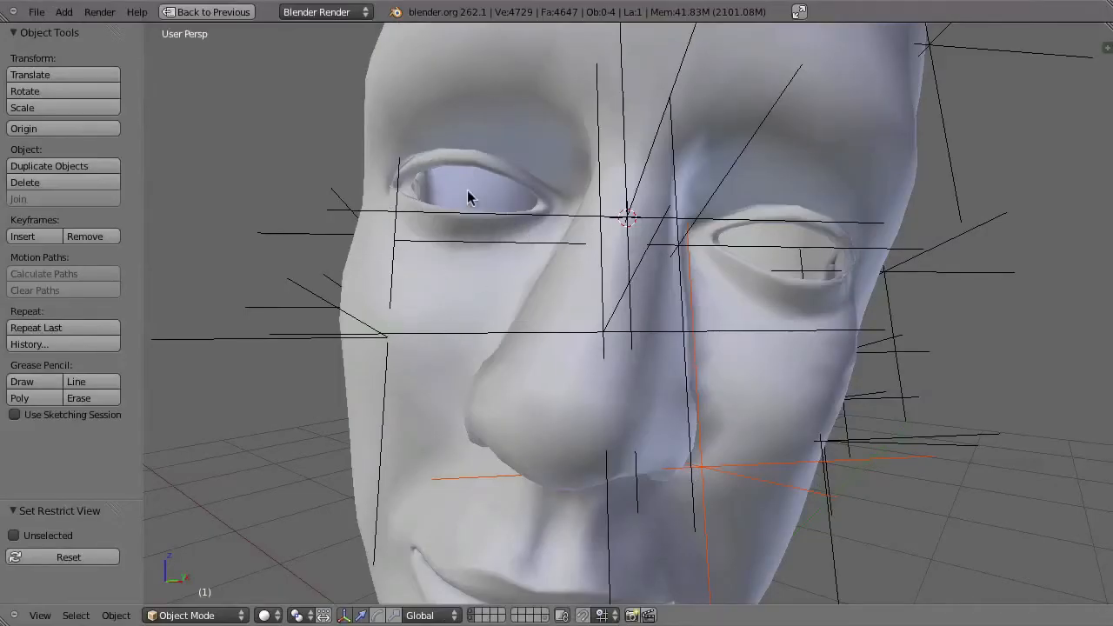
{"action": "key", "text": "ctrl+Up"}
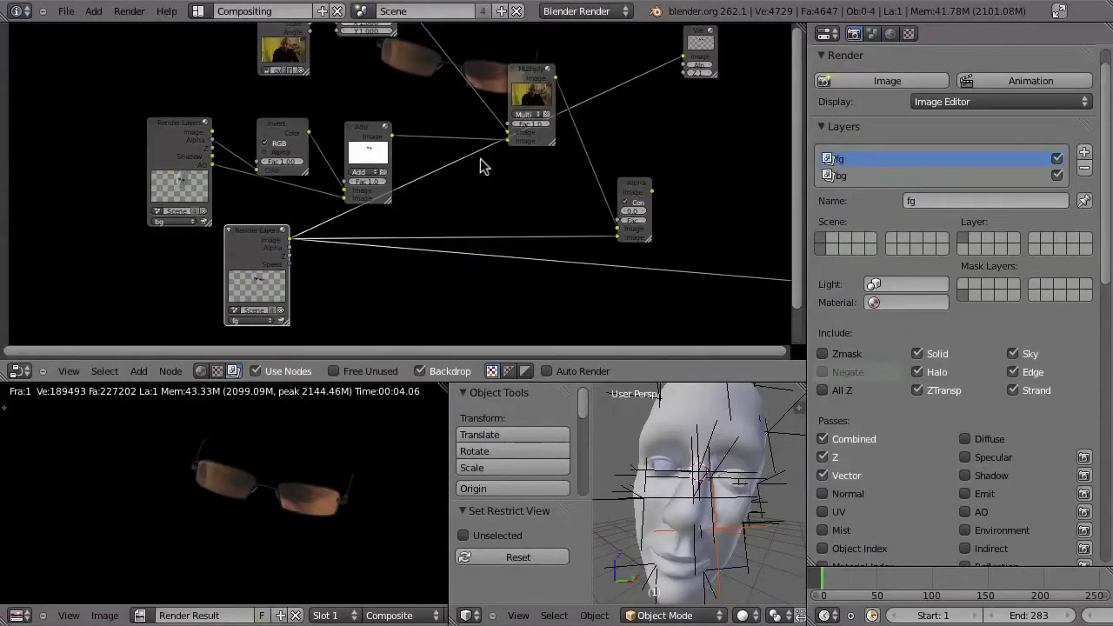
{"action": "key", "text": "ctrl+Up"}
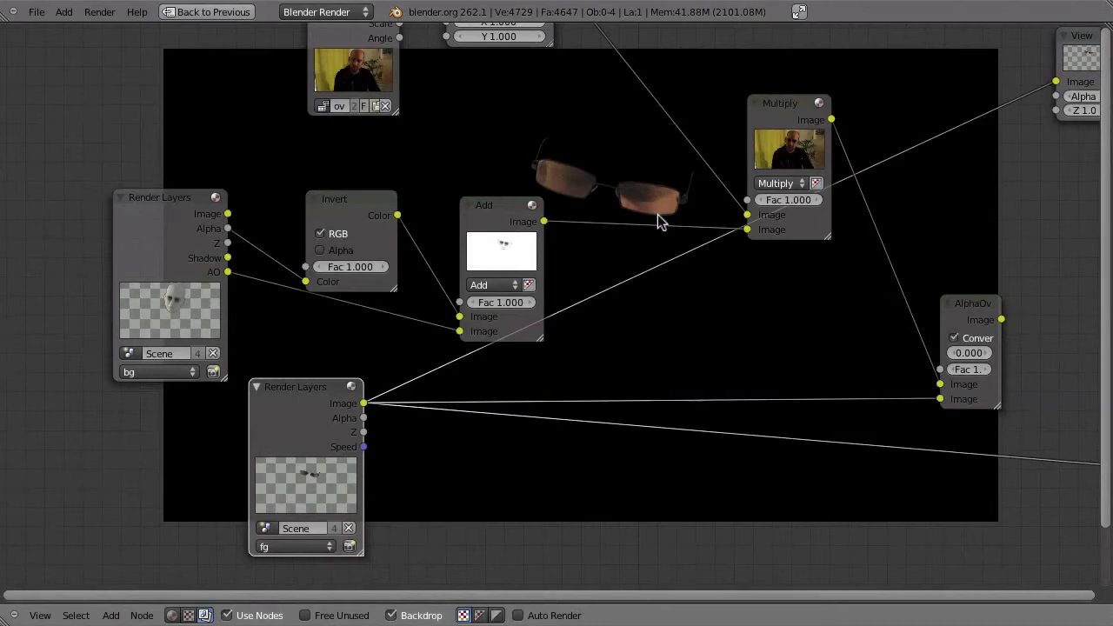
{"action": "key", "text": "ctrl+Up"}
{"action": "key", "text": "space"}
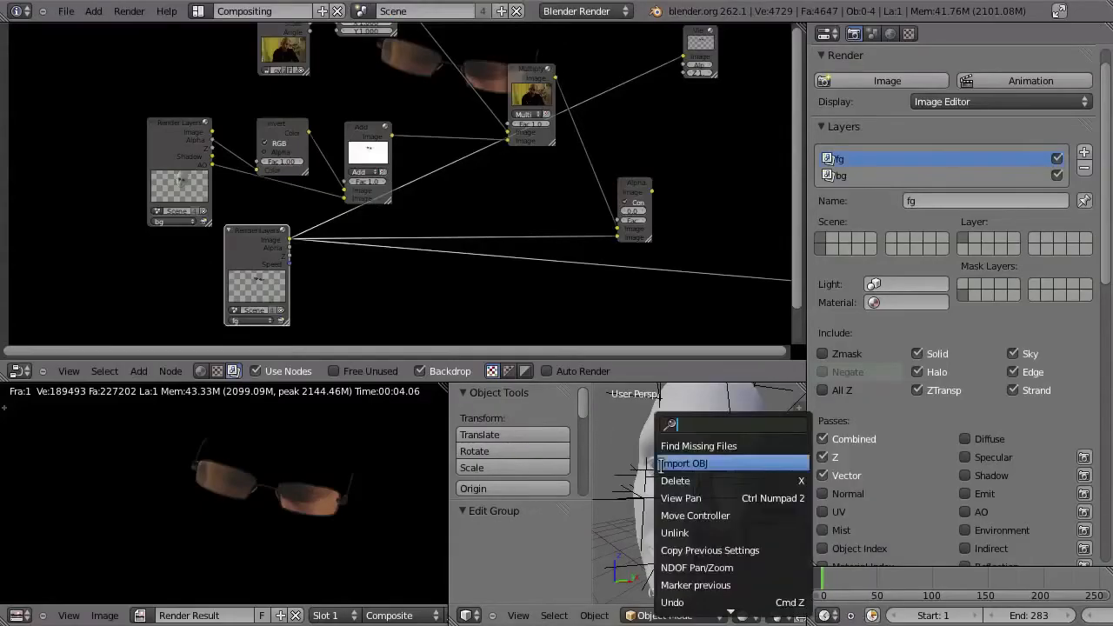
{"action": "key", "text": "ctrl+Up"}
Open the head mesh for editing and select the innermost edge loop of one eye opening
{"action": "right_click", "coordinate": [471, 417]}
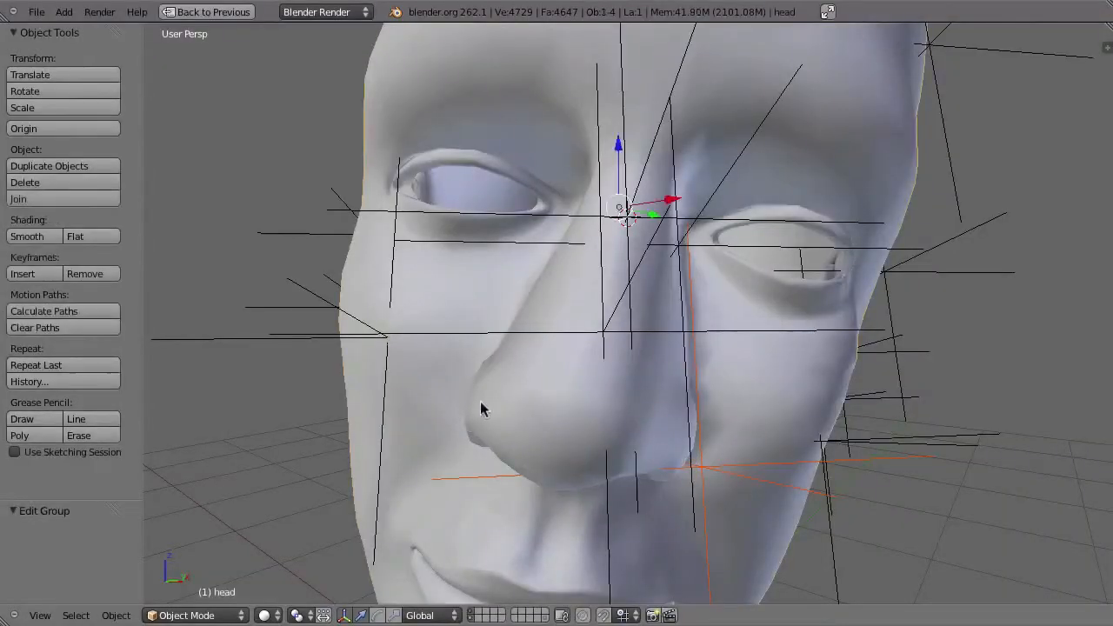
{"action": "middle_click_drag", "start_coordinate": [480, 402], "coordinate": [549, 413]}
{"action": "key", "text": "Tab"}
{"action": "middle_click_drag", "start_coordinate": [471, 279], "coordinate": [735, 335]}
{"action": "scroll", "coordinate": [728, 329], "scroll_direction": "up", "scroll_amount": 5}
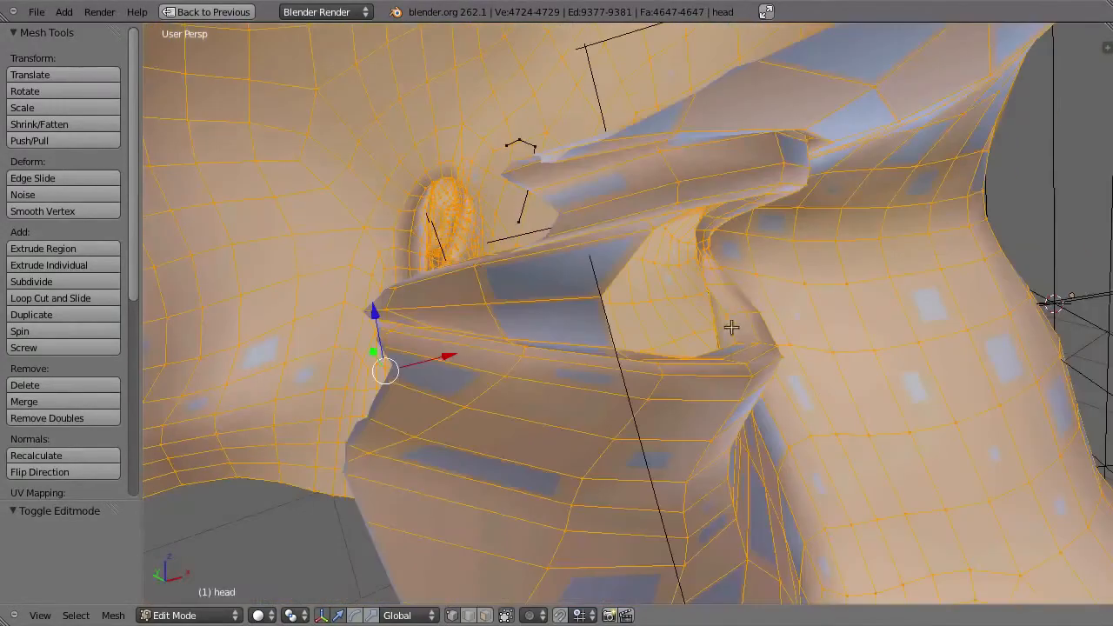
{"action": "right_click", "coordinate": [726, 314], "text": "alt"}
Grow the selection over the whole eyelid rim, including its outer corners, and delete the selected vertices
{"action": "middle_click_drag", "start_coordinate": [778, 325], "coordinate": [667, 265]}
{"action": "key", "text": "ctrl+KP_Add"}
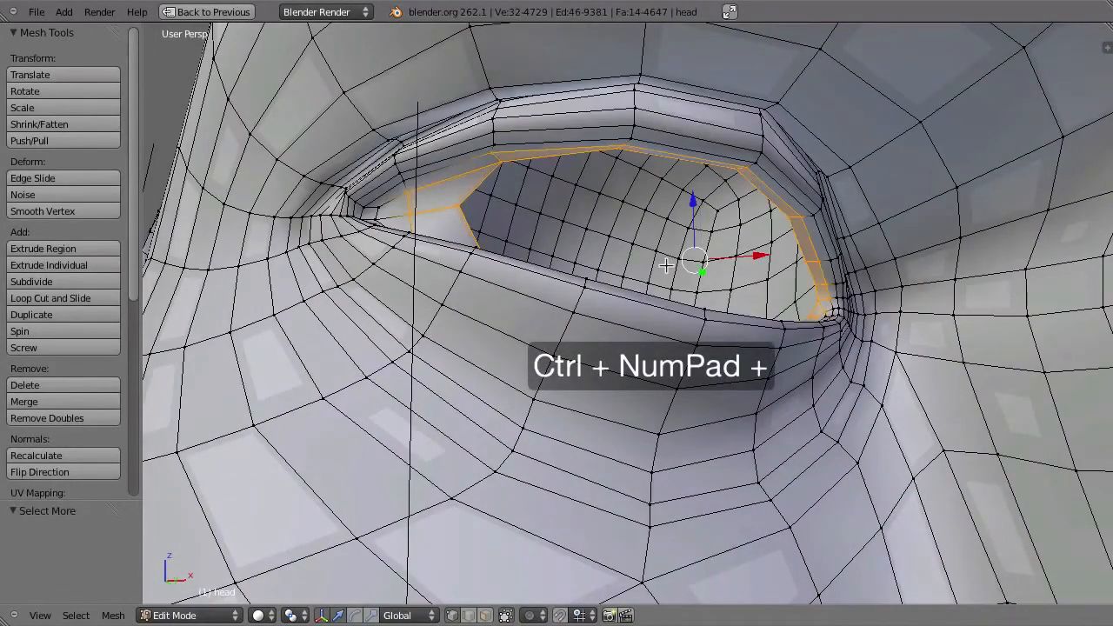
{"action": "key", "text": "ctrl+KP_Add"}
{"action": "key", "text": "ctrl+KP_Add"}
{"action": "key", "text": "ctrl+KP_Add"}
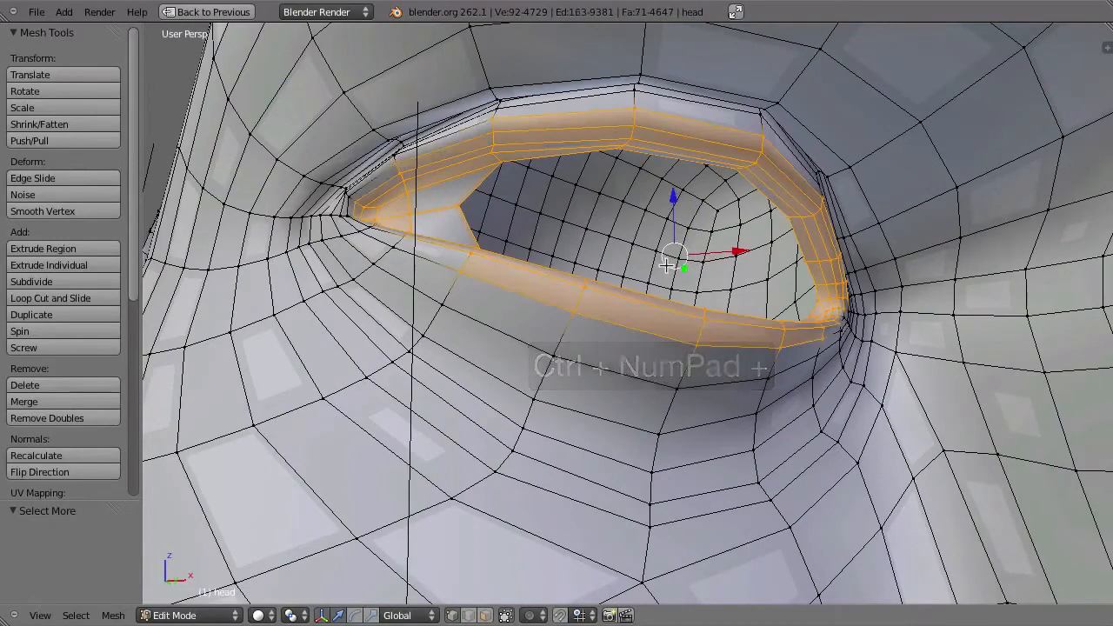
{"action": "key", "text": "ctrl+KP_Add"}
{"action": "mouse_move", "coordinate": [765, 464]}
{"action": "middle_mouse_down"}
{"action": "mouse_move", "coordinate": [654, 483]}
{"action": "mouse_move", "coordinate": [759, 474]}
{"action": "middle_mouse_up"}
{"action": "right_click", "coordinate": [503, 359], "text": "alt+shift"}
{"action": "right_click", "coordinate": [513, 355], "text": "alt+shift"}
{"action": "right_click", "coordinate": [389, 245], "text": "alt+shift"}
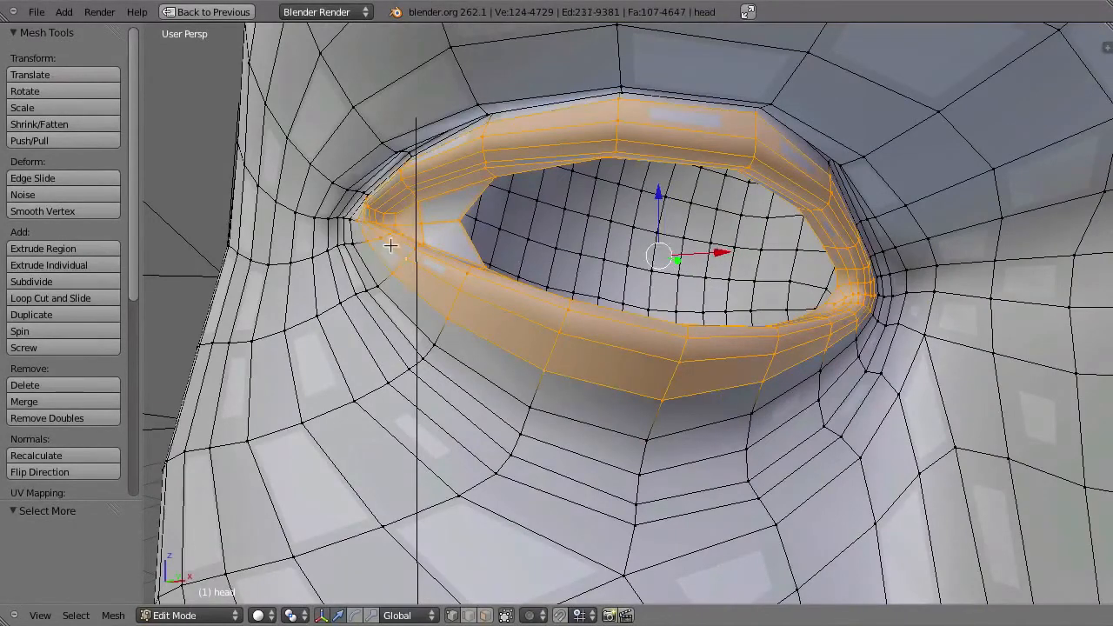
{"action": "middle_click_drag", "start_coordinate": [869, 212], "coordinate": [826, 238]}
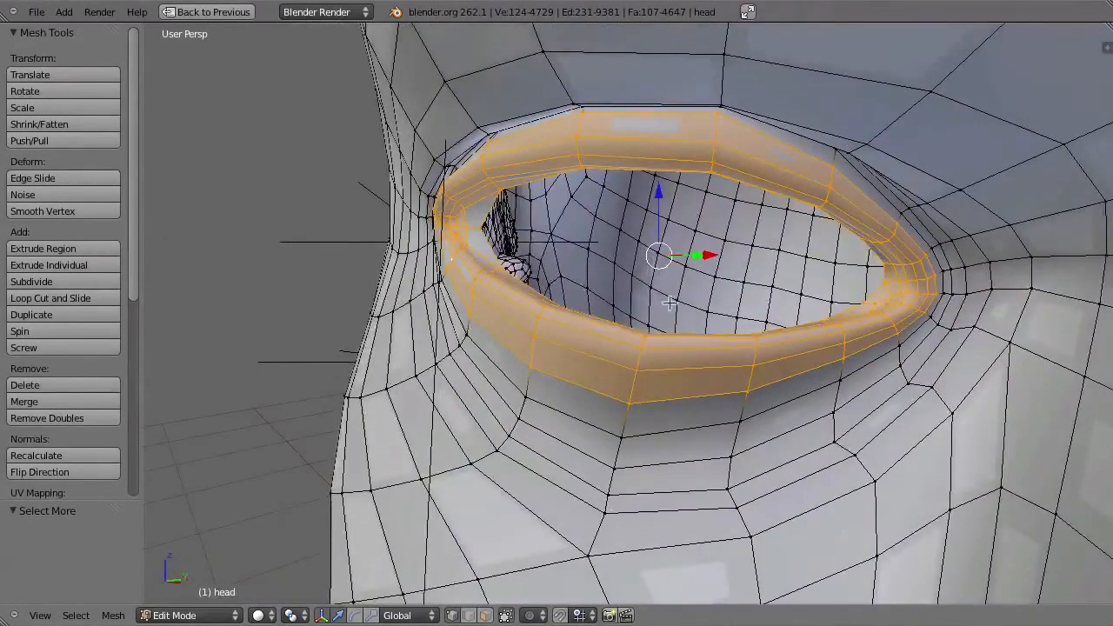
{"action": "key", "text": "x"}
{"action": "left_click", "coordinate": [594, 311]}
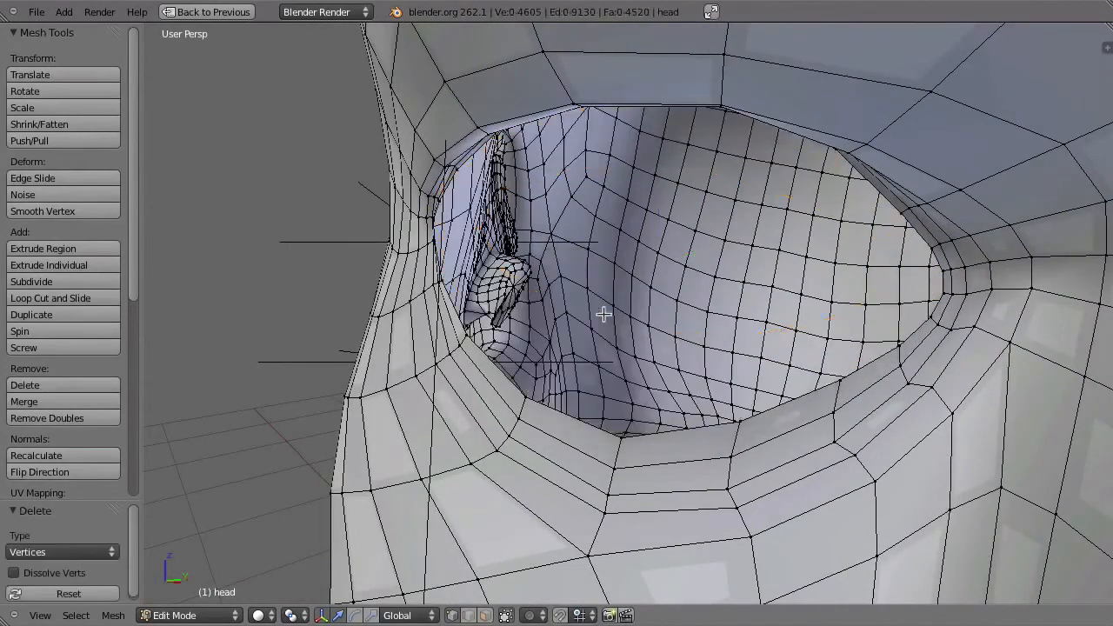
Select the border edge loop of the eye hole and scale it inward to about 0.78
{"action": "right_click", "coordinate": [675, 430], "text": "alt"}
{"action": "scroll", "coordinate": [765, 405], "scroll_direction": "up", "scroll_amount": 1}
{"action": "middle_click_drag", "start_coordinate": [800, 358], "coordinate": [779, 393]}
{"action": "key", "text": "s"}
{"action": "left_click", "coordinate": [847, 401]}
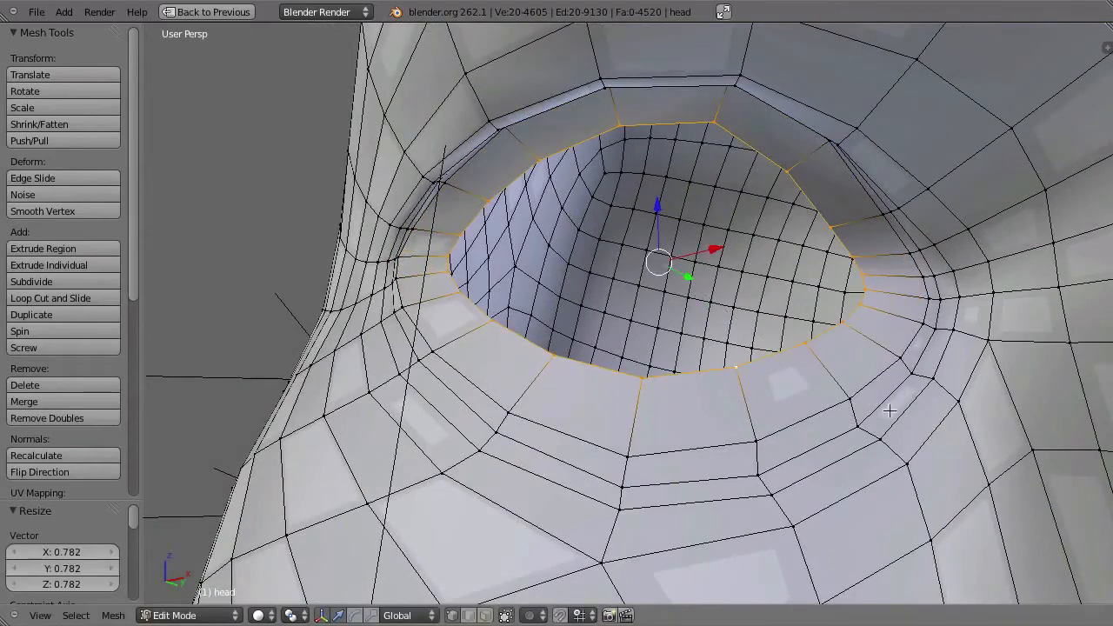
Extrude the eye hole's border inward as three successively smaller rings and merge the innermost ring at its center
{"action": "key", "text": "e"}
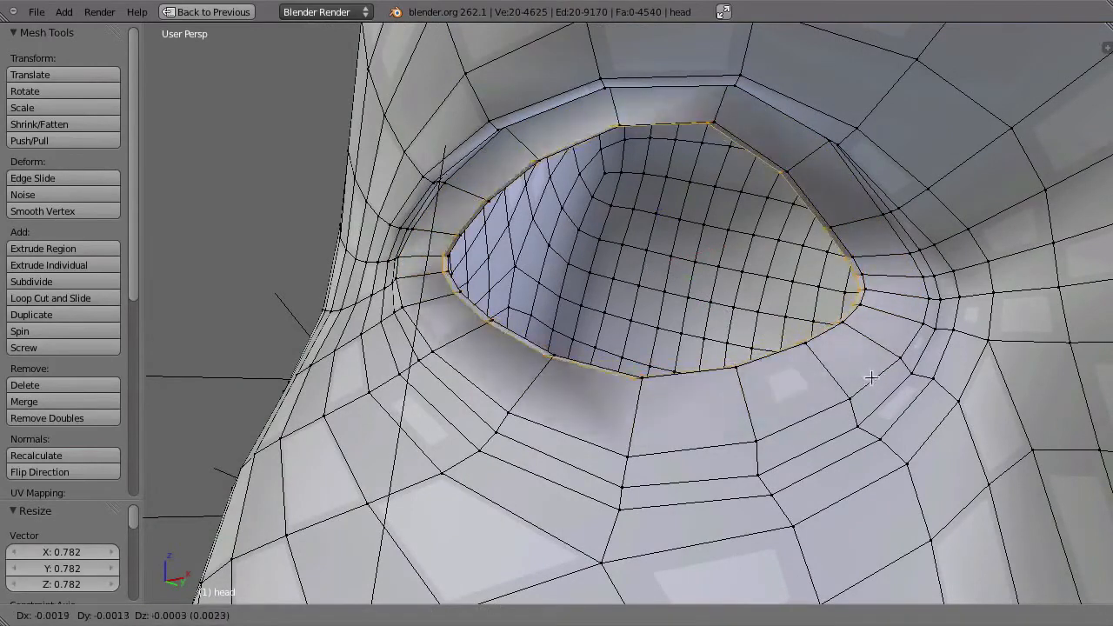
{"action": "key", "text": "s"}
{"action": "left_click", "coordinate": [781, 321]}
{"action": "key", "text": "e"}
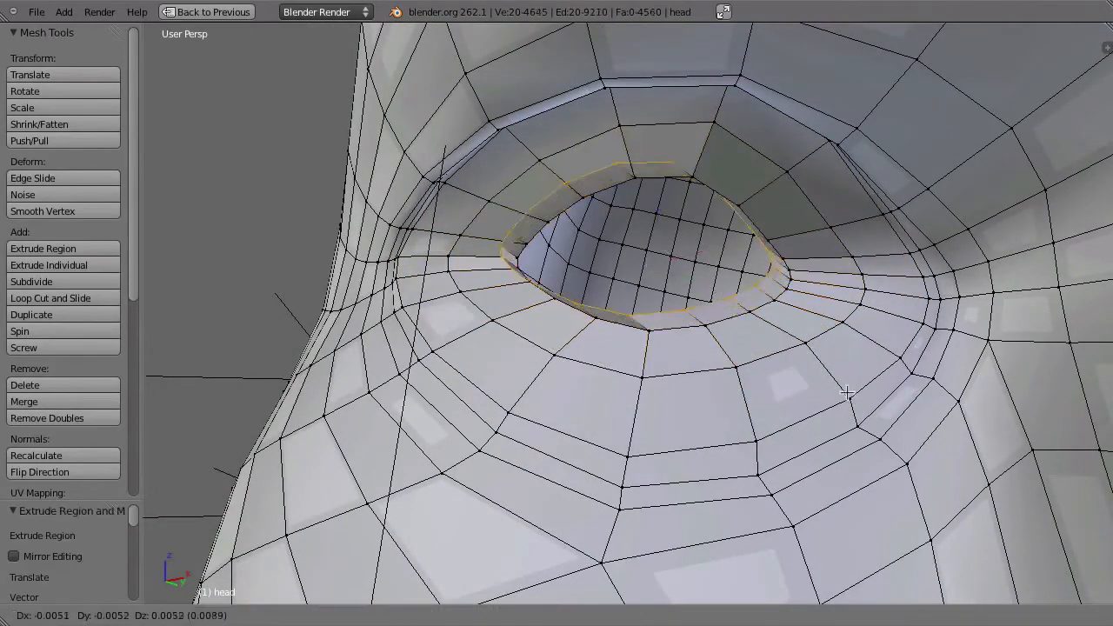
{"action": "key", "text": "s"}
{"action": "left_click", "coordinate": [757, 358]}
{"action": "key", "text": "e"}
{"action": "key", "text": "s"}
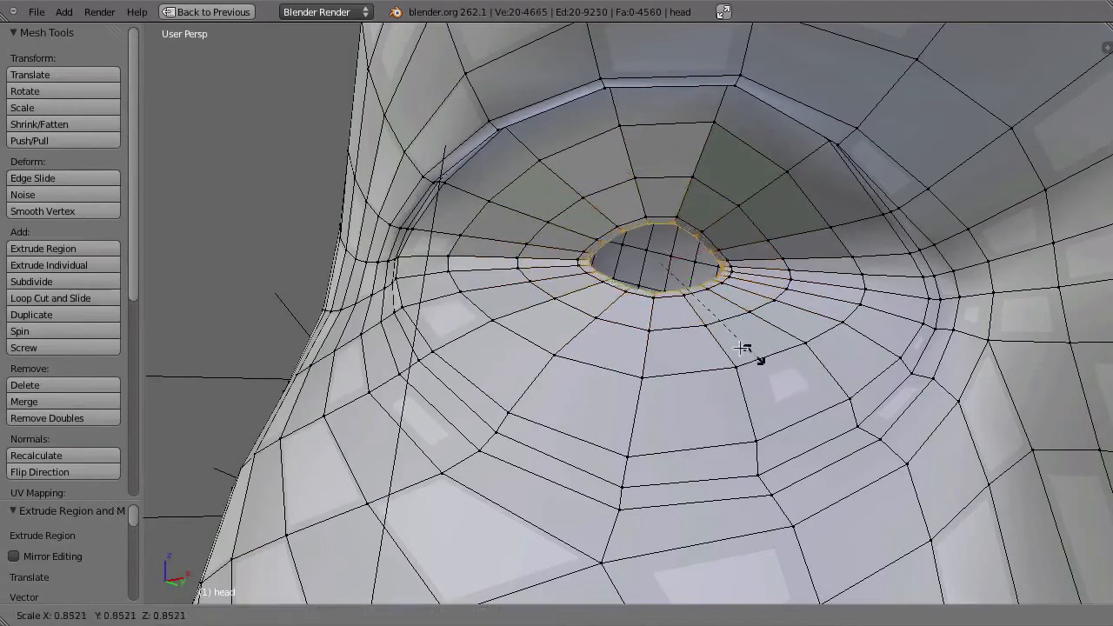
{"action": "left_click", "coordinate": [699, 311]}
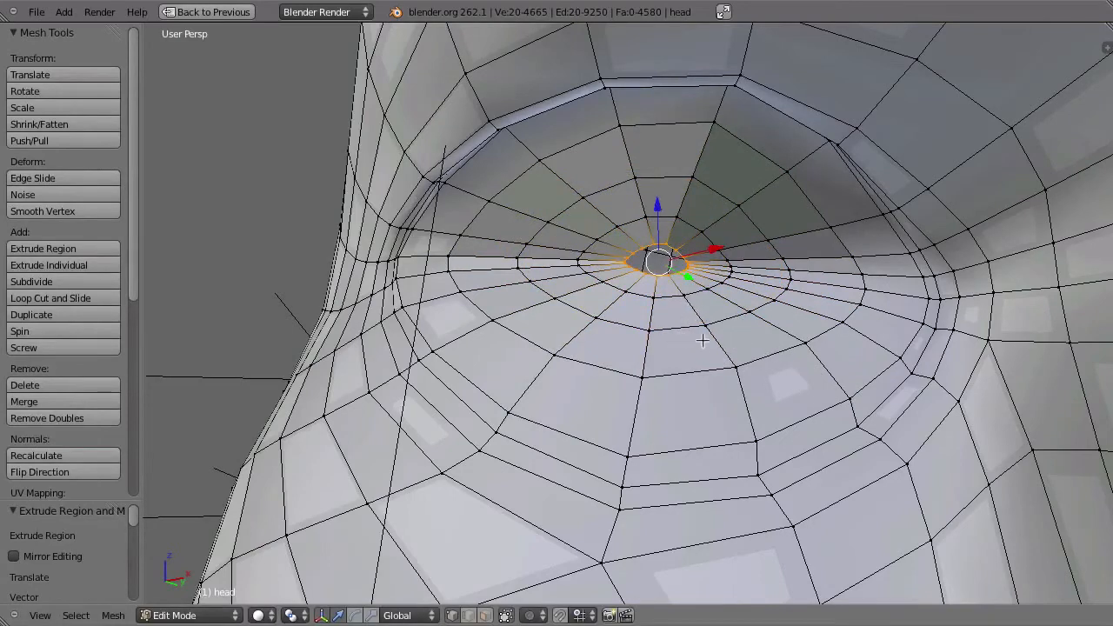
{"action": "key", "text": "alt+m"}
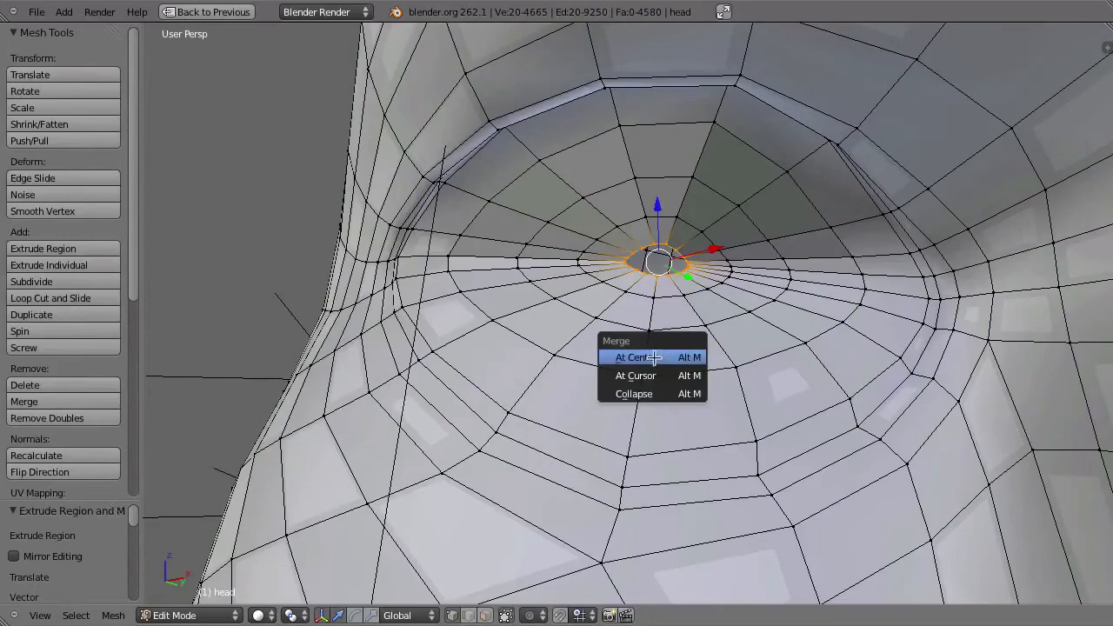
{"action": "left_click", "coordinate": [656, 360]}
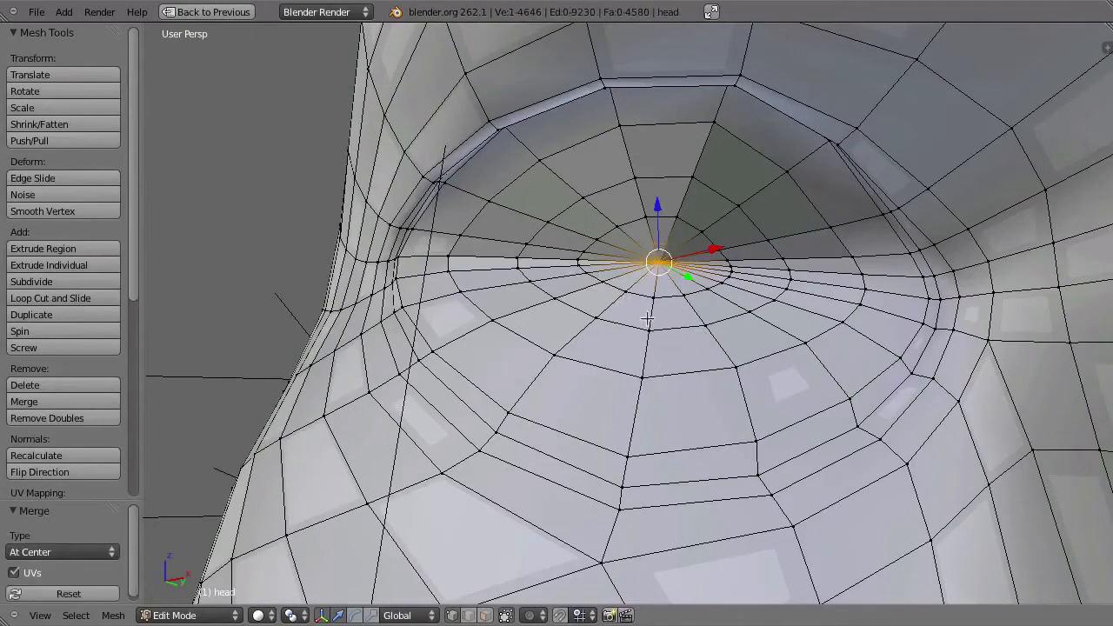
Grow the selection from the merged center vertex over the new eye patch and set its faces to smooth shading
{"action": "middle_click_drag", "start_coordinate": [671, 341], "coordinate": [672, 286]}
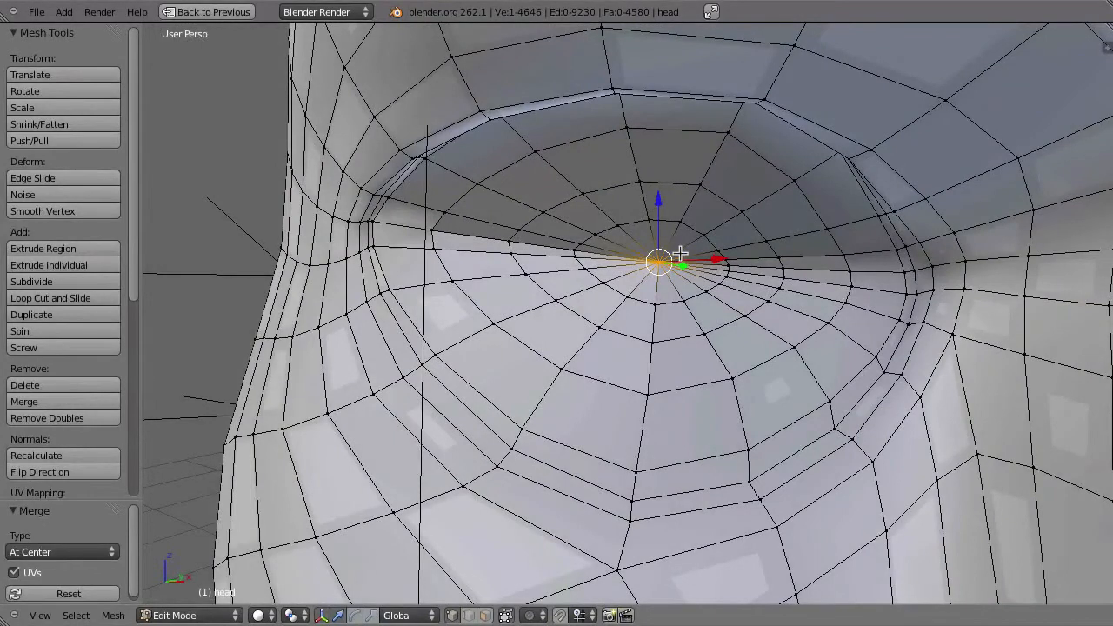
{"action": "key", "text": "ctrl+KP_Add"}
{"action": "key", "text": "ctrl+KP_Add"}
{"action": "key", "text": "ctrl+KP_Add"}
{"action": "key", "text": "ctrl+KP_Add"}
{"action": "key", "text": "ctrl+KP_Add"}
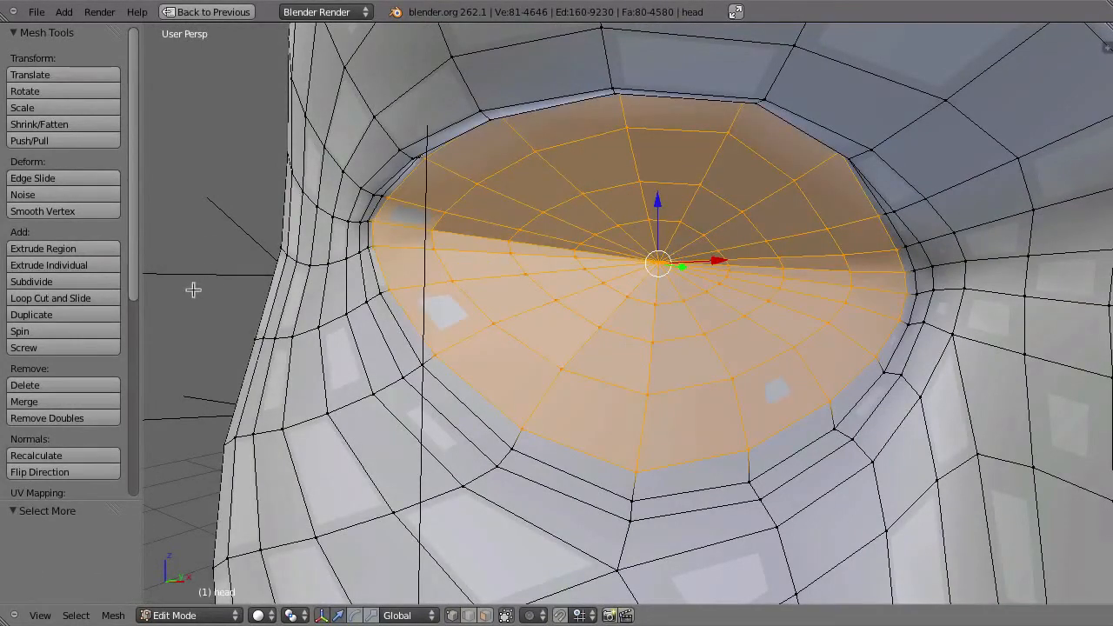
{"action": "mouse_move", "coordinate": [132, 272]}
{"action": "left_mouse_down"}
{"action": "mouse_move", "coordinate": [131, 421]}
{"action": "mouse_move", "coordinate": [134, 388]}
{"action": "left_mouse_up"}
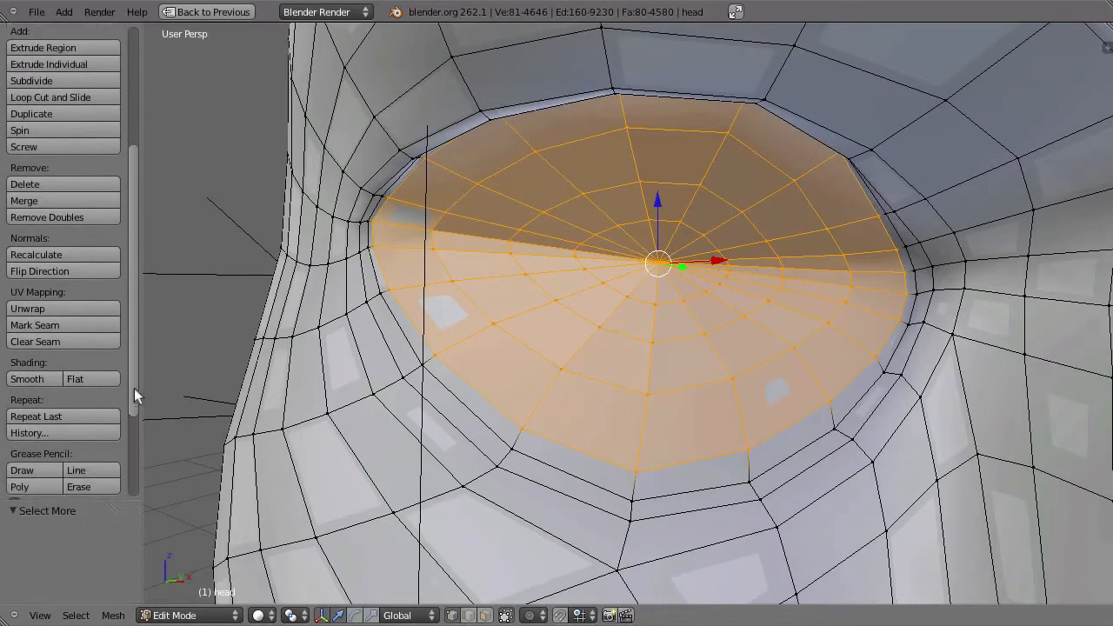
{"action": "left_click", "coordinate": [39, 376]}
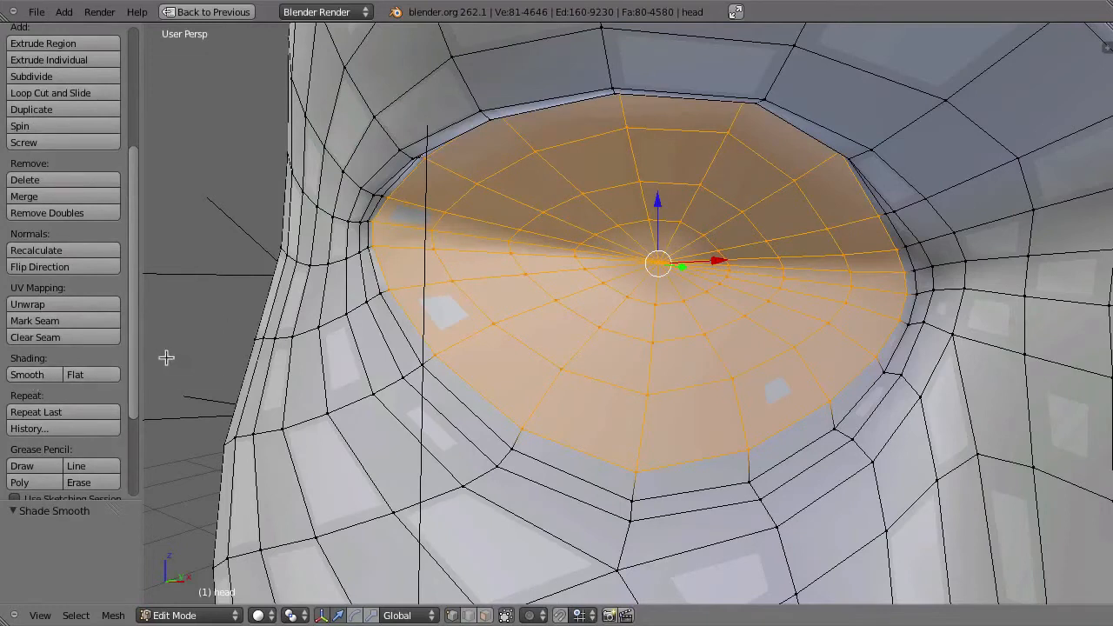
{"action": "left_click", "coordinate": [146, 282]}
Smooth the eye patch's vertices, extend the selection by one ring and smooth repeatedly again, finishing in Object Mode
{"action": "left_click_drag", "start_coordinate": [133, 267], "coordinate": [131, 156]}
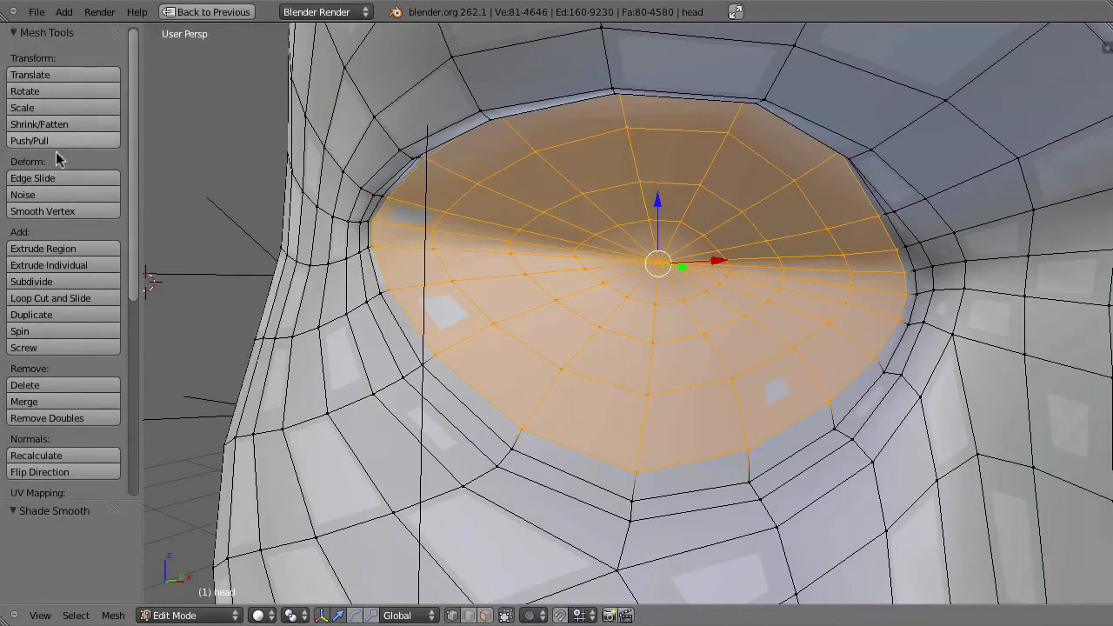
{"action": "left_click", "coordinate": [32, 214]}
{"action": "left_click", "coordinate": [33, 218]}
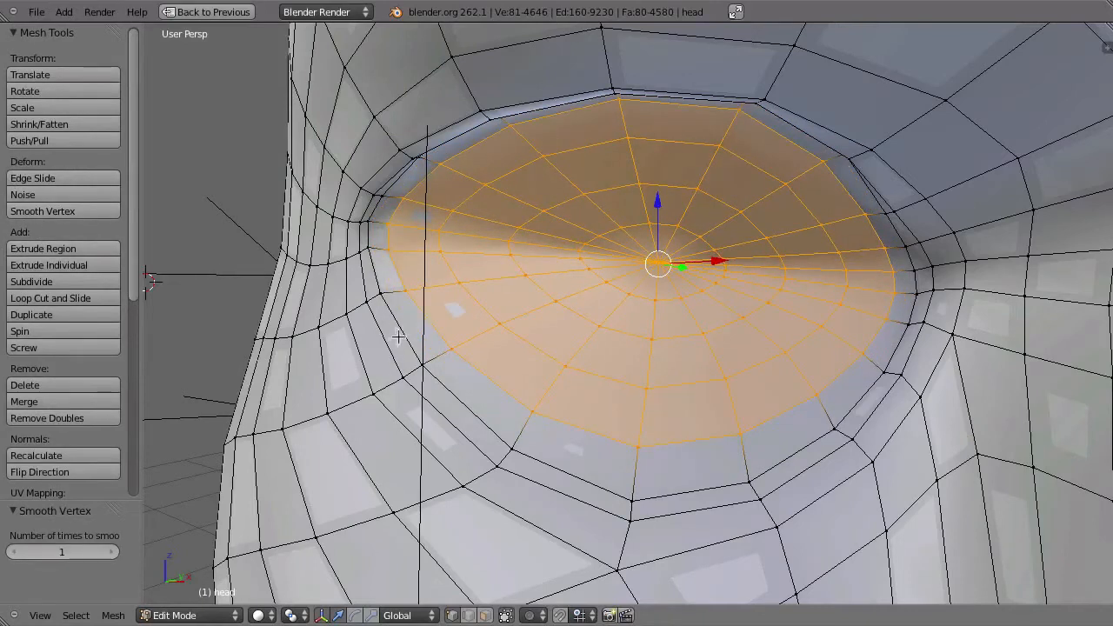
{"action": "key", "text": "ctrl+KP_Add"}
{"action": "left_click", "coordinate": [74, 212]}
{"action": "left_click", "coordinate": [72, 214]}
{"action": "left_click", "coordinate": [73, 214]}
{"action": "left_click", "coordinate": [75, 215]}
{"action": "key", "text": "Tab"}
Select the inner edge loop of the other eye's opening, grow the selection over the eyelid rim four times and delete its vertices
{"action": "scroll", "coordinate": [720, 372], "scroll_direction": "down", "scroll_amount": 10}
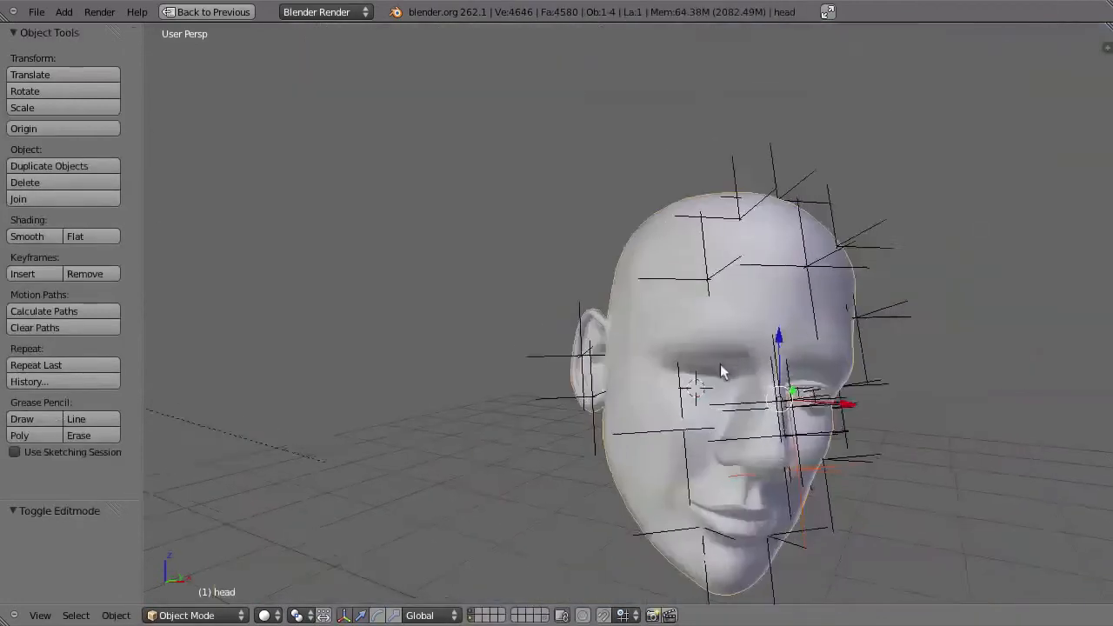
{"action": "scroll", "coordinate": [721, 365], "scroll_direction": "up", "scroll_amount": 4}
{"action": "middle_click_drag", "start_coordinate": [720, 366], "coordinate": [722, 261]}
{"action": "key", "text": "Tab"}
{"action": "scroll", "coordinate": [719, 260], "scroll_direction": "up", "scroll_amount": 5}
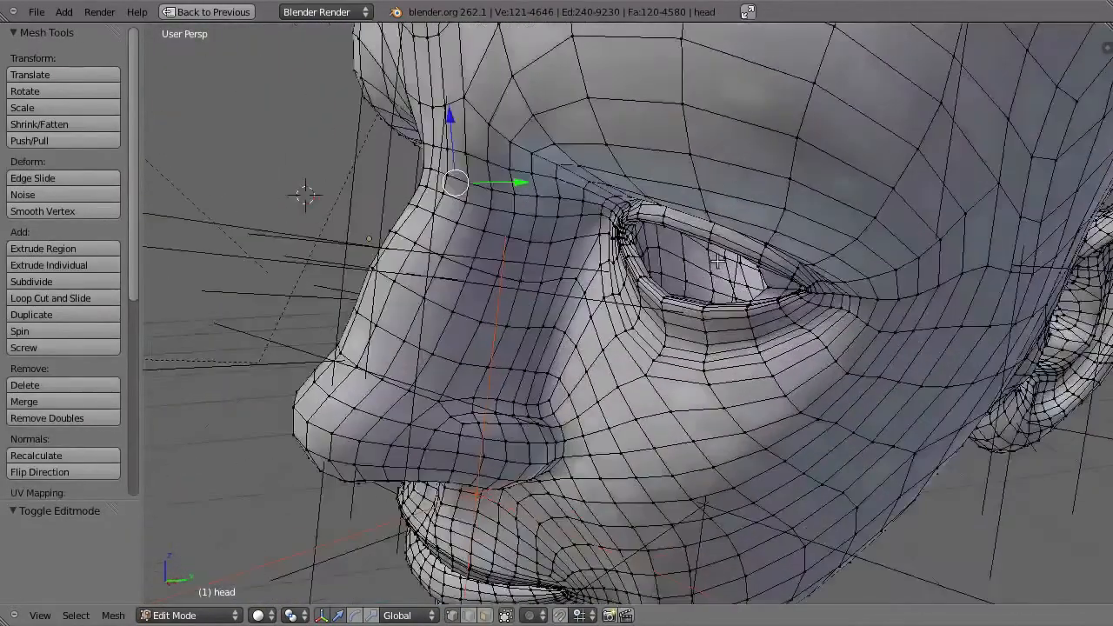
{"action": "scroll", "coordinate": [719, 261], "scroll_direction": "up", "scroll_amount": 4}
{"action": "right_click", "coordinate": [595, 338], "text": "alt"}
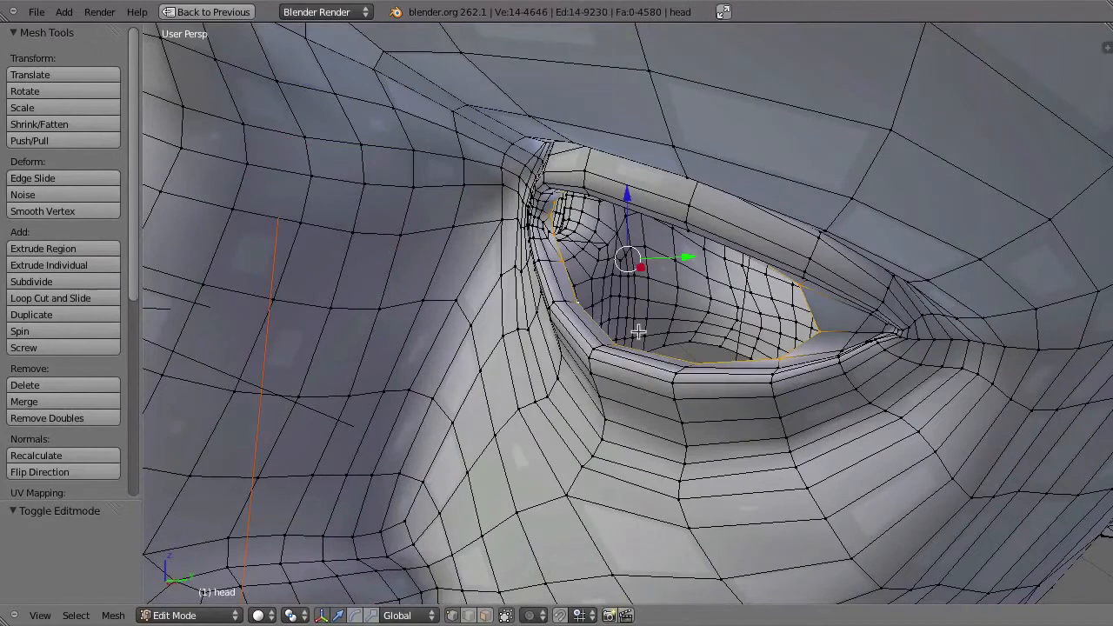
{"action": "key", "text": "ctrl+KP_Add"}
{"action": "key", "text": "ctrl+KP_Add"}
{"action": "key", "text": "ctrl+KP_Add"}
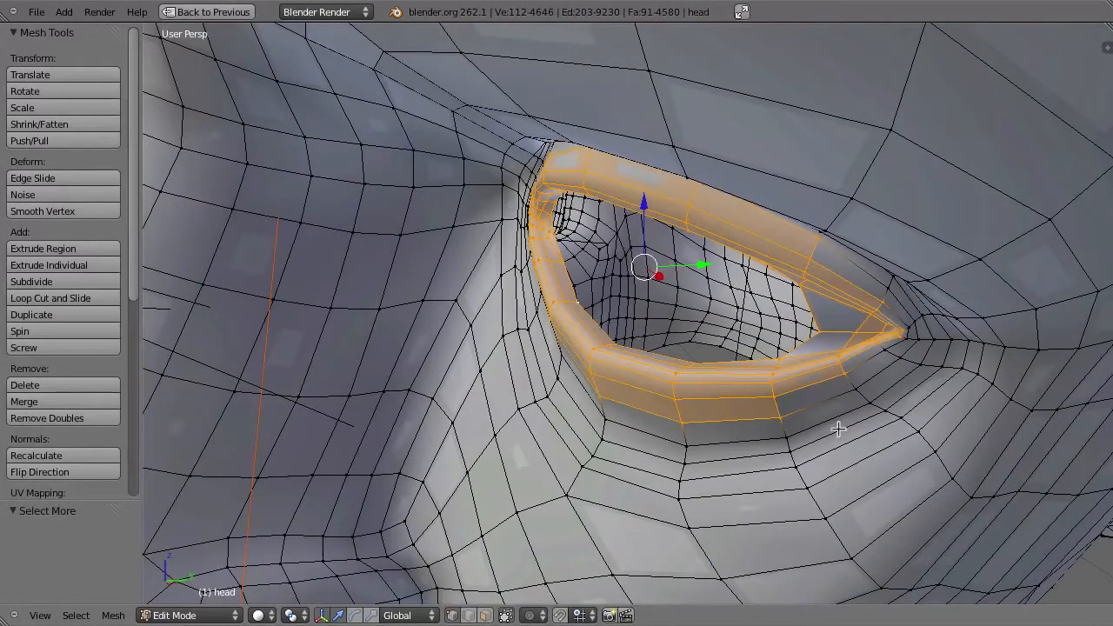
{"action": "key", "text": "ctrl+KP_Add"}
{"action": "middle_click_drag", "start_coordinate": [825, 377], "coordinate": [763, 361]}
{"action": "key", "text": "x"}
{"action": "left_click", "coordinate": [763, 361]}
Select the border edge loop of the newly enlarged eye hole and scale it inward to about 0.88
{"action": "right_click", "coordinate": [722, 437], "text": "alt"}
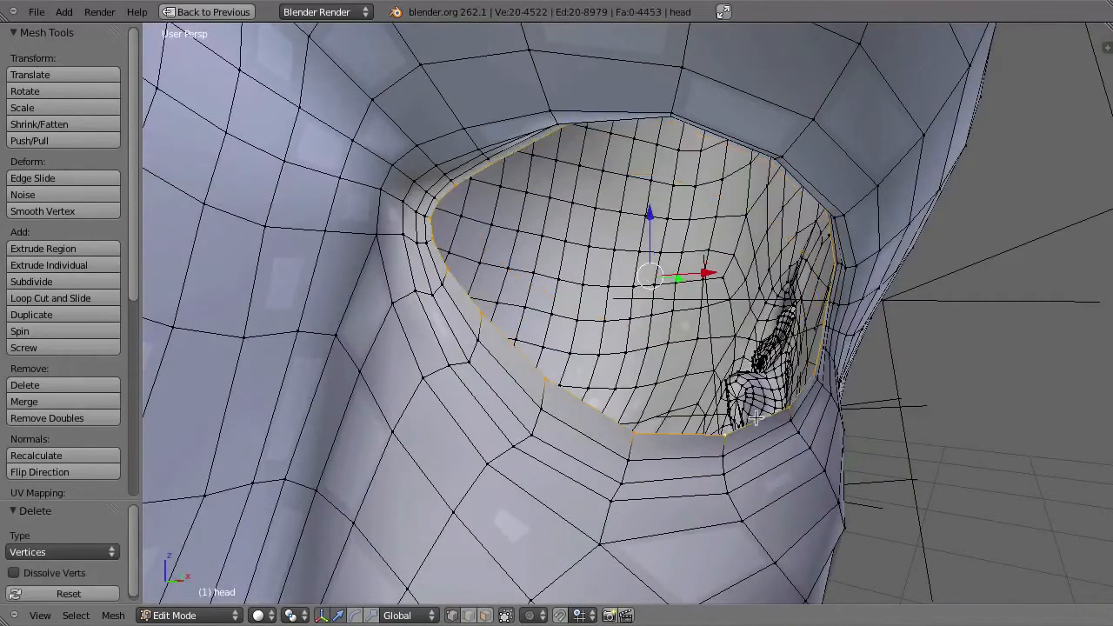
{"action": "key", "text": "s"}
{"action": "right_click", "coordinate": [866, 400]}
{"action": "key", "text": "s"}
{"action": "left_click", "coordinate": [823, 407]}
Extrude this eye hole's border inward as four successively smaller rings and merge the innermost ring at its center
{"action": "key", "text": "e"}
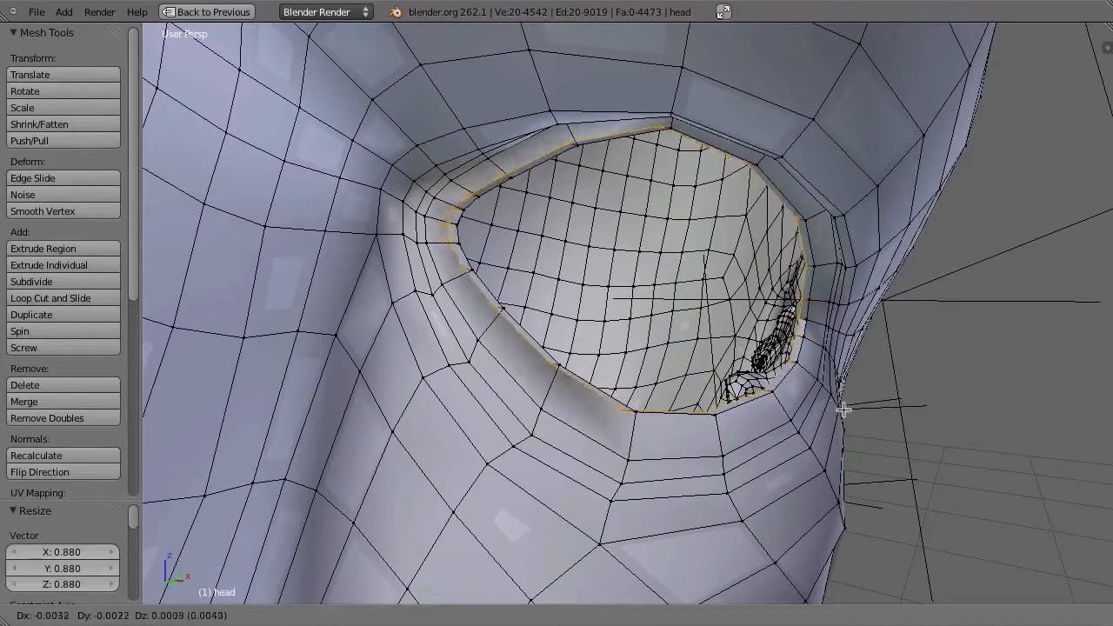
{"action": "key", "text": "s"}
{"action": "left_click", "coordinate": [787, 383]}
{"action": "key", "text": "e"}
{"action": "key", "text": "s"}
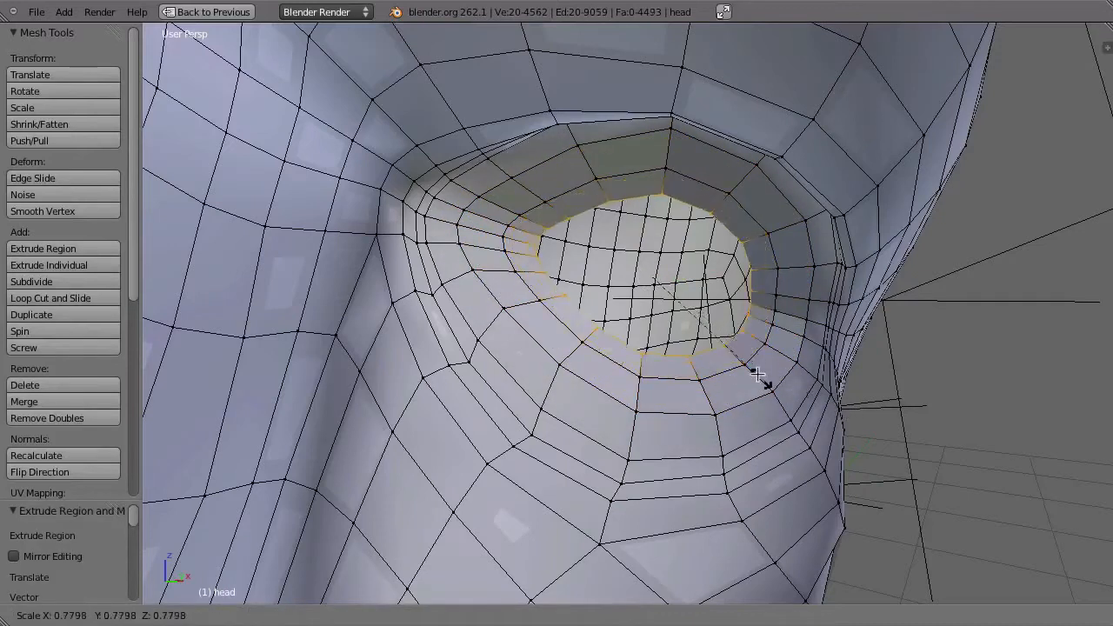
{"action": "left_click", "coordinate": [747, 364]}
{"action": "key", "text": "e"}
{"action": "key", "text": "s"}
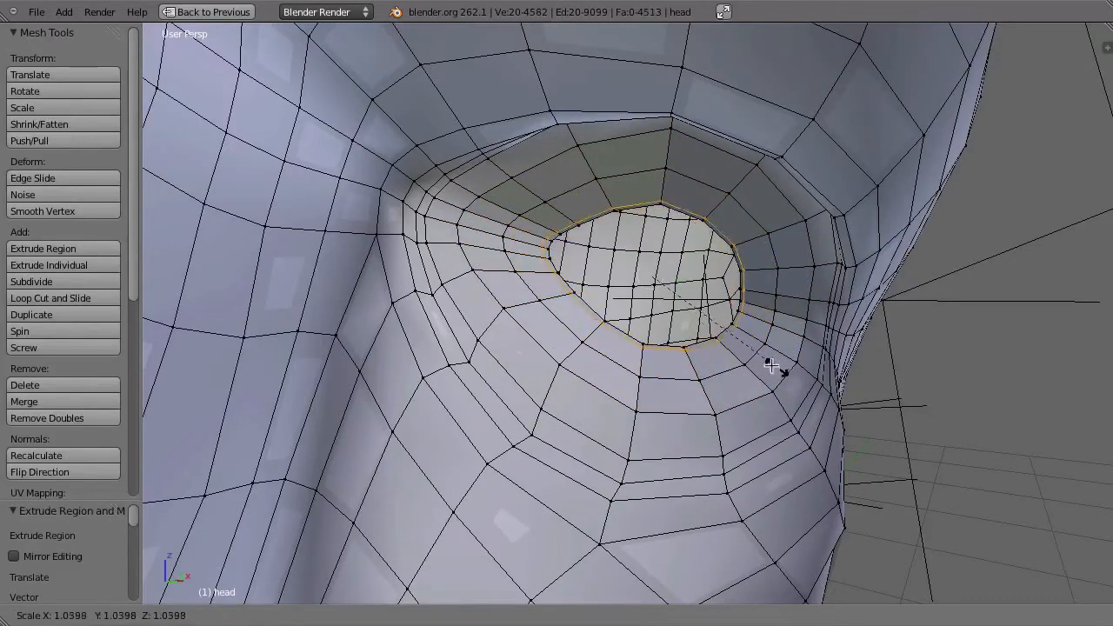
{"action": "left_click", "coordinate": [704, 317]}
{"action": "key", "text": "e"}
{"action": "key", "text": "s"}
{"action": "left_click", "coordinate": [747, 370]}
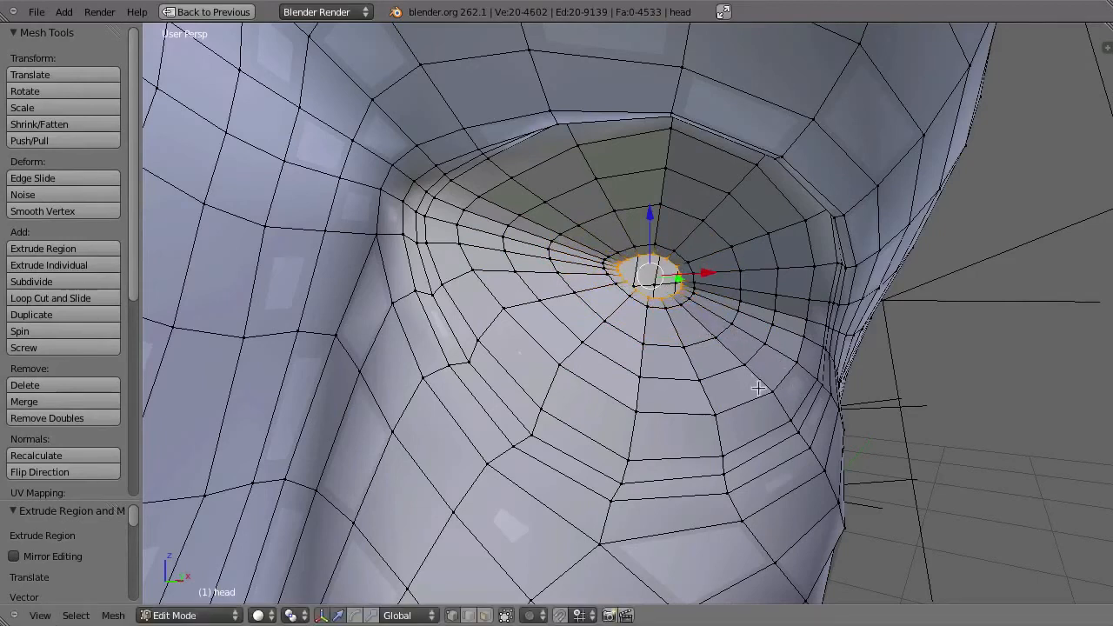
{"action": "key", "text": "alt+m"}
{"action": "left_click", "coordinate": [744, 392]}
Grow the selection from the second eye's center vertex over the whole patch and set its faces to smooth shading
{"action": "middle_click_drag", "start_coordinate": [739, 377], "coordinate": [705, 414]}
{"action": "key", "text": "ctrl+KP_Add"}
{"action": "key", "text": "ctrl+KP_Add"}
{"action": "key", "text": "ctrl+KP_Add"}
{"action": "key", "text": "ctrl+KP_Add"}
{"action": "key", "text": "ctrl+KP_Add"}
{"action": "key", "text": "ctrl+KP_Add"}
{"action": "key", "text": "ctrl+KP_Add"}
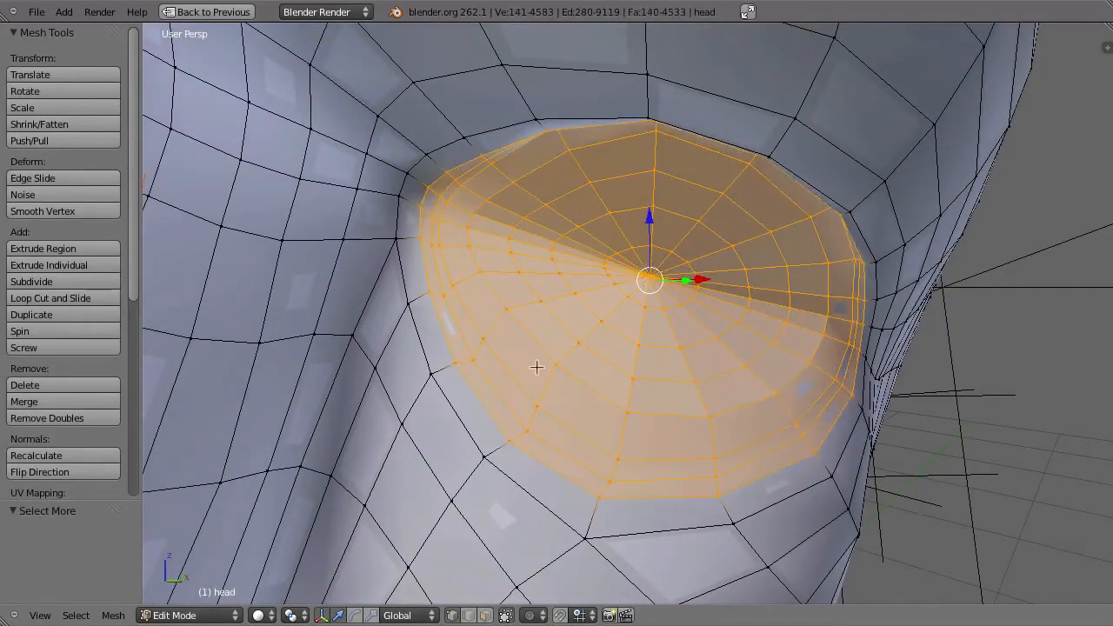
{"action": "scroll", "coordinate": [122, 411], "scroll_direction": "down", "scroll_amount": 10}
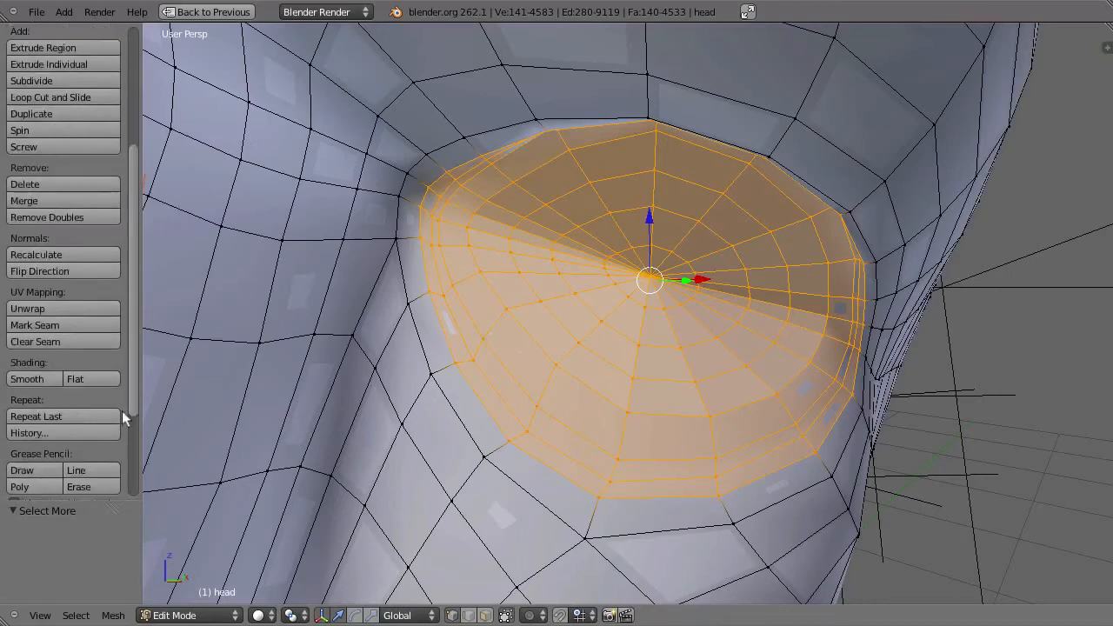
Smooth the second eye patch's vertices repeatedly and return the head to Object Mode
{"action": "left_click_drag", "start_coordinate": [131, 314], "coordinate": [147, 114]}
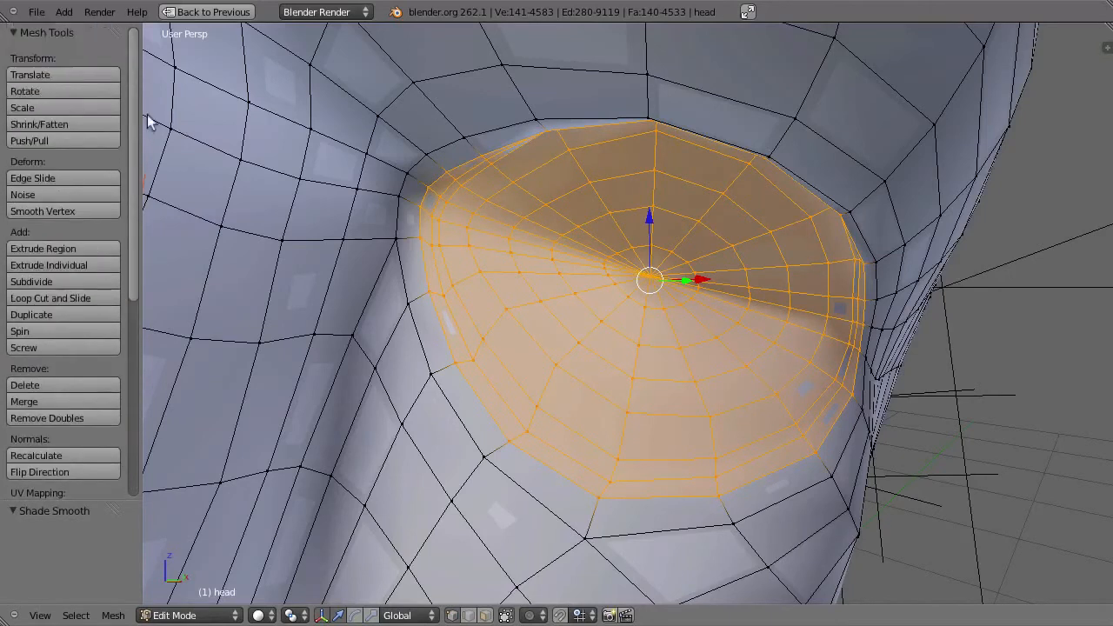
{"action": "left_click", "coordinate": [59, 216]}
{"action": "left_click", "coordinate": [60, 213]}
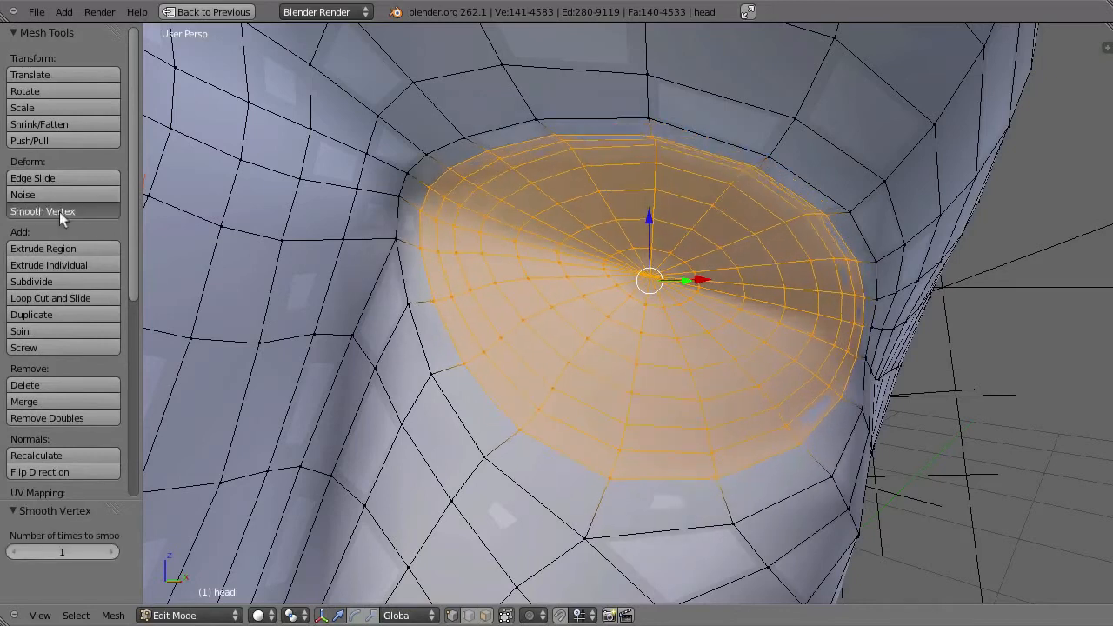
{"action": "left_click", "coordinate": [61, 211]}
{"action": "key", "text": "Tab"}
{"action": "scroll", "coordinate": [645, 363], "scroll_direction": "down", "scroll_amount": 6}
{"action": "middle_click_drag", "start_coordinate": [663, 347], "coordinate": [614, 401]}
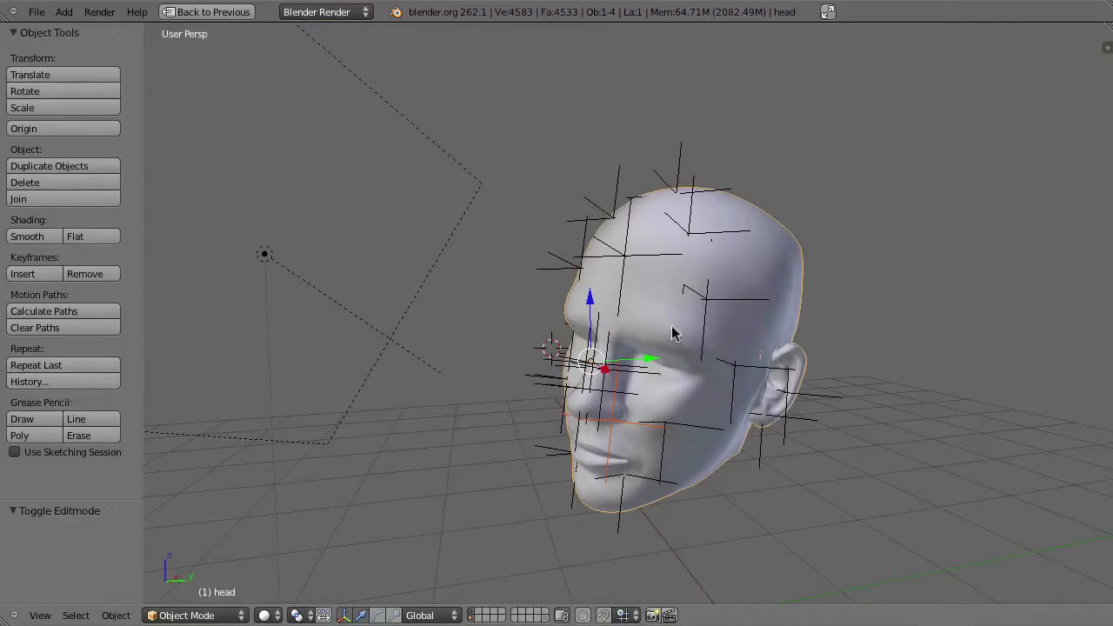
In the maximized compositing node editor, preview the Add node's ambient occlusion output and the AlphaOver composite in the backdrop
{"action": "key", "text": "ctrl+Up"}
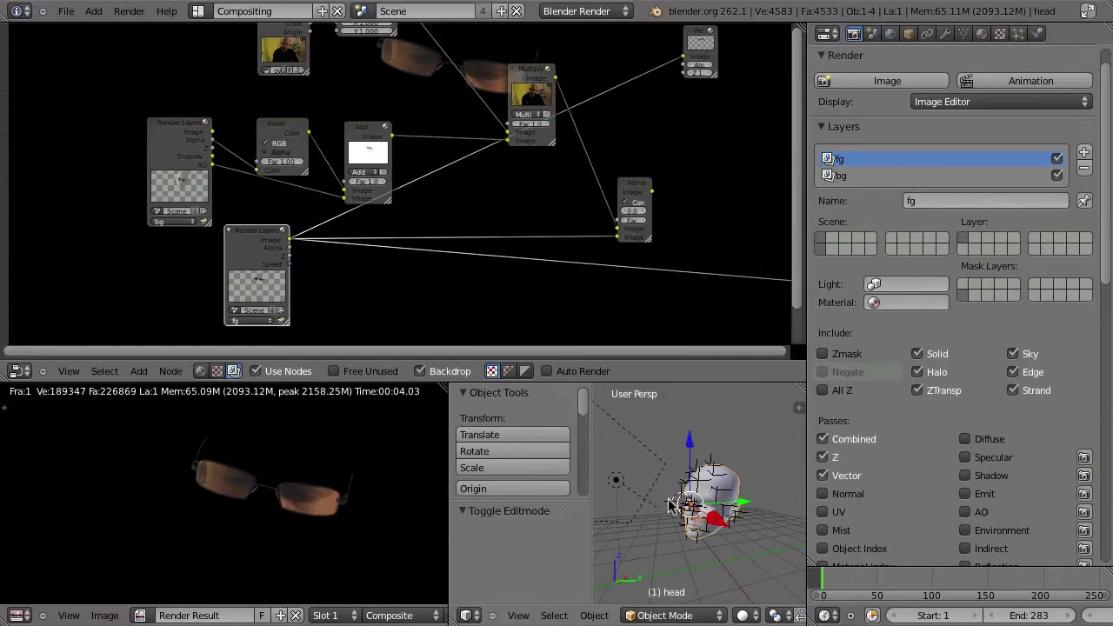
{"action": "key", "text": "ctrl+Up"}
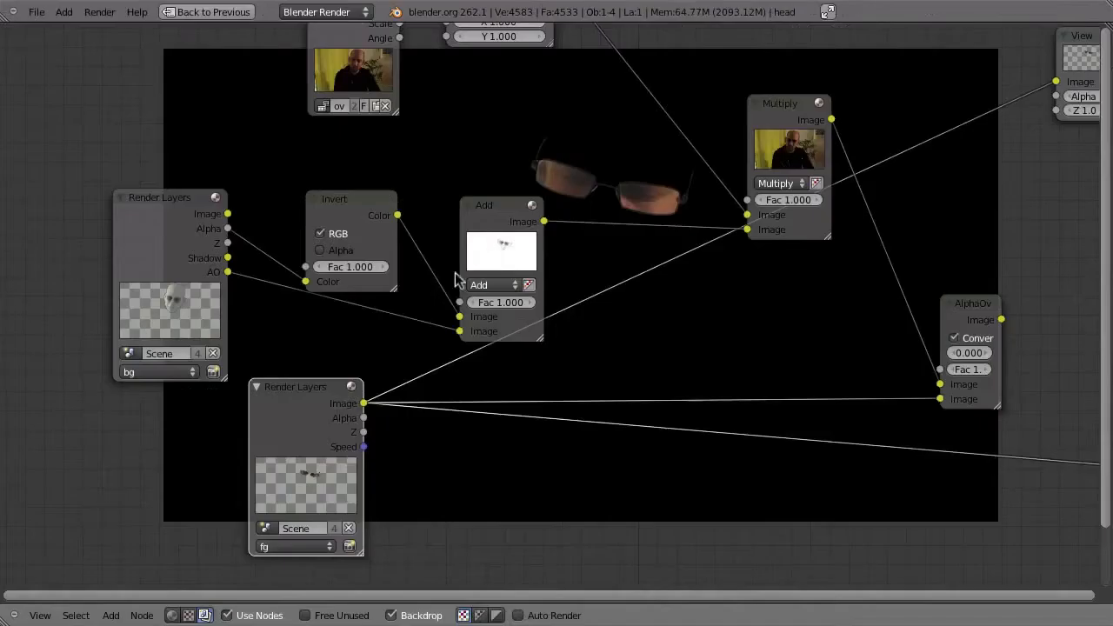
{"action": "left_click", "coordinate": [495, 206], "text": "ctrl+shift"}
{"action": "middle_click_drag", "start_coordinate": [604, 256], "coordinate": [548, 183]}
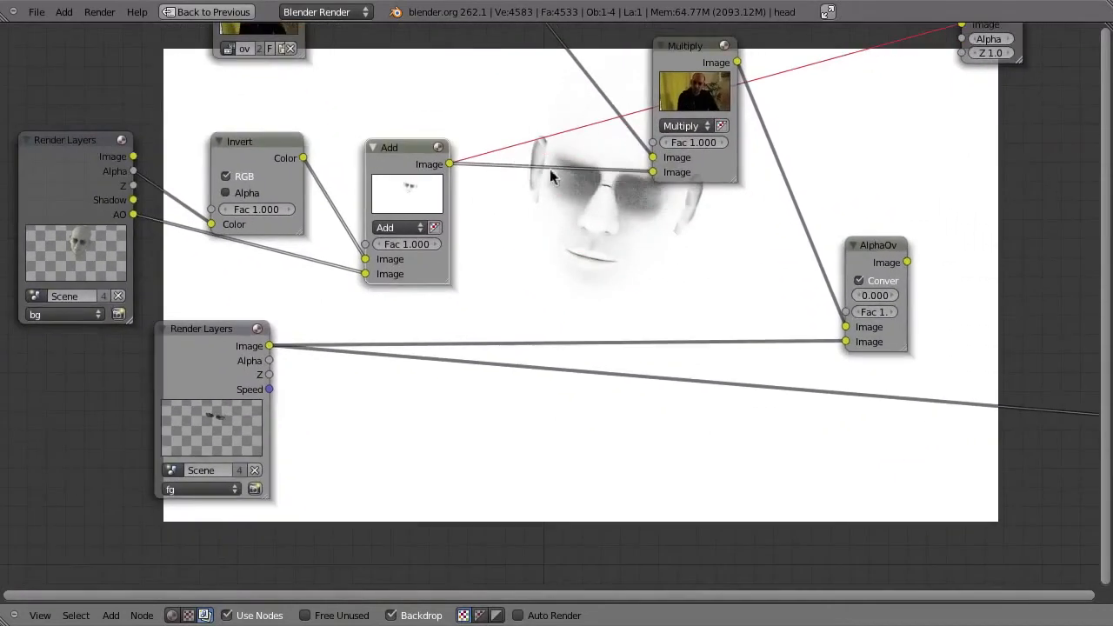
{"action": "left_click", "coordinate": [881, 252], "text": "ctrl+shift"}
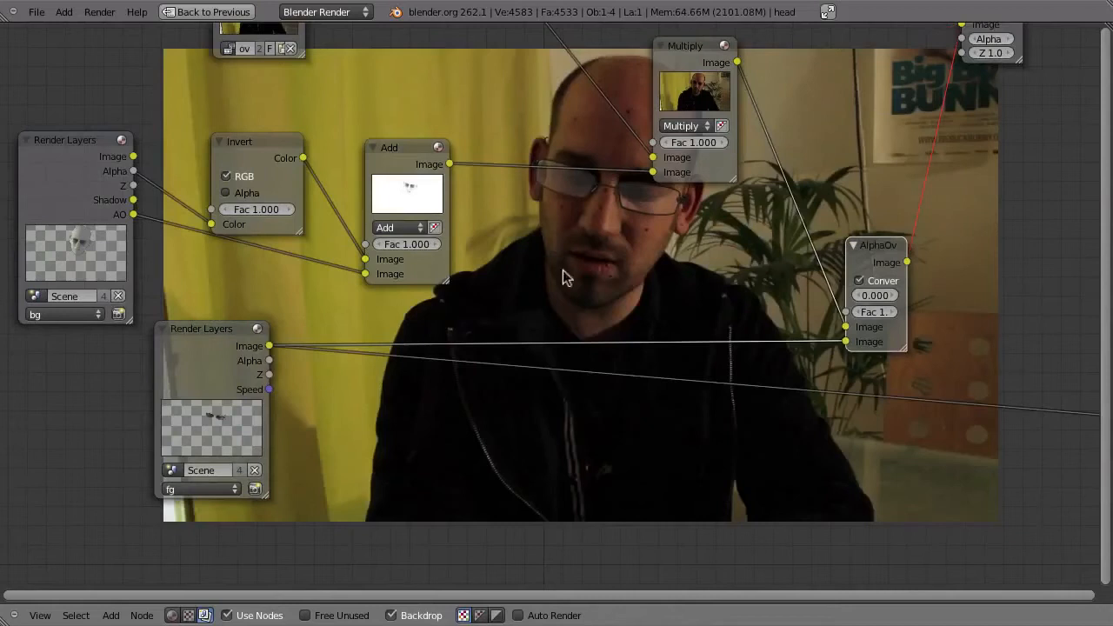
Compare the Add and Multiply node outputs in the backdrop, ending on the AlphaOver node's composite
{"action": "middle_click_drag", "start_coordinate": [663, 228], "coordinate": [700, 461]}
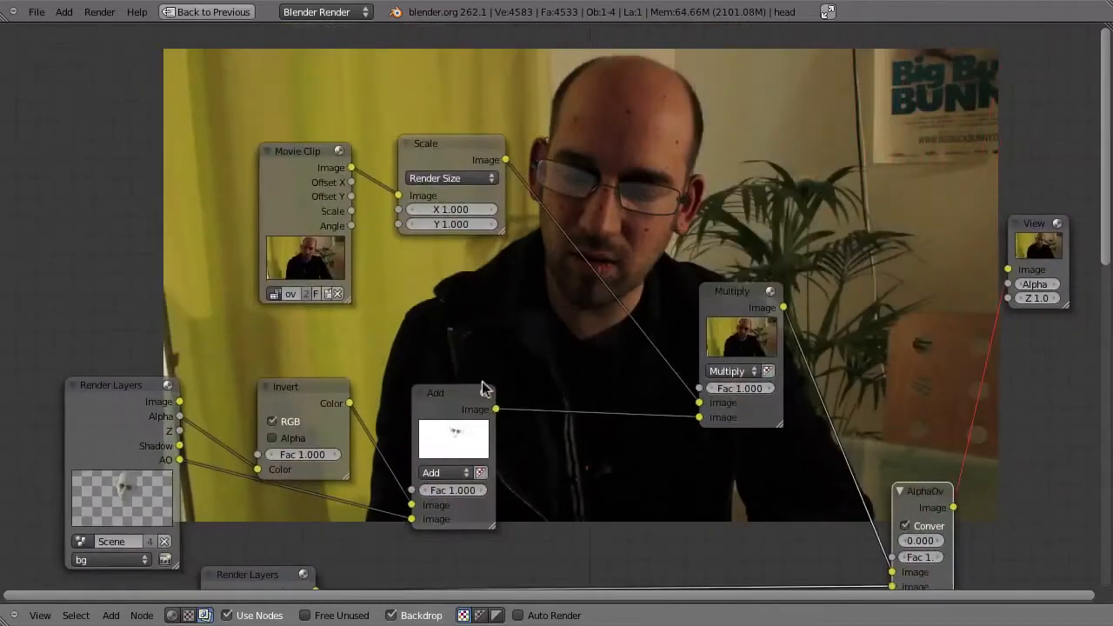
{"action": "left_click", "coordinate": [489, 386], "text": "ctrl+shift"}
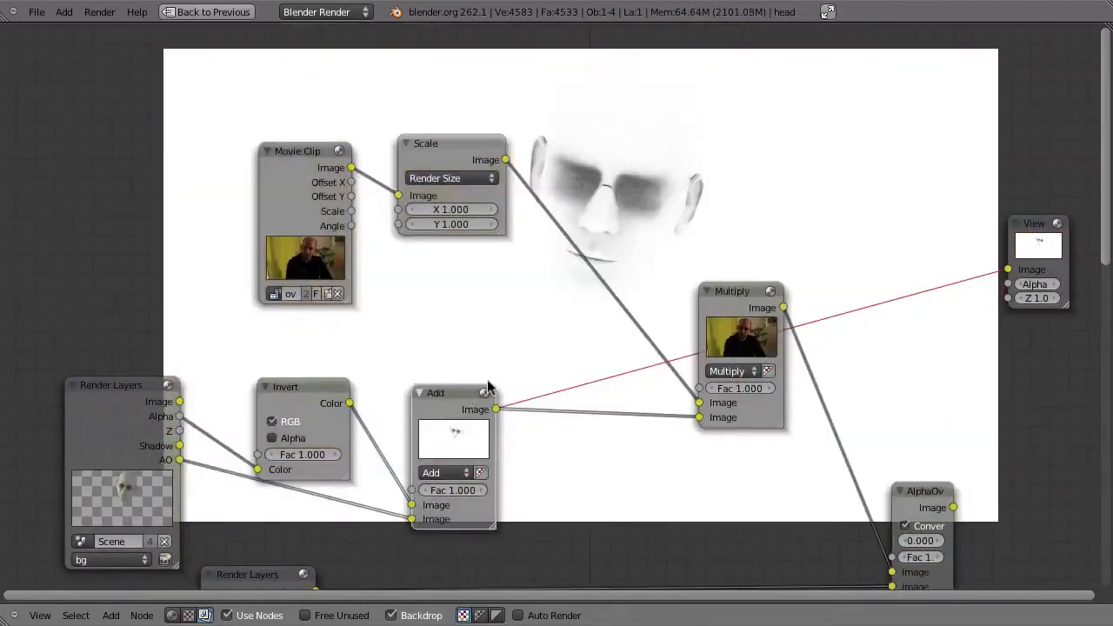
{"action": "left_click", "coordinate": [731, 301], "text": "ctrl+shift"}
{"action": "middle_click_drag", "start_coordinate": [802, 310], "coordinate": [783, 415]}
{"action": "left_click", "coordinate": [753, 353], "text": "ctrl+shift"}
{"action": "scroll", "coordinate": [613, 170], "scroll_direction": "down", "scroll_amount": 2}
{"action": "scroll", "coordinate": [629, 184], "scroll_direction": "up", "scroll_amount": 2}
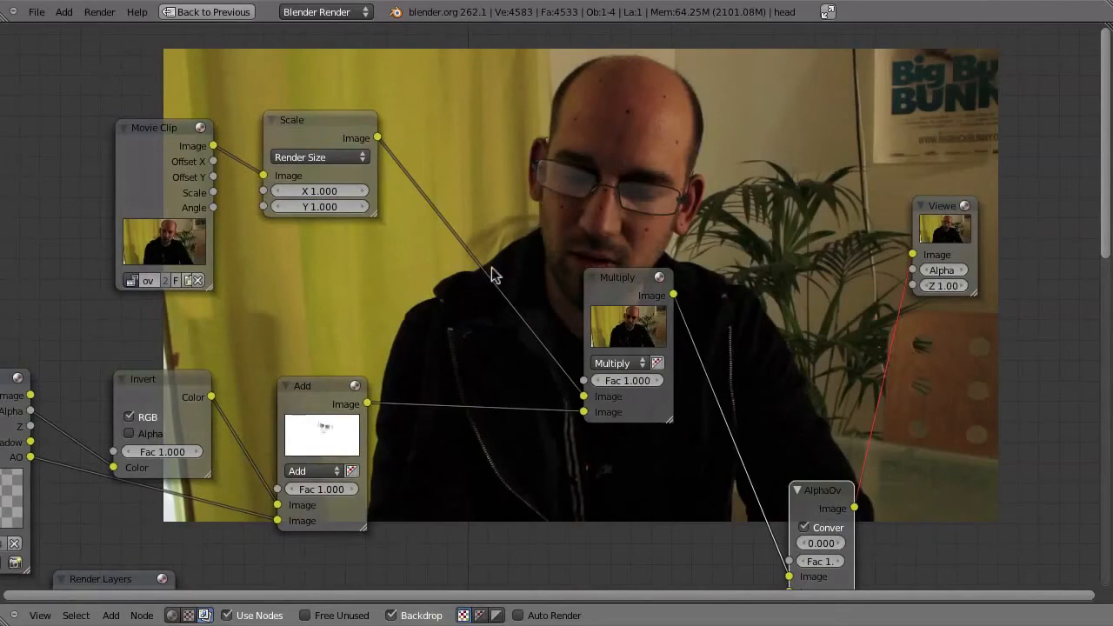
{"action": "scroll", "coordinate": [716, 391], "scroll_direction": "down", "scroll_amount": 2}
Maximize the 3D view, inspect the head's mesh in Edit Mode and view the head through the camera in Object Mode
{"action": "key", "text": "ctrl+Up"}
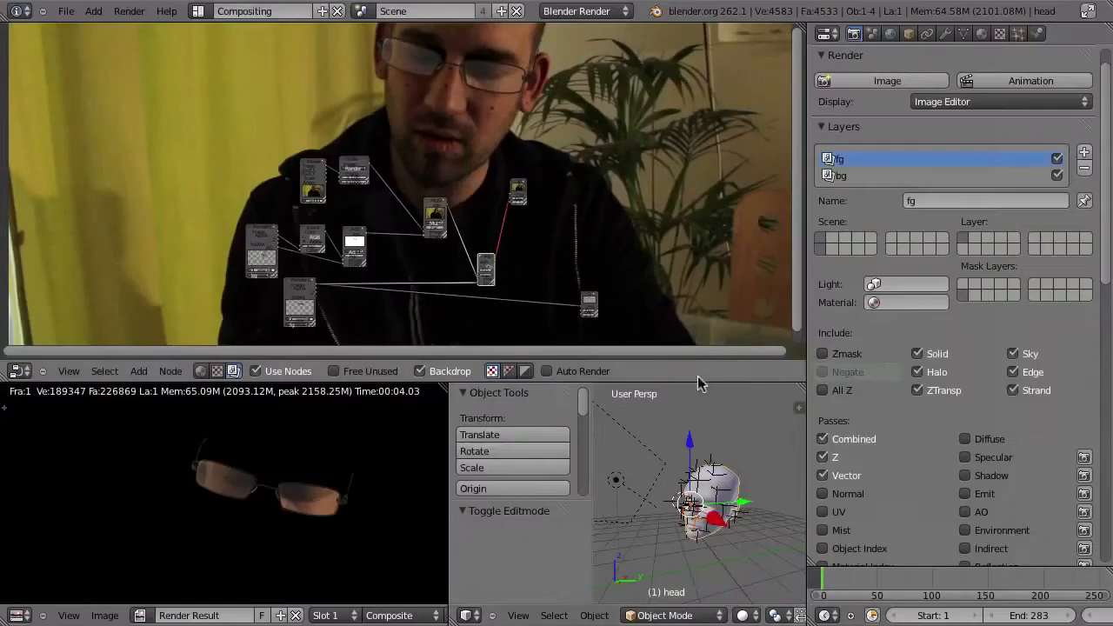
{"action": "key", "text": "ctrl+Up"}
{"action": "middle_click_drag", "start_coordinate": [789, 386], "coordinate": [741, 400]}
{"action": "key", "text": "Tab"}
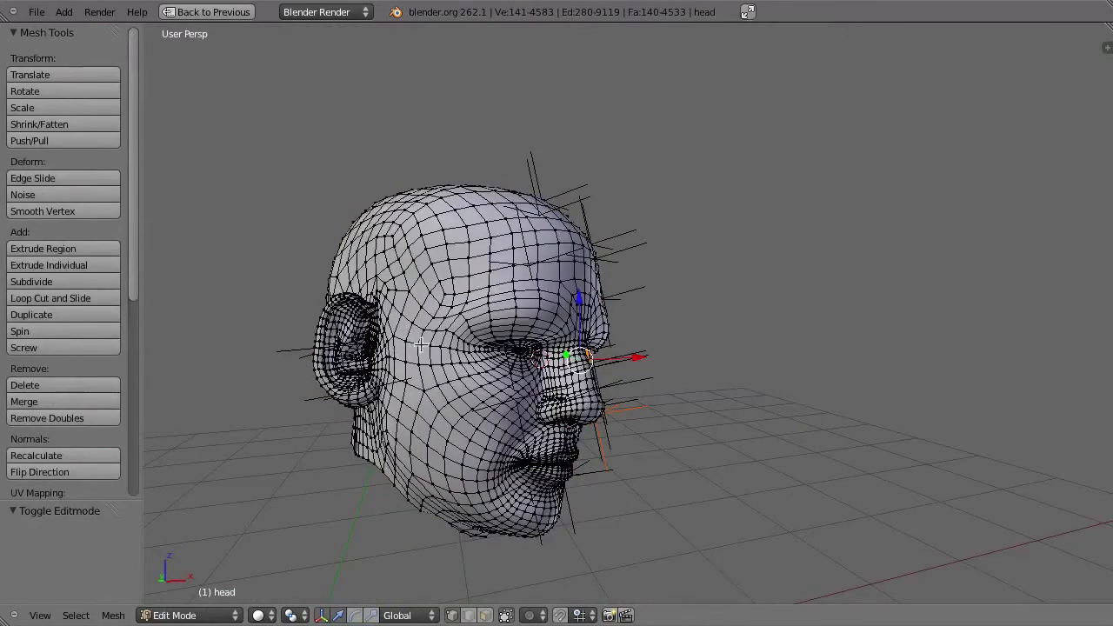
{"action": "key", "text": "Tab"}
{"action": "middle_click_drag", "start_coordinate": [467, 340], "coordinate": [403, 244]}
{"action": "key", "text": "KP_0"}
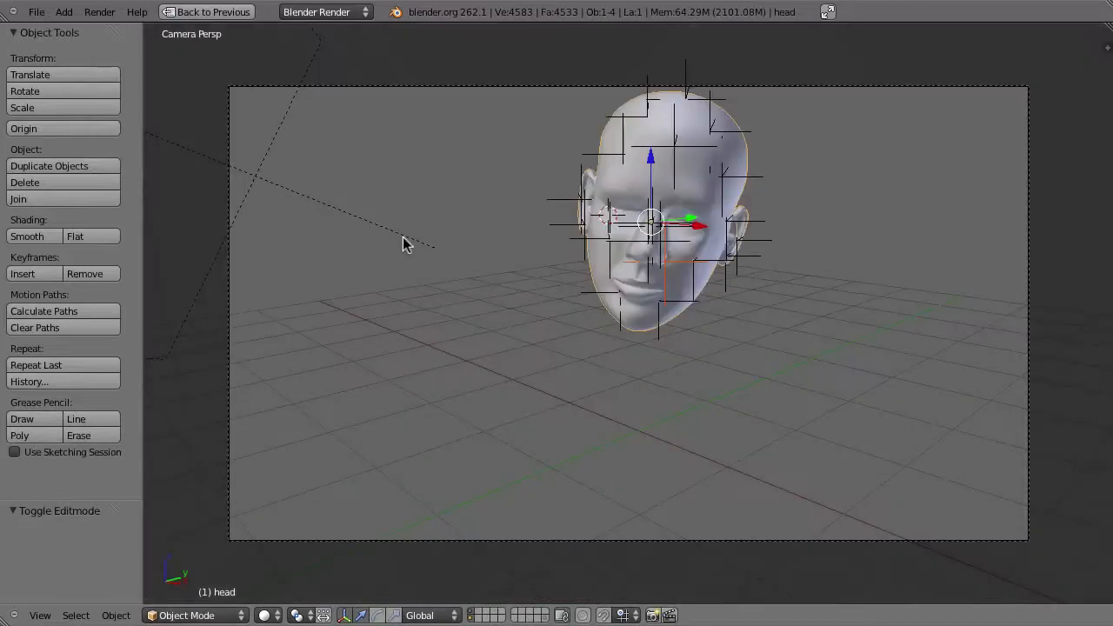
{"action": "middle_click_drag", "start_coordinate": [662, 252], "coordinate": [659, 276], "text": "shift"}
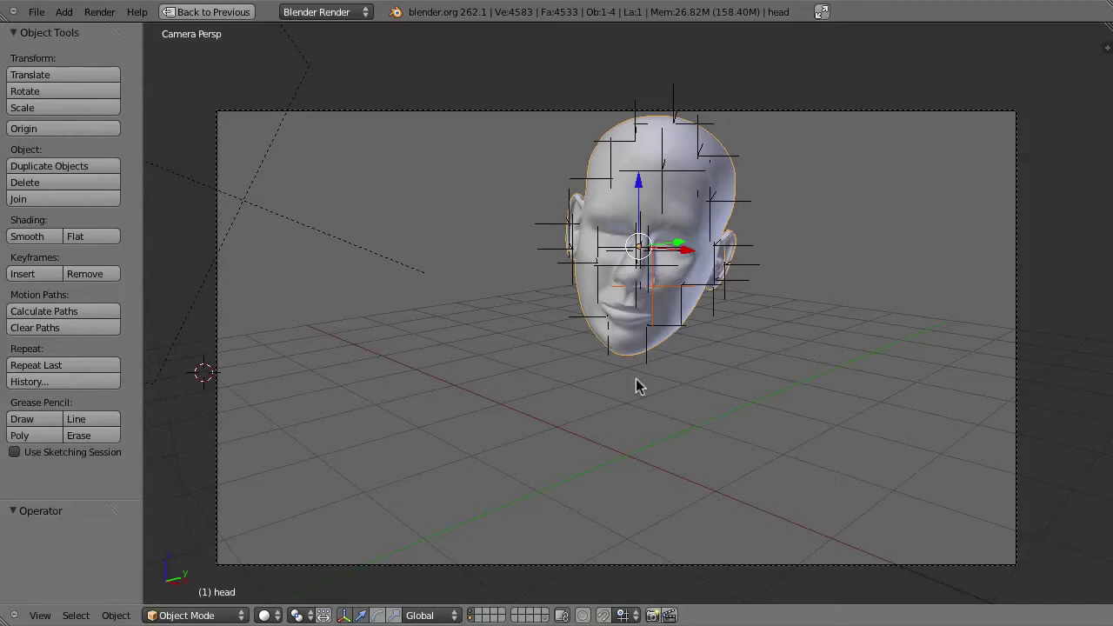
Rename the head mesh's existing UV map as "project"
{"action": "key", "text": "Tab"}
{"action": "key", "text": "Tab"}
{"action": "key", "text": "shift+space"}
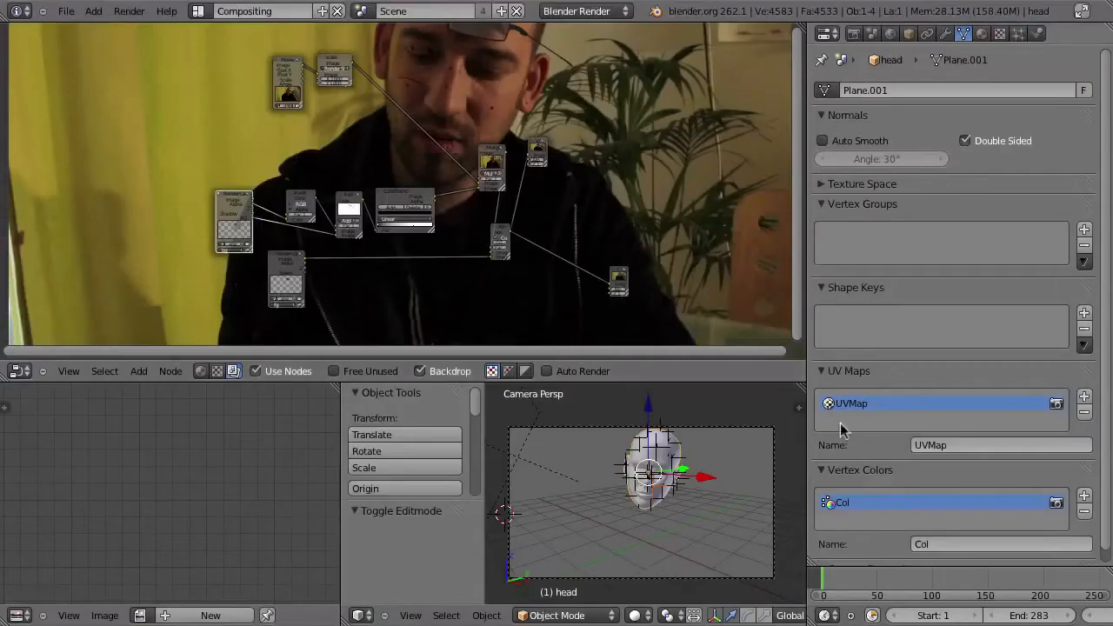
{"action": "left_click", "coordinate": [951, 444]}
{"action": "type", "text": "project"}
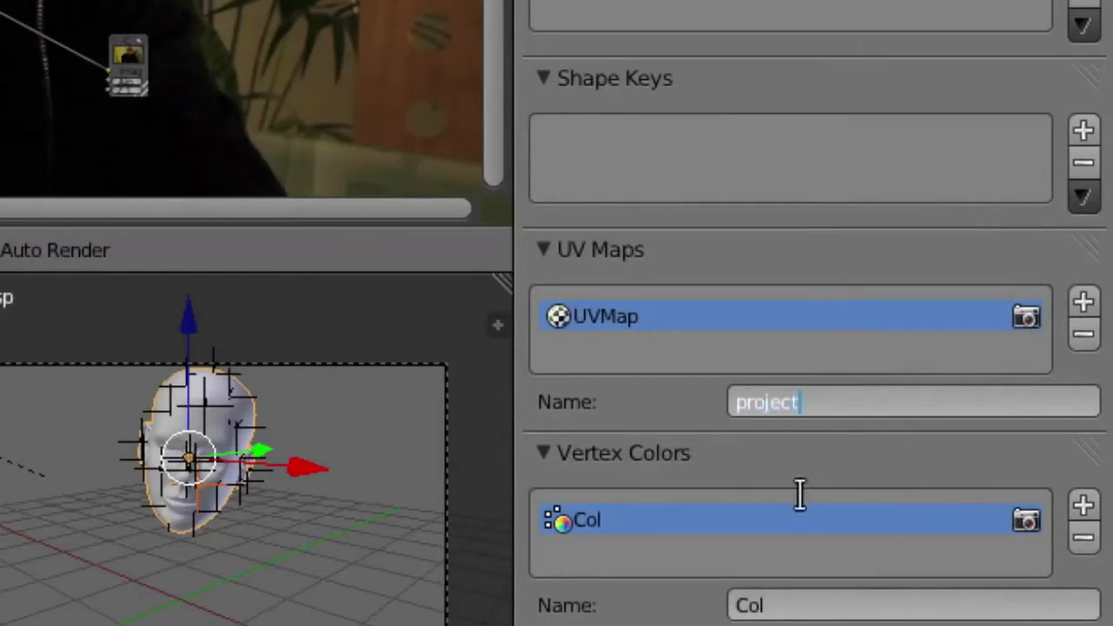
{"action": "key", "text": "Return"}
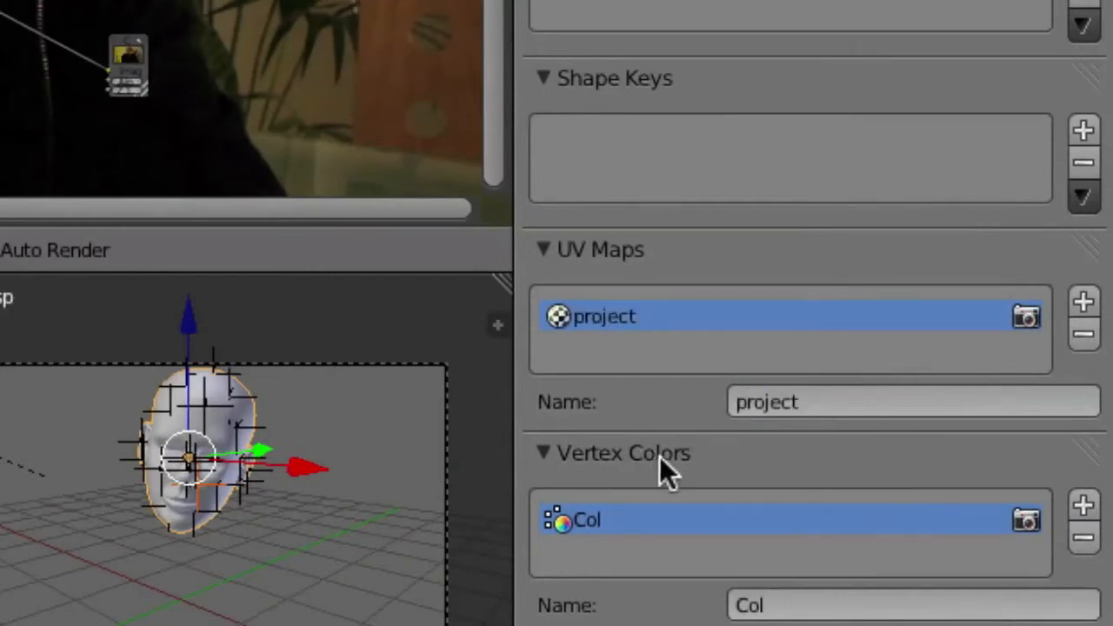
Add a second UV map to the head mesh and name it "mask"
{"action": "left_click", "coordinate": [1084, 302]}
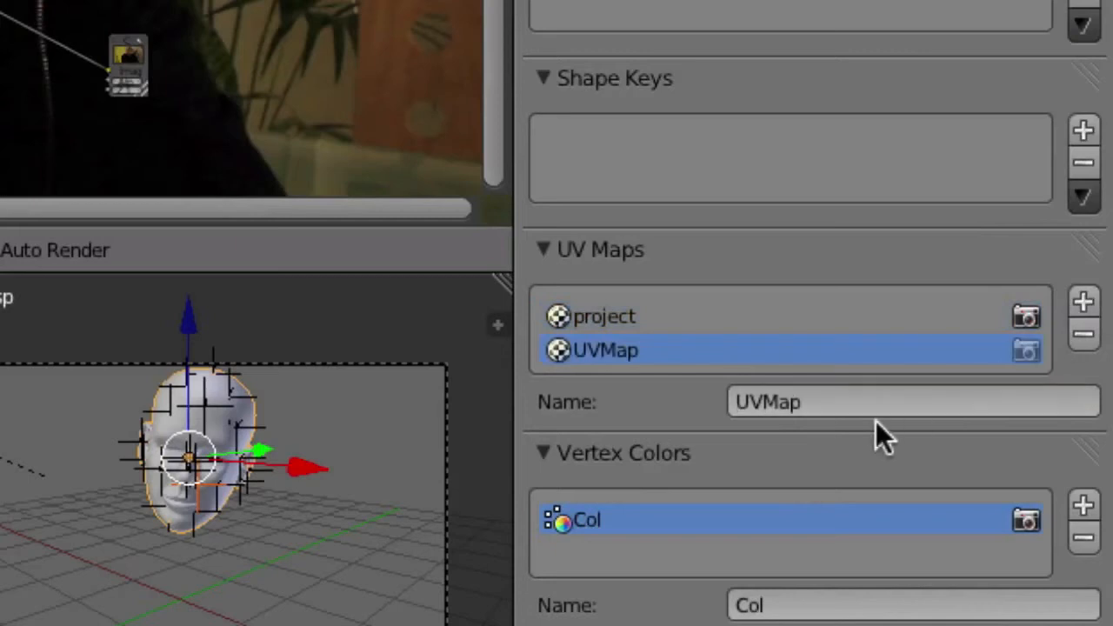
{"action": "left_click", "coordinate": [787, 405]}
{"action": "type", "text": "mask"}
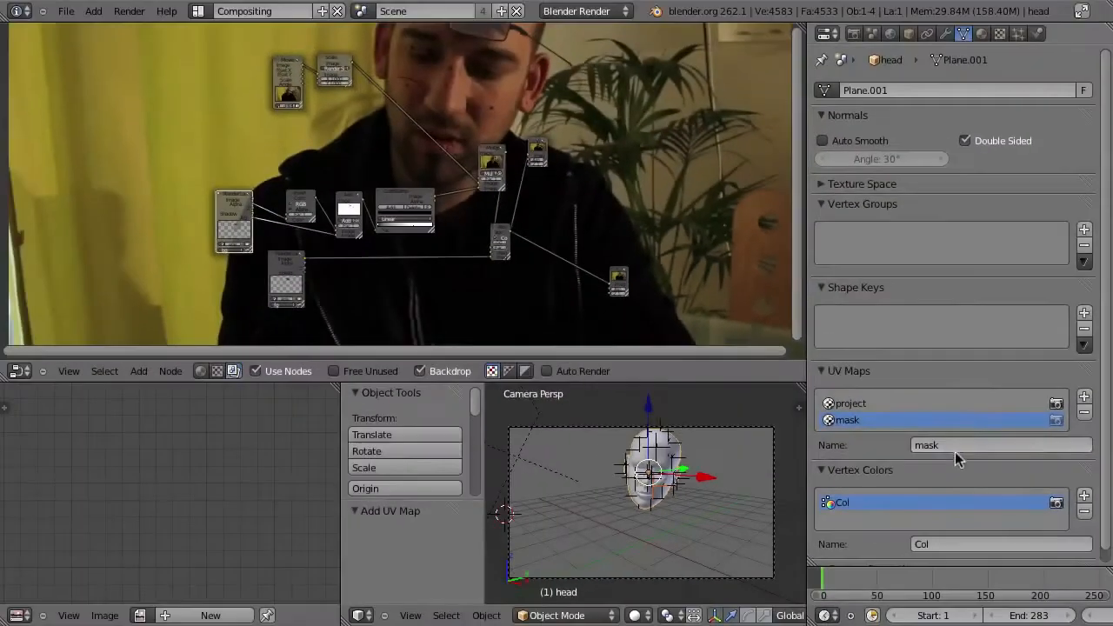
{"action": "key", "text": "Return"}
Unwrap the entire head mesh into the mask UV map using the standard Unwrap operation
{"action": "key", "text": "Tab"}
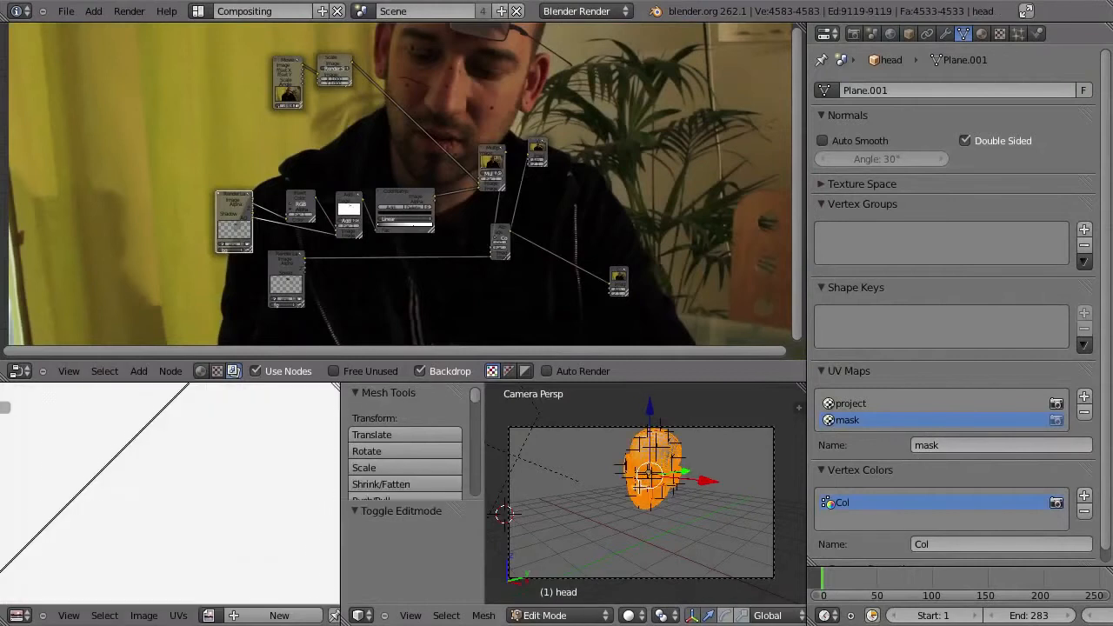
{"action": "key", "text": "u"}
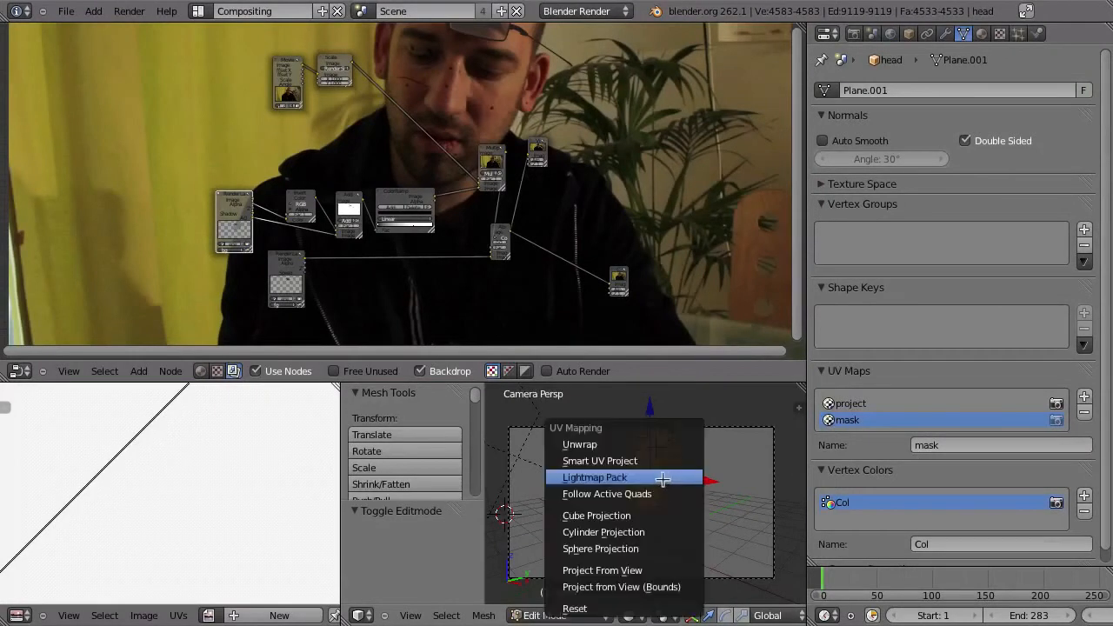
{"action": "left_click", "coordinate": [594, 446]}
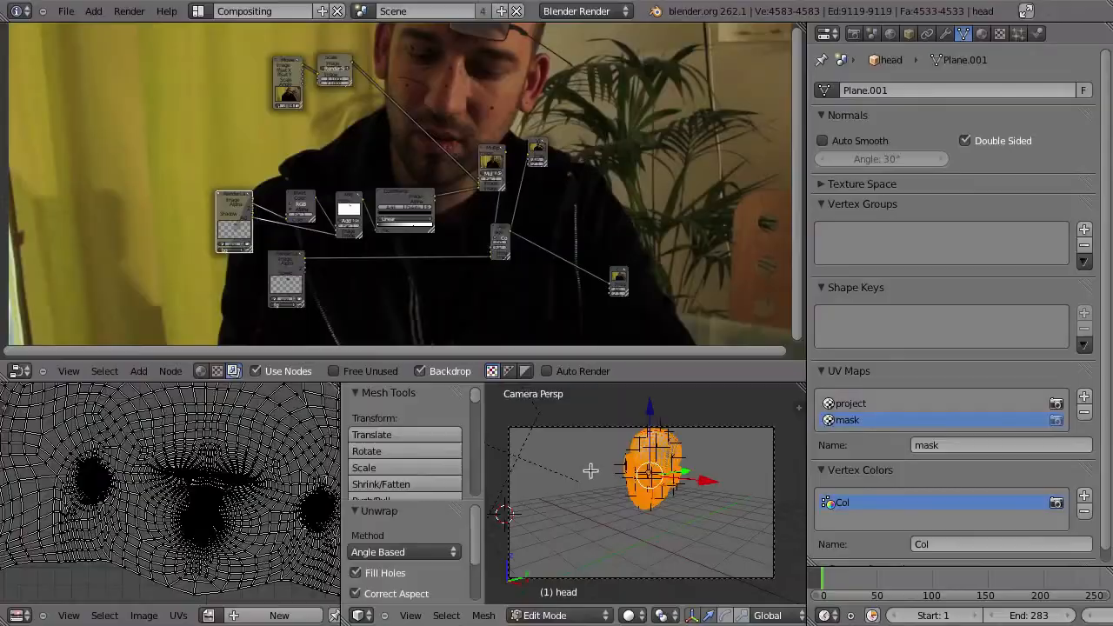
Examine the seams on the head mesh and the full unwrapped layout in the UV editor
{"action": "key", "text": "ctrl+Up"}
{"action": "middle_click_drag", "start_coordinate": [768, 159], "coordinate": [641, 212]}
{"action": "middle_click_drag", "start_coordinate": [769, 120], "coordinate": [630, 250]}
{"action": "scroll", "coordinate": [669, 168], "scroll_direction": "up", "scroll_amount": 2}
{"action": "key", "text": "a"}
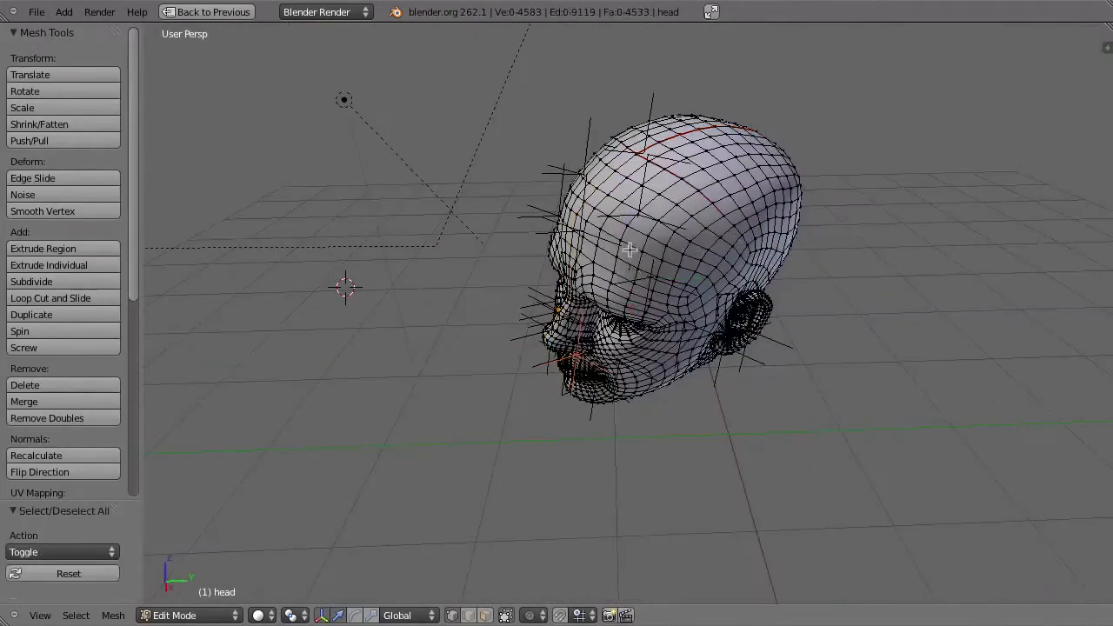
{"action": "key", "text": "ctrl+Up"}
{"action": "key", "text": "a"}
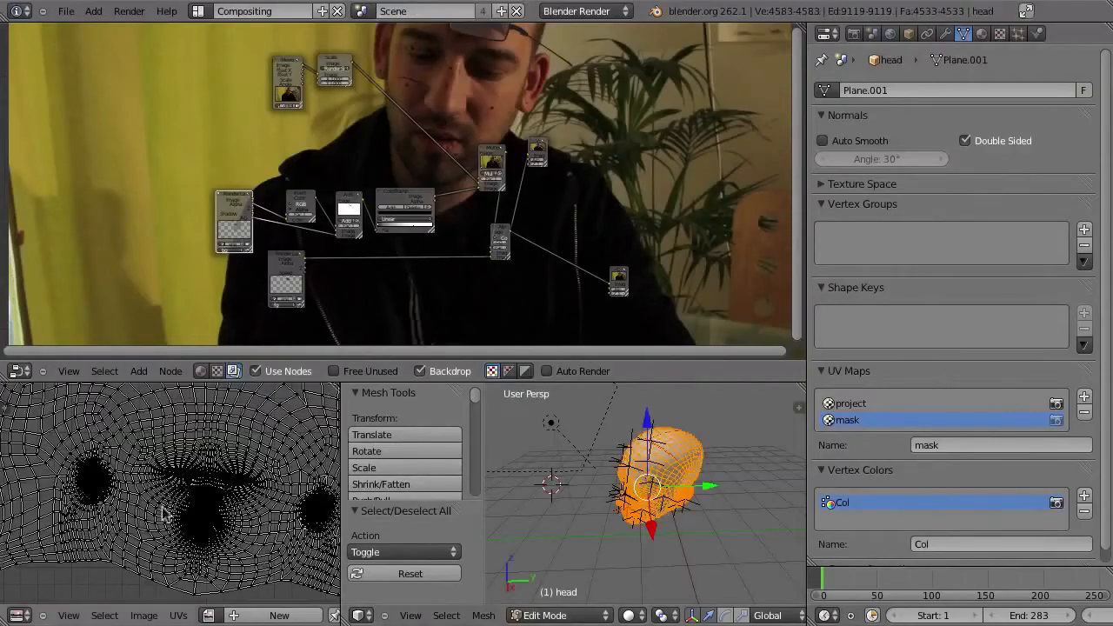
{"action": "key", "text": "ctrl+Up"}
{"action": "key", "text": "Home"}
{"action": "middle_click_drag", "start_coordinate": [516, 445], "coordinate": [547, 400], "text": "ctrl"}
{"action": "middle_click_drag", "start_coordinate": [625, 343], "coordinate": [575, 361]}
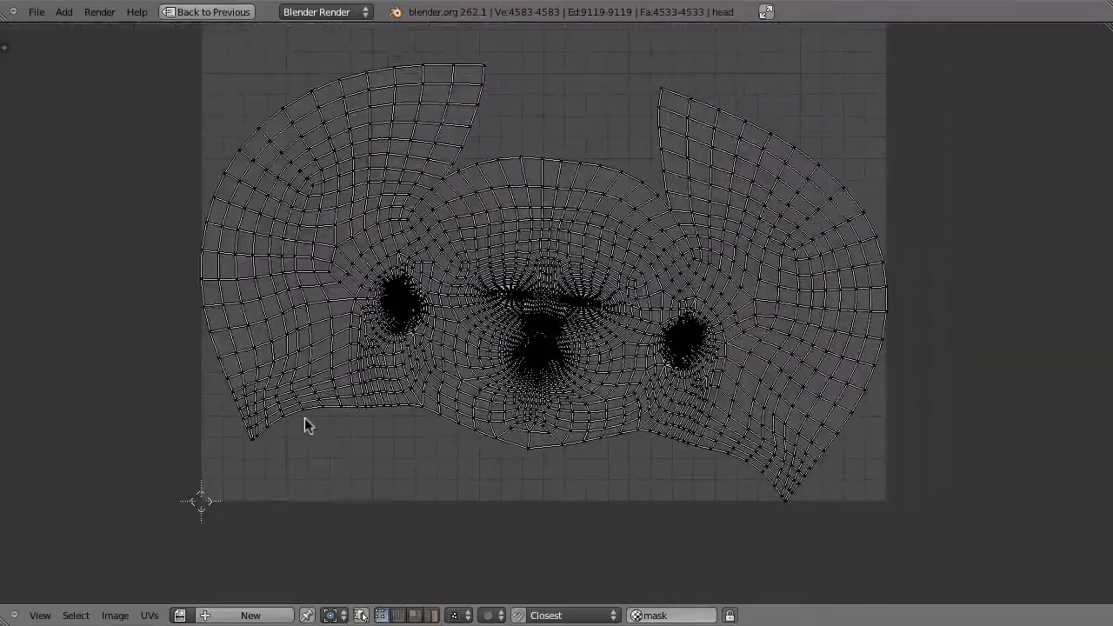
Create a new 1024 × 1024 black image named "mask" for the unwrapped head
{"action": "left_click", "coordinate": [250, 616]}
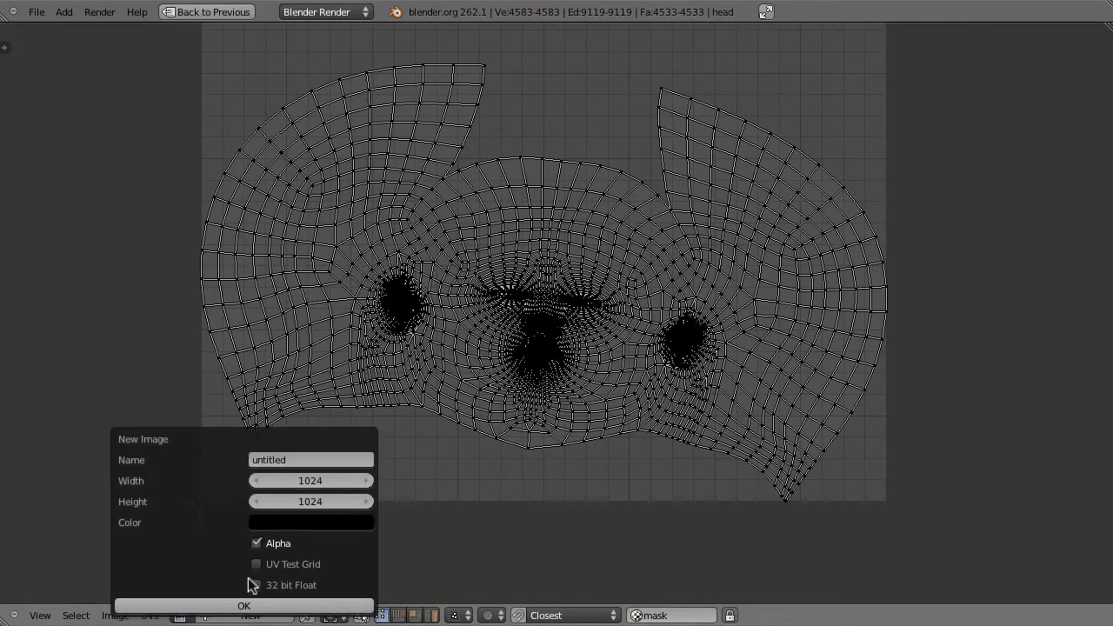
{"action": "left_click", "coordinate": [299, 459]}
{"action": "type", "text": "mask"}
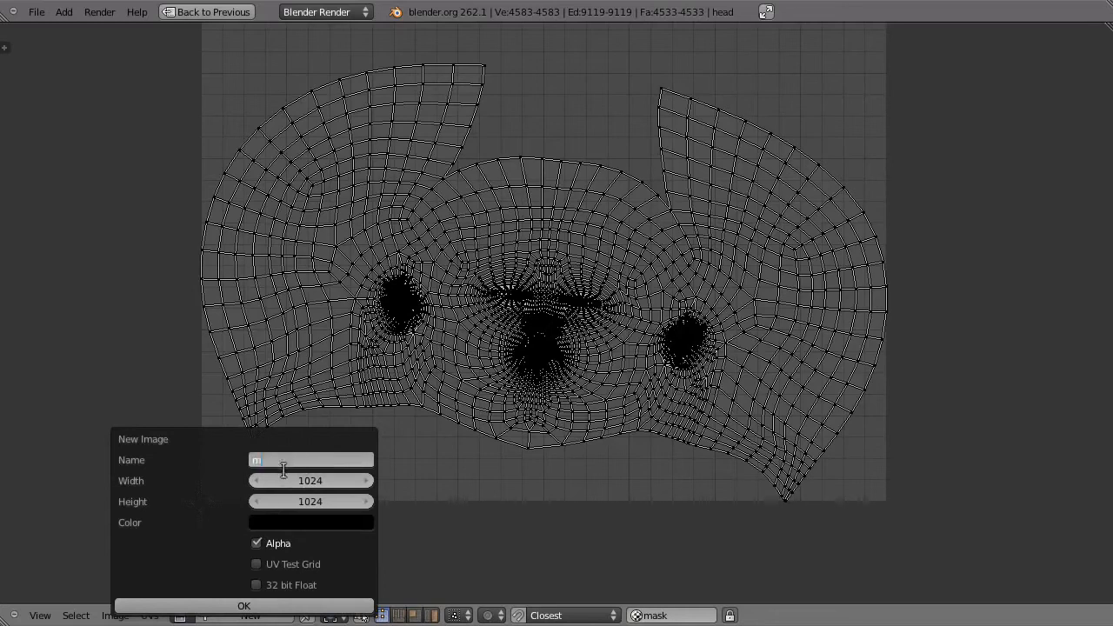
{"action": "left_click", "coordinate": [226, 607]}
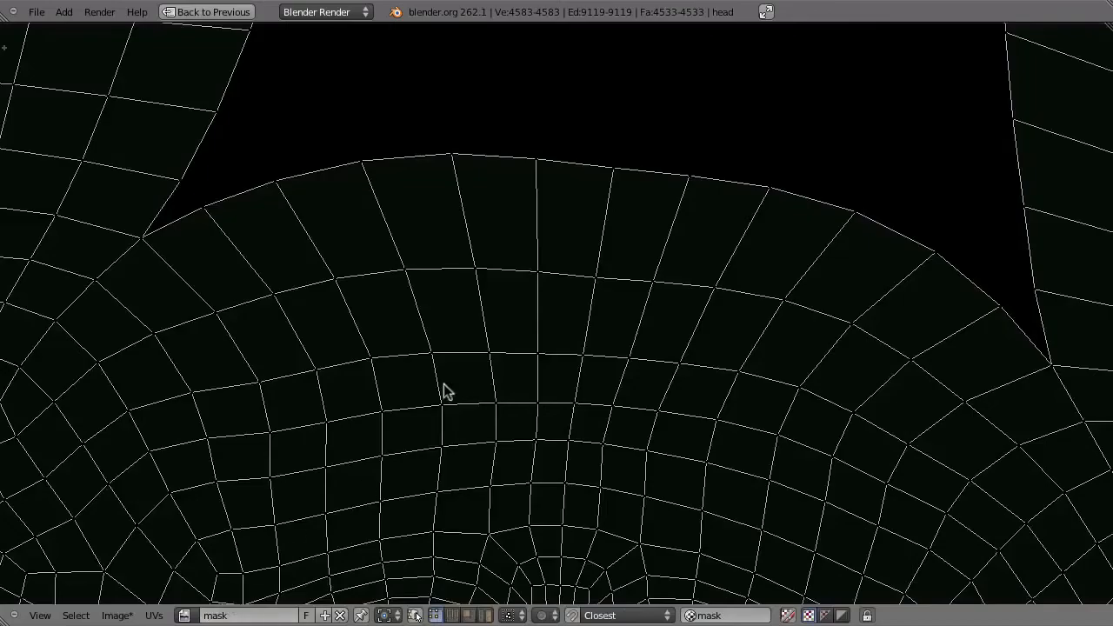
{"action": "scroll", "coordinate": [459, 448], "scroll_direction": "down", "scroll_amount": 6}
Leave mesh editing and set the 3D viewport shading to Texture
{"action": "key", "text": "Tab"}
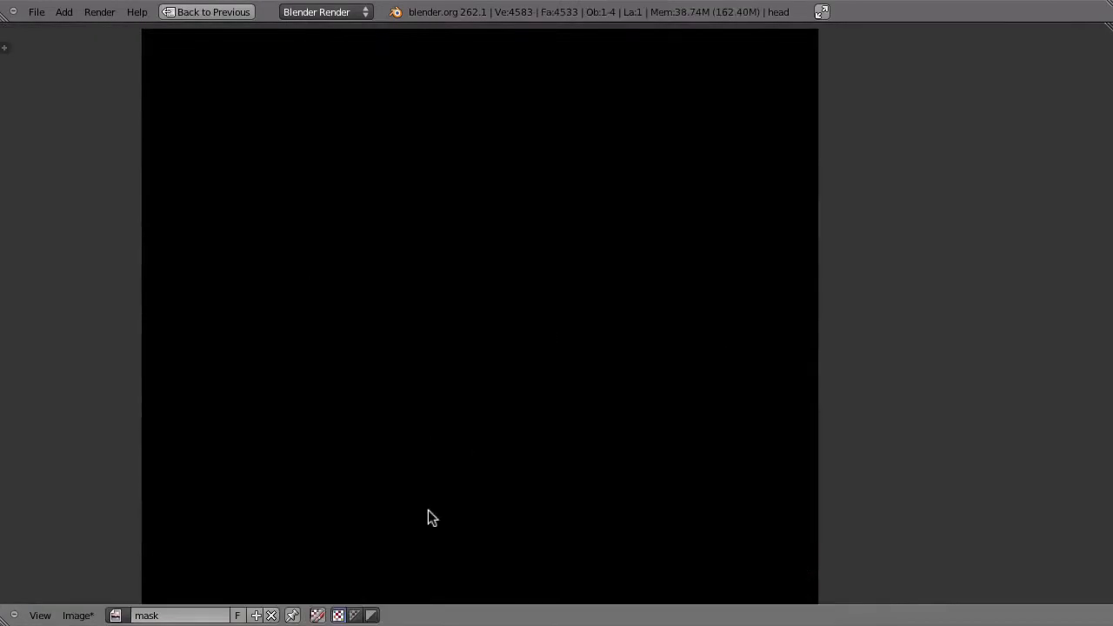
{"action": "key", "text": "ctrl+Up"}
{"action": "key", "text": "ctrl+Up"}
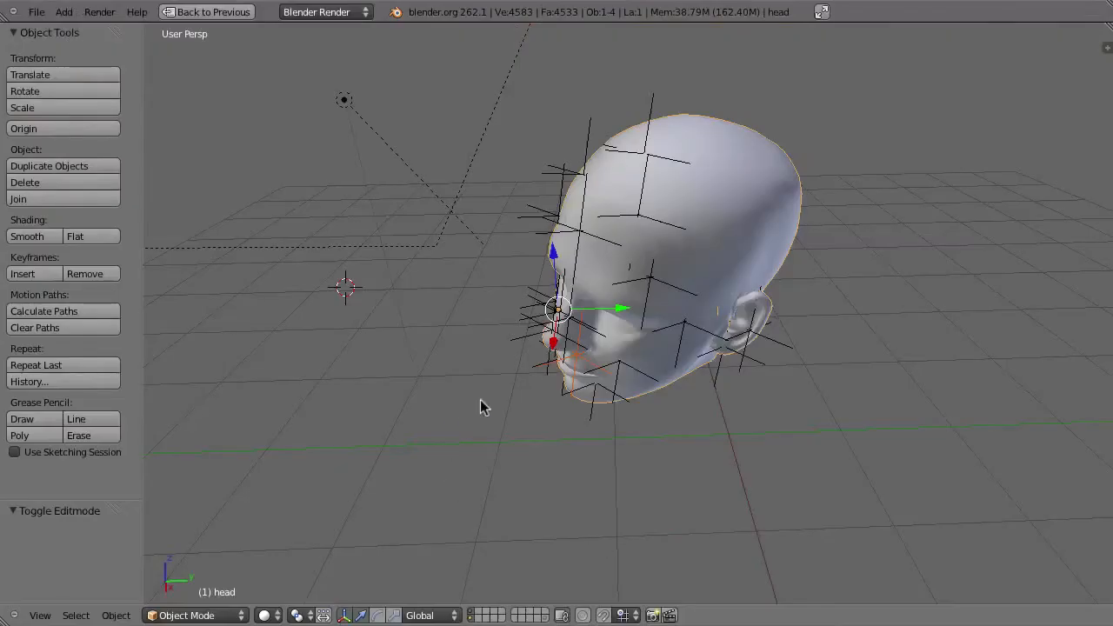
{"action": "left_click", "coordinate": [264, 615]}
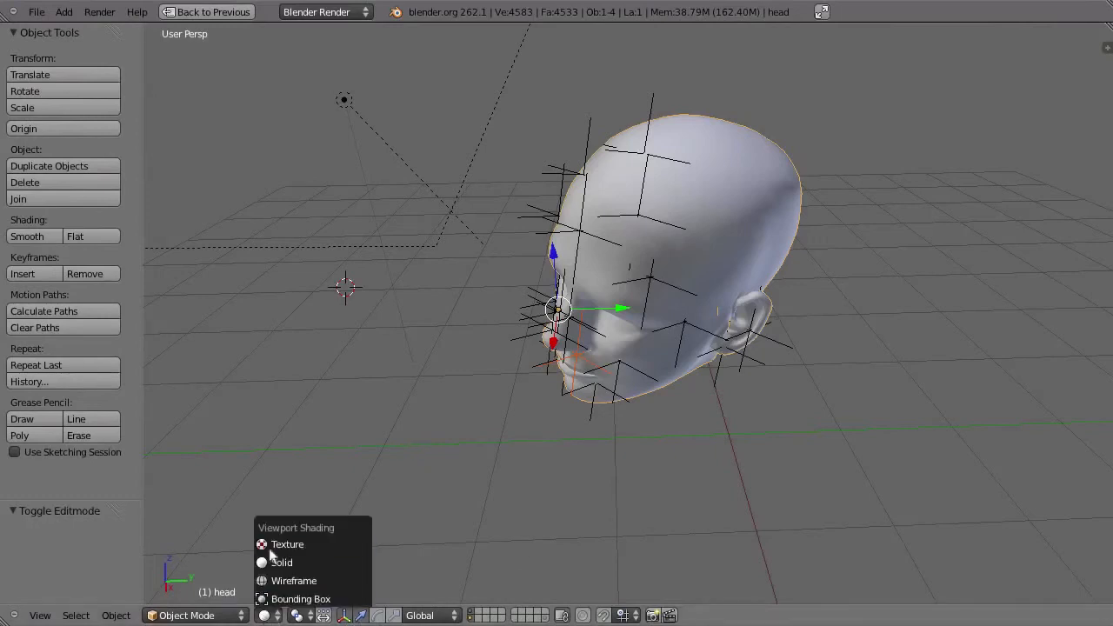
{"action": "left_click", "coordinate": [269, 543]}
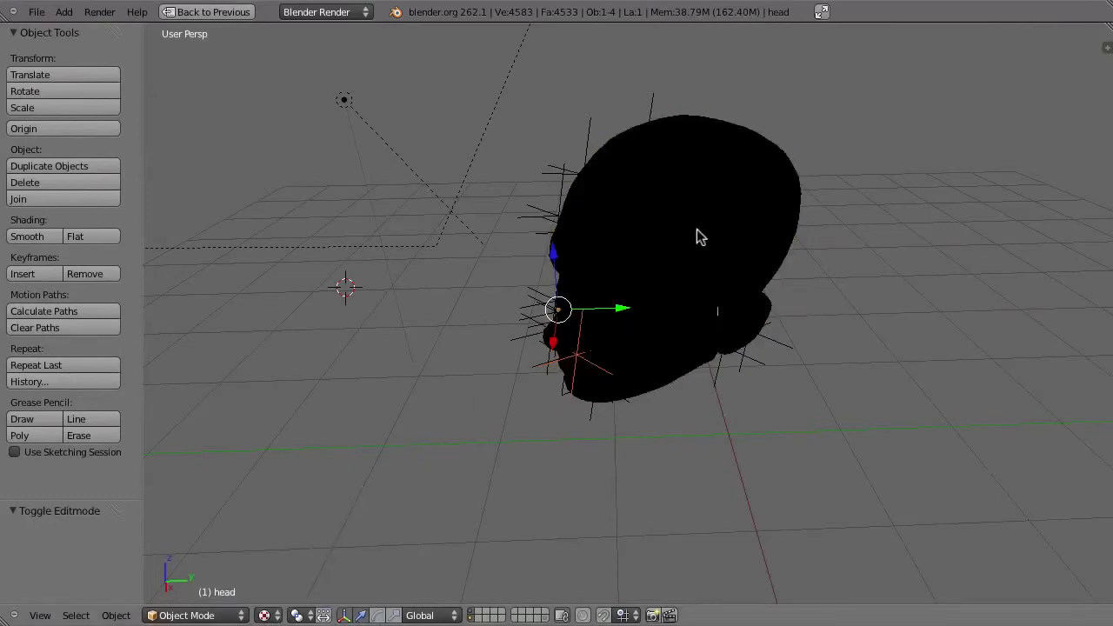
Switch the head from Object Mode to Texture Paint mode
{"action": "key", "text": "ctrl+Up"}
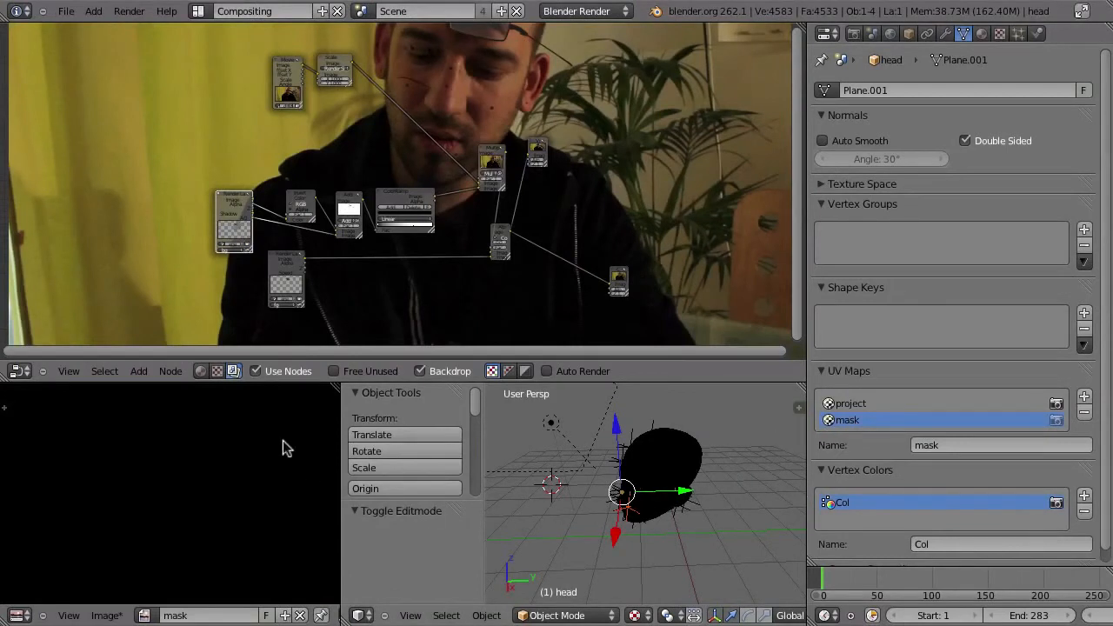
{"action": "key", "text": "ctrl+Up"}
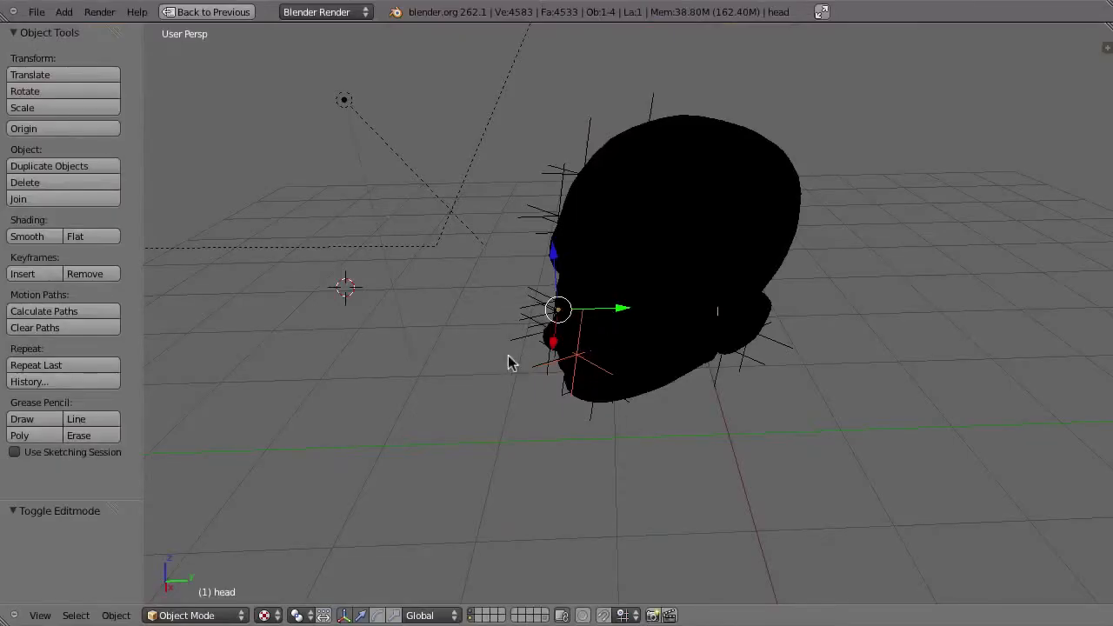
{"action": "middle_click_drag", "start_coordinate": [361, 203], "coordinate": [751, 367]}
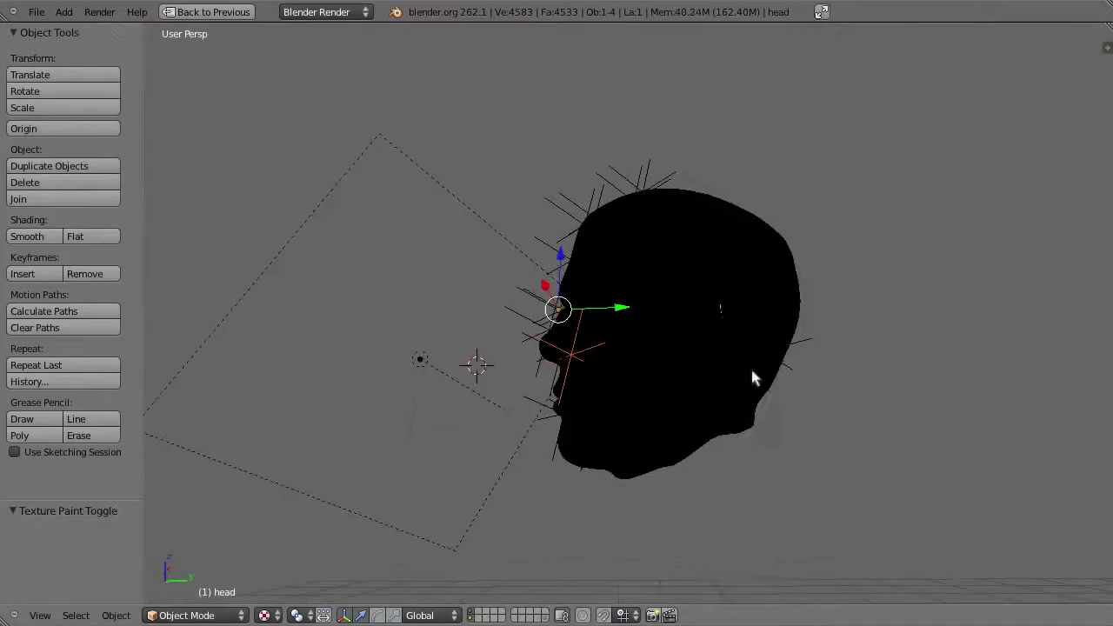
{"action": "left_click", "coordinate": [209, 615]}
{"action": "left_click", "coordinate": [212, 526]}
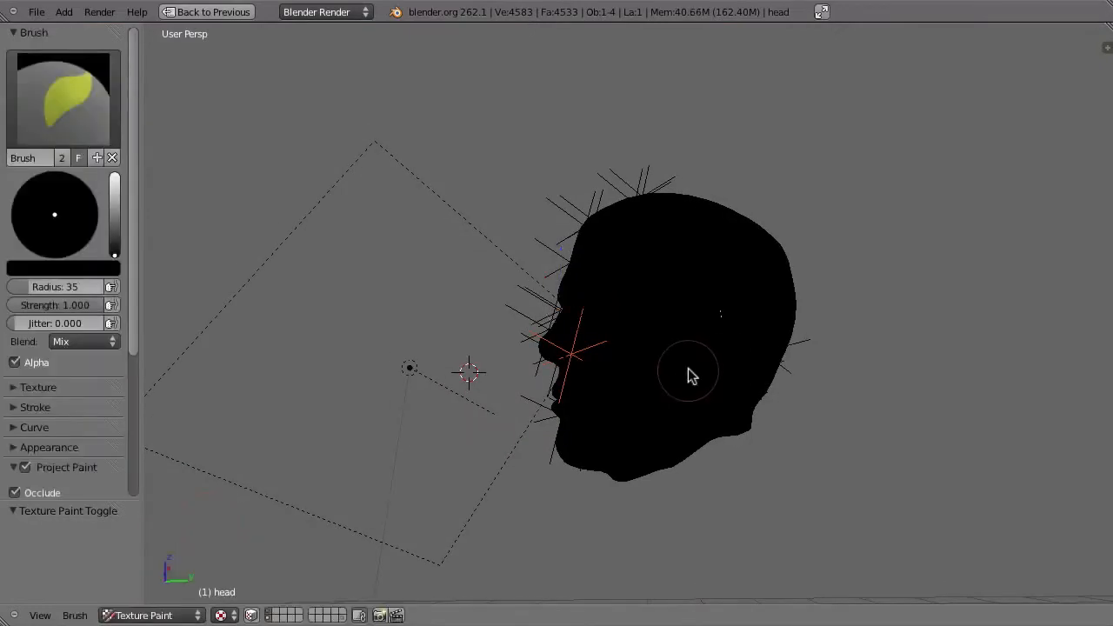
Choose the paint brush named Brush and set its colour to white
{"action": "left_click", "coordinate": [54, 105]}
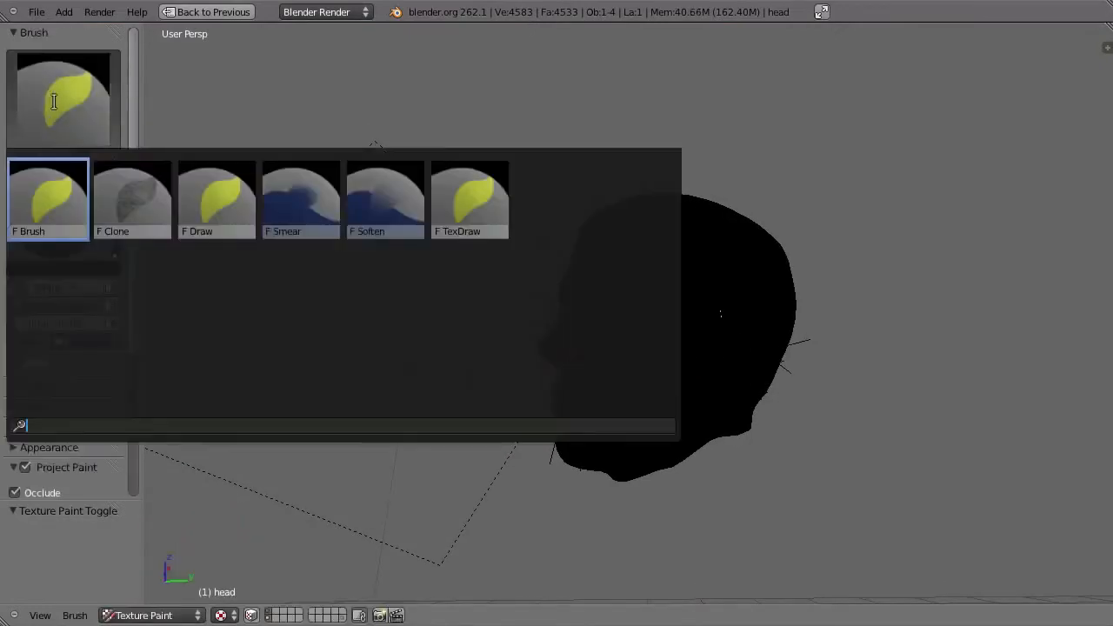
{"action": "left_click", "coordinate": [52, 207]}
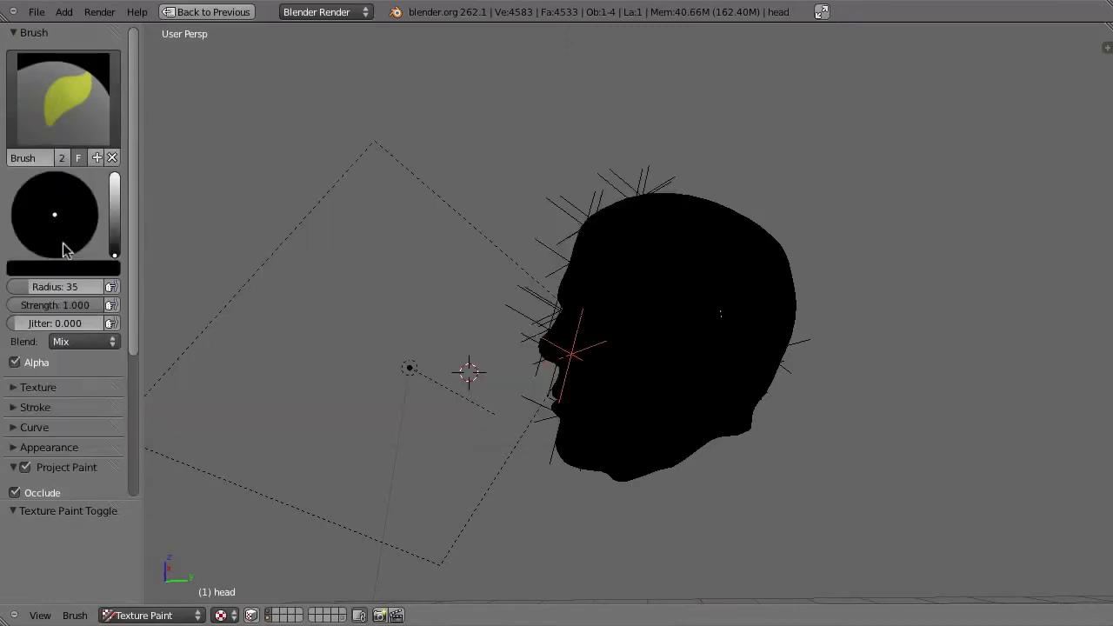
{"action": "left_click_drag", "start_coordinate": [111, 257], "coordinate": [122, 118]}
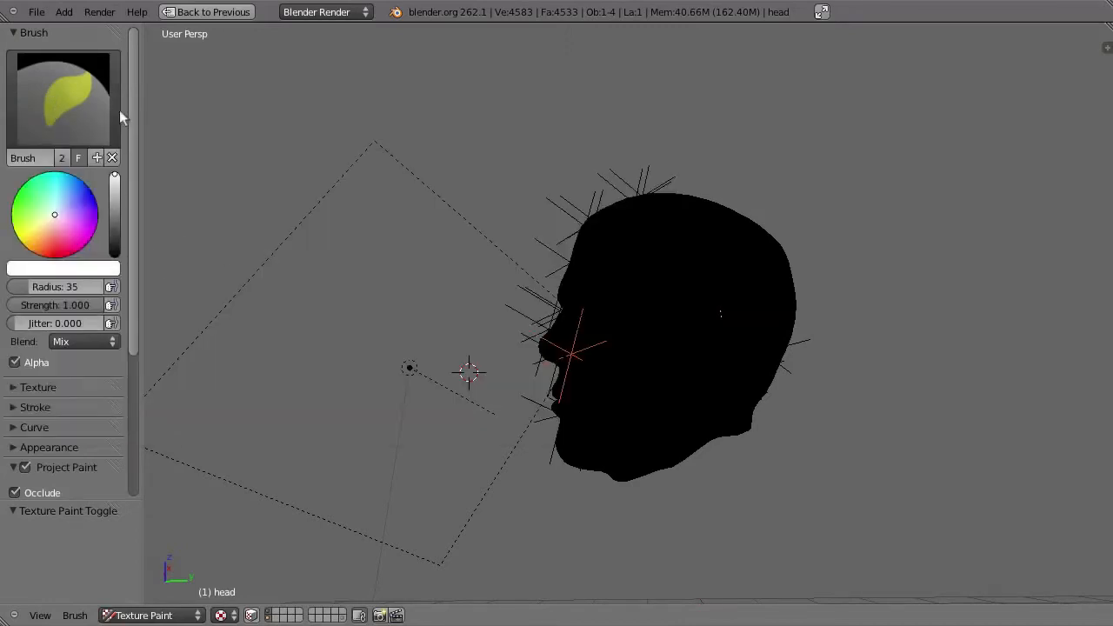
Enable the wire overlay in the head object's display settings
{"action": "middle_click_drag", "start_coordinate": [708, 301], "coordinate": [618, 259]}
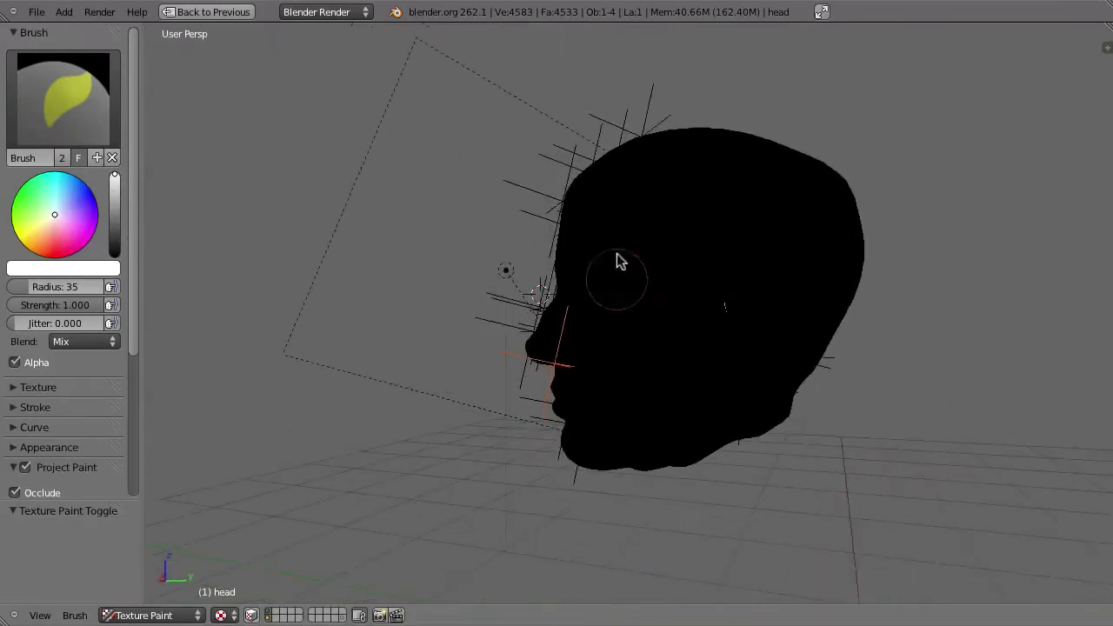
{"action": "key", "text": "ctrl+Up"}
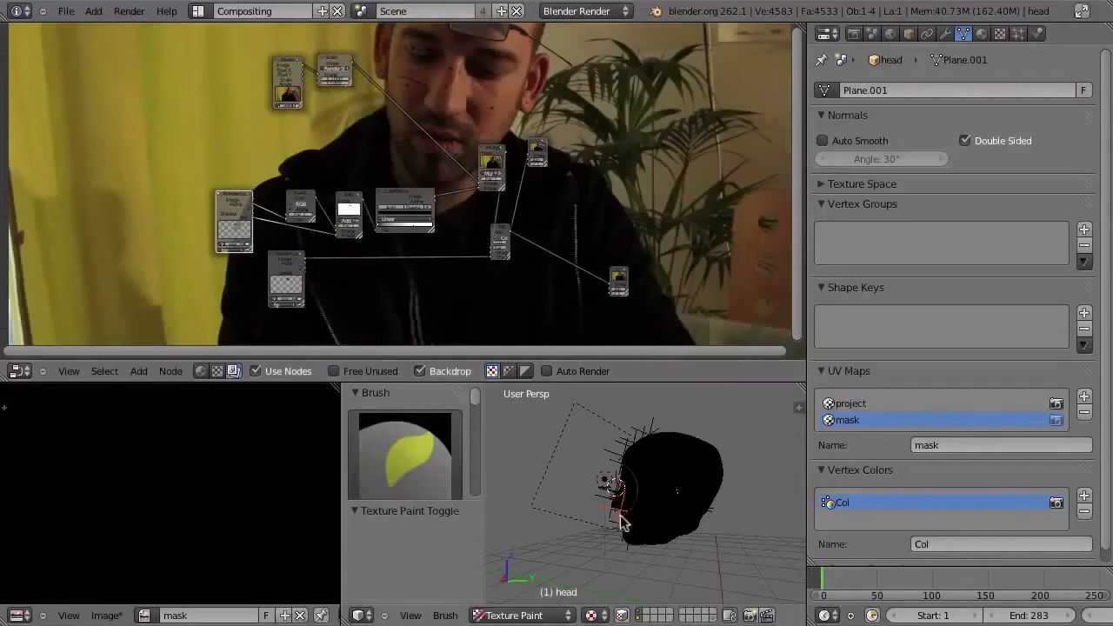
{"action": "left_click", "coordinate": [909, 34]}
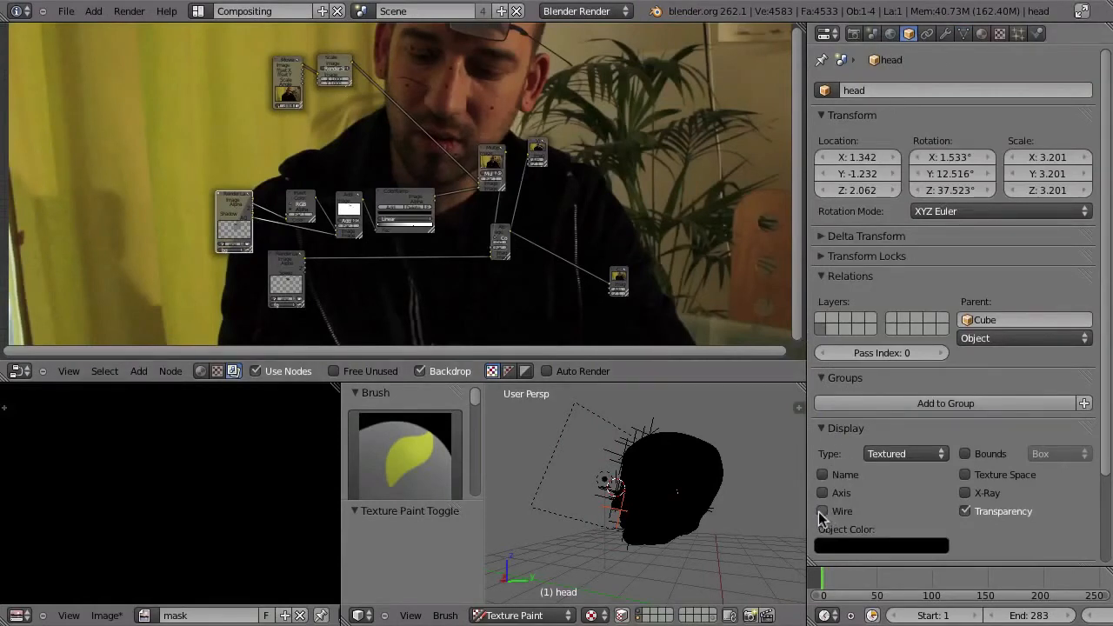
{"action": "left_click", "coordinate": [822, 512]}
Paint a white band with the 35-radius brush from one ear across both eyes and the nose bridge to the other ear
{"action": "middle_click_drag", "start_coordinate": [644, 258], "coordinate": [634, 281]}
{"action": "scroll", "coordinate": [636, 286], "scroll_direction": "up", "scroll_amount": 5}
{"action": "middle_click_drag", "start_coordinate": [646, 320], "coordinate": [625, 323]}
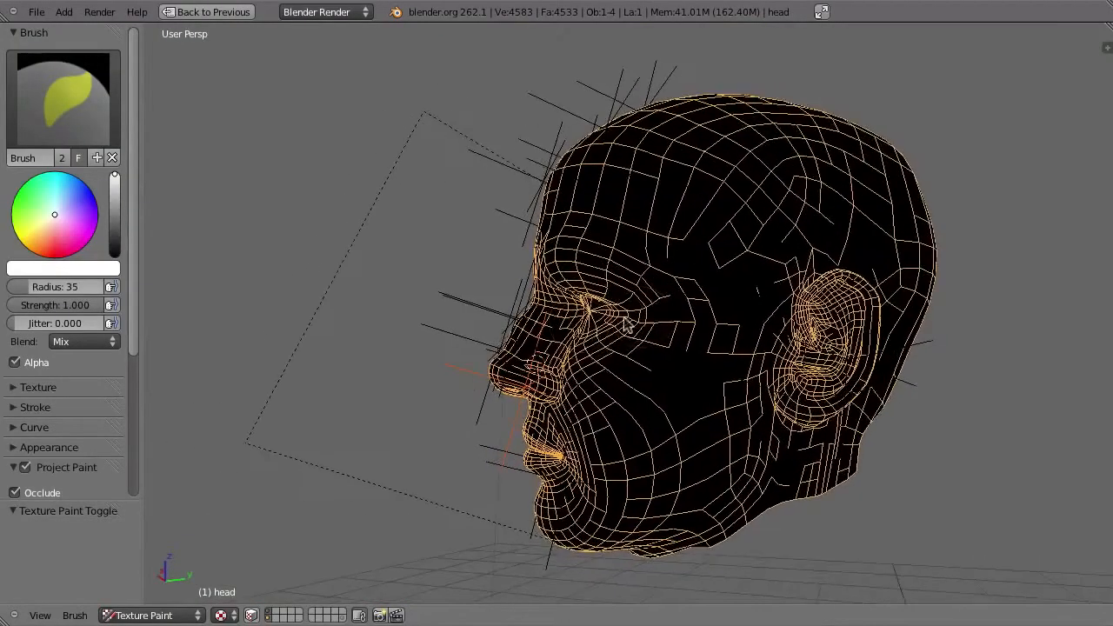
{"action": "left_click_drag", "start_coordinate": [623, 320], "coordinate": [701, 324]}
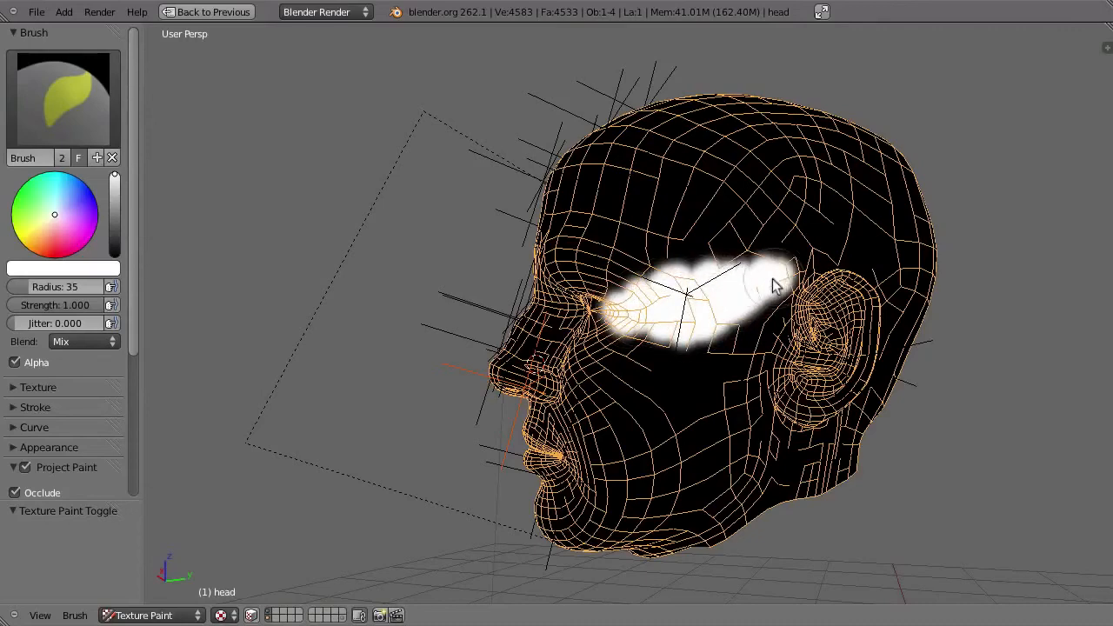
{"action": "mouse_move", "coordinate": [782, 290]}
{"action": "middle_mouse_down"}
{"action": "mouse_move", "coordinate": [728, 304]}
{"action": "mouse_move", "coordinate": [708, 336]}
{"action": "mouse_move", "coordinate": [638, 319]}
{"action": "mouse_move", "coordinate": [694, 342]}
{"action": "middle_mouse_up"}
{"action": "mouse_move", "coordinate": [693, 342]}
{"action": "left_mouse_down"}
{"action": "mouse_move", "coordinate": [726, 321]}
{"action": "mouse_move", "coordinate": [760, 318]}
{"action": "mouse_move", "coordinate": [759, 261]}
{"action": "left_mouse_up"}
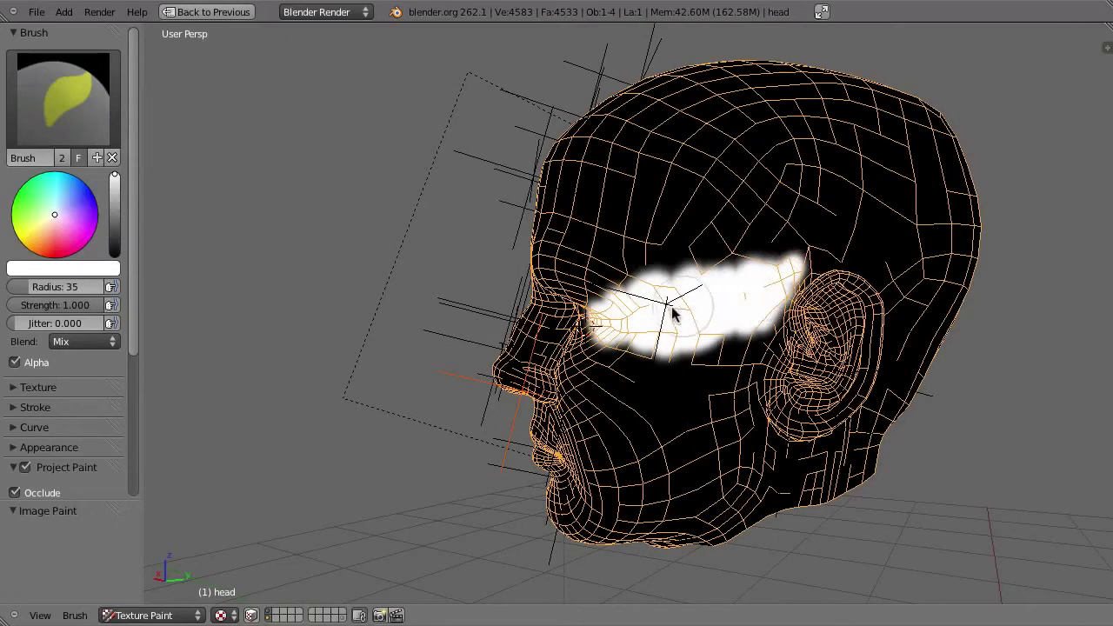
{"action": "middle_click_drag", "start_coordinate": [601, 323], "coordinate": [621, 318]}
{"action": "mouse_move", "coordinate": [604, 297]}
{"action": "left_mouse_down"}
{"action": "mouse_move", "coordinate": [604, 325]}
{"action": "mouse_move", "coordinate": [638, 336]}
{"action": "left_mouse_up"}
{"action": "middle_click_drag", "start_coordinate": [638, 337], "coordinate": [612, 340]}
{"action": "mouse_move", "coordinate": [640, 343]}
{"action": "left_mouse_down"}
{"action": "mouse_move", "coordinate": [599, 323]}
{"action": "mouse_move", "coordinate": [572, 334]}
{"action": "mouse_move", "coordinate": [566, 311]}
{"action": "mouse_move", "coordinate": [614, 318]}
{"action": "mouse_move", "coordinate": [621, 338]}
{"action": "left_mouse_up"}
{"action": "middle_click_drag", "start_coordinate": [621, 338], "coordinate": [623, 340]}
{"action": "mouse_move", "coordinate": [622, 340]}
{"action": "left_mouse_down"}
{"action": "mouse_move", "coordinate": [557, 325]}
{"action": "mouse_move", "coordinate": [566, 346]}
{"action": "left_mouse_up"}
{"action": "middle_click_drag", "start_coordinate": [565, 347], "coordinate": [528, 313]}
{"action": "left_click_drag", "start_coordinate": [528, 313], "coordinate": [479, 311]}
{"action": "middle_click_drag", "start_coordinate": [478, 311], "coordinate": [487, 301]}
{"action": "mouse_move", "coordinate": [487, 301]}
{"action": "left_mouse_down"}
{"action": "mouse_move", "coordinate": [397, 306]}
{"action": "mouse_move", "coordinate": [366, 293]}
{"action": "mouse_move", "coordinate": [447, 301]}
{"action": "mouse_move", "coordinate": [432, 318]}
{"action": "mouse_move", "coordinate": [459, 285]}
{"action": "mouse_move", "coordinate": [467, 323]}
{"action": "left_mouse_up"}
{"action": "middle_click_drag", "start_coordinate": [467, 322], "coordinate": [438, 305]}
{"action": "mouse_move", "coordinate": [438, 306]}
{"action": "left_mouse_down"}
{"action": "mouse_move", "coordinate": [377, 319]}
{"action": "mouse_move", "coordinate": [409, 311]}
{"action": "left_mouse_up"}
{"action": "mouse_move", "coordinate": [410, 311]}
{"action": "middle_mouse_down"}
{"action": "mouse_move", "coordinate": [442, 278]}
{"action": "mouse_move", "coordinate": [418, 310]}
{"action": "mouse_move", "coordinate": [652, 283]}
{"action": "middle_mouse_up"}
{"action": "left_click_drag", "start_coordinate": [652, 284], "coordinate": [634, 279]}
{"action": "middle_click_drag", "start_coordinate": [634, 278], "coordinate": [609, 278]}
{"action": "mouse_move", "coordinate": [609, 278]}
{"action": "left_mouse_down"}
{"action": "mouse_move", "coordinate": [502, 248]}
{"action": "mouse_move", "coordinate": [621, 281]}
{"action": "mouse_move", "coordinate": [577, 283]}
{"action": "mouse_move", "coordinate": [666, 284]}
{"action": "left_mouse_up"}
{"action": "middle_click_drag", "start_coordinate": [666, 284], "coordinate": [528, 272]}
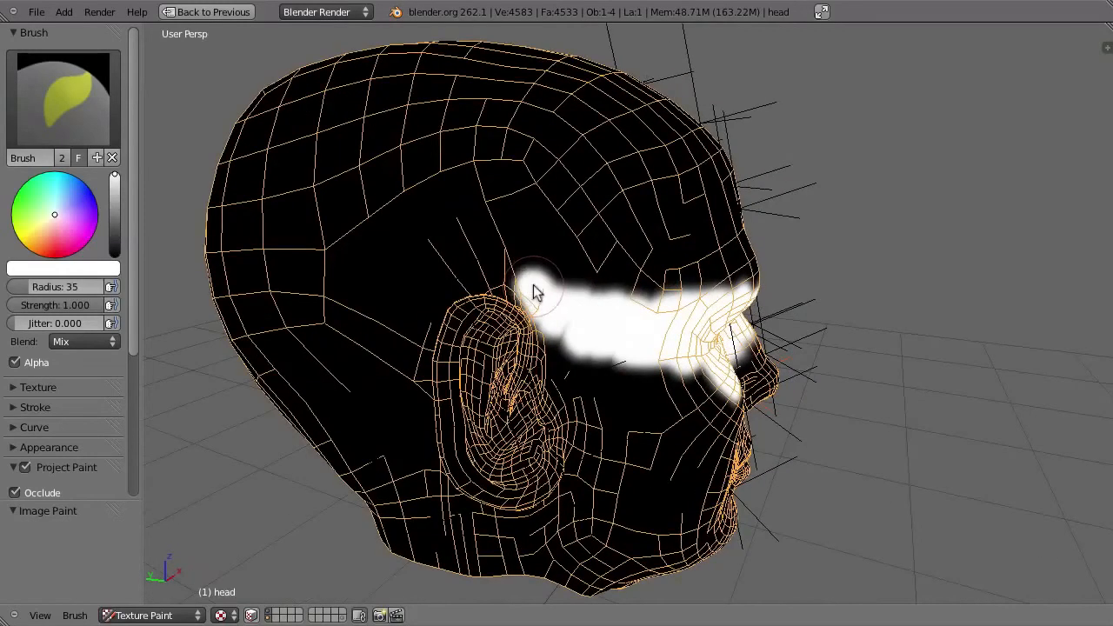
{"action": "mouse_move", "coordinate": [529, 293]}
{"action": "left_mouse_down"}
{"action": "mouse_move", "coordinate": [558, 307]}
{"action": "mouse_move", "coordinate": [690, 319]}
{"action": "left_mouse_up"}
{"action": "scroll", "coordinate": [690, 319], "scroll_direction": "down", "scroll_amount": 5}
{"action": "mouse_move", "coordinate": [690, 319]}
{"action": "middle_mouse_down"}
{"action": "mouse_move", "coordinate": [554, 313]}
{"action": "mouse_move", "coordinate": [460, 272]}
{"action": "mouse_move", "coordinate": [434, 274]}
{"action": "middle_mouse_up"}
{"action": "middle_click_drag", "start_coordinate": [742, 329], "coordinate": [693, 338]}
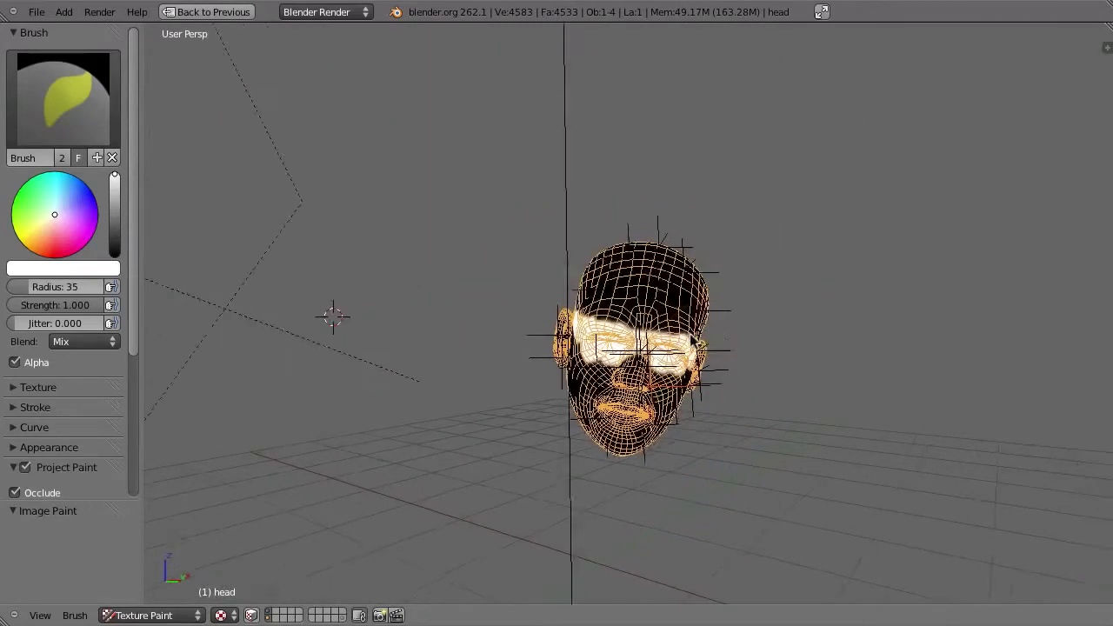
{"action": "scroll", "coordinate": [692, 348], "scroll_direction": "up", "scroll_amount": 4}
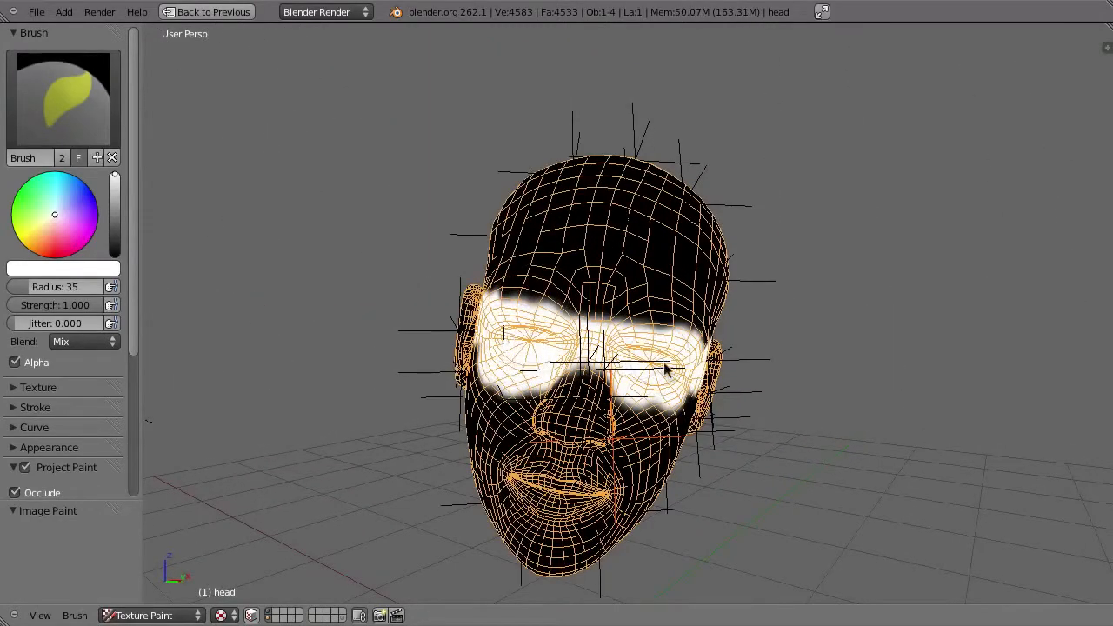
{"action": "mouse_move", "coordinate": [651, 385]}
{"action": "middle_mouse_down"}
{"action": "mouse_move", "coordinate": [635, 357]}
{"action": "mouse_move", "coordinate": [670, 405]}
{"action": "middle_mouse_up"}
{"action": "middle_click_drag", "start_coordinate": [750, 367], "coordinate": [548, 318]}
Save the painted mask image as mask.png in the tex folder, overwriting the existing file
{"action": "key", "text": "ctrl+Up"}
{"action": "left_click", "coordinate": [105, 615]}
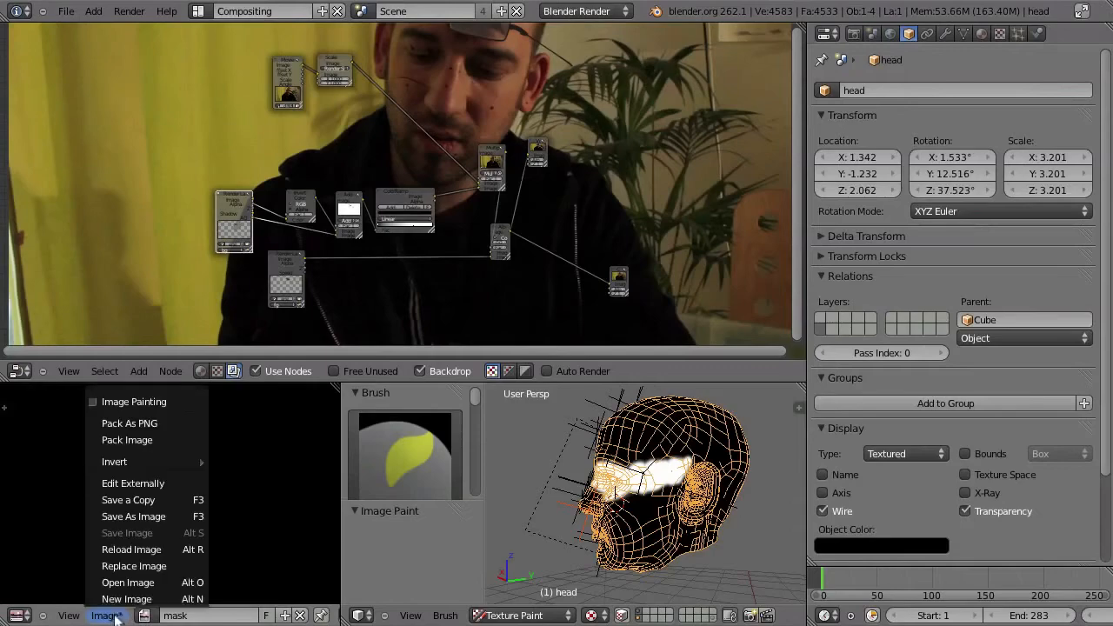
{"action": "left_click", "coordinate": [144, 519]}
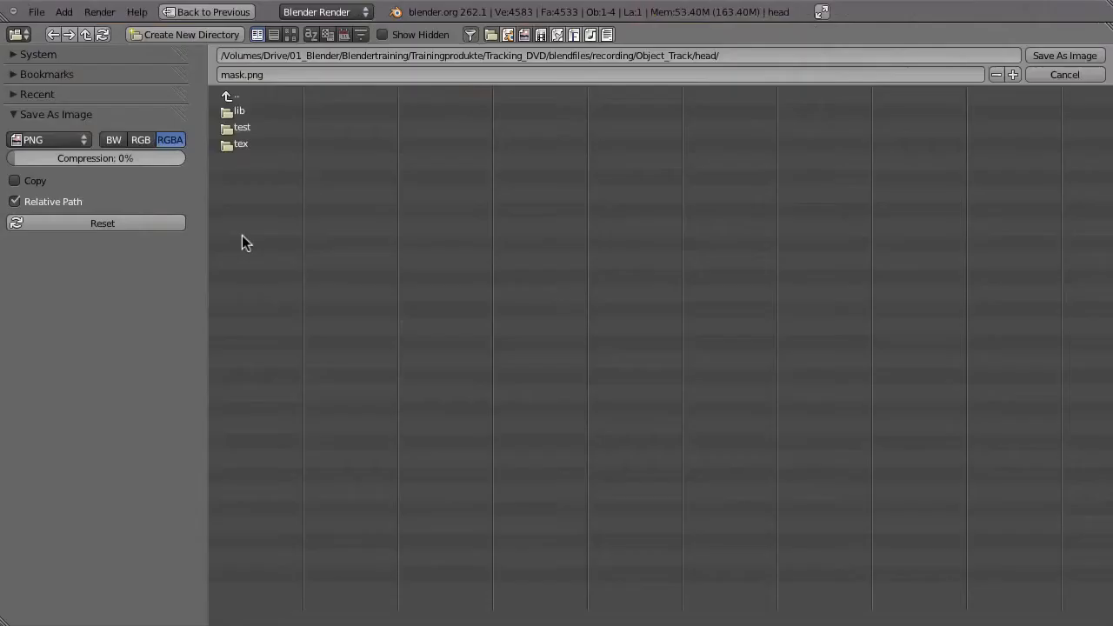
{"action": "left_click", "coordinate": [241, 144]}
{"action": "left_click", "coordinate": [256, 111]}
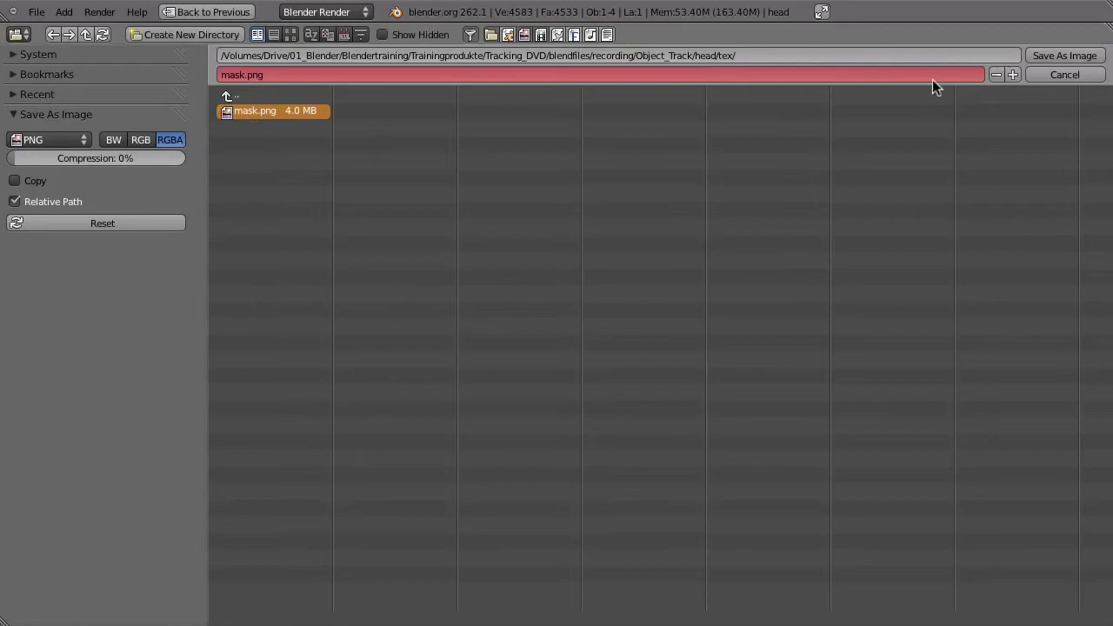
{"action": "left_click", "coordinate": [1063, 55]}
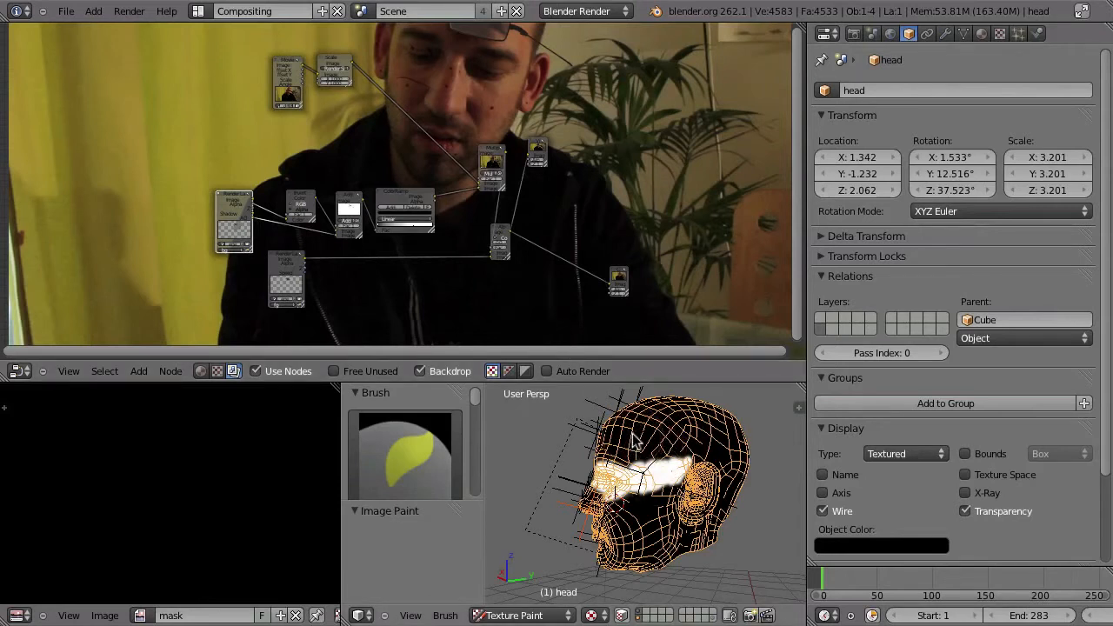
Enable the UV pass on the bg render layer and render the current frame
{"action": "left_click", "coordinate": [853, 33]}
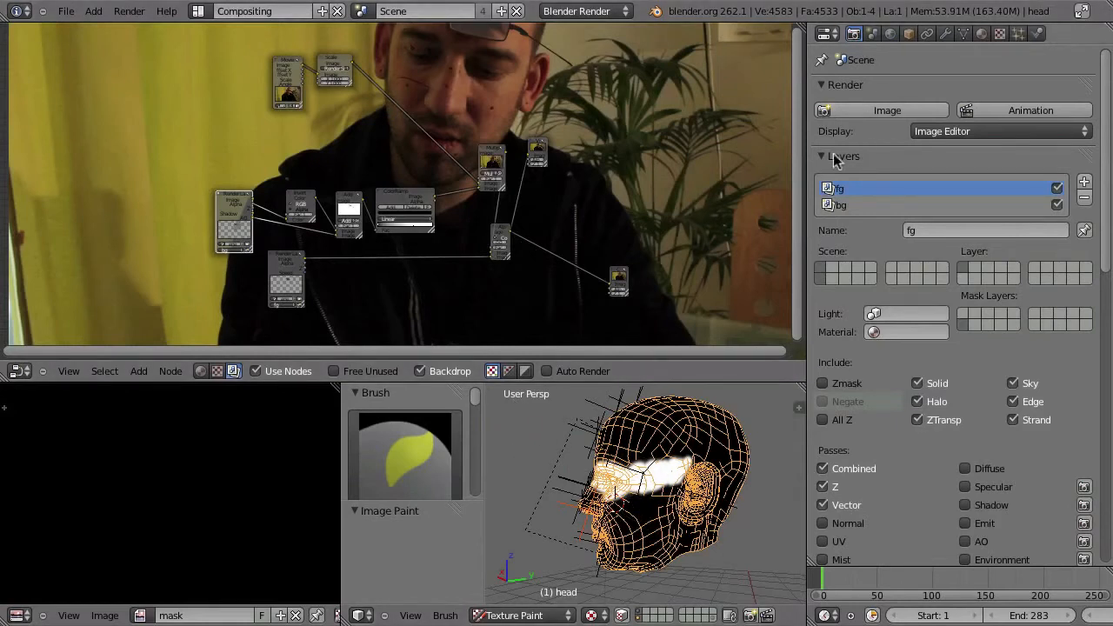
{"action": "left_click", "coordinate": [844, 207]}
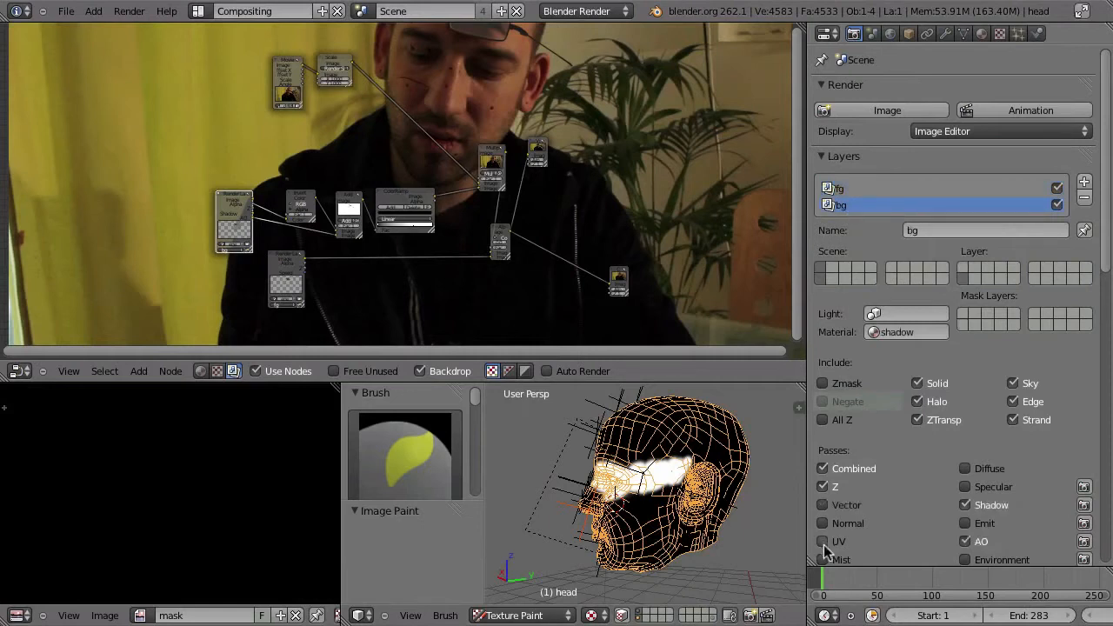
{"action": "left_click", "coordinate": [823, 542]}
{"action": "scroll", "coordinate": [835, 487], "scroll_direction": "down", "scroll_amount": 3}
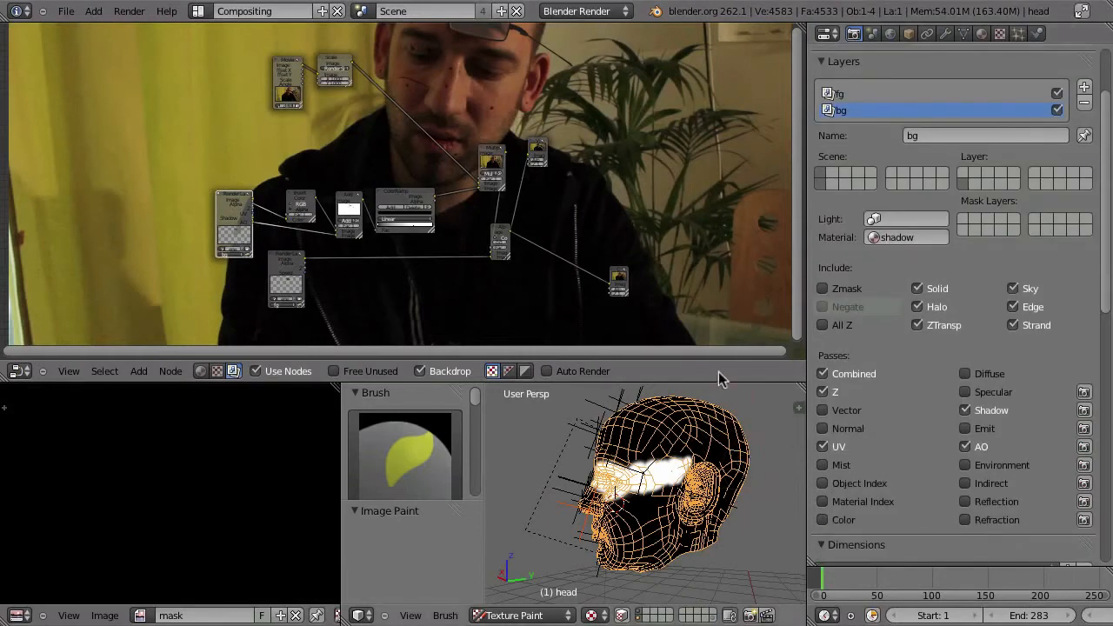
{"action": "key", "text": "F12"}
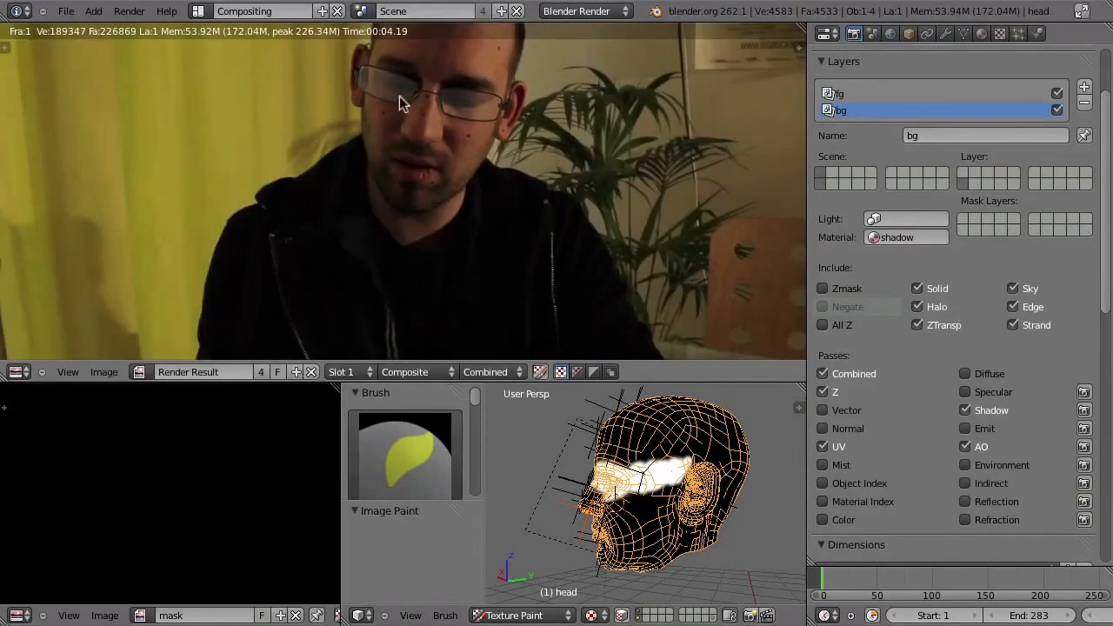
{"action": "key", "text": "Escape"}
Add a Map UV node to the compositor and place it above the Invert node
{"action": "key", "text": "shift+space"}
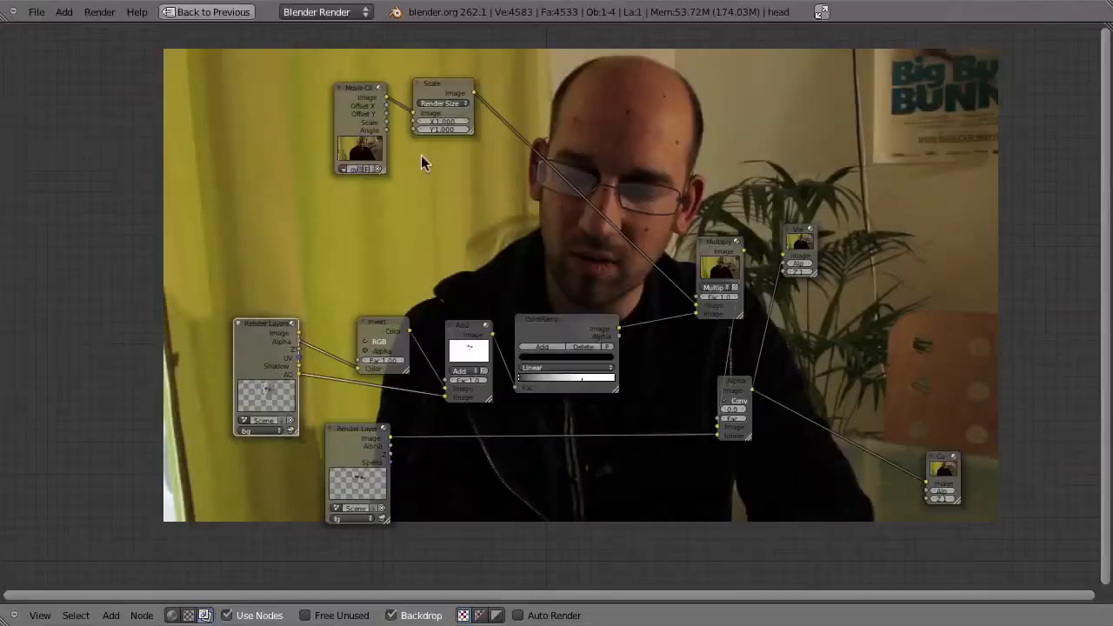
{"action": "scroll", "coordinate": [304, 259], "scroll_direction": "up", "scroll_amount": 5}
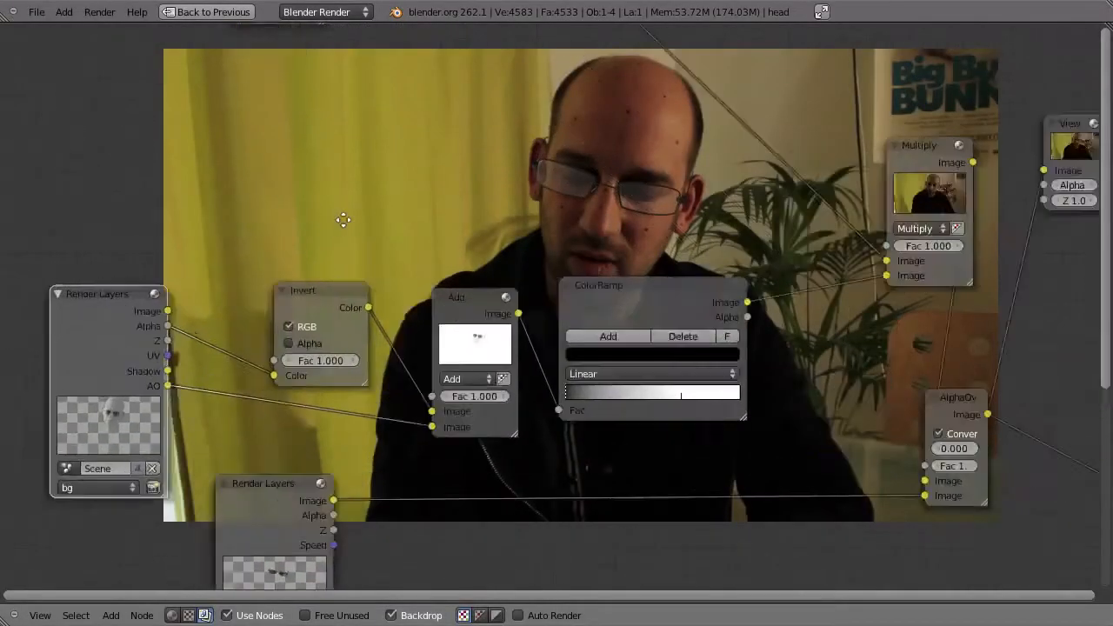
{"action": "left_click_drag", "start_coordinate": [259, 261], "coordinate": [225, 273]}
{"action": "left_click_drag", "start_coordinate": [340, 260], "coordinate": [418, 224]}
{"action": "middle_click_drag", "start_coordinate": [388, 222], "coordinate": [372, 305], "text": "ctrl"}
{"action": "scroll", "coordinate": [380, 191], "scroll_direction": "down", "scroll_amount": 2}
{"action": "key", "text": "shift+a"}
{"action": "mouse_move", "coordinate": [316, 160]}
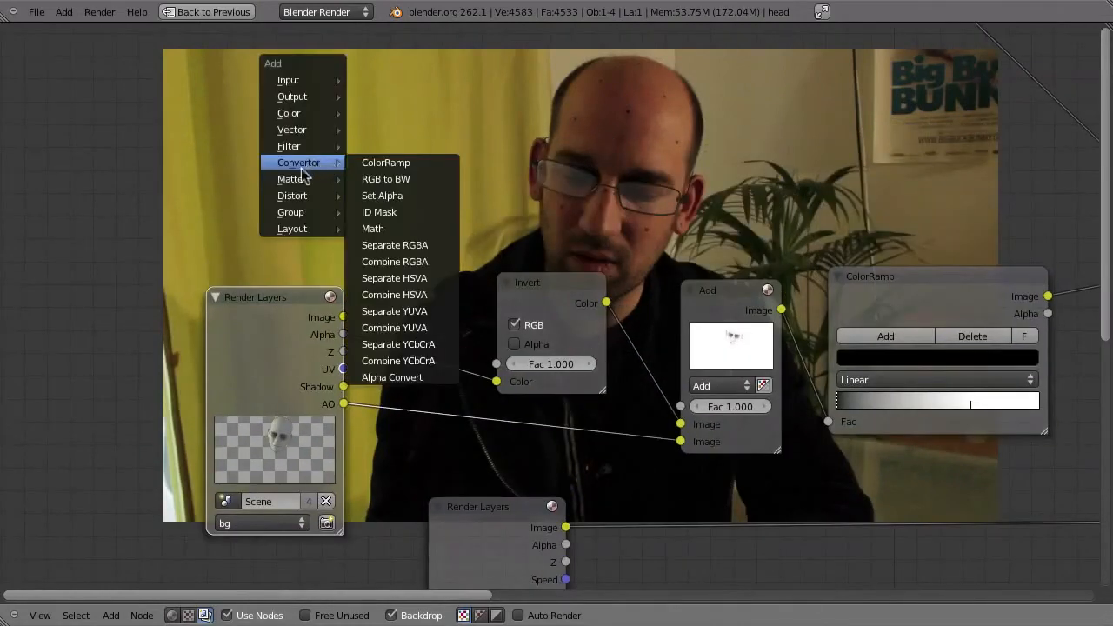
{"action": "mouse_move", "coordinate": [279, 192]}
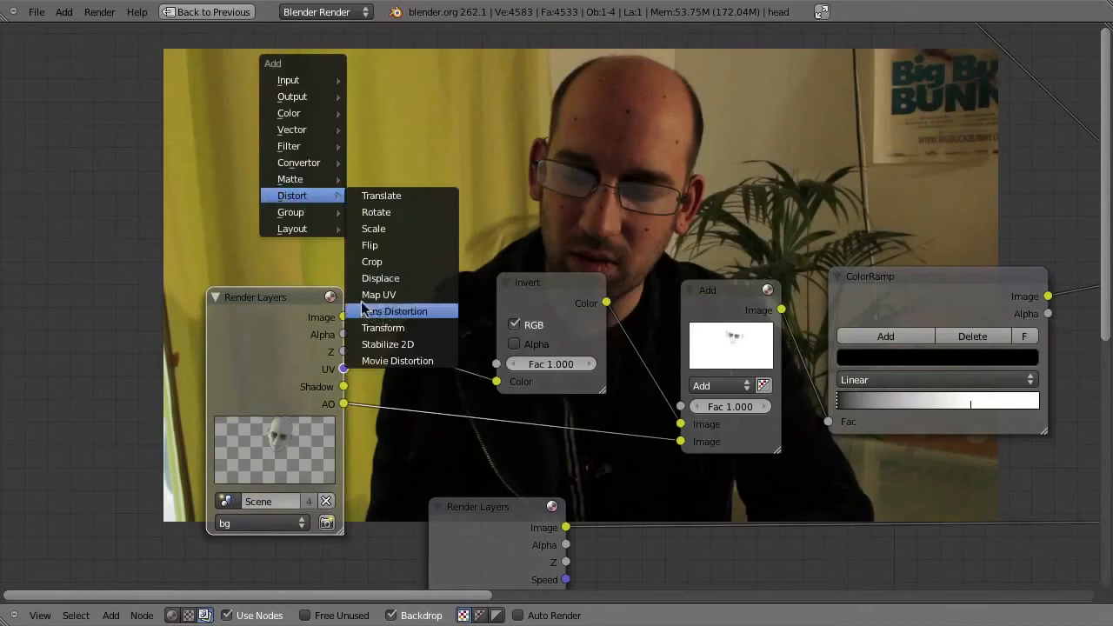
{"action": "left_click", "coordinate": [392, 293]}
{"action": "left_click_drag", "start_coordinate": [429, 269], "coordinate": [427, 129]}
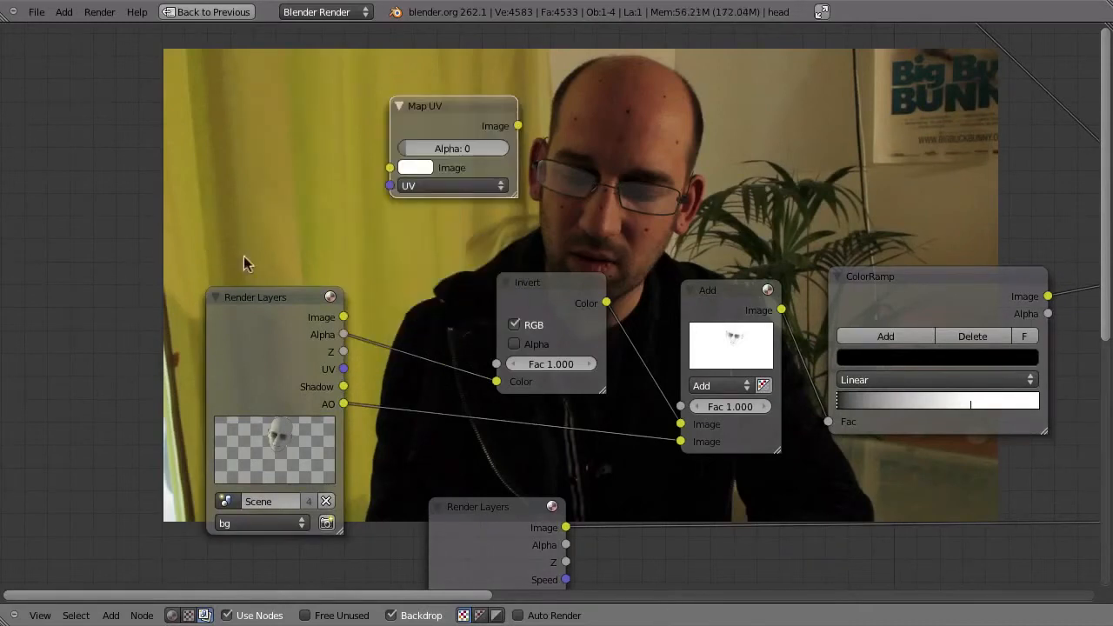
Add an Image node with the mask image and connect its Image output to the Map UV node's Image input
{"action": "key", "text": "shift+a"}
{"action": "mouse_move", "coordinate": [80, 50]}
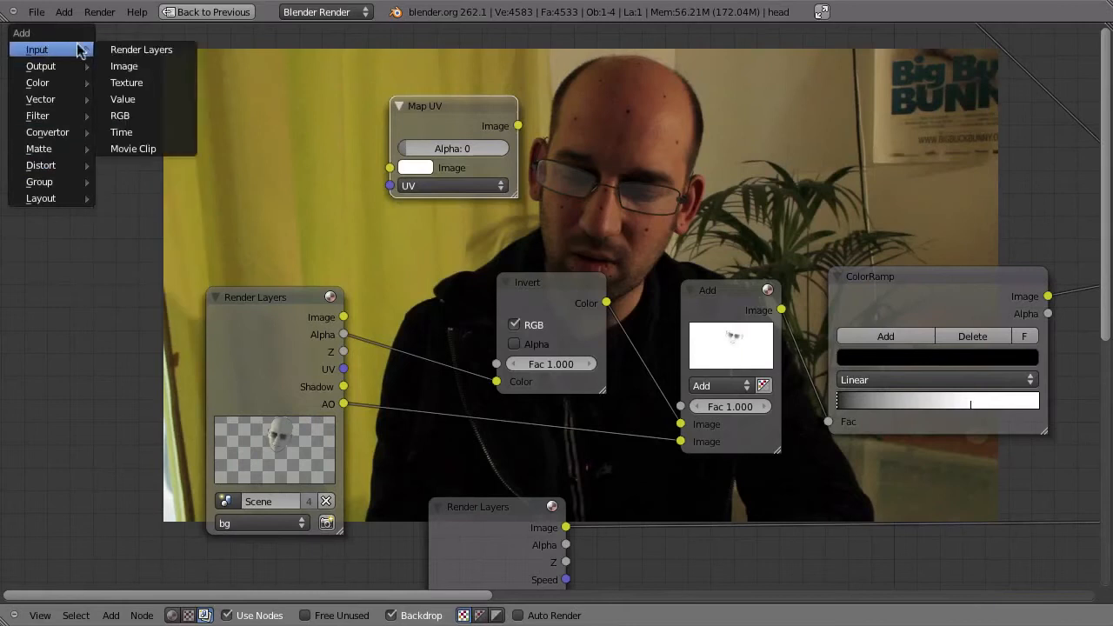
{"action": "left_click", "coordinate": [128, 67]}
{"action": "left_click", "coordinate": [147, 150]}
{"action": "left_click", "coordinate": [129, 202]}
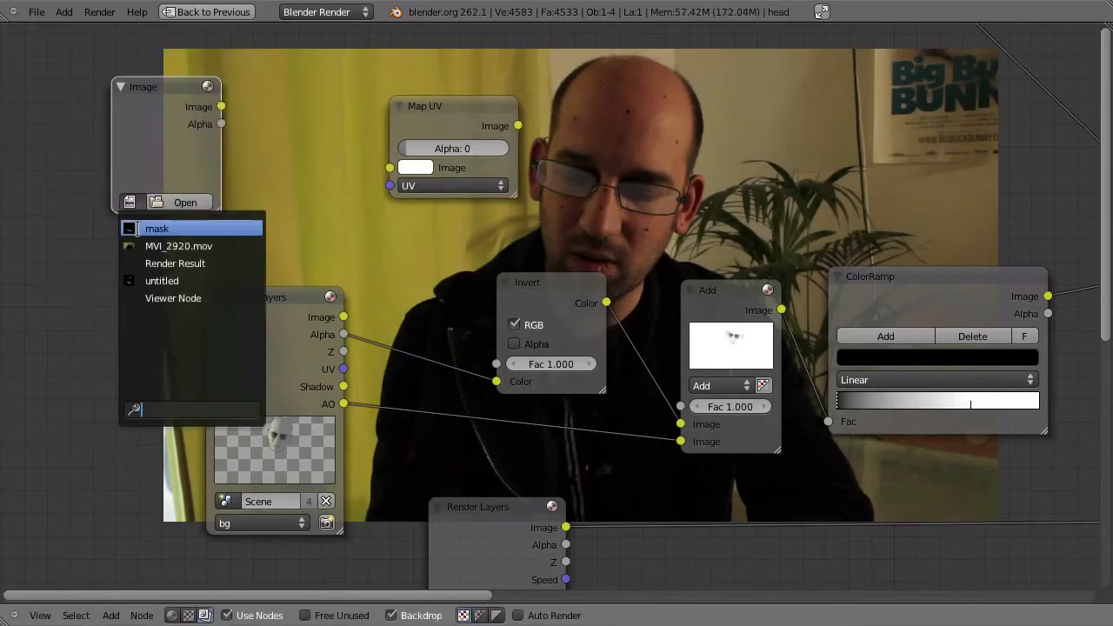
{"action": "left_click", "coordinate": [207, 228]}
{"action": "left_click_drag", "start_coordinate": [218, 105], "coordinate": [390, 168]}
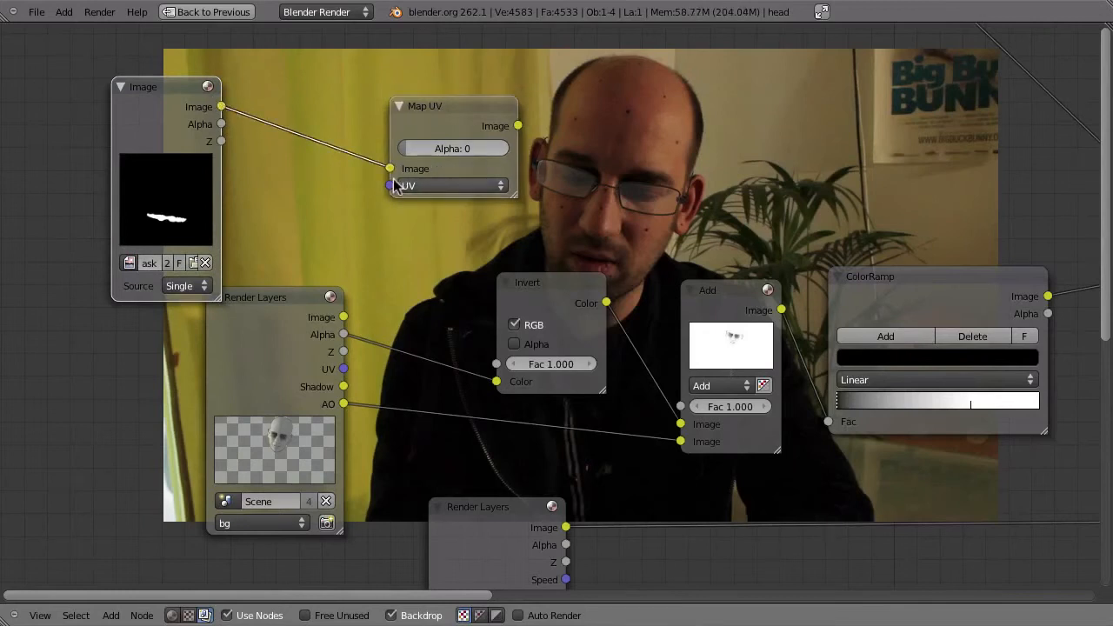
Connect the bg render layer's UV output to the Map UV node and view the node's result in the backdrop
{"action": "left_click_drag", "start_coordinate": [344, 369], "coordinate": [389, 185]}
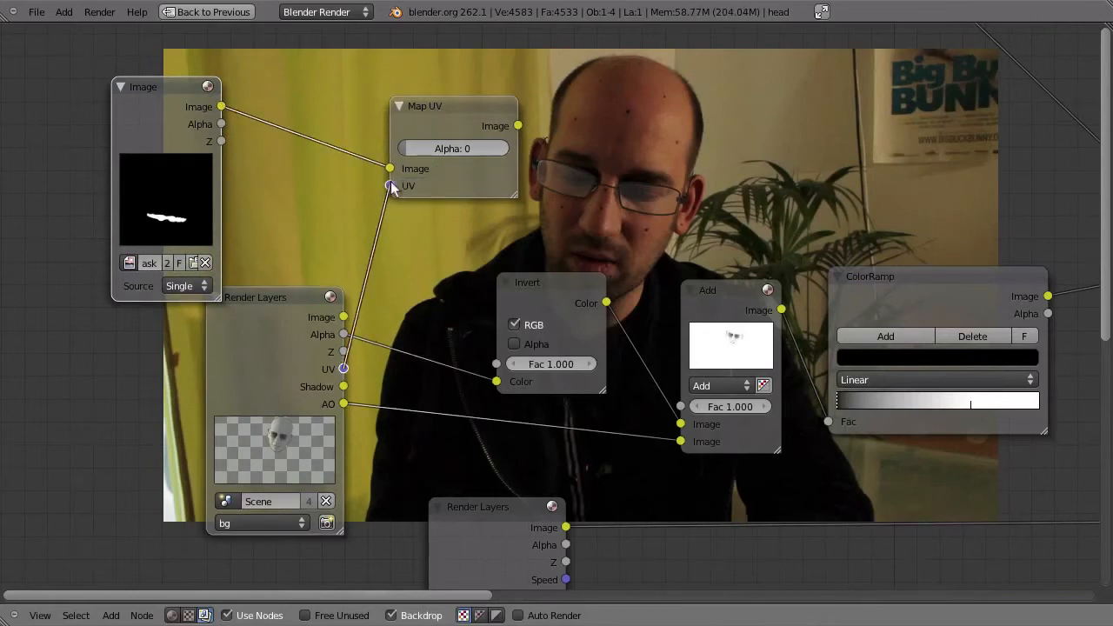
{"action": "left_click", "coordinate": [488, 117], "text": "ctrl+shift"}
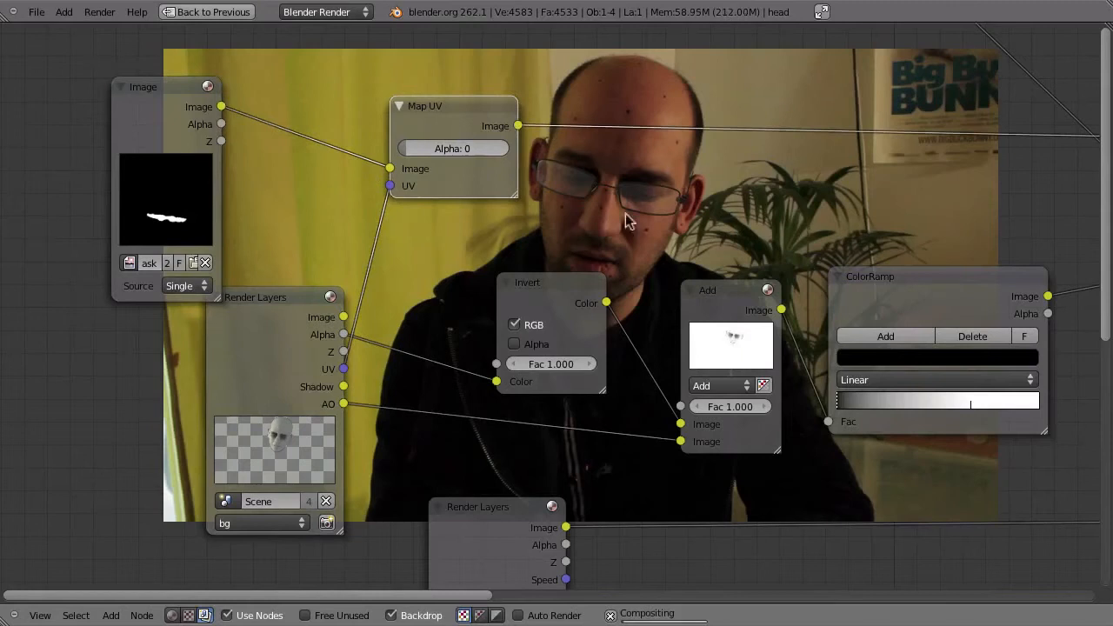
{"action": "middle_click_drag", "start_coordinate": [619, 223], "coordinate": [553, 368]}
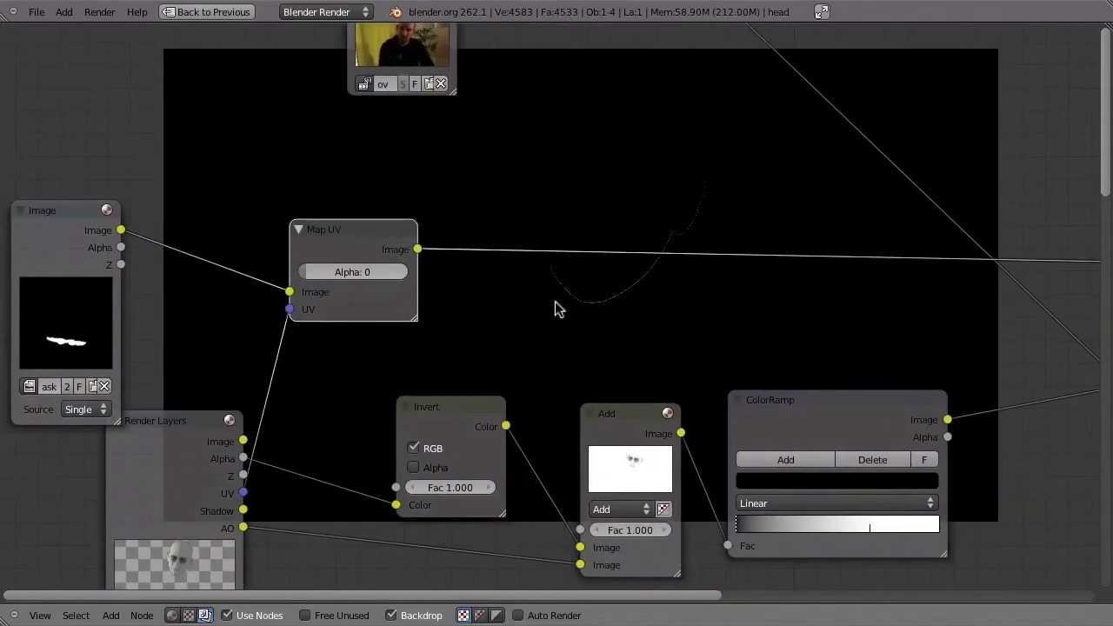
Check the head's UV maps, and delete the mask Image node and the Map UV node from the compositor
{"action": "key", "text": "ctrl+Up"}
{"action": "left_click", "coordinate": [946, 33]}
{"action": "left_click", "coordinate": [963, 33]}
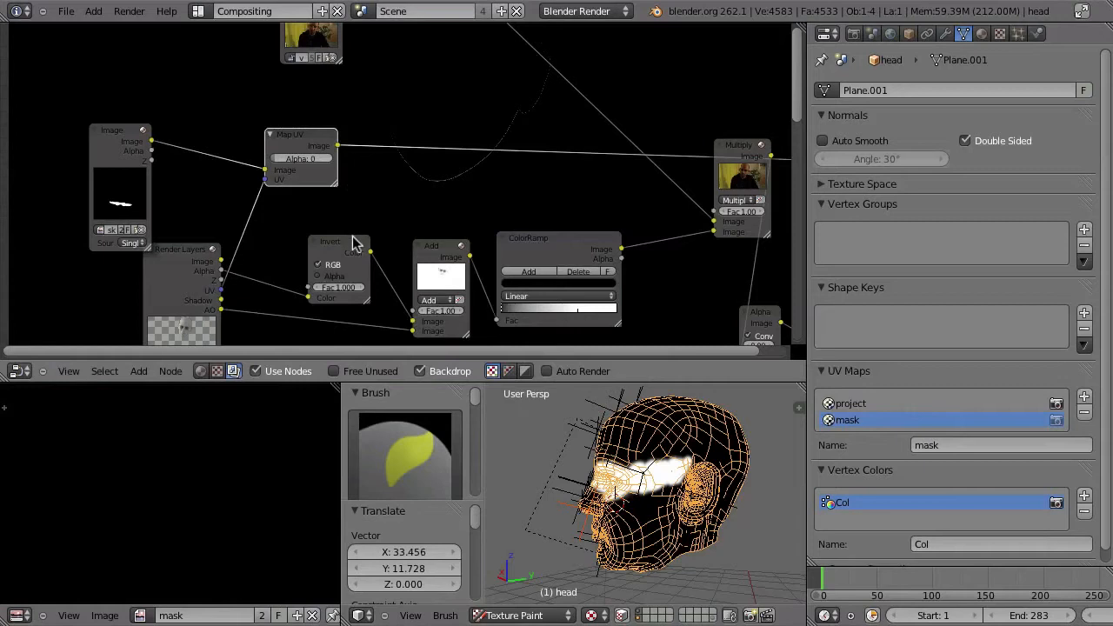
{"action": "left_click_drag", "start_coordinate": [101, 139], "coordinate": [105, 142]}
{"action": "key", "text": "x"}
{"action": "left_click", "coordinate": [293, 146]}
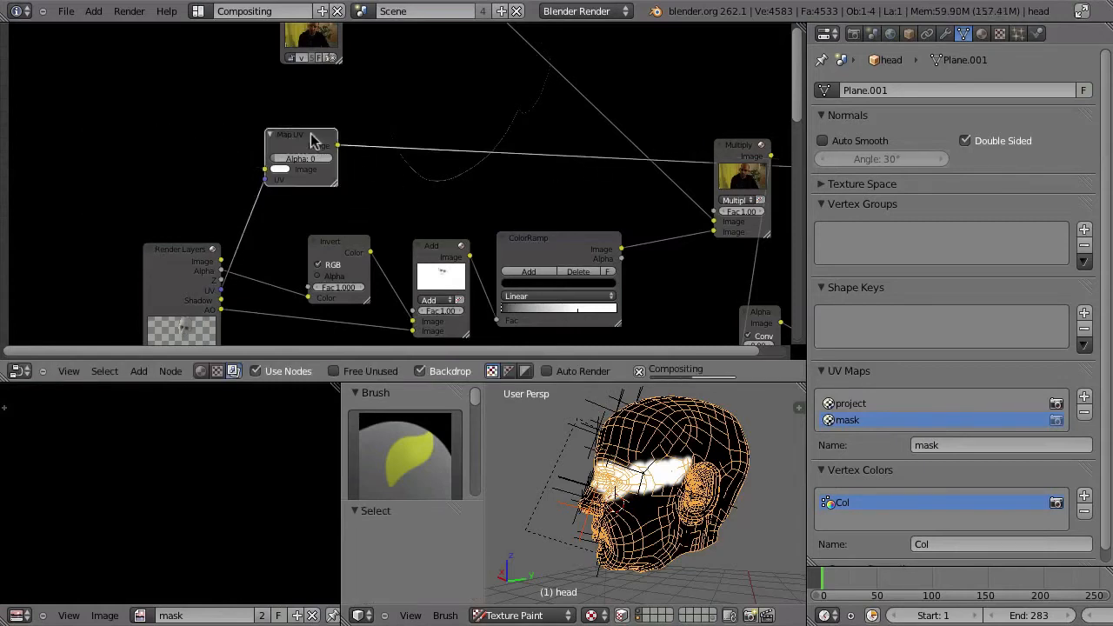
{"action": "key", "text": "x"}
Add a new material to the head and name it mask
{"action": "left_click", "coordinate": [982, 33]}
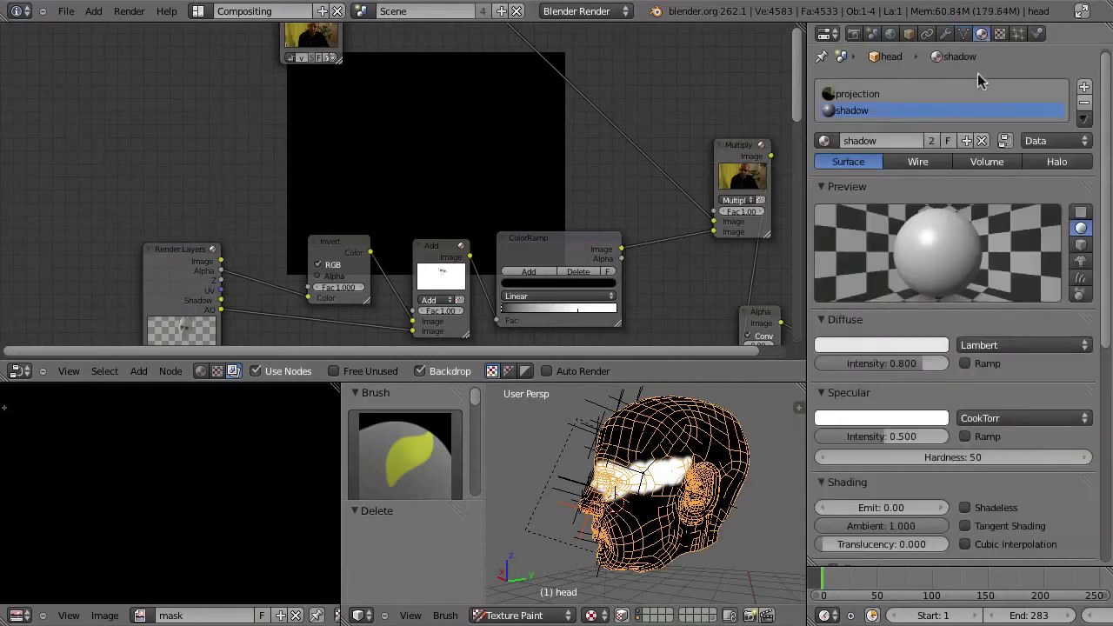
{"action": "left_click", "coordinate": [1085, 87]}
{"action": "left_click", "coordinate": [904, 151]}
{"action": "left_click", "coordinate": [904, 153]}
{"action": "type", "text": "mask"}
{"action": "key", "text": "Return"}
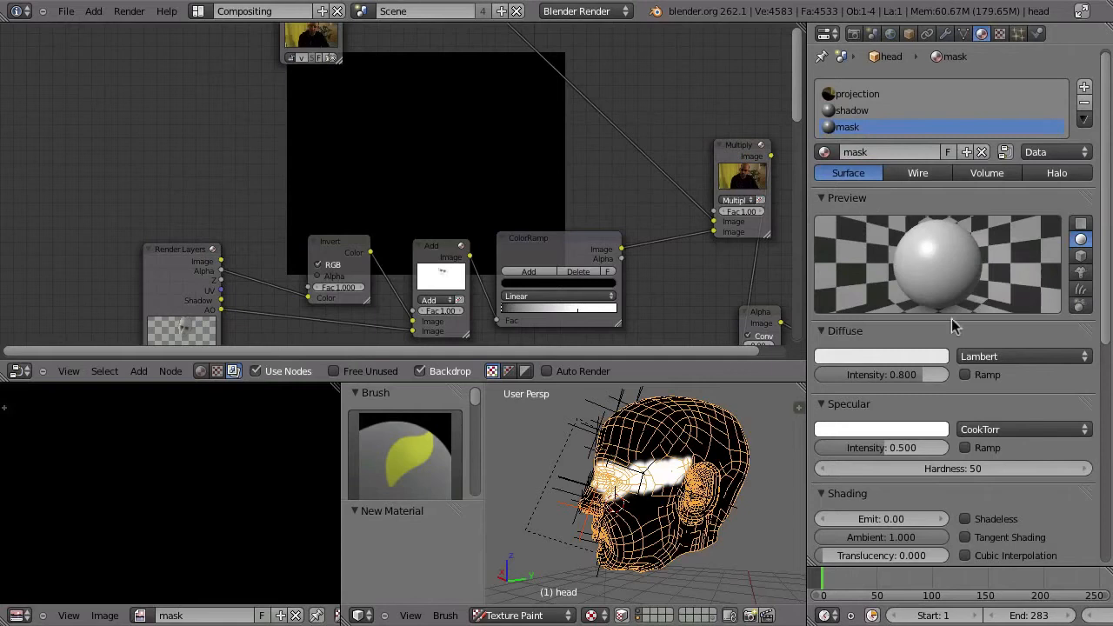
Make the mask material shadeless and turn off its Traceable option
{"action": "left_click", "coordinate": [965, 519]}
{"action": "scroll", "coordinate": [938, 203], "scroll_direction": "down", "scroll_amount": 8}
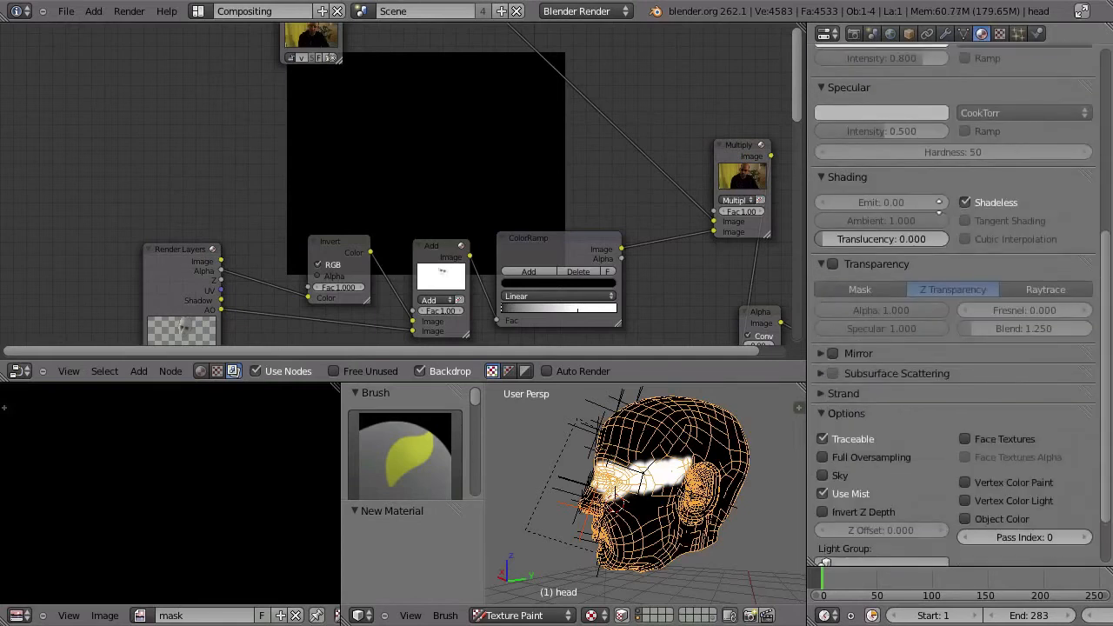
{"action": "left_click", "coordinate": [824, 436]}
{"action": "scroll", "coordinate": [956, 108], "scroll_direction": "up", "scroll_amount": 10}
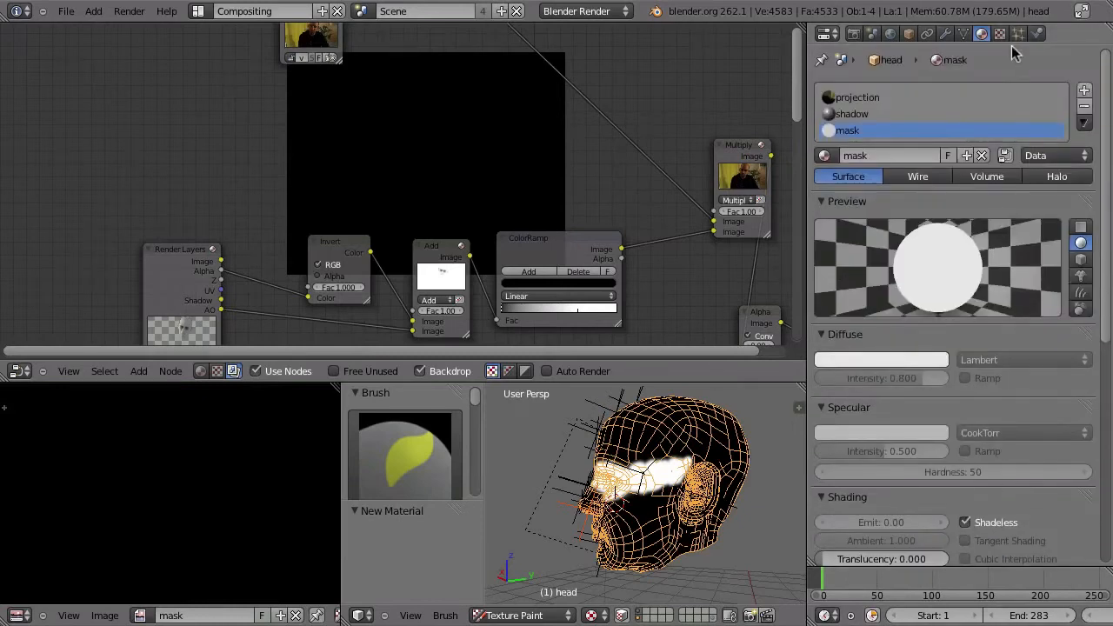
Add an Image or Movie texture to the mask material and assign the mask image to it
{"action": "left_click", "coordinate": [1000, 33]}
{"action": "left_click", "coordinate": [883, 213]}
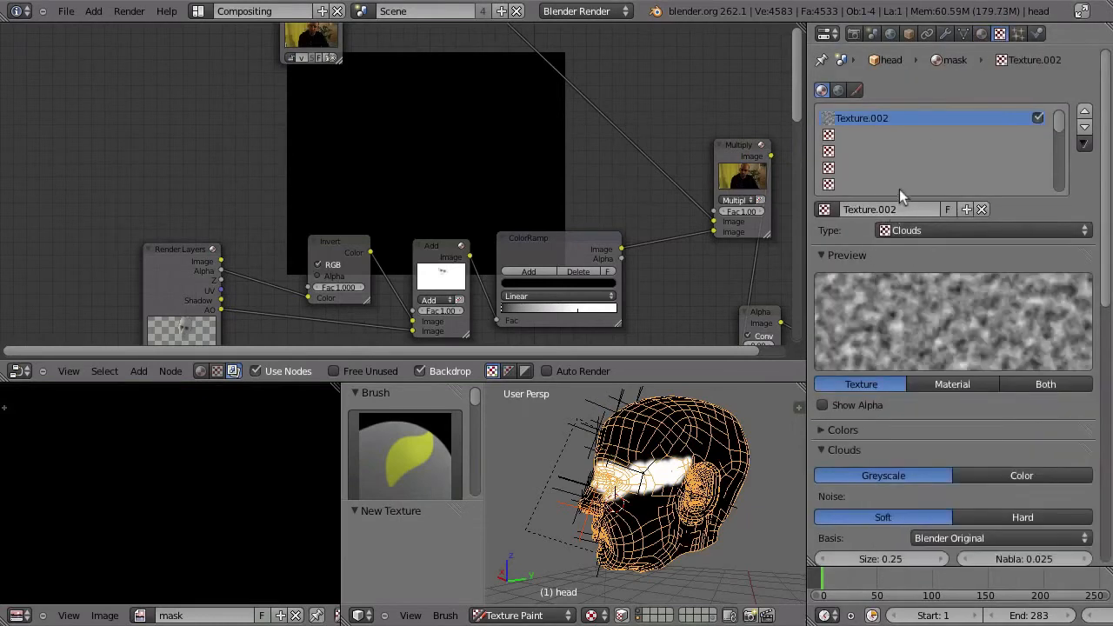
{"action": "left_click", "coordinate": [902, 229]}
{"action": "left_click", "coordinate": [924, 339]}
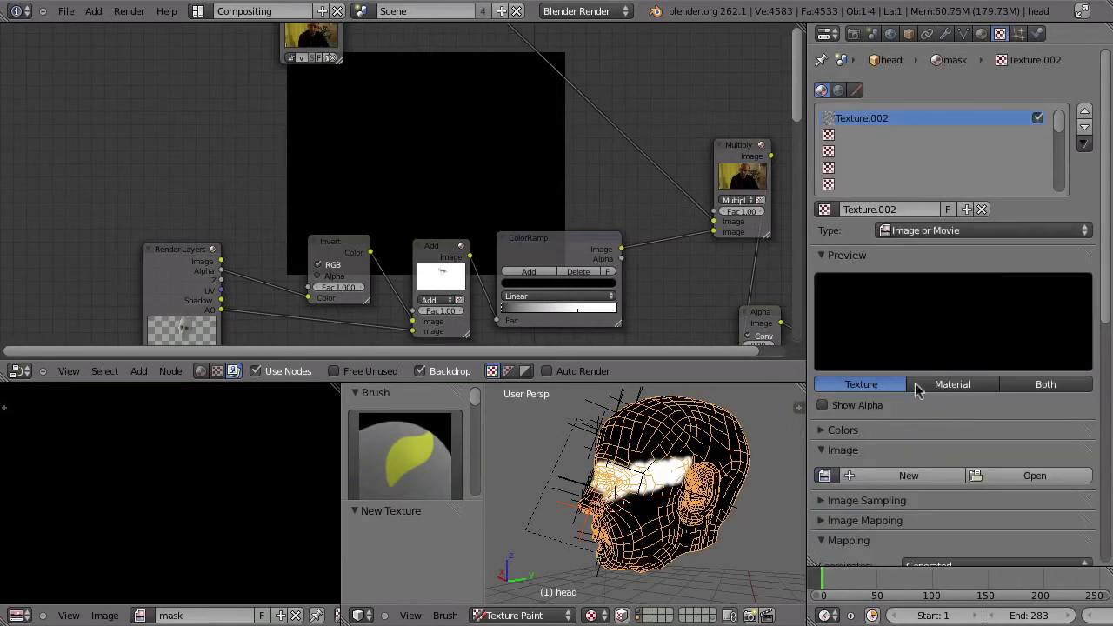
{"action": "left_click", "coordinate": [825, 476]}
{"action": "left_click", "coordinate": [851, 298]}
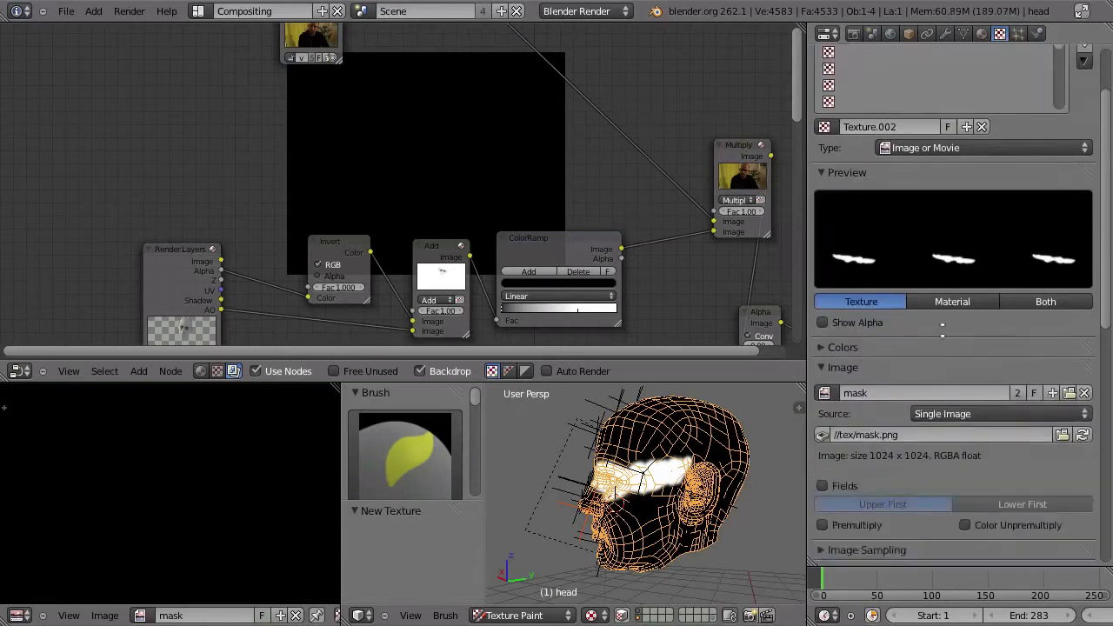
Set the texture's mapping coordinates to UV and choose the mask UV map
{"action": "scroll", "coordinate": [948, 305], "scroll_direction": "down", "scroll_amount": 10}
{"action": "left_click", "coordinate": [946, 251]}
{"action": "left_click", "coordinate": [943, 179]}
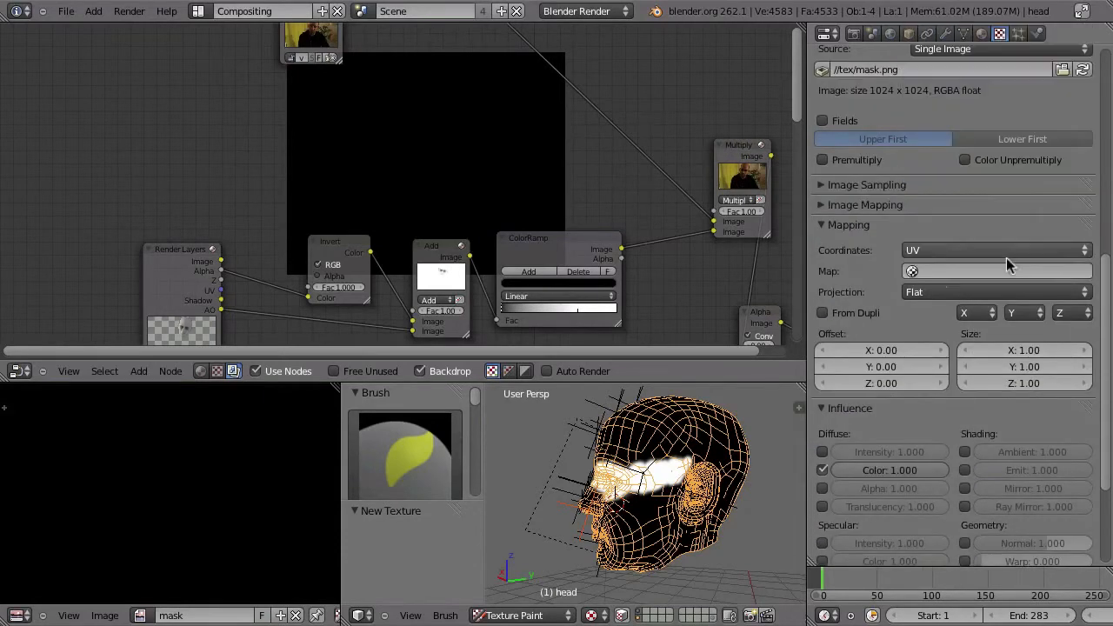
{"action": "left_click", "coordinate": [917, 271]}
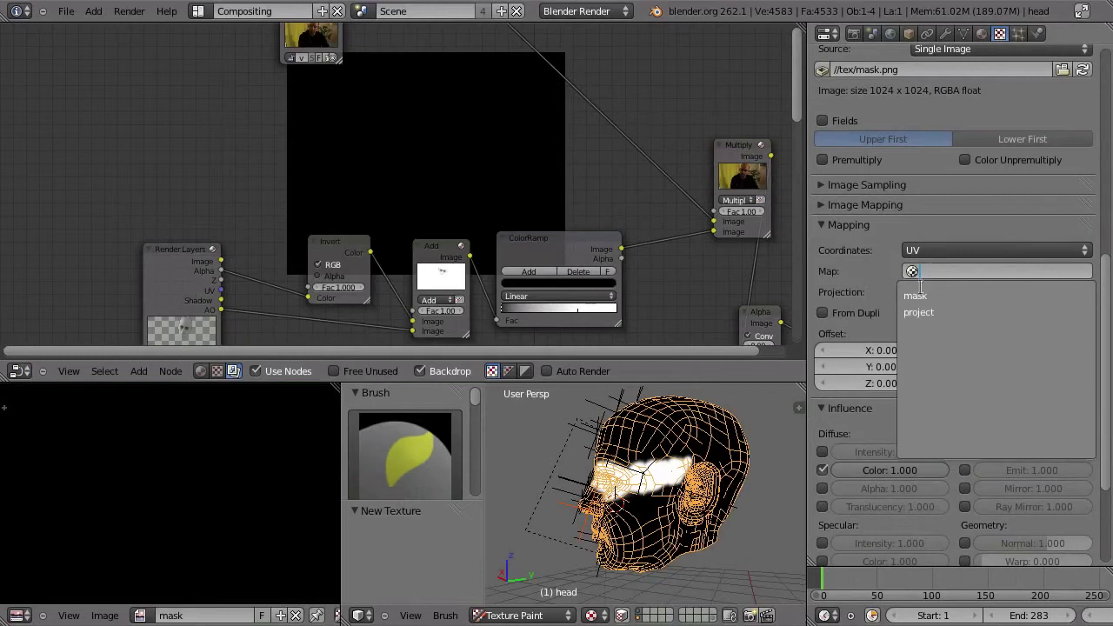
{"action": "left_click", "coordinate": [942, 296]}
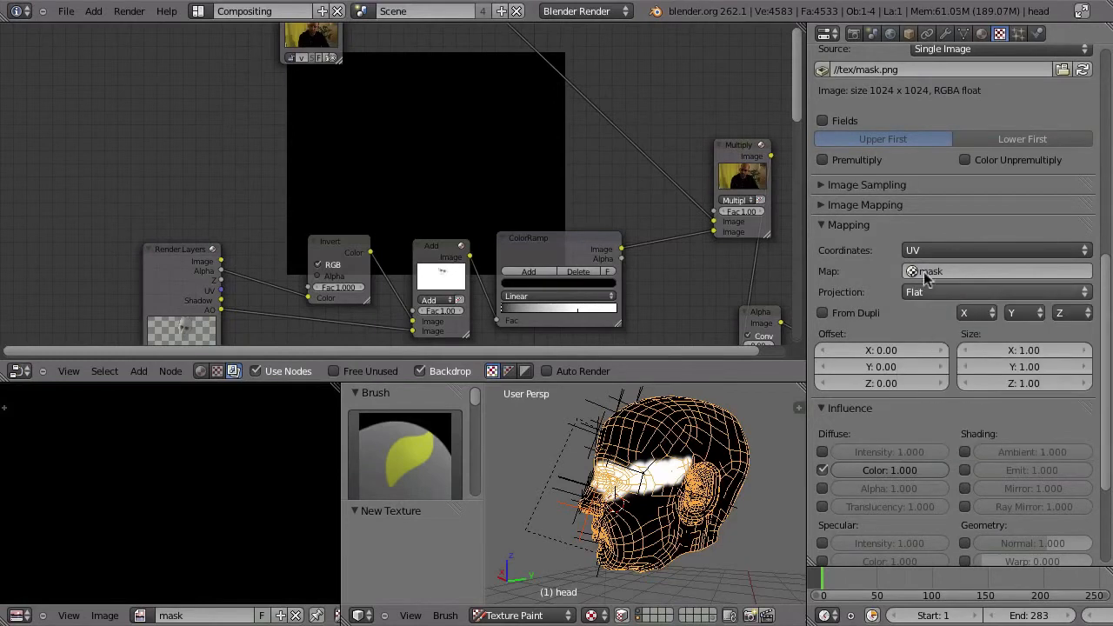
{"action": "scroll", "coordinate": [889, 178], "scroll_direction": "up", "scroll_amount": 12}
Add a third render layer to the scene and name it mask
{"action": "left_click", "coordinate": [982, 33]}
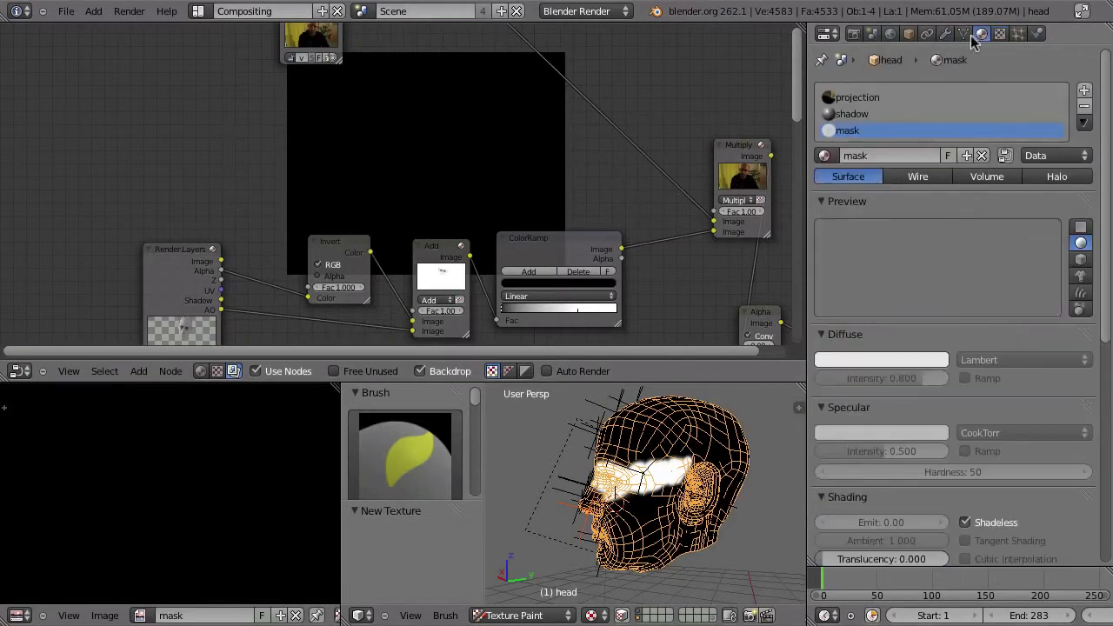
{"action": "left_click", "coordinate": [854, 35]}
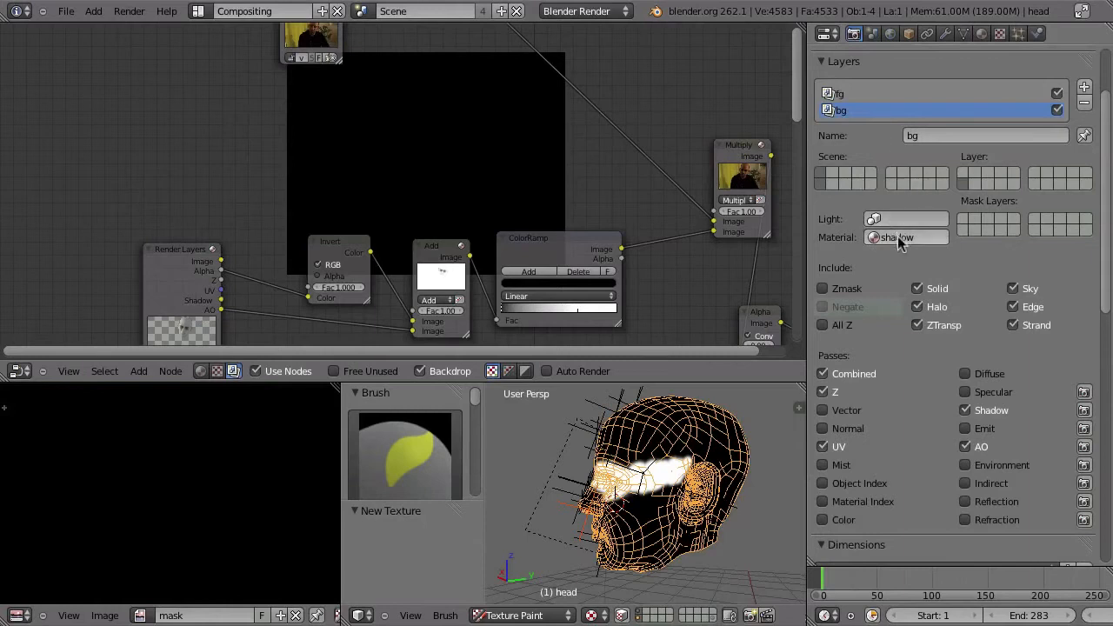
{"action": "left_click", "coordinate": [1085, 89]}
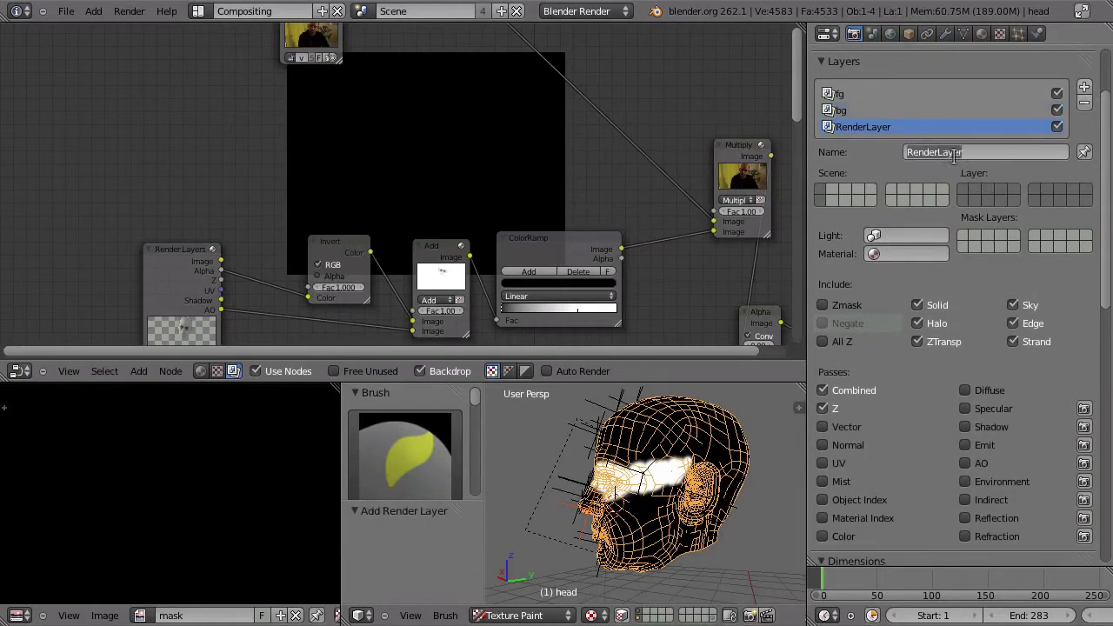
{"action": "left_click", "coordinate": [955, 154]}
{"action": "type", "text": "mask"}
{"action": "key", "text": "Return"}
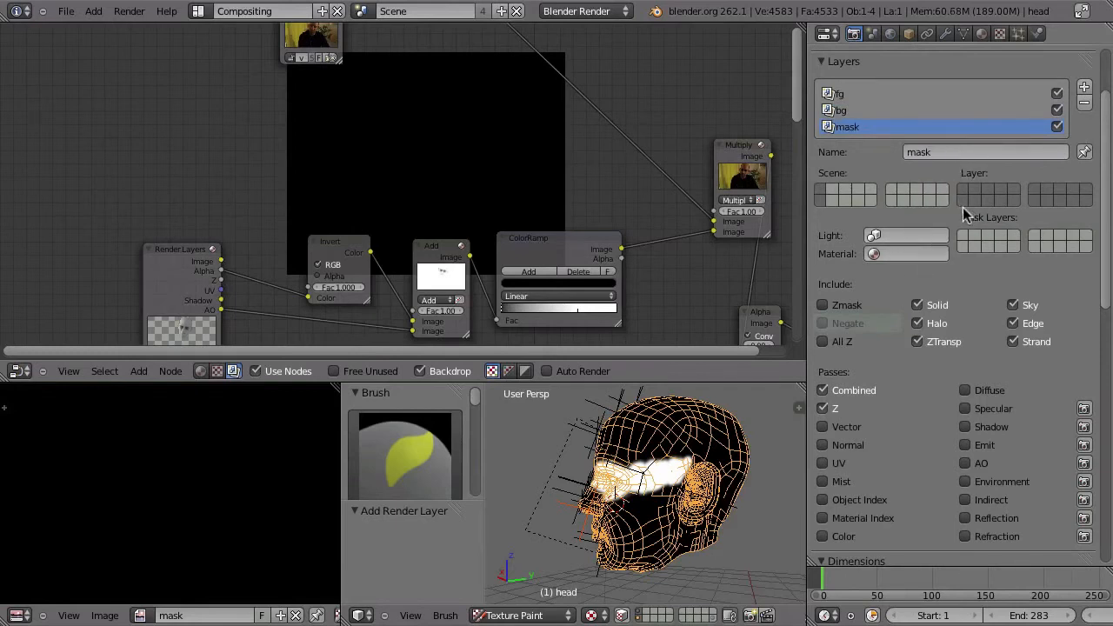
Set the mask render layer's material override to mask, render the frame and return to the enlarged node editor
{"action": "left_click", "coordinate": [873, 253]}
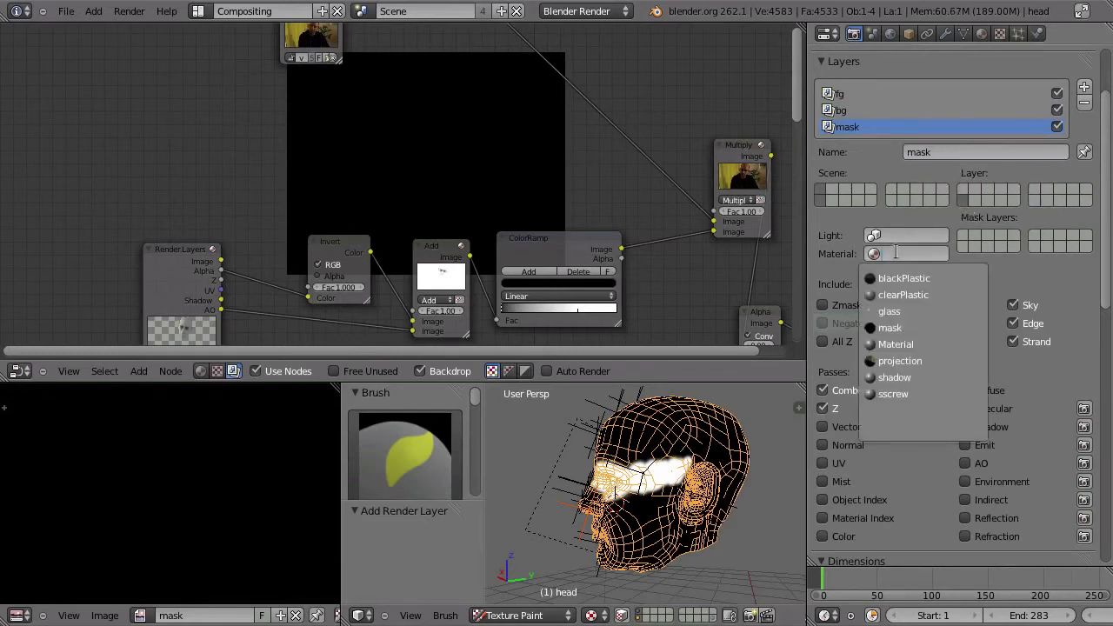
{"action": "left_click", "coordinate": [887, 328]}
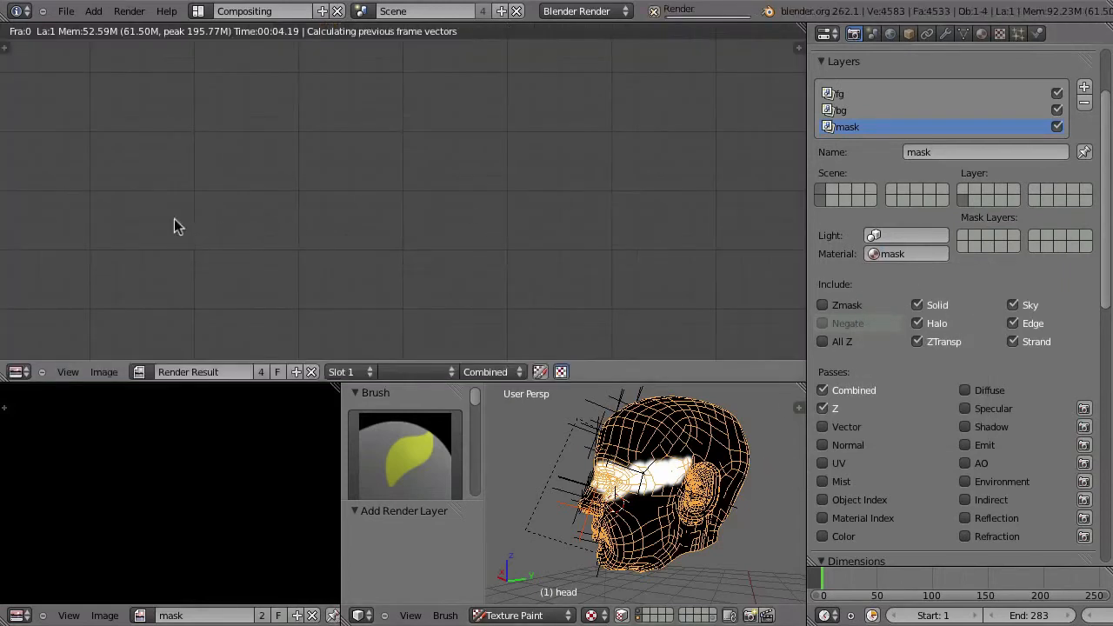
{"action": "key", "text": "Escape"}
{"action": "key", "text": "ctrl+Up"}
{"action": "middle_click_drag", "start_coordinate": [324, 199], "coordinate": [396, 245]}
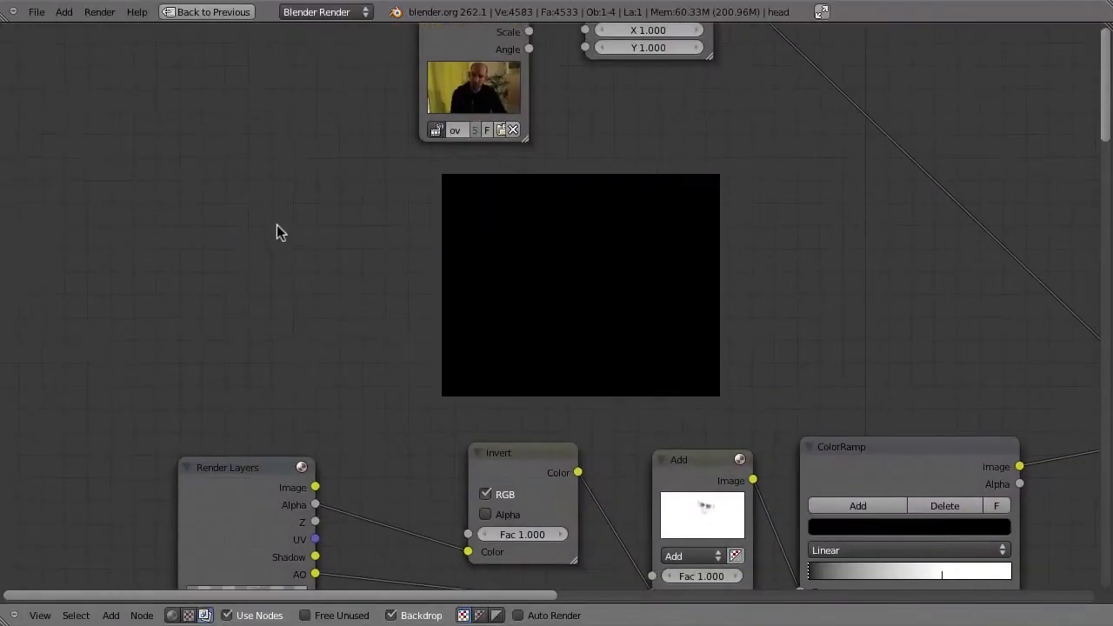
Add a Render Layers node set to the mask layer beside the existing nodes and send its image to the Viewer
{"action": "key", "text": "shift+a"}
{"action": "mouse_move", "coordinate": [244, 228]}
{"action": "left_click", "coordinate": [330, 228]}
{"action": "left_click", "coordinate": [374, 353]}
{"action": "left_click", "coordinate": [365, 318]}
{"action": "left_click_drag", "start_coordinate": [372, 227], "coordinate": [230, 240]}
{"action": "left_click", "coordinate": [231, 239], "text": "ctrl+shift"}
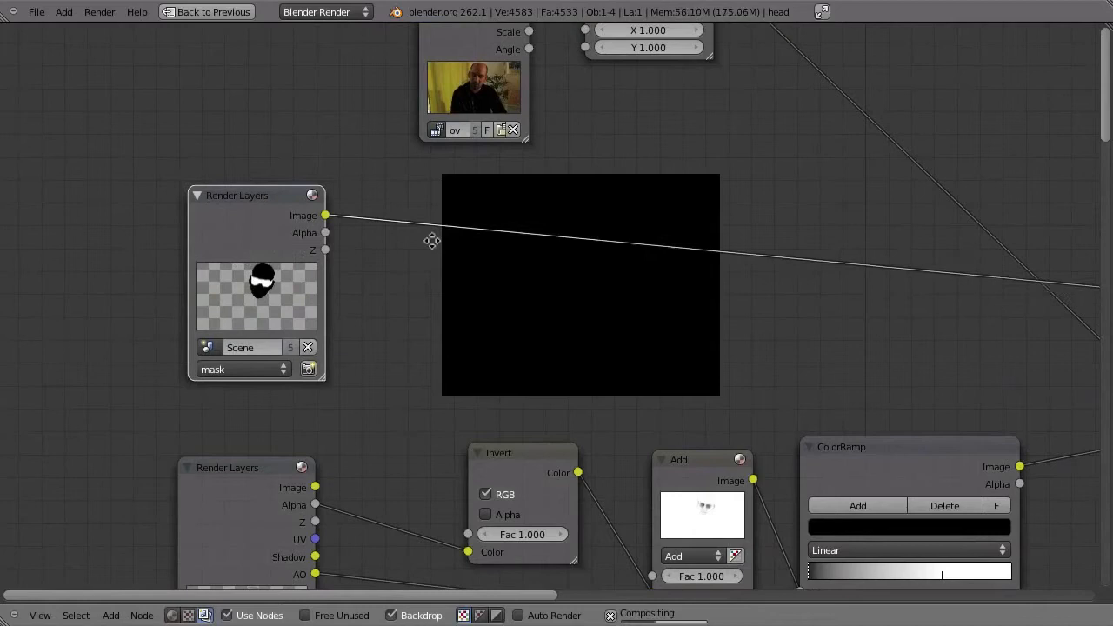
Examine the mask and the outputs of the Multiply, ColorRamp and Add nodes in the backdrop
{"action": "middle_click_drag", "start_coordinate": [429, 241], "coordinate": [285, 295]}
{"action": "scroll", "coordinate": [383, 287], "scroll_direction": "down", "scroll_amount": 1}
{"action": "middle_click_drag", "start_coordinate": [476, 321], "coordinate": [318, 186]}
{"action": "left_click_drag", "start_coordinate": [825, 254], "coordinate": [826, 164]}
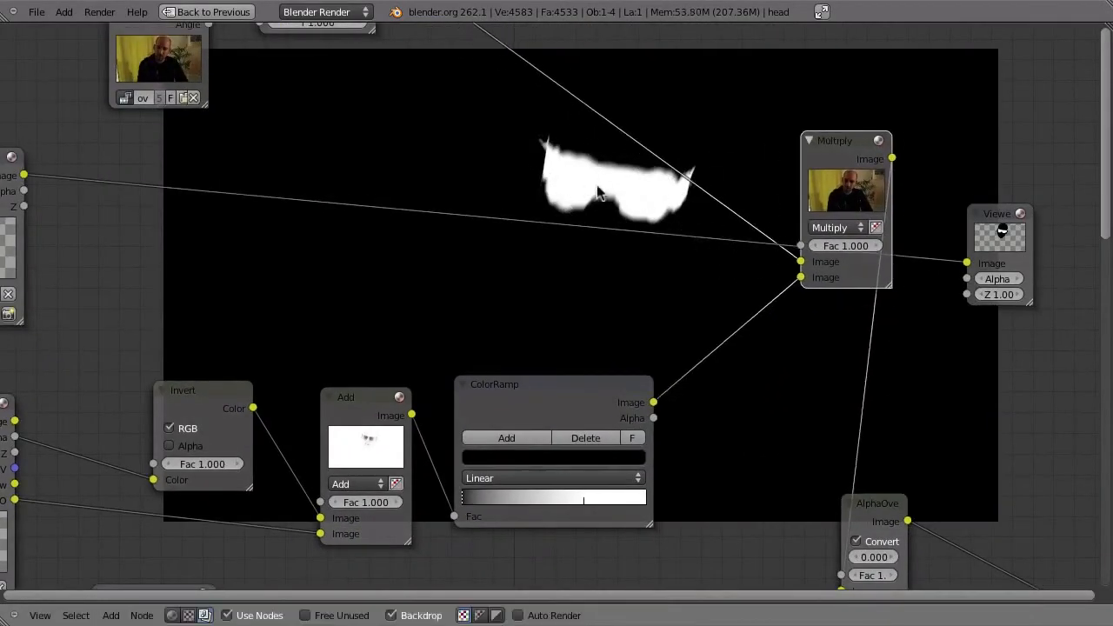
{"action": "left_click", "coordinate": [850, 150], "text": "ctrl+shift"}
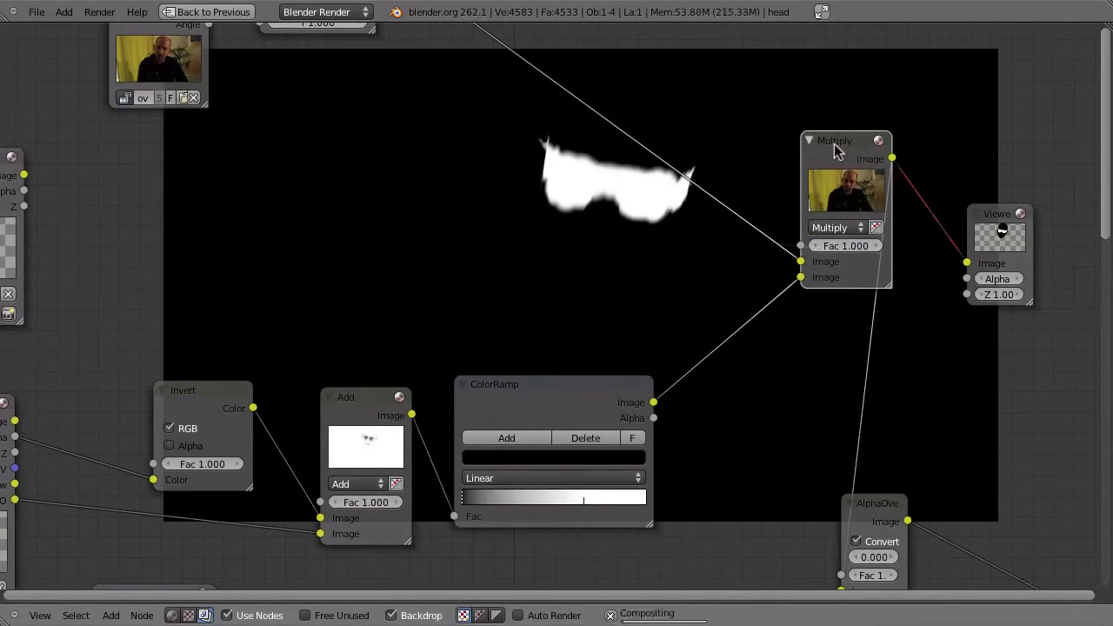
{"action": "middle_click_drag", "start_coordinate": [594, 429], "coordinate": [621, 365]}
{"action": "left_click", "coordinate": [606, 348], "text": "ctrl+shift"}
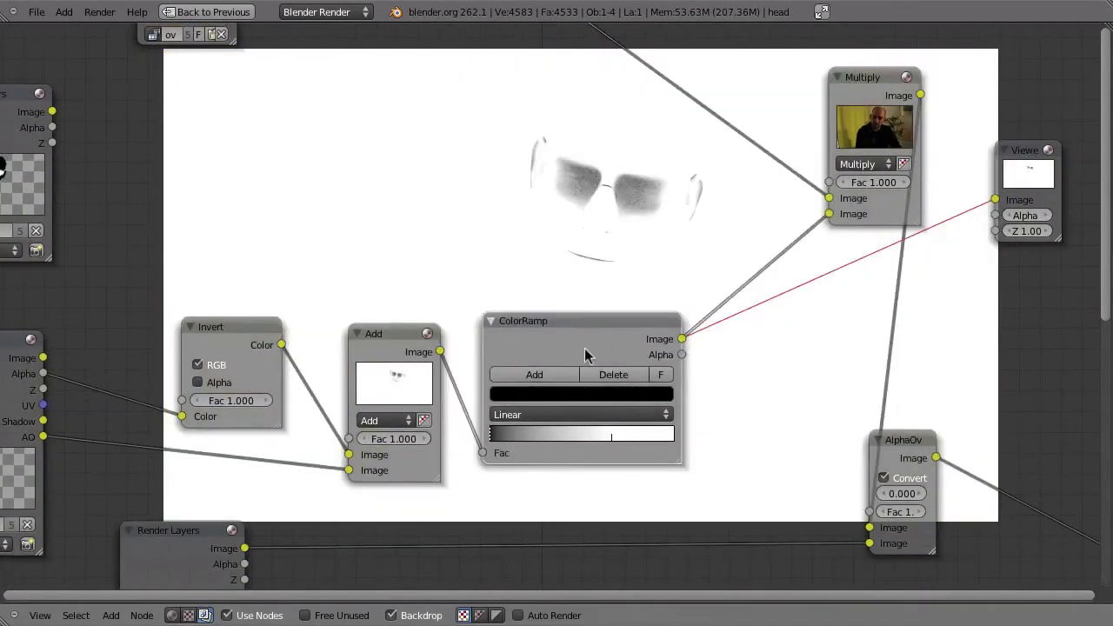
{"action": "left_click_drag", "start_coordinate": [584, 348], "coordinate": [597, 335]}
{"action": "left_click", "coordinate": [387, 352], "text": "ctrl+shift"}
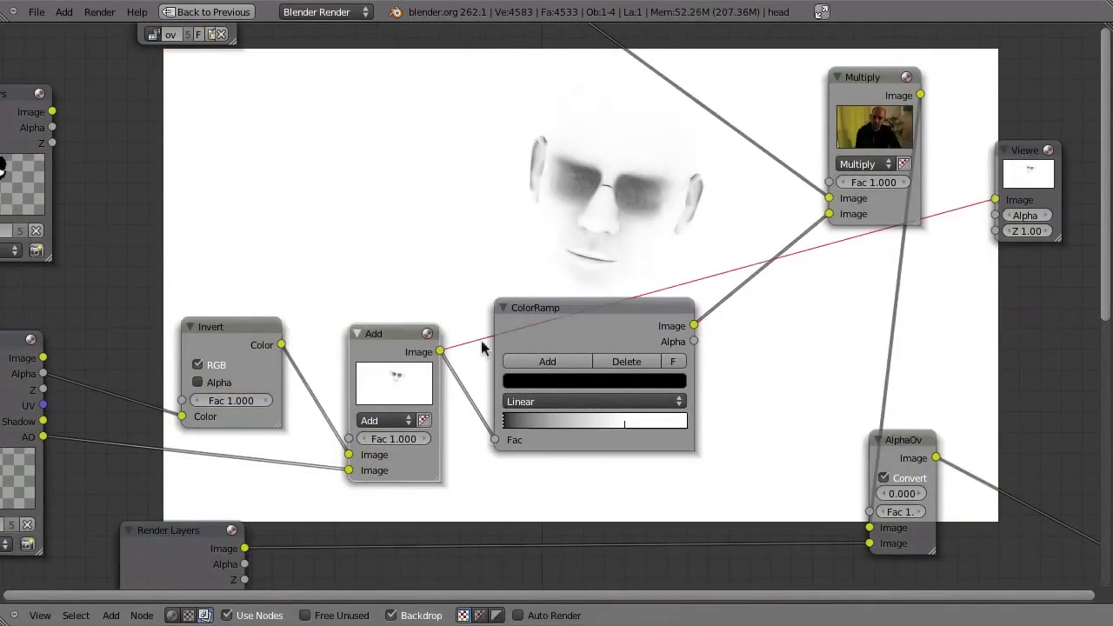
Delete the ColorRamp node between the Add and Multiply nodes
{"action": "middle_click_drag", "start_coordinate": [561, 376], "coordinate": [539, 355]}
{"action": "left_click_drag", "start_coordinate": [595, 301], "coordinate": [575, 324]}
{"action": "key", "text": "x"}
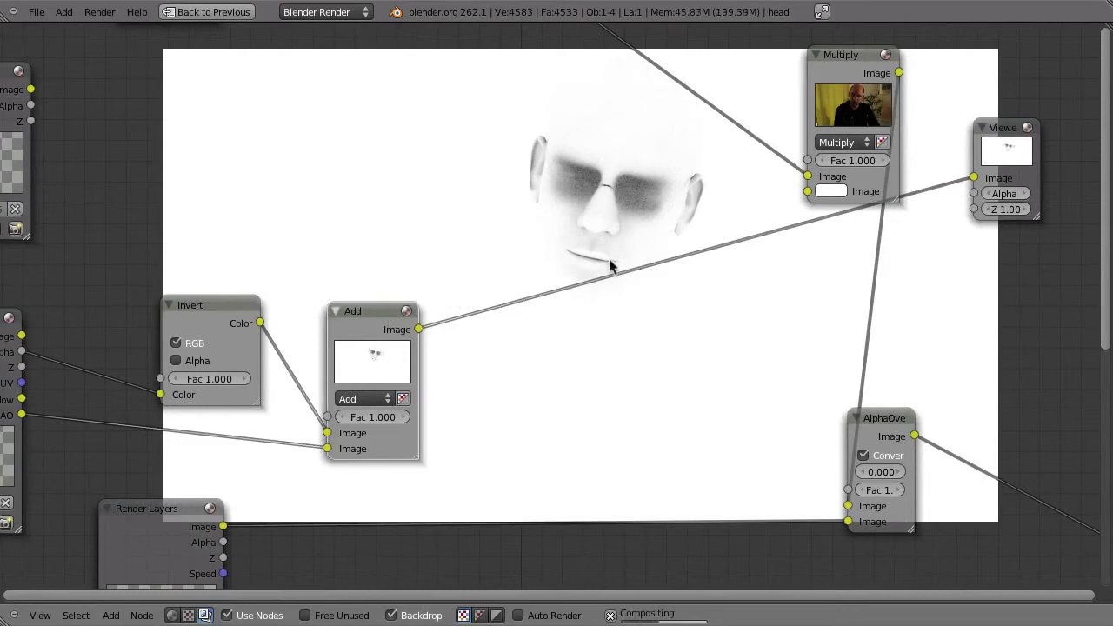
Link the Add node's image output to the Multiply node's second image input and preview the Multiply result
{"action": "middle_click_drag", "start_coordinate": [622, 108], "coordinate": [631, 173]}
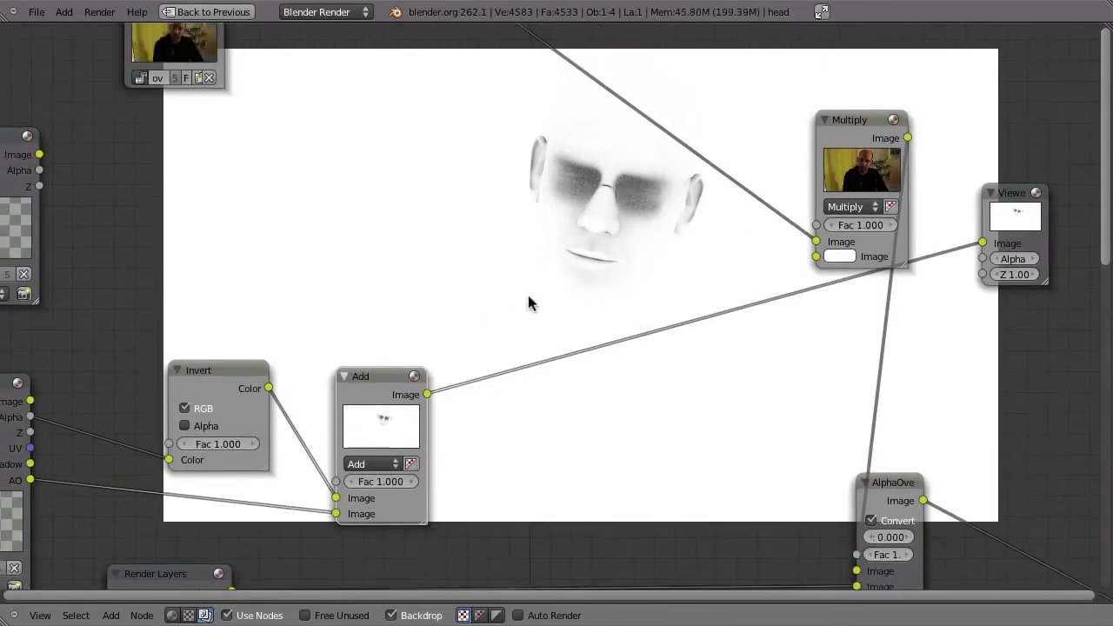
{"action": "middle_click_drag", "start_coordinate": [520, 385], "coordinate": [565, 356]}
{"action": "left_click", "coordinate": [63, 361], "text": "ctrl+shift"}
{"action": "left_click", "coordinate": [425, 380], "text": "ctrl+shift"}
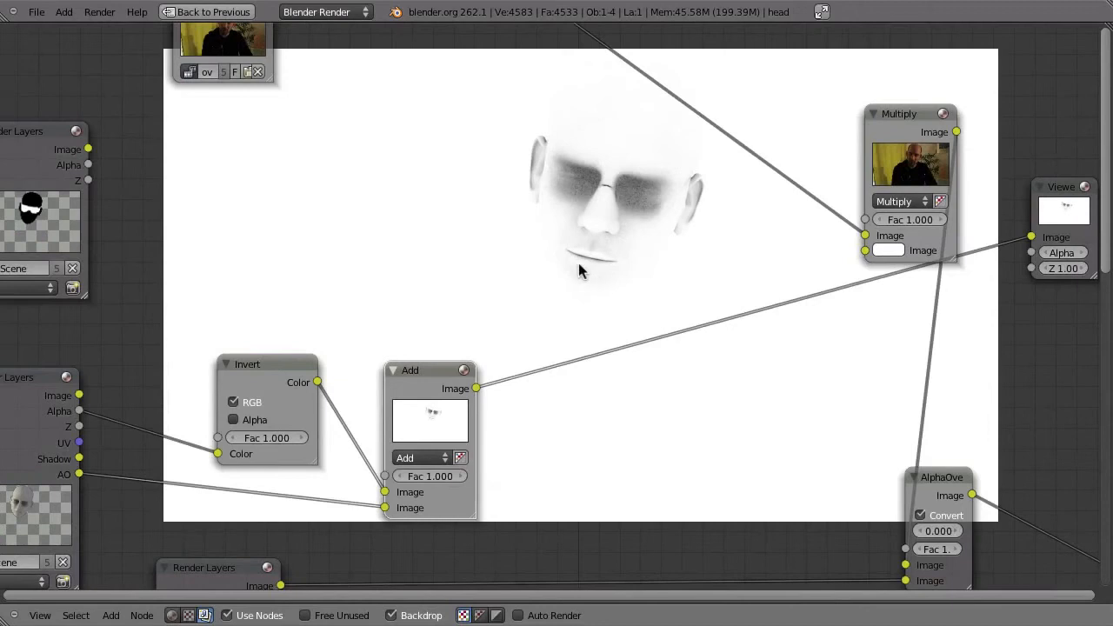
{"action": "middle_click_drag", "start_coordinate": [709, 240], "coordinate": [620, 296]}
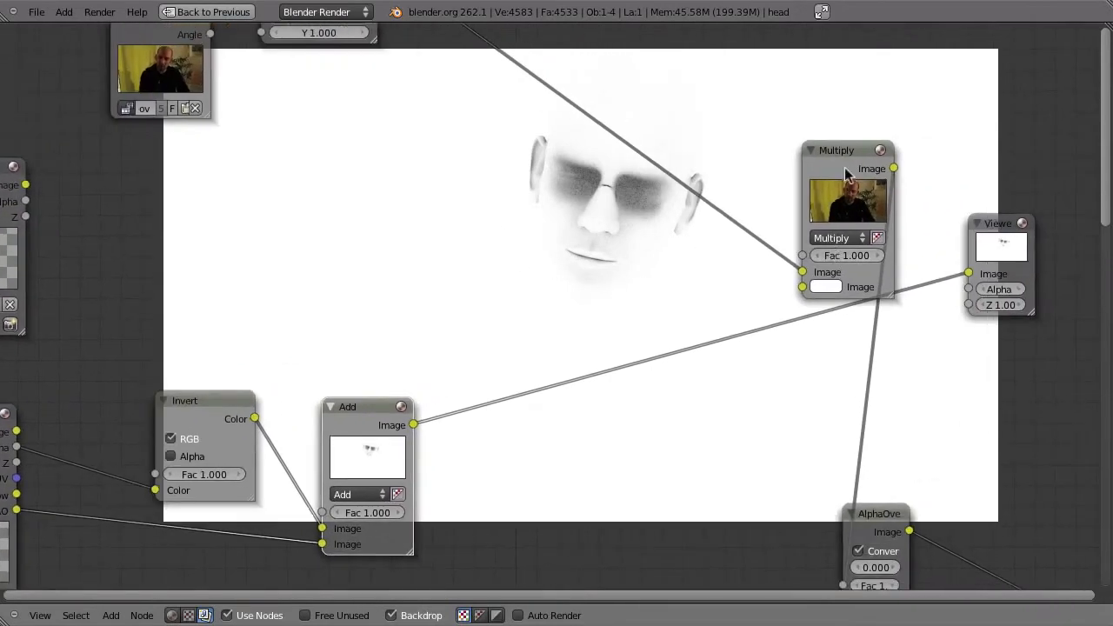
{"action": "left_click_drag", "start_coordinate": [414, 424], "coordinate": [779, 282]}
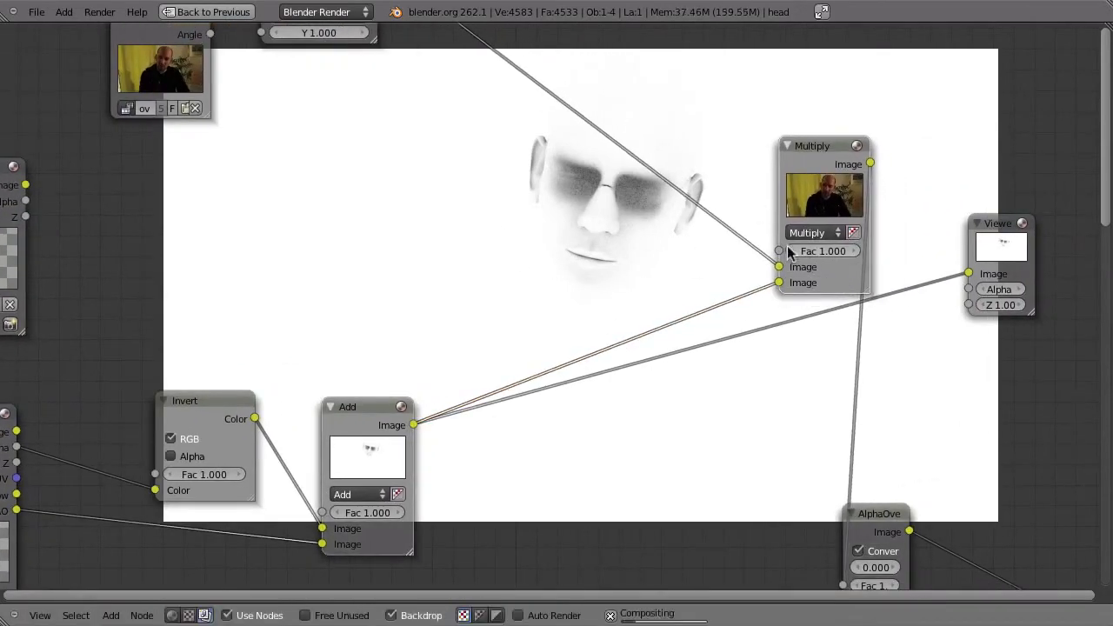
{"action": "left_click_drag", "start_coordinate": [837, 139], "coordinate": [840, 127]}
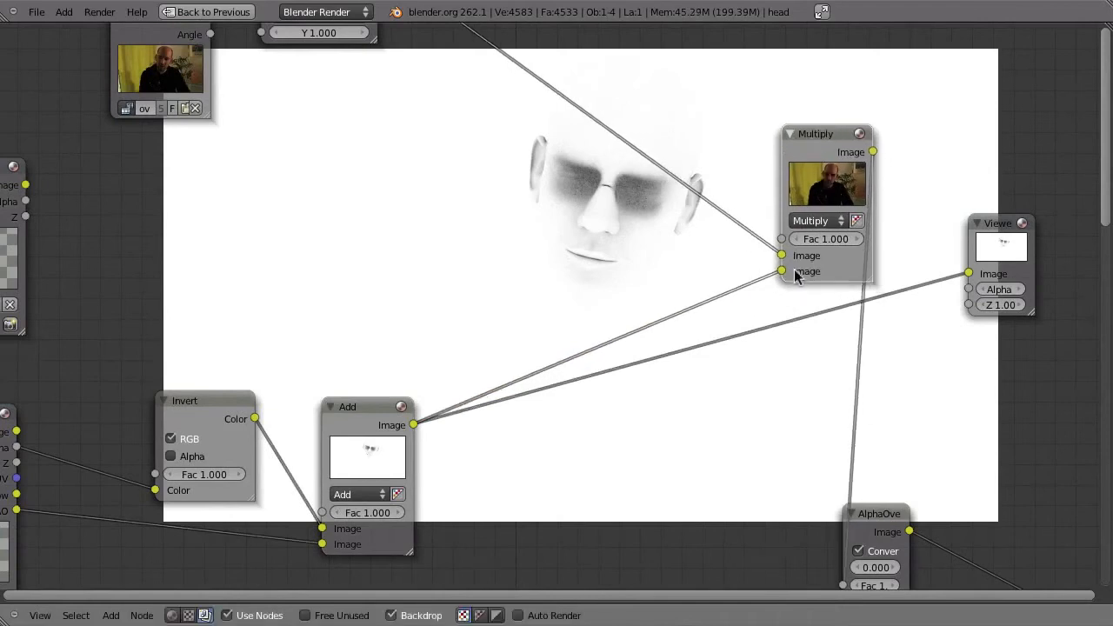
{"action": "left_click", "coordinate": [815, 148], "text": "ctrl+shift"}
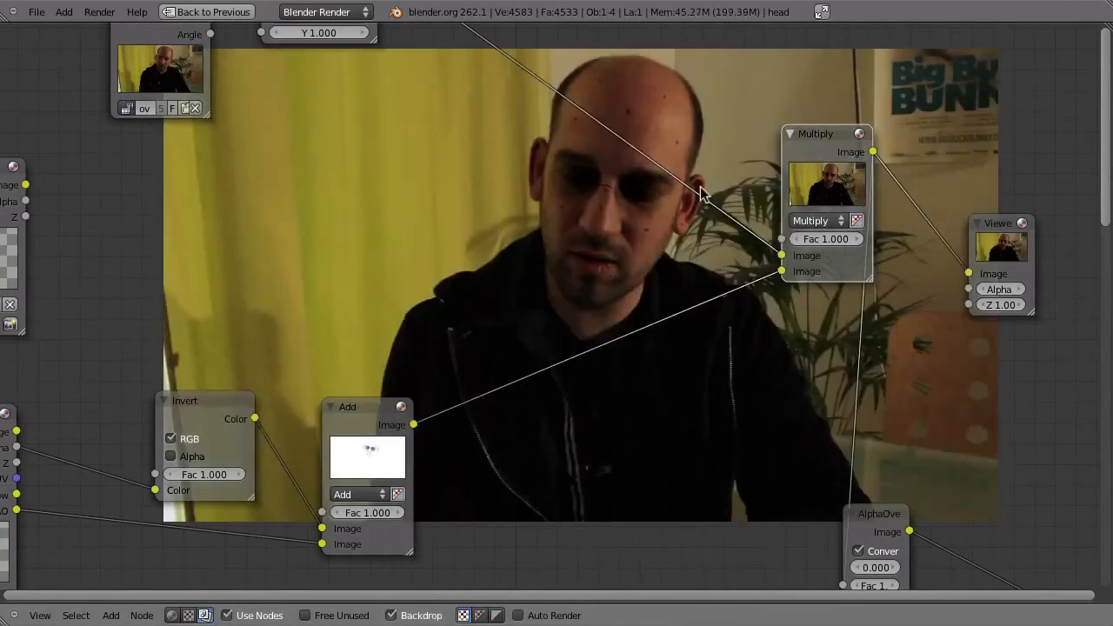
{"action": "left_click_drag", "start_coordinate": [390, 462], "coordinate": [380, 447]}
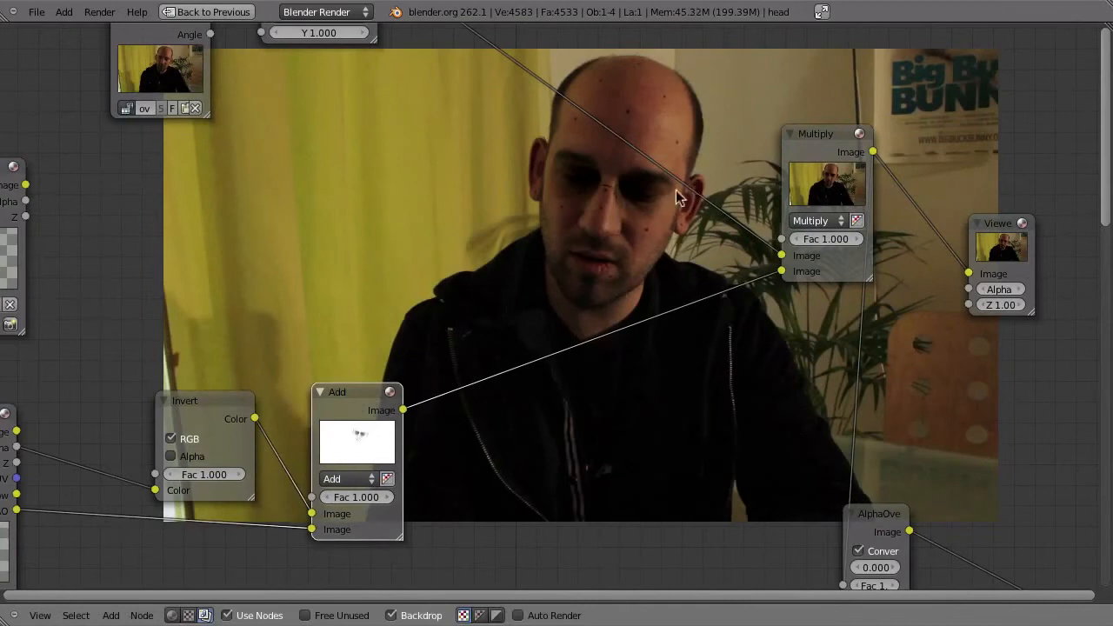
Connect the mask Render Layers node's Image output to the Multiply node's Fac input
{"action": "middle_click_drag", "start_coordinate": [475, 214], "coordinate": [521, 209]}
{"action": "left_click_drag", "start_coordinate": [43, 203], "coordinate": [827, 234]}
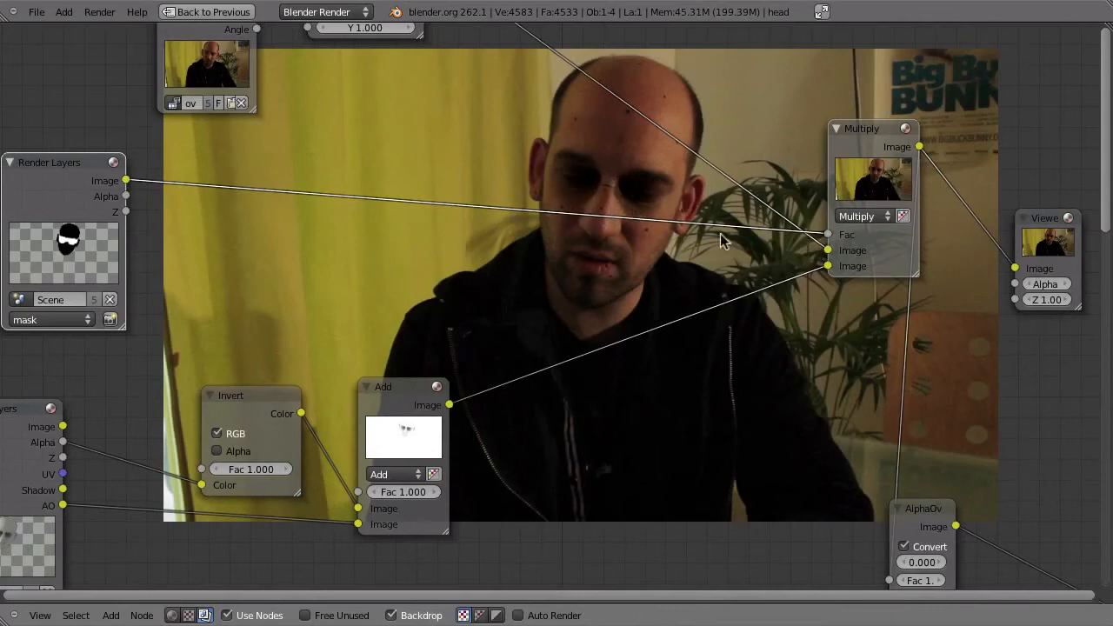
{"action": "middle_click_drag", "start_coordinate": [720, 241], "coordinate": [597, 211]}
{"action": "middle_click_drag", "start_coordinate": [758, 299], "coordinate": [589, 344]}
{"action": "scroll", "coordinate": [591, 341], "scroll_direction": "down", "scroll_amount": 3}
{"action": "left_click_drag", "start_coordinate": [582, 183], "coordinate": [870, 273]}
{"action": "scroll", "coordinate": [702, 322], "scroll_direction": "down", "scroll_amount": 2}
{"action": "middle_click_drag", "start_coordinate": [723, 380], "coordinate": [748, 348]}
{"action": "middle_click_drag", "start_coordinate": [627, 301], "coordinate": [525, 294]}
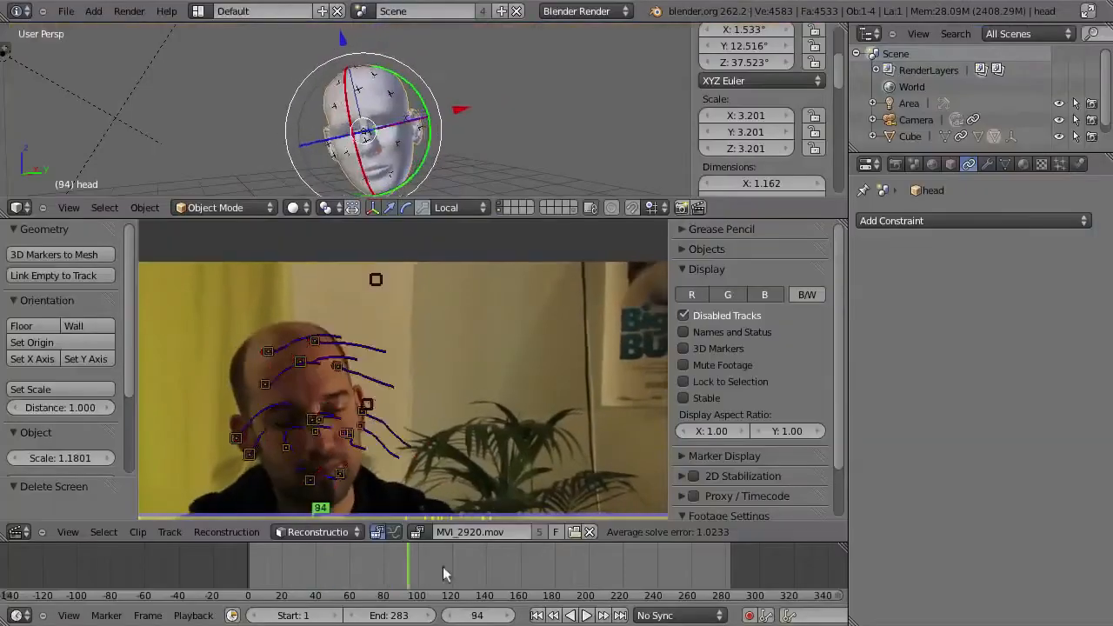
Scrub the tracked head footage from frame 65 to frame 130 and examine how the markers follow the face
{"action": "left_click_drag", "start_coordinate": [460, 578], "coordinate": [355, 554]}
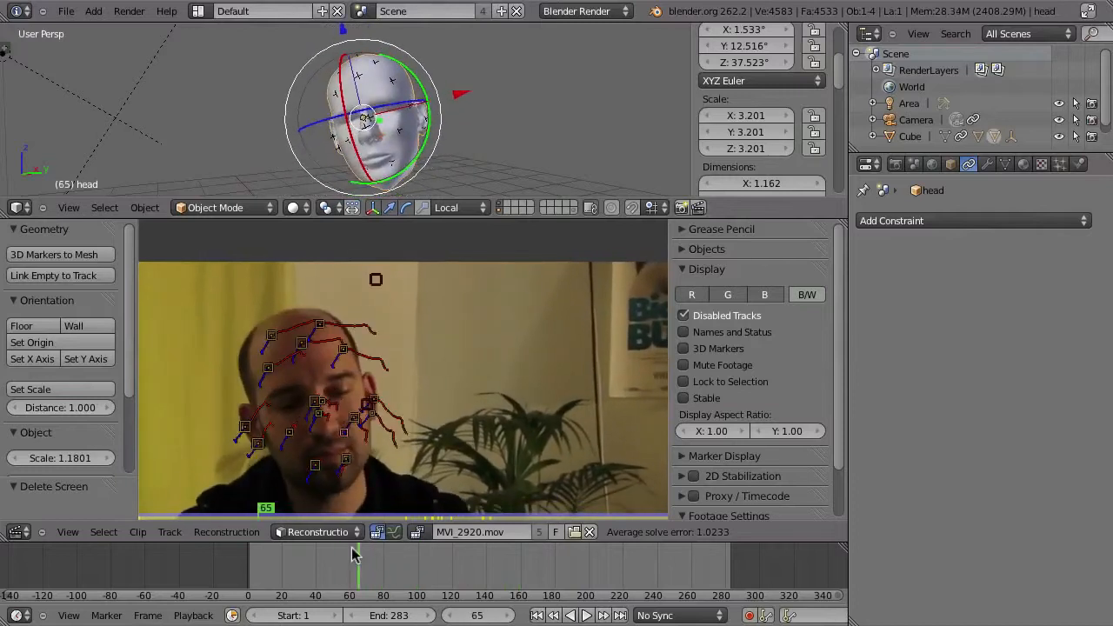
{"action": "key", "text": "ctrl+Up"}
{"action": "key", "text": "ctrl+Up"}
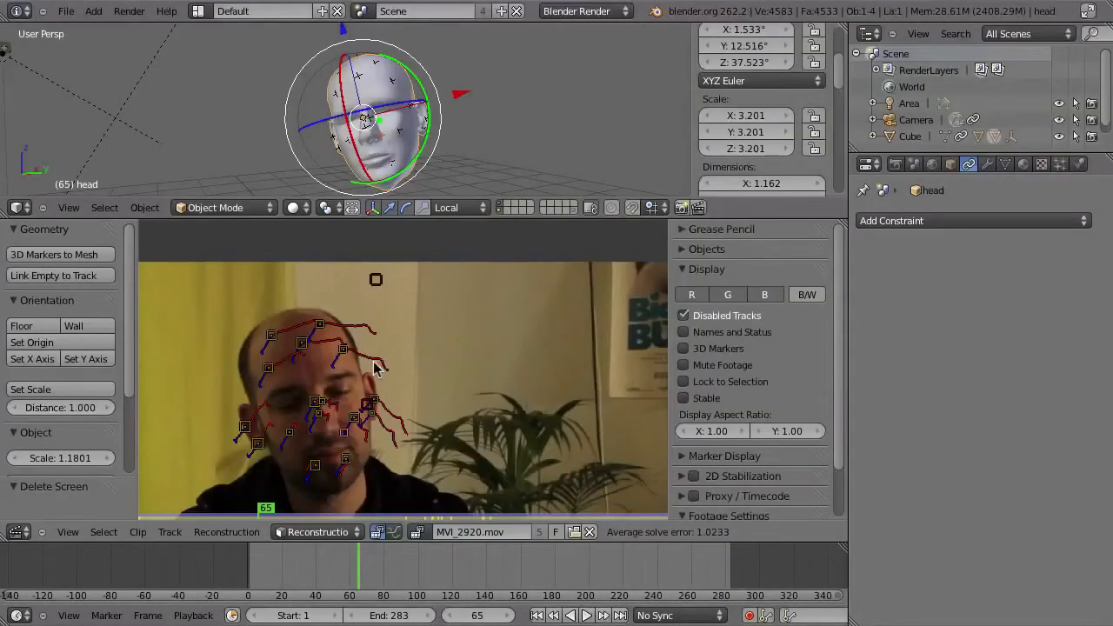
{"action": "key", "text": "ctrl+Up"}
{"action": "scroll", "coordinate": [360, 522], "scroll_direction": "up", "scroll_amount": 5}
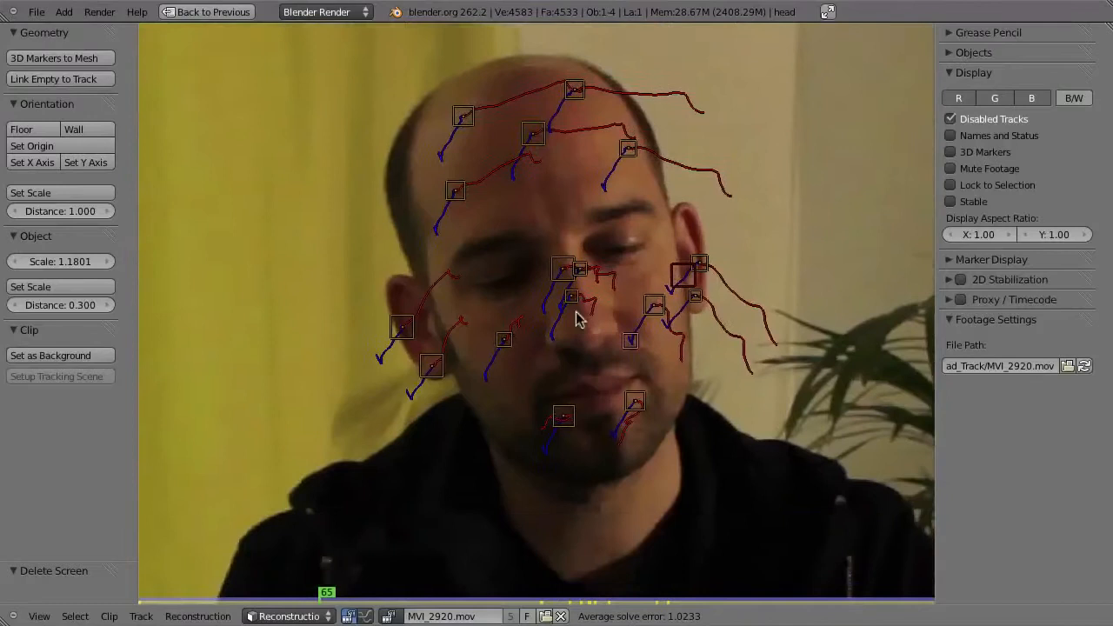
{"action": "middle_click_drag", "start_coordinate": [554, 132], "coordinate": [554, 342]}
{"action": "left_click_drag", "start_coordinate": [321, 598], "coordinate": [417, 598]}
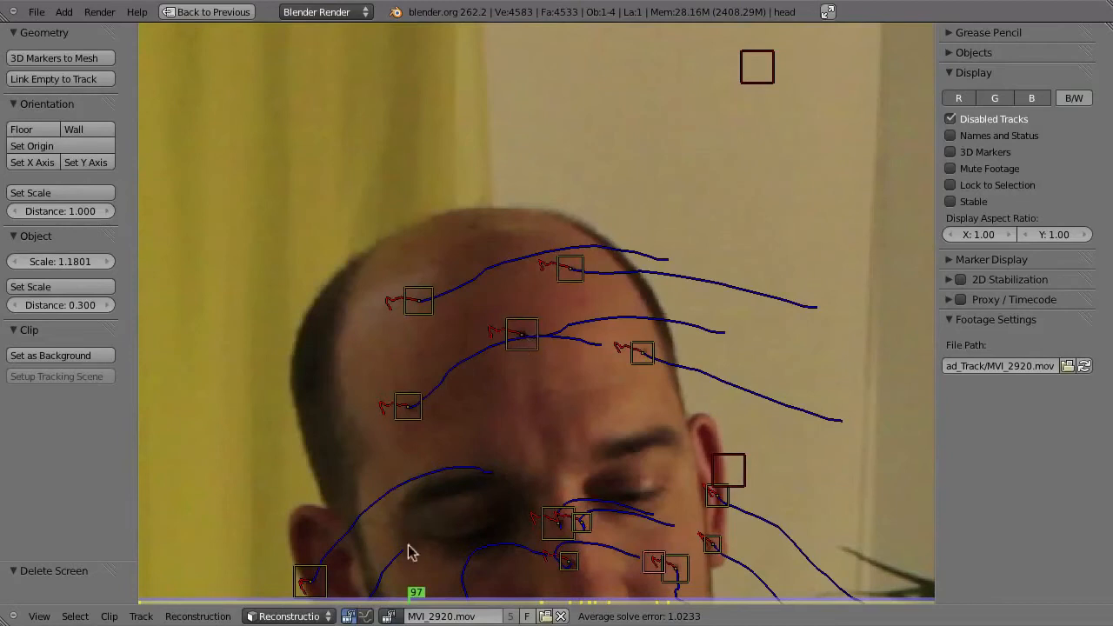
{"action": "left_click_drag", "start_coordinate": [417, 598], "coordinate": [504, 553]}
{"action": "middle_click_drag", "start_coordinate": [668, 378], "coordinate": [577, 311]}
{"action": "scroll", "coordinate": [574, 312], "scroll_direction": "down", "scroll_amount": 3}
{"action": "middle_click_drag", "start_coordinate": [566, 350], "coordinate": [563, 299]}
{"action": "key", "text": "ctrl+Up"}
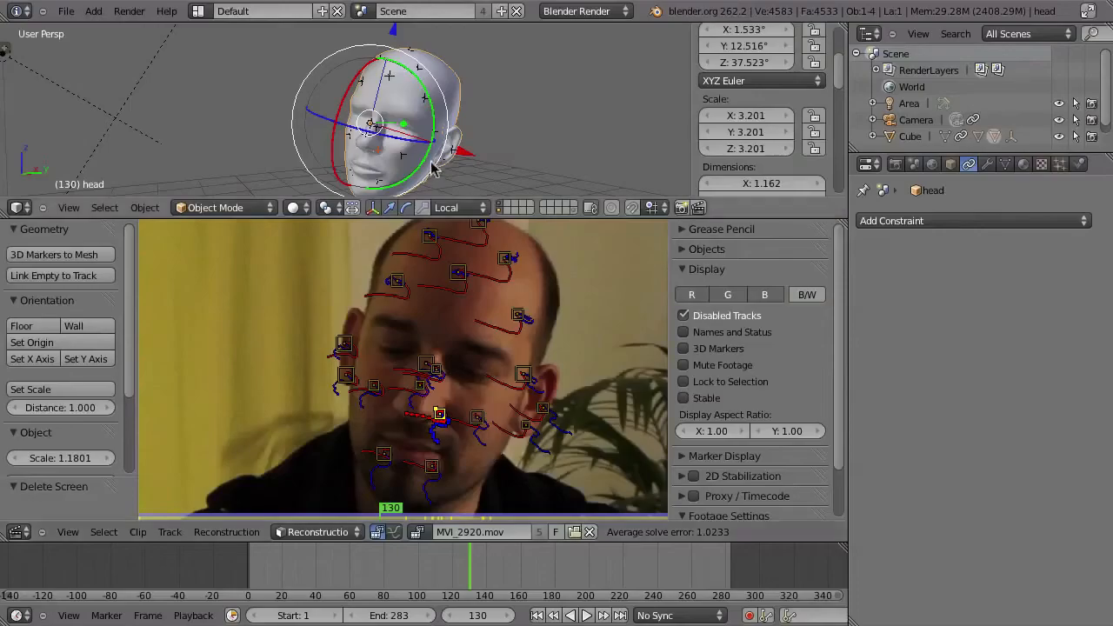
Inspect the forehead tracking markers up close at frame 130
{"action": "key", "text": "ctrl+Up"}
{"action": "scroll", "coordinate": [626, 209], "scroll_direction": "up", "scroll_amount": 3}
{"action": "scroll", "coordinate": [569, 221], "scroll_direction": "up", "scroll_amount": 6}
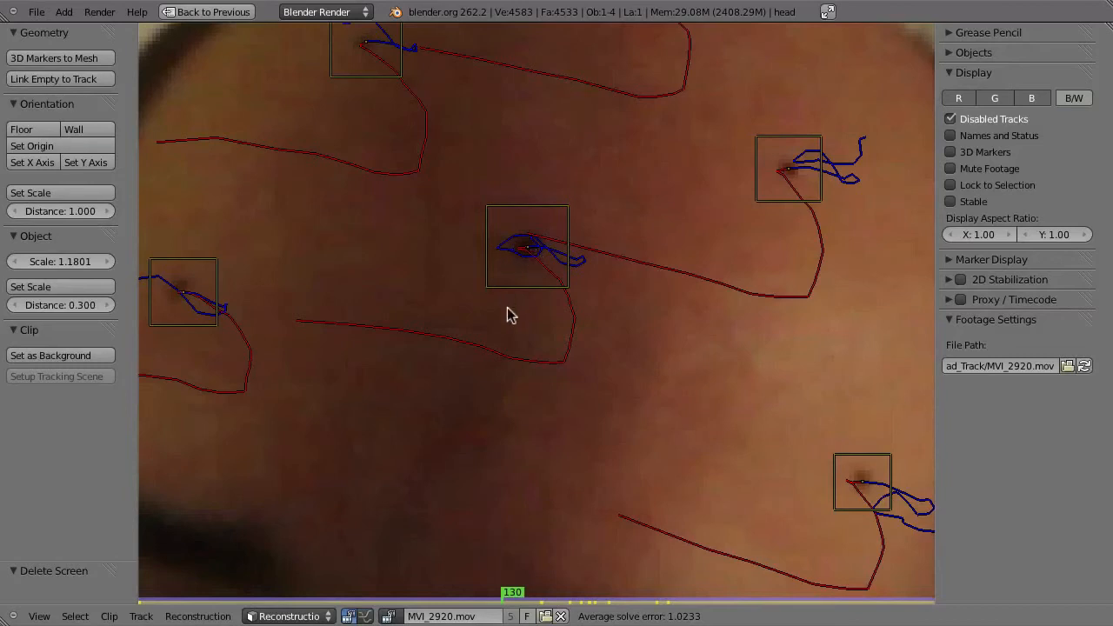
{"action": "key", "text": "ctrl+Up"}
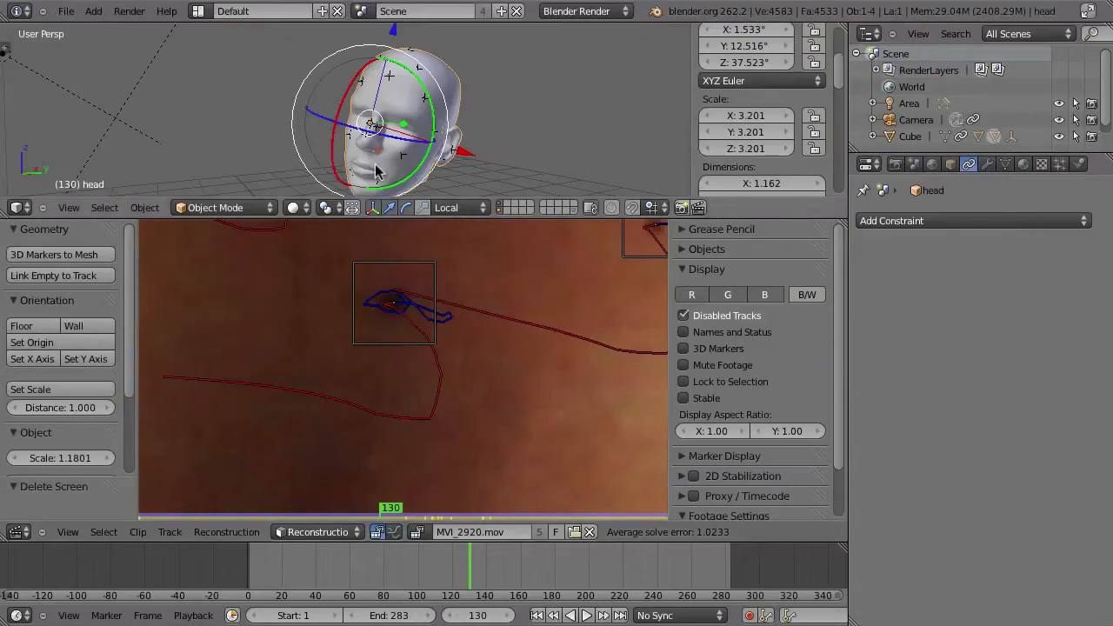
Switch to the Compositing screen layout and enlarge the node editor around the Movie Clip and Scale nodes
{"action": "key", "text": "ctrl+Left"}
{"action": "key", "text": "ctrl+Up"}
{"action": "scroll", "coordinate": [527, 222], "scroll_direction": "down", "scroll_amount": 3}
{"action": "scroll", "coordinate": [526, 221], "scroll_direction": "up", "scroll_amount": 7}
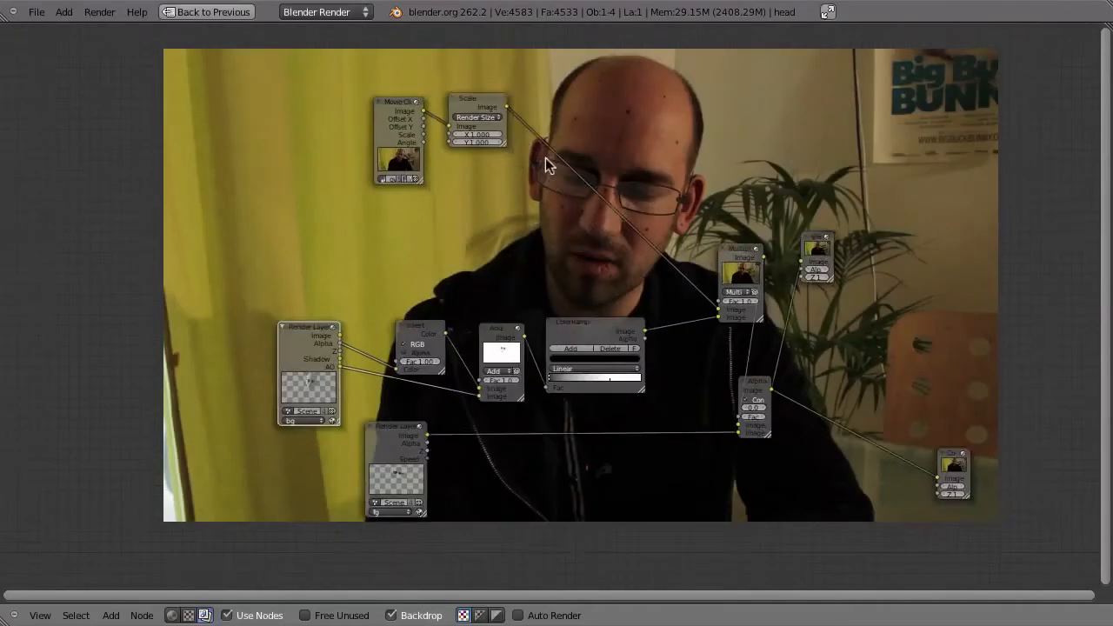
{"action": "middle_click_drag", "start_coordinate": [468, 278], "coordinate": [514, 218]}
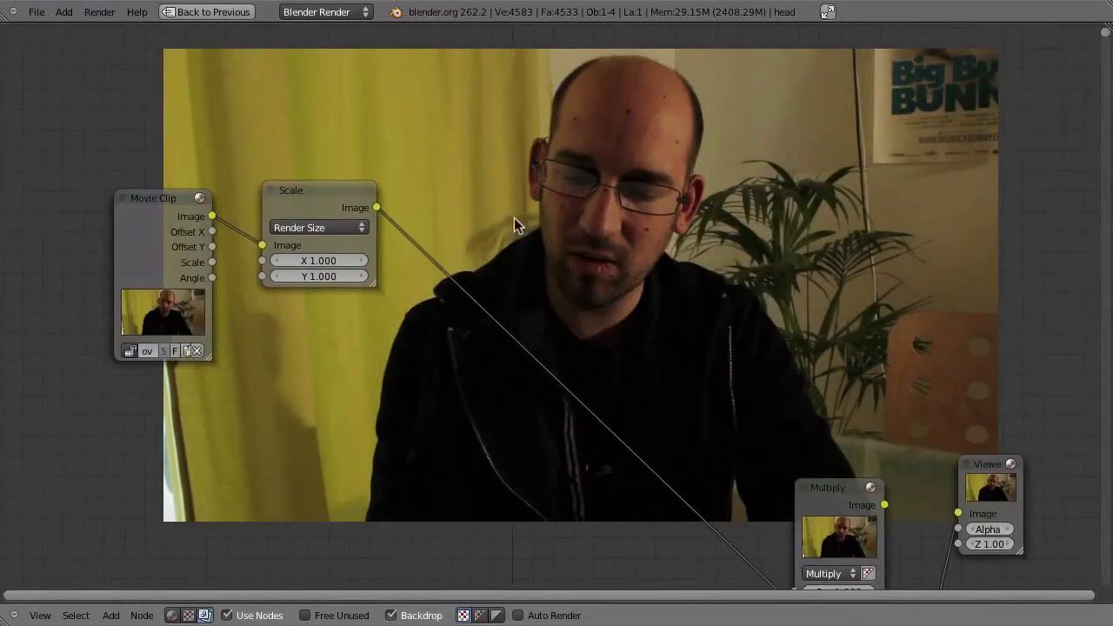
Add a Blur filter node below the Scale node and feed it with the Scale node's image output
{"action": "key", "text": "shift+a"}
{"action": "mouse_move", "coordinate": [474, 272]}
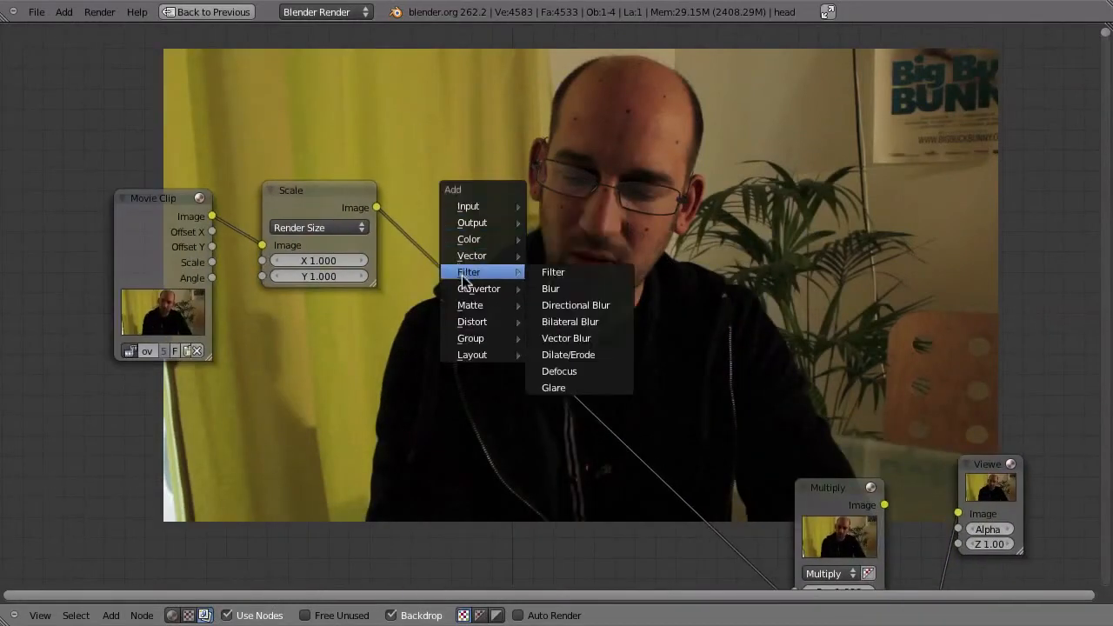
{"action": "left_click", "coordinate": [562, 288]}
{"action": "left_click", "coordinate": [661, 178]}
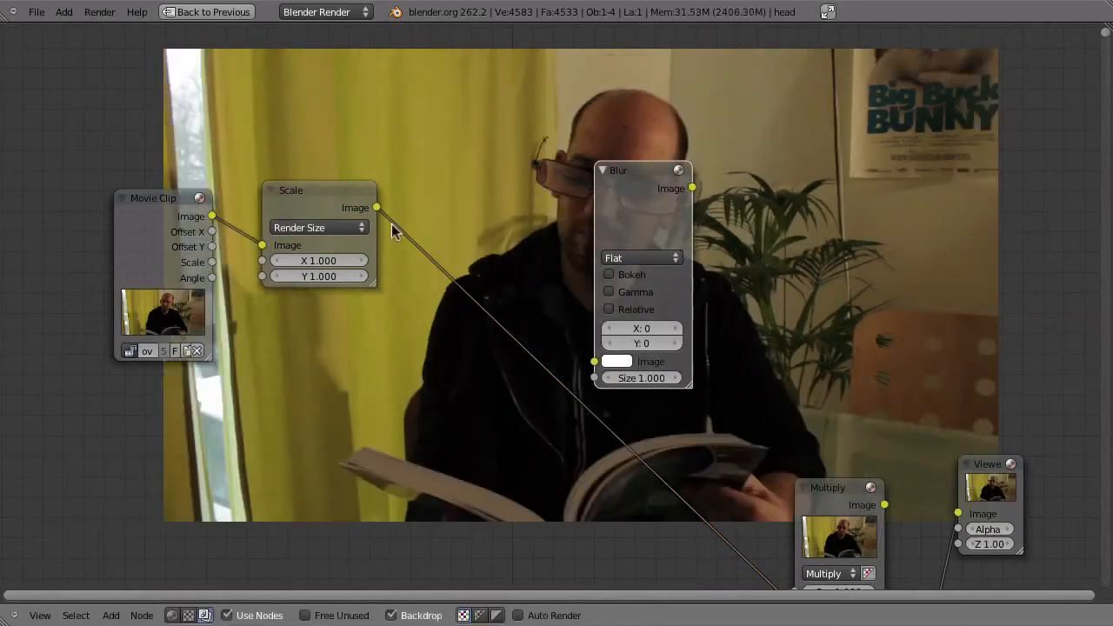
{"action": "left_click_drag", "start_coordinate": [623, 191], "coordinate": [431, 357]}
{"action": "mouse_move", "coordinate": [635, 220]}
{"action": "middle_mouse_down"}
{"action": "mouse_move", "coordinate": [638, 181]}
{"action": "mouse_move", "coordinate": [638, 208]}
{"action": "middle_mouse_up"}
{"action": "scroll", "coordinate": [639, 184], "scroll_direction": "down", "scroll_amount": 2}
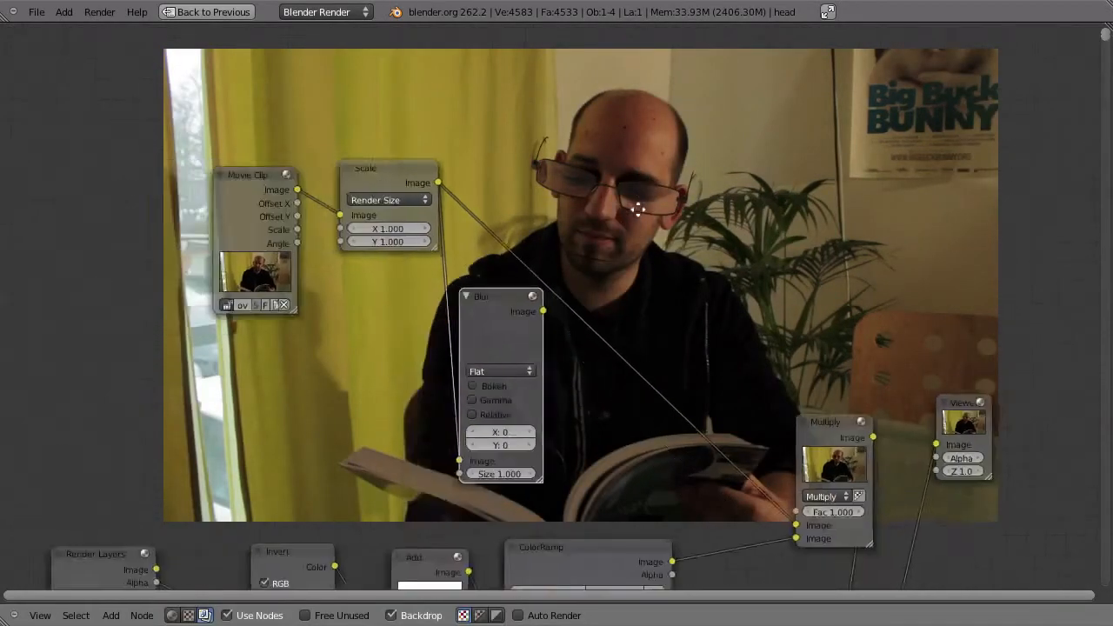
{"action": "scroll", "coordinate": [610, 204], "scroll_direction": "up", "scroll_amount": 5}
{"action": "left_click_drag", "start_coordinate": [449, 394], "coordinate": [455, 385]}
Set the Blur node to Fast Gaussian with Relative enabled and an X and Y size of 2%
{"action": "left_click", "coordinate": [442, 447]}
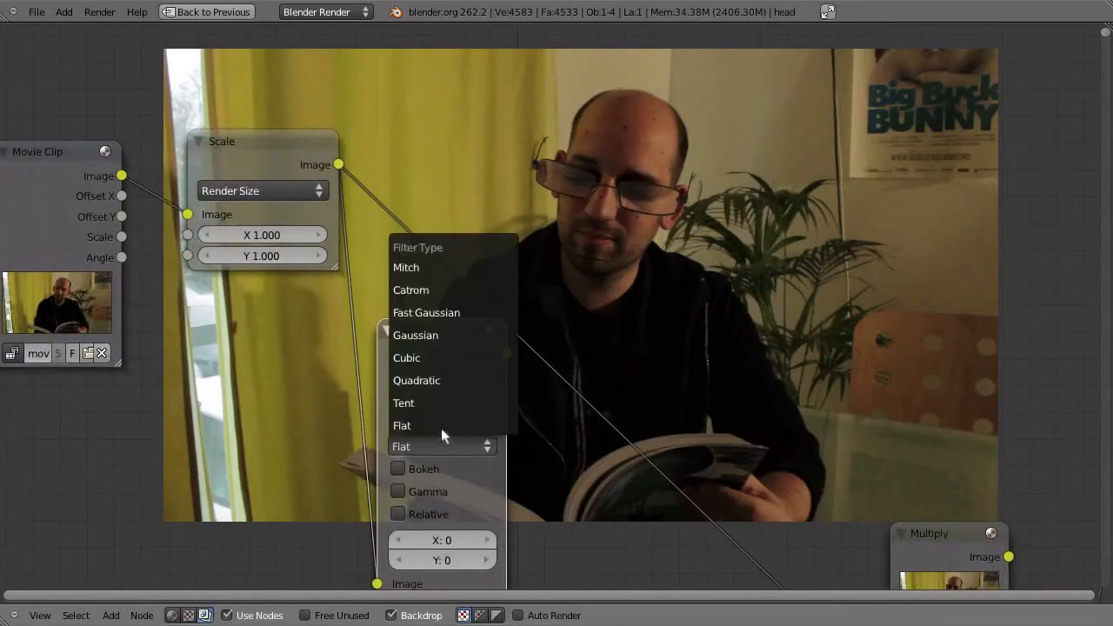
{"action": "left_click", "coordinate": [438, 330]}
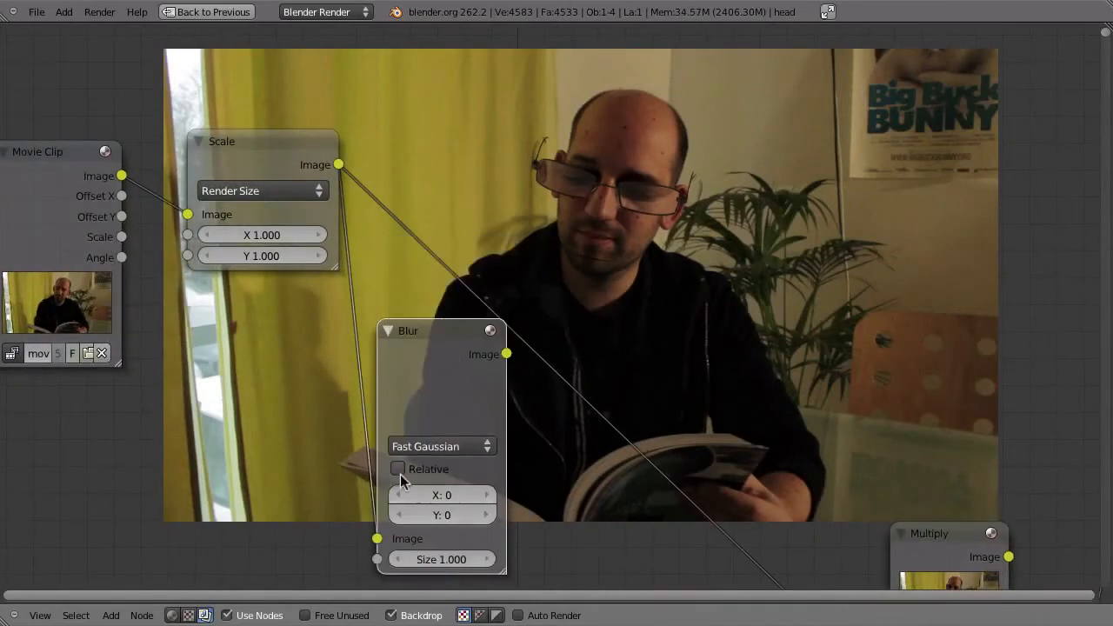
{"action": "left_click", "coordinate": [396, 470]}
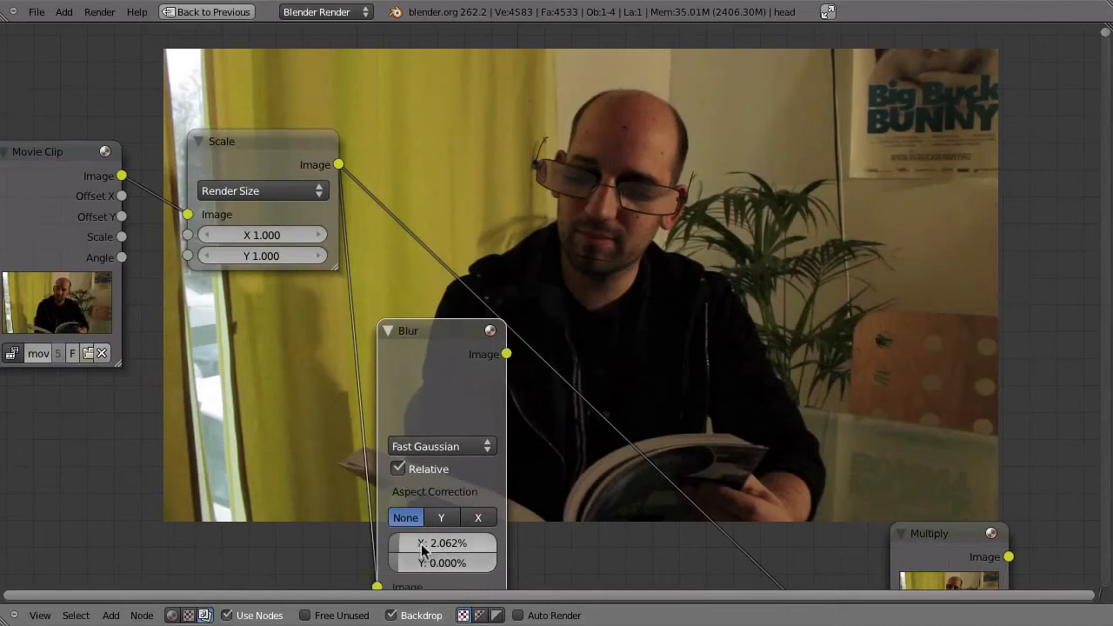
{"action": "left_click_drag", "start_coordinate": [404, 543], "coordinate": [409, 543]}
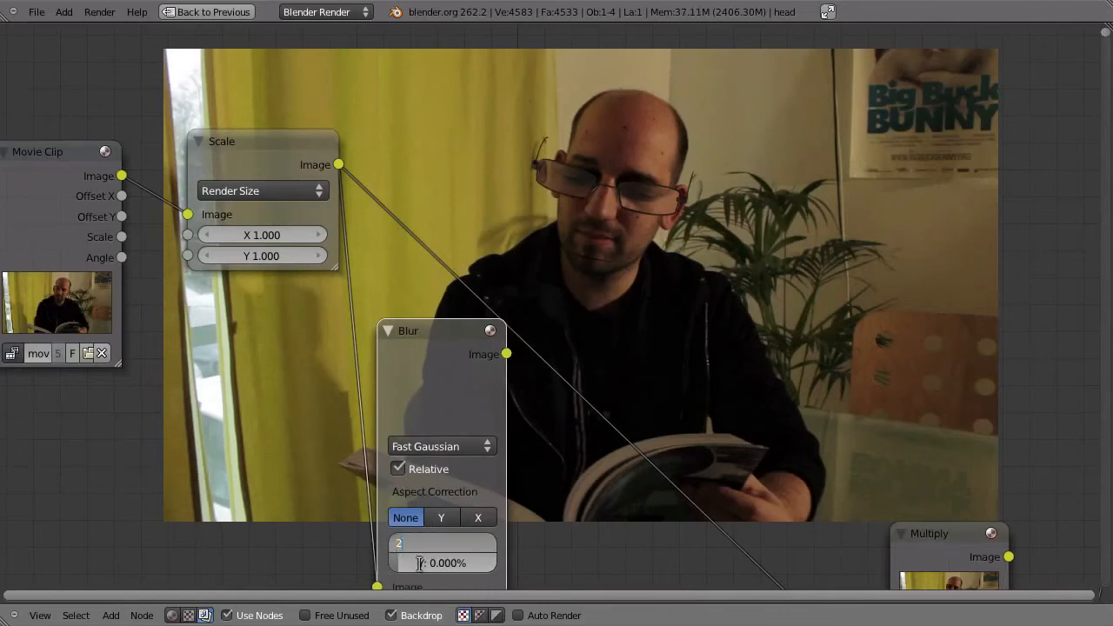
{"action": "left_click", "coordinate": [424, 563]}
{"action": "type", "text": "2"}
{"action": "key", "text": "Return"}
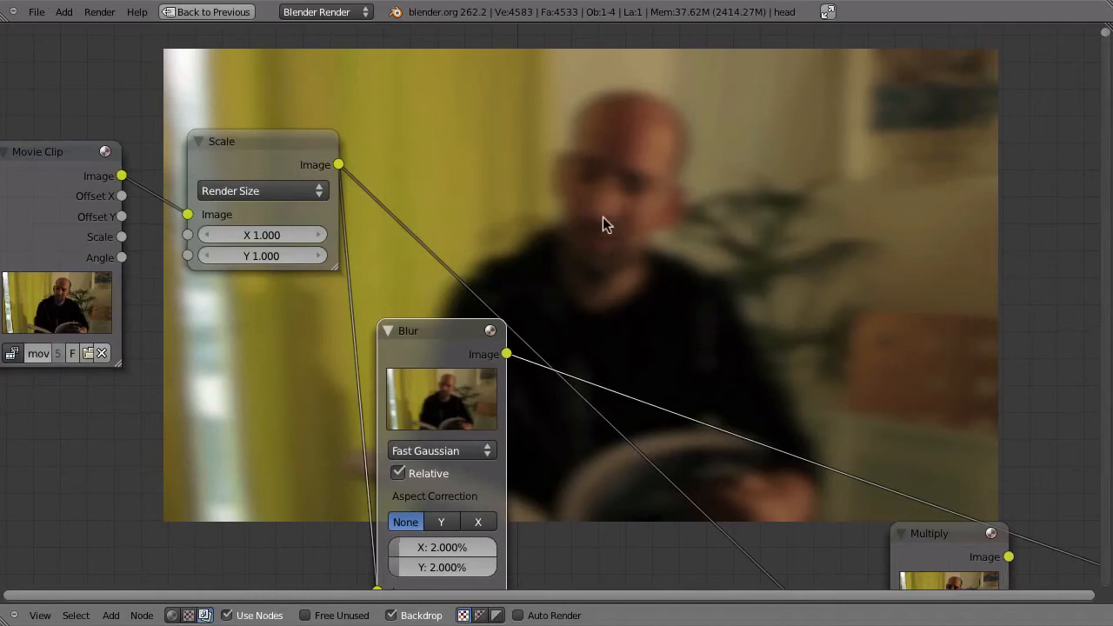
Move the Blur node away from the face in the backdrop and set its X and Y size to 1.8%
{"action": "left_click_drag", "start_coordinate": [433, 349], "coordinate": [843, 63]}
{"action": "middle_click_drag", "start_coordinate": [623, 152], "coordinate": [668, 122], "text": "ctrl"}
{"action": "middle_click_drag", "start_coordinate": [658, 181], "coordinate": [676, 293], "text": "ctrl"}
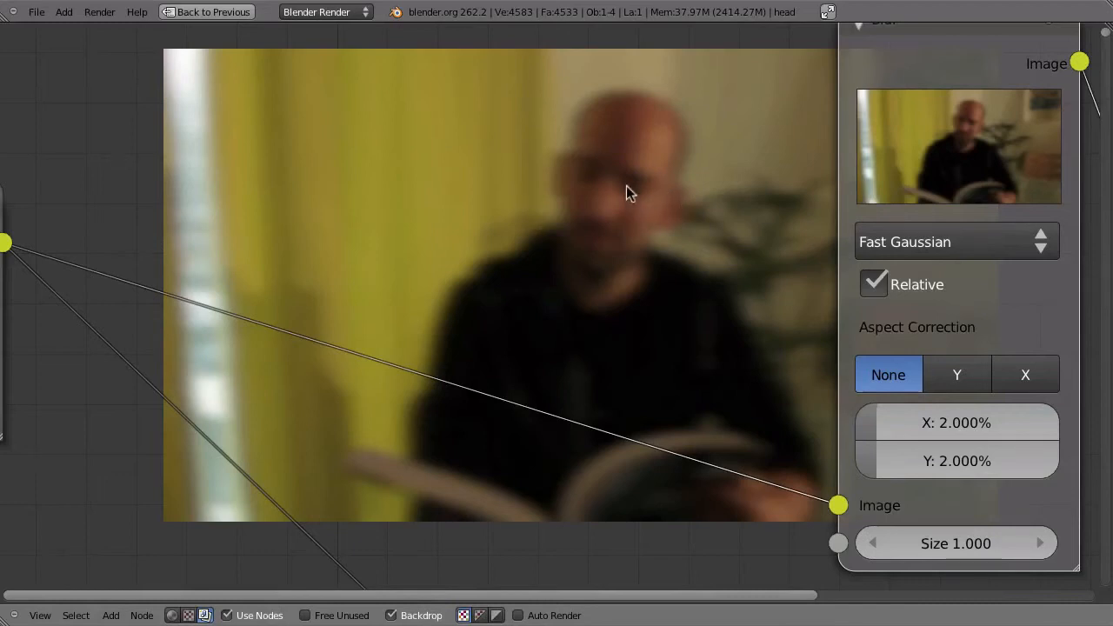
{"action": "left_click", "coordinate": [901, 422]}
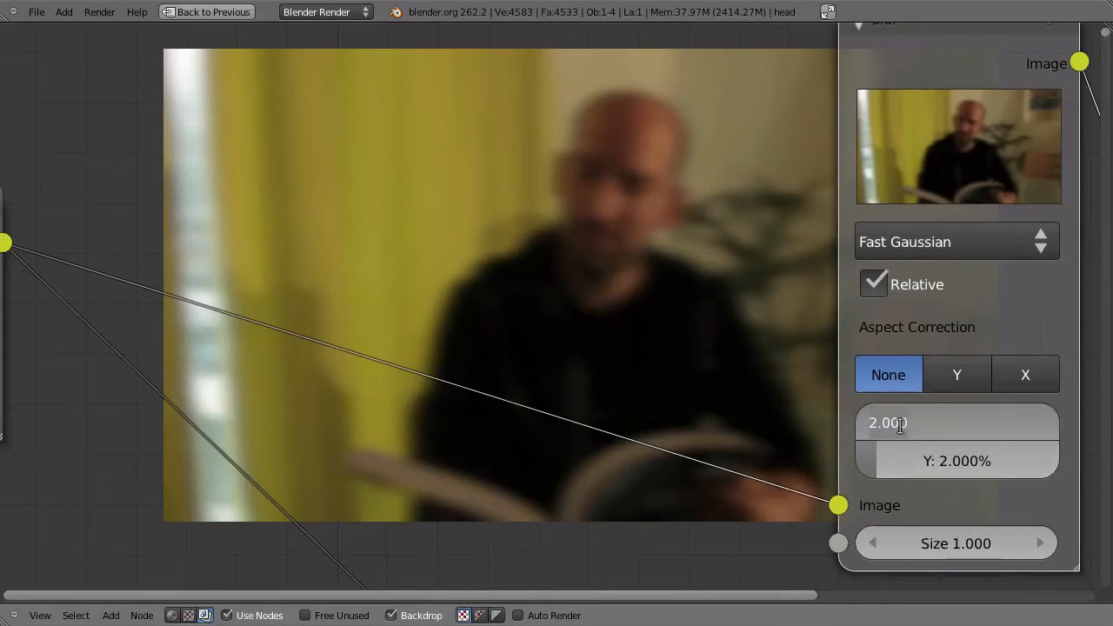
{"action": "type", "text": "1.8"}
{"action": "key", "text": "Tab"}
{"action": "type", "text": "1"}
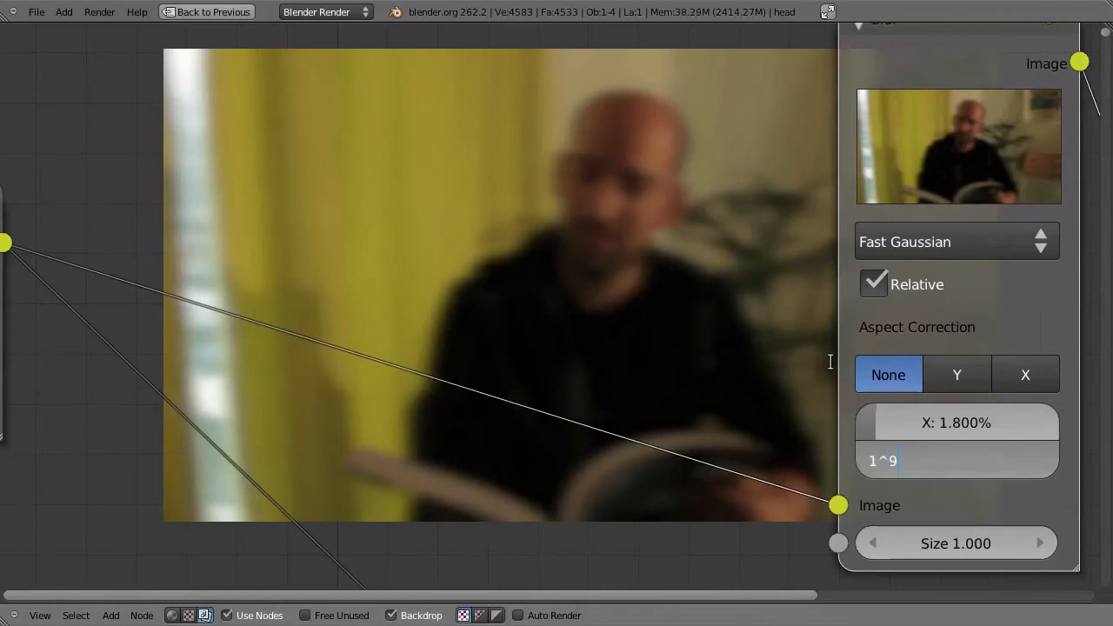
{"action": "type", "text": "^8"}
{"action": "key", "text": "Return"}
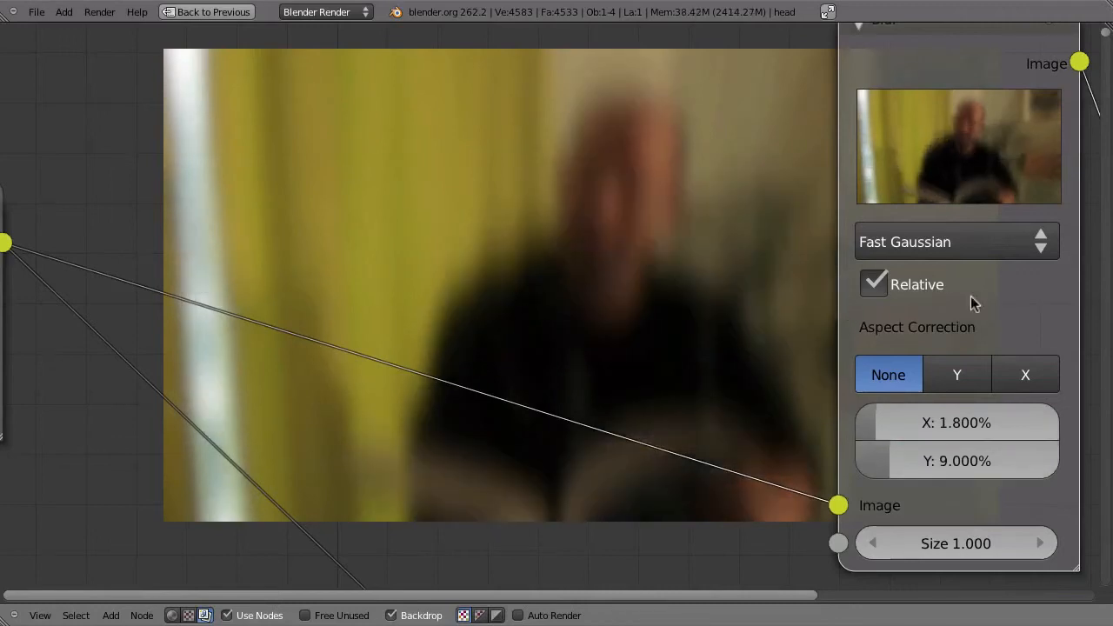
{"action": "left_click", "coordinate": [890, 462]}
{"action": "type", "text": "1.8"}
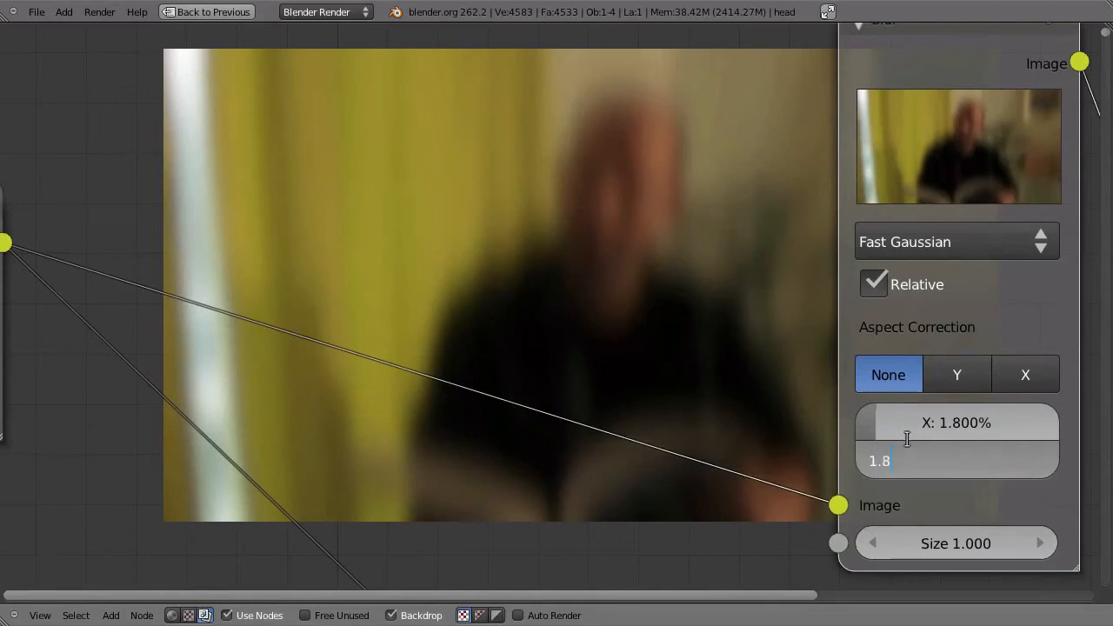
{"action": "key", "text": "Return"}
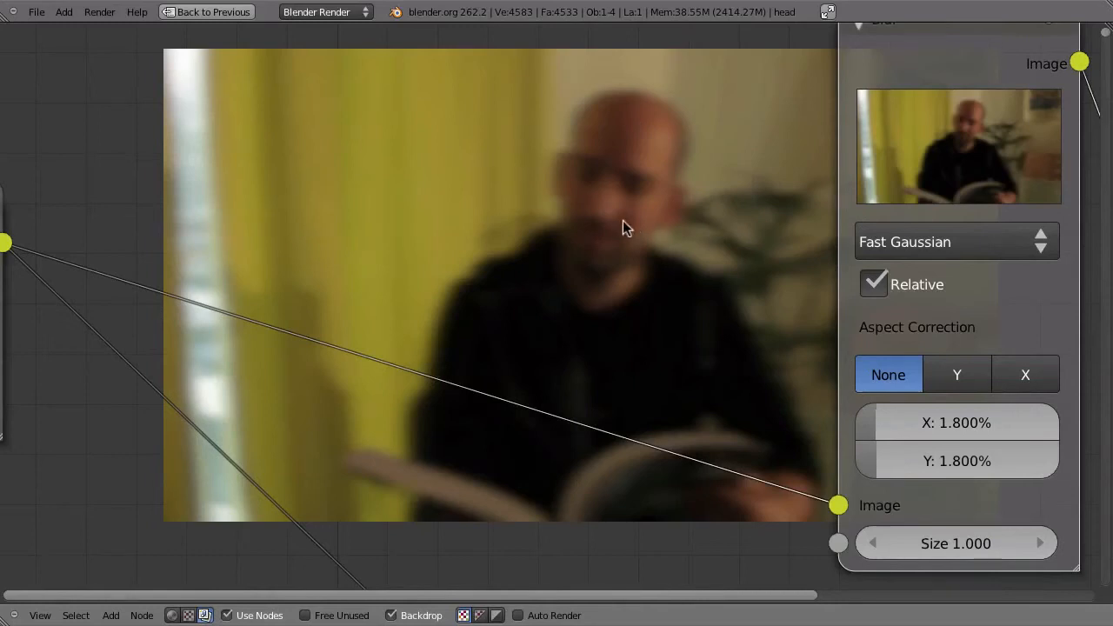
Collapse the Blur node and place it below the Scale node
{"action": "scroll", "coordinate": [873, 56], "scroll_direction": "down", "scroll_amount": 2}
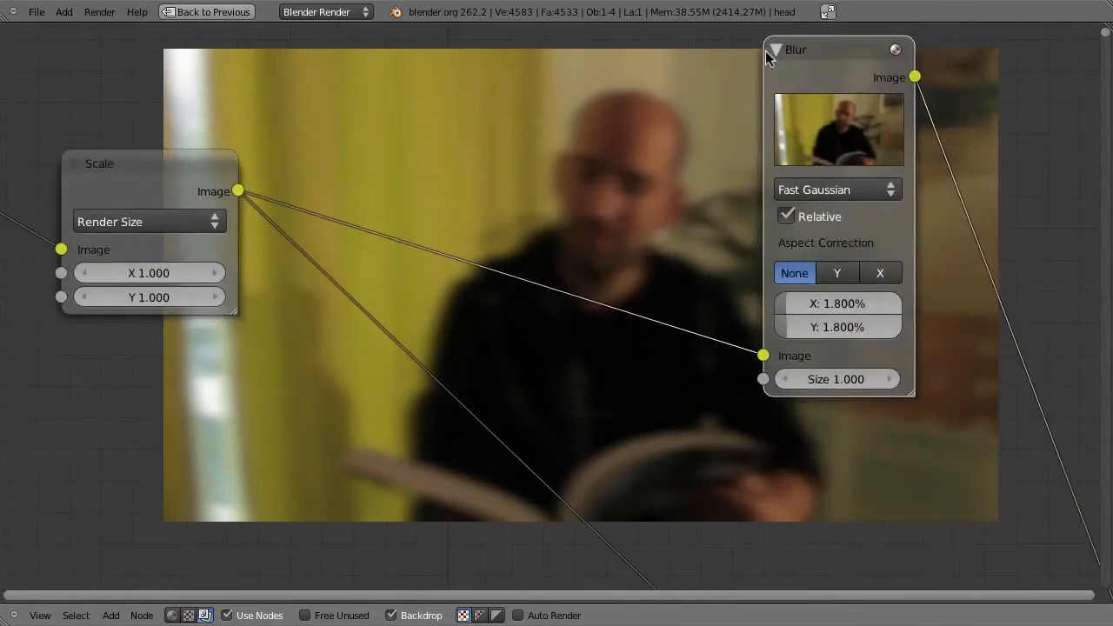
{"action": "left_click", "coordinate": [780, 49]}
{"action": "left_click_drag", "start_coordinate": [783, 49], "coordinate": [296, 451]}
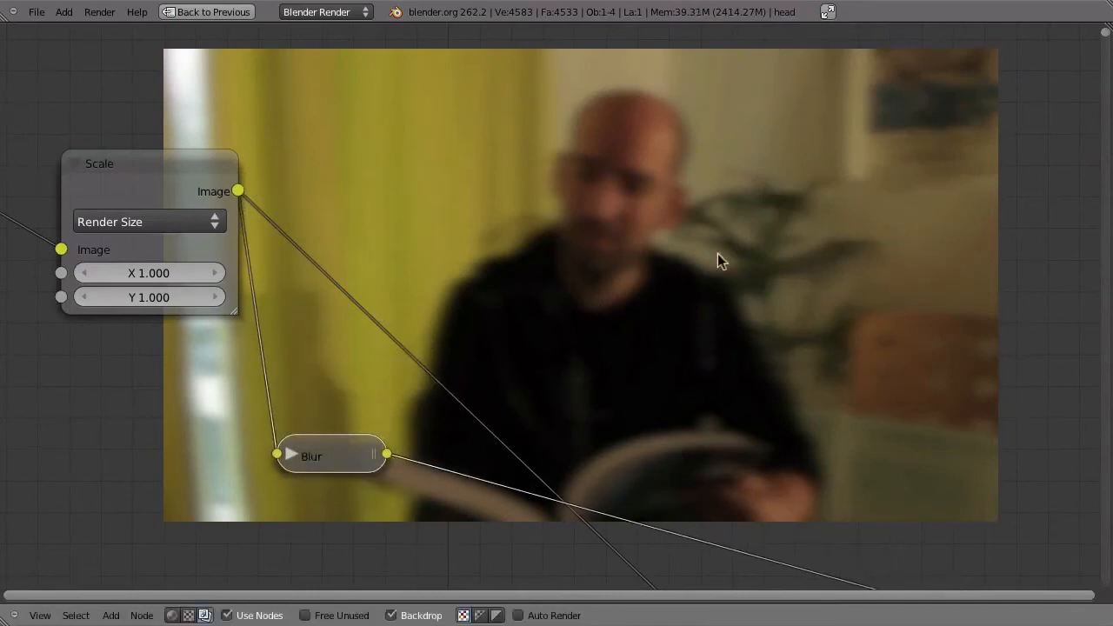
Compare the Scale and Blur outputs in the backdrop, ending with the unblurred Scale image enlarged
{"action": "left_click", "coordinate": [195, 189], "text": "ctrl+shift"}
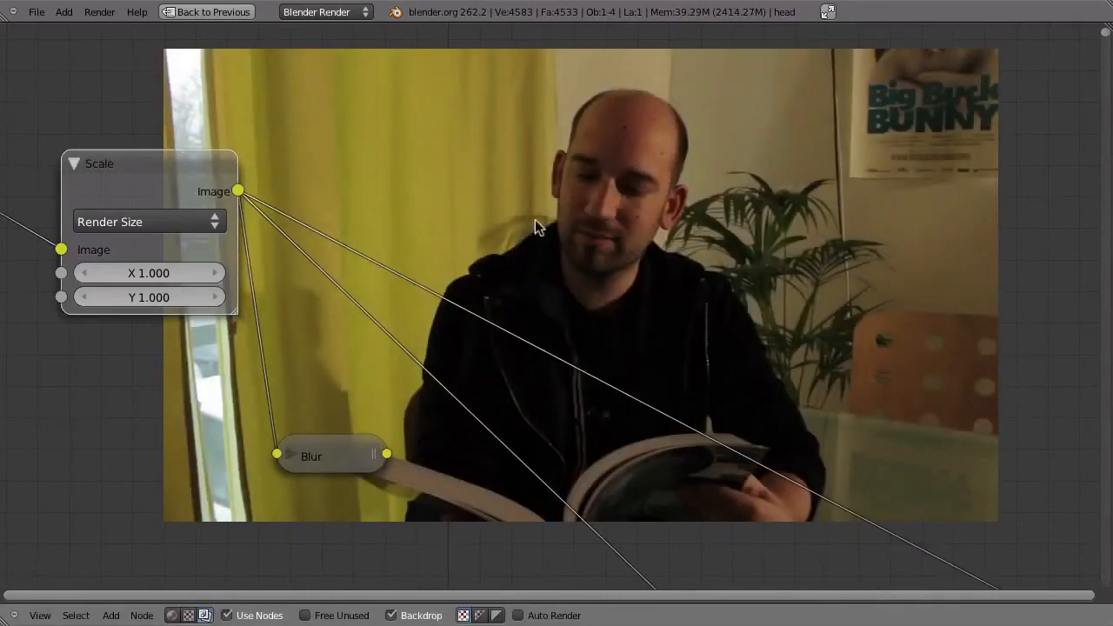
{"action": "left_click", "coordinate": [307, 462], "text": "ctrl+shift"}
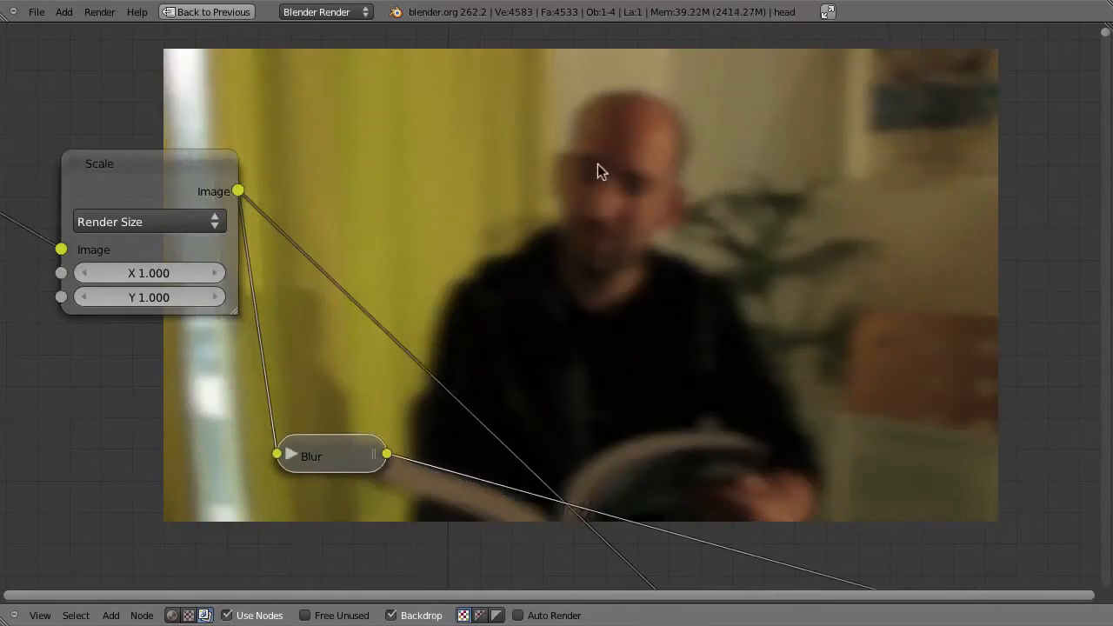
{"action": "key", "text": "ctrl+Up"}
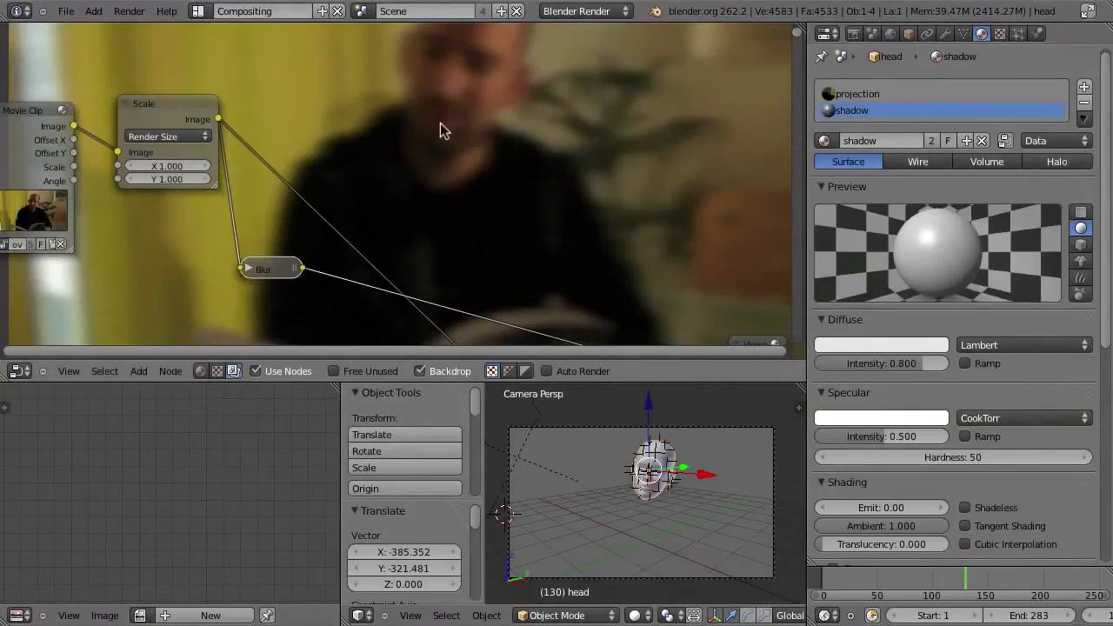
{"action": "left_click", "coordinate": [195, 114], "text": "ctrl+shift"}
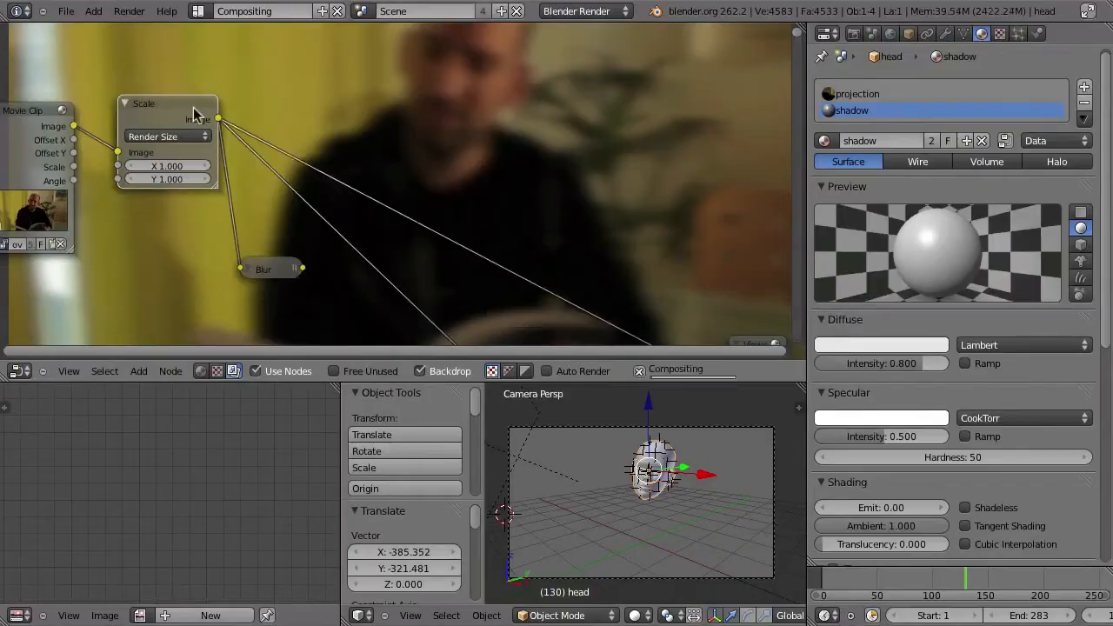
{"action": "key", "text": "ctrl+Up"}
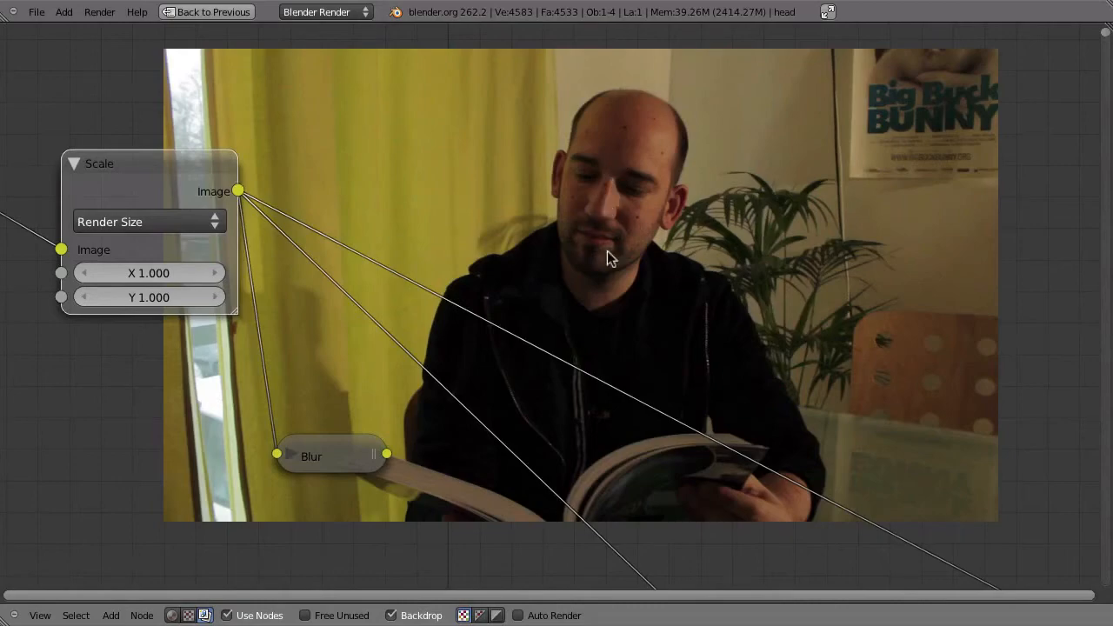
In the enlarged 3D view, select the tracking marker in the middle of the forehead and snap the 3D cursor to it
{"action": "key", "text": "ctrl+Up"}
{"action": "key", "text": "ctrl+Up"}
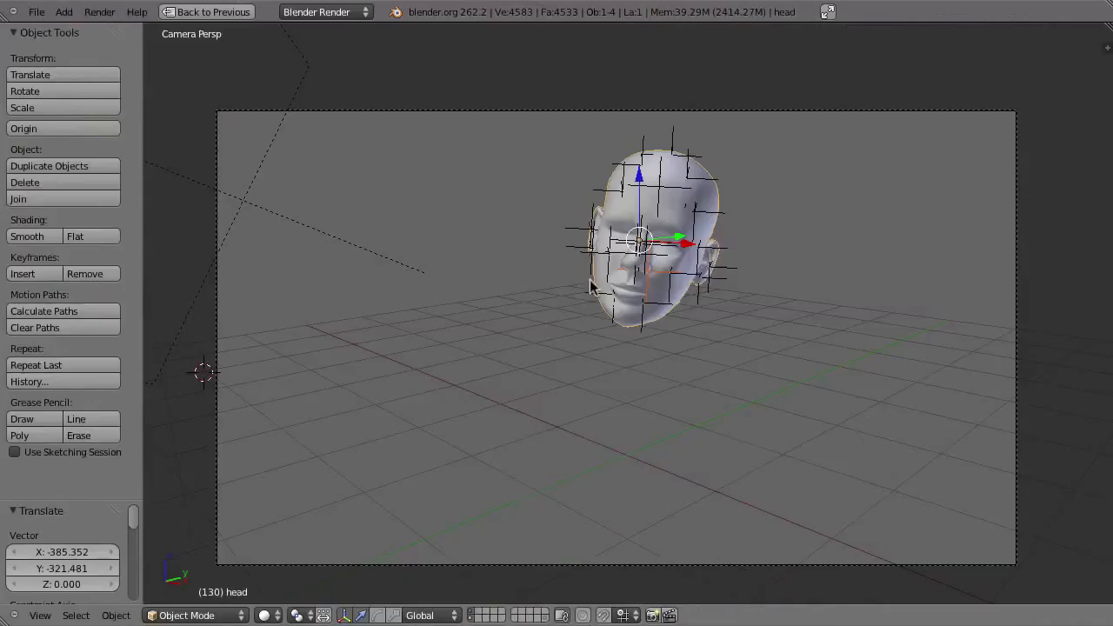
{"action": "scroll", "coordinate": [524, 408], "scroll_direction": "up", "scroll_amount": 4}
{"action": "scroll", "coordinate": [524, 408], "scroll_direction": "up", "scroll_amount": 1}
{"action": "middle_click_drag", "start_coordinate": [691, 270], "coordinate": [624, 495], "text": "shift"}
{"action": "middle_click_drag", "start_coordinate": [646, 299], "coordinate": [576, 276]}
{"action": "scroll", "coordinate": [632, 222], "scroll_direction": "up", "scroll_amount": 5}
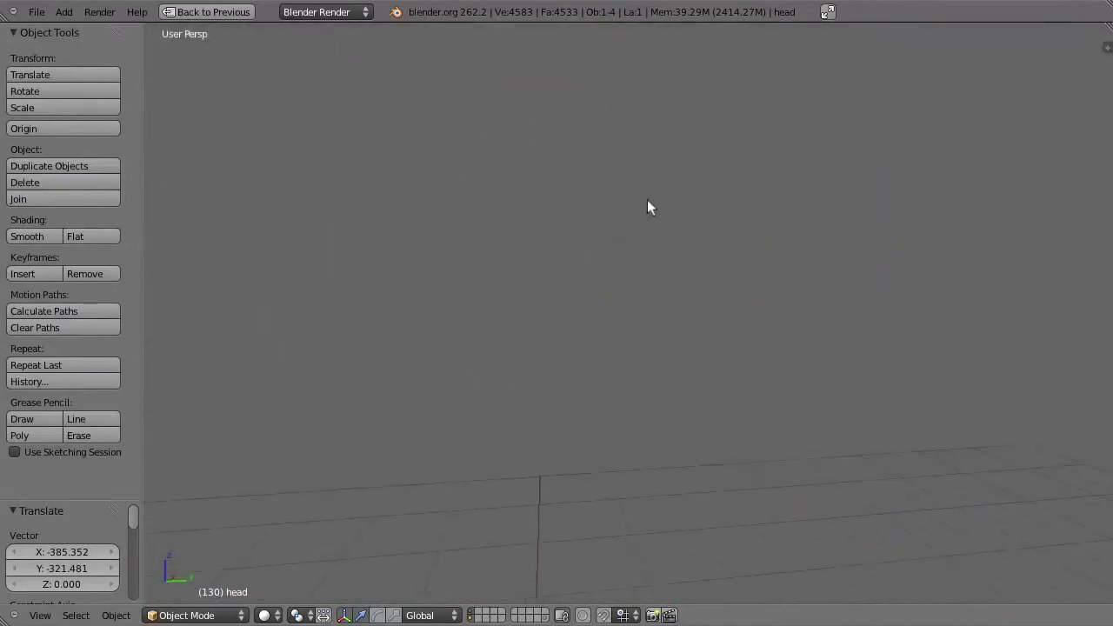
{"action": "scroll", "coordinate": [649, 251], "scroll_direction": "down", "scroll_amount": 4}
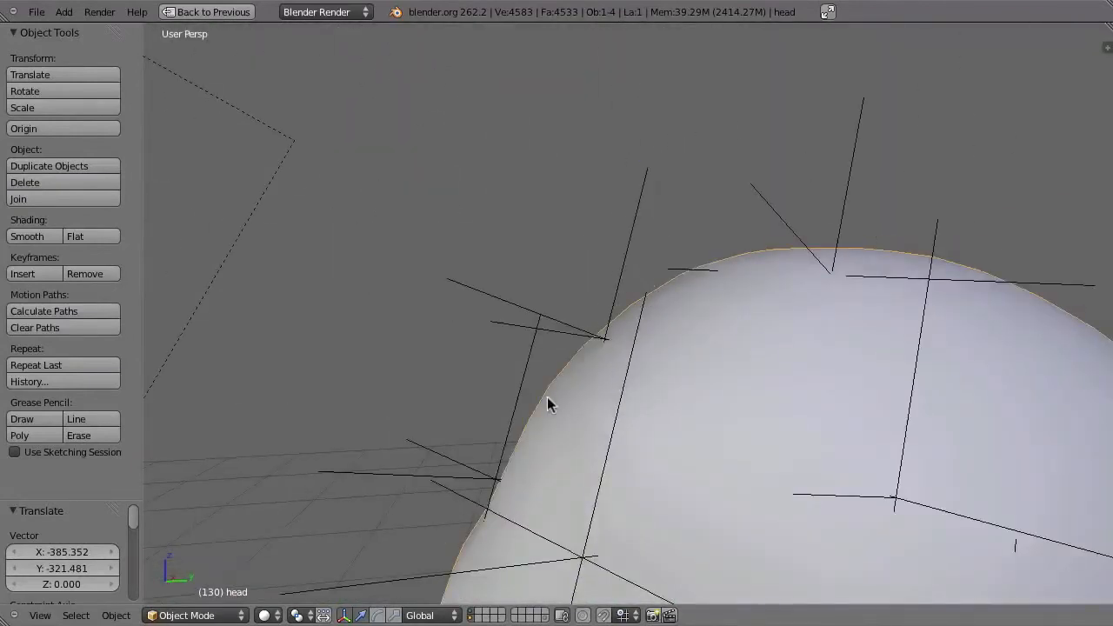
{"action": "right_click", "coordinate": [470, 514]}
{"action": "right_click", "coordinate": [470, 498]}
{"action": "middle_click_drag", "start_coordinate": [508, 477], "coordinate": [540, 488], "text": "shift"}
{"action": "scroll", "coordinate": [591, 465], "scroll_direction": "down", "scroll_amount": 2}
{"action": "middle_click_drag", "start_coordinate": [598, 456], "coordinate": [564, 379], "text": "shift"}
{"action": "scroll", "coordinate": [566, 383], "scroll_direction": "up", "scroll_amount": 2}
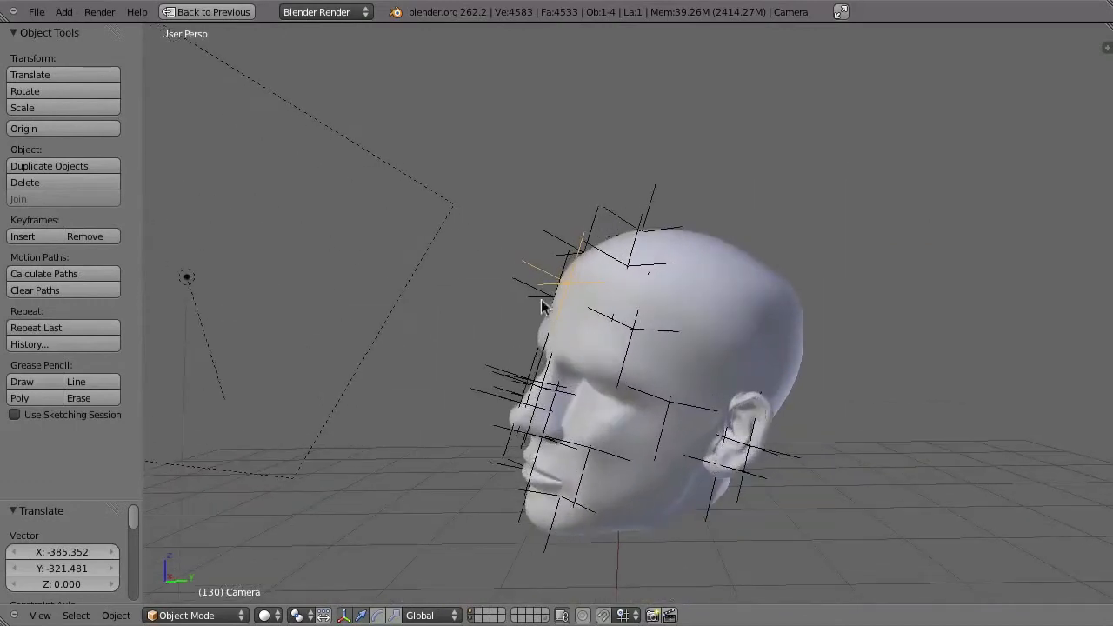
{"action": "key", "text": "shift+s"}
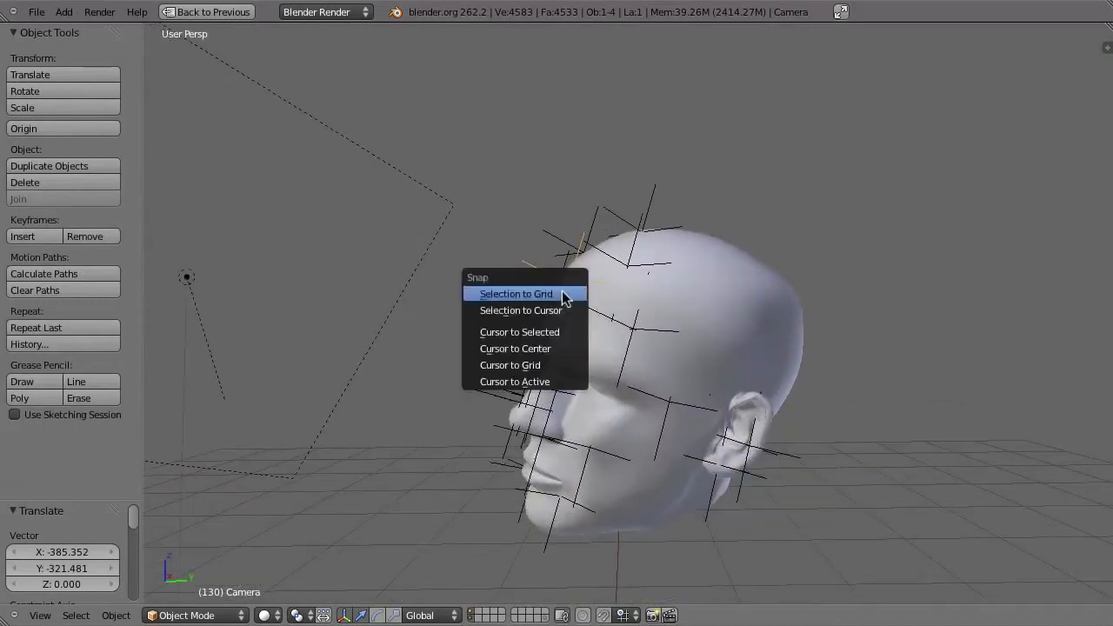
{"action": "left_click", "coordinate": [541, 335]}
Add a Bezier circle at the 3D cursor on the forehead
{"action": "middle_click_drag", "start_coordinate": [541, 334], "coordinate": [535, 320]}
{"action": "key", "text": "shift+a"}
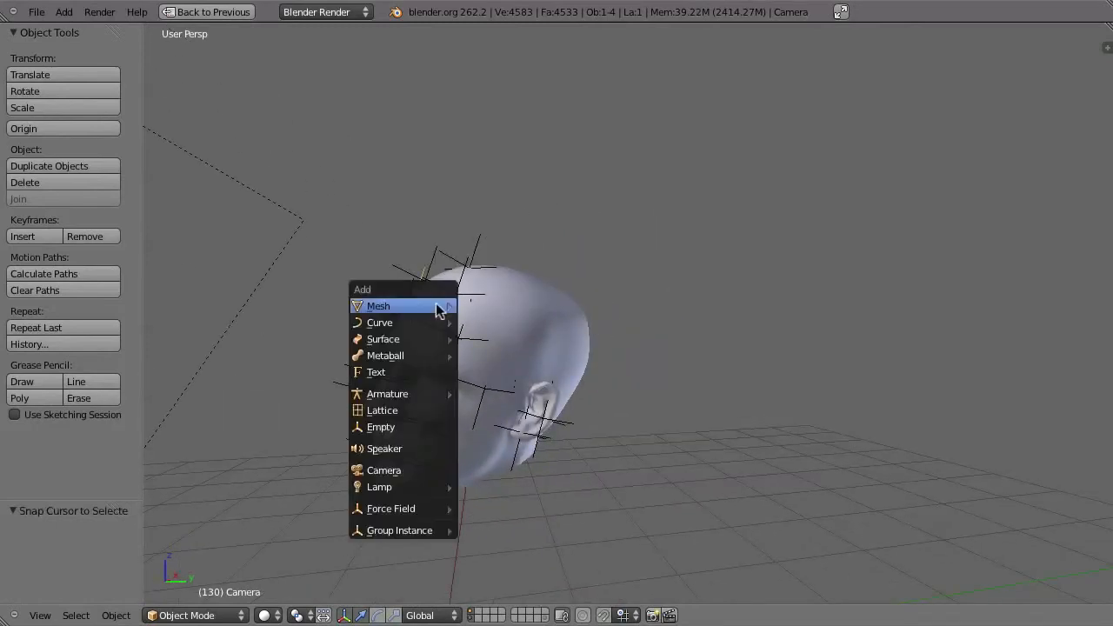
{"action": "mouse_move", "coordinate": [402, 323]}
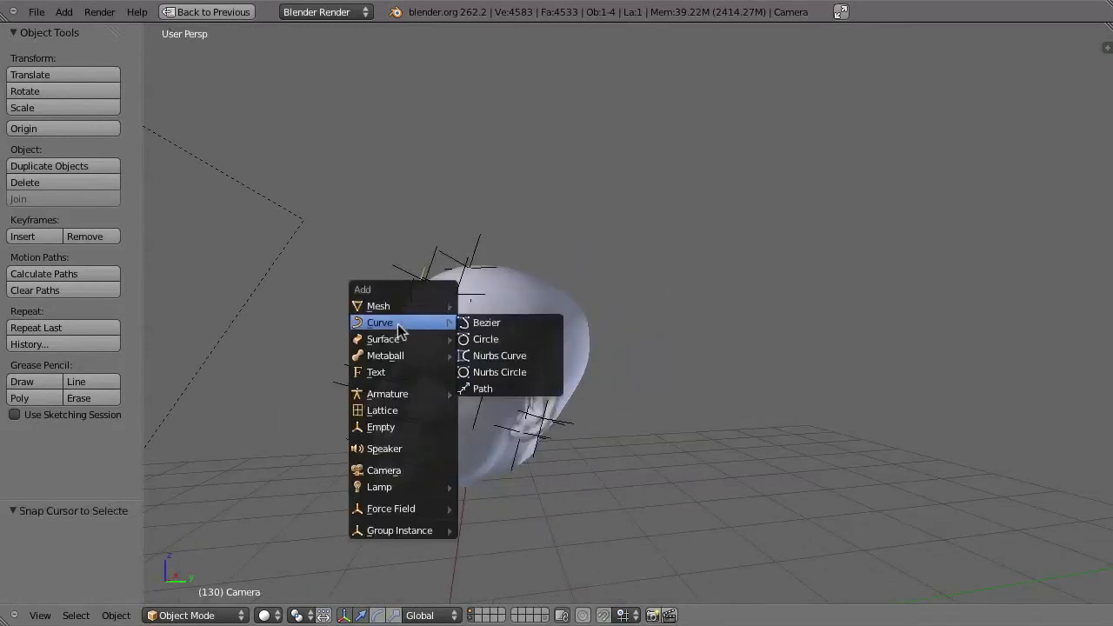
{"action": "left_click", "coordinate": [510, 339]}
{"action": "middle_click_drag", "start_coordinate": [505, 282], "coordinate": [435, 233]}
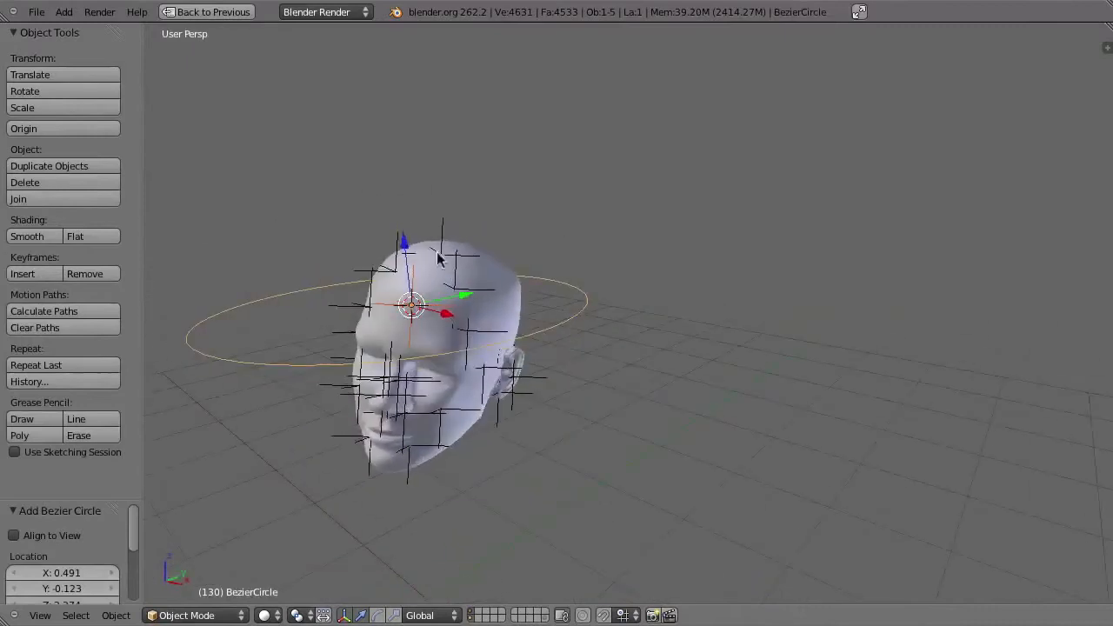
Rotate the circle freely so it faces out from the forehead and scale it down by a factor of 0.166
{"action": "key", "text": "r"}
{"action": "key", "text": "r"}
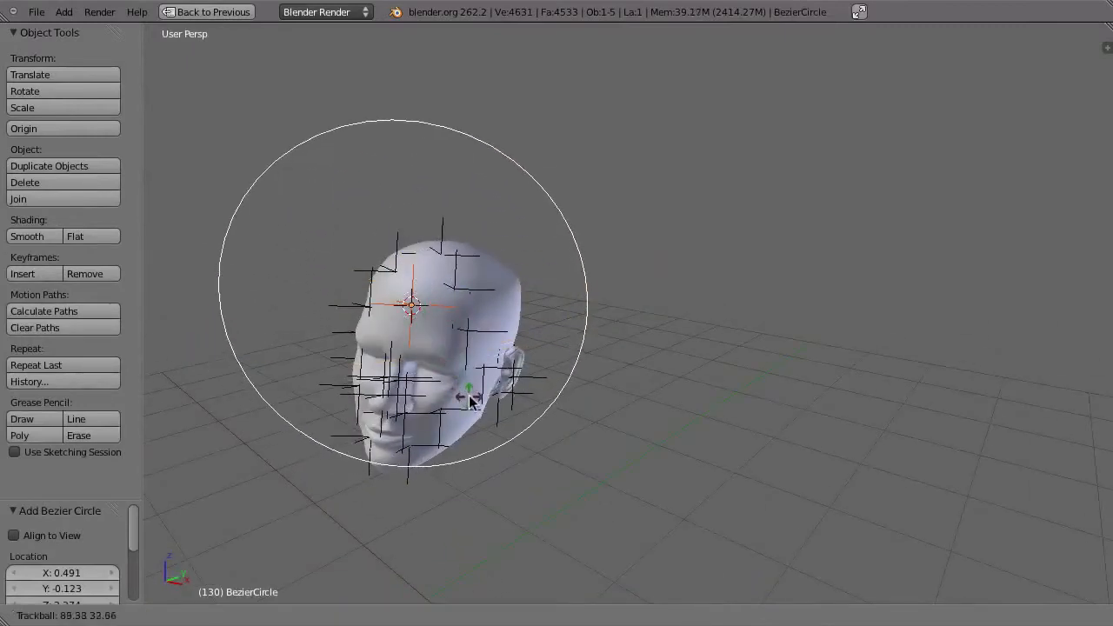
{"action": "left_click", "coordinate": [570, 389]}
{"action": "key", "text": "s"}
{"action": "left_click", "coordinate": [425, 331]}
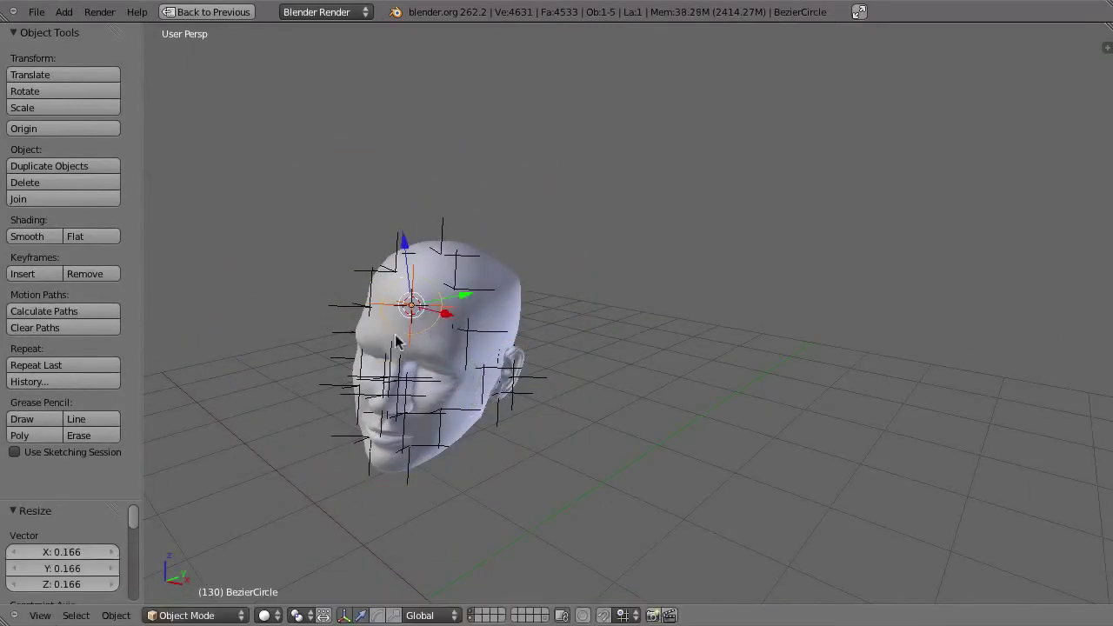
Change the circle's curve shape to 2D so that it becomes a filled disc, and return to the enlarged 3D view
{"action": "middle_click_drag", "start_coordinate": [512, 352], "coordinate": [460, 273]}
{"action": "scroll", "coordinate": [426, 311], "scroll_direction": "up", "scroll_amount": 4}
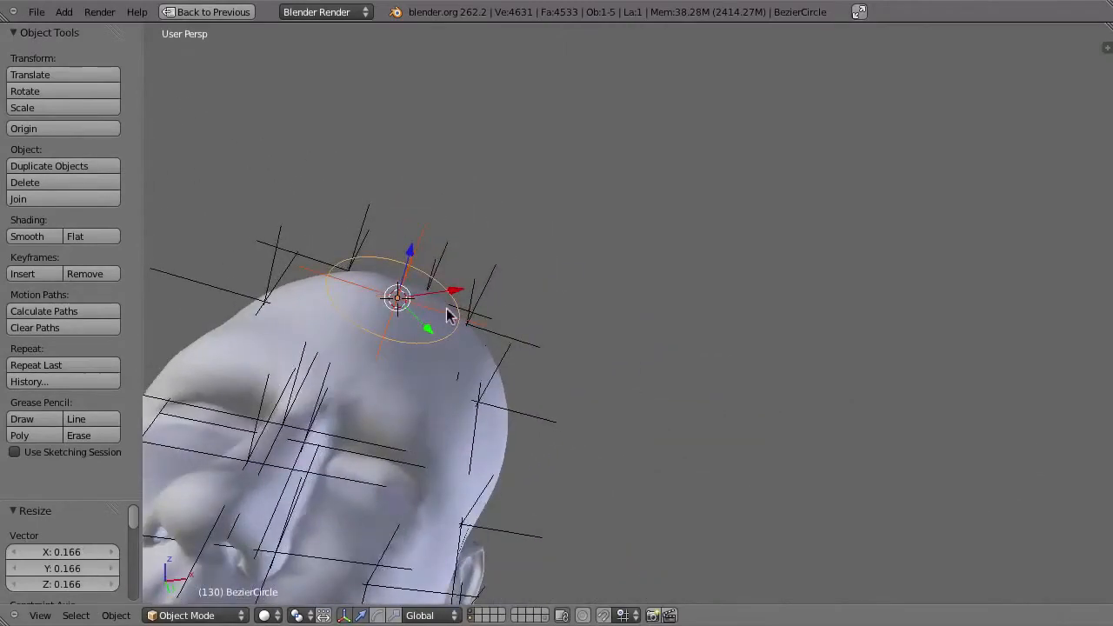
{"action": "key", "text": "ctrl+Up"}
{"action": "left_click", "coordinate": [960, 35]}
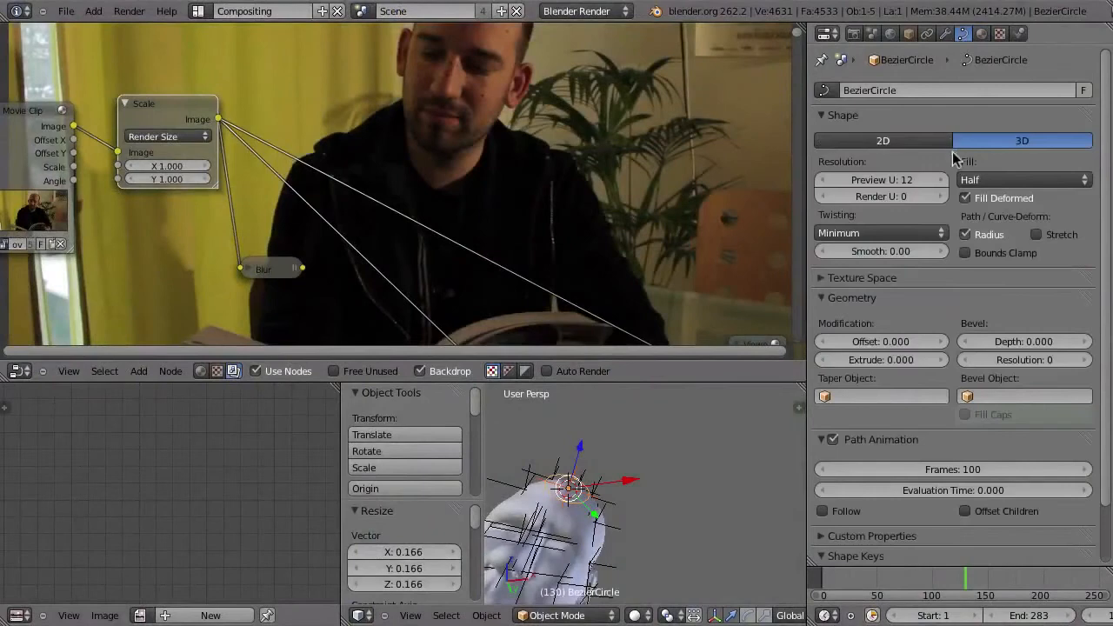
{"action": "left_click", "coordinate": [879, 149]}
{"action": "key", "text": "ctrl+Up"}
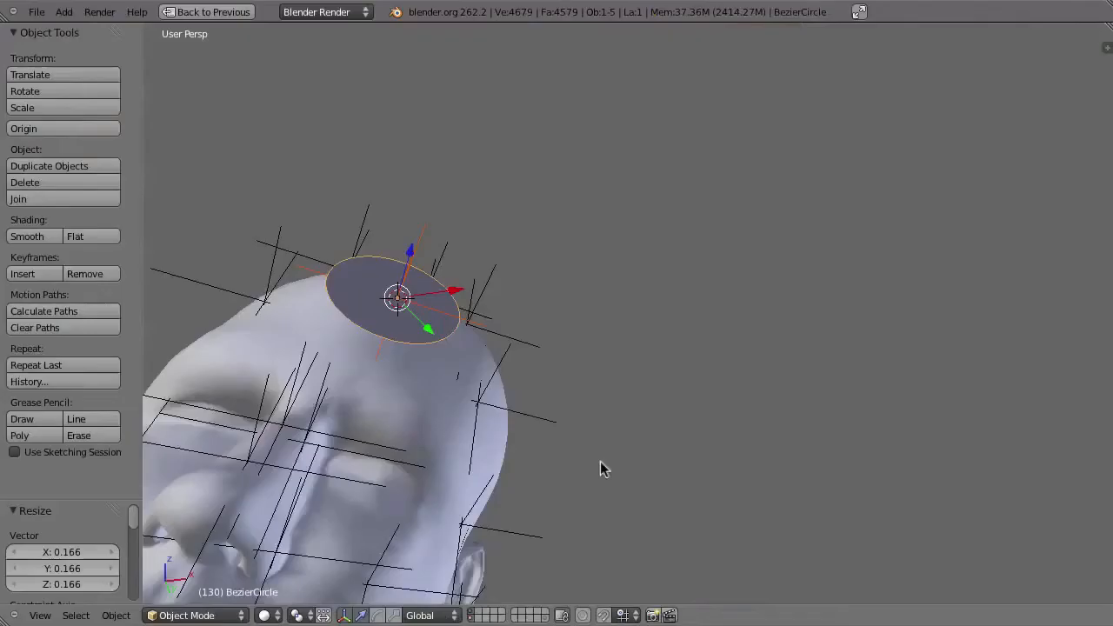
From the camera view, scale the forehead disc down by a factor of 0.28
{"action": "key", "text": "KP_0"}
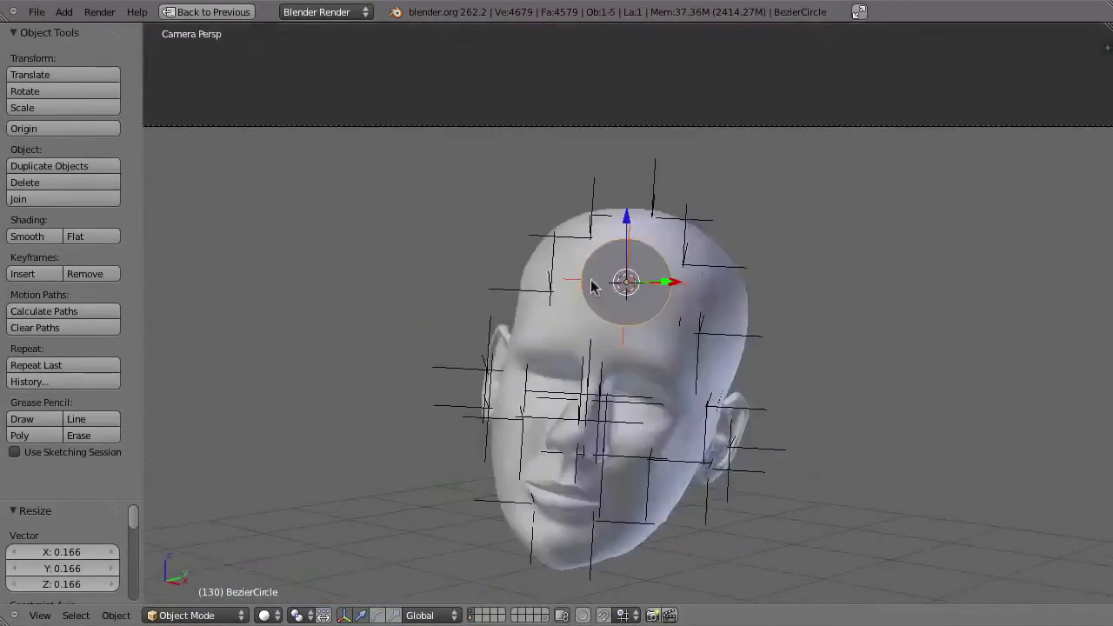
{"action": "key", "text": "s"}
{"action": "left_click", "coordinate": [657, 281]}
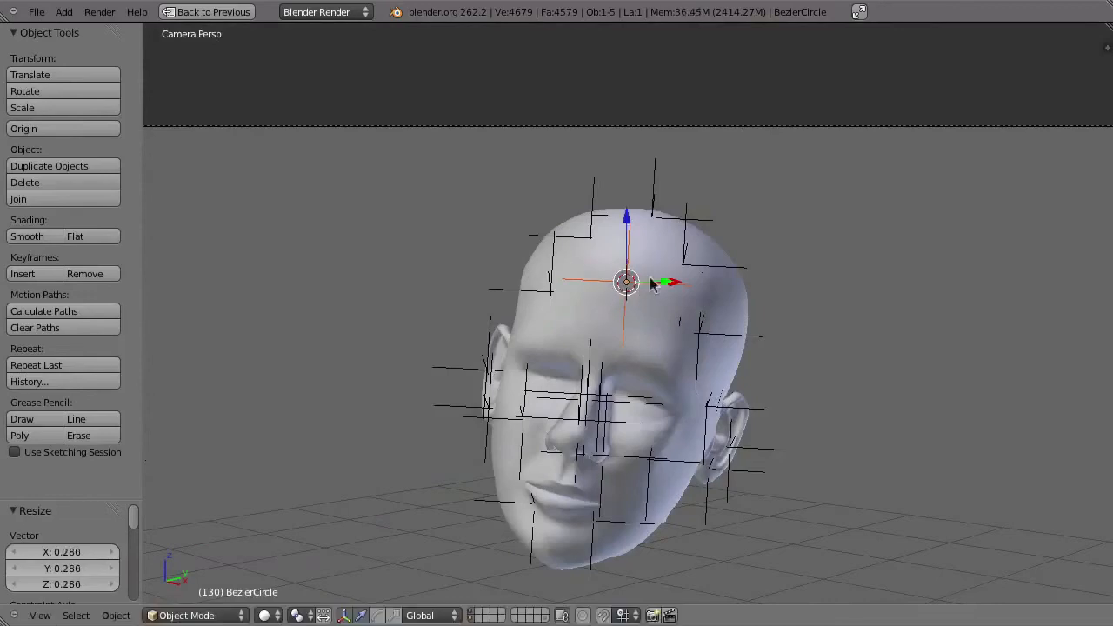
Display the scene in wireframe and add the camera clip as a movie clip background image on the Camera axis
{"action": "key", "text": "z"}
{"action": "key", "text": "n"}
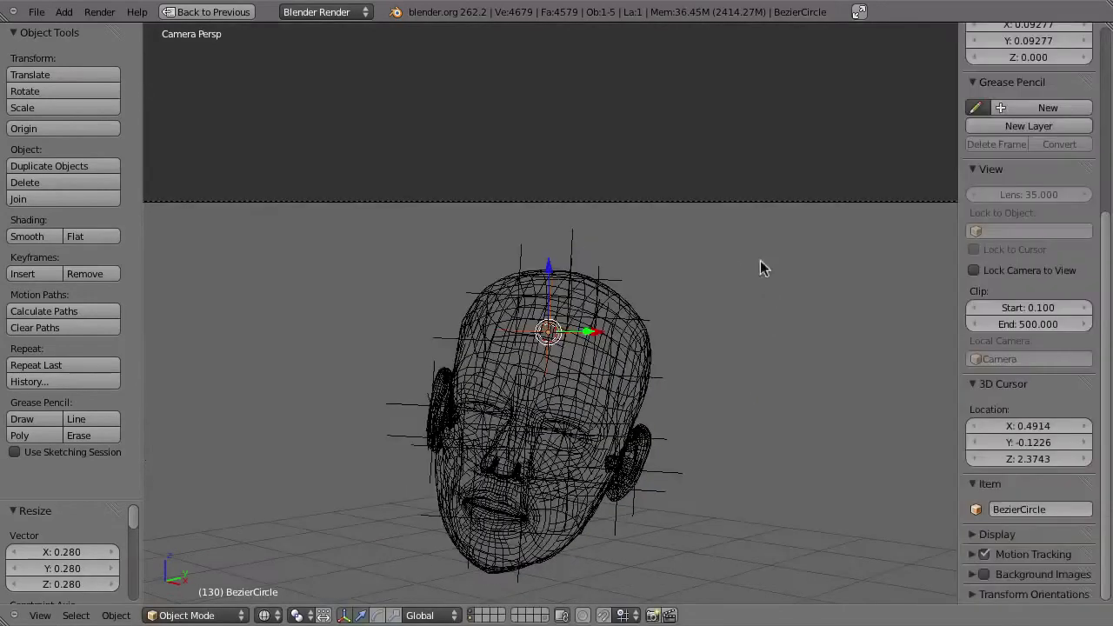
{"action": "key", "text": "a"}
{"action": "left_click", "coordinate": [1009, 81]}
{"action": "left_click", "coordinate": [991, 101]}
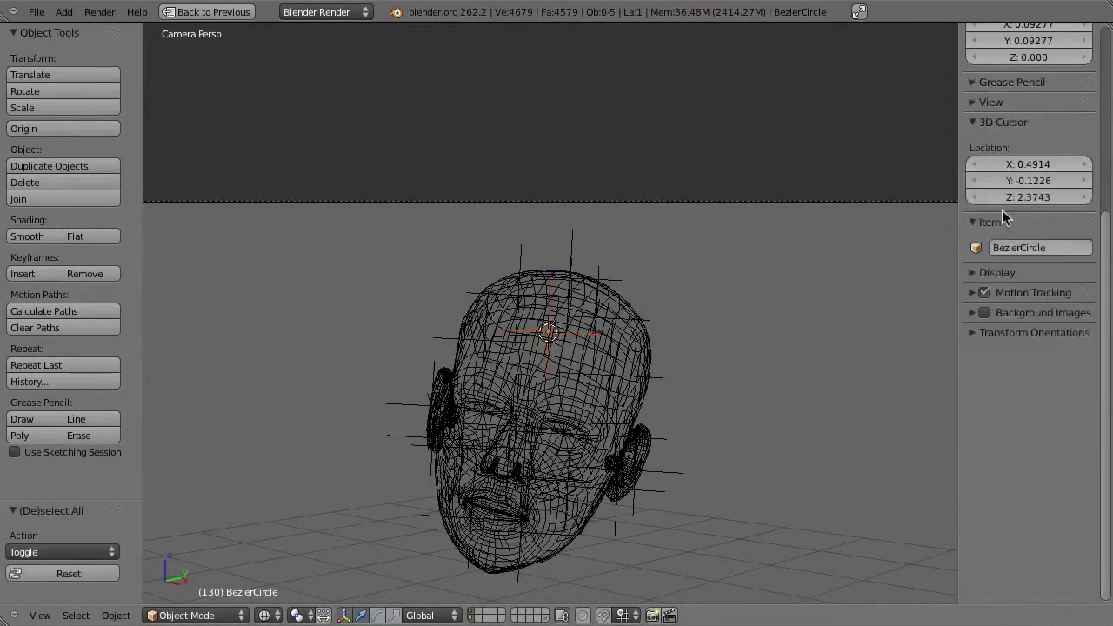
{"action": "left_click", "coordinate": [973, 312]}
{"action": "left_click", "coordinate": [1029, 338]}
{"action": "left_click", "coordinate": [1049, 389]}
{"action": "left_click", "coordinate": [1040, 374]}
{"action": "left_click", "coordinate": [1058, 414]}
{"action": "left_click", "coordinate": [979, 436]}
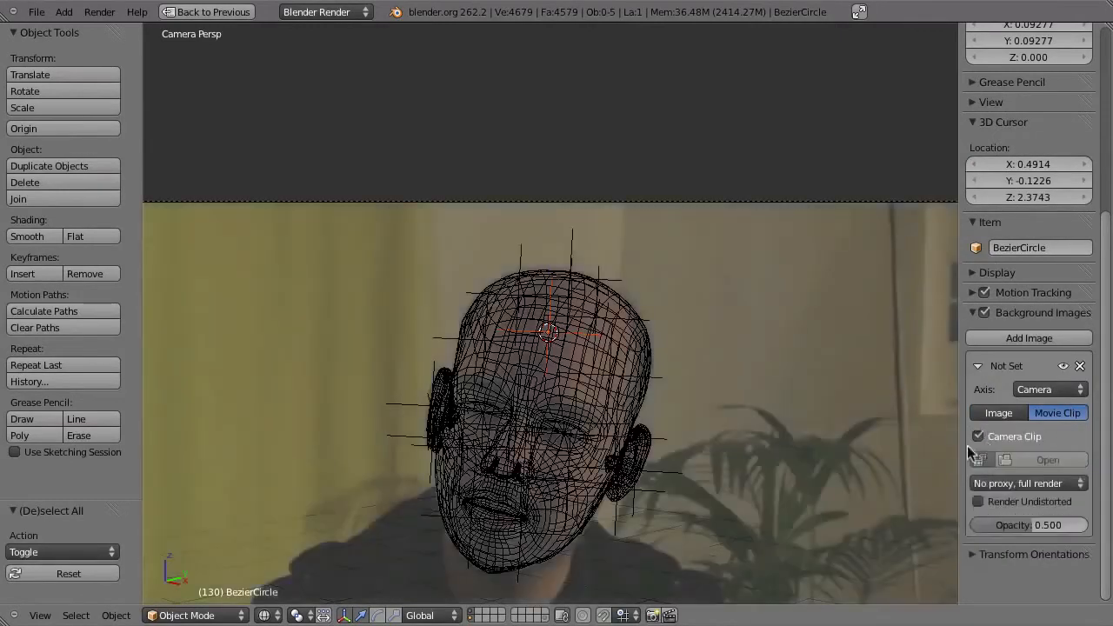
Select the circle over the forehead marker up close and scale it down by a factor of 0.577
{"action": "scroll", "coordinate": [526, 357], "scroll_direction": "up", "scroll_amount": 2}
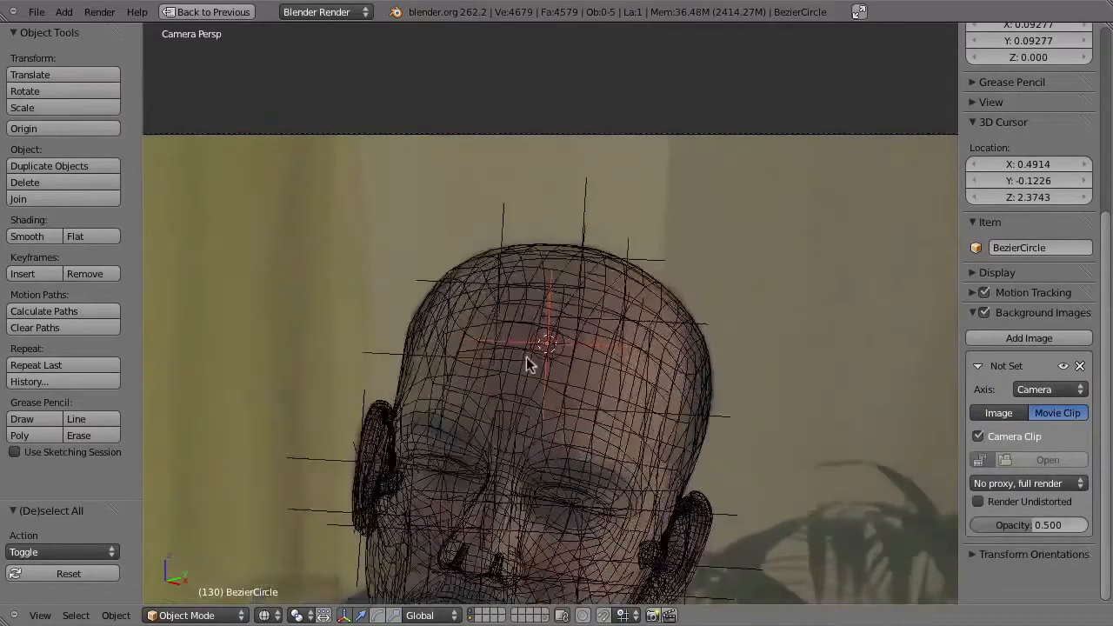
{"action": "scroll", "coordinate": [526, 364], "scroll_direction": "up", "scroll_amount": 6}
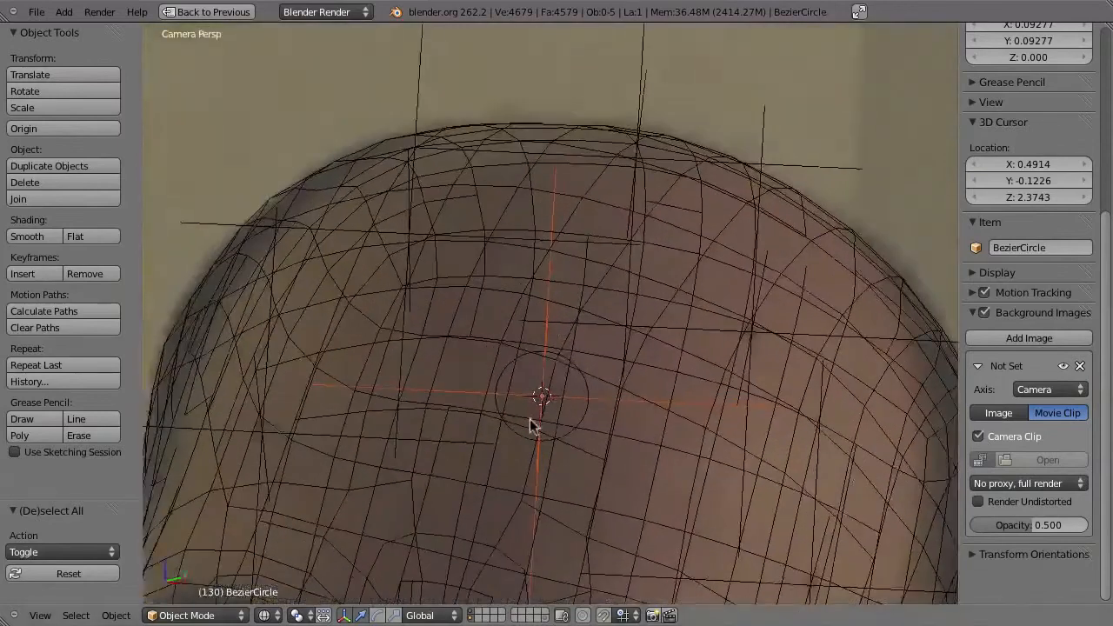
{"action": "right_click", "coordinate": [604, 235]}
{"action": "right_click", "coordinate": [608, 226]}
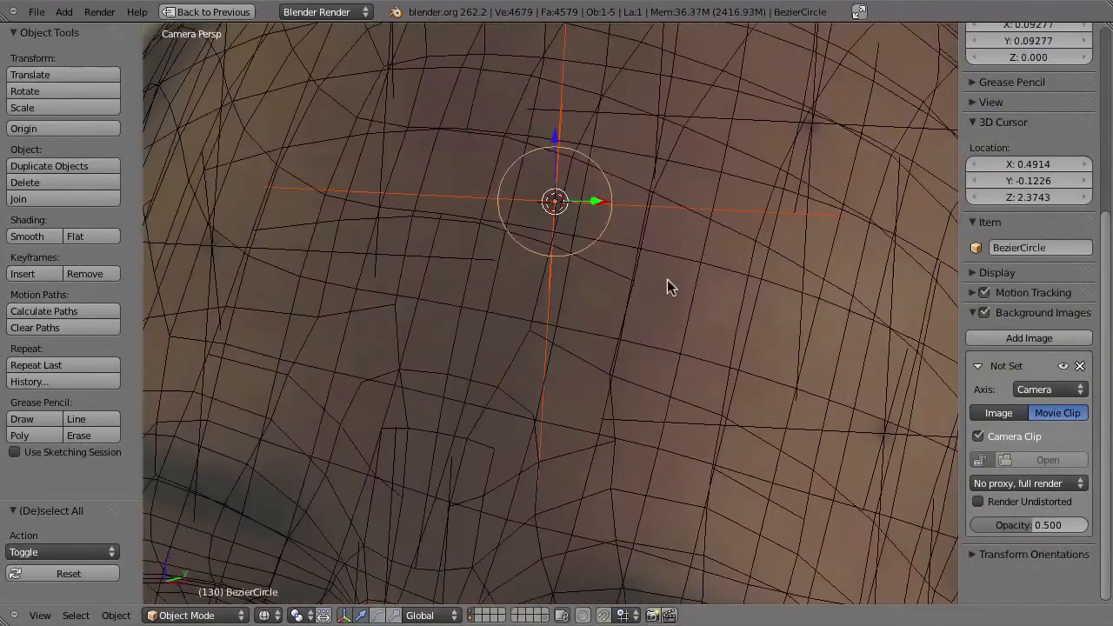
{"action": "key", "text": "s"}
{"action": "left_click", "coordinate": [601, 257]}
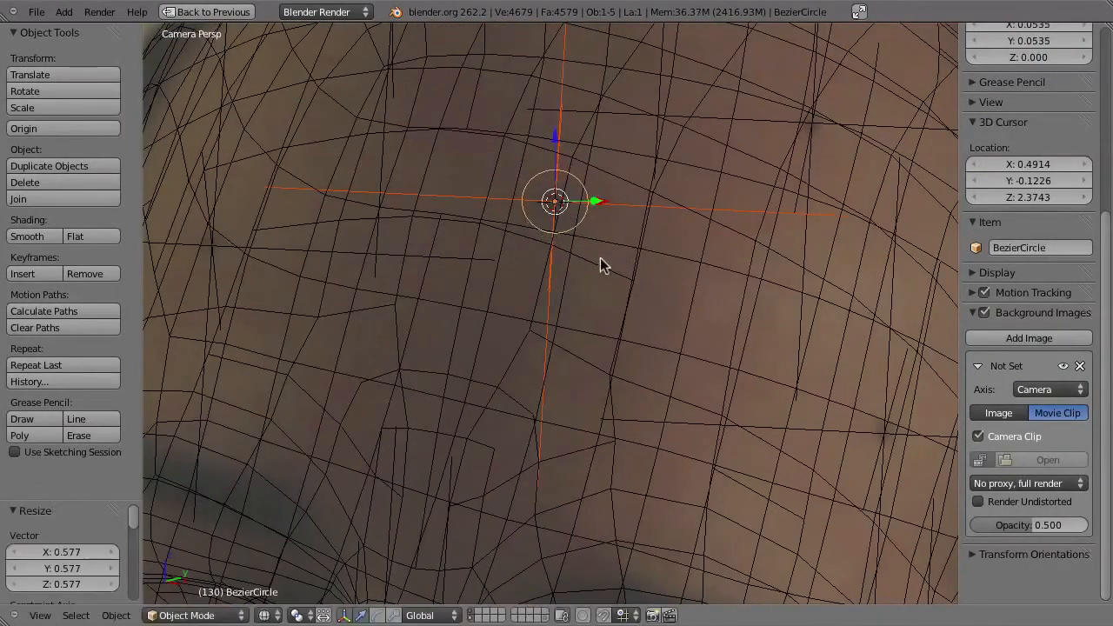
Enlarge the circle over the forehead marker by factors of 1.133 and 1.086
{"action": "key", "text": "s"}
{"action": "left_click", "coordinate": [610, 277]}
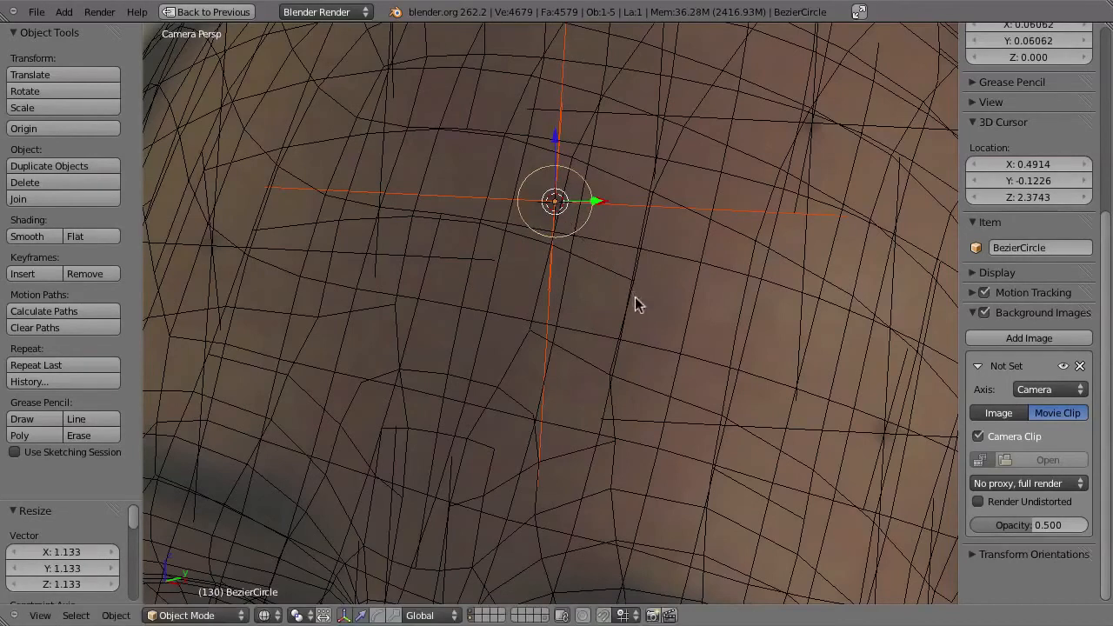
{"action": "key", "text": "s"}
{"action": "left_click", "coordinate": [627, 311]}
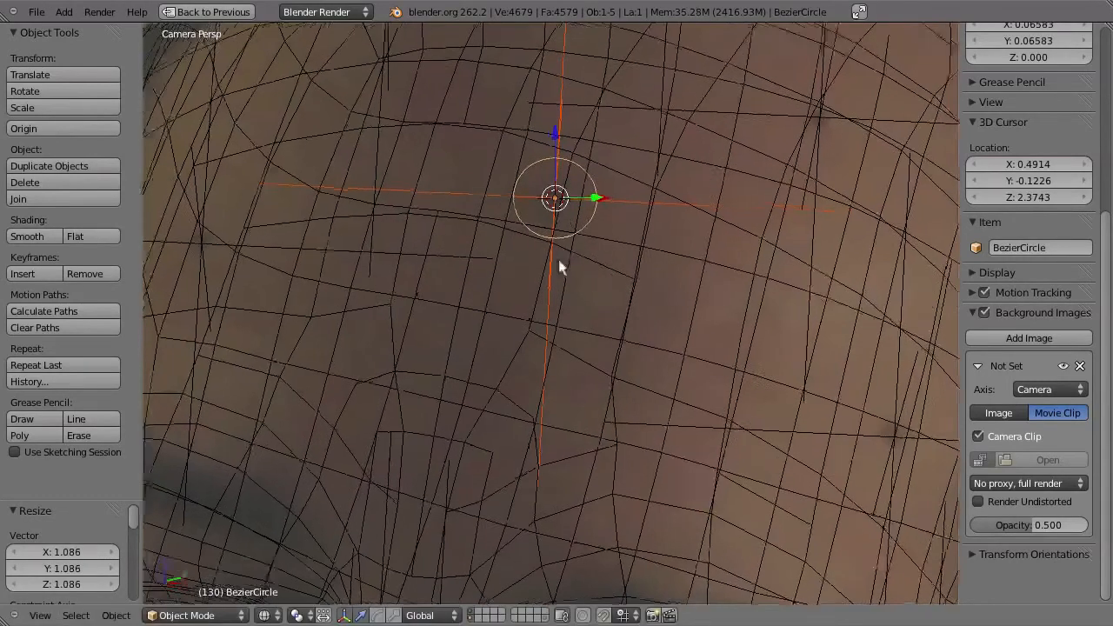
Move the forehead circle to layer 12 and make that layer visible along with the head
{"action": "scroll", "coordinate": [560, 259], "scroll_direction": "up", "scroll_amount": 2}
{"action": "middle_click_drag", "start_coordinate": [574, 144], "coordinate": [560, 225], "text": "shift"}
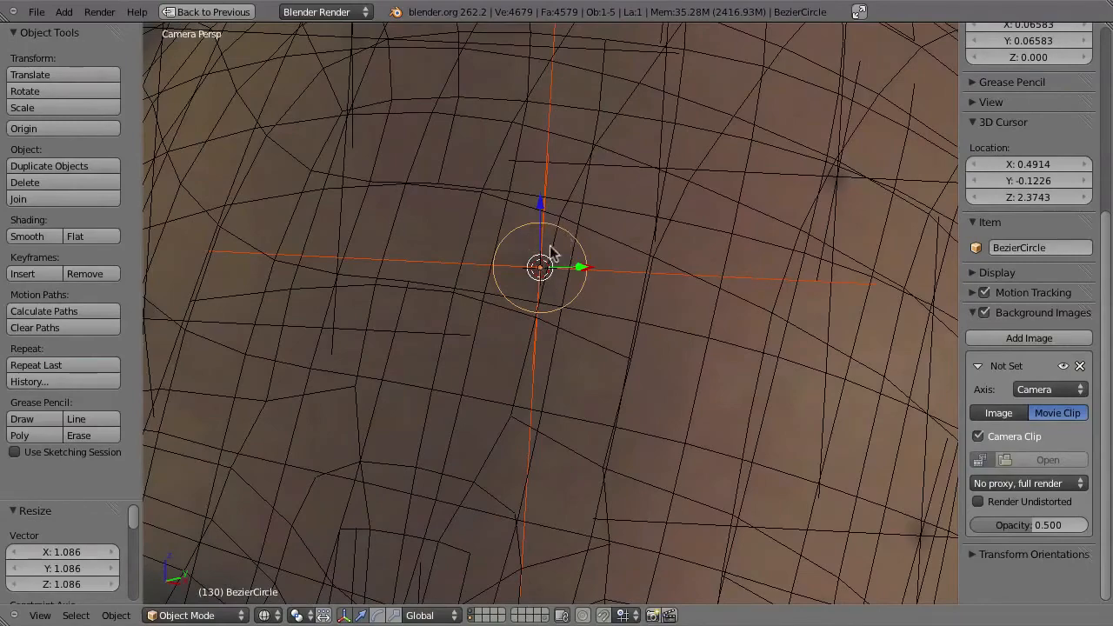
{"action": "scroll", "coordinate": [611, 142], "scroll_direction": "down", "scroll_amount": 2}
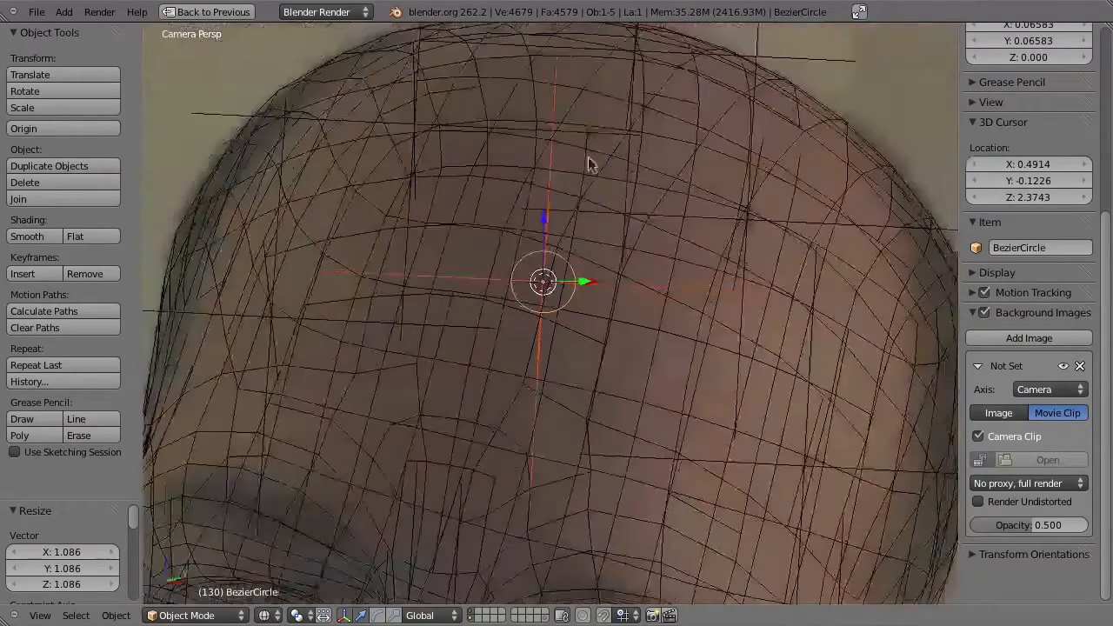
{"action": "scroll", "coordinate": [588, 164], "scroll_direction": "down", "scroll_amount": 2}
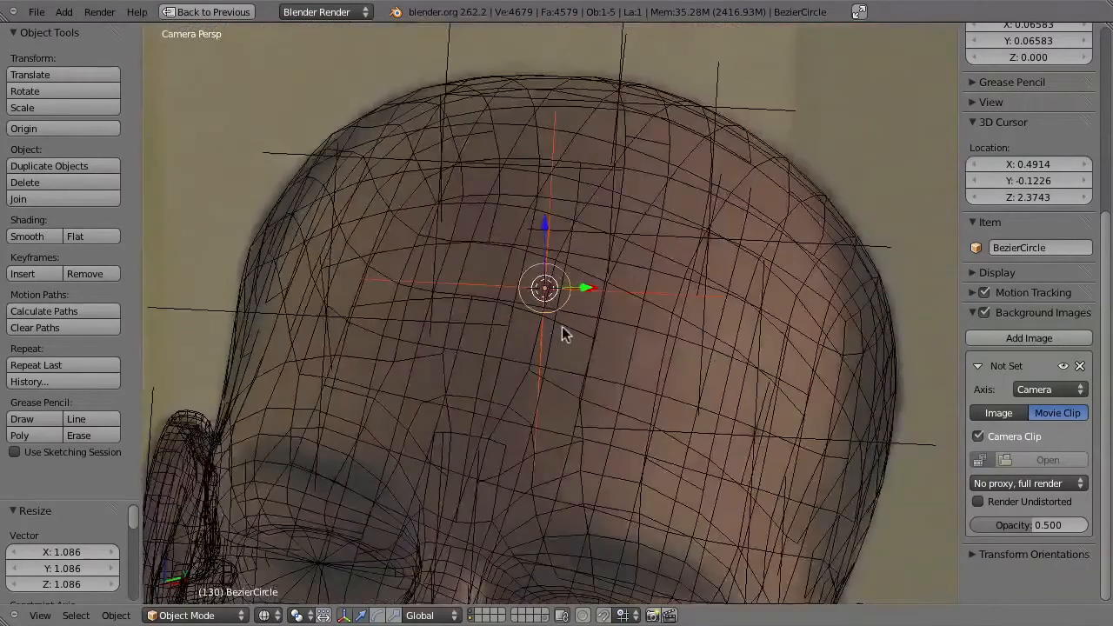
{"action": "scroll", "coordinate": [563, 322], "scroll_direction": "down", "scroll_amount": 1}
{"action": "middle_click_drag", "start_coordinate": [575, 273], "coordinate": [563, 218], "text": "shift"}
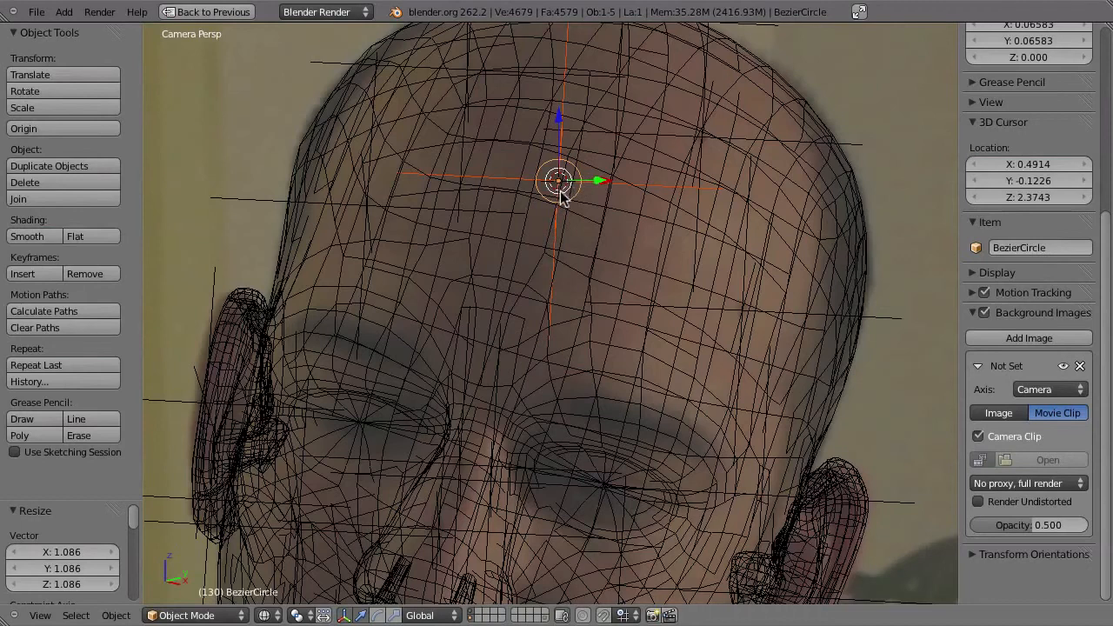
{"action": "key", "text": "m"}
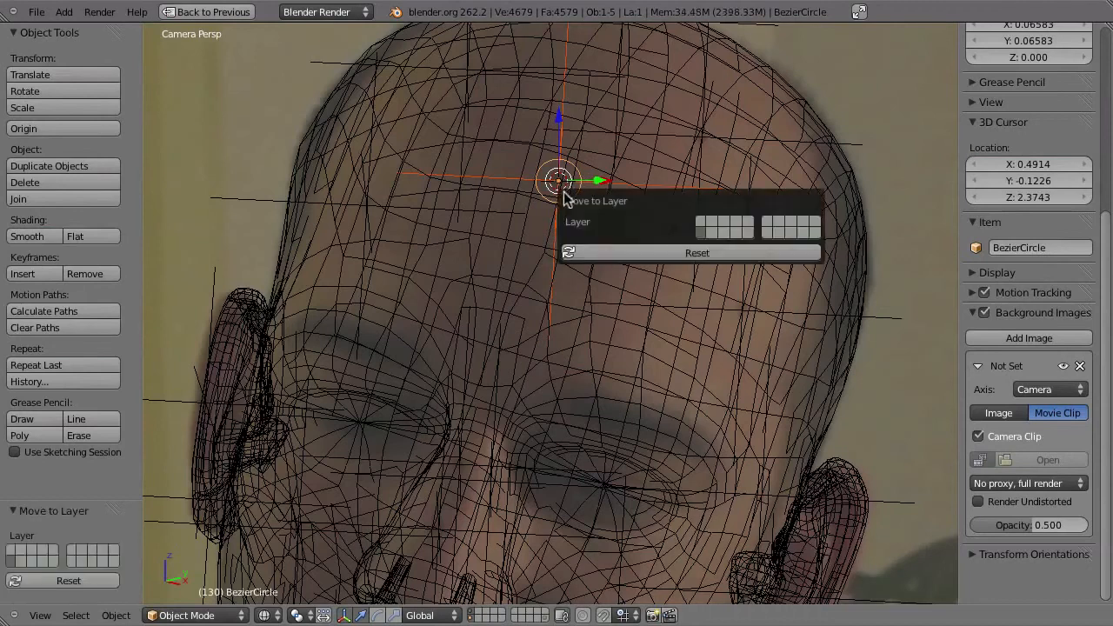
{"action": "left_click", "coordinate": [710, 232]}
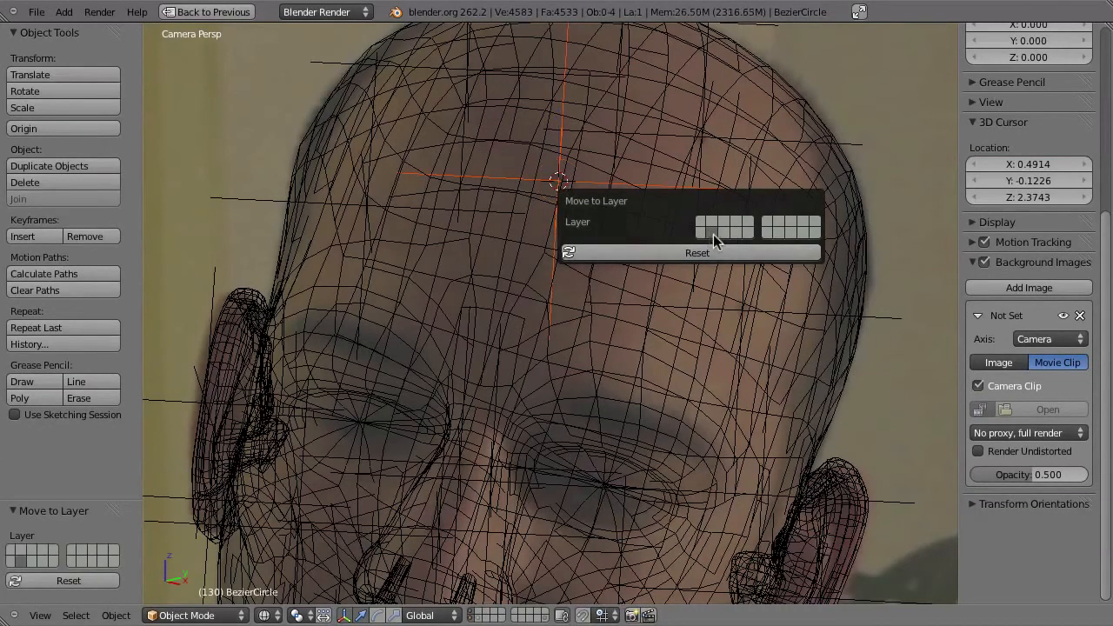
{"action": "left_click", "coordinate": [477, 619]}
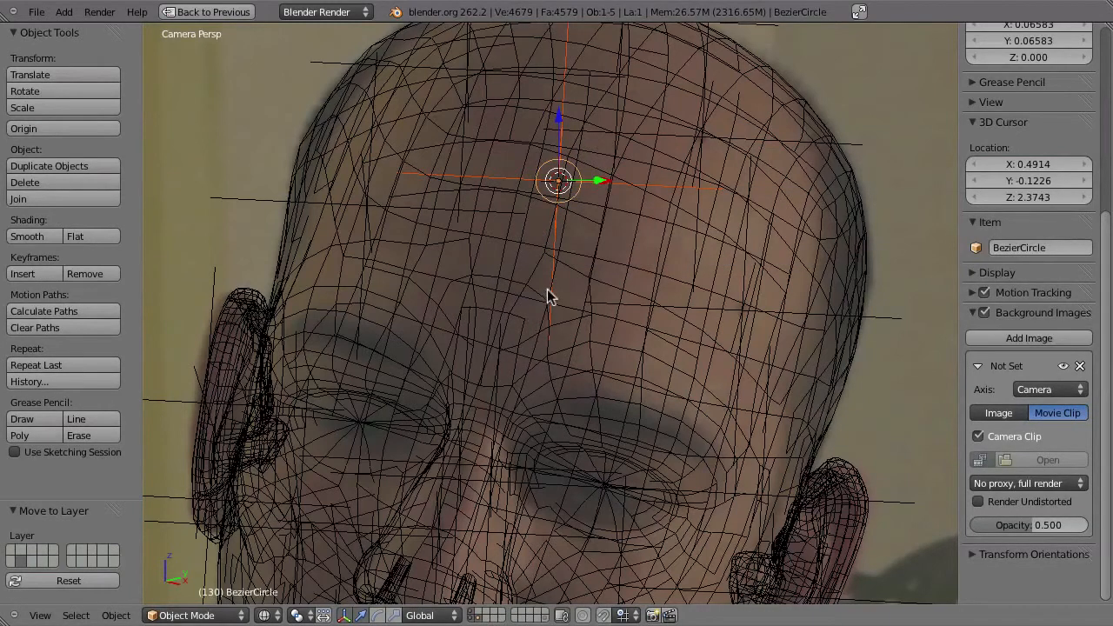
Render frame 130 to check the composite, and examine the circle's placement on the head model from the side
{"action": "key", "text": "F12"}
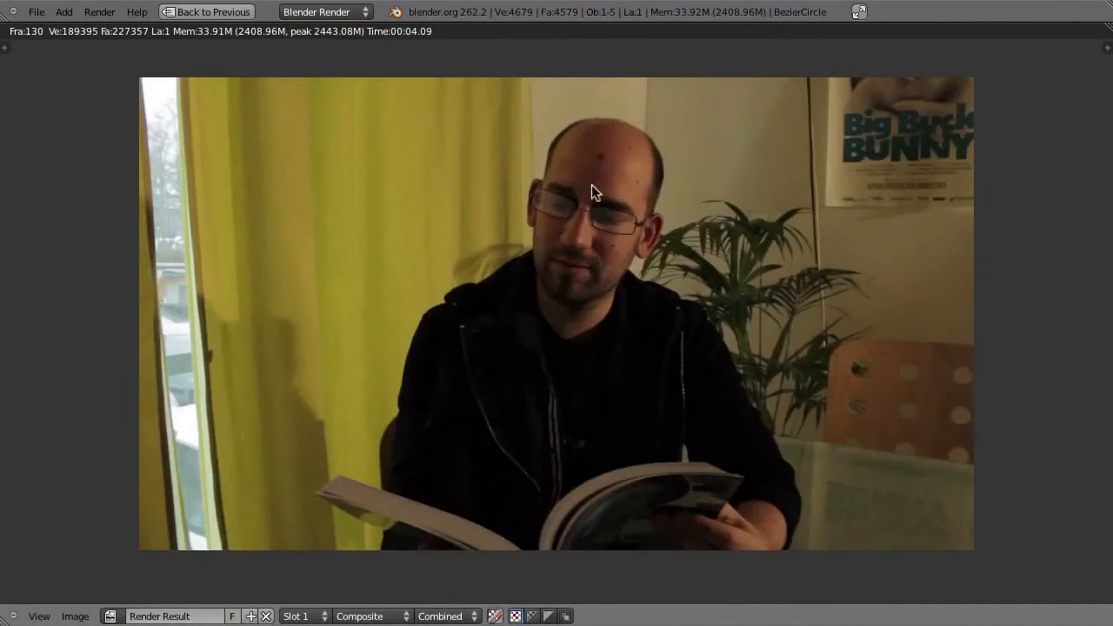
{"action": "key", "text": "Escape"}
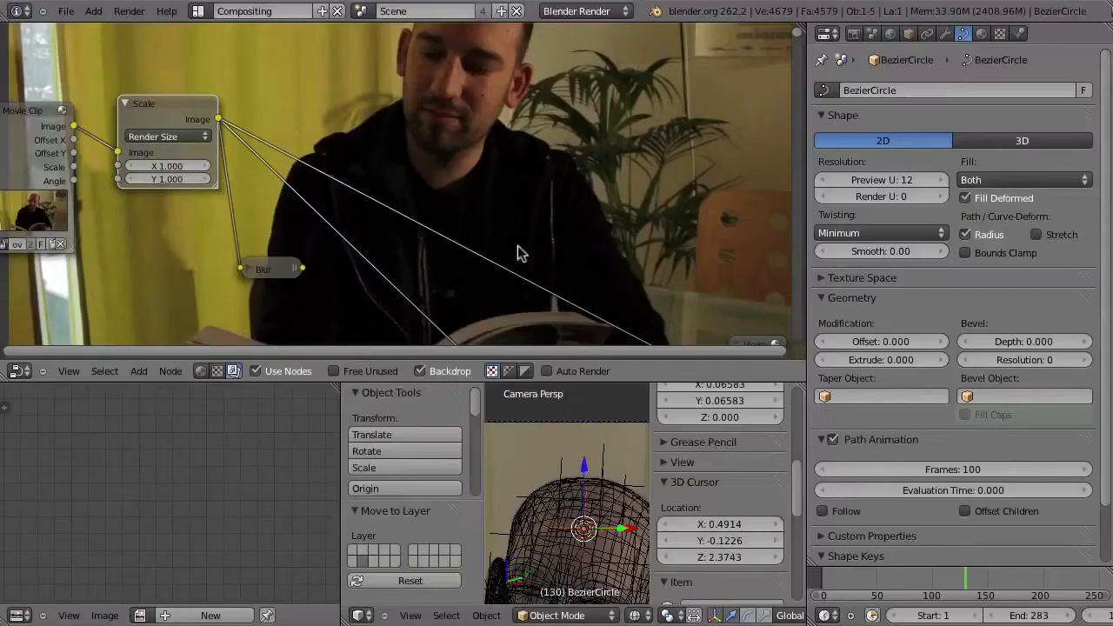
{"action": "key", "text": "ctrl+Up"}
{"action": "middle_click_drag", "start_coordinate": [575, 390], "coordinate": [429, 365]}
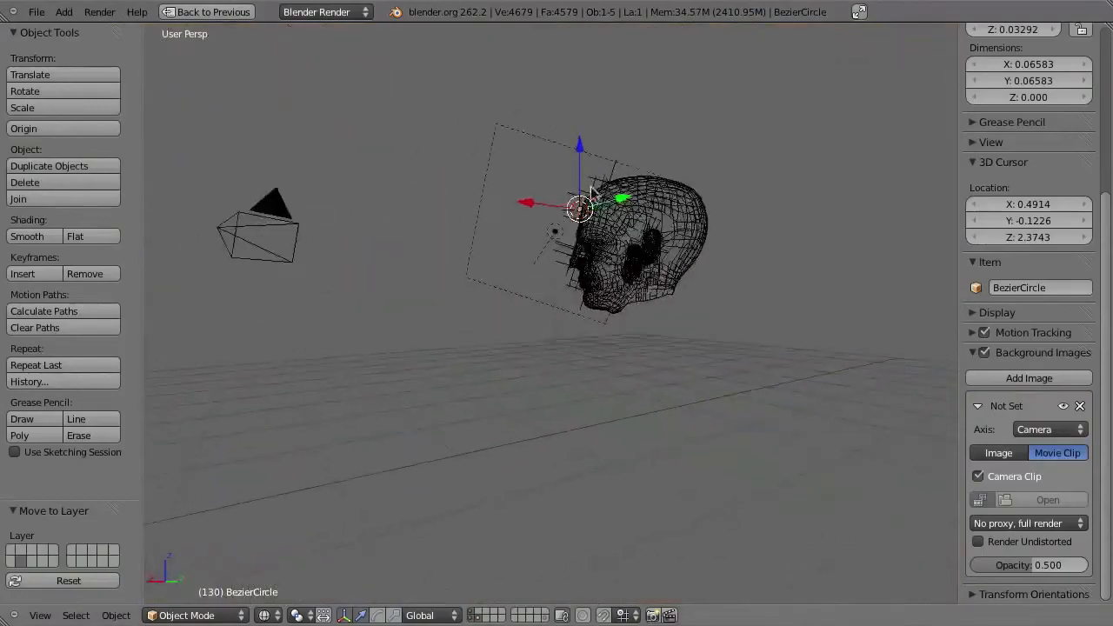
{"action": "key", "text": "KP_Decimal"}
{"action": "scroll", "coordinate": [555, 237], "scroll_direction": "down", "scroll_amount": 4}
{"action": "middle_click_drag", "start_coordinate": [555, 237], "coordinate": [500, 297], "text": "shift"}
{"action": "scroll", "coordinate": [471, 357], "scroll_direction": "down", "scroll_amount": 3}
{"action": "middle_click_drag", "start_coordinate": [471, 357], "coordinate": [587, 343]}
Preview the output of the Add node in the compositor to examine the circle's effect on the shadow pass
{"action": "key", "text": "ctrl+Up"}
{"action": "key", "text": "ctrl+Up"}
{"action": "middle_click_drag", "start_coordinate": [350, 543], "coordinate": [442, 232]}
{"action": "scroll", "coordinate": [383, 351], "scroll_direction": "down", "scroll_amount": 8}
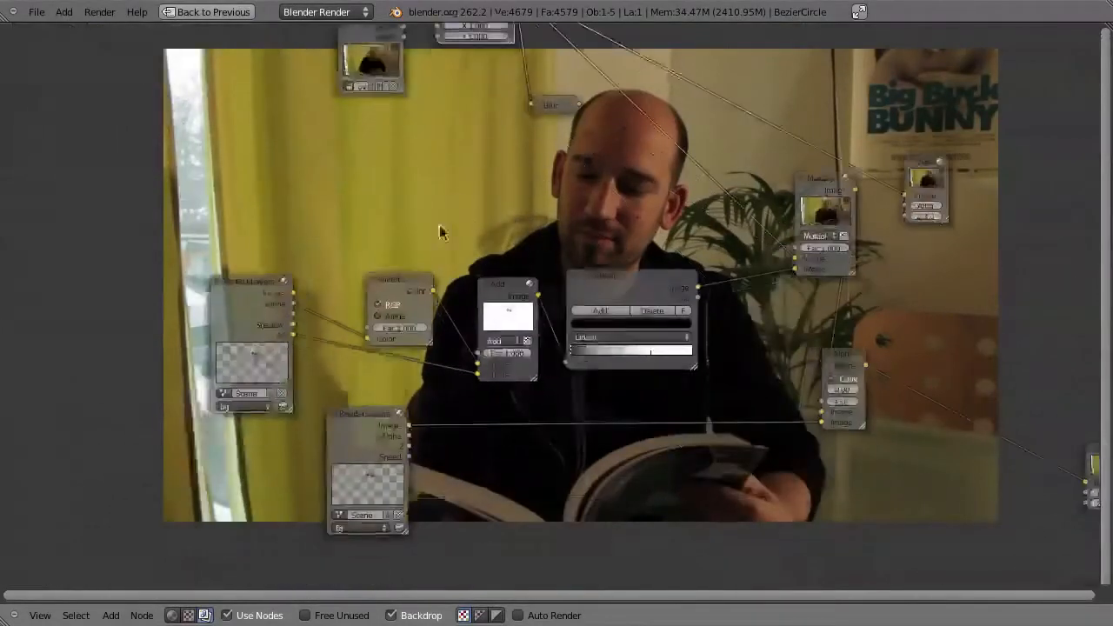
{"action": "left_click", "coordinate": [512, 290], "text": "ctrl+shift"}
{"action": "middle_click_drag", "start_coordinate": [541, 256], "coordinate": [482, 383]}
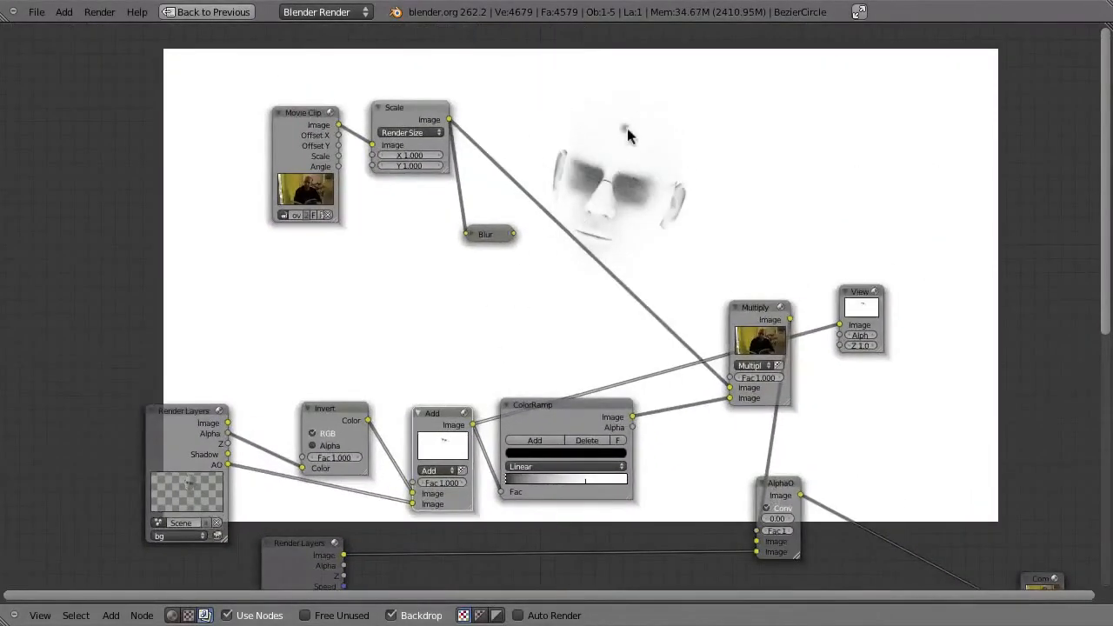
Create a new material for the forehead circle and name it mask
{"action": "key", "text": "ctrl+Up"}
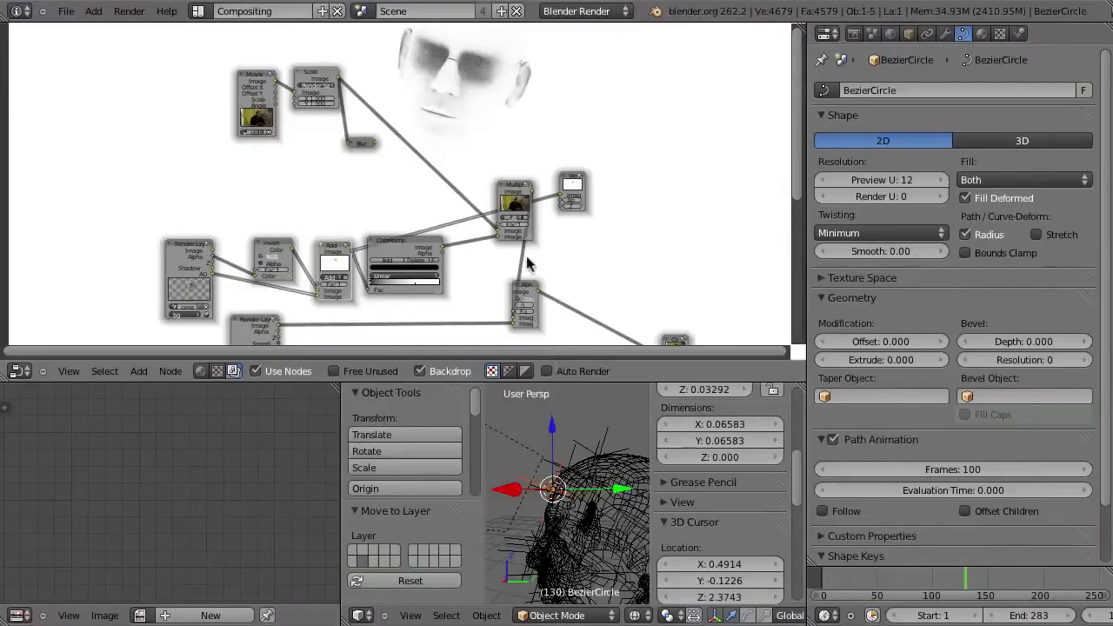
{"action": "left_click", "coordinate": [981, 33]}
{"action": "left_click", "coordinate": [922, 145]}
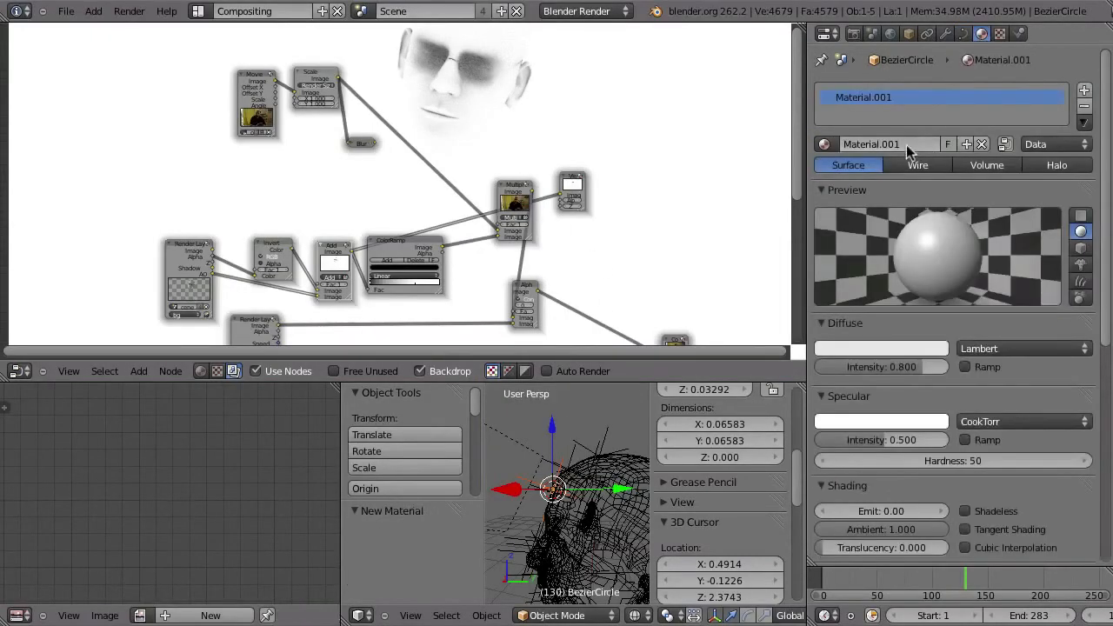
{"action": "type", "text": "mask"}
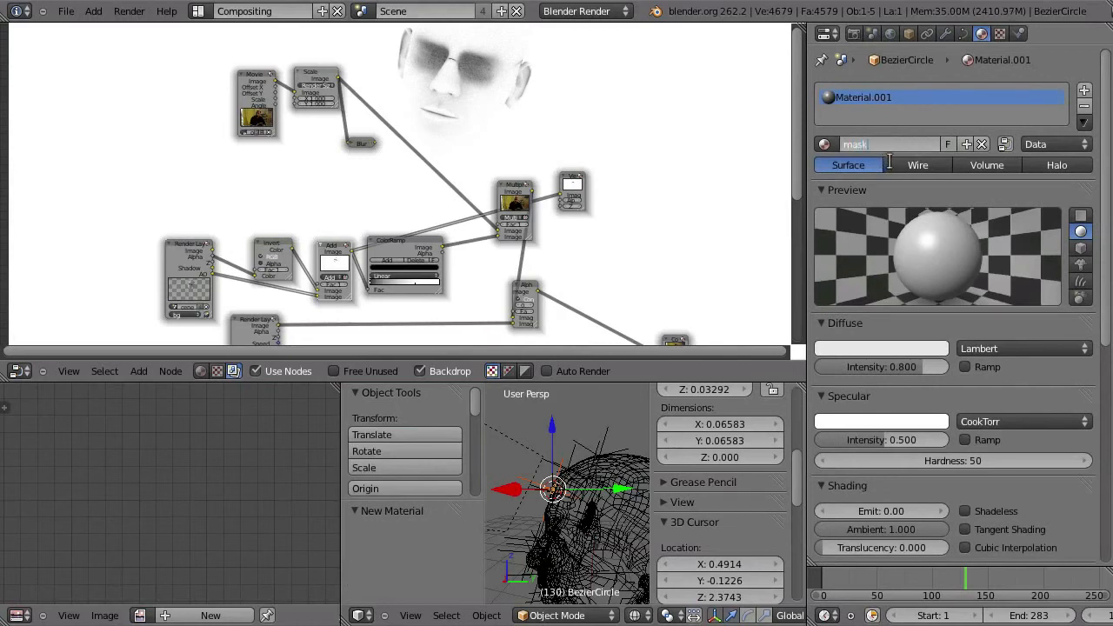
{"action": "key", "text": "Return"}
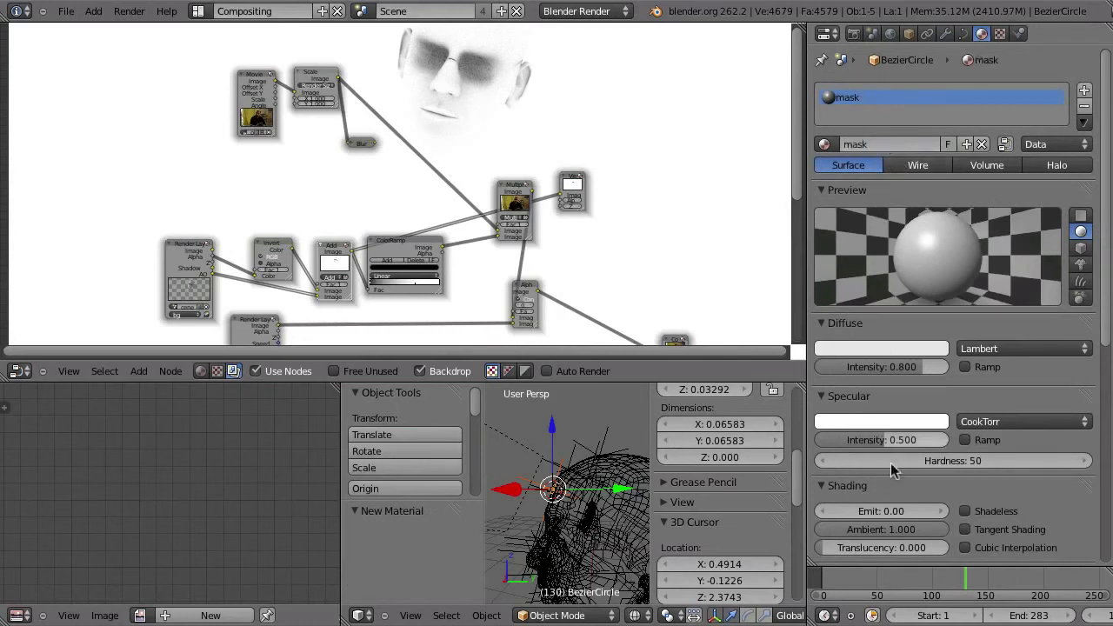
Make the mask material shadeless and turn off its Traceable option
{"action": "left_click", "coordinate": [966, 511]}
{"action": "left_click", "coordinate": [824, 323]}
{"action": "left_click", "coordinate": [825, 343]}
{"action": "left_click", "coordinate": [824, 363]}
{"action": "left_click", "coordinate": [859, 517]}
{"action": "scroll", "coordinate": [861, 516], "scroll_direction": "down", "scroll_amount": 5}
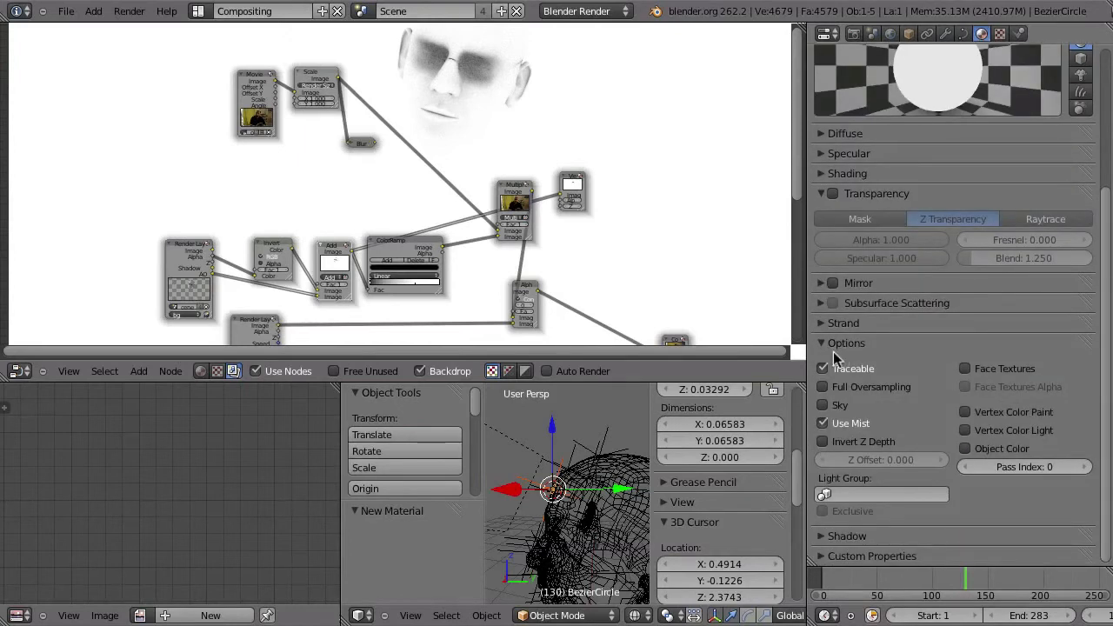
{"action": "left_click", "coordinate": [824, 371]}
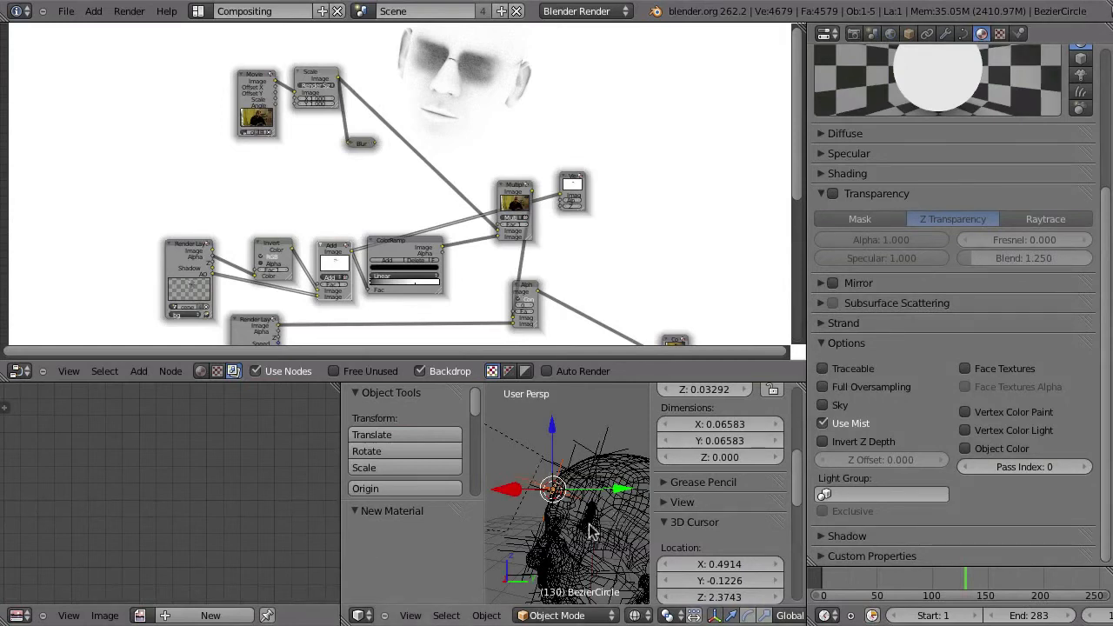
Render the frame again and examine the previewed shadow pass around the forehead
{"action": "key", "text": "F12"}
{"action": "middle_click_drag", "start_coordinate": [486, 67], "coordinate": [491, 109]}
{"action": "middle_click_drag", "start_coordinate": [472, 91], "coordinate": [514, 137], "text": "alt"}
{"action": "key", "text": "shift+space"}
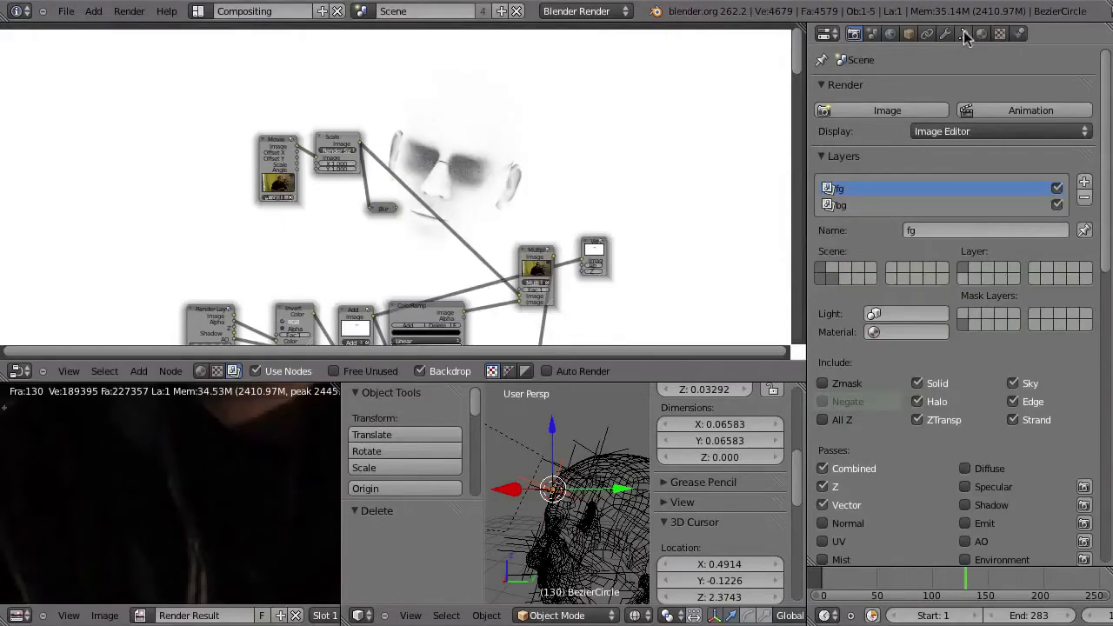
Add a render layer named mask, restrict it to layer 12 with that scene layer enabled, and render the frame
{"action": "left_click", "coordinate": [982, 34]}
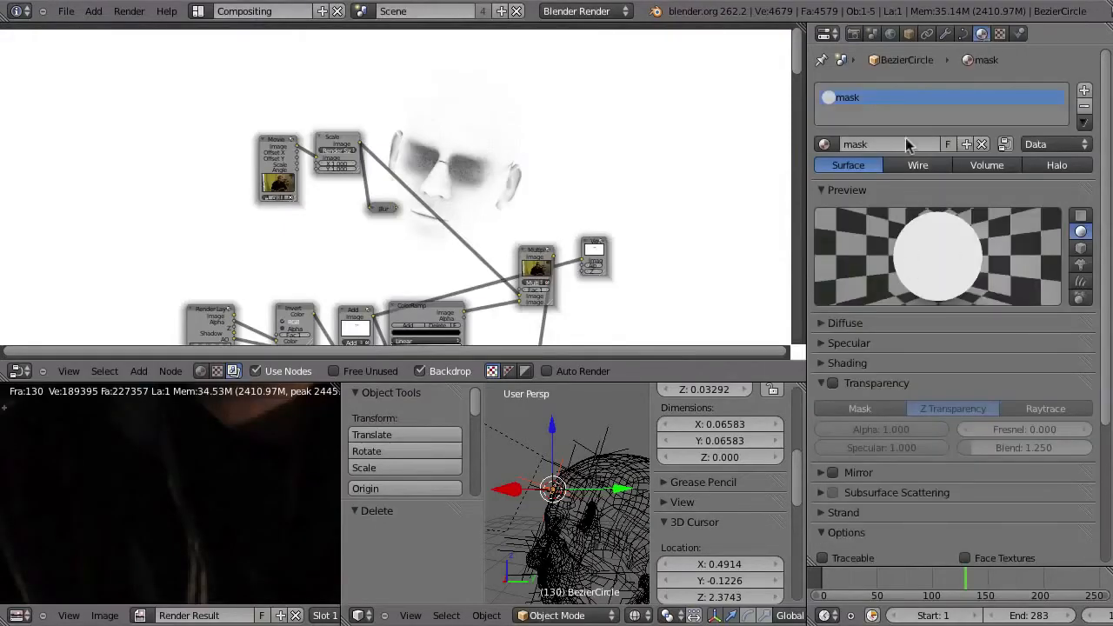
{"action": "left_click", "coordinate": [853, 33]}
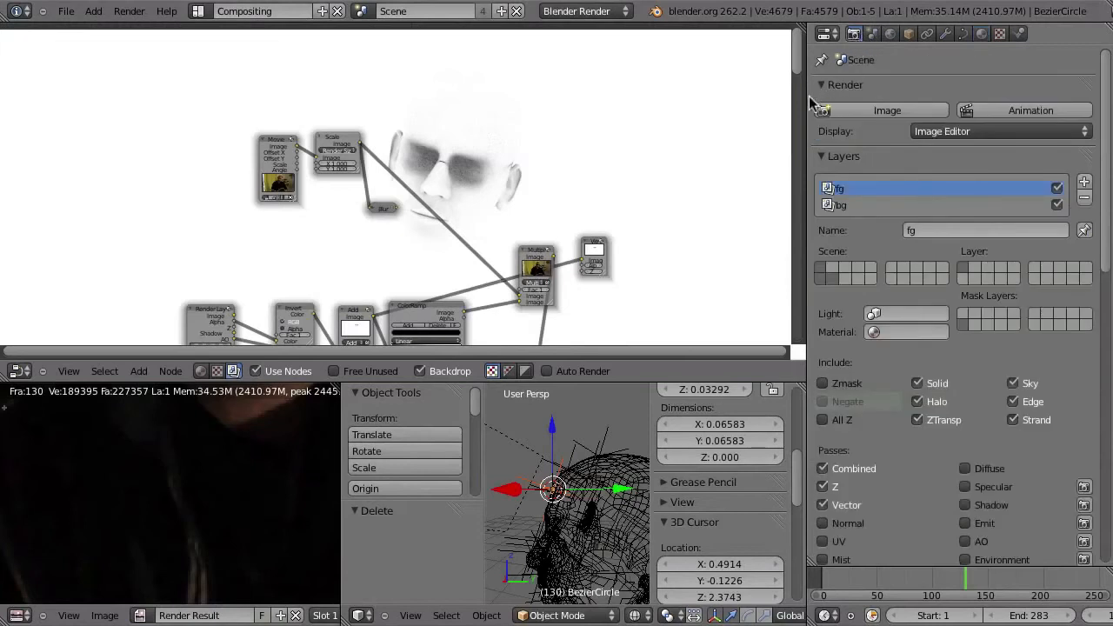
{"action": "left_click", "coordinate": [1085, 183]}
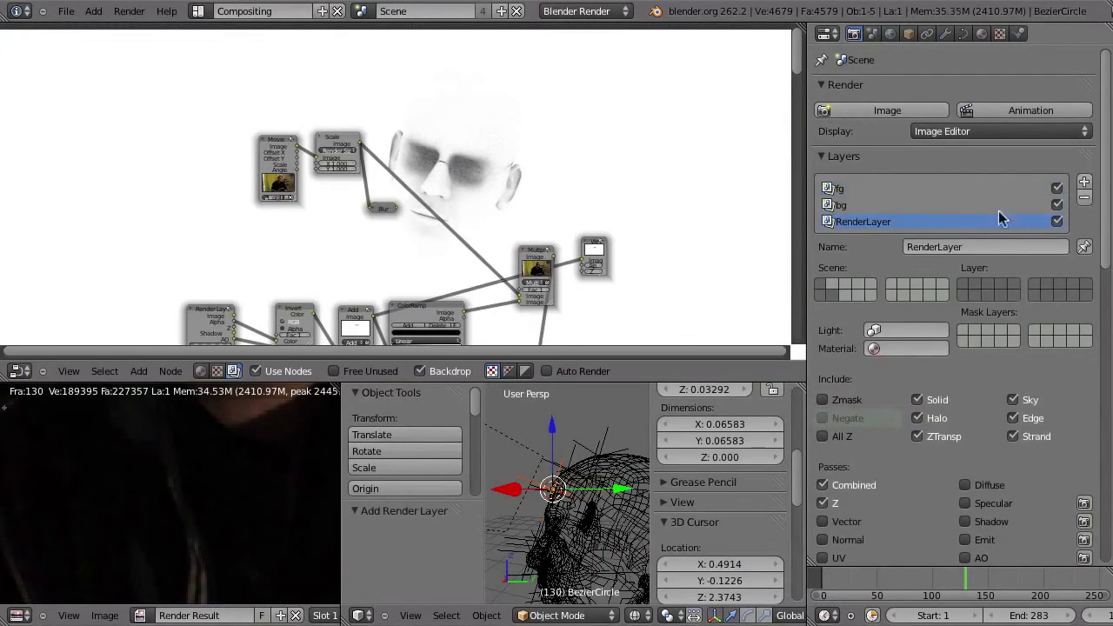
{"action": "left_click", "coordinate": [975, 247]}
{"action": "type", "text": "mask"}
{"action": "key", "text": "Return"}
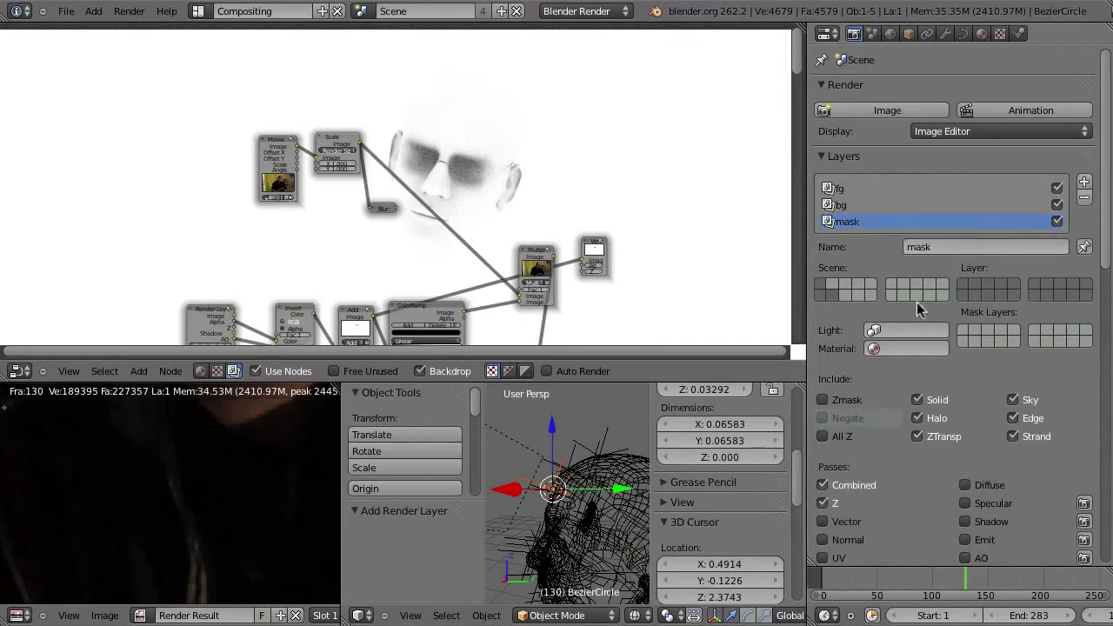
{"action": "left_click", "coordinate": [976, 296]}
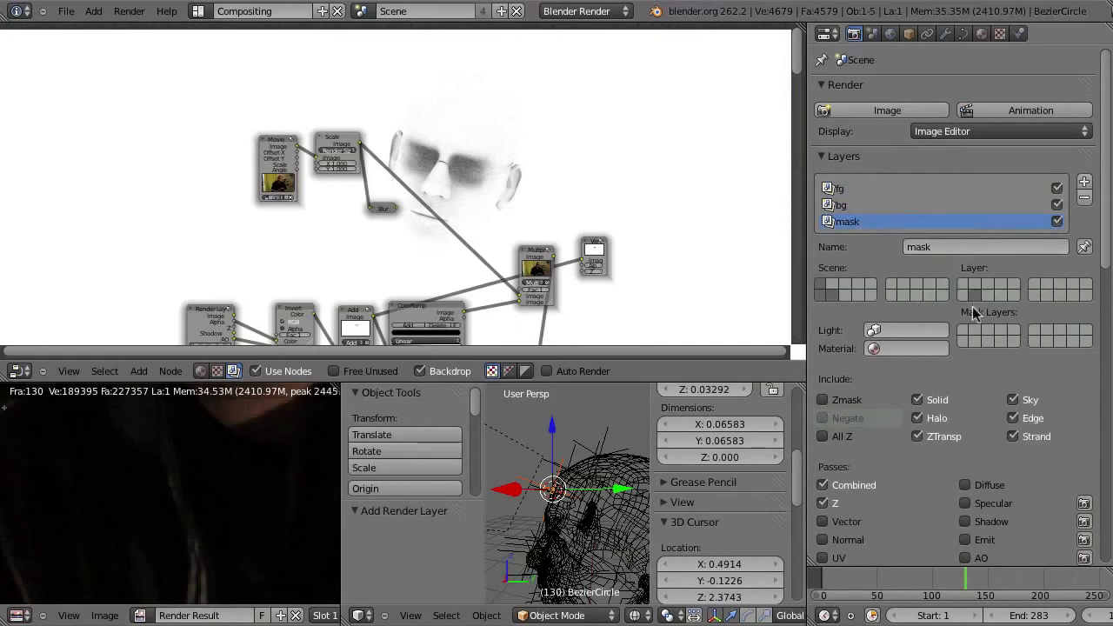
{"action": "left_click", "coordinate": [873, 113]}
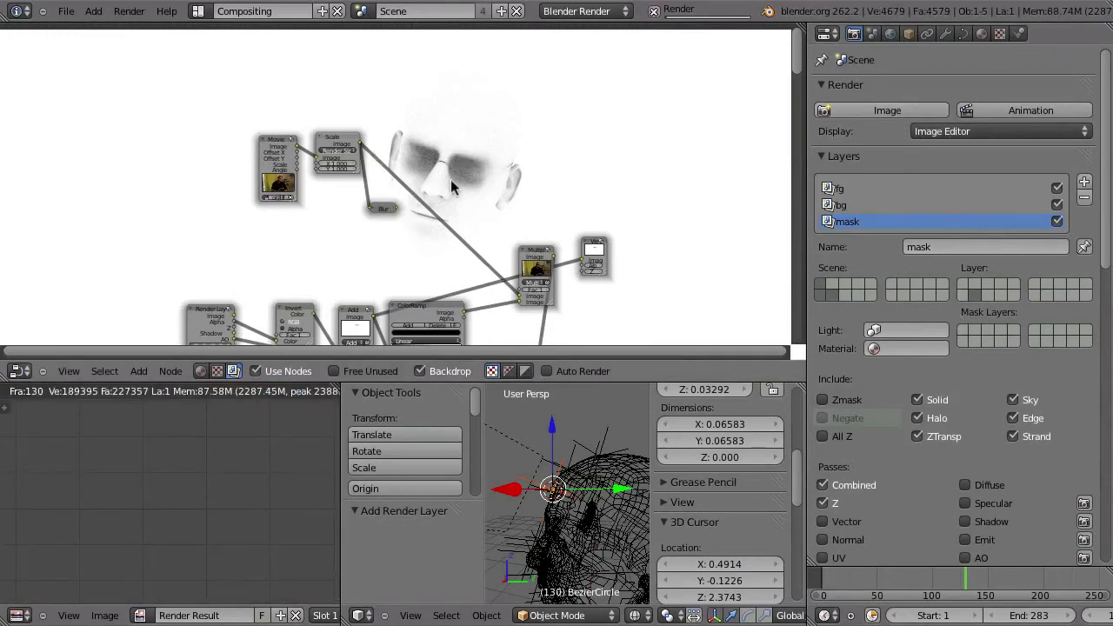
Add a Render Layers node above the movie clip node, set it to the mask layer, and preview its output
{"action": "key", "text": "ctrl+Up"}
{"action": "key", "text": "shift+a"}
{"action": "mouse_move", "coordinate": [286, 150]}
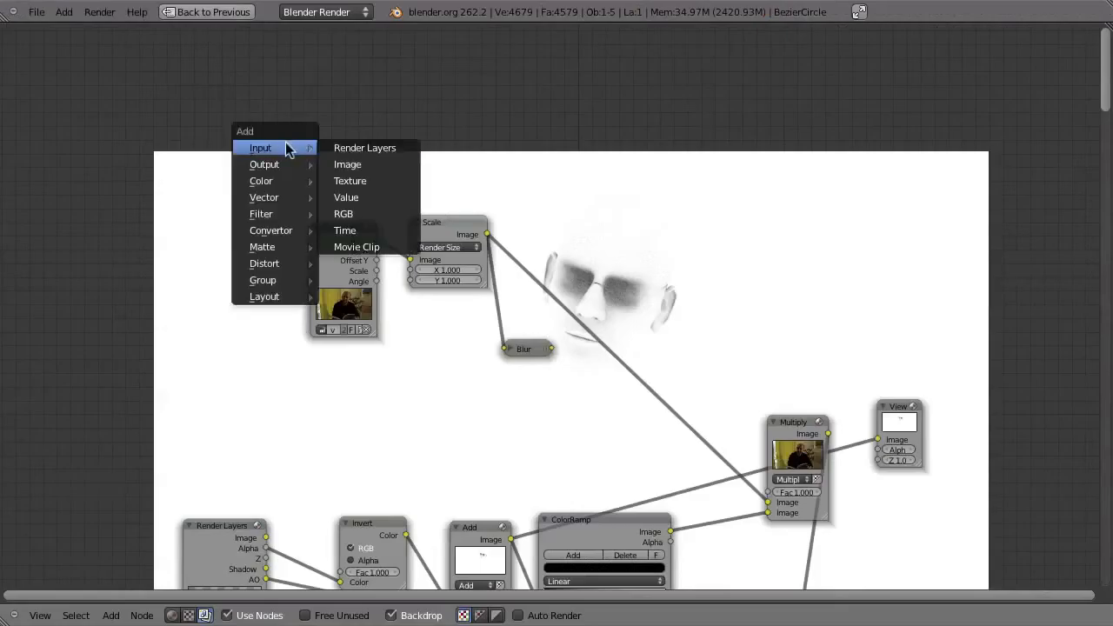
{"action": "left_click", "coordinate": [376, 148]}
{"action": "left_click", "coordinate": [344, 183]}
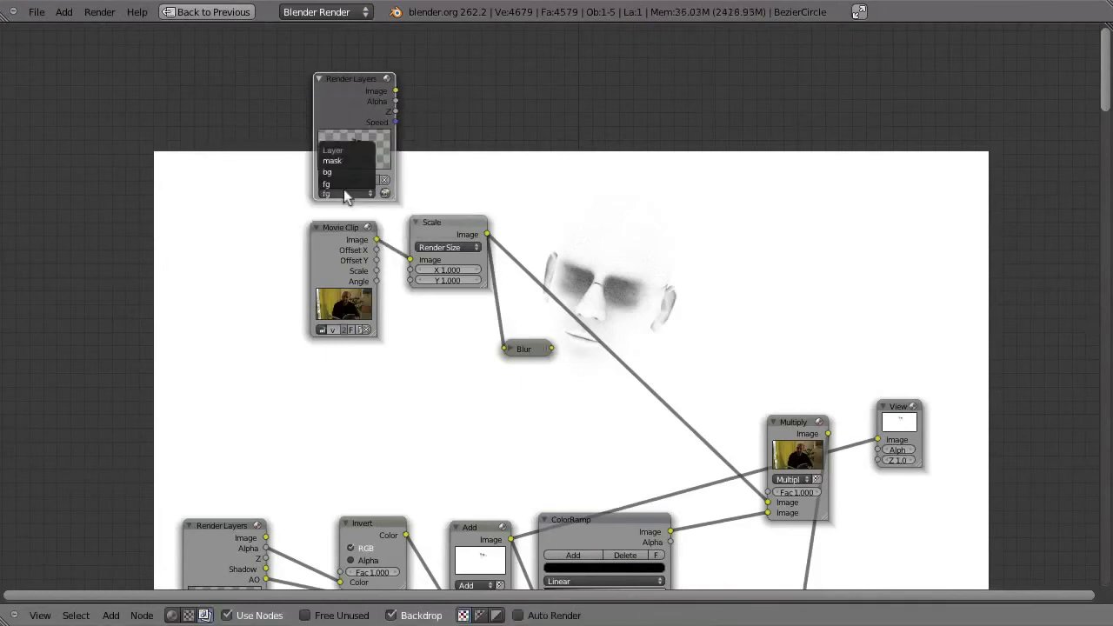
{"action": "left_click", "coordinate": [344, 161]}
{"action": "left_click_drag", "start_coordinate": [339, 149], "coordinate": [247, 146]}
{"action": "left_click", "coordinate": [247, 146], "text": "ctrl+shift"}
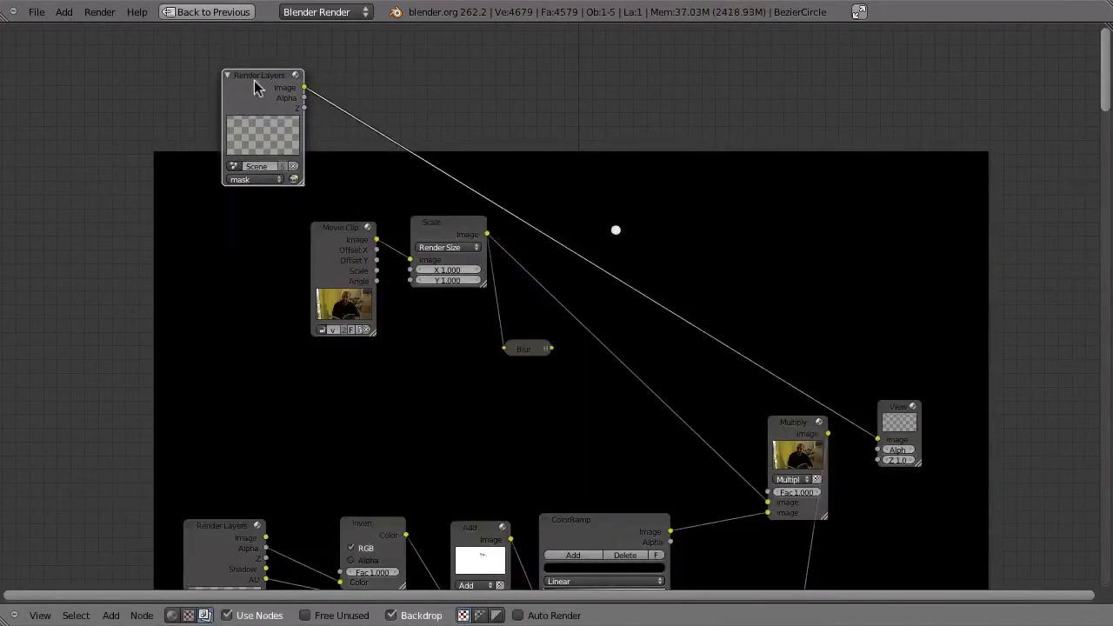
{"action": "middle_click_drag", "start_coordinate": [669, 240], "coordinate": [535, 311]}
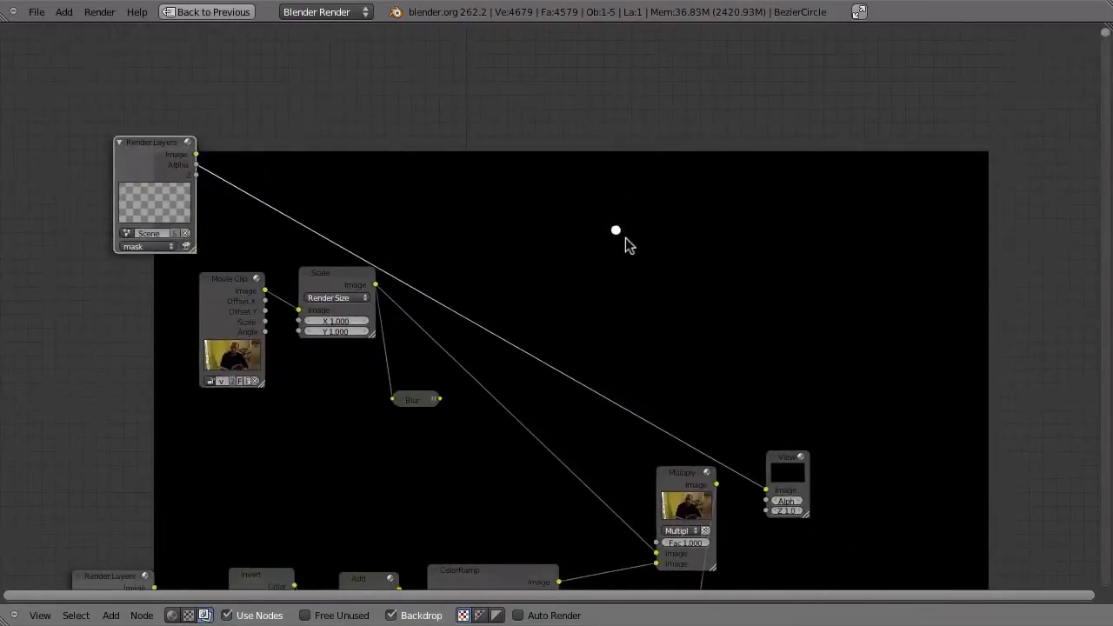
Preview the Blur node, add a Mix node beside it, and connect the Scale node's image to the Mix node's first image input
{"action": "left_click", "coordinate": [418, 402], "text": "ctrl+shift"}
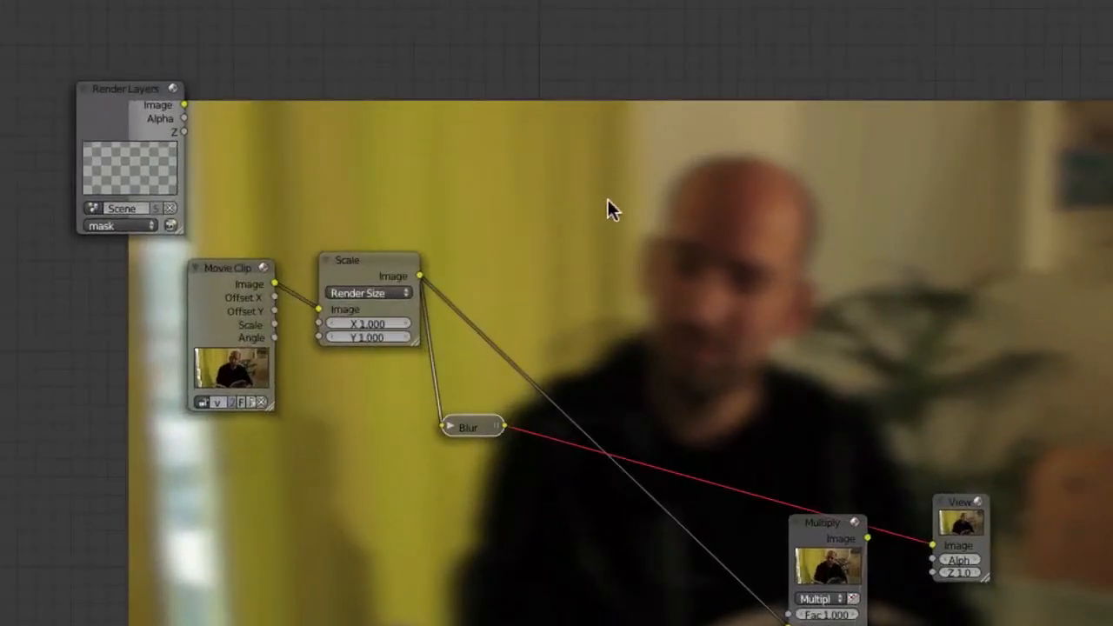
{"action": "key", "text": "shift+a"}
{"action": "mouse_move", "coordinate": [541, 268]}
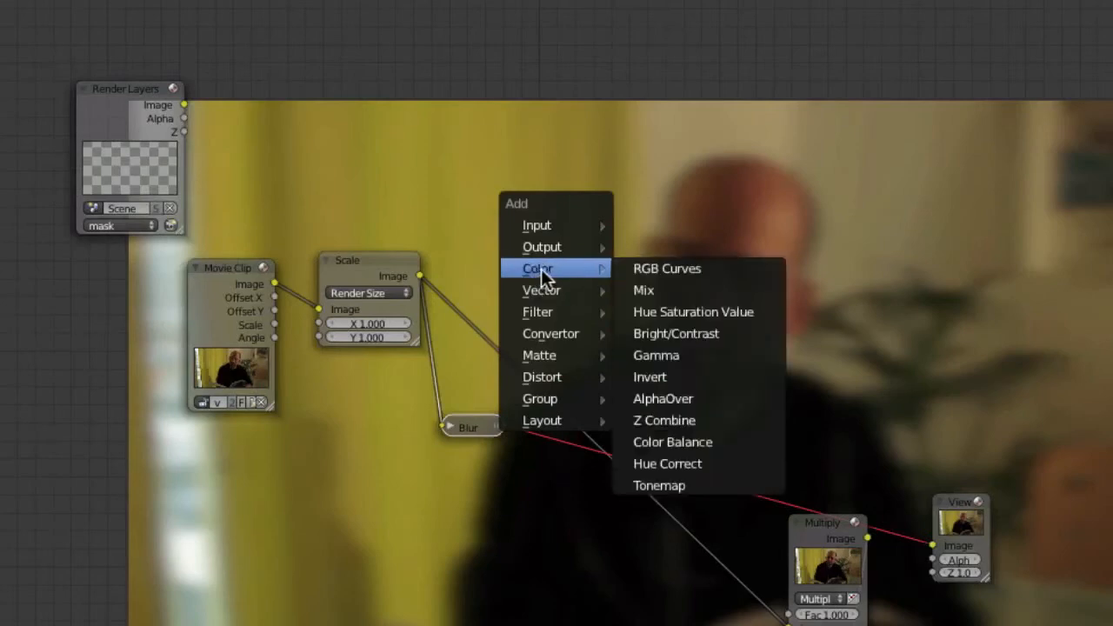
{"action": "left_click", "coordinate": [669, 291]}
{"action": "left_click", "coordinate": [698, 221]}
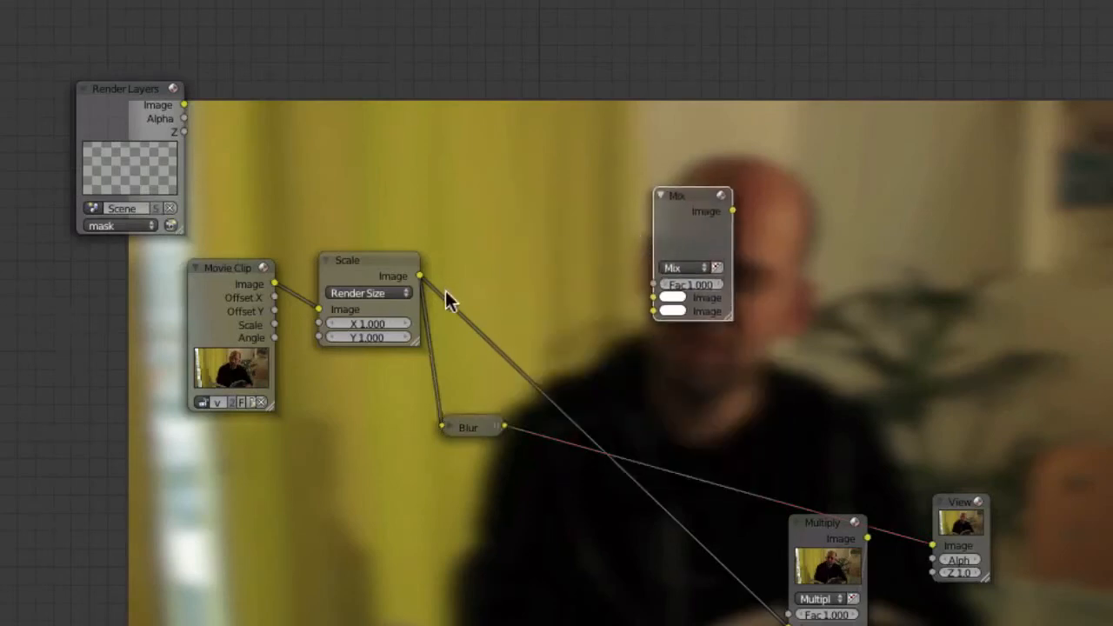
{"action": "left_click_drag", "start_coordinate": [420, 275], "coordinate": [653, 297]}
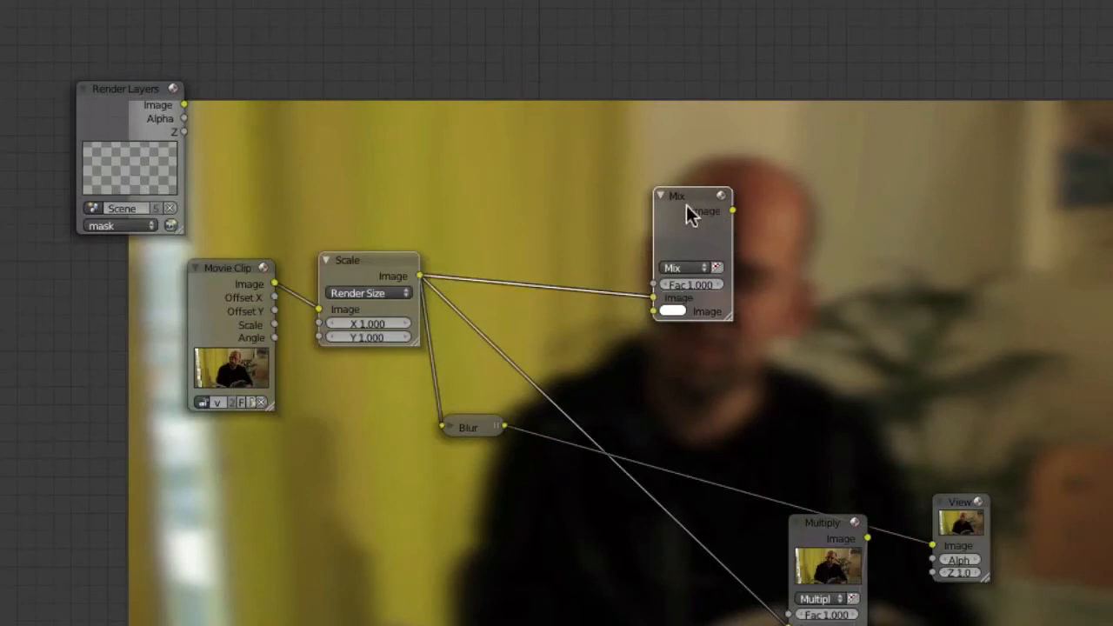
Connect the Blur node to the Mix node's second image input and the mask layer's alpha to its factor, tidying the node positions
{"action": "left_click_drag", "start_coordinate": [501, 427], "coordinate": [653, 313]}
{"action": "left_click_drag", "start_coordinate": [654, 243], "coordinate": [619, 284]}
{"action": "middle_click_drag", "start_coordinate": [859, 224], "coordinate": [740, 343]}
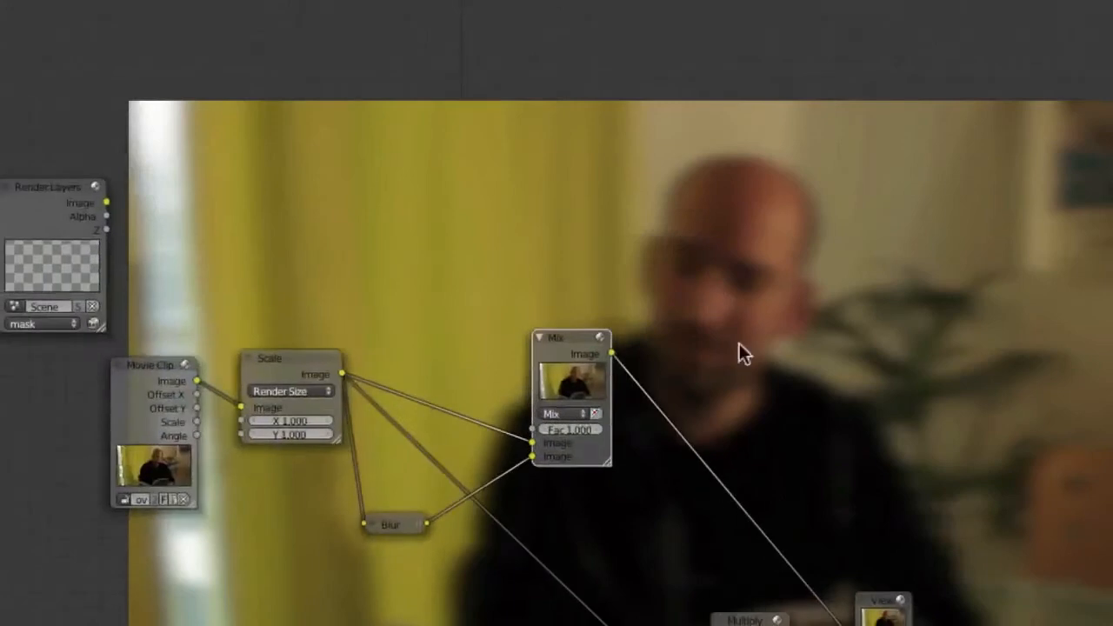
{"action": "left_click_drag", "start_coordinate": [555, 334], "coordinate": [581, 280]}
{"action": "left_click_drag", "start_coordinate": [385, 525], "coordinate": [423, 515]}
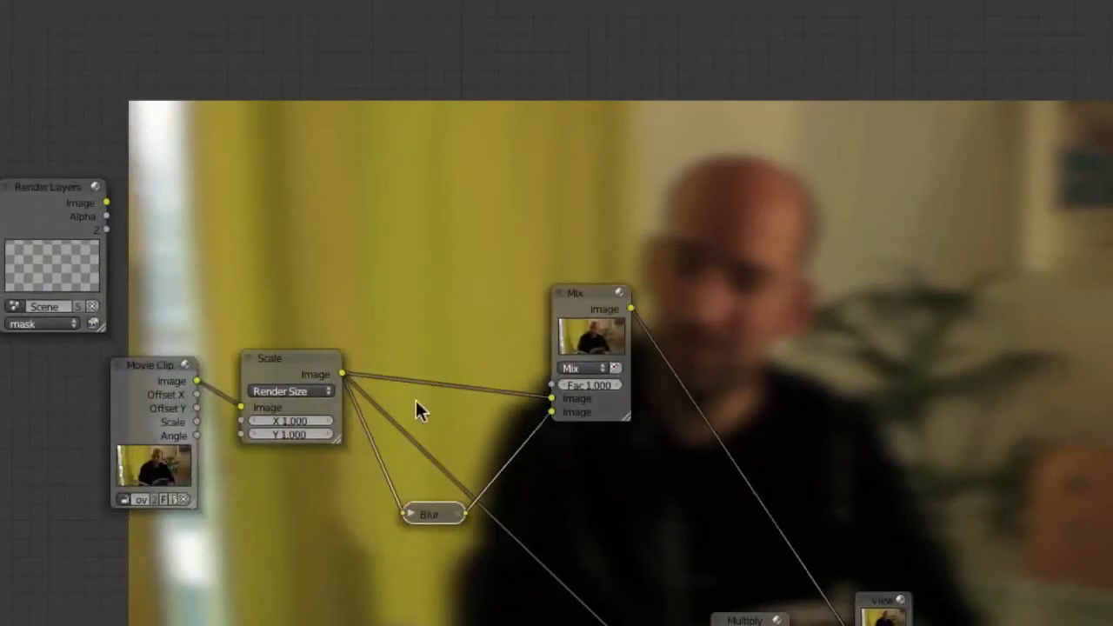
{"action": "left_click_drag", "start_coordinate": [107, 216], "coordinate": [551, 385]}
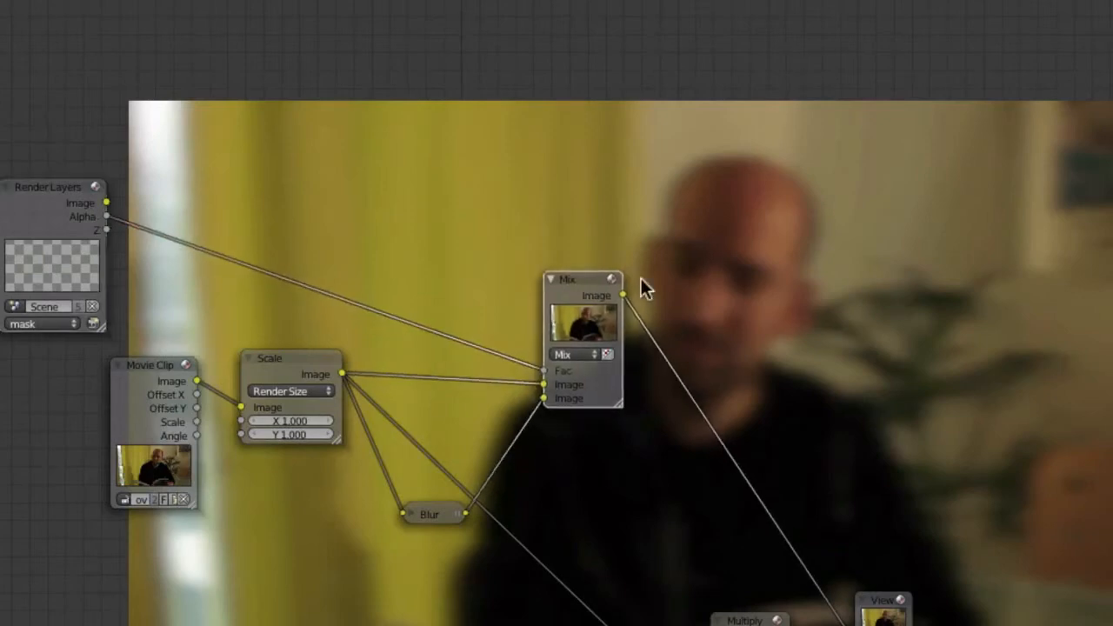
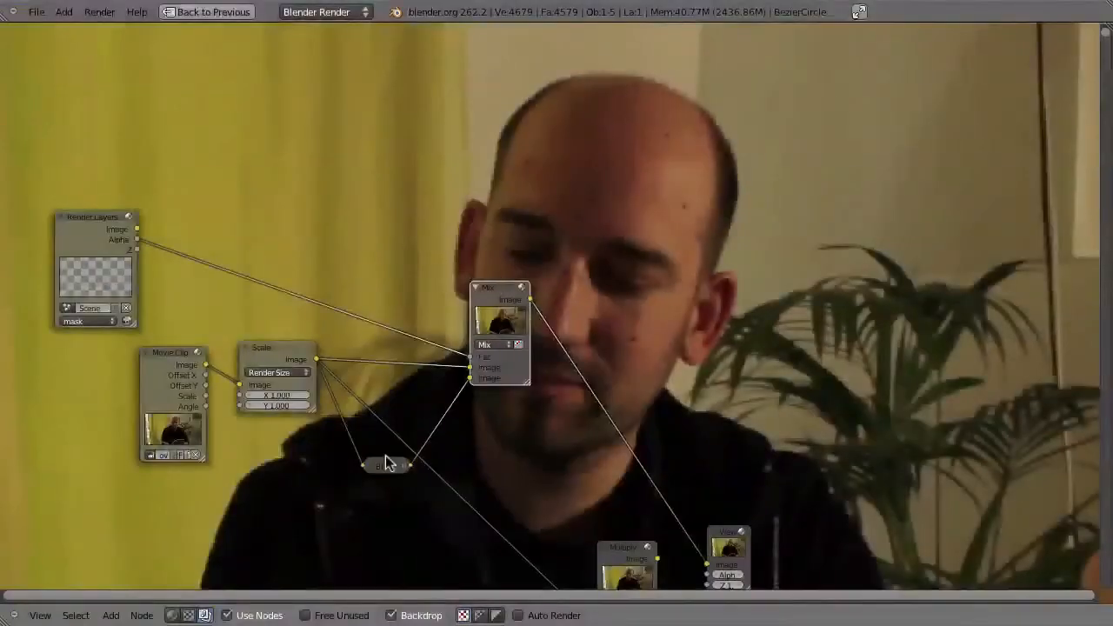
Duplicate the Blur node, insert it between the mask layer's alpha and the Mix factor, and set its X and Y blur to 0.5%
{"action": "left_click", "coordinate": [383, 468]}
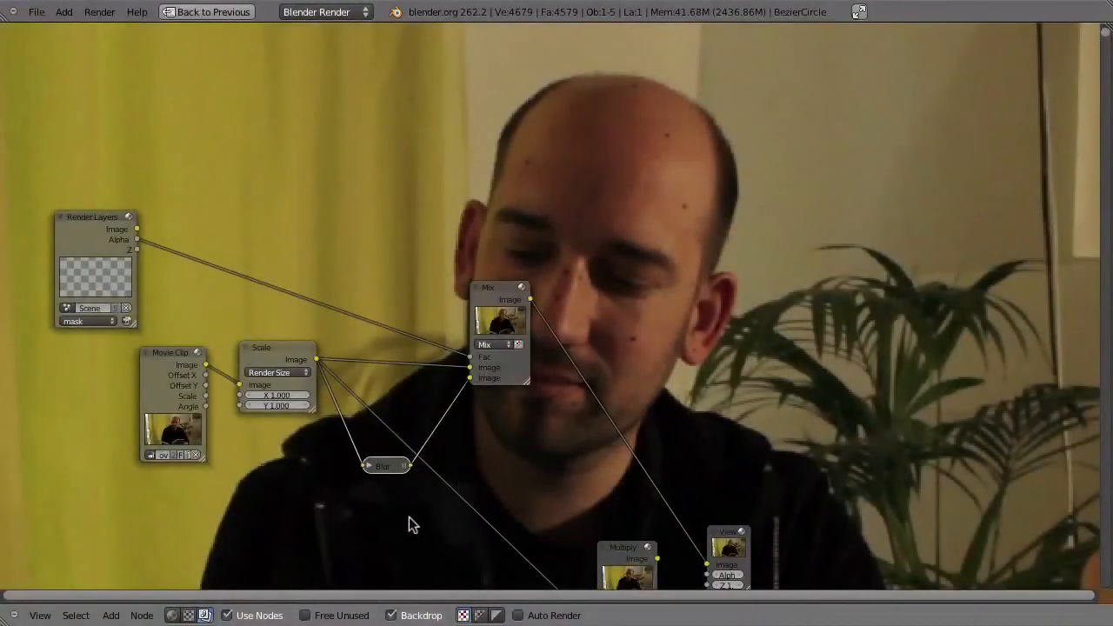
{"action": "key", "text": "shift+d"}
{"action": "left_click", "coordinate": [201, 346]}
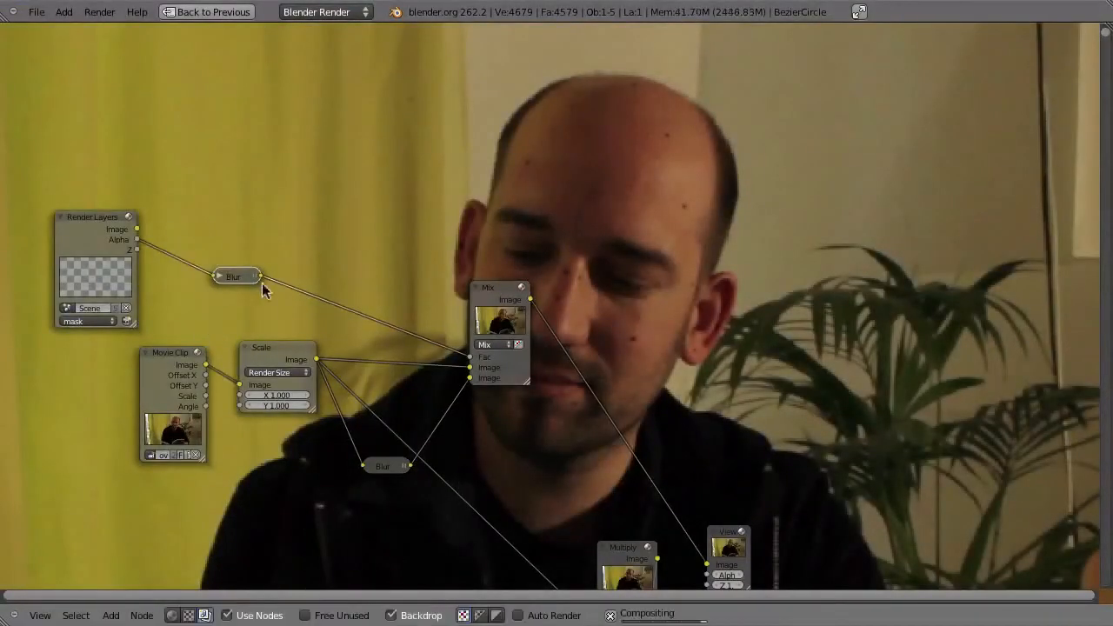
{"action": "key", "text": "h"}
{"action": "left_click_drag", "start_coordinate": [244, 275], "coordinate": [261, 162]}
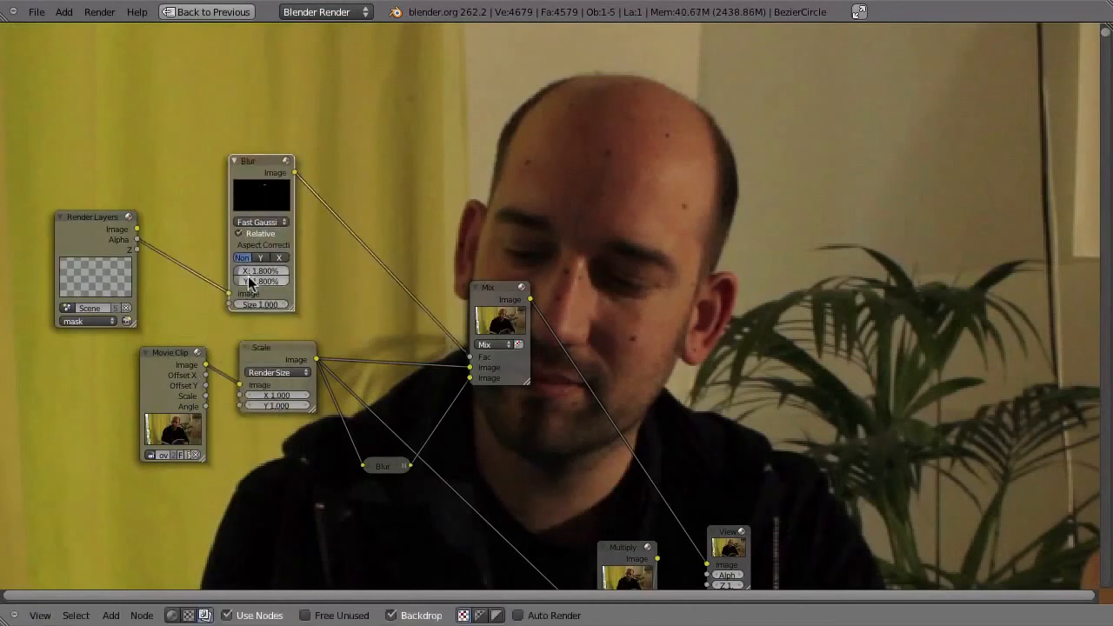
{"action": "left_click", "coordinate": [242, 271]}
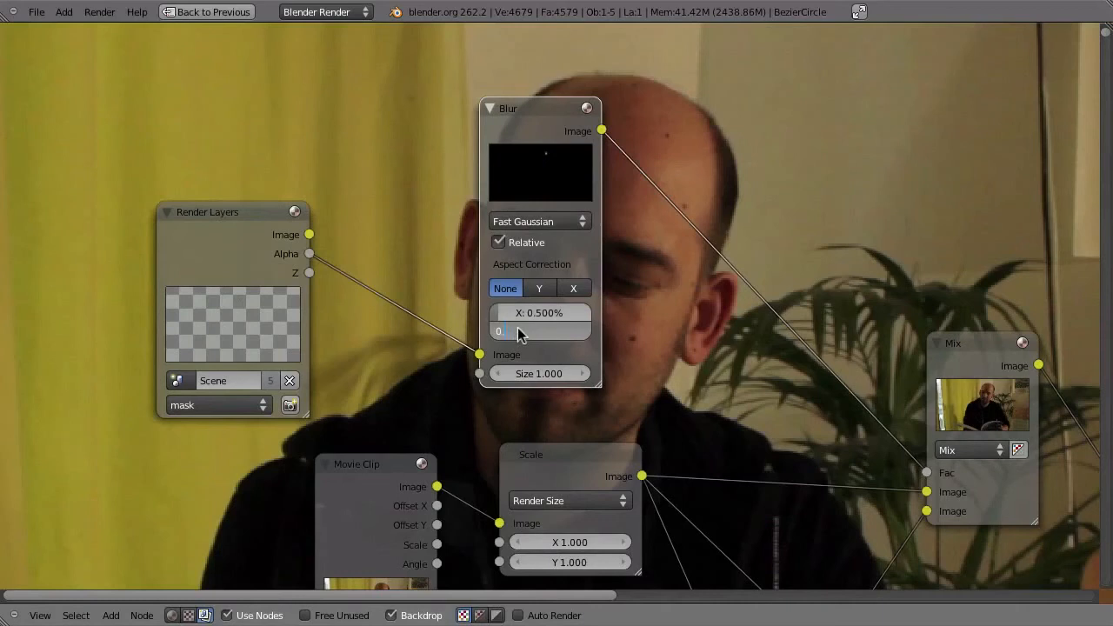
{"action": "key", "text": "Return"}
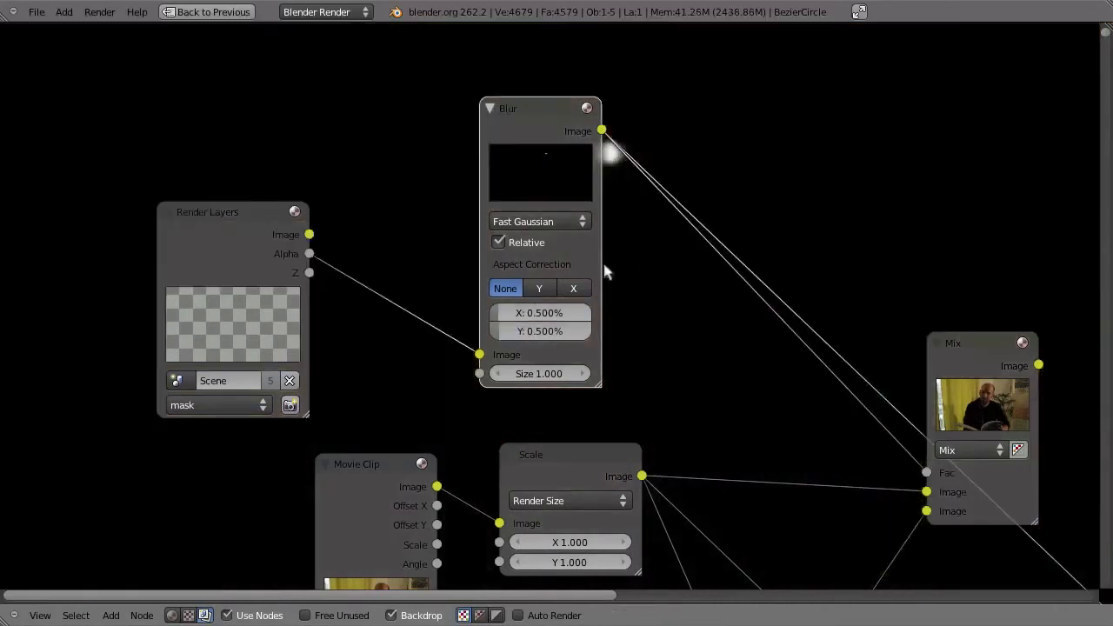
Examine the previewed blurred mask and check the render resolution in the scene's Dimensions settings
{"action": "middle_click_drag", "start_coordinate": [606, 266], "coordinate": [445, 308]}
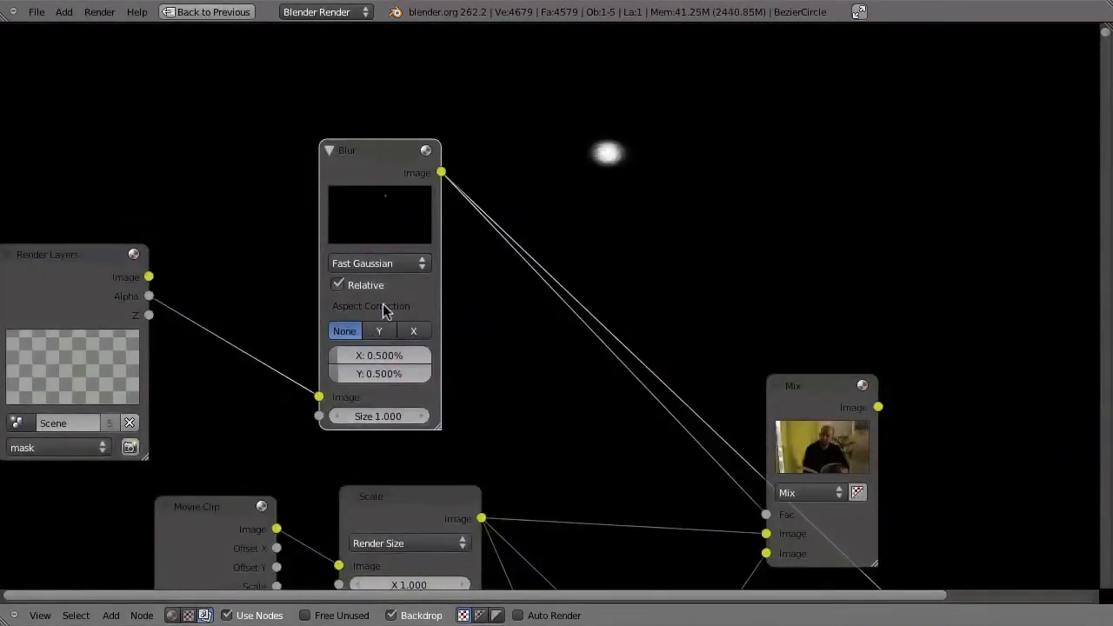
{"action": "key", "text": "ctrl+Up"}
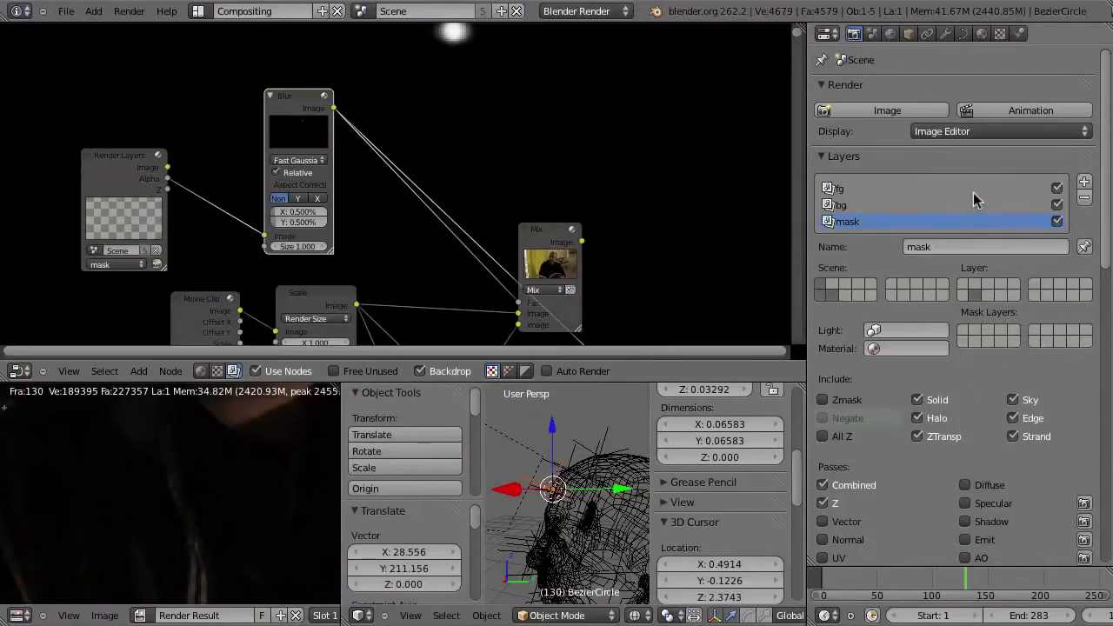
{"action": "left_click", "coordinate": [825, 157]}
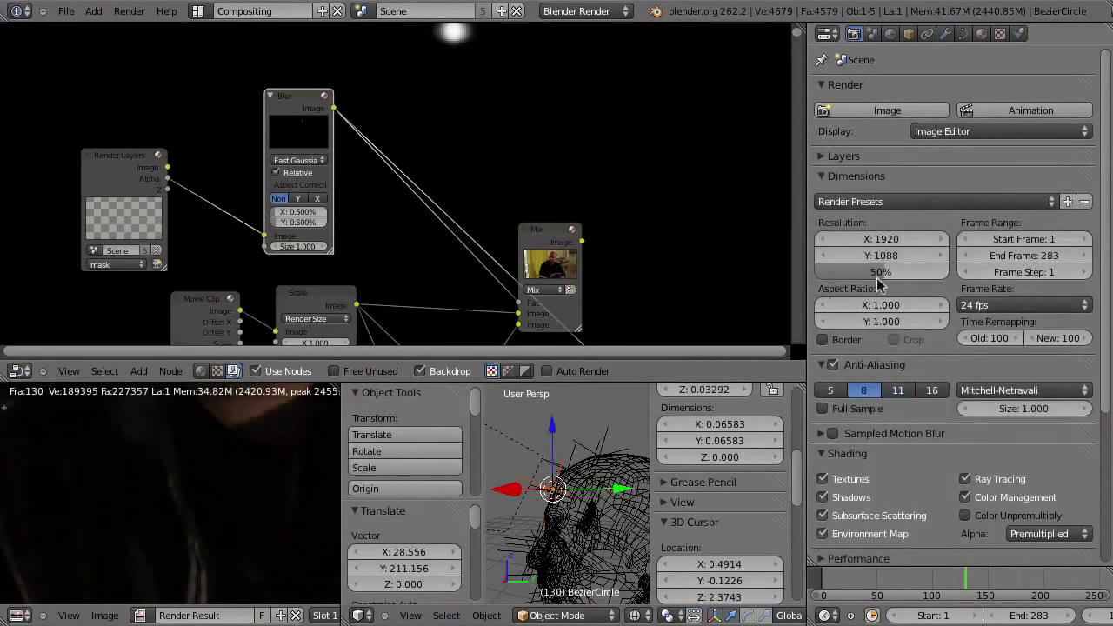
{"action": "key", "text": "ctrl+Up"}
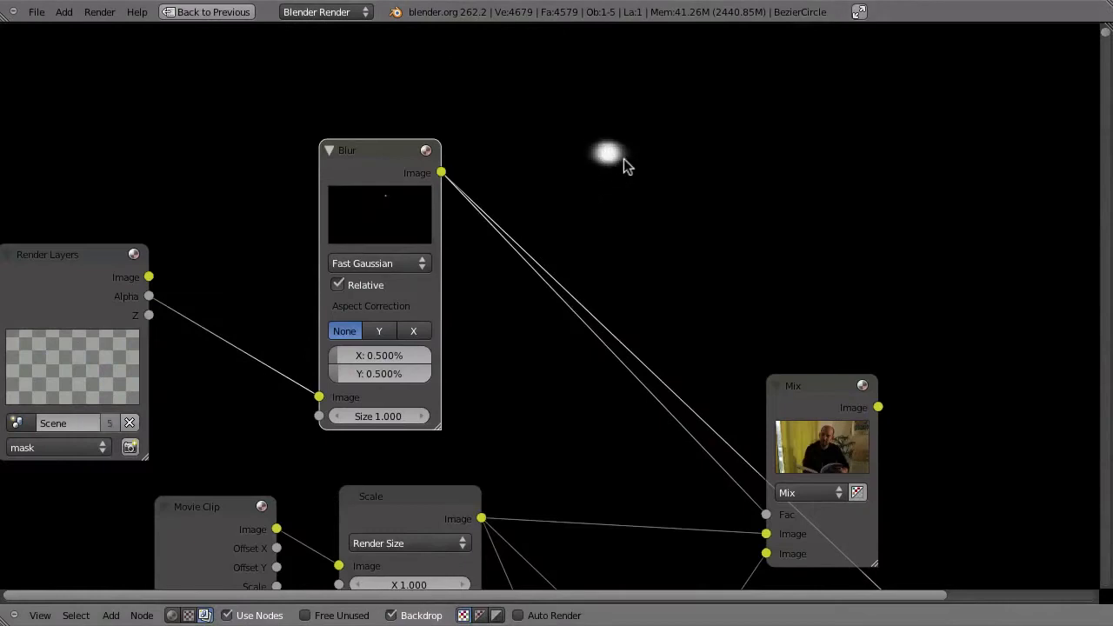
{"action": "middle_click_drag", "start_coordinate": [643, 330], "coordinate": [612, 298]}
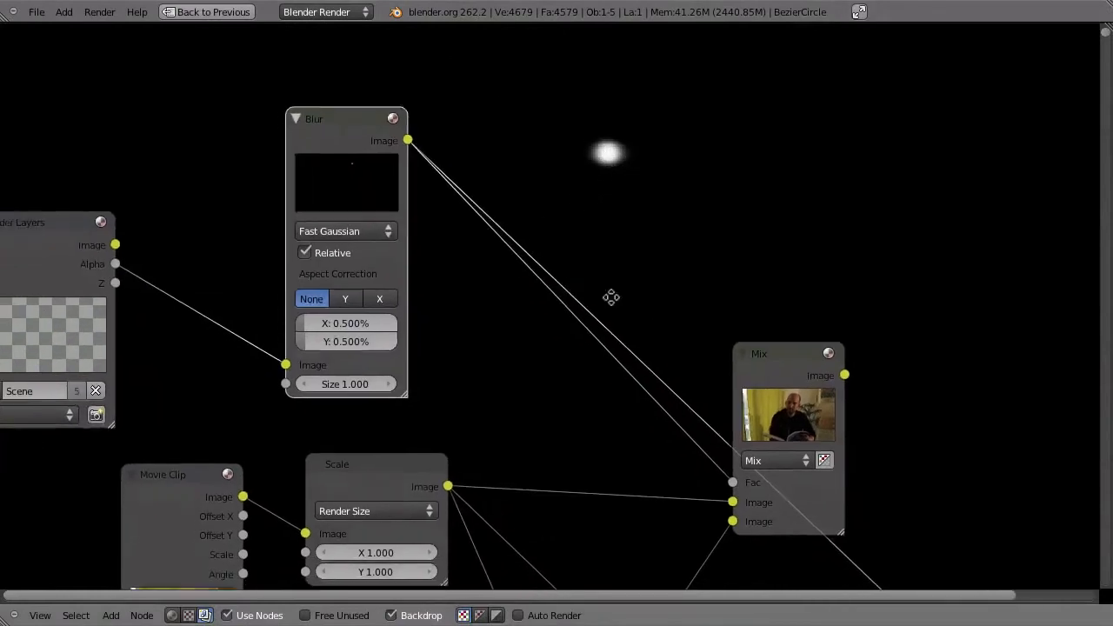
Collapse the mask's Blur node, move it between the mask layer and the Mix node, and preview the Mix result
{"action": "left_click", "coordinate": [300, 119]}
{"action": "left_click_drag", "start_coordinate": [300, 119], "coordinate": [285, 310]}
{"action": "middle_click_drag", "start_coordinate": [785, 351], "coordinate": [788, 351]}
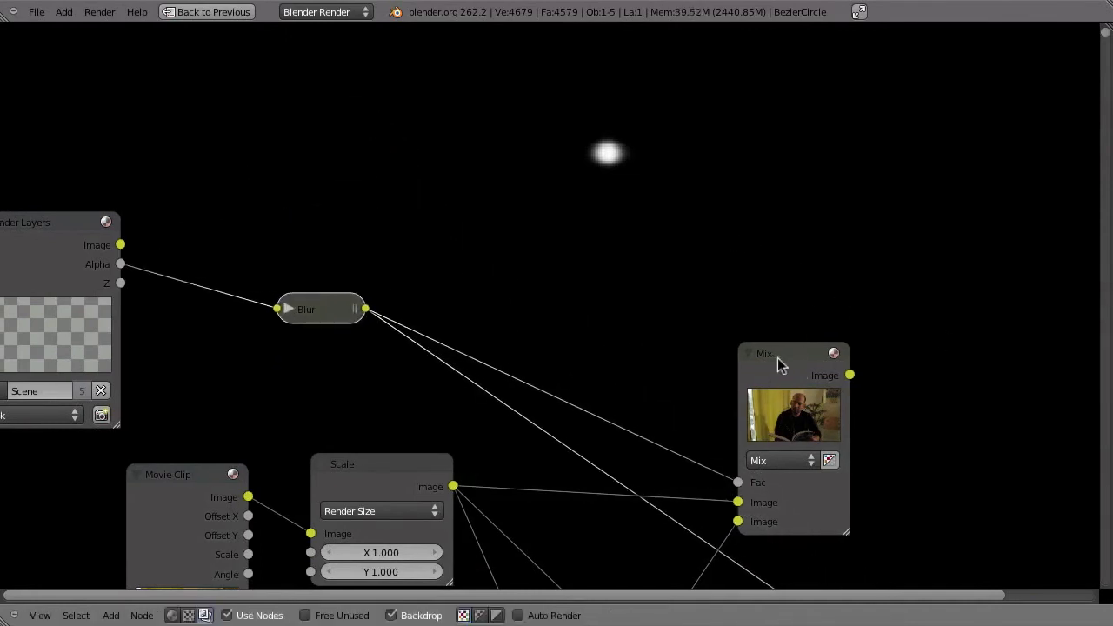
{"action": "left_click", "coordinate": [818, 385], "text": "ctrl+shift"}
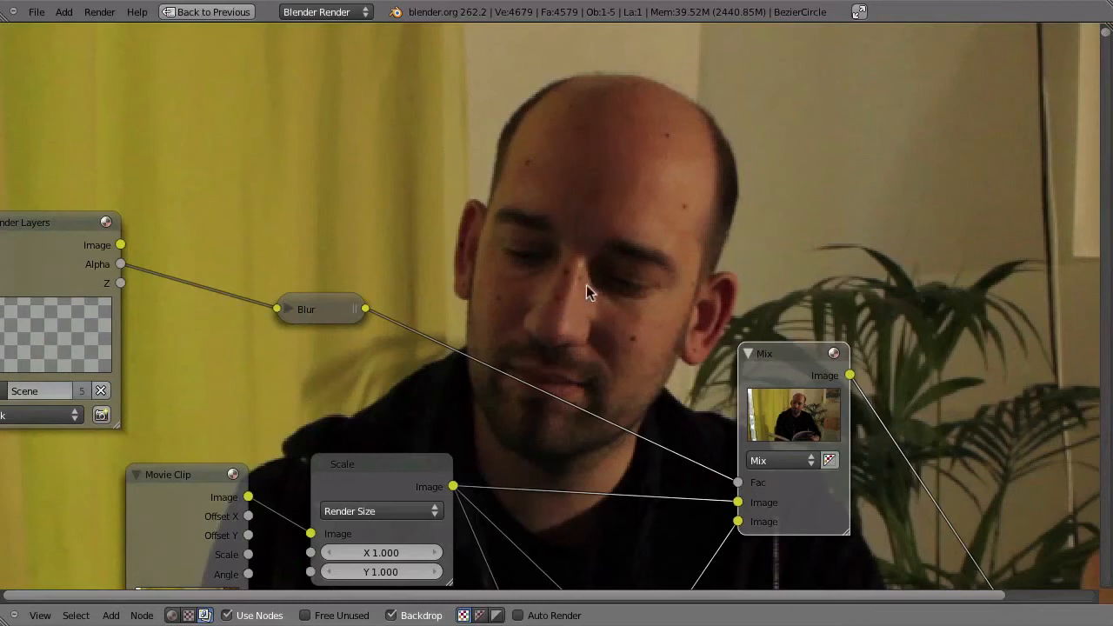
{"action": "left_click_drag", "start_coordinate": [318, 306], "coordinate": [366, 269]}
{"action": "left_click_drag", "start_coordinate": [750, 372], "coordinate": [754, 366]}
{"action": "middle_click_drag", "start_coordinate": [641, 352], "coordinate": [562, 468]}
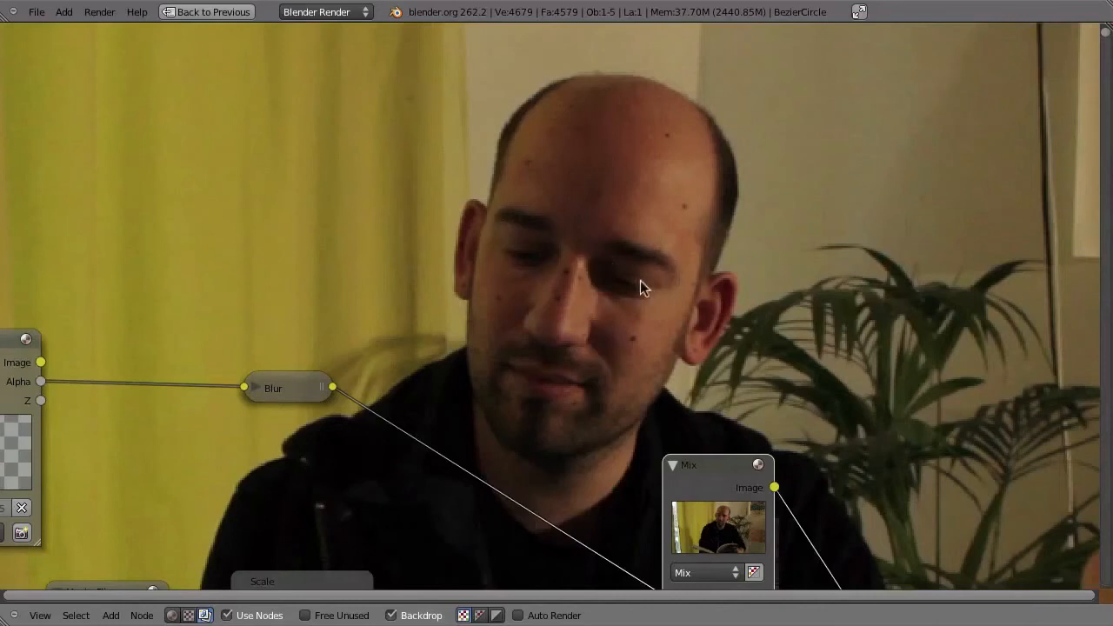
Enlarge the 3D view around the forehead circle and play the animation to check how the circle follows the head
{"action": "key", "text": "shift+space"}
{"action": "key", "text": "shift+space"}
{"action": "middle_click_drag", "start_coordinate": [608, 511], "coordinate": [411, 346]}
{"action": "scroll", "coordinate": [519, 352], "scroll_direction": "up", "scroll_amount": 6}
{"action": "scroll", "coordinate": [514, 360], "scroll_direction": "down", "scroll_amount": 6}
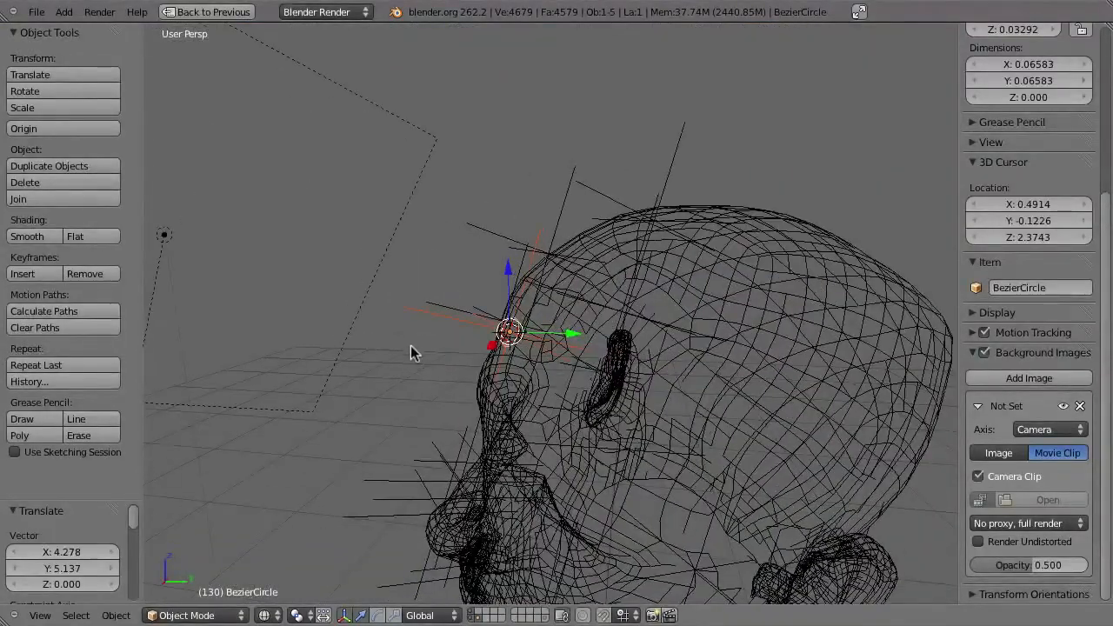
{"action": "key", "text": "alt+a"}
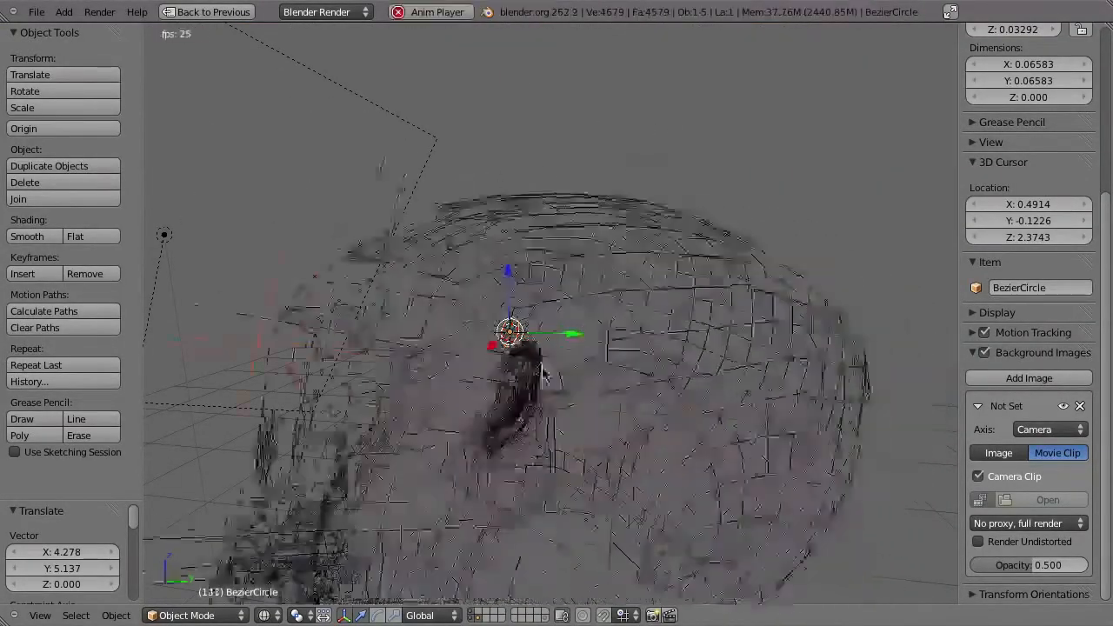
{"action": "key", "text": "Escape"}
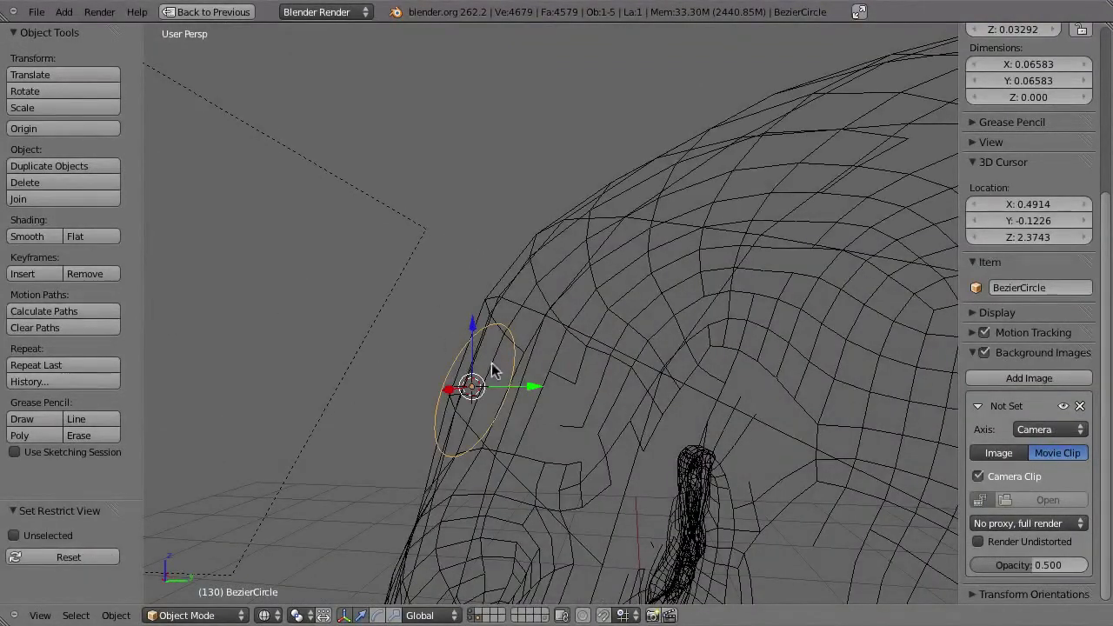
Parent the forehead circle to the head object, play the animation, and unhide the hidden objects
{"action": "right_click", "coordinate": [546, 323], "text": "shift"}
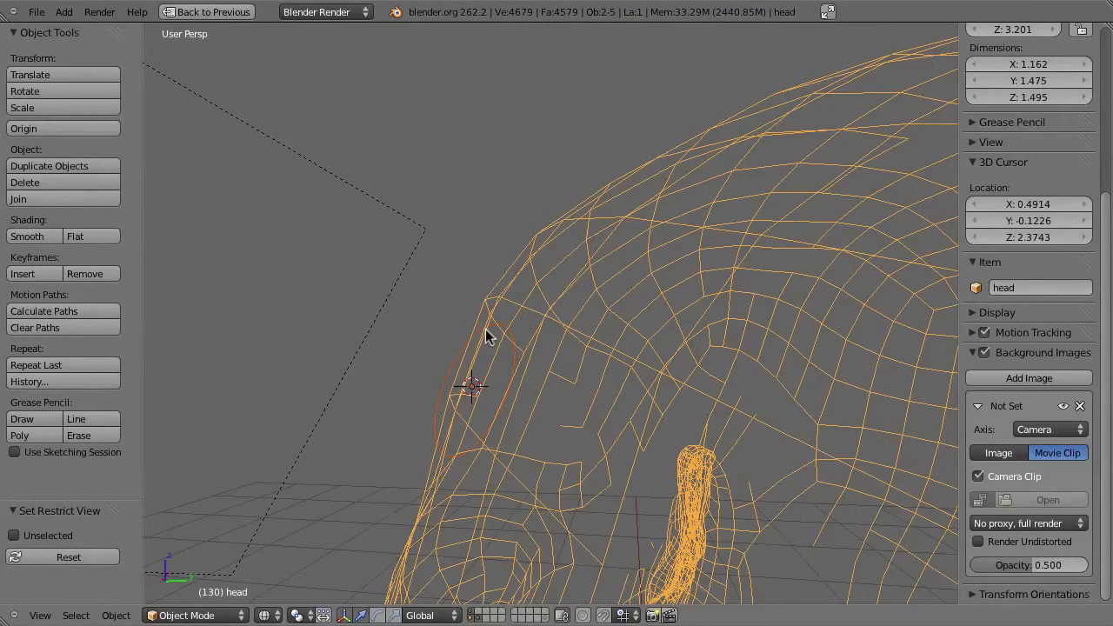
{"action": "key", "text": "ctrl+p"}
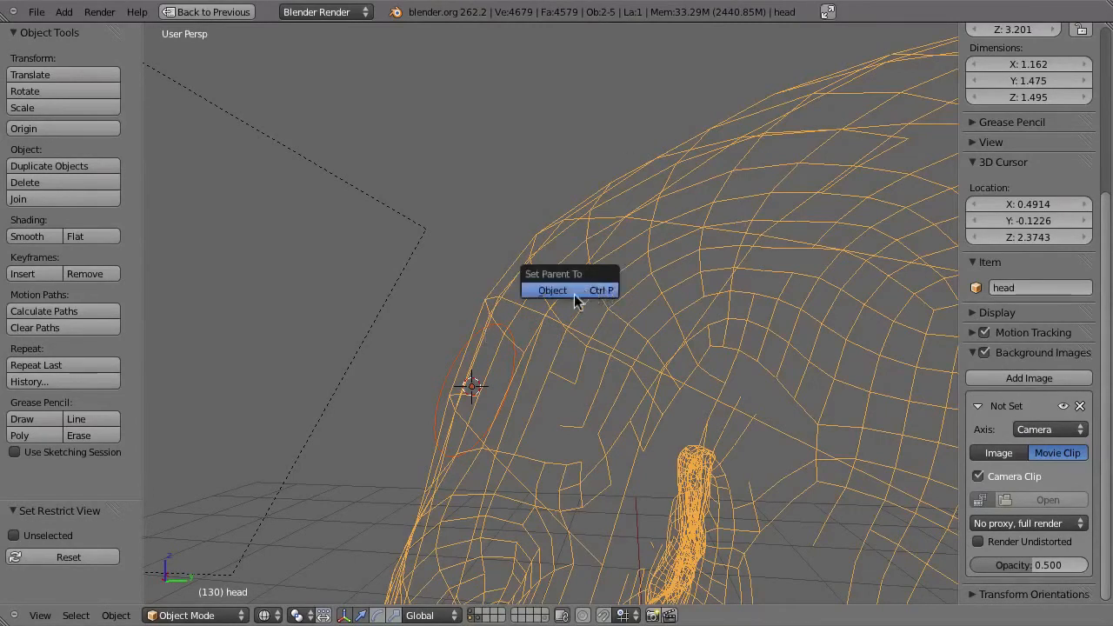
{"action": "left_click", "coordinate": [573, 290]}
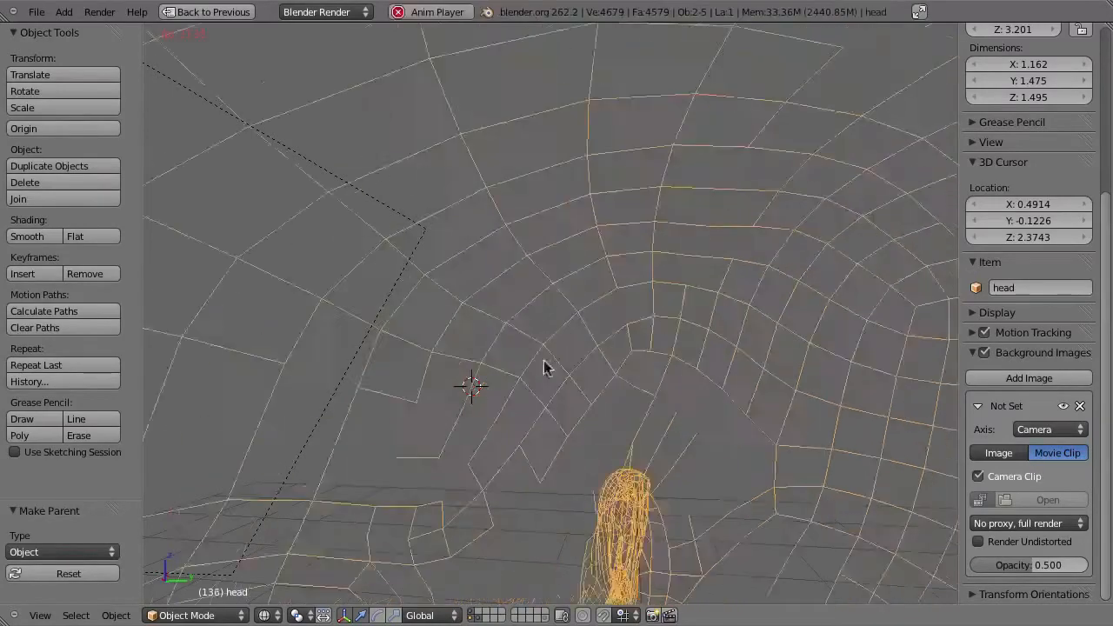
{"action": "key", "text": "alt+h"}
Select the circle and, in camera view, place a linked duplicate over another upper forehead marker, scaled to about 0.814
{"action": "scroll", "coordinate": [501, 369], "scroll_direction": "down", "scroll_amount": 6}
{"action": "middle_click_drag", "start_coordinate": [515, 377], "coordinate": [470, 329]}
{"action": "scroll", "coordinate": [470, 331], "scroll_direction": "up", "scroll_amount": 8}
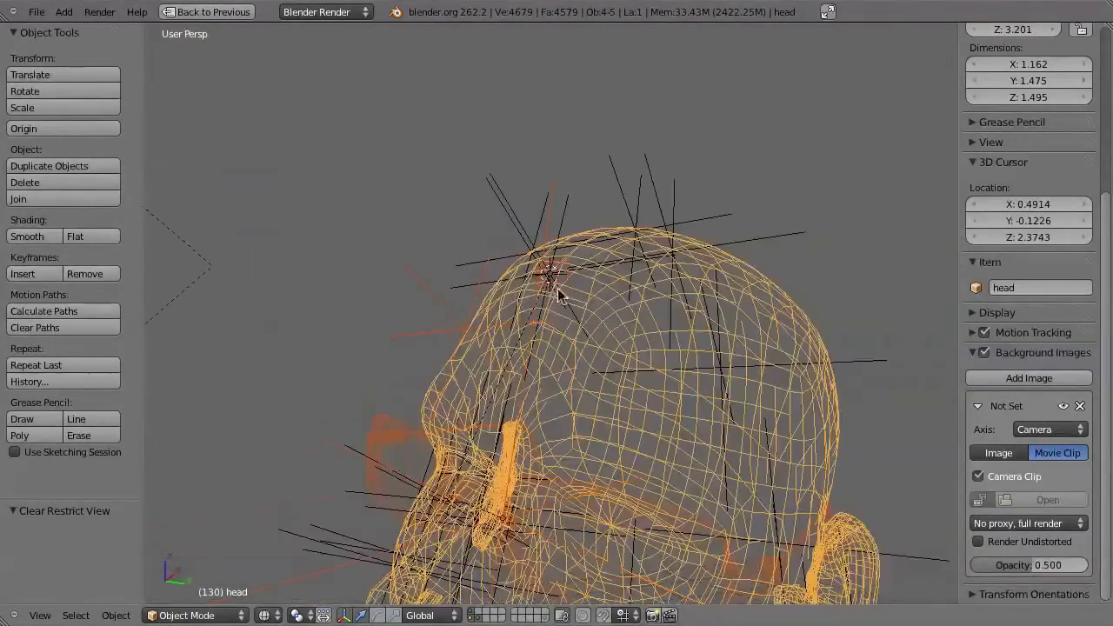
{"action": "right_click", "coordinate": [560, 260]}
{"action": "scroll", "coordinate": [481, 340], "scroll_direction": "down", "scroll_amount": 3}
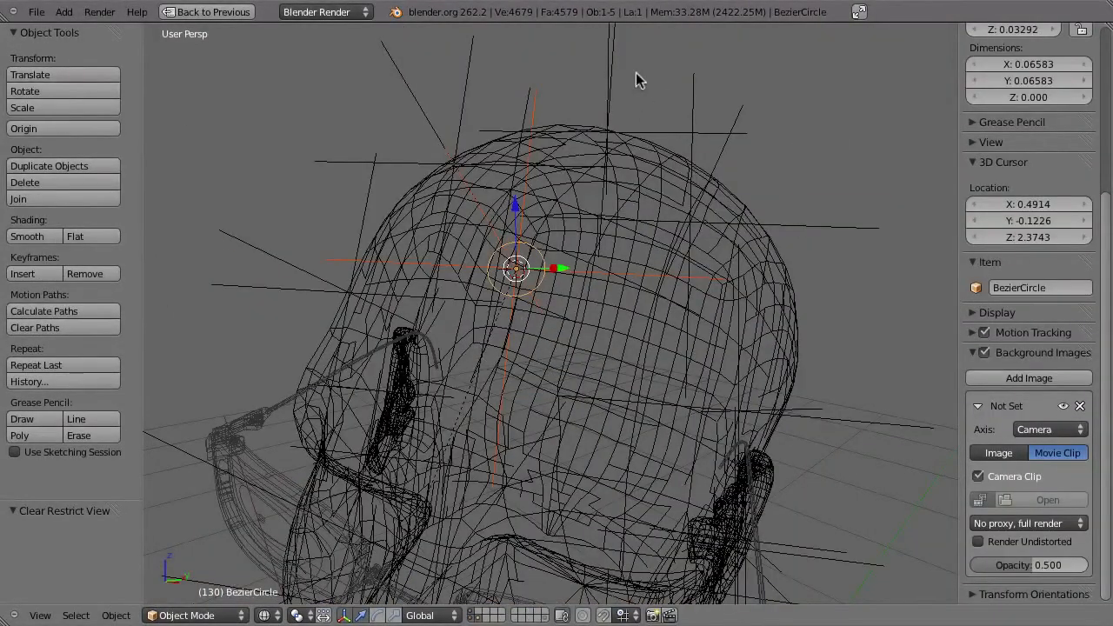
{"action": "key", "text": "KP_0"}
{"action": "middle_click_drag", "start_coordinate": [551, 189], "coordinate": [595, 314], "text": "shift"}
{"action": "key", "text": "alt+d"}
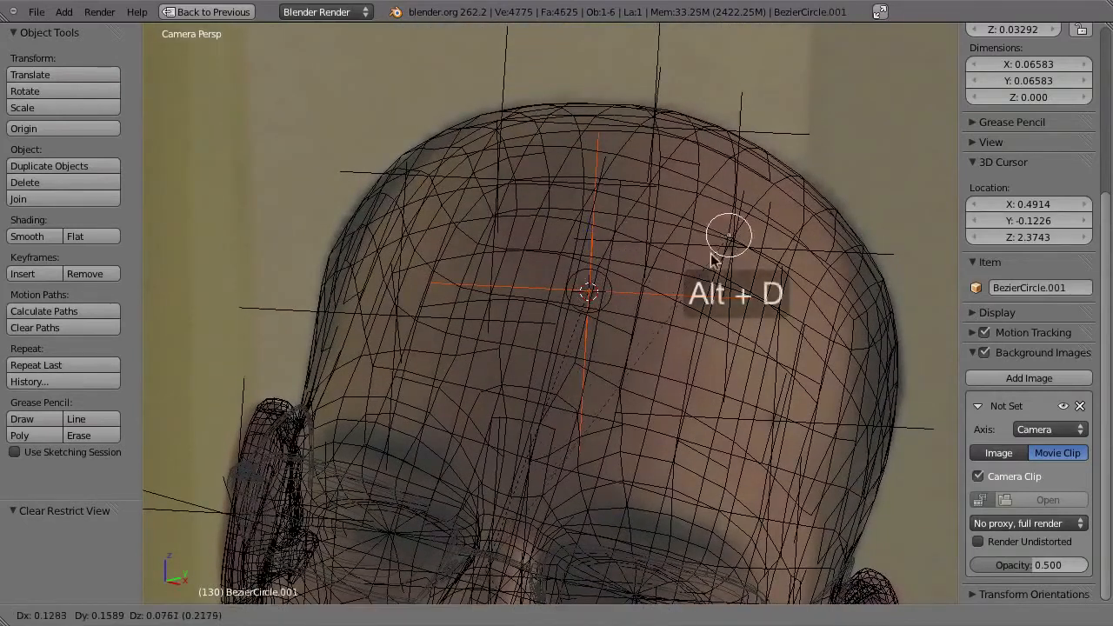
{"action": "left_click", "coordinate": [714, 271]}
{"action": "key", "text": "s"}
{"action": "left_click", "coordinate": [774, 297]}
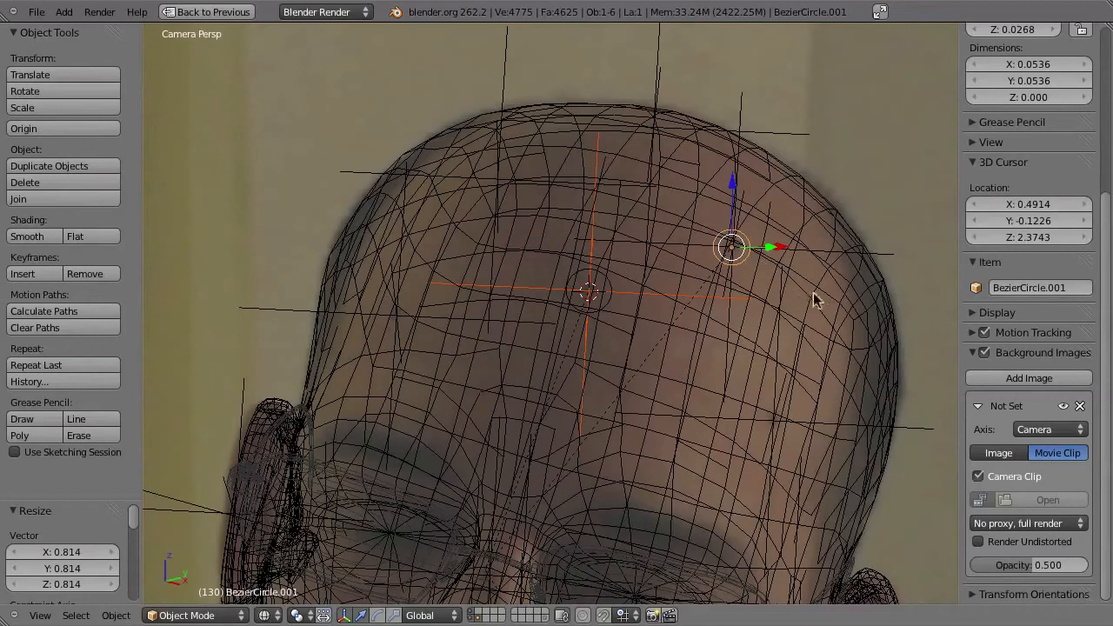
Place two more linked duplicates of the smaller circle over the remaining forehead markers
{"action": "key", "text": "shift+d"}
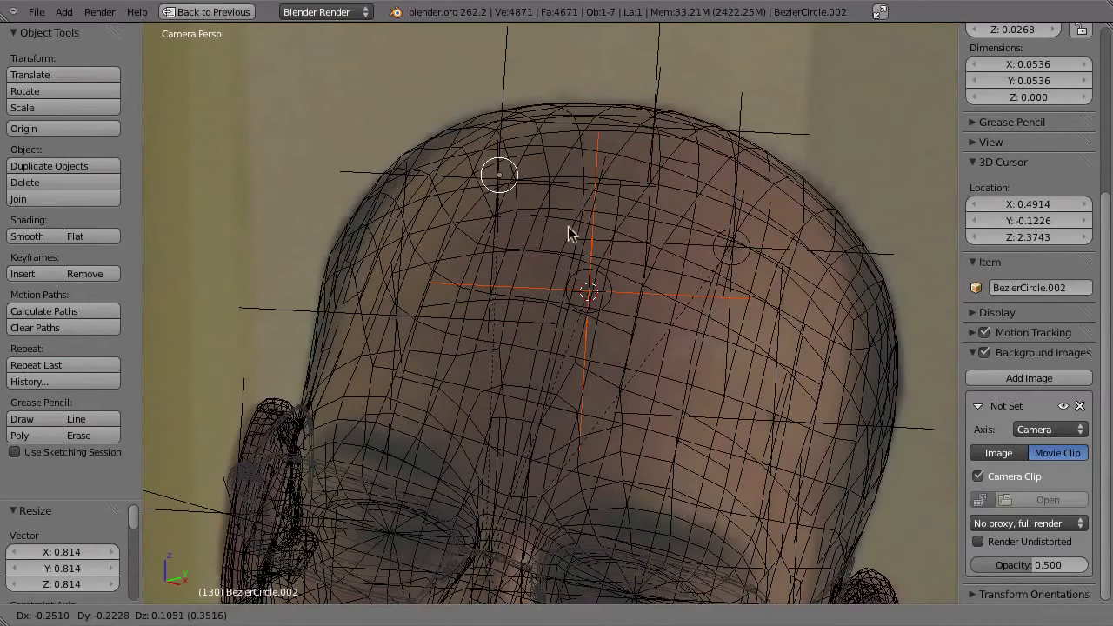
{"action": "left_click", "coordinate": [561, 233]}
{"action": "key", "text": "alt+d"}
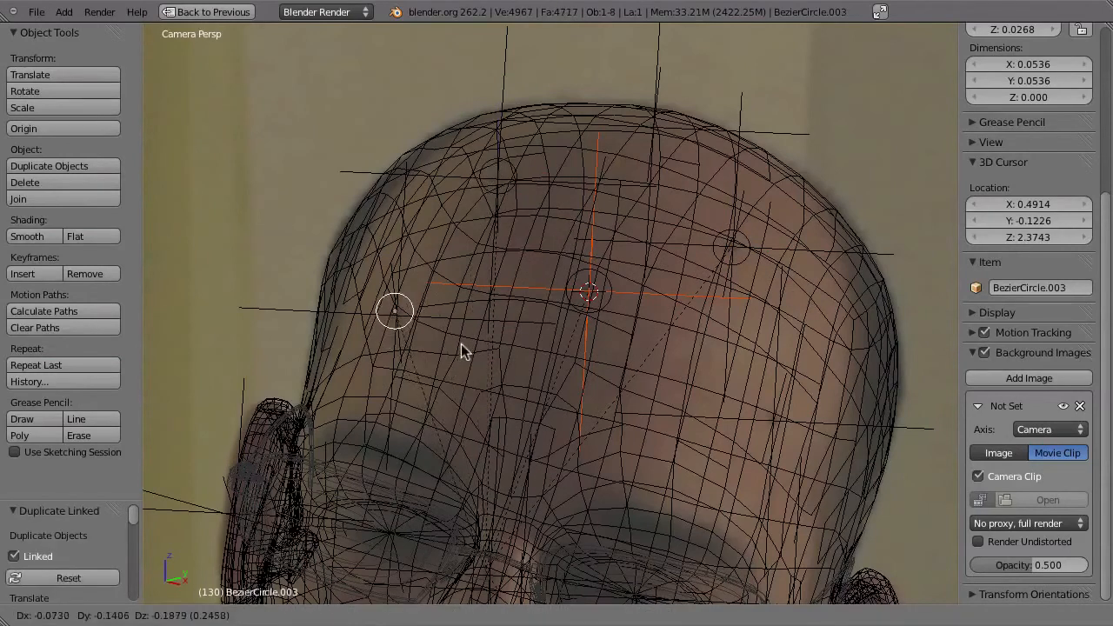
{"action": "left_click", "coordinate": [464, 350]}
Place four more linked duplicates of the circle over the markers on the nose and both cheeks
{"action": "middle_click_drag", "start_coordinate": [516, 351], "coordinate": [527, 224], "text": "shift"}
{"action": "key", "text": "alt+d"}
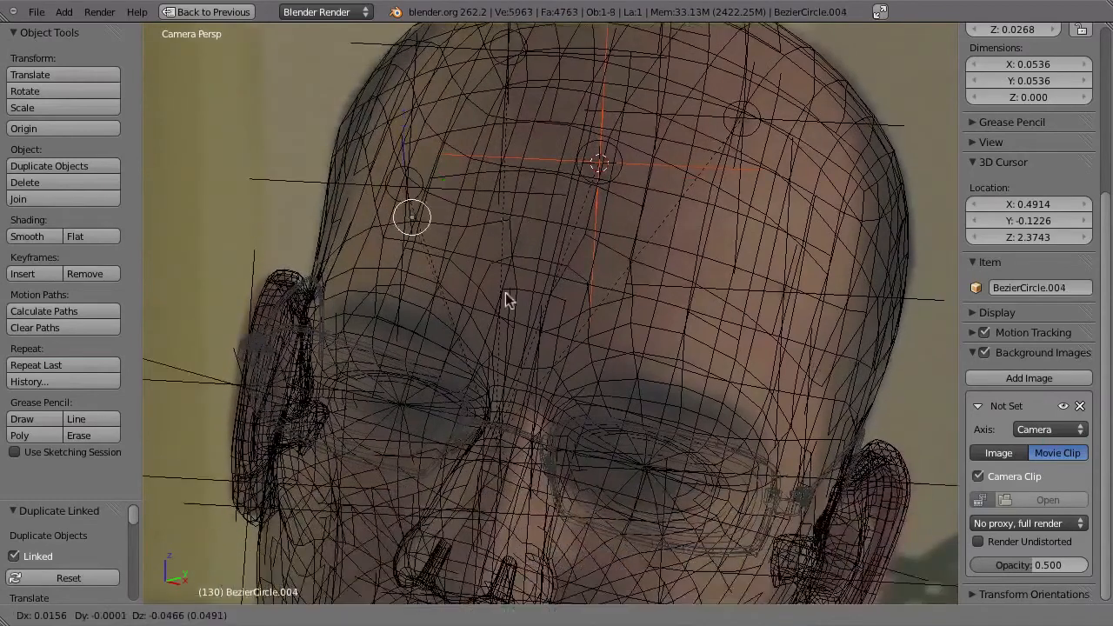
{"action": "left_click", "coordinate": [583, 485]}
{"action": "middle_click_drag", "start_coordinate": [583, 486], "coordinate": [543, 343], "text": "shift"}
{"action": "key", "text": "alt+d"}
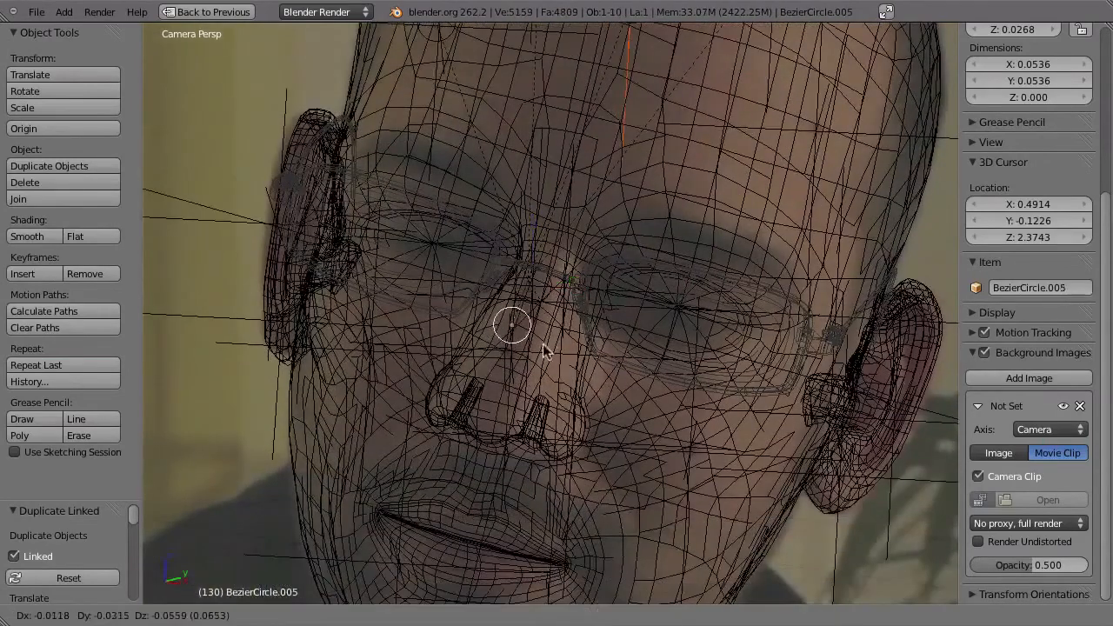
{"action": "left_click", "coordinate": [545, 364]}
{"action": "key", "text": "alt+d"}
{"action": "left_click", "coordinate": [758, 474]}
{"action": "key", "text": "alt+d"}
{"action": "left_click", "coordinate": [407, 369]}
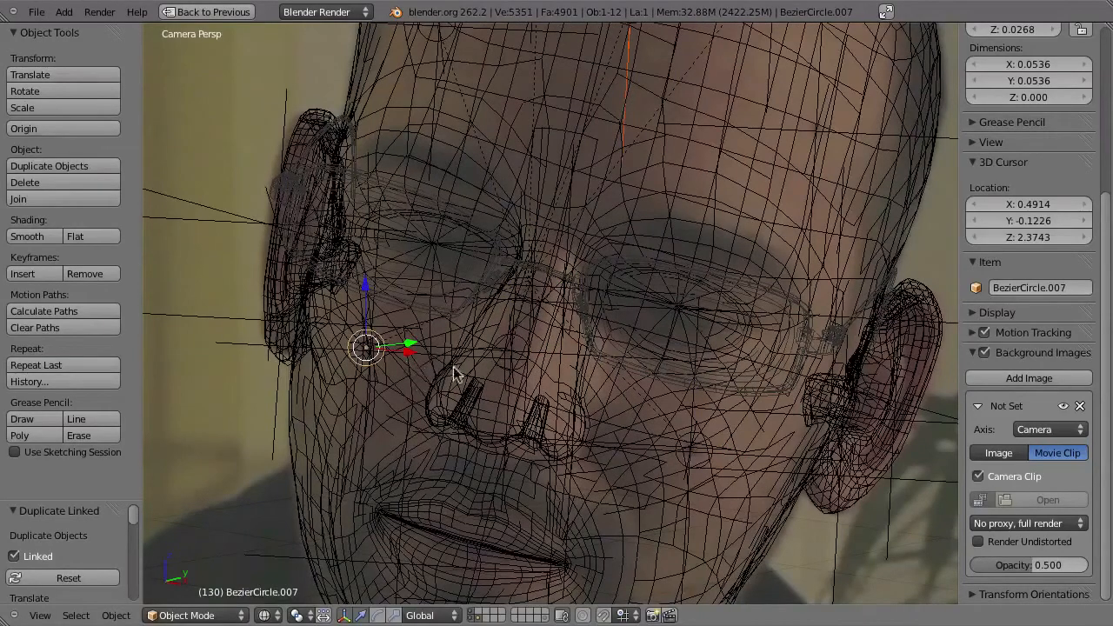
Leave the camera view and display the head and circles in solid shading near the forehead
{"action": "scroll", "coordinate": [626, 256], "scroll_direction": "down", "scroll_amount": 2}
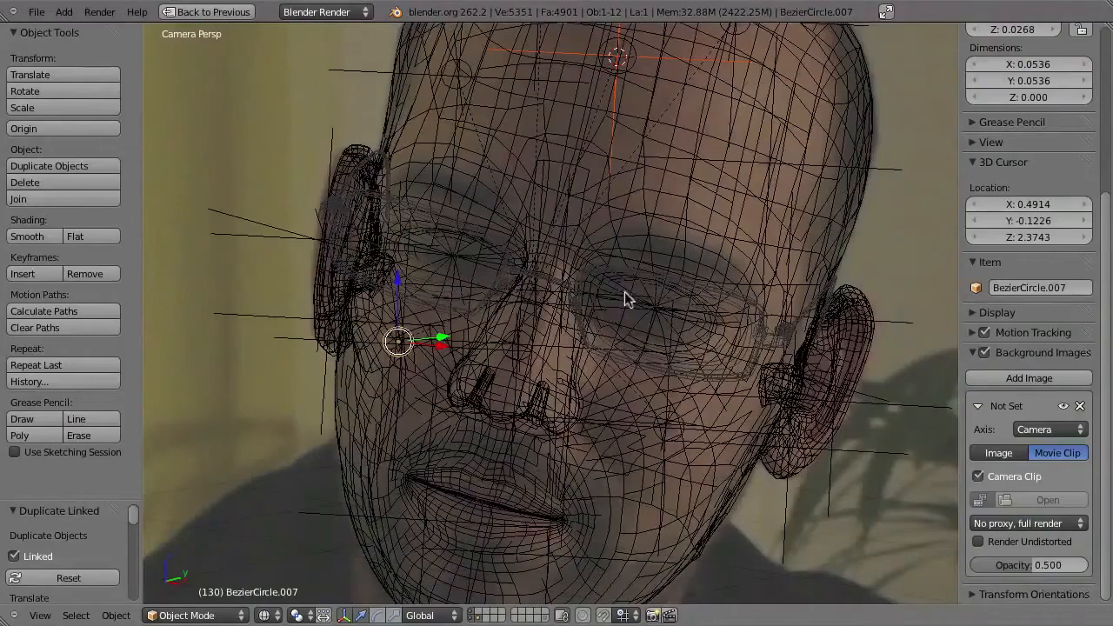
{"action": "scroll", "coordinate": [627, 287], "scroll_direction": "down", "scroll_amount": 1}
{"action": "middle_click_drag", "start_coordinate": [658, 207], "coordinate": [584, 322], "text": "shift"}
{"action": "middle_click_drag", "start_coordinate": [663, 334], "coordinate": [485, 308]}
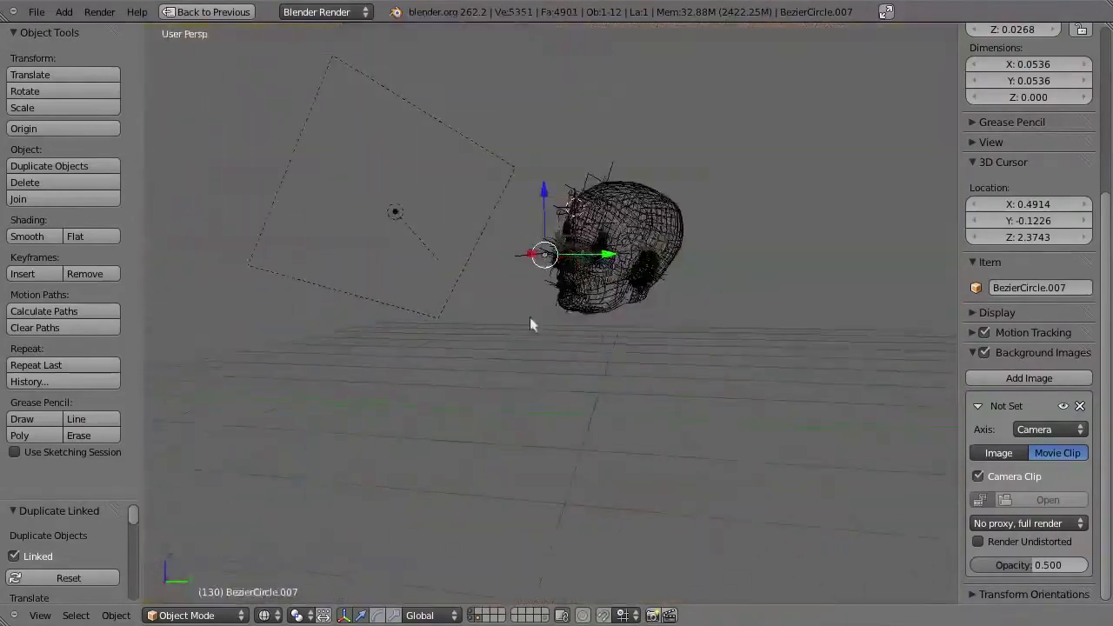
{"action": "scroll", "coordinate": [540, 235], "scroll_direction": "up", "scroll_amount": 8}
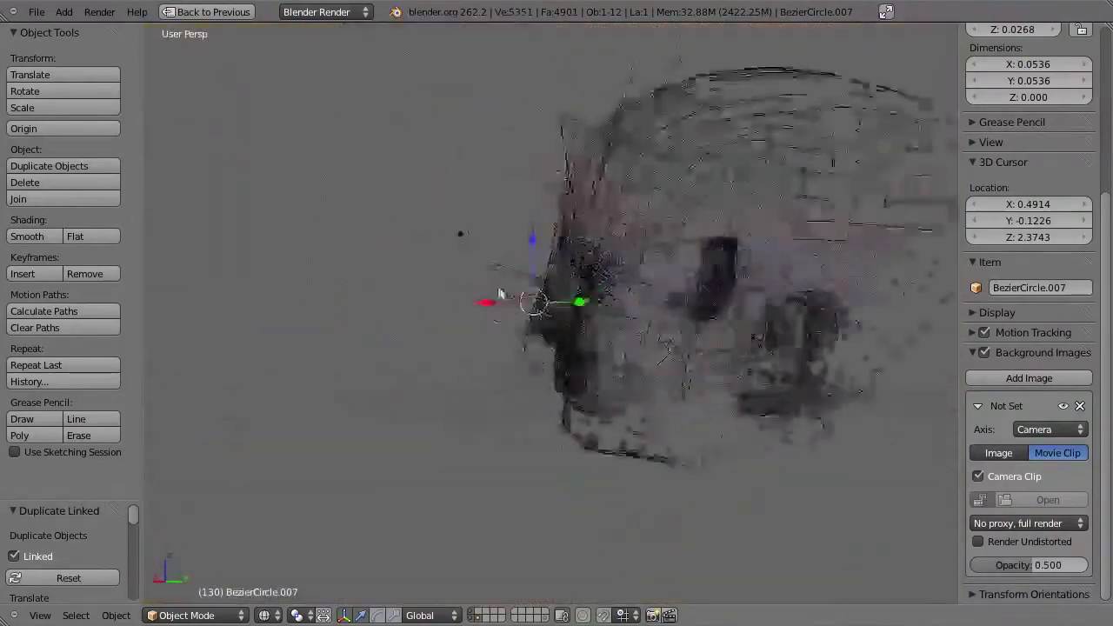
{"action": "mouse_move", "coordinate": [571, 201]}
{"action": "middle_mouse_down"}
{"action": "mouse_move", "coordinate": [651, 217]}
{"action": "mouse_move", "coordinate": [653, 233]}
{"action": "middle_mouse_up"}
{"action": "scroll", "coordinate": [588, 158], "scroll_direction": "up", "scroll_amount": 2}
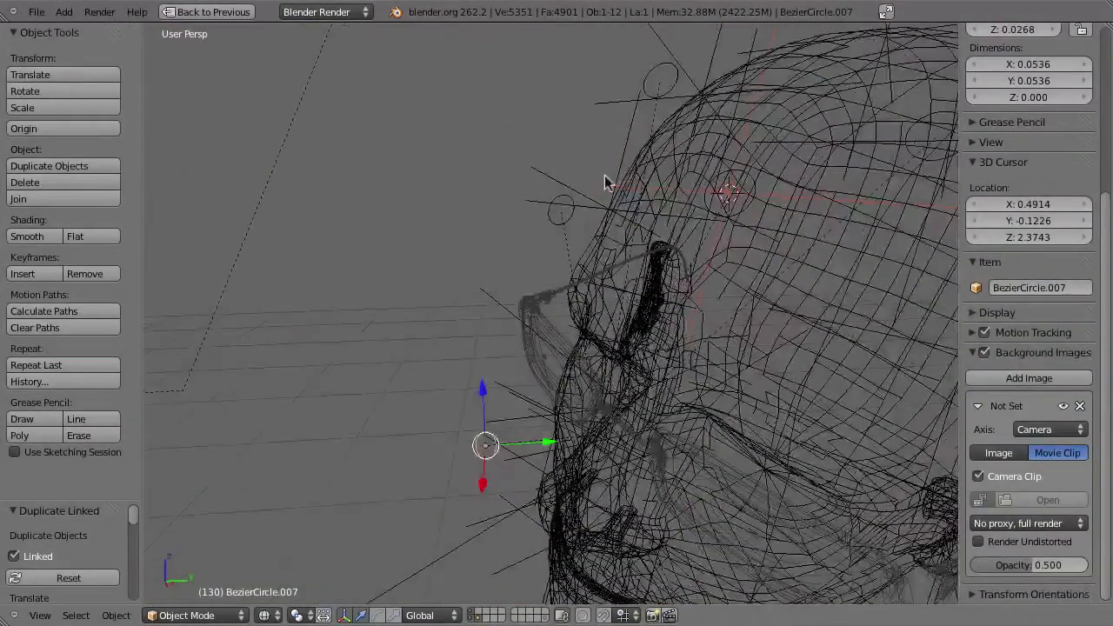
{"action": "key", "text": "z"}
{"action": "middle_click_drag", "start_coordinate": [612, 201], "coordinate": [654, 218]}
{"action": "middle_click_drag", "start_coordinate": [587, 168], "coordinate": [514, 177]}
{"action": "scroll", "coordinate": [557, 201], "scroll_direction": "up", "scroll_amount": 4}
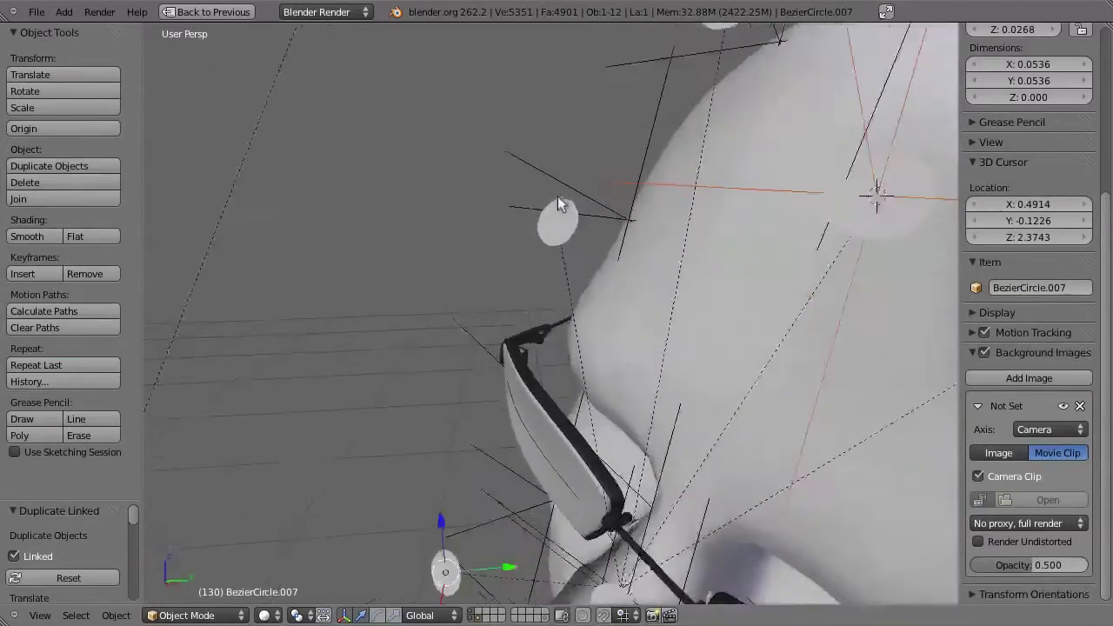
Move the 3D cursor to the outer forehead tracker and snap the nearby floating circle onto it
{"action": "right_click", "coordinate": [552, 170]}
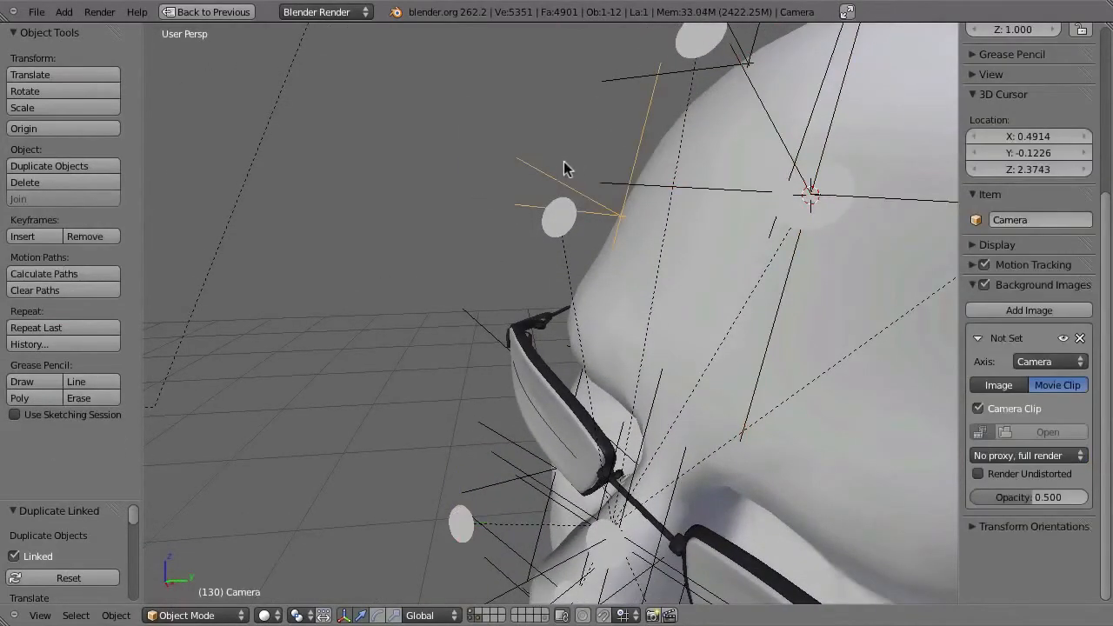
{"action": "key", "text": "shift+s"}
{"action": "left_click", "coordinate": [561, 167]}
{"action": "right_click", "coordinate": [563, 235]}
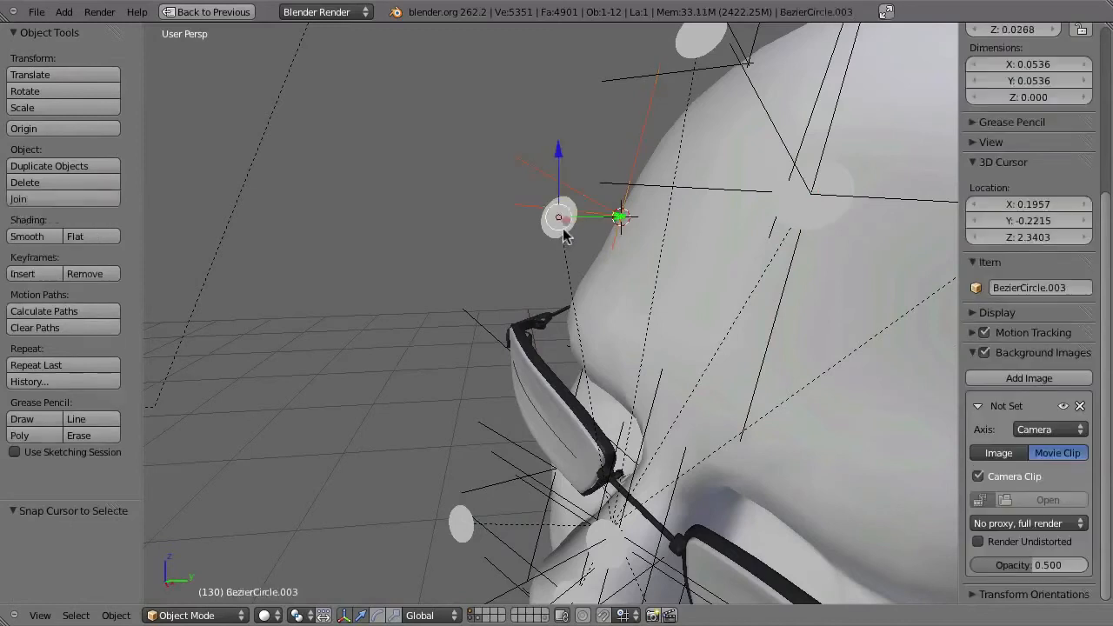
{"action": "key", "text": "shift+s"}
{"action": "left_click", "coordinate": [576, 222]}
Rotate the snapped outer forehead circle freely until it lies along the slope of the head surface
{"action": "middle_click_drag", "start_coordinate": [602, 244], "coordinate": [608, 218]}
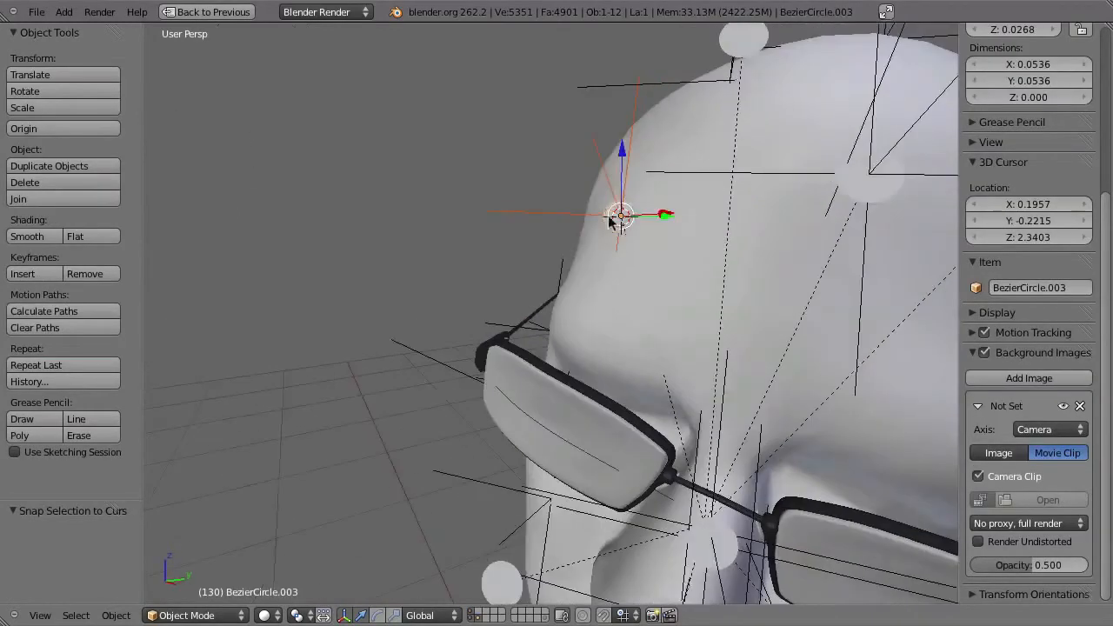
{"action": "right_click", "coordinate": [602, 227]}
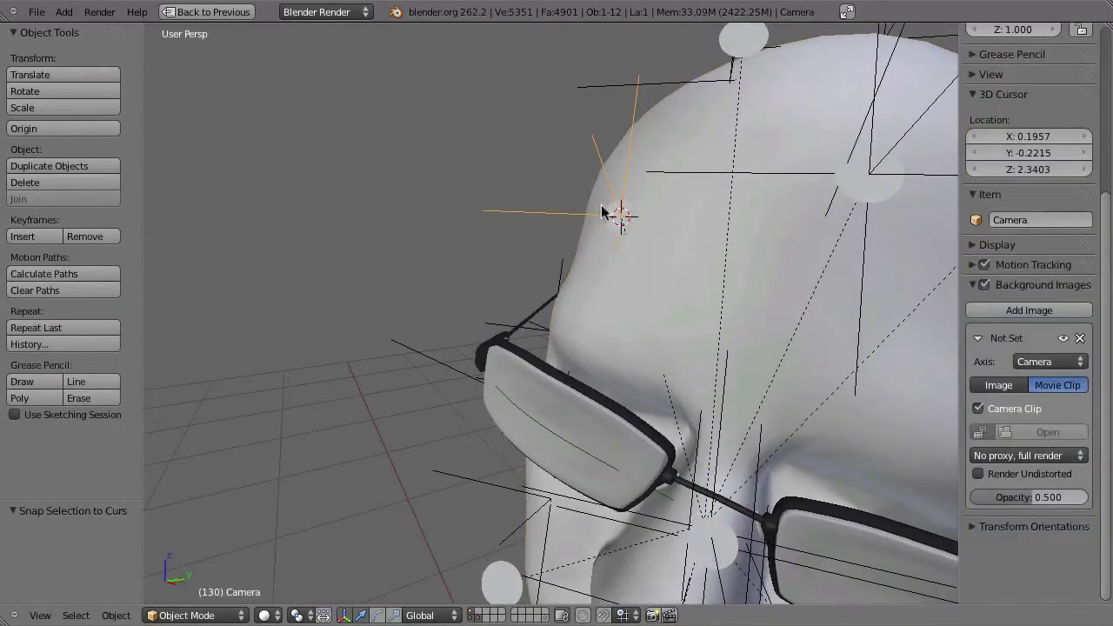
{"action": "middle_click_drag", "start_coordinate": [608, 211], "coordinate": [539, 174], "text": "shift"}
{"action": "scroll", "coordinate": [634, 176], "scroll_direction": "up", "scroll_amount": 5}
{"action": "right_click", "coordinate": [585, 233]}
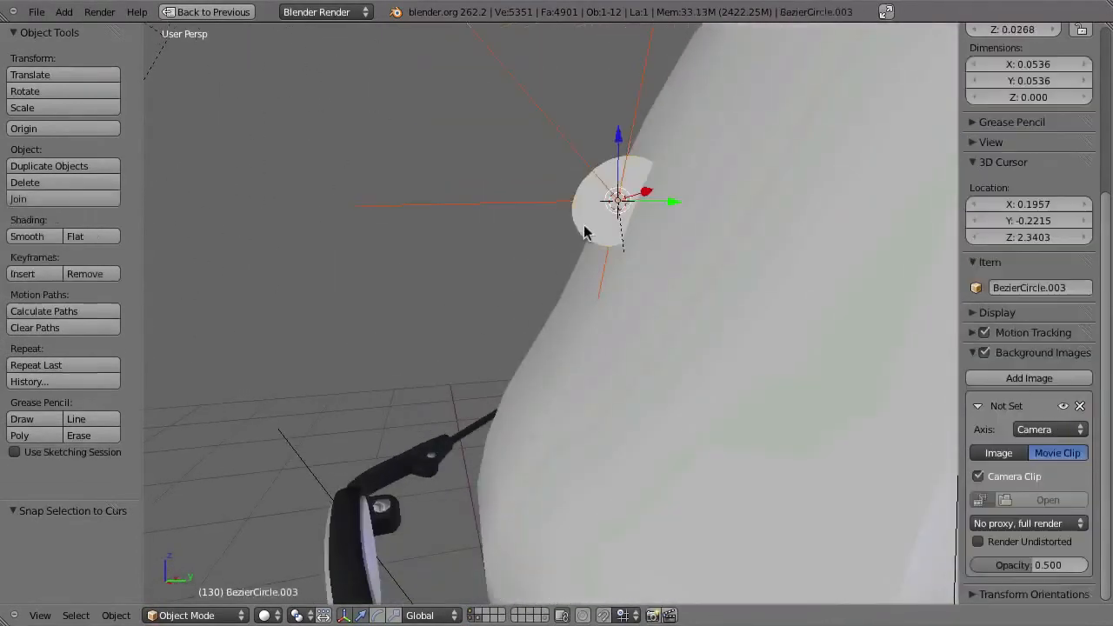
{"action": "middle_click_drag", "start_coordinate": [688, 187], "coordinate": [729, 190]}
{"action": "key", "text": "r"}
{"action": "key", "text": "r"}
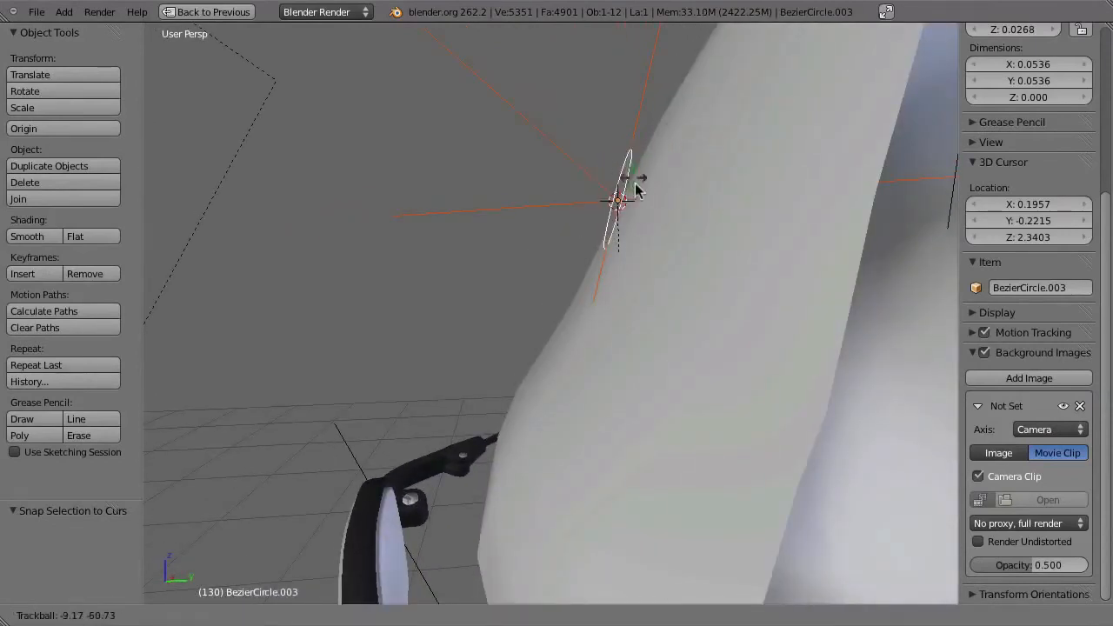
{"action": "left_click", "coordinate": [638, 190]}
Set the transform orientation to Local and nudge the outer forehead circle slightly along its own Z axis
{"action": "middle_click_drag", "start_coordinate": [667, 201], "coordinate": [600, 211]}
{"action": "left_click", "coordinate": [427, 615]}
{"action": "left_click", "coordinate": [418, 580]}
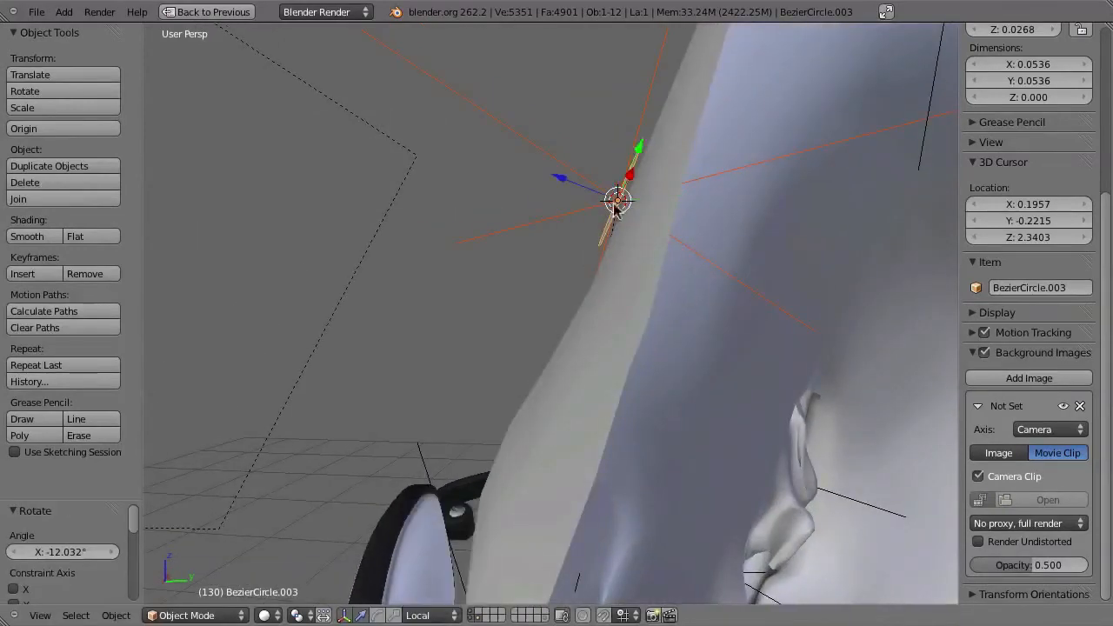
{"action": "left_click_drag", "start_coordinate": [565, 177], "coordinate": [604, 186]}
{"action": "scroll", "coordinate": [604, 187], "scroll_direction": "down", "scroll_amount": 10}
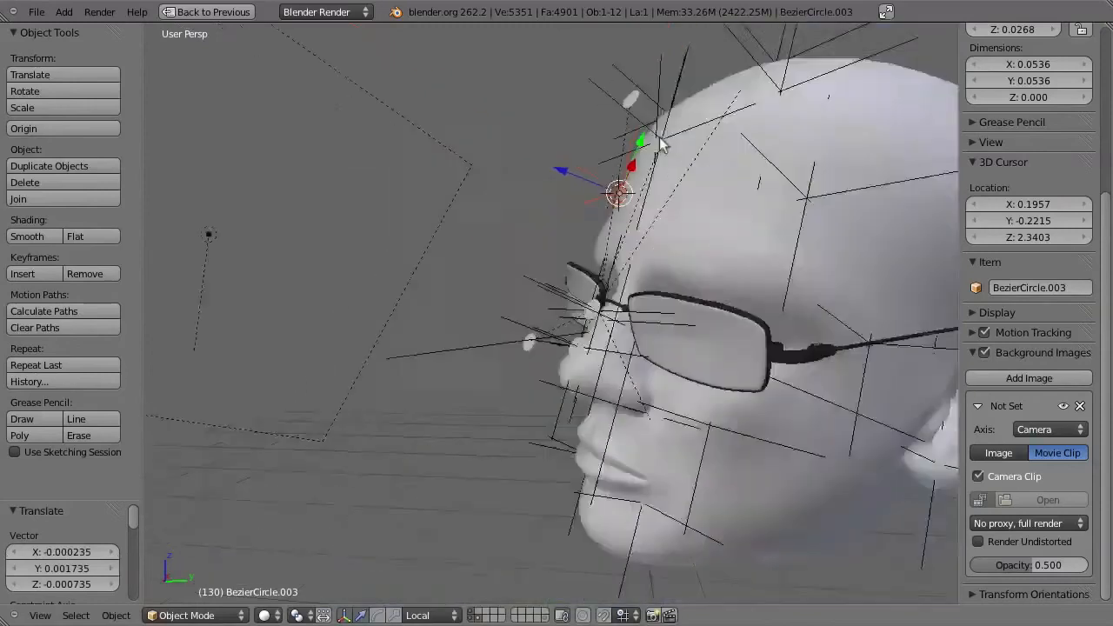
Snap the next upper forehead circle onto its tracker with the 3D cursor and rotate it flush with the head
{"action": "scroll", "coordinate": [615, 172], "scroll_direction": "up", "scroll_amount": 10}
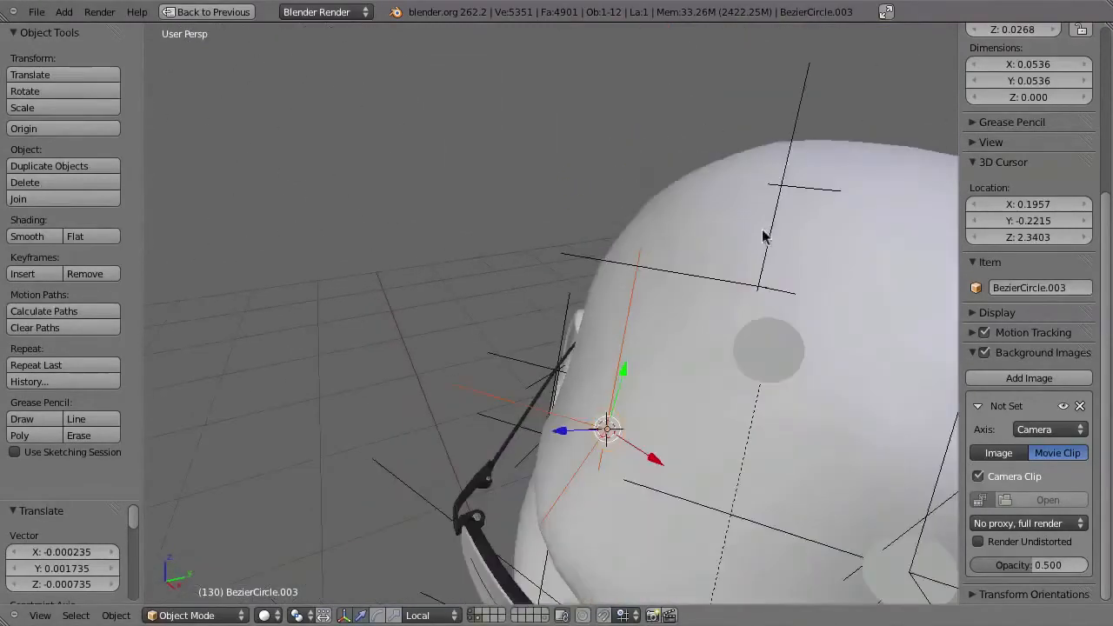
{"action": "right_click", "coordinate": [595, 323]}
{"action": "key", "text": "r"}
{"action": "key", "text": "r"}
{"action": "right_click", "coordinate": [744, 300]}
{"action": "key", "text": "shift+s"}
{"action": "left_click", "coordinate": [597, 292]}
{"action": "key", "text": "r"}
{"action": "key", "text": "r"}
{"action": "key", "text": "r"}
{"action": "key", "text": "r"}
{"action": "middle_click_drag", "start_coordinate": [782, 248], "coordinate": [500, 228]}
{"action": "key", "text": "r"}
{"action": "key", "text": "r"}
{"action": "left_click", "coordinate": [731, 261]}
Snap the circle for the far upper forehead marker onto its tracker and rotate it to follow the skull's curve
{"action": "scroll", "coordinate": [730, 261], "scroll_direction": "down", "scroll_amount": 5}
{"action": "right_click", "coordinate": [636, 231]}
{"action": "key", "text": "shift+s"}
{"action": "left_click", "coordinate": [570, 243]}
{"action": "right_click", "coordinate": [467, 217]}
{"action": "key", "text": "shift+s"}
{"action": "left_click", "coordinate": [459, 191]}
{"action": "middle_click_drag", "start_coordinate": [459, 193], "coordinate": [591, 209]}
{"action": "key", "text": "r"}
{"action": "key", "text": "r"}
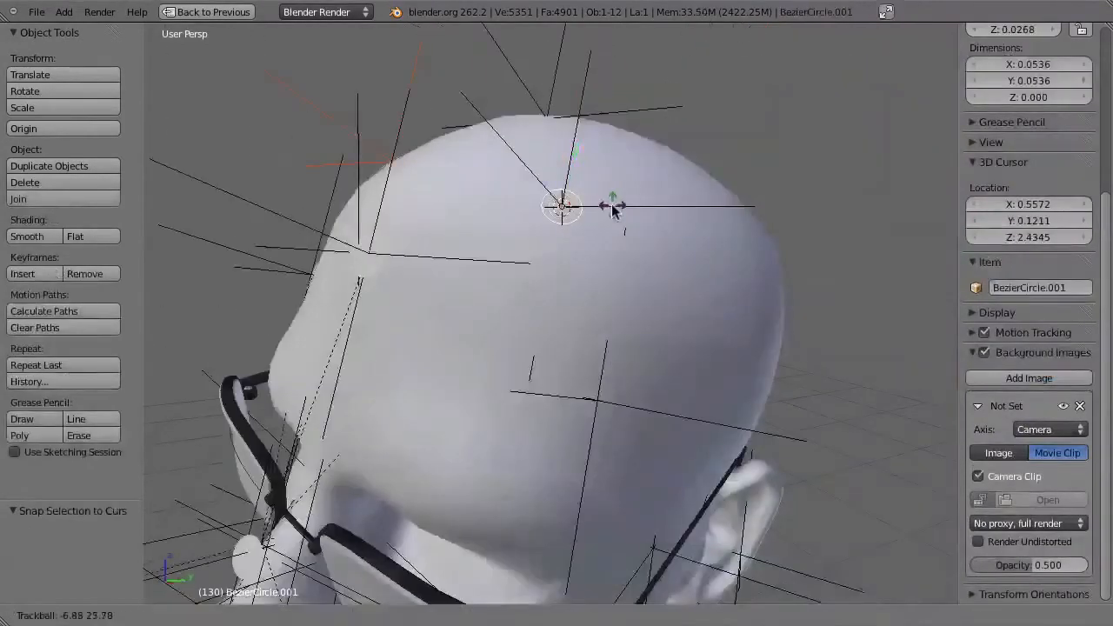
{"action": "left_click", "coordinate": [607, 234]}
{"action": "scroll", "coordinate": [578, 313], "scroll_direction": "down", "scroll_amount": 4}
{"action": "middle_click_drag", "start_coordinate": [579, 323], "coordinate": [652, 331]}
{"action": "scroll", "coordinate": [712, 263], "scroll_direction": "up", "scroll_amount": 4}
{"action": "middle_click_drag", "start_coordinate": [711, 263], "coordinate": [571, 335]}
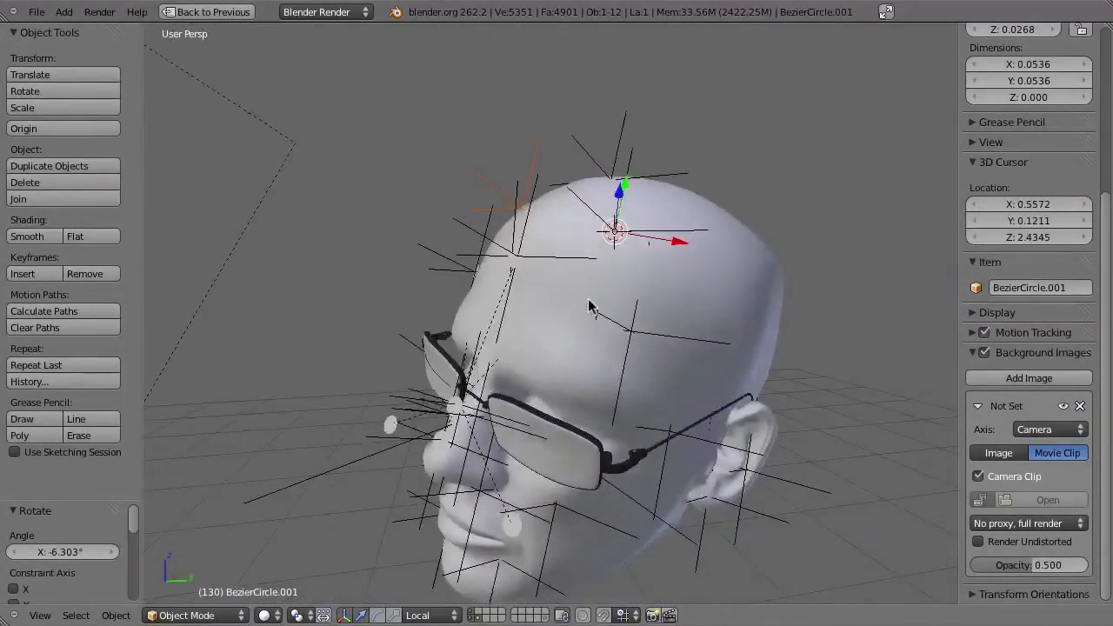
Render the current frame and show the composited result behind the nodes in the enlarged node editor
{"action": "key", "text": "F12"}
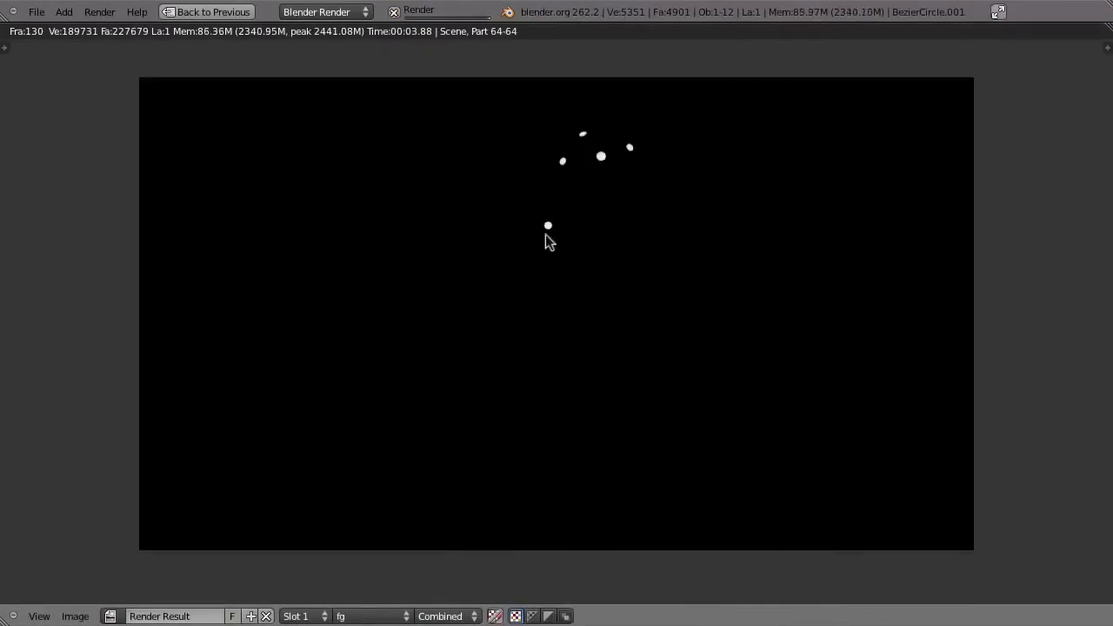
{"action": "key", "text": "shift+space"}
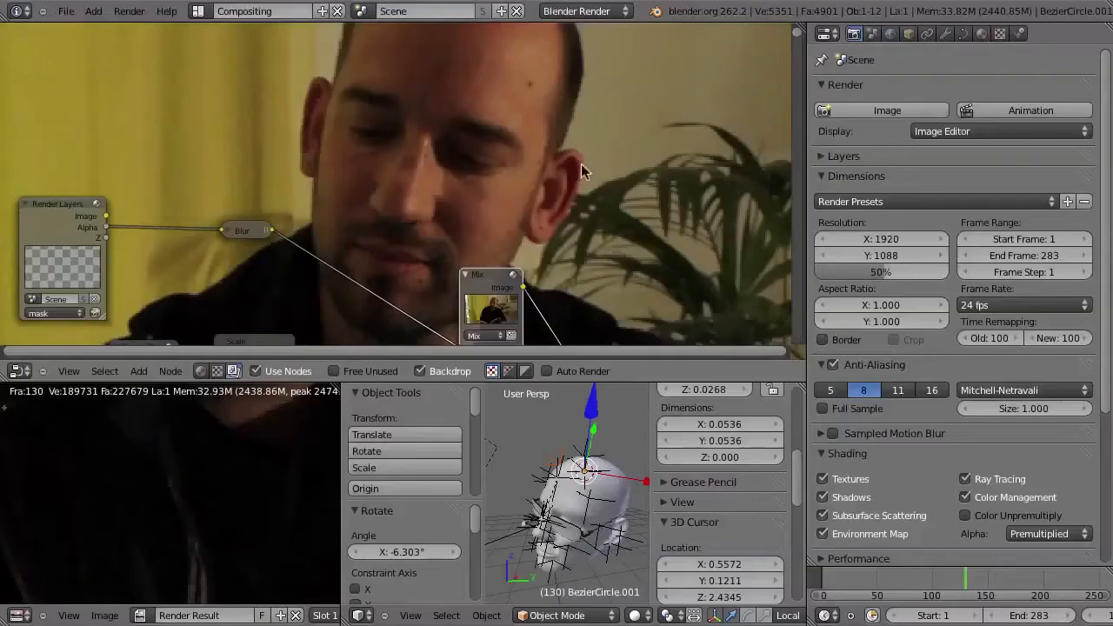
{"action": "key", "text": "shift+space"}
{"action": "middle_click_drag", "start_coordinate": [548, 475], "coordinate": [577, 352]}
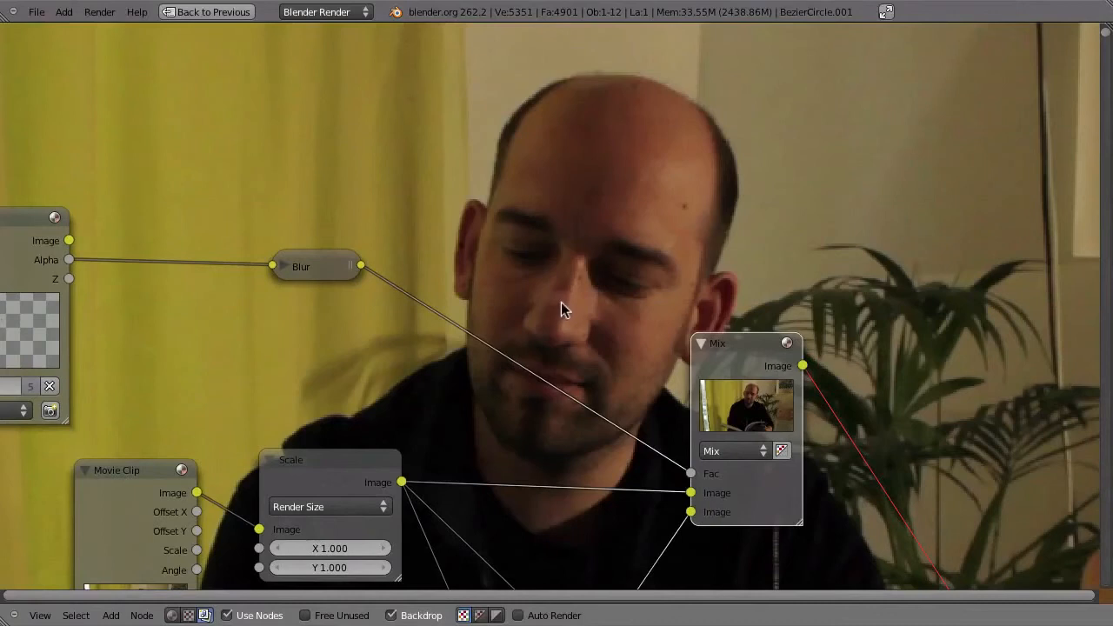
Compare the blurred circle mask, the scaled original footage and the Mix result in the backdrop
{"action": "left_click", "coordinate": [334, 267], "text": "ctrl+shift"}
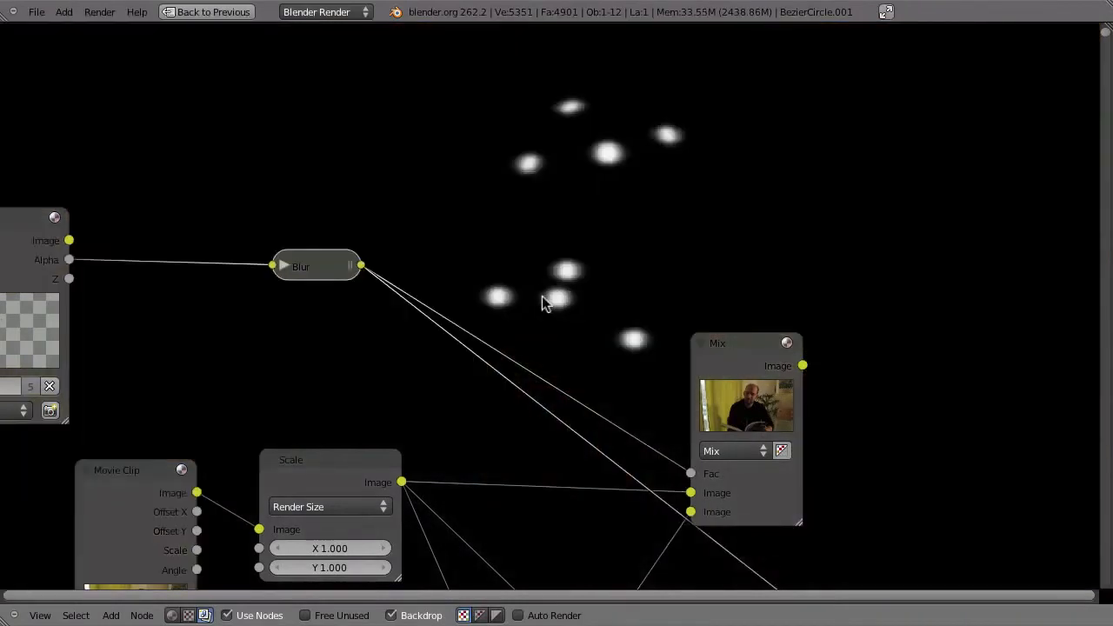
{"action": "left_click", "coordinate": [376, 461], "text": "ctrl+shift"}
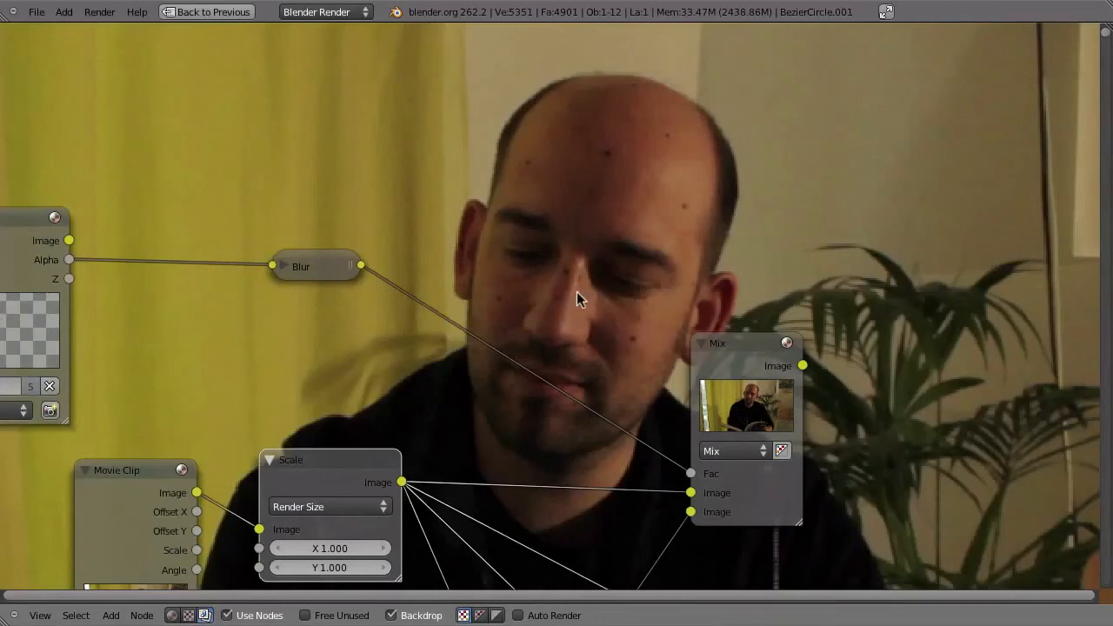
{"action": "left_click", "coordinate": [746, 367]}
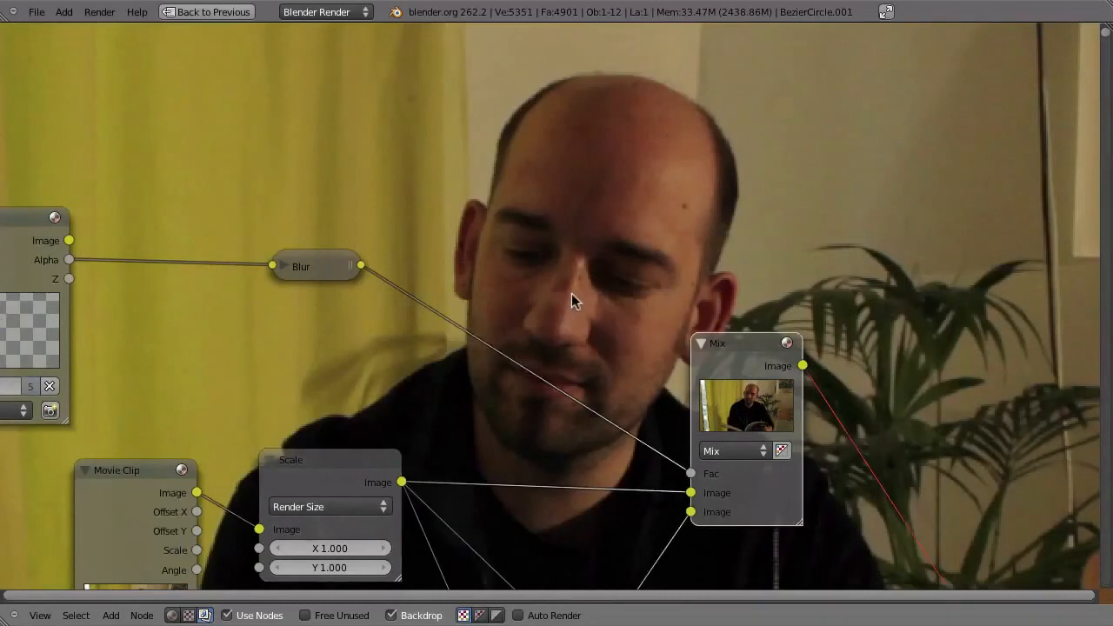
{"action": "middle_click_drag", "start_coordinate": [566, 387], "coordinate": [602, 433]}
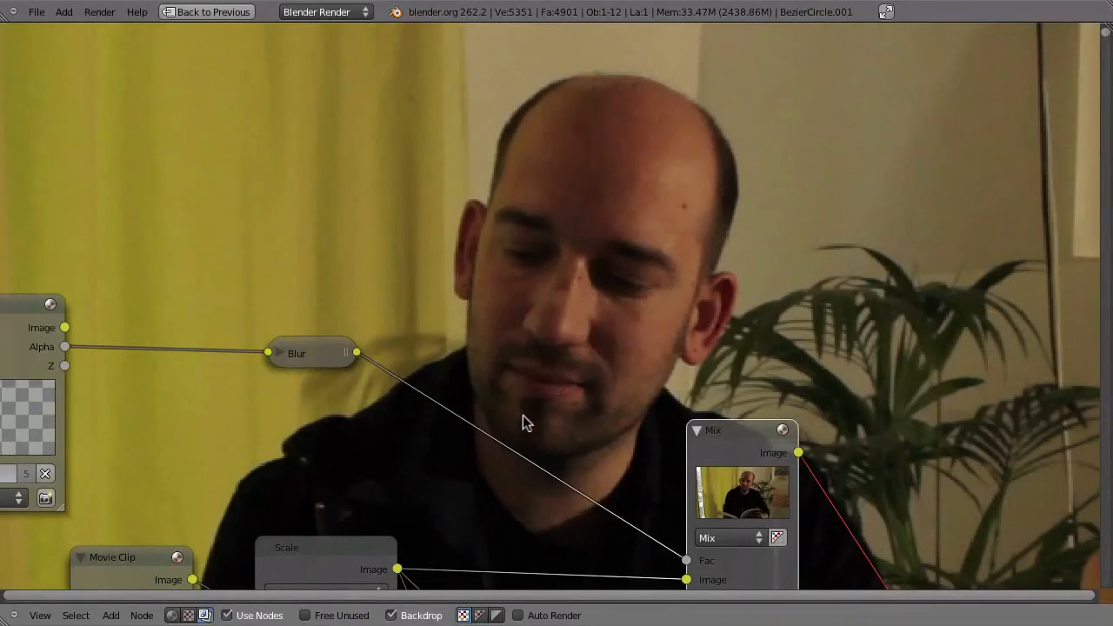
{"action": "middle_click_drag", "start_coordinate": [576, 416], "coordinate": [522, 358]}
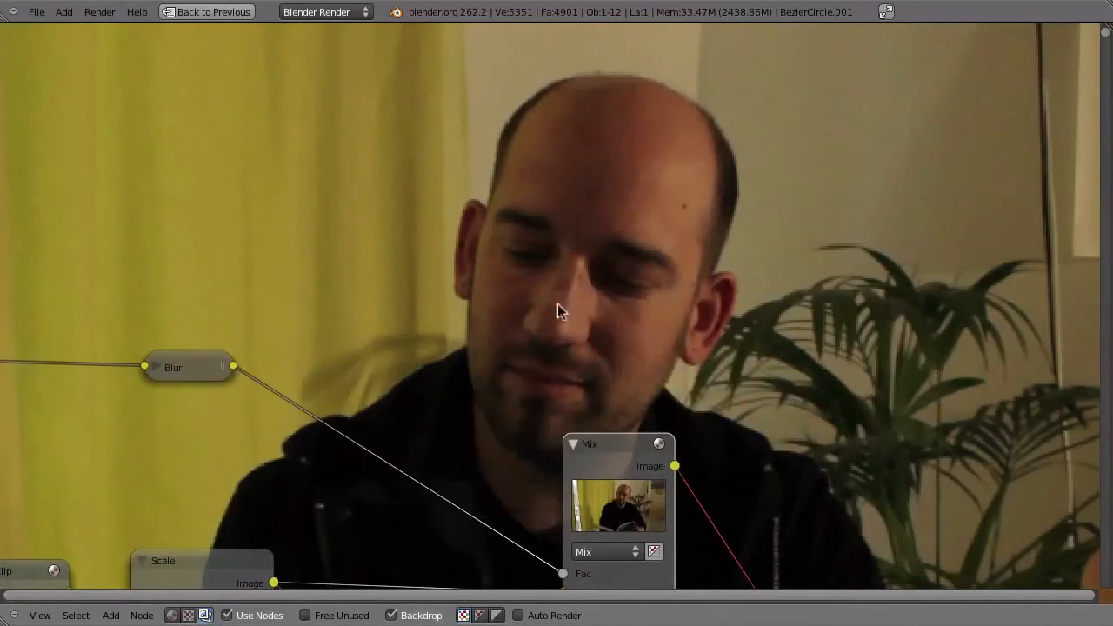
Snap the nose circles onto their trackers and rotate them to follow the surface of the nose
{"action": "key", "text": "shift+space"}
{"action": "middle_click_drag", "start_coordinate": [558, 527], "coordinate": [493, 493]}
{"action": "key", "text": "shift+space"}
{"action": "middle_click_drag", "start_coordinate": [531, 453], "coordinate": [550, 408]}
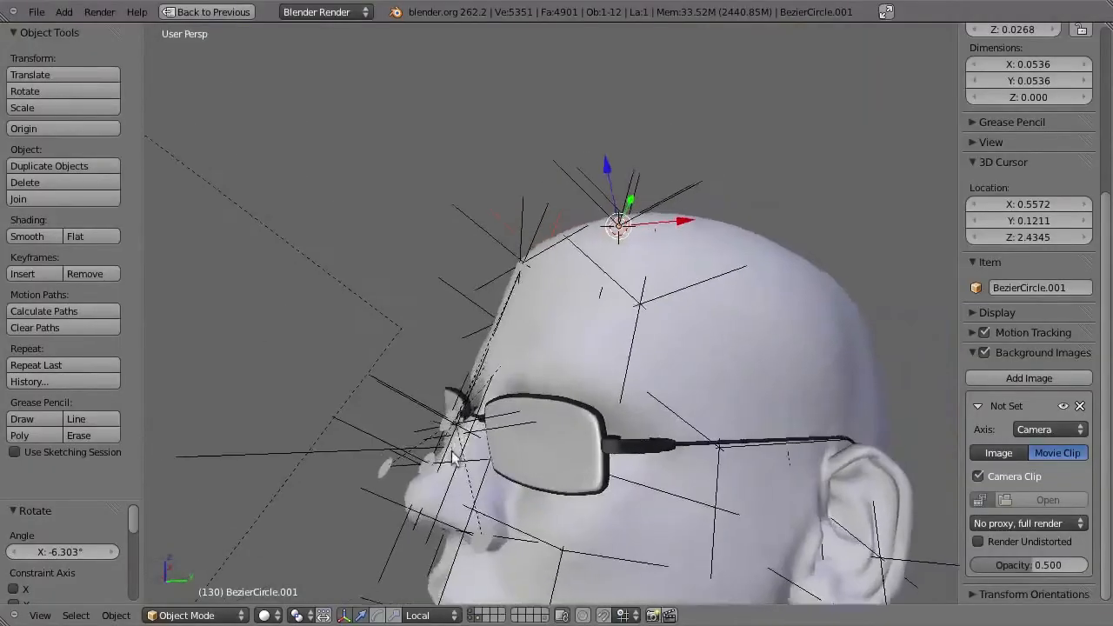
{"action": "scroll", "coordinate": [443, 474], "scroll_direction": "up", "scroll_amount": 5}
{"action": "middle_click_drag", "start_coordinate": [431, 477], "coordinate": [368, 459]}
{"action": "right_click", "coordinate": [341, 471]}
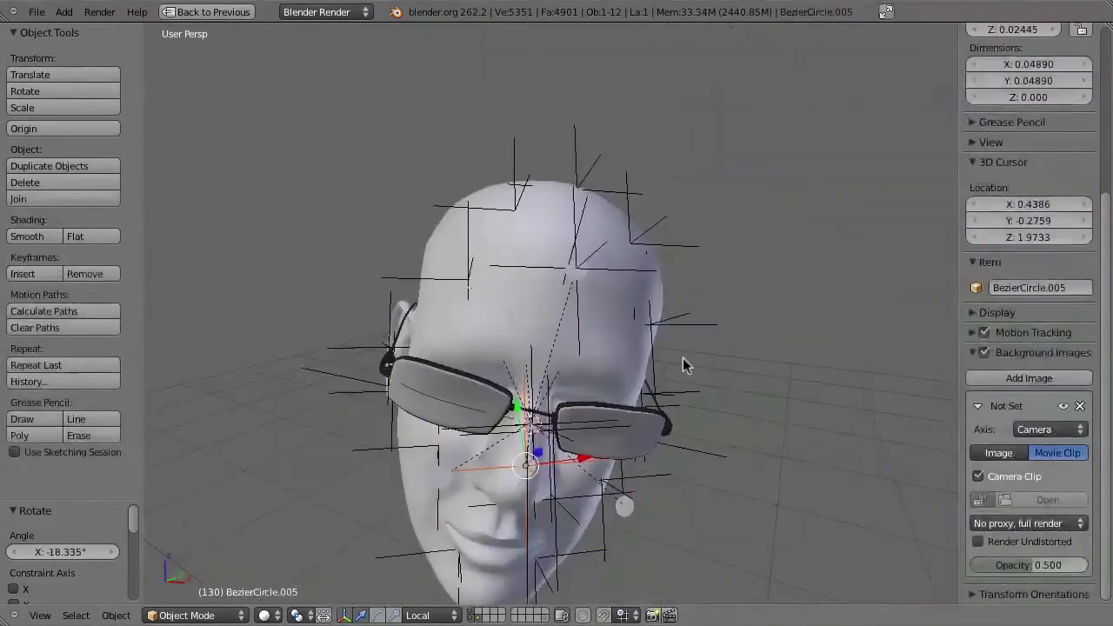
{"action": "middle_click_drag", "start_coordinate": [683, 358], "coordinate": [643, 352]}
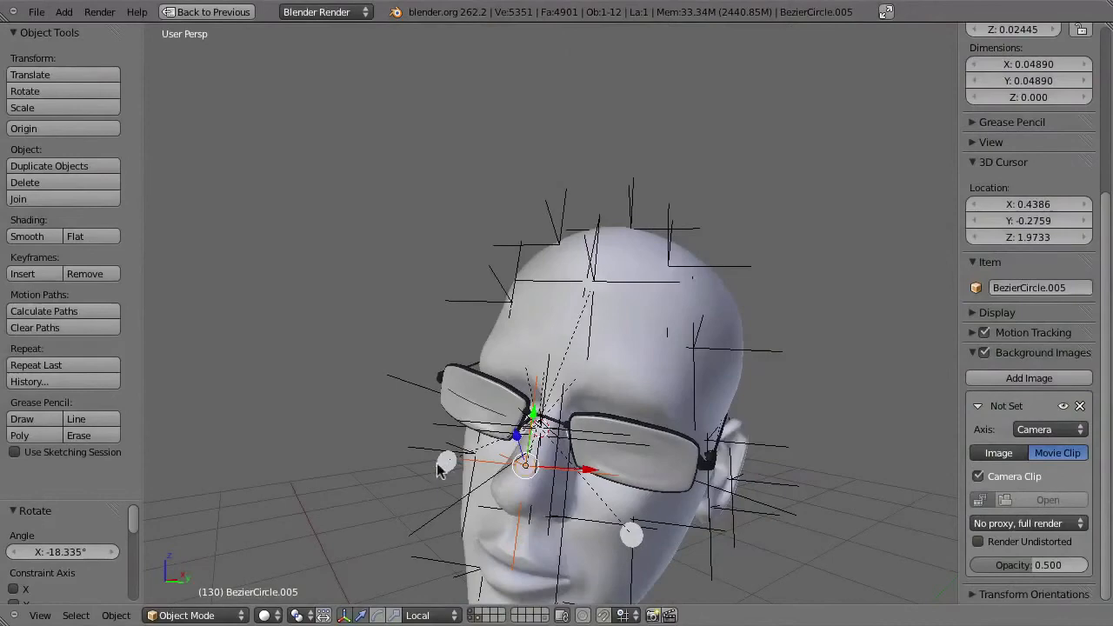
{"action": "mouse_move", "coordinate": [585, 499]}
{"action": "middle_mouse_down"}
{"action": "mouse_move", "coordinate": [691, 495]}
{"action": "mouse_move", "coordinate": [582, 510]}
{"action": "mouse_move", "coordinate": [442, 346]}
{"action": "mouse_move", "coordinate": [779, 513]}
{"action": "mouse_move", "coordinate": [874, 486]}
{"action": "mouse_move", "coordinate": [595, 478]}
{"action": "middle_mouse_up"}
Show the object properties, select the nose-bridge circle in wireframe display and set its pass index to 2
{"action": "key", "text": "ctrl+Up"}
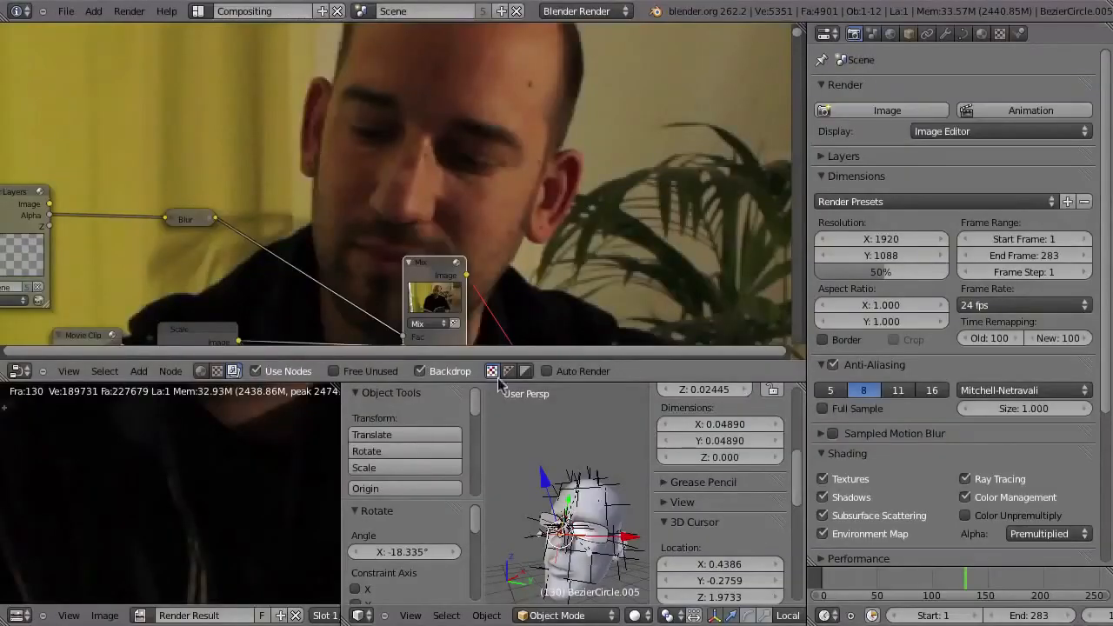
{"action": "left_click", "coordinate": [910, 35]}
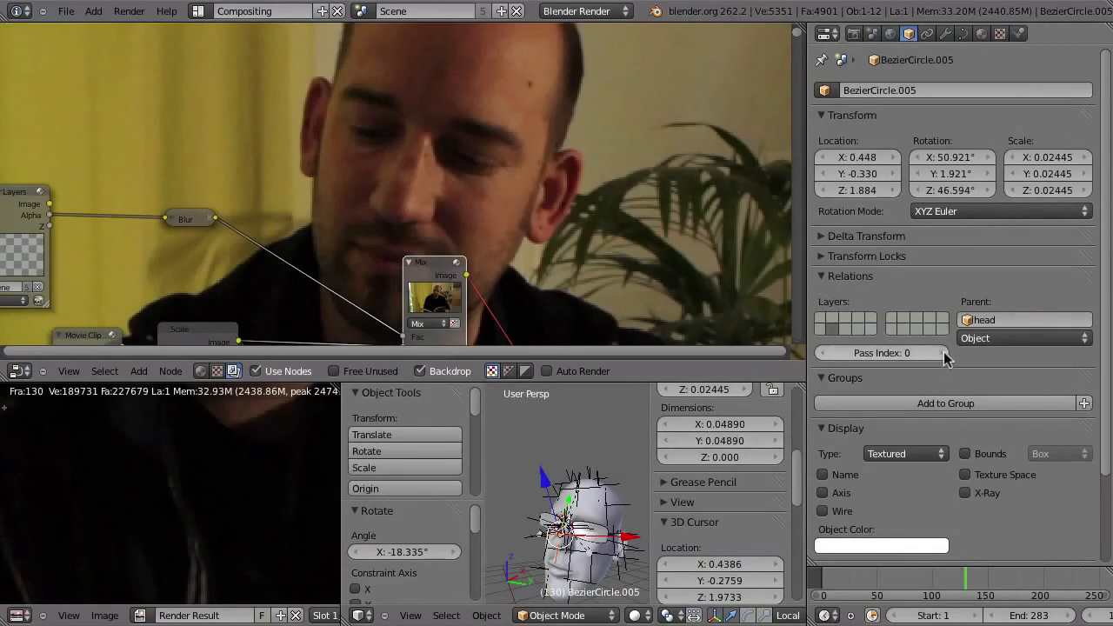
{"action": "key", "text": "shift+space"}
{"action": "middle_click_drag", "start_coordinate": [533, 406], "coordinate": [509, 452]}
{"action": "scroll", "coordinate": [509, 451], "scroll_direction": "up", "scroll_amount": 6}
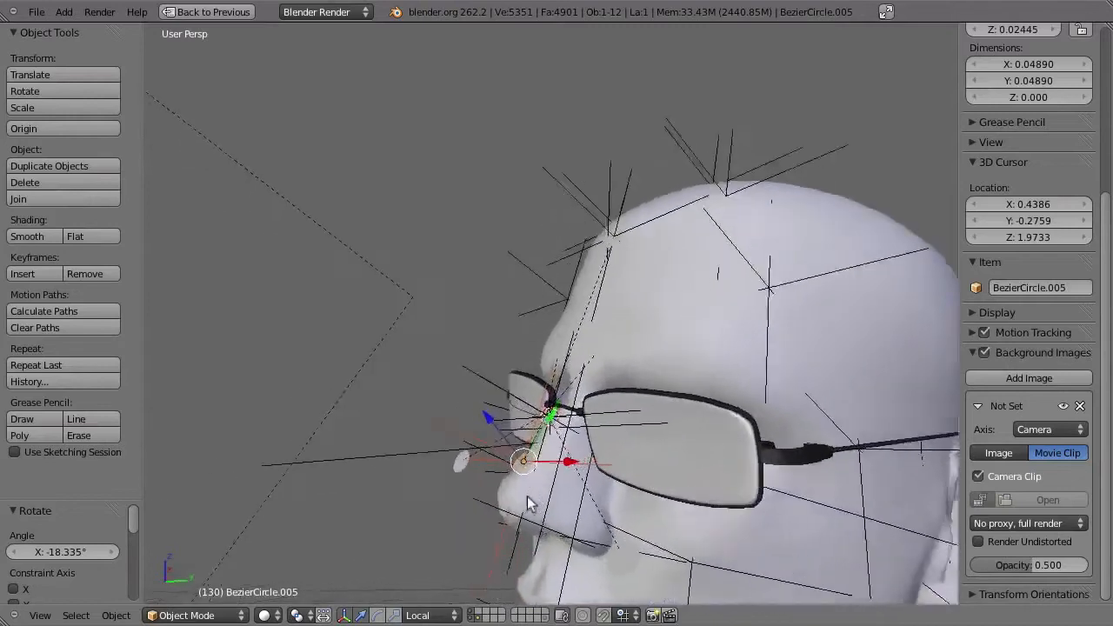
{"action": "right_click", "coordinate": [558, 315]}
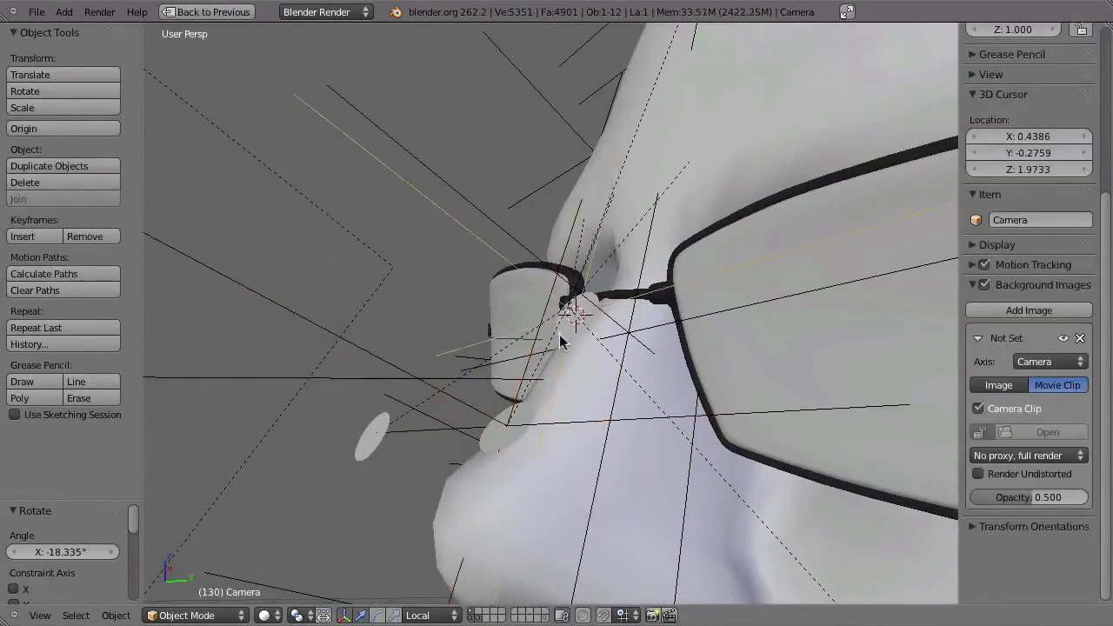
{"action": "key", "text": "z"}
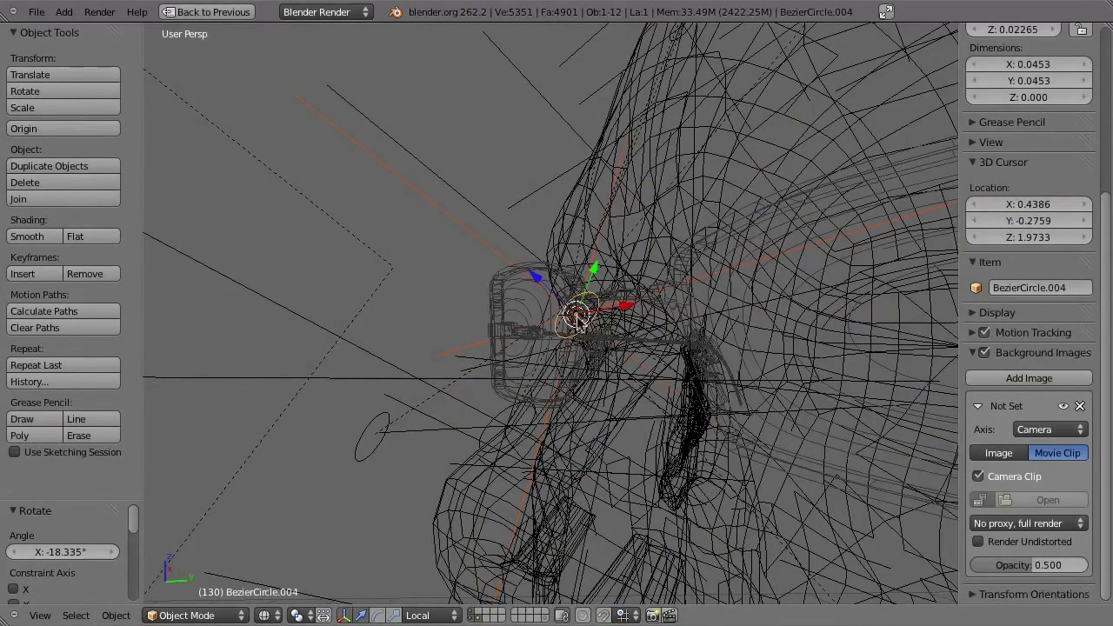
{"action": "key", "text": "shift+space"}
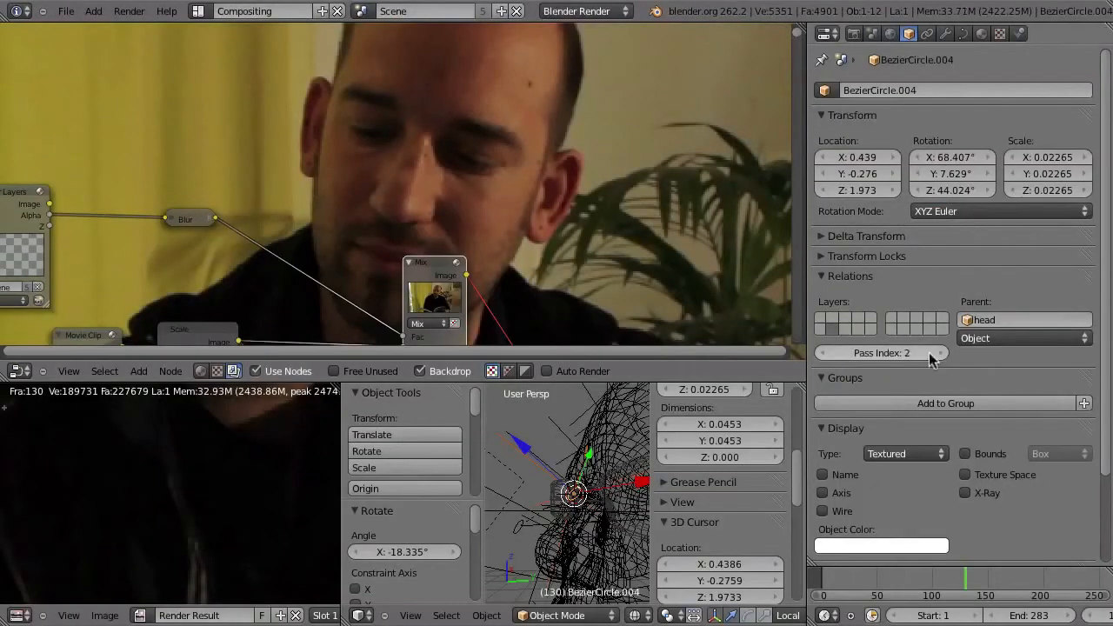
{"action": "key", "text": "shift+space"}
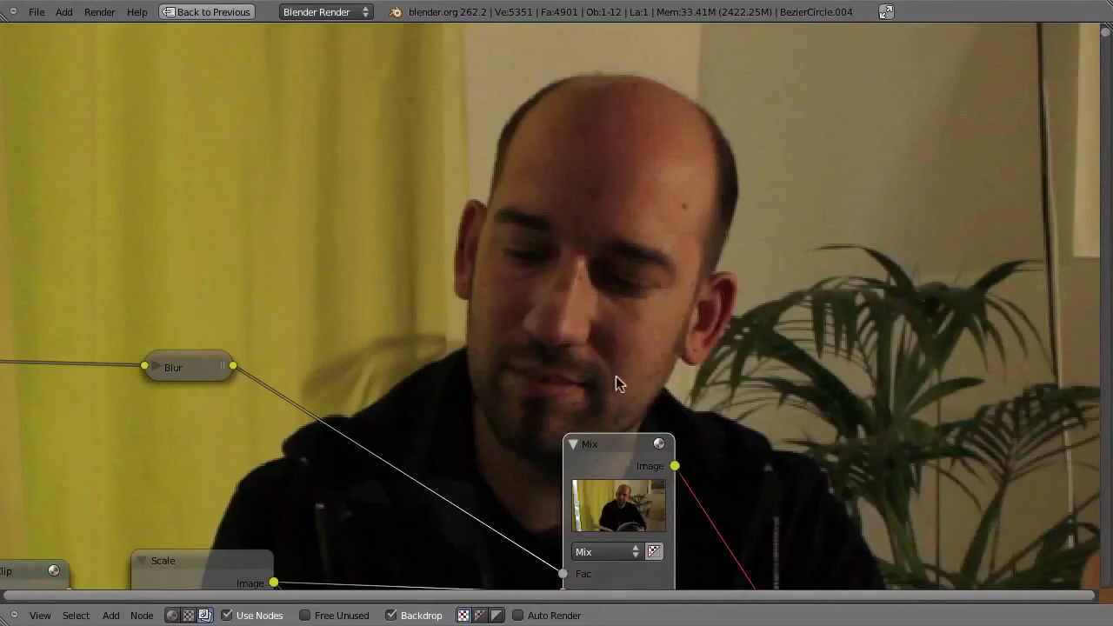
{"action": "key", "text": "space"}
{"action": "key", "text": "shift+space"}
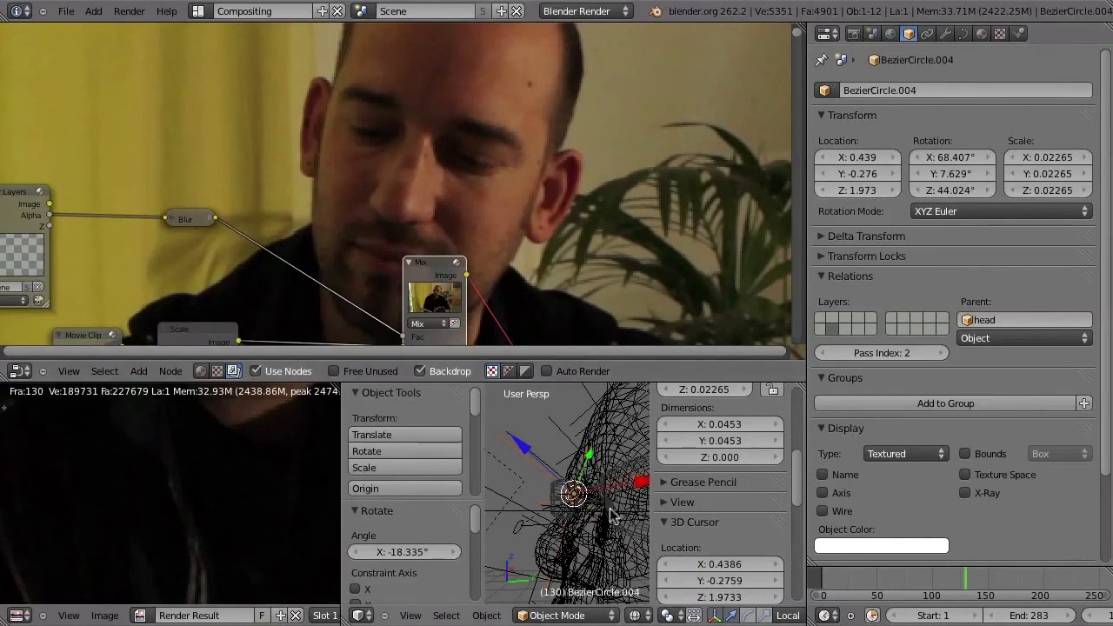
Enable the Object Index pass on the mask render layer and render the current frame
{"action": "left_click", "coordinate": [854, 34]}
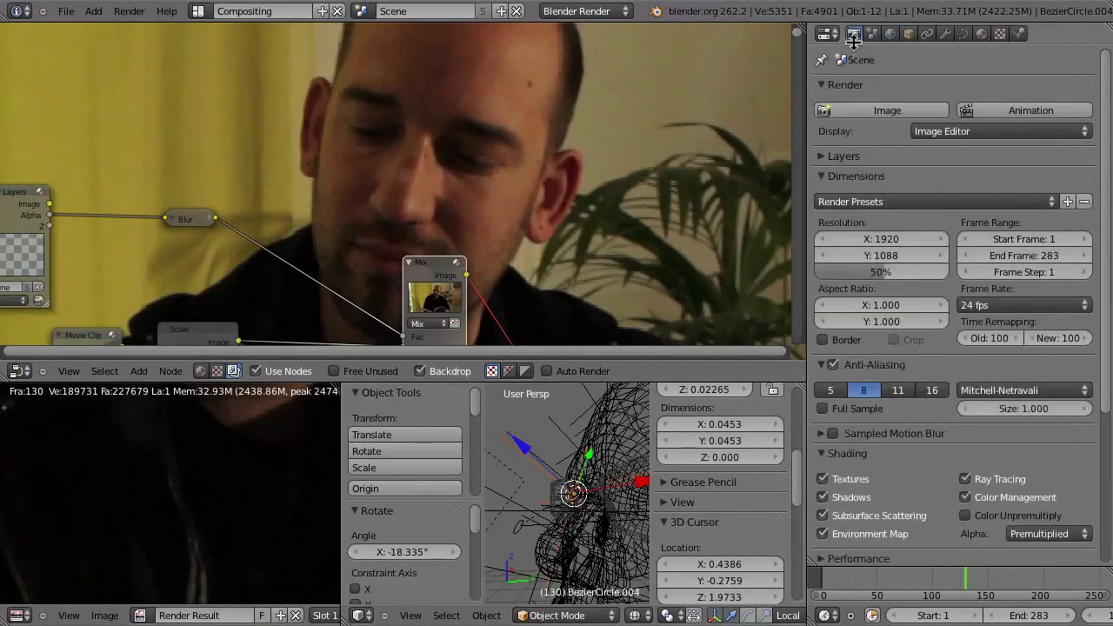
{"action": "left_click", "coordinate": [825, 157]}
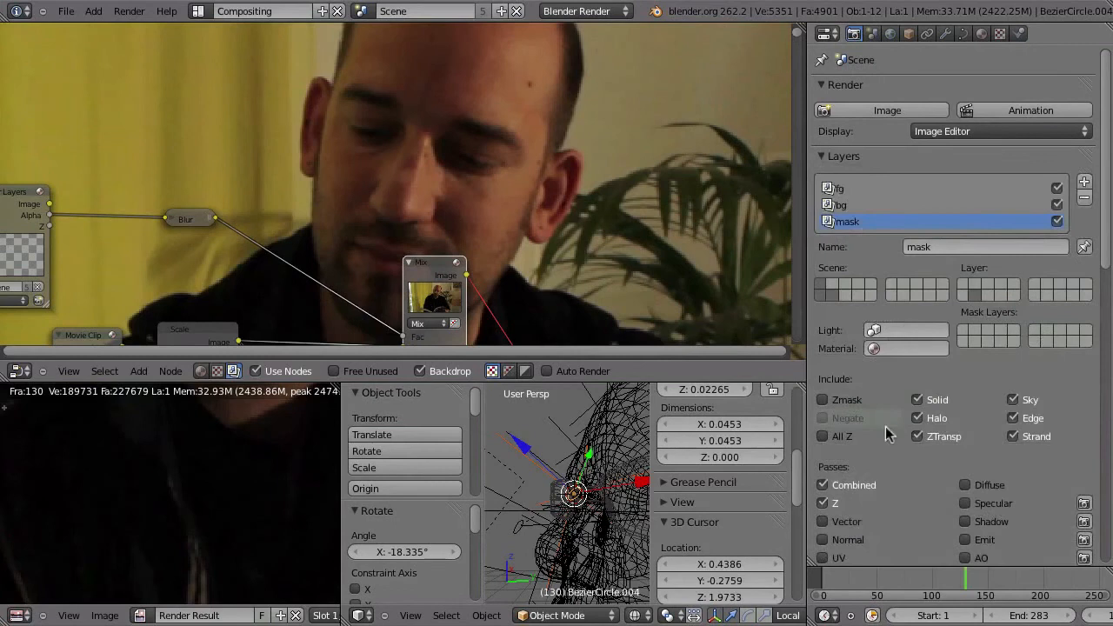
{"action": "scroll", "coordinate": [876, 481], "scroll_direction": "down", "scroll_amount": 6}
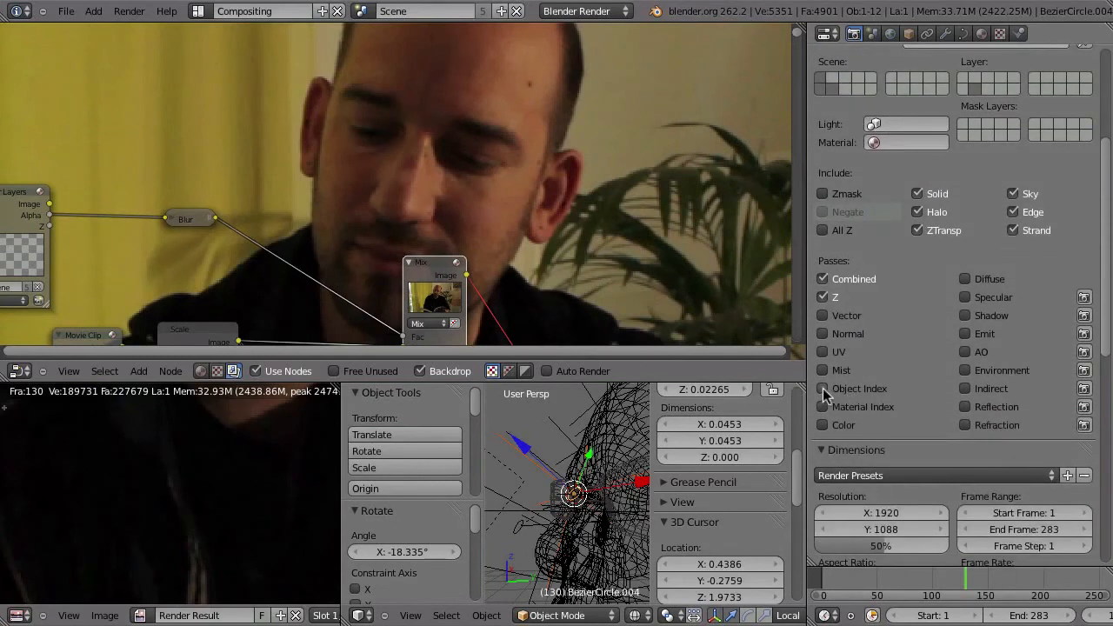
{"action": "left_click", "coordinate": [823, 388]}
{"action": "scroll", "coordinate": [882, 279], "scroll_direction": "up", "scroll_amount": 6}
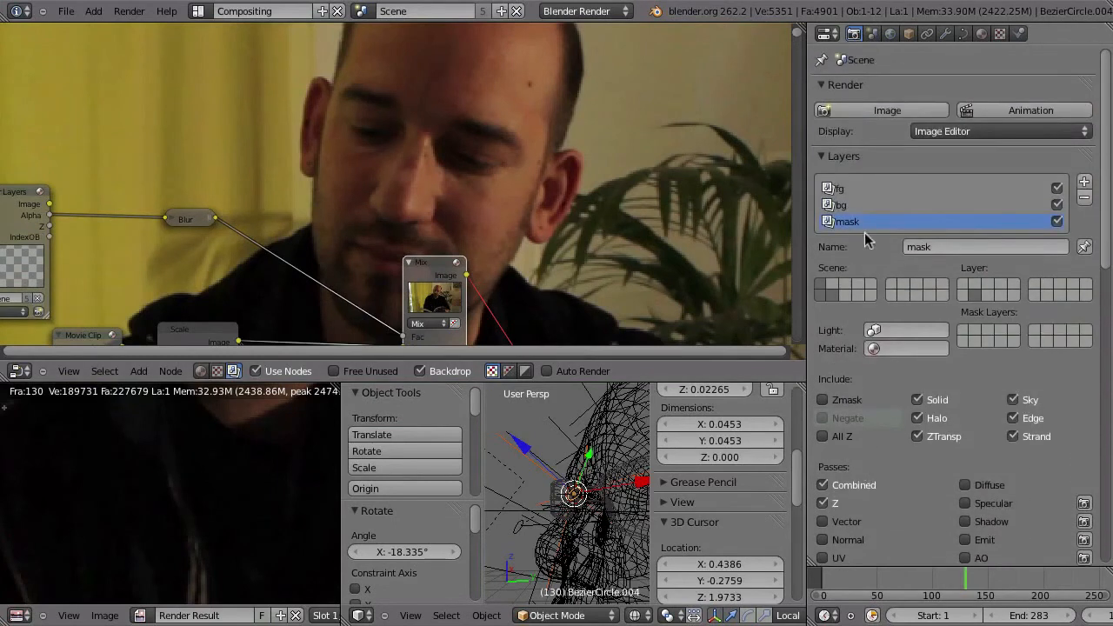
{"action": "left_click", "coordinate": [889, 113]}
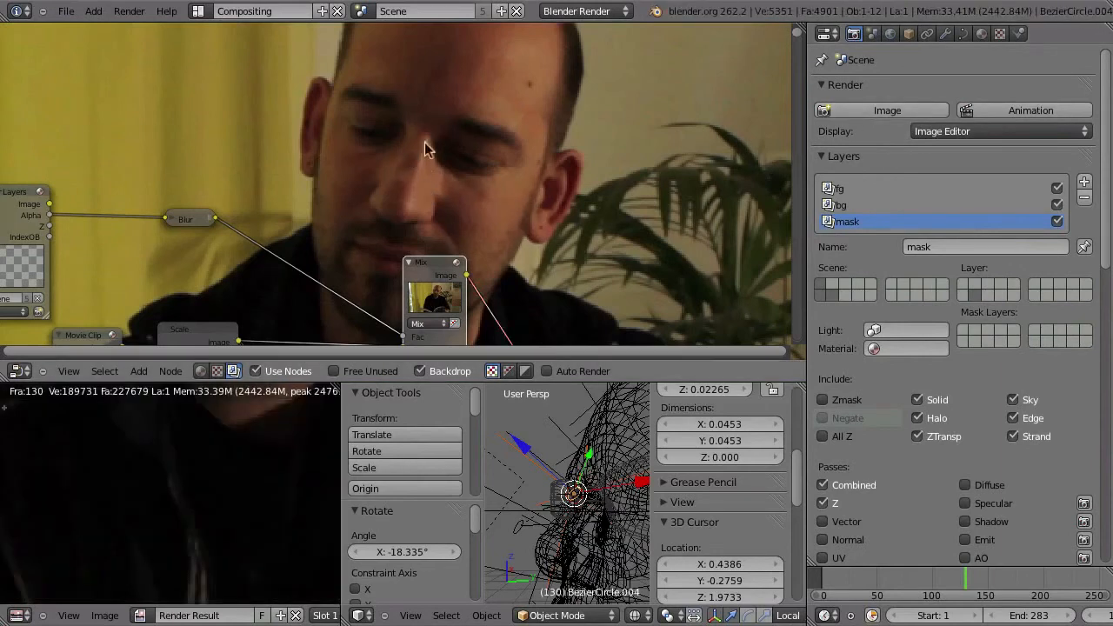
Enlarge the node editor and move the marker-mask node group clear of the shadow compositing nodes
{"action": "key", "text": "ctrl+Up"}
{"action": "middle_click_drag", "start_coordinate": [567, 279], "coordinate": [517, 238]}
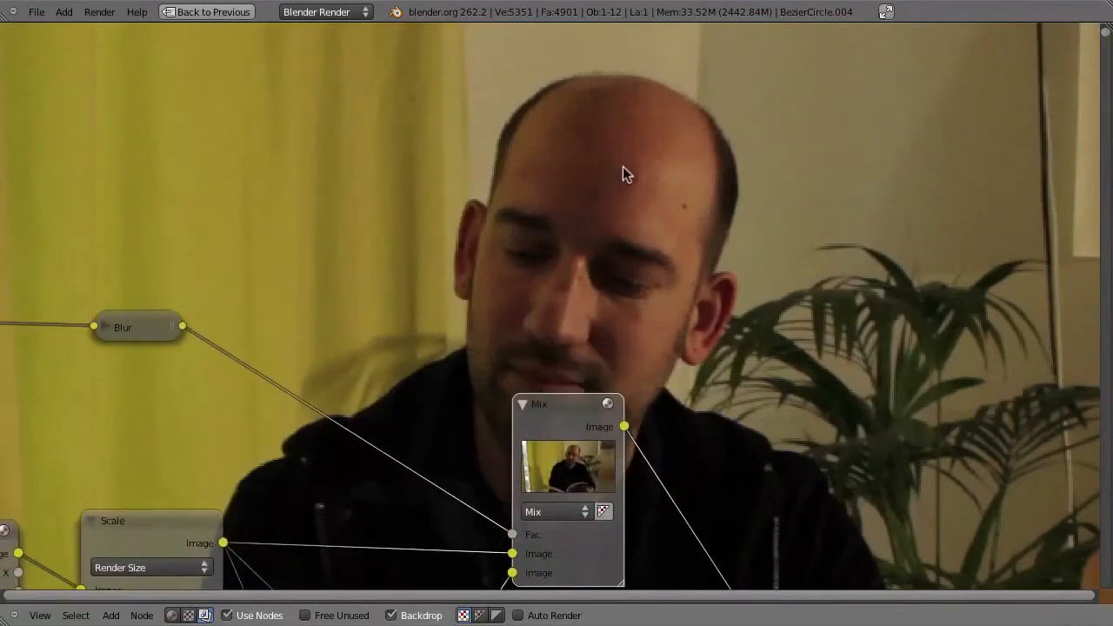
{"action": "middle_click_drag", "start_coordinate": [629, 402], "coordinate": [589, 105]}
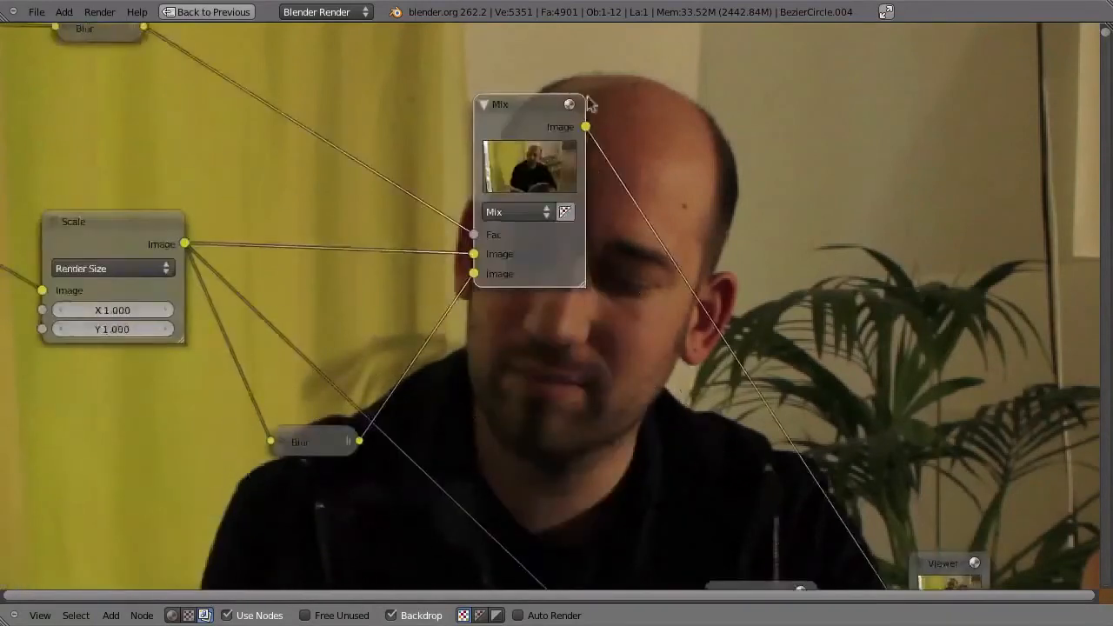
{"action": "middle_click_drag", "start_coordinate": [580, 323], "coordinate": [606, 146]}
{"action": "middle_click_drag", "start_coordinate": [583, 190], "coordinate": [556, 233]}
{"action": "scroll", "coordinate": [563, 290], "scroll_direction": "down", "scroll_amount": 4}
{"action": "mouse_move", "coordinate": [564, 292]}
{"action": "middle_mouse_down"}
{"action": "mouse_move", "coordinate": [494, 412]}
{"action": "mouse_move", "coordinate": [552, 320]}
{"action": "mouse_move", "coordinate": [577, 391]}
{"action": "middle_mouse_up"}
{"action": "scroll", "coordinate": [548, 314], "scroll_direction": "down", "scroll_amount": 5}
{"action": "key", "text": "b"}
{"action": "left_click_drag", "start_coordinate": [124, 133], "coordinate": [595, 435]}
{"action": "key", "text": "g"}
{"action": "left_click", "coordinate": [582, 228]}
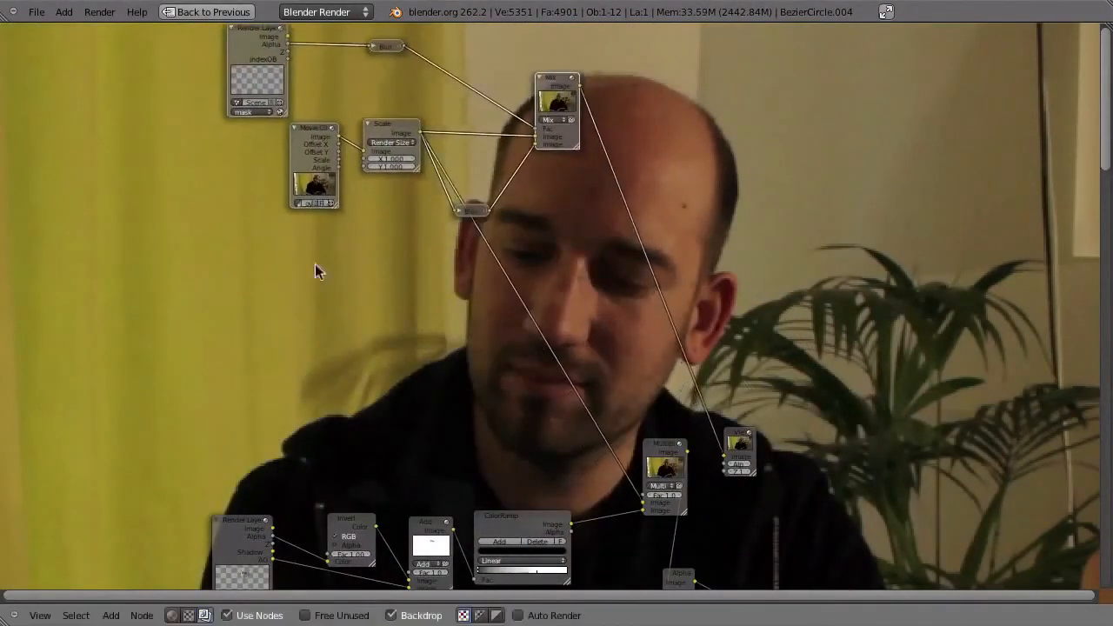
Make room around the mask Render Layers node and add an ID Mask node below it
{"action": "middle_click_drag", "start_coordinate": [315, 270], "coordinate": [342, 363]}
{"action": "left_click_drag", "start_coordinate": [271, 134], "coordinate": [101, 147]}
{"action": "key", "text": "shift+a"}
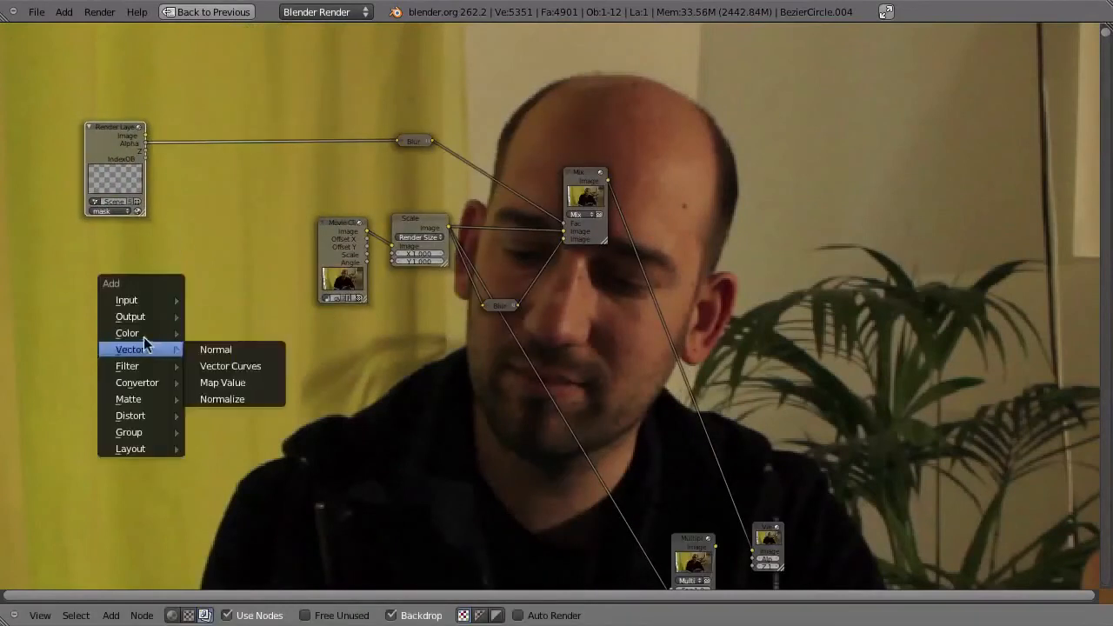
{"action": "mouse_move", "coordinate": [137, 382]}
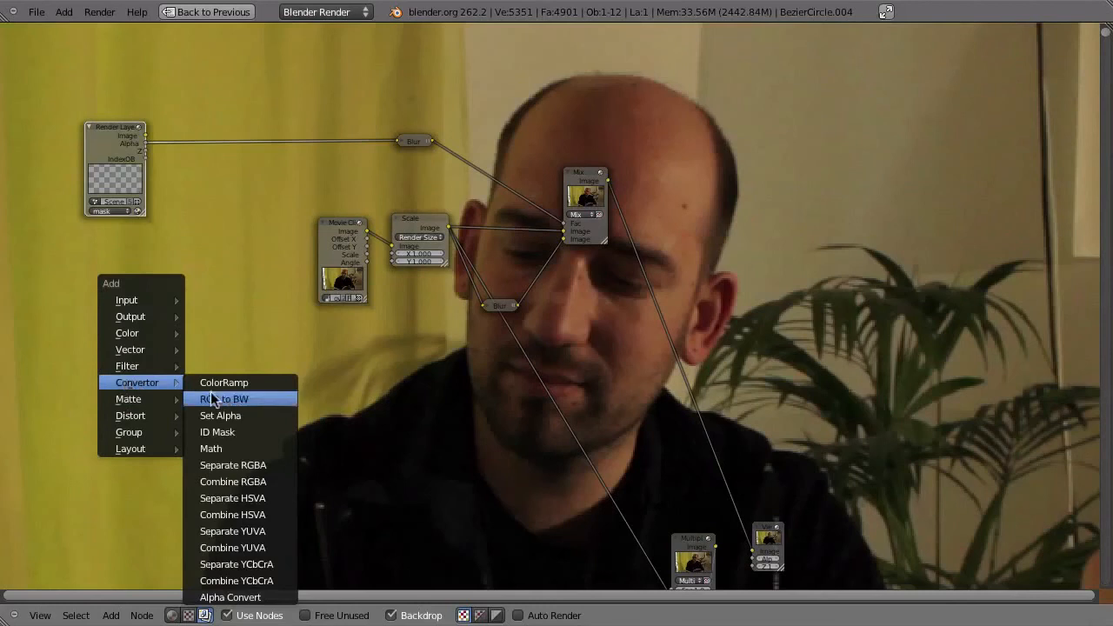
{"action": "left_click", "coordinate": [225, 430]}
{"action": "key", "text": "g"}
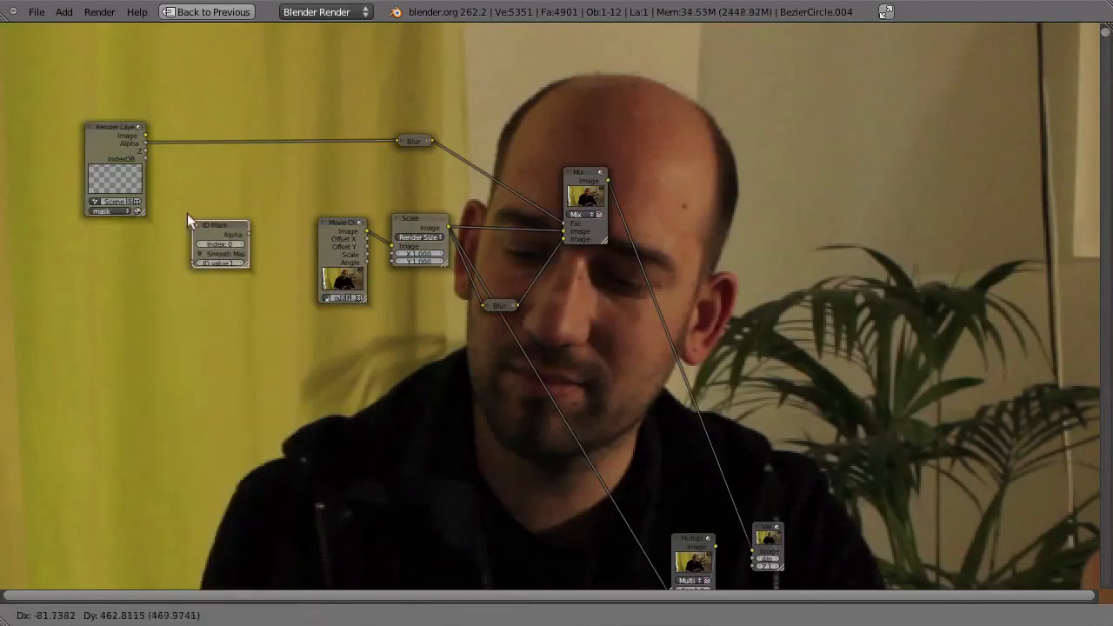
{"action": "left_click", "coordinate": [185, 212]}
Feed the mask layer's IndexOB output into the ID value input of the ID Mask node
{"action": "scroll", "coordinate": [186, 160], "scroll_direction": "up", "scroll_amount": 6}
{"action": "middle_click_drag", "start_coordinate": [186, 159], "coordinate": [344, 272]}
{"action": "scroll", "coordinate": [344, 272], "scroll_direction": "up", "scroll_amount": 3}
{"action": "left_click_drag", "start_coordinate": [137, 372], "coordinate": [146, 351]}
{"action": "middle_click_drag", "start_coordinate": [254, 294], "coordinate": [471, 282]}
{"action": "left_click", "coordinate": [201, 212]}
{"action": "left_click_drag", "start_coordinate": [200, 211], "coordinate": [301, 411]}
Preview the ID Mask in the backdrop, set its index to 1 and turn on Smooth Mask
{"action": "left_click", "coordinate": [365, 343], "text": "ctrl+shift"}
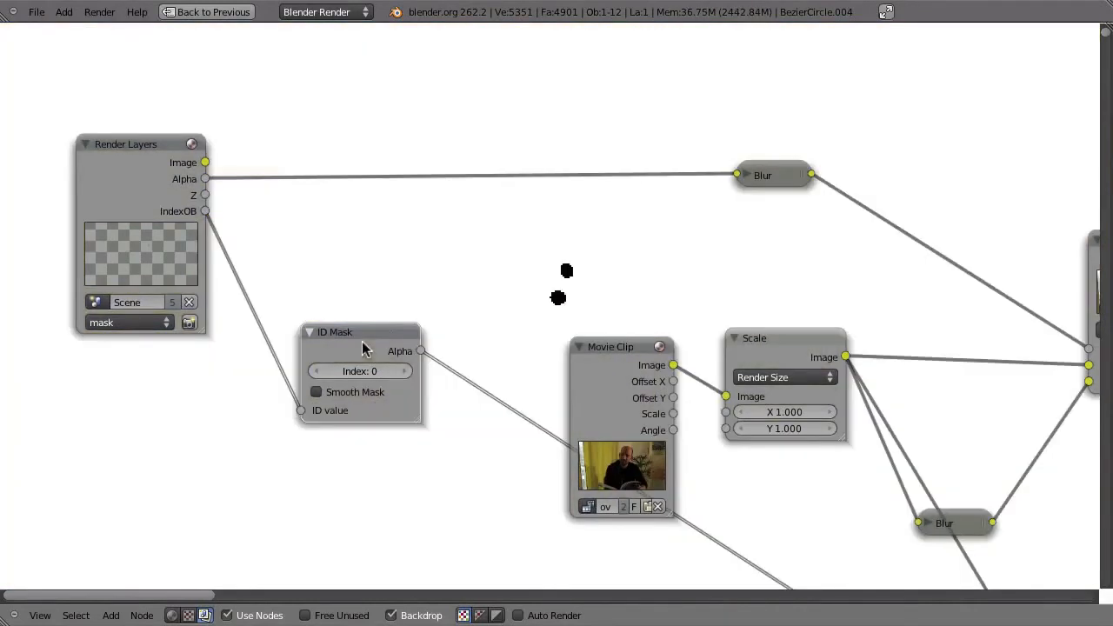
{"action": "left_click", "coordinate": [404, 371]}
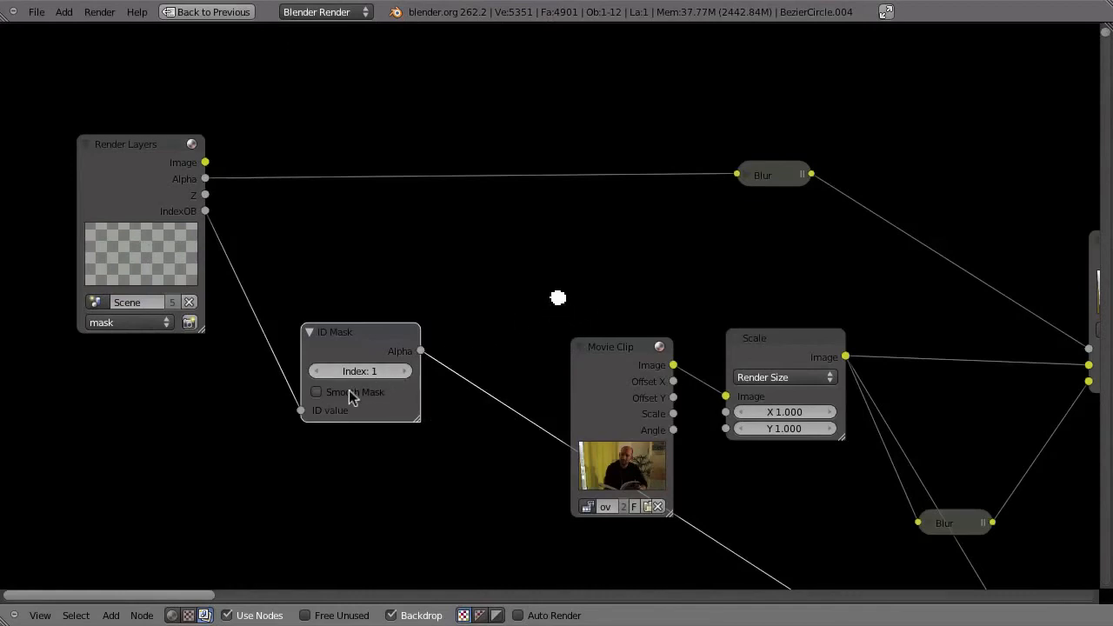
{"action": "left_click", "coordinate": [321, 392]}
View the Mix result in the backdrop again and shift the whole marker-mask node group to free up space
{"action": "middle_click_drag", "start_coordinate": [507, 396], "coordinate": [433, 379]}
{"action": "scroll", "coordinate": [600, 499], "scroll_direction": "down", "scroll_amount": 11}
{"action": "middle_click_drag", "start_coordinate": [639, 499], "coordinate": [544, 236]}
{"action": "scroll", "coordinate": [661, 420], "scroll_direction": "down", "scroll_amount": 3}
{"action": "middle_click_drag", "start_coordinate": [629, 273], "coordinate": [514, 296]}
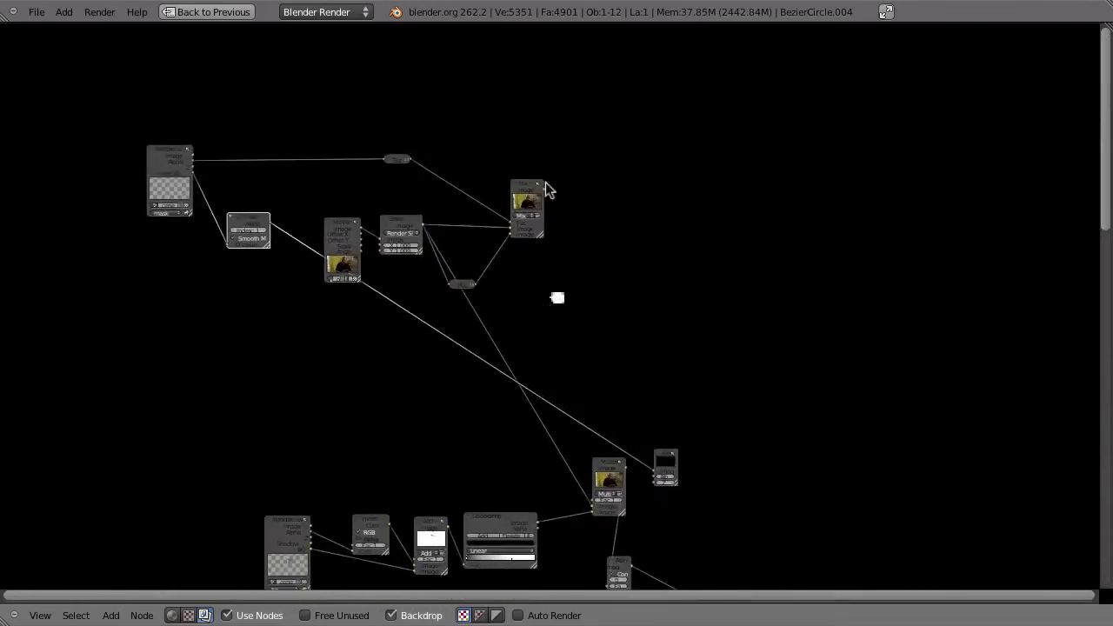
{"action": "left_click", "coordinate": [528, 185], "text": "ctrl+shift"}
{"action": "middle_click_drag", "start_coordinate": [530, 186], "coordinate": [690, 238]}
{"action": "key", "text": "b"}
{"action": "left_click_drag", "start_coordinate": [162, 127], "coordinate": [751, 362]}
{"action": "key", "text": "g"}
{"action": "left_click", "coordinate": [492, 285]}
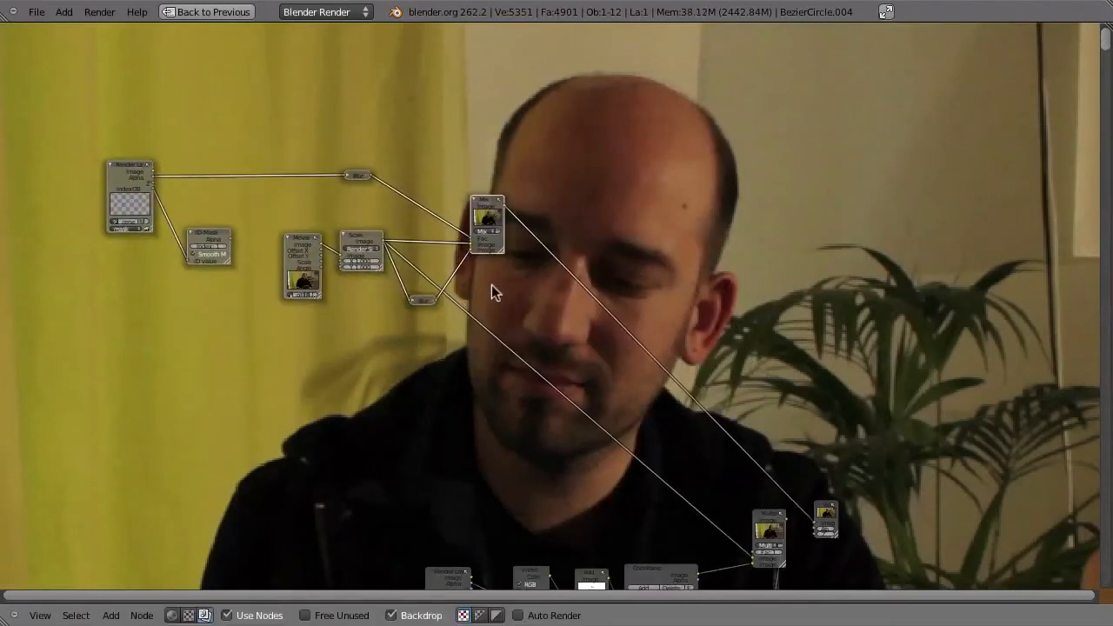
Insert an RGB Curves node between the Mix node and the Viewer
{"action": "scroll", "coordinate": [539, 302], "scroll_direction": "up", "scroll_amount": 3}
{"action": "middle_click_drag", "start_coordinate": [557, 312], "coordinate": [592, 321]}
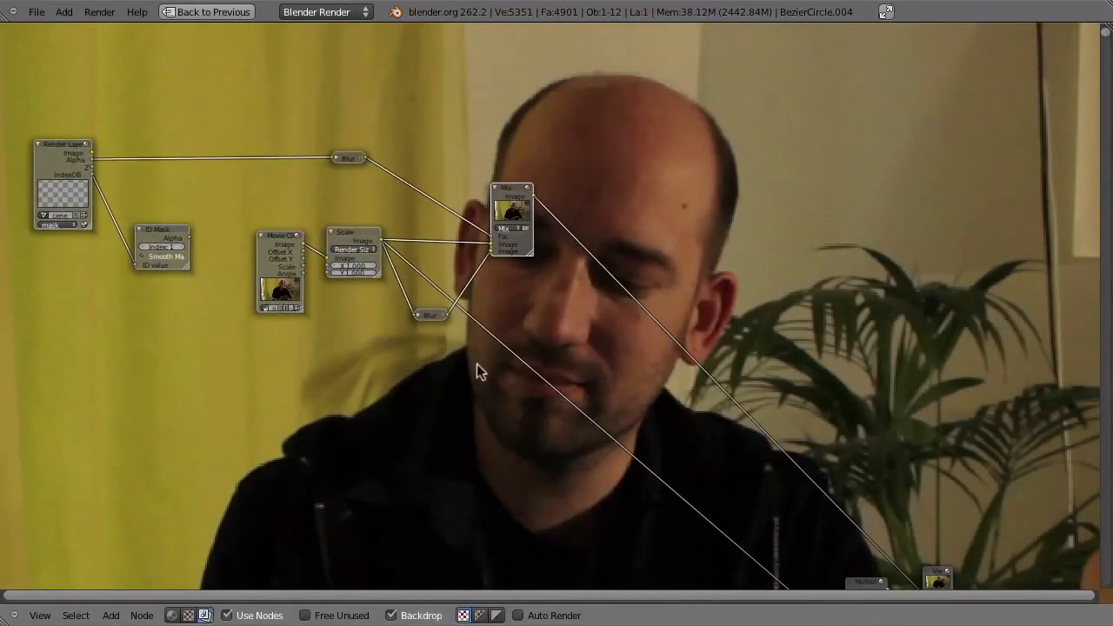
{"action": "key", "text": "shift+a"}
{"action": "mouse_move", "coordinate": [377, 388]}
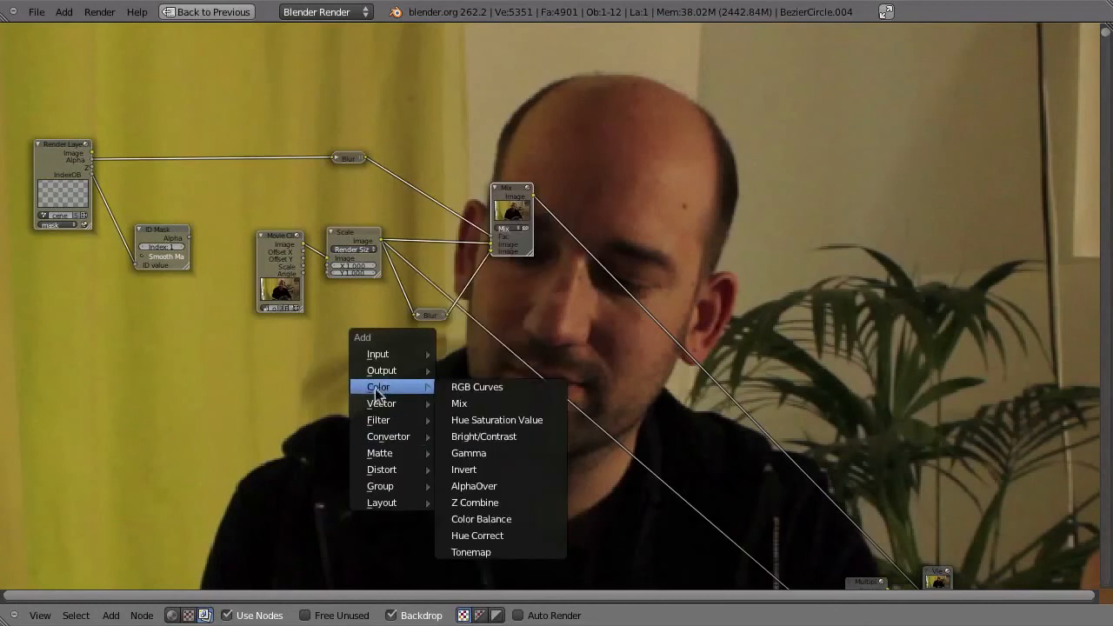
{"action": "left_click", "coordinate": [491, 390]}
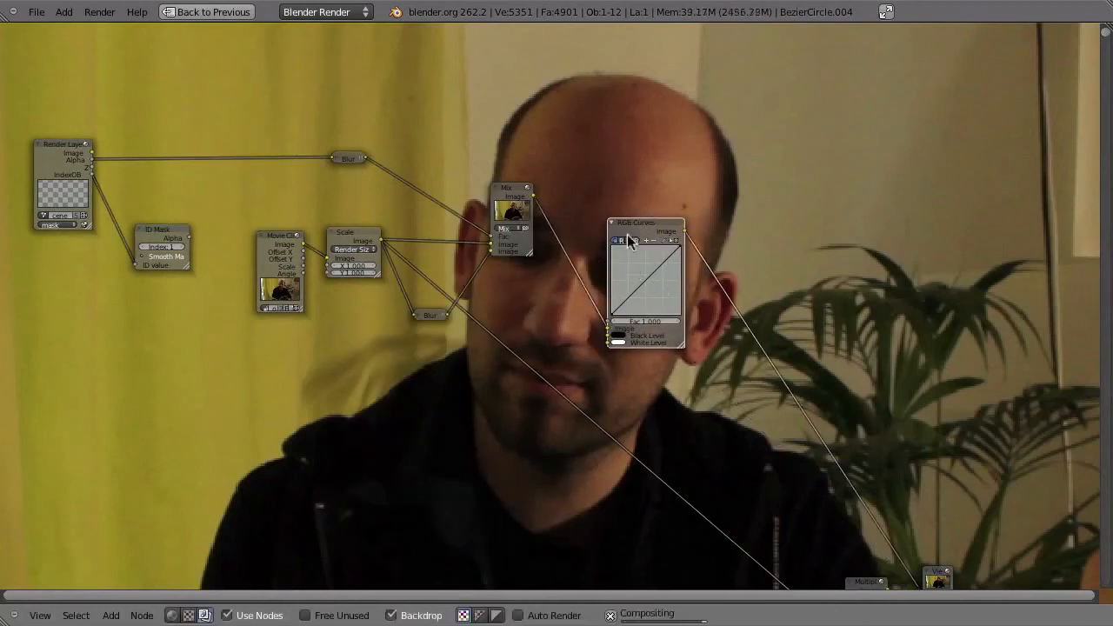
{"action": "left_click", "coordinate": [589, 394]}
Move the ID Mask below the movie clip branch and connect its Alpha to the RGB Curves Fac input
{"action": "left_click_drag", "start_coordinate": [160, 252], "coordinate": [200, 422]}
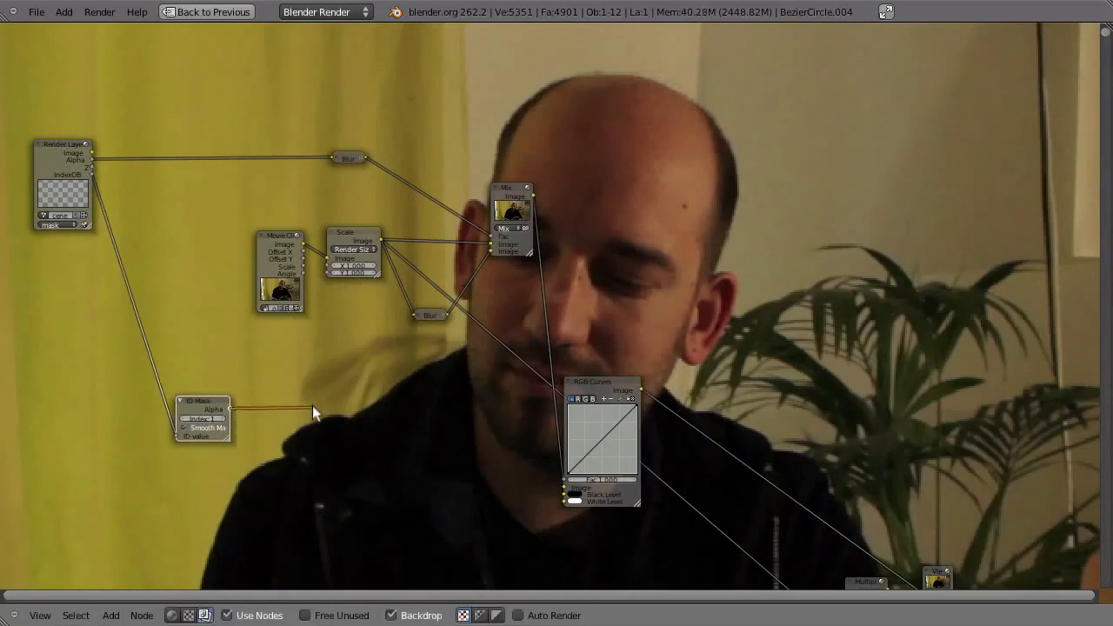
{"action": "left_click_drag", "start_coordinate": [312, 412], "coordinate": [284, 416]}
{"action": "scroll", "coordinate": [313, 407], "scroll_direction": "up", "scroll_amount": 2}
{"action": "left_click_drag", "start_coordinate": [721, 366], "coordinate": [811, 200]}
{"action": "left_click_drag", "start_coordinate": [762, 339], "coordinate": [761, 349]}
{"action": "left_click_drag", "start_coordinate": [200, 405], "coordinate": [763, 339]}
{"action": "left_click_drag", "start_coordinate": [816, 217], "coordinate": [795, 316]}
Adjust the midpoints of the combined and red curves to slightly darken the patch masked by index 1
{"action": "middle_click_drag", "start_coordinate": [805, 365], "coordinate": [507, 414]}
{"action": "left_click_drag", "start_coordinate": [509, 404], "coordinate": [478, 439]}
{"action": "scroll", "coordinate": [614, 348], "scroll_direction": "up", "scroll_amount": 2}
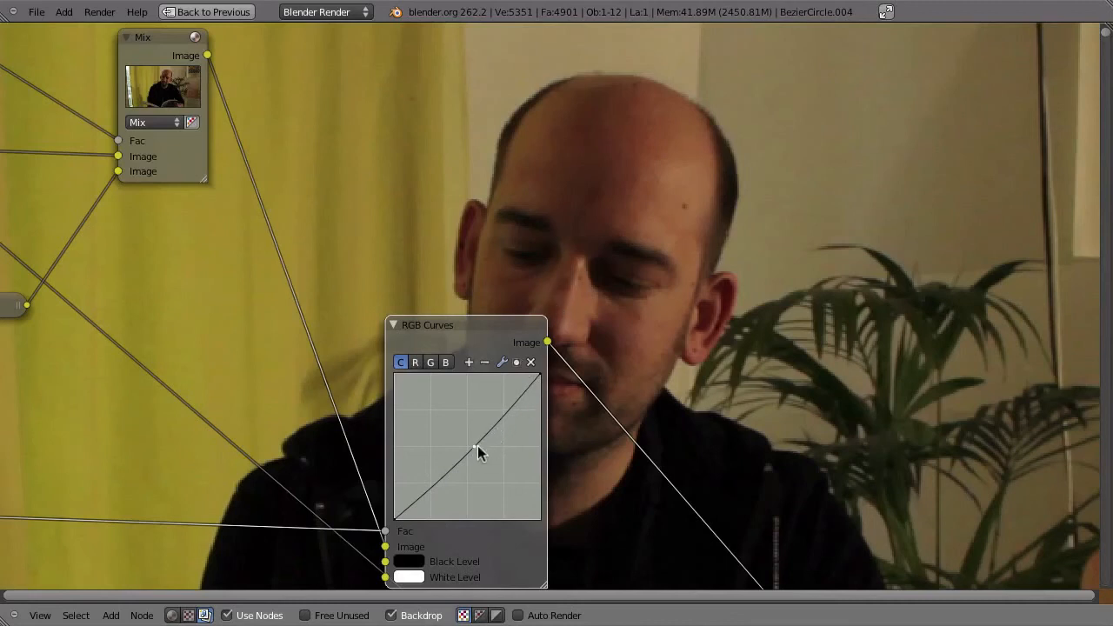
{"action": "left_click_drag", "start_coordinate": [475, 447], "coordinate": [475, 446]}
{"action": "left_click", "coordinate": [416, 363]}
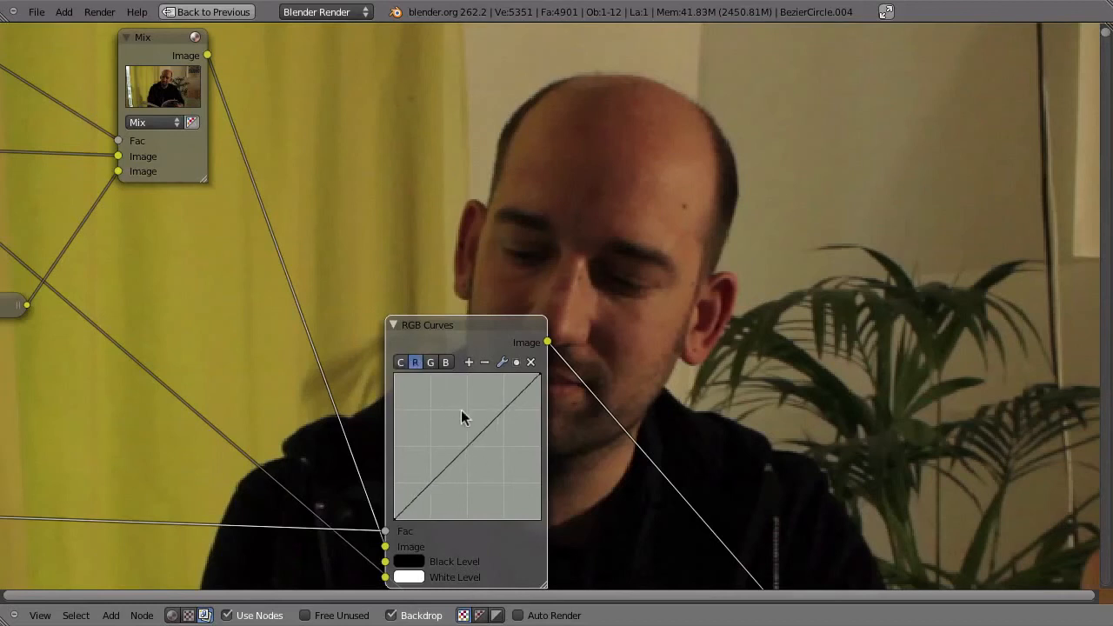
{"action": "left_click_drag", "start_coordinate": [466, 443], "coordinate": [475, 449]}
{"action": "left_click", "coordinate": [401, 362]}
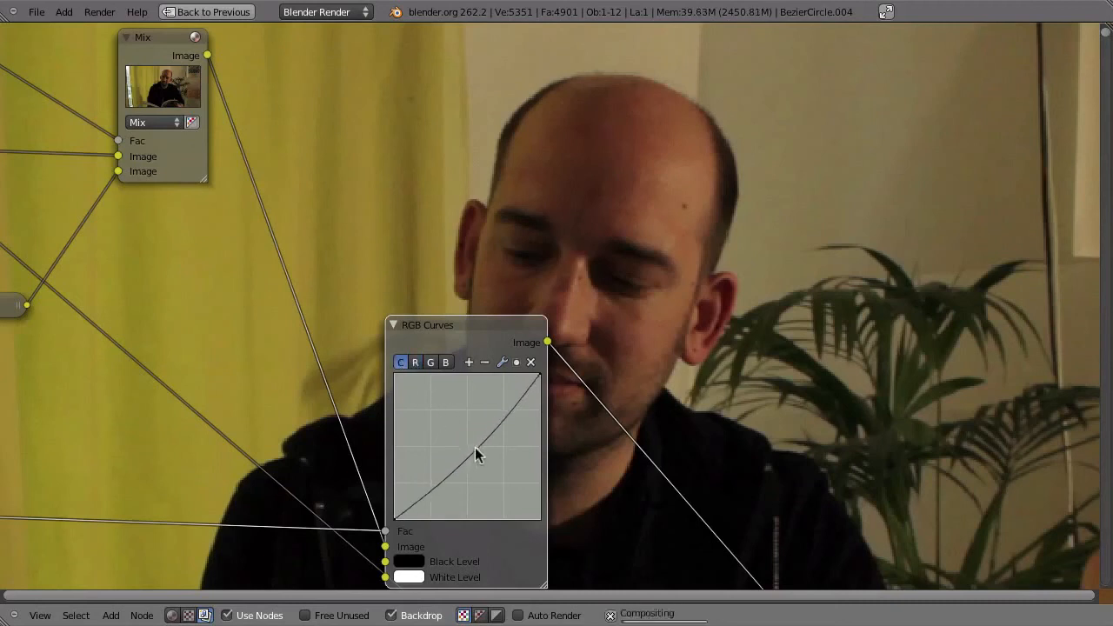
Compare the Mix result with the RGB Curves result in the backdrop
{"action": "middle_click_drag", "start_coordinate": [566, 437], "coordinate": [388, 564]}
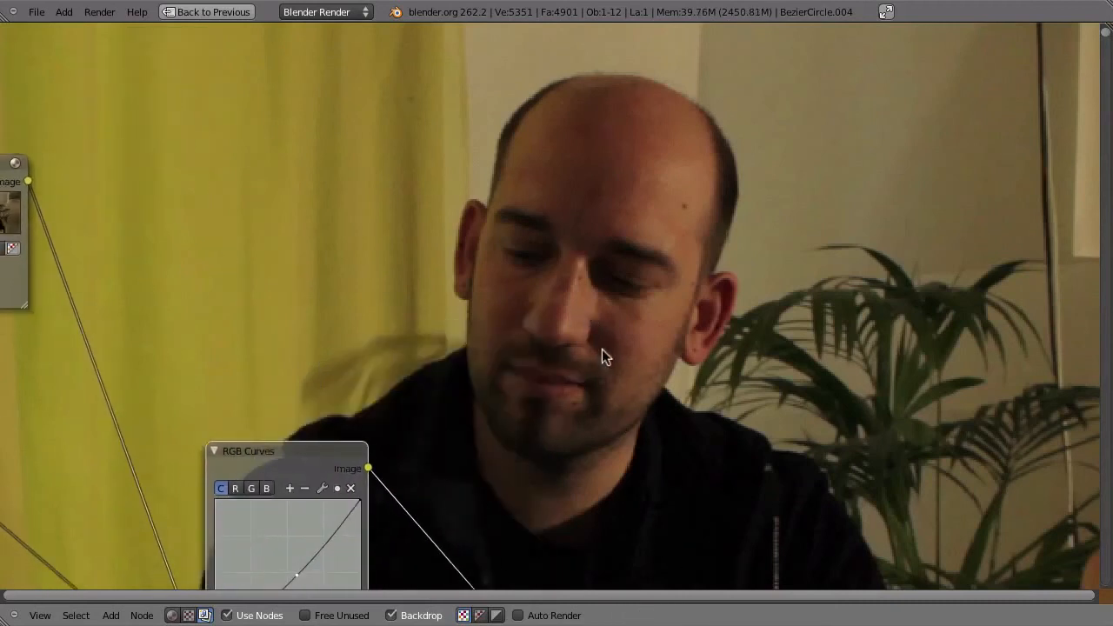
{"action": "middle_click_drag", "start_coordinate": [572, 346], "coordinate": [427, 328]}
{"action": "left_click", "coordinate": [225, 142], "text": "ctrl+shift"}
{"action": "left_click", "coordinate": [435, 335], "text": "ctrl+shift"}
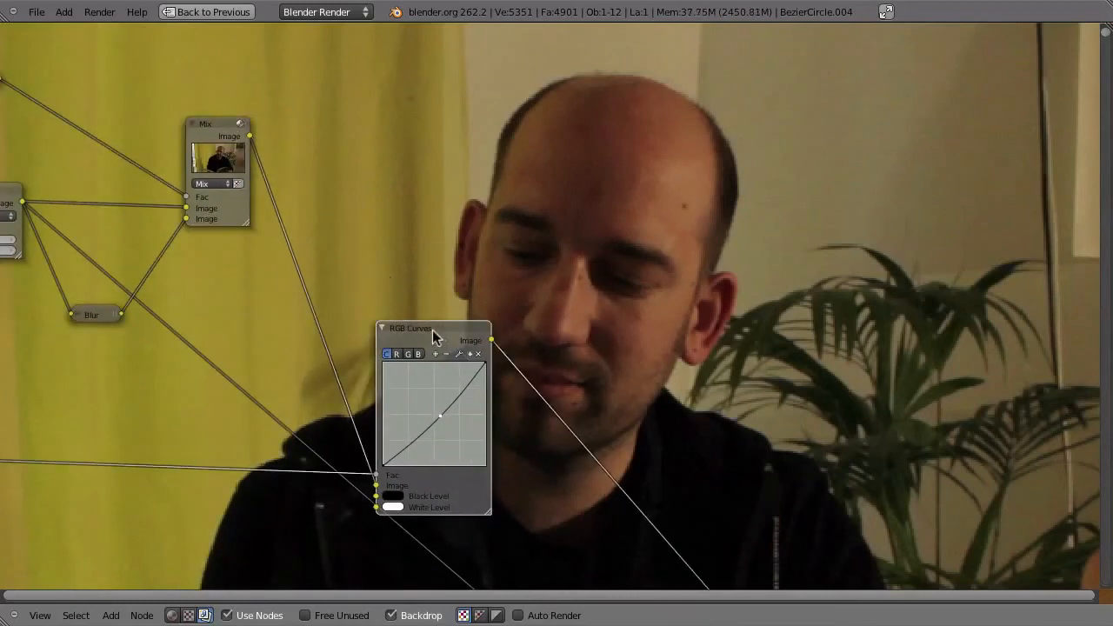
{"action": "left_click", "coordinate": [207, 122], "text": "ctrl+shift"}
{"action": "left_click", "coordinate": [435, 336], "text": "ctrl+shift"}
Move the marker-mask node group farther from the shadow nodes and tidy its Mix and RGB Curves nodes
{"action": "middle_click_drag", "start_coordinate": [582, 318], "coordinate": [196, 211], "text": "ctrl"}
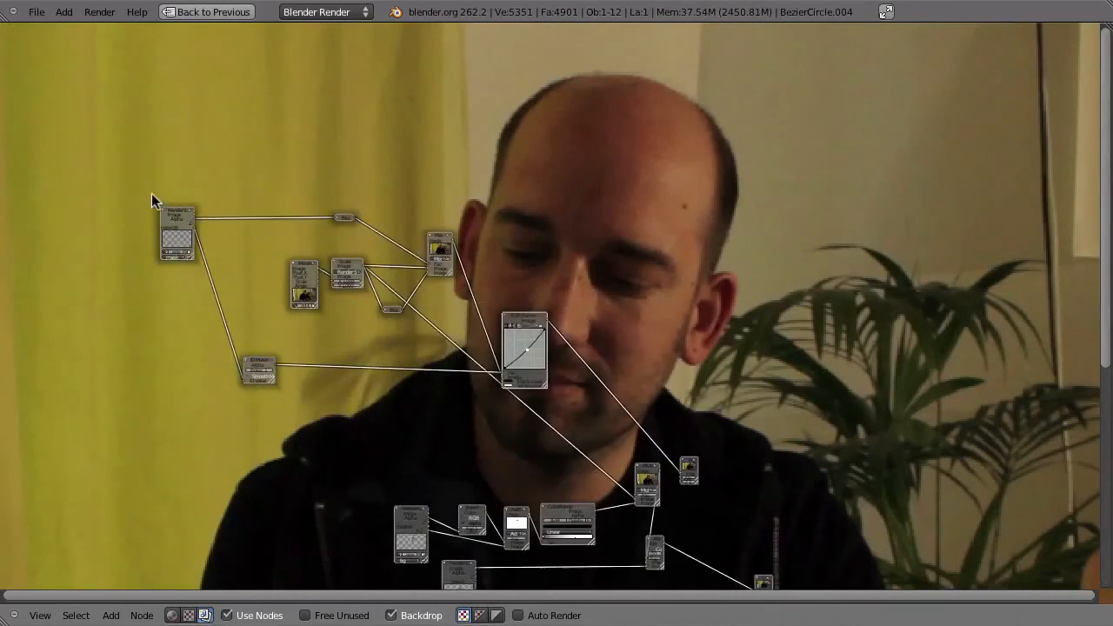
{"action": "left_click_drag", "start_coordinate": [376, 295], "coordinate": [612, 445]}
{"action": "key", "text": "g"}
{"action": "left_click", "coordinate": [550, 320]}
{"action": "scroll", "coordinate": [547, 264], "scroll_direction": "up", "scroll_amount": 1}
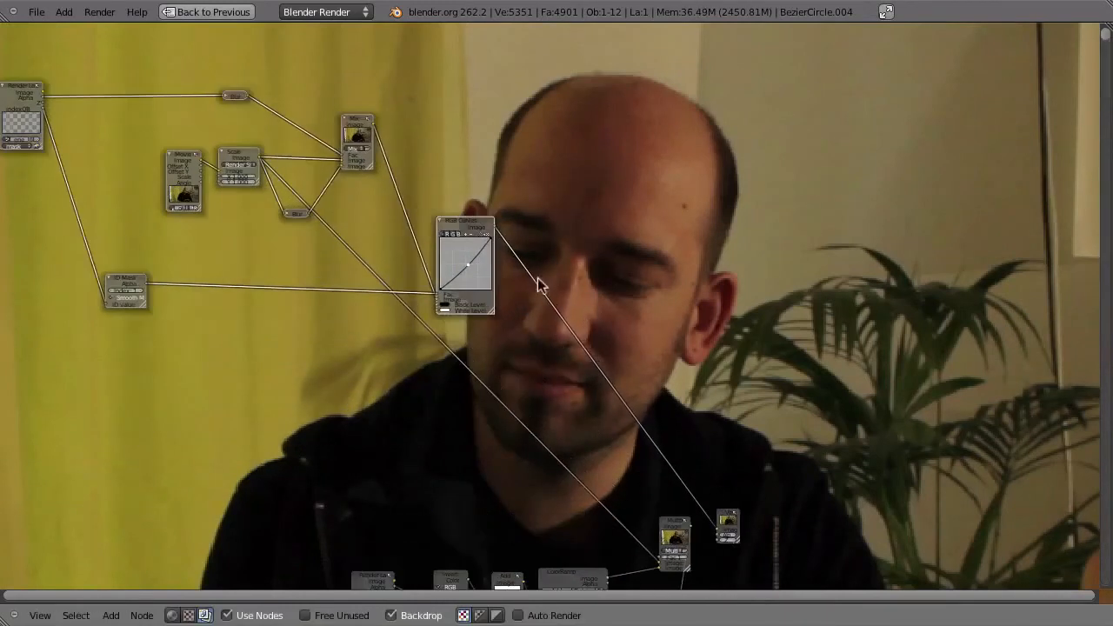
{"action": "middle_click_drag", "start_coordinate": [536, 277], "coordinate": [612, 334]}
{"action": "middle_click_drag", "start_coordinate": [520, 318], "coordinate": [503, 335]}
{"action": "left_click_drag", "start_coordinate": [515, 294], "coordinate": [509, 284]}
{"action": "left_click_drag", "start_coordinate": [409, 191], "coordinate": [418, 190]}
Duplicate the RGB Curves node and insert the copy between the first RGB Curves node and the Viewer
{"action": "middle_click_drag", "start_coordinate": [581, 241], "coordinate": [522, 201]}
{"action": "left_click", "coordinate": [387, 267]}
{"action": "key", "text": "shift+d"}
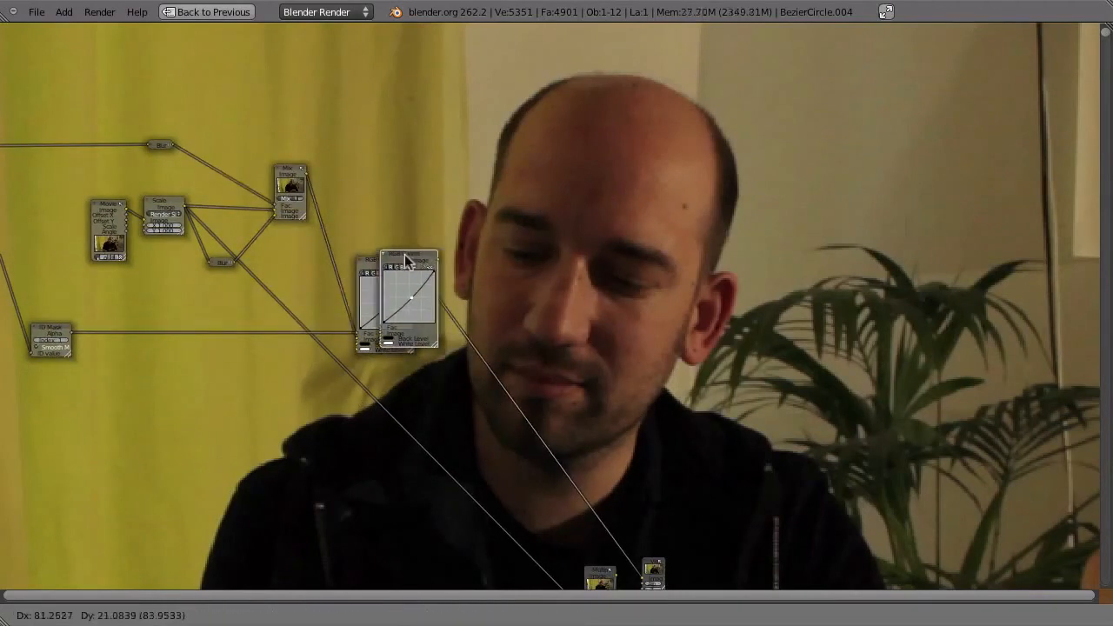
{"action": "middle_click_drag", "start_coordinate": [512, 335], "coordinate": [631, 295]}
{"action": "left_click", "coordinate": [194, 278]}
Duplicate the ID Mask with its input link, set its index to 2 and connect its Alpha to the second RGB Curves Fac
{"action": "scroll", "coordinate": [194, 278], "scroll_direction": "up", "scroll_amount": 5}
{"action": "middle_click_drag", "start_coordinate": [130, 270], "coordinate": [374, 310]}
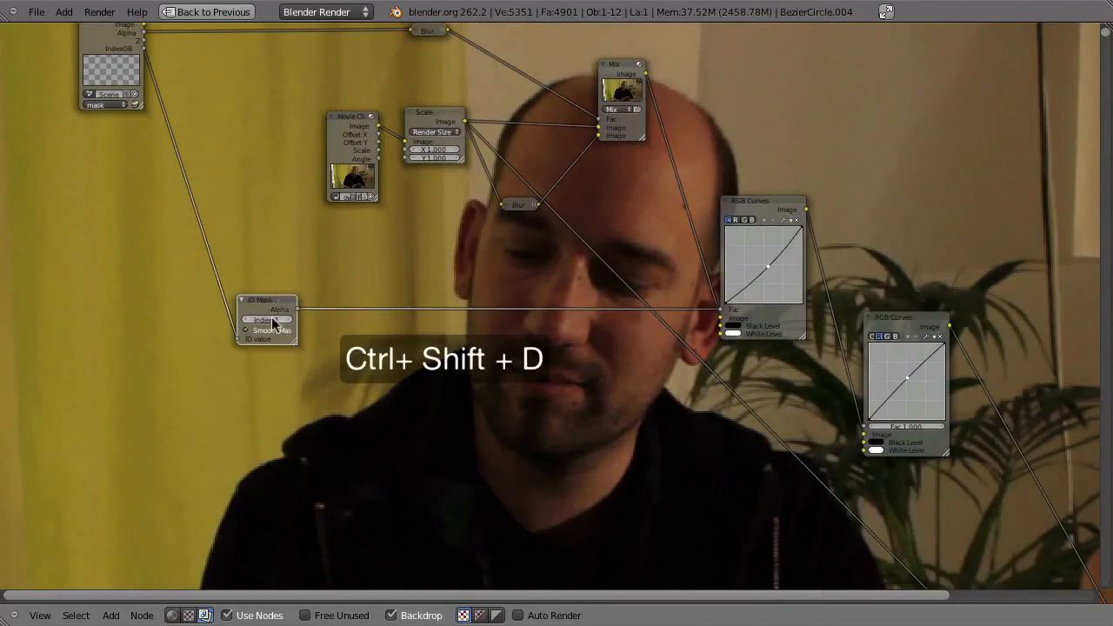
{"action": "key", "text": "ctrl+shift+d"}
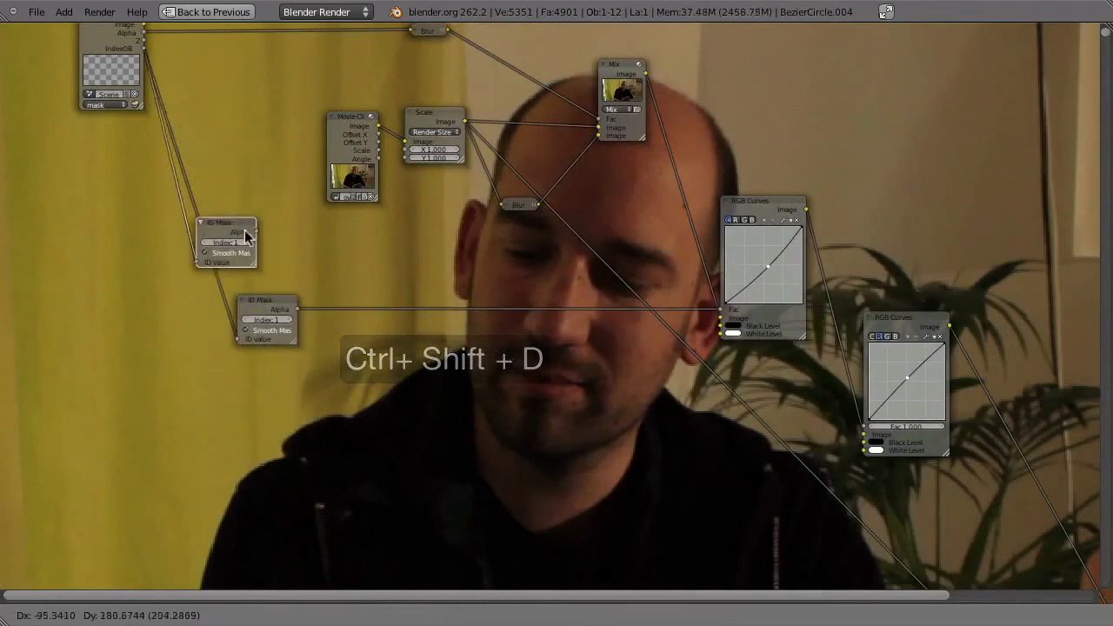
{"action": "left_click", "coordinate": [281, 384]}
{"action": "left_click", "coordinate": [279, 392]}
{"action": "left_click_drag", "start_coordinate": [269, 371], "coordinate": [865, 427]}
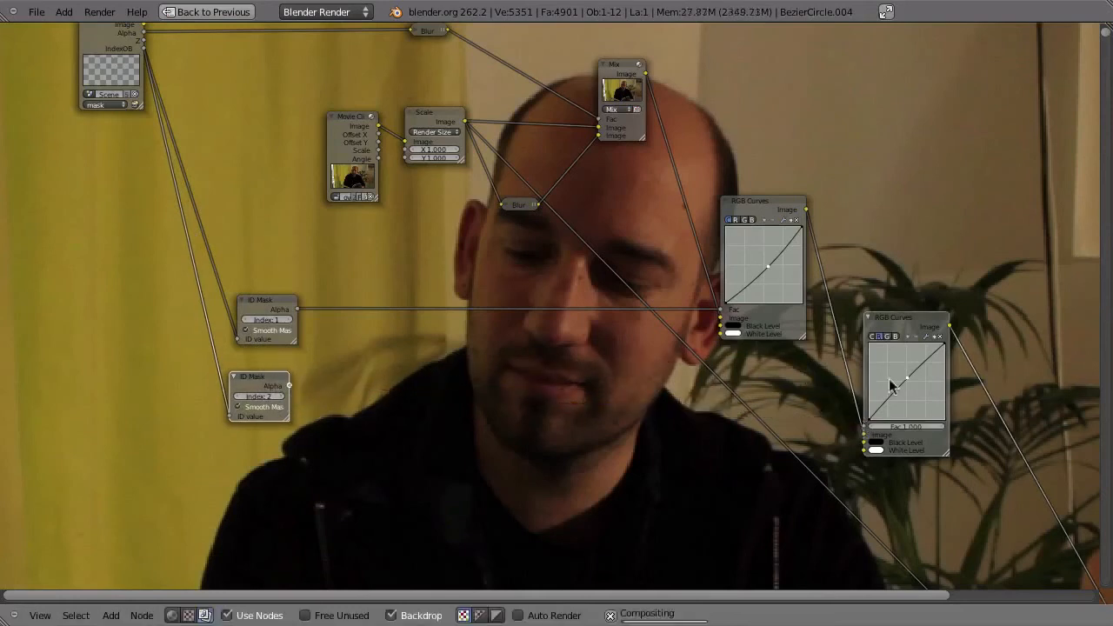
{"action": "left_click_drag", "start_coordinate": [289, 385], "coordinate": [862, 424]}
Compare the two RGB Curves results at the nose bridge and slightly lower the second node's curve point
{"action": "middle_click_drag", "start_coordinate": [585, 303], "coordinate": [588, 313]}
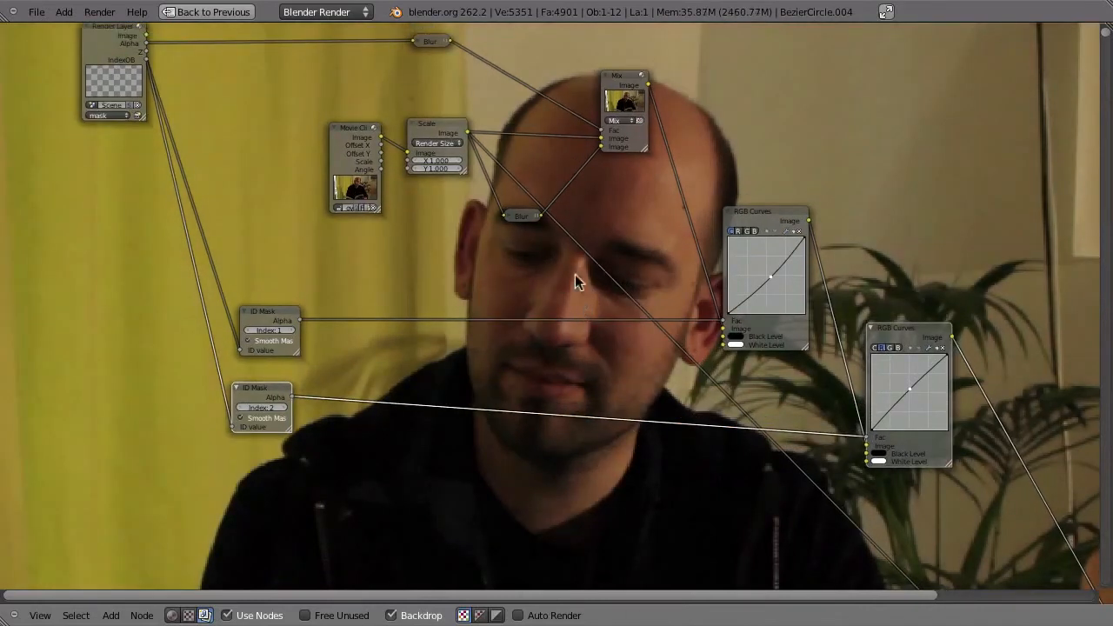
{"action": "left_click", "coordinate": [767, 215]}
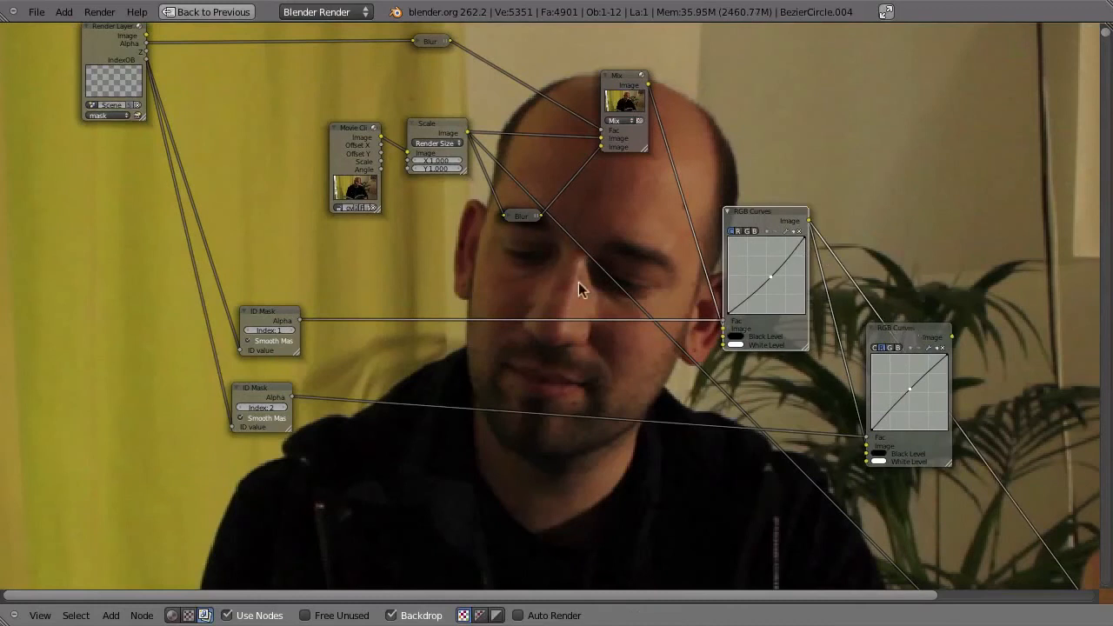
{"action": "left_click", "coordinate": [929, 330]}
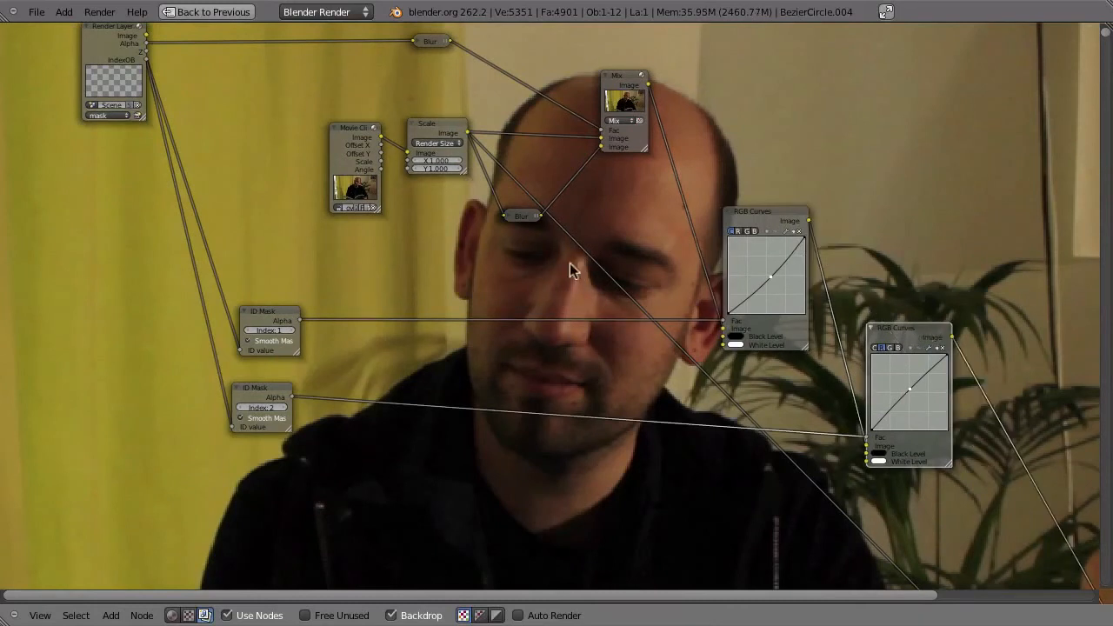
{"action": "left_click_drag", "start_coordinate": [909, 389], "coordinate": [914, 398]}
{"action": "middle_click_drag", "start_coordinate": [937, 396], "coordinate": [895, 392]}
Compare the first and second RGB Curves outputs in the backdrop
{"action": "left_click", "coordinate": [728, 201]}
{"action": "left_click", "coordinate": [845, 309]}
{"action": "left_click", "coordinate": [751, 204]}
{"action": "left_click", "coordinate": [880, 314]}
Tidy the node layout by repositioning the second RGB Curves node and the index 2 ID Mask
{"action": "scroll", "coordinate": [874, 306], "scroll_direction": "down", "scroll_amount": 7}
{"action": "left_click_drag", "start_coordinate": [624, 278], "coordinate": [616, 247]}
{"action": "middle_click_drag", "start_coordinate": [639, 303], "coordinate": [645, 414]}
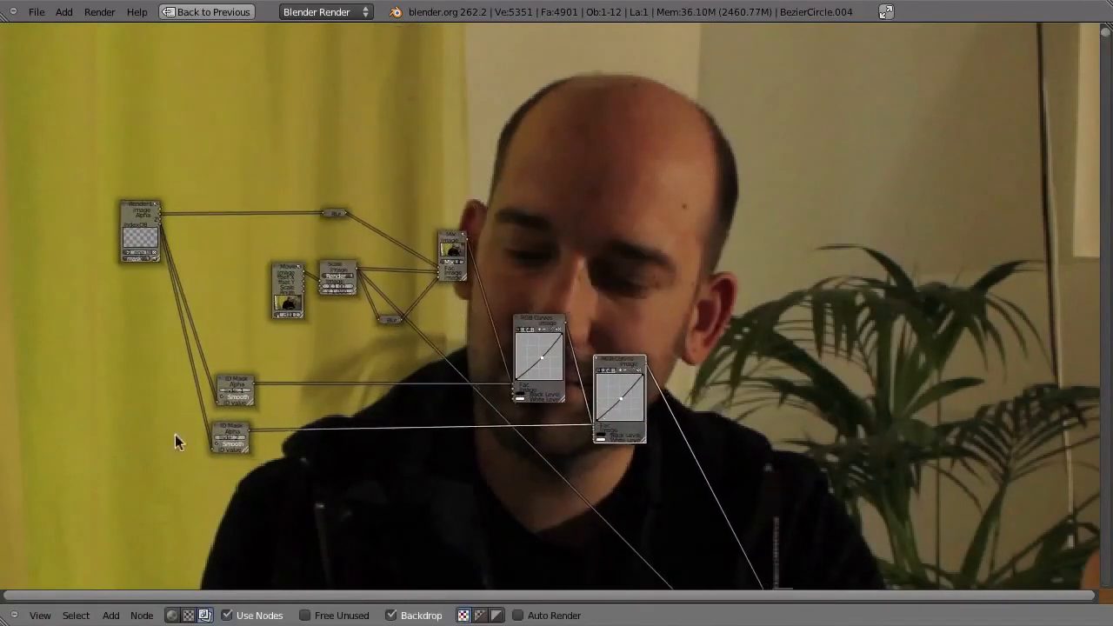
{"action": "left_click_drag", "start_coordinate": [233, 426], "coordinate": [242, 418]}
{"action": "middle_click_drag", "start_coordinate": [619, 368], "coordinate": [449, 403]}
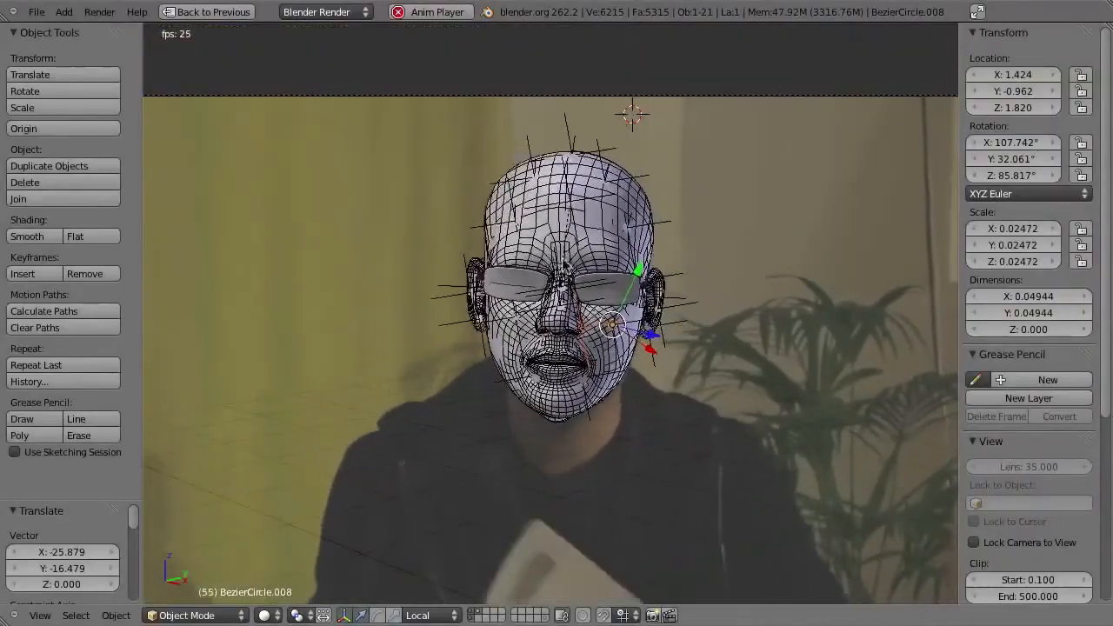
Stop the animation playback and render frame 283
{"action": "scroll", "coordinate": [467, 476], "scroll_direction": "up", "scroll_amount": 3}
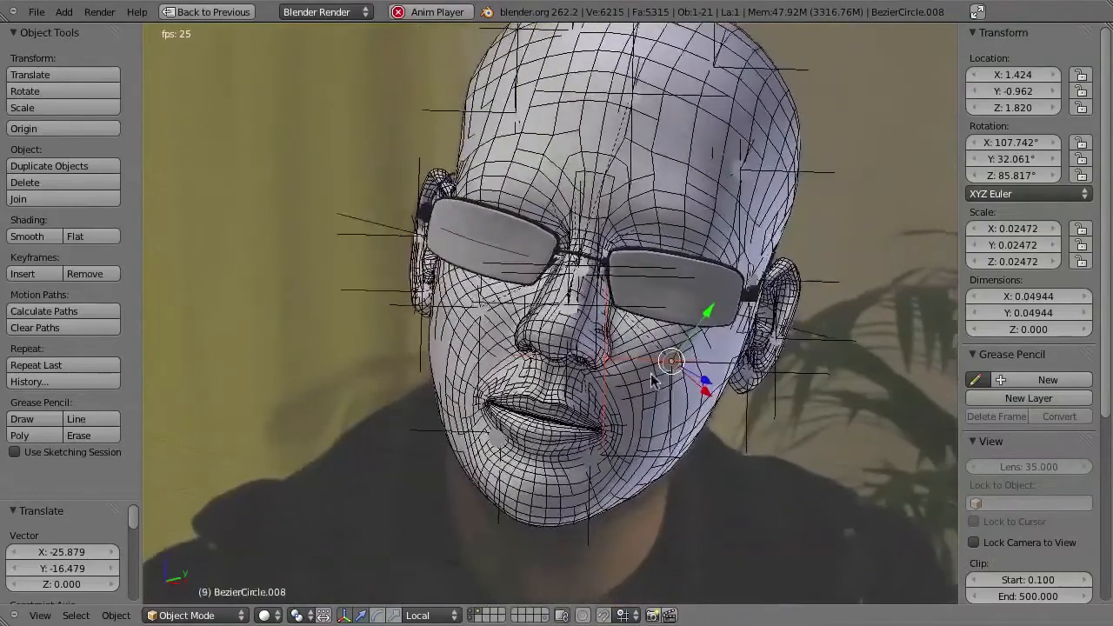
{"action": "key", "text": "Escape"}
{"action": "middle_click_drag", "start_coordinate": [613, 453], "coordinate": [527, 331], "text": "shift"}
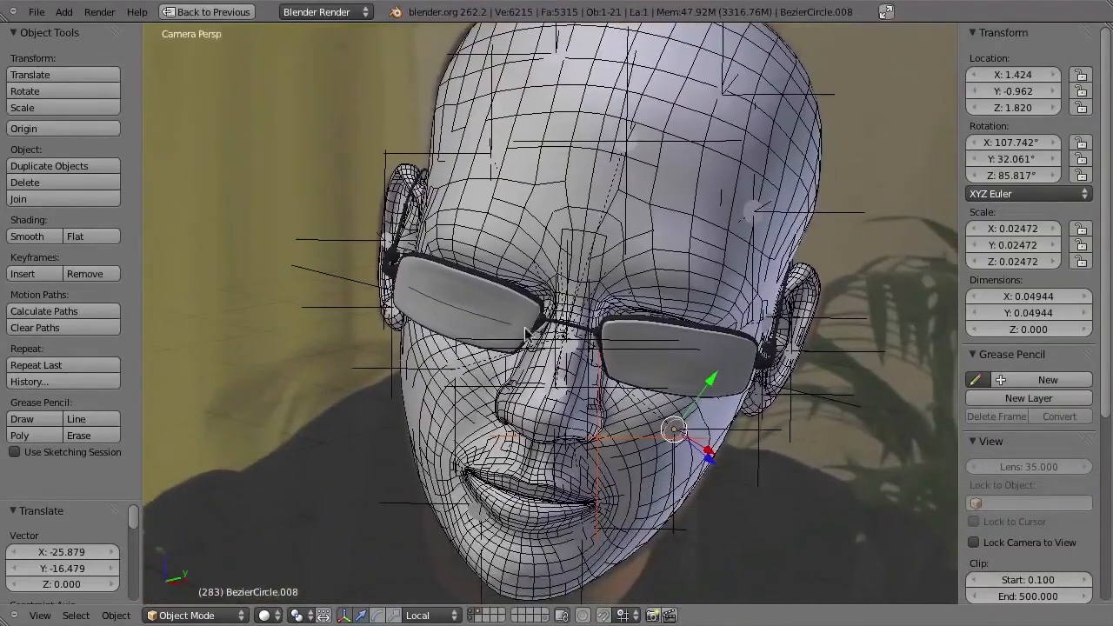
{"action": "key", "text": "F12"}
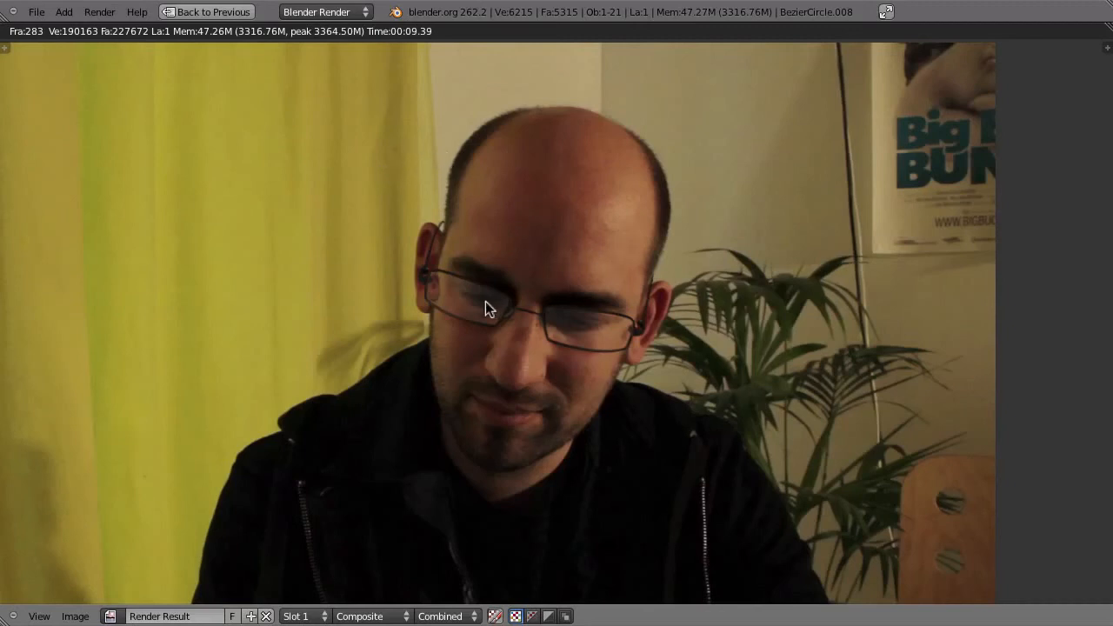
Close the render and examine the compositing node tree from the marker color corrections down to the glasses and shadow layers
{"action": "key", "text": "Escape"}
{"action": "key", "text": "ctrl+Up"}
{"action": "middle_click_drag", "start_coordinate": [360, 206], "coordinate": [498, 341]}
{"action": "scroll", "coordinate": [494, 336], "scroll_direction": "up", "scroll_amount": 2}
{"action": "middle_click_drag", "start_coordinate": [442, 269], "coordinate": [522, 391]}
{"action": "scroll", "coordinate": [357, 317], "scroll_direction": "up", "scroll_amount": 1}
{"action": "middle_click_drag", "start_coordinate": [675, 276], "coordinate": [628, 294]}
{"action": "middle_click_drag", "start_coordinate": [743, 400], "coordinate": [662, 307]}
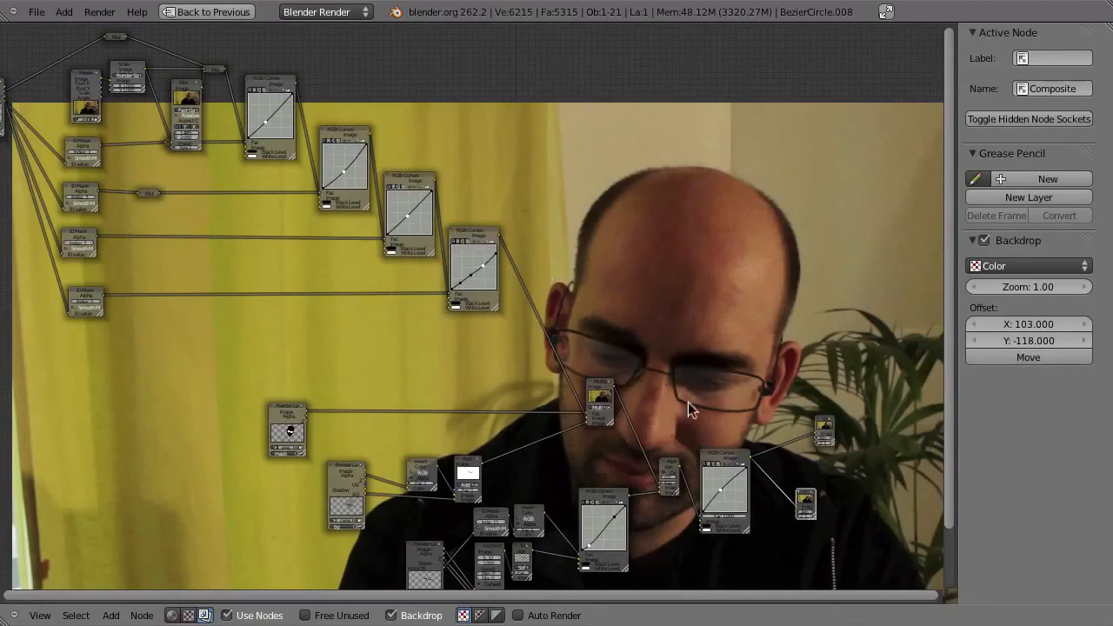
{"action": "middle_click_drag", "start_coordinate": [705, 487], "coordinate": [687, 322]}
{"action": "middle_click_drag", "start_coordinate": [639, 352], "coordinate": [708, 445]}
{"action": "middle_click_drag", "start_coordinate": [524, 374], "coordinate": [486, 298]}
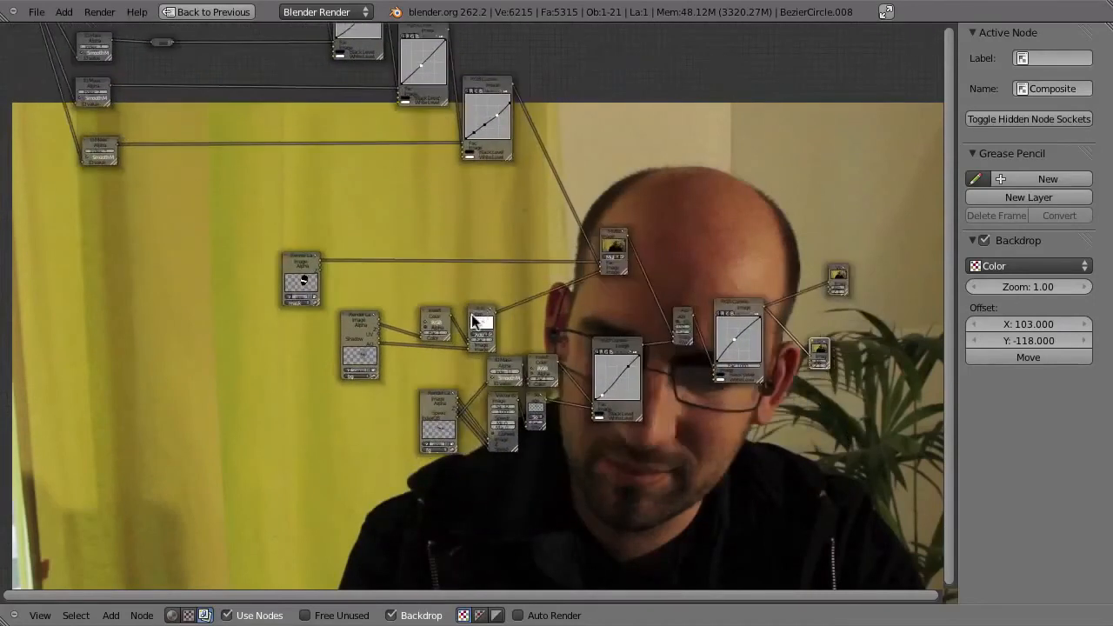
{"action": "scroll", "coordinate": [474, 321], "scroll_direction": "up", "scroll_amount": 2}
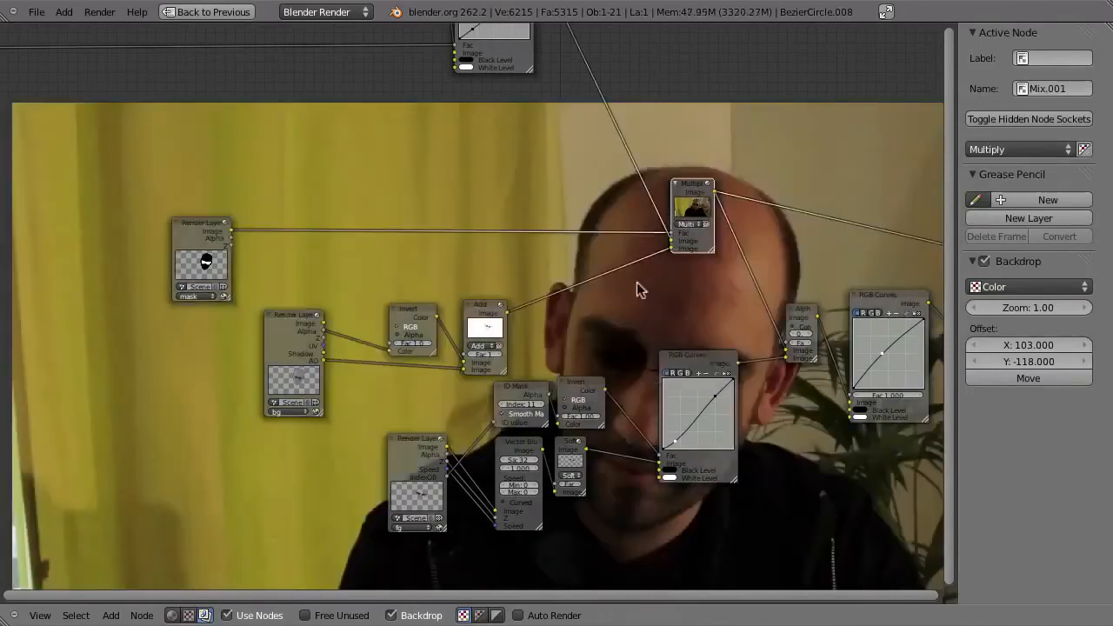
Preview the outputs of the Multiply, Alpha Over and final RGB Curves nodes one after another in the backdrop
{"action": "middle_click_drag", "start_coordinate": [638, 288], "coordinate": [411, 129]}
{"action": "middle_click_drag", "start_coordinate": [698, 403], "coordinate": [766, 509]}
{"action": "left_click", "coordinate": [344, 253], "text": "ctrl+shift"}
{"action": "middle_click_drag", "start_coordinate": [565, 379], "coordinate": [460, 456]}
{"action": "left_click", "coordinate": [564, 315], "text": "ctrl+shift"}
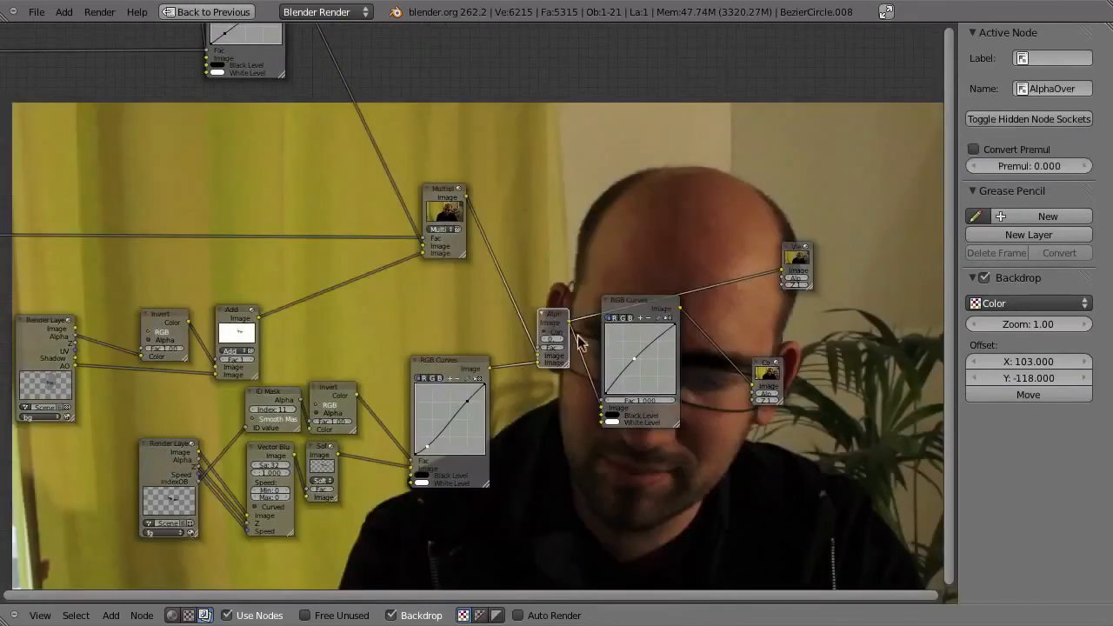
{"action": "middle_click_drag", "start_coordinate": [613, 379], "coordinate": [542, 385]}
{"action": "left_click", "coordinate": [574, 322], "text": "ctrl+shift"}
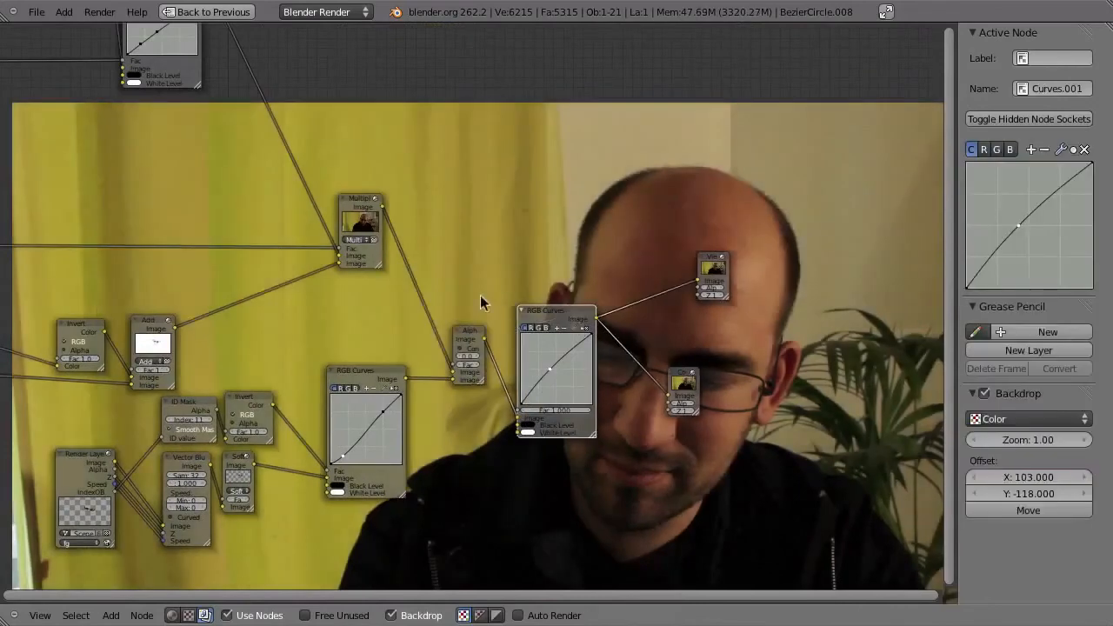
Preview the Alpha of the index 11 ID Mask for the glasses lenses in the backdrop
{"action": "middle_click_drag", "start_coordinate": [487, 304], "coordinate": [382, 460]}
{"action": "middle_click_drag", "start_coordinate": [351, 512], "coordinate": [405, 604]}
{"action": "middle_click_drag", "start_coordinate": [433, 559], "coordinate": [604, 189]}
{"action": "middle_click_drag", "start_coordinate": [409, 266], "coordinate": [487, 280]}
{"action": "left_click", "coordinate": [461, 268], "text": "ctrl+shift"}
{"action": "middle_click_drag", "start_coordinate": [617, 370], "coordinate": [536, 335]}
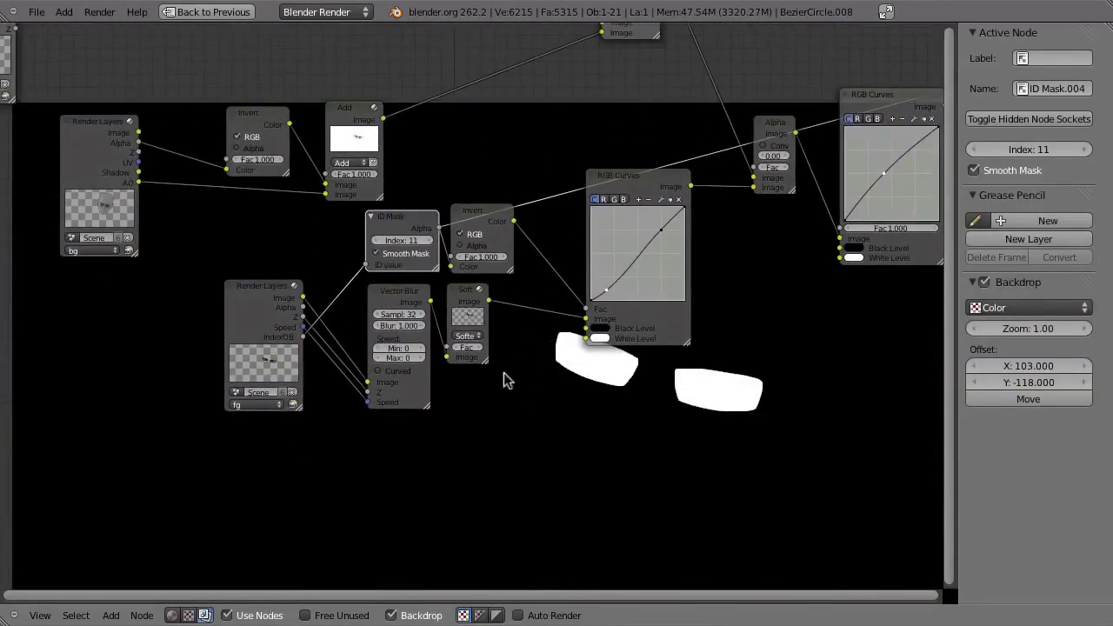
Preview the glasses' RGB Curves output, the Alpha Over result and the final RGB Curves result in the backdrop
{"action": "left_click", "coordinate": [640, 187], "text": "ctrl+shift"}
{"action": "middle_click_drag", "start_coordinate": [666, 365], "coordinate": [661, 297]}
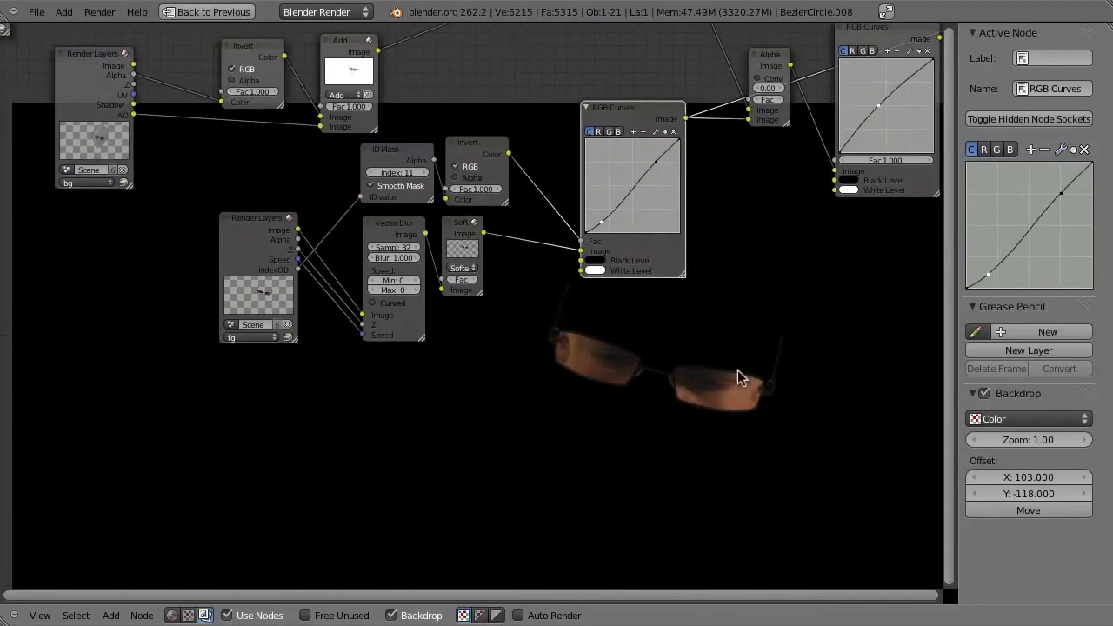
{"action": "left_click", "coordinate": [768, 98], "text": "ctrl+shift"}
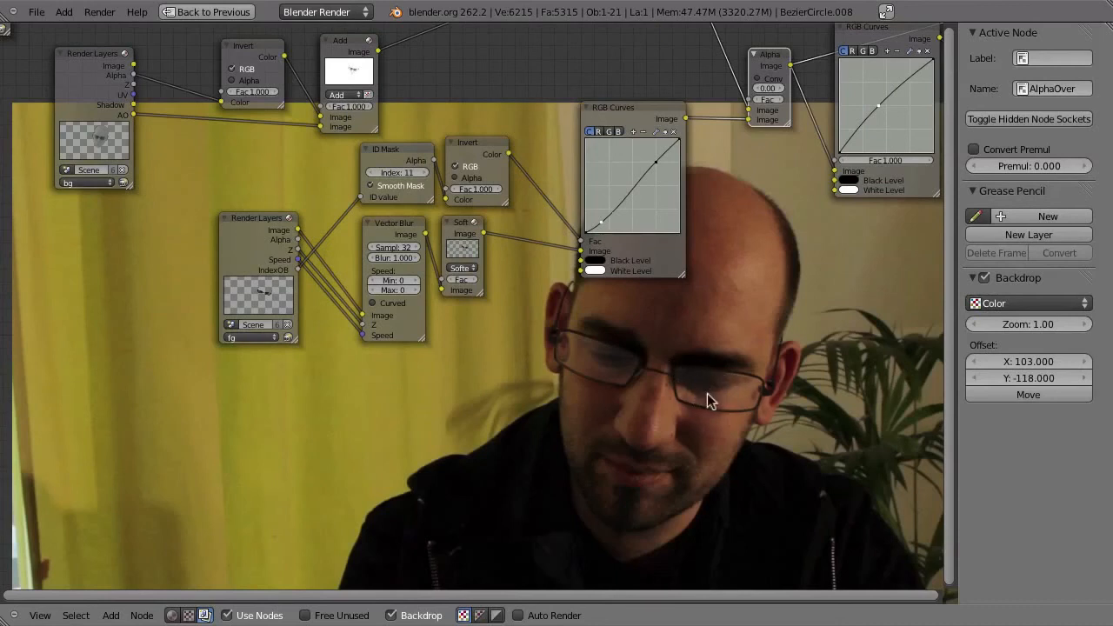
{"action": "middle_click_drag", "start_coordinate": [714, 159], "coordinate": [463, 350]}
{"action": "left_click", "coordinate": [629, 226]}
{"action": "middle_click_drag", "start_coordinate": [617, 311], "coordinate": [354, 376]}
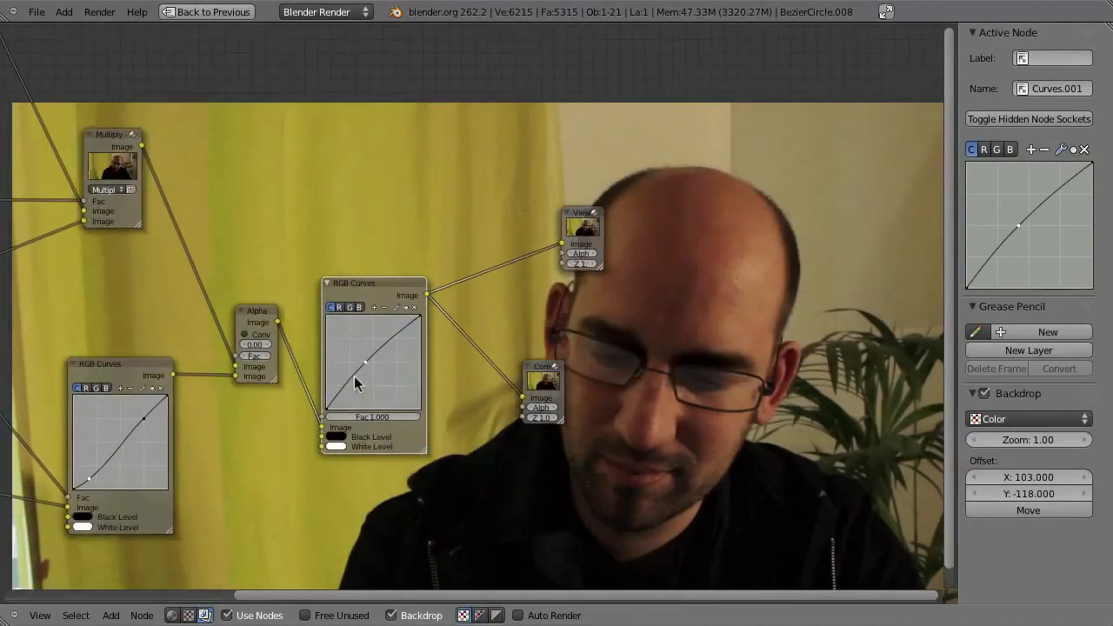
Select the head mesh and inspect the movie texture settings of its projection material
{"action": "key", "text": "ctrl+Up"}
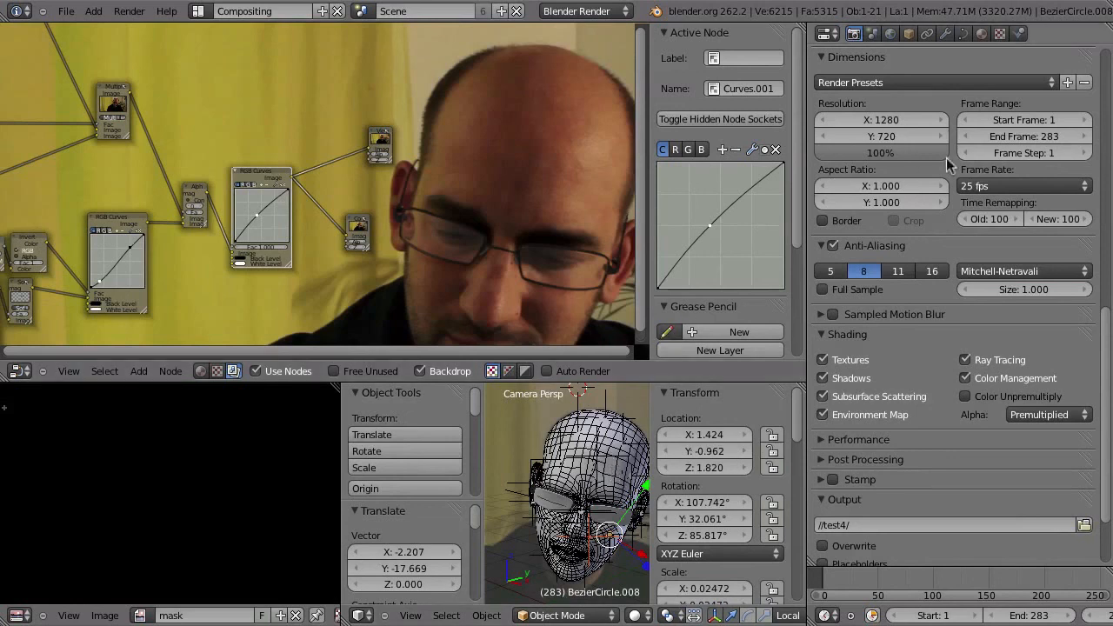
{"action": "left_click", "coordinate": [982, 33]}
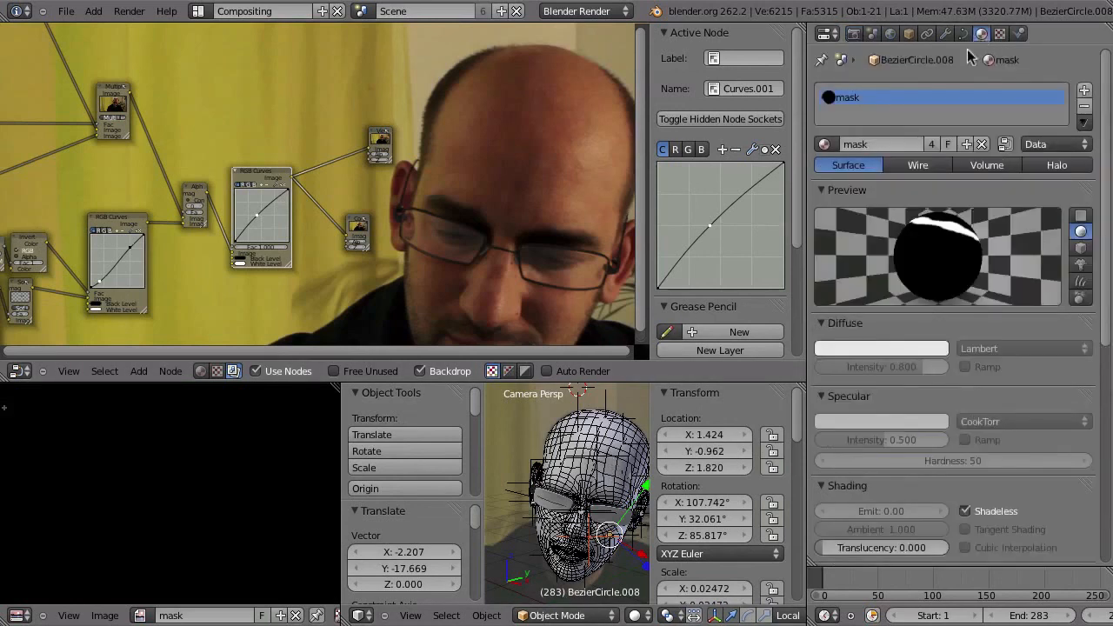
{"action": "right_click", "coordinate": [614, 426]}
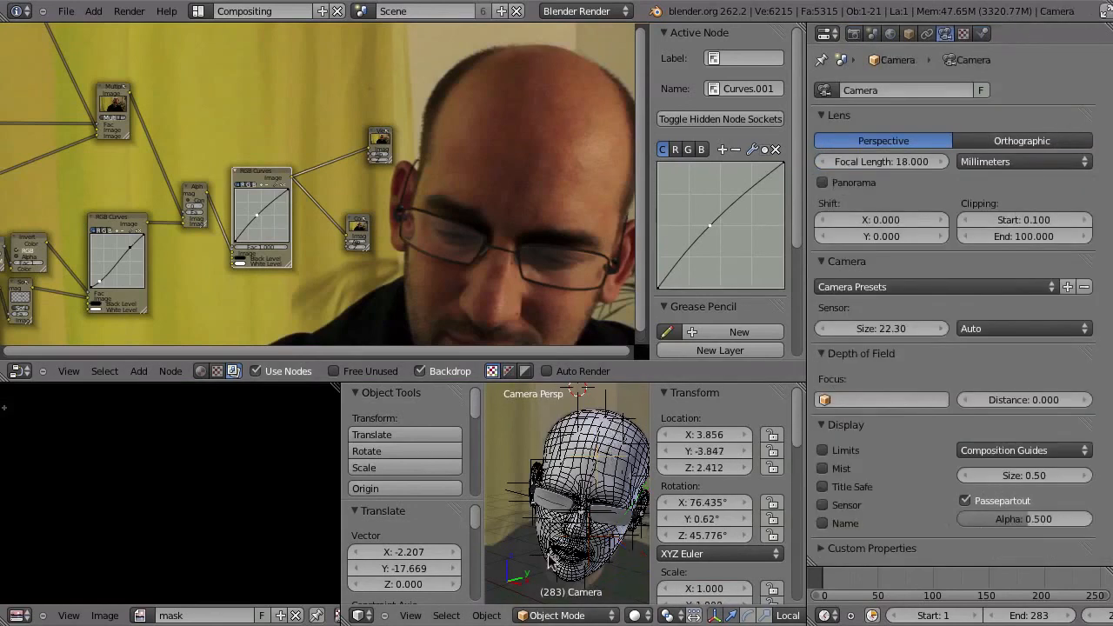
{"action": "key", "text": "ctrl+Up"}
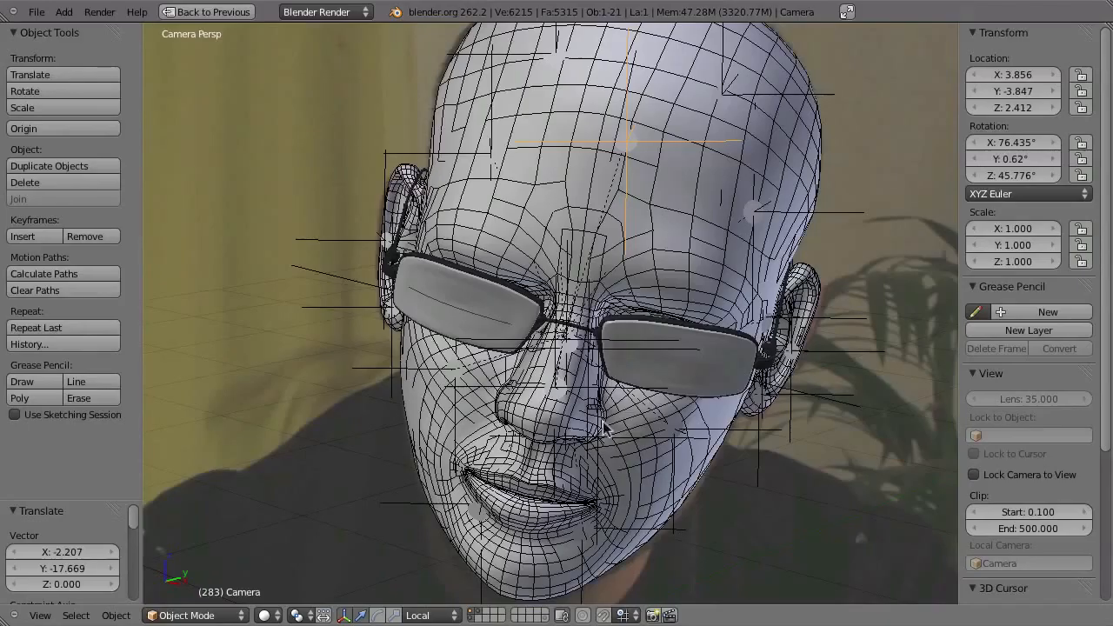
{"action": "right_click", "coordinate": [706, 481]}
{"action": "key", "text": "ctrl+Up"}
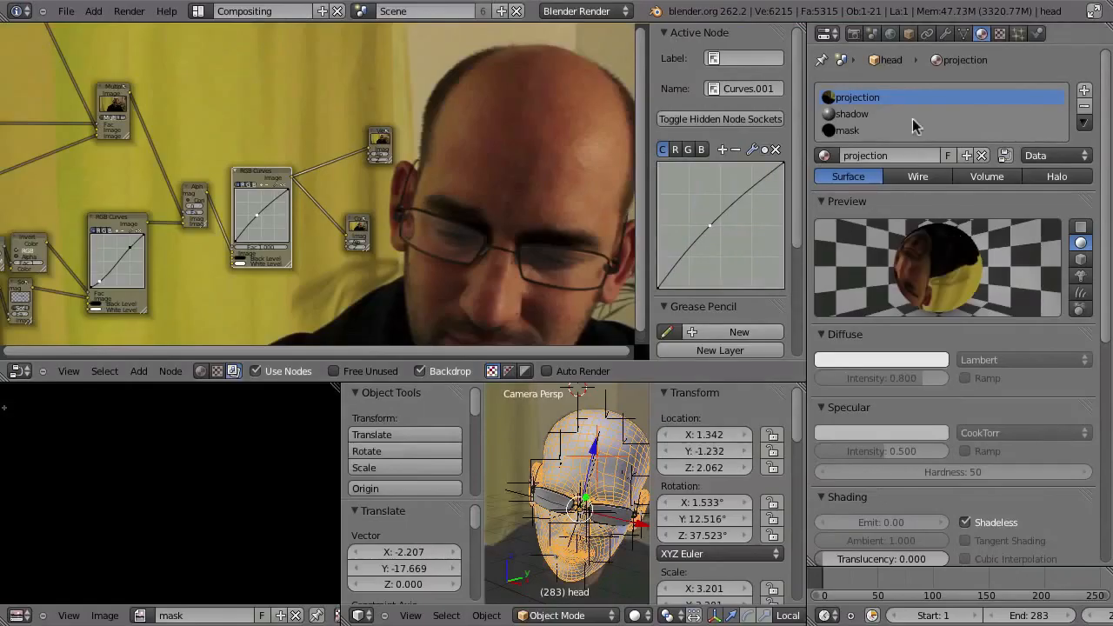
{"action": "left_click", "coordinate": [1000, 33]}
{"action": "scroll", "coordinate": [933, 405], "scroll_direction": "down", "scroll_amount": 3}
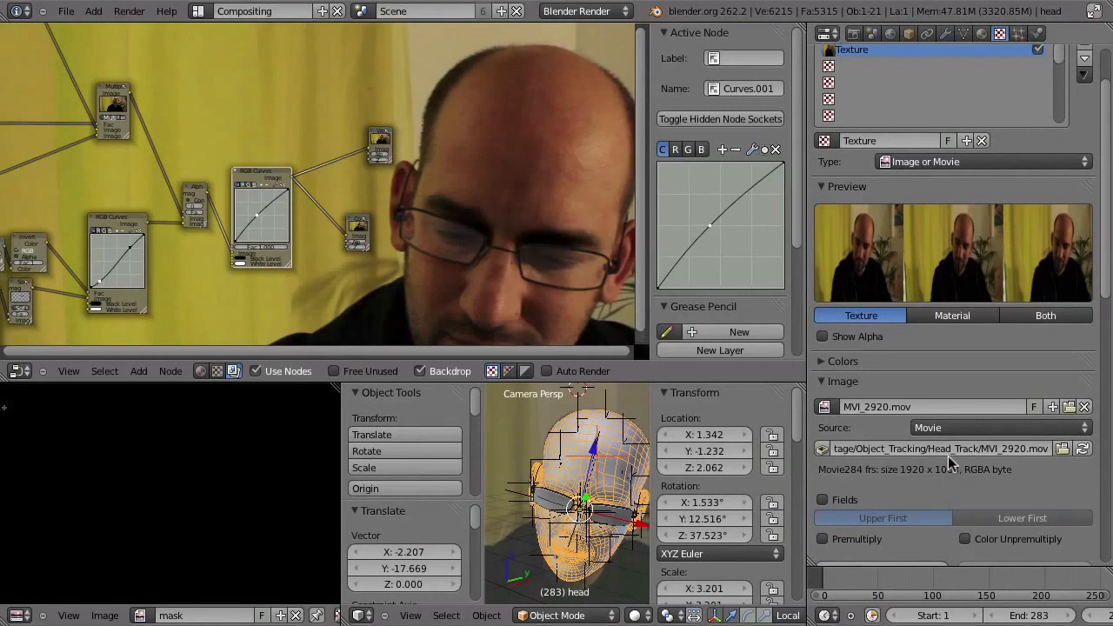
Review the scene's render dimensions, anti-aliasing, shading and output settings
{"action": "left_click", "coordinate": [853, 33]}
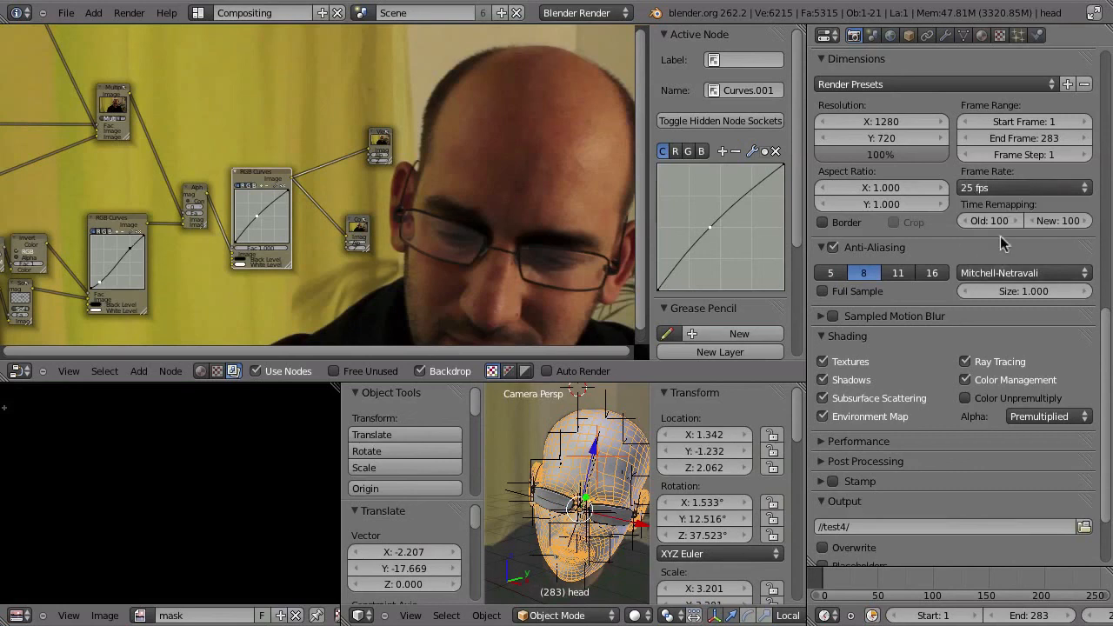
{"action": "scroll", "coordinate": [948, 190], "scroll_direction": "up", "scroll_amount": 3}
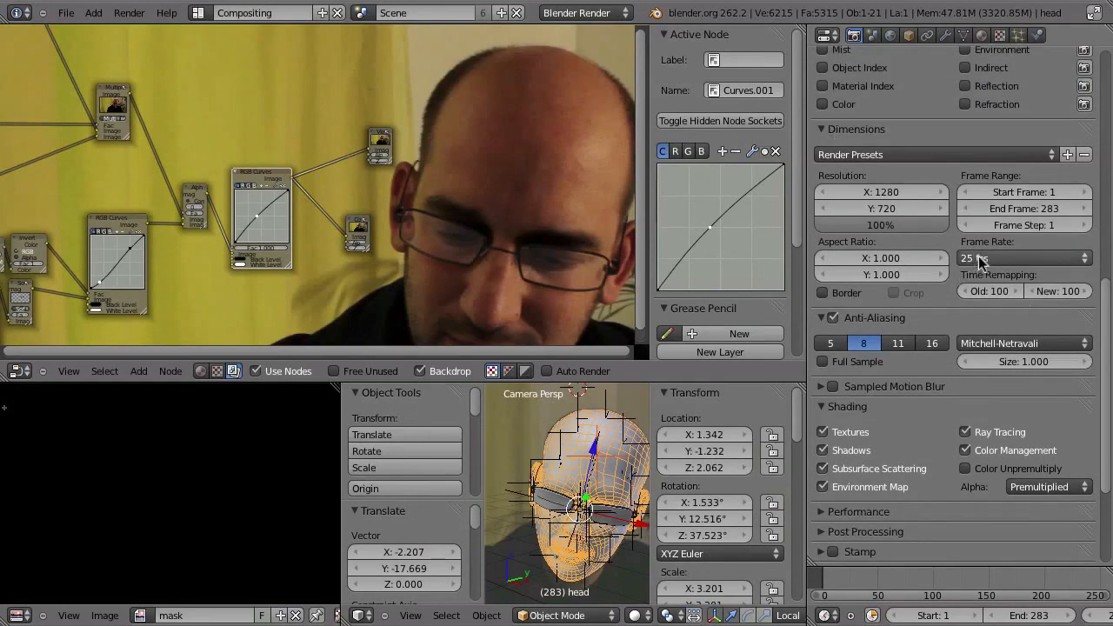
{"action": "scroll", "coordinate": [950, 519], "scroll_direction": "down", "scroll_amount": 5}
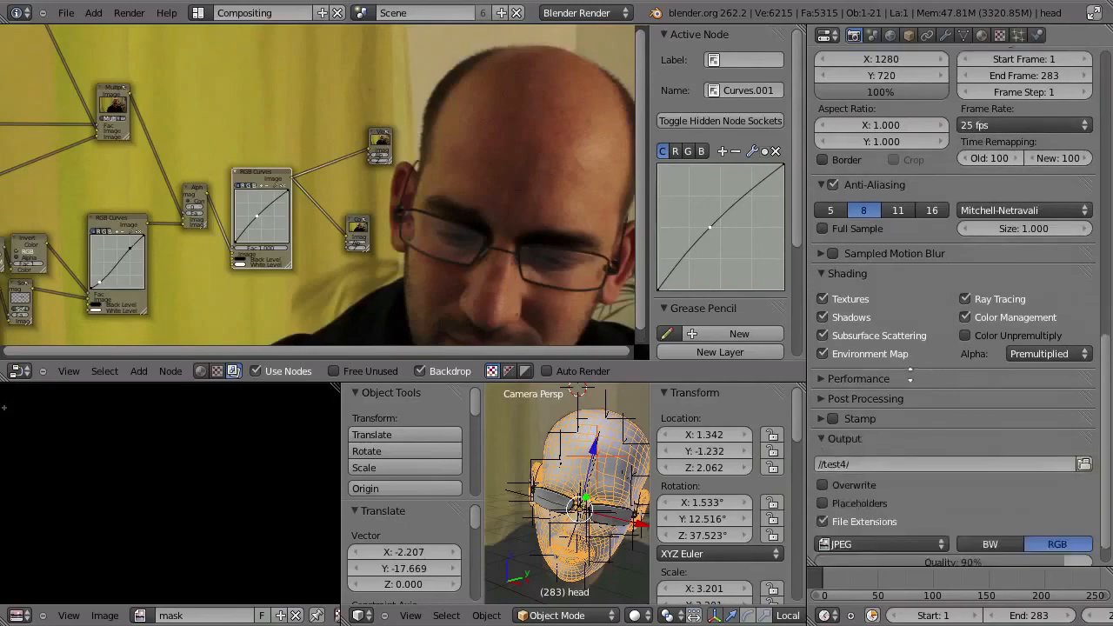